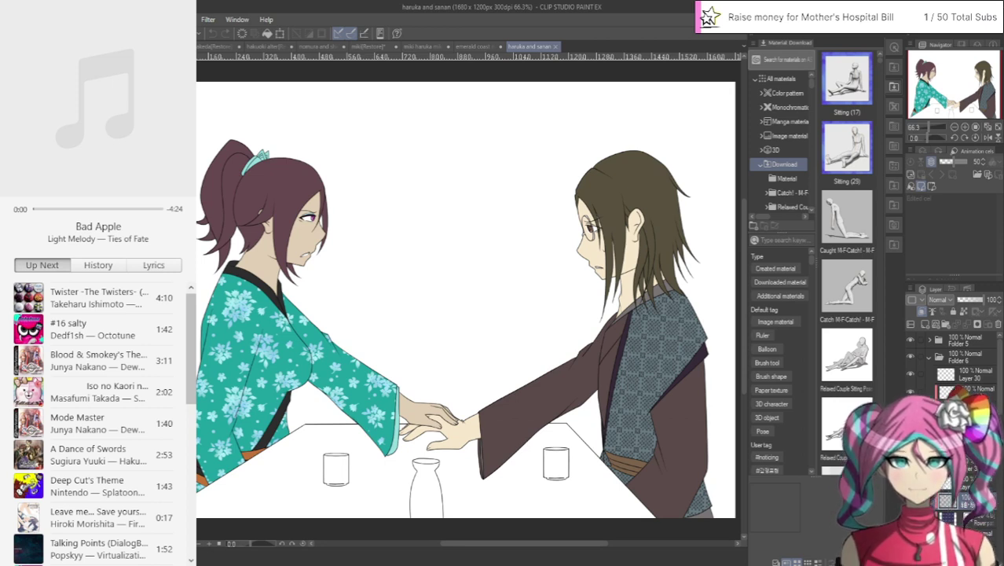
Step: Start playback of the track Bad Apple in the music player
mouse_move(88, 236)
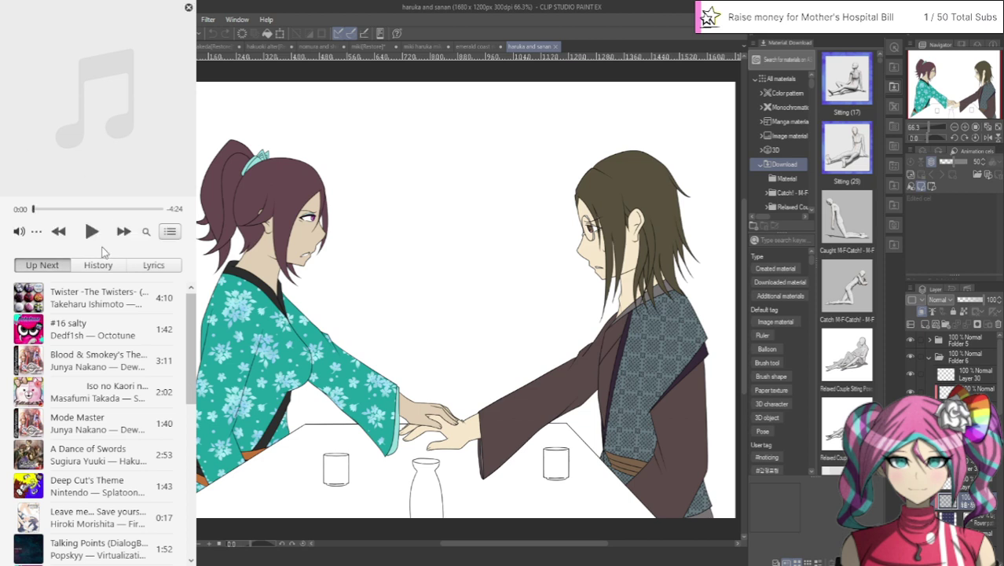
click(91, 231)
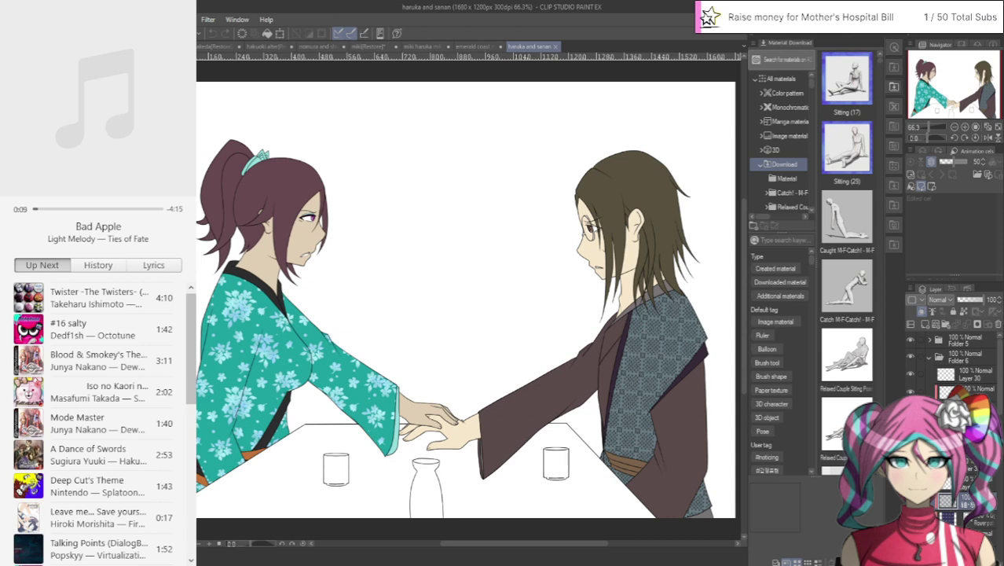
Step: Add the small-flower tone 小花柄 from the downloaded materials above the long-haired character's vest layers
click(888, 40)
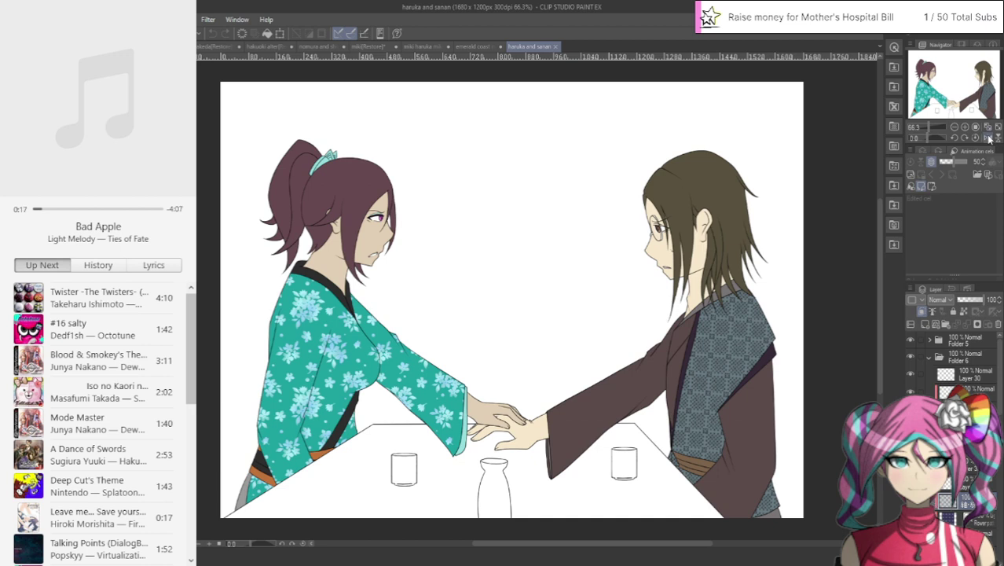
click(894, 68)
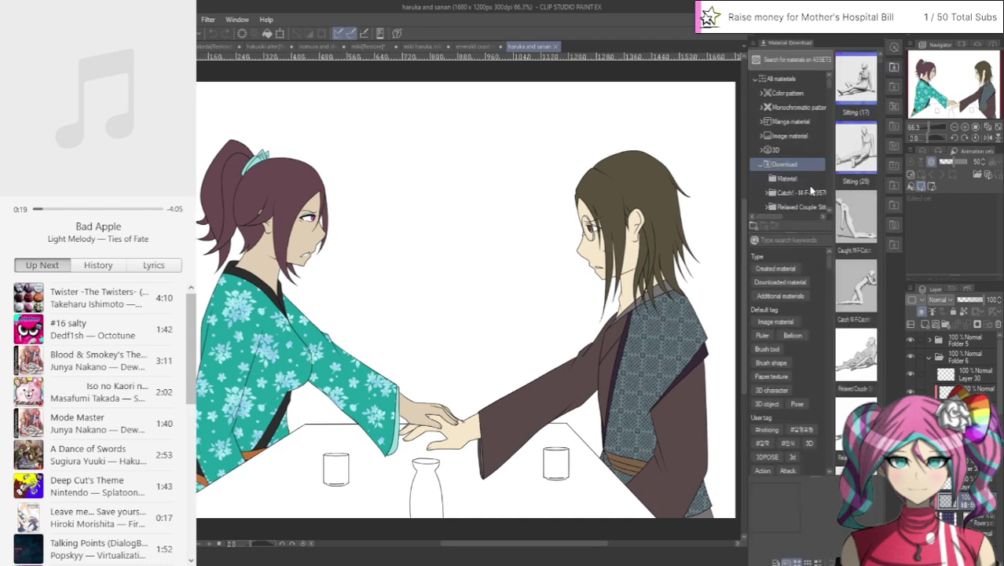
click(805, 181)
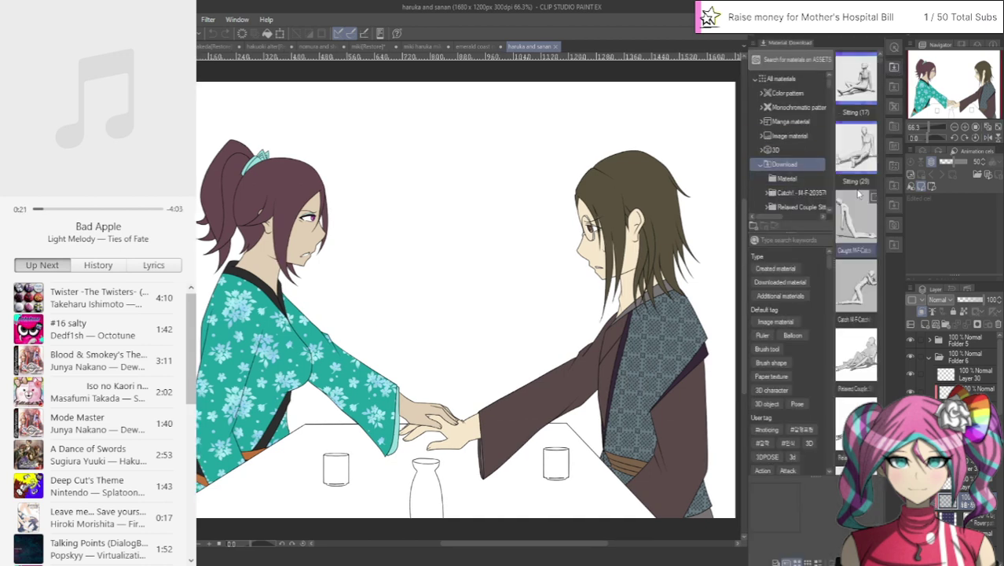
click(785, 164)
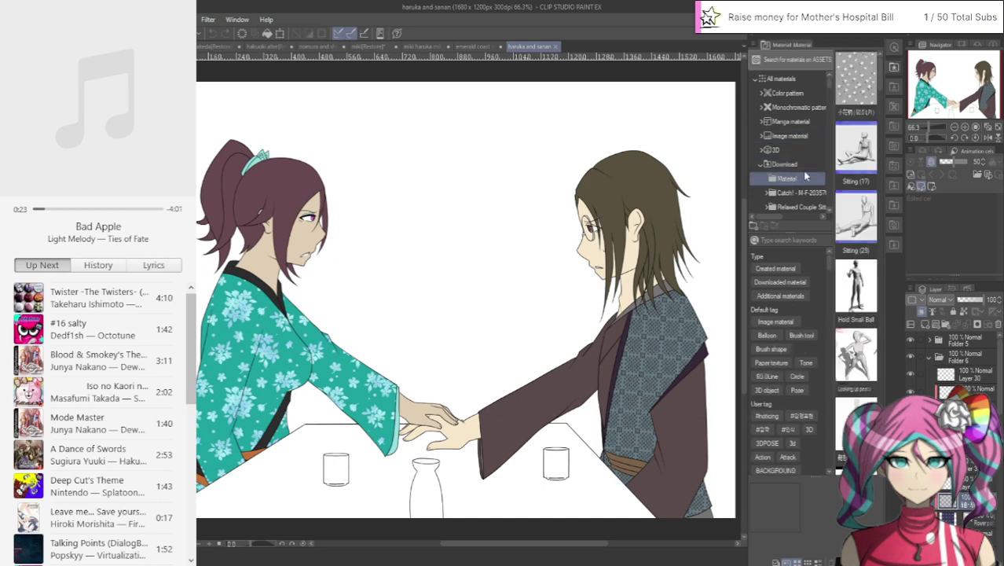
click(844, 108)
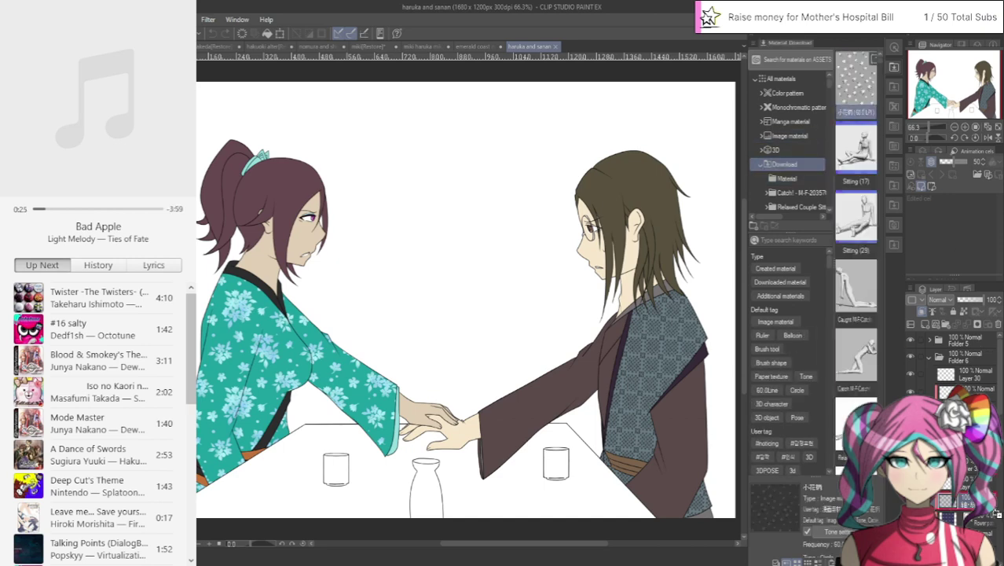
drag(971, 492, 972, 490)
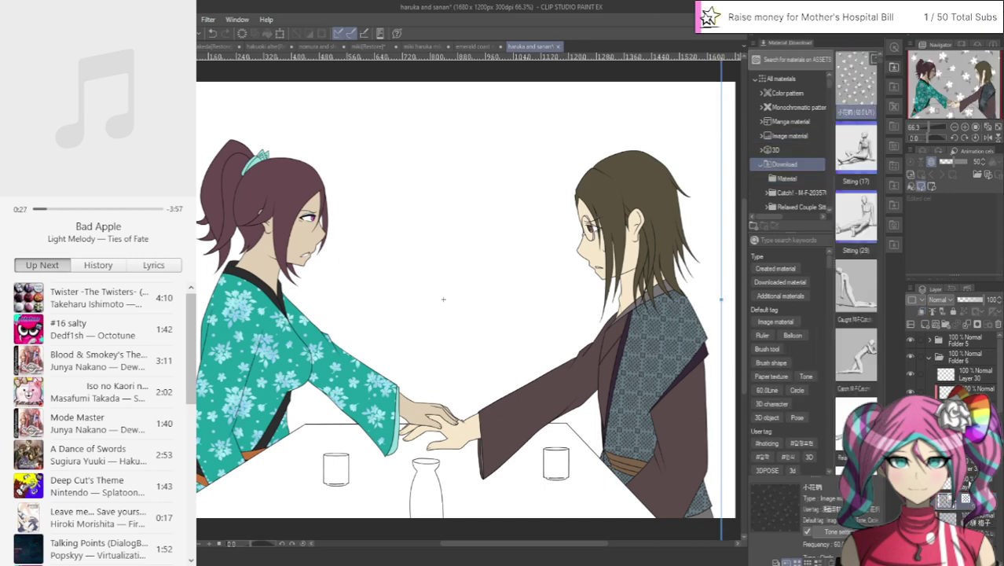
Step: Clip the flower tone to the vest and hide the vest's checkered pattern layer
click(921, 313)
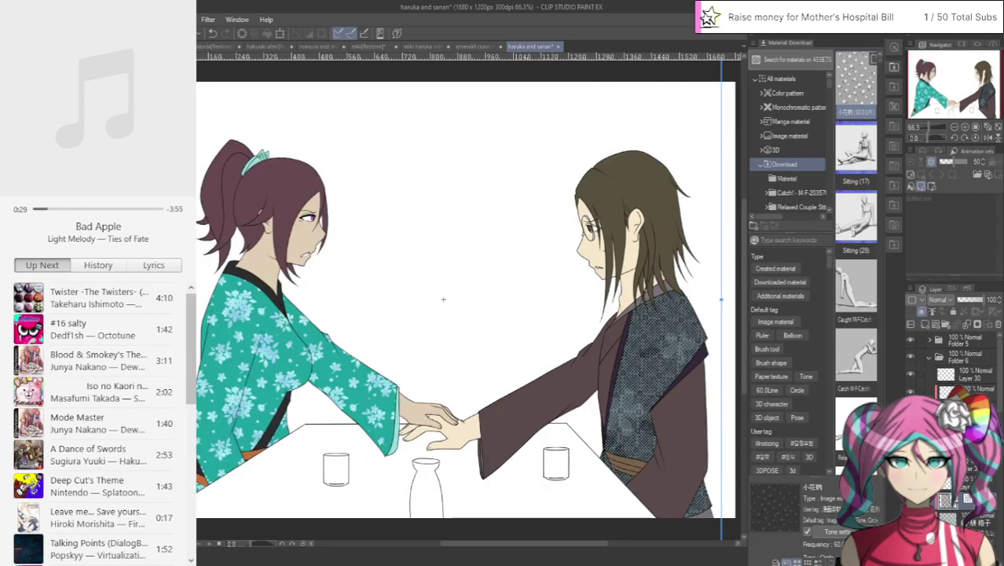
click(910, 517)
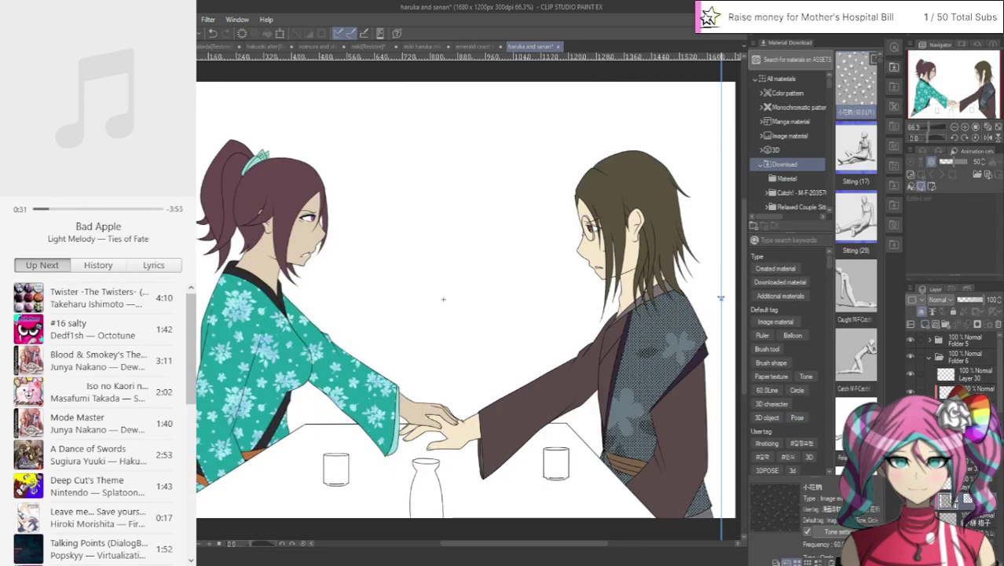
Step: Try different sizes and positions for the flower tone on the vest, undoing the stray shift of the clothing
drag(721, 299, 611, 384)
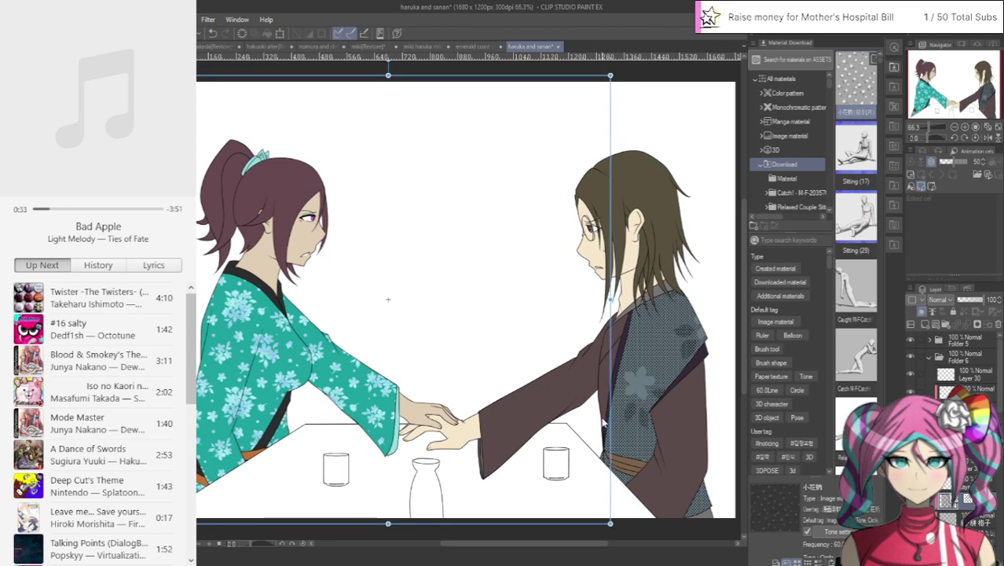
drag(611, 434, 726, 379)
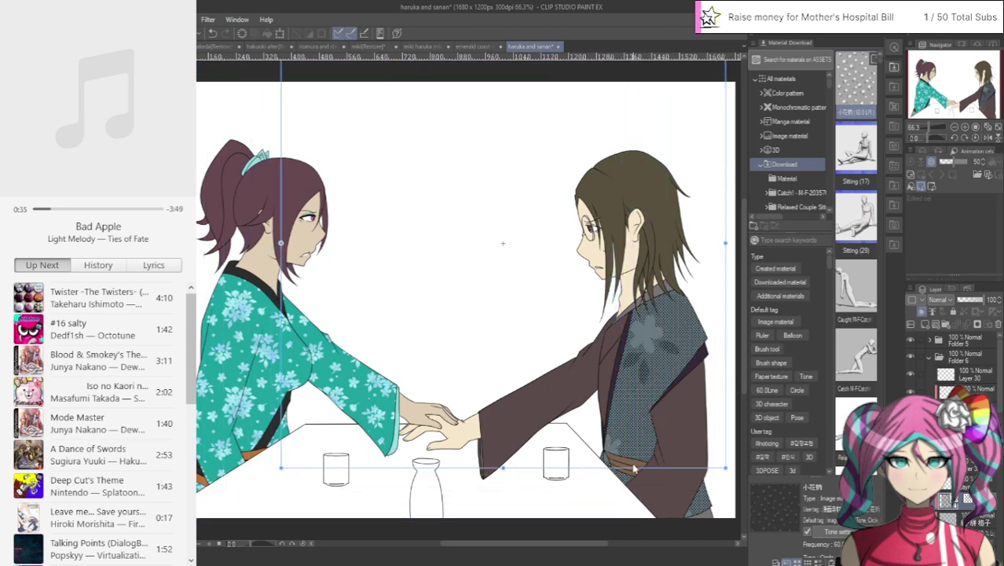
drag(501, 470, 533, 331)
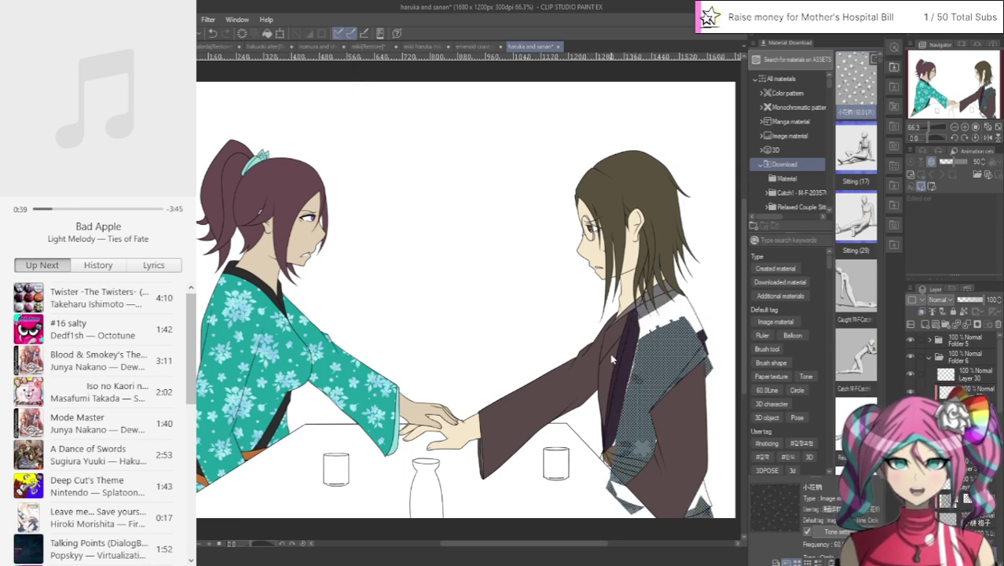
click(212, 33)
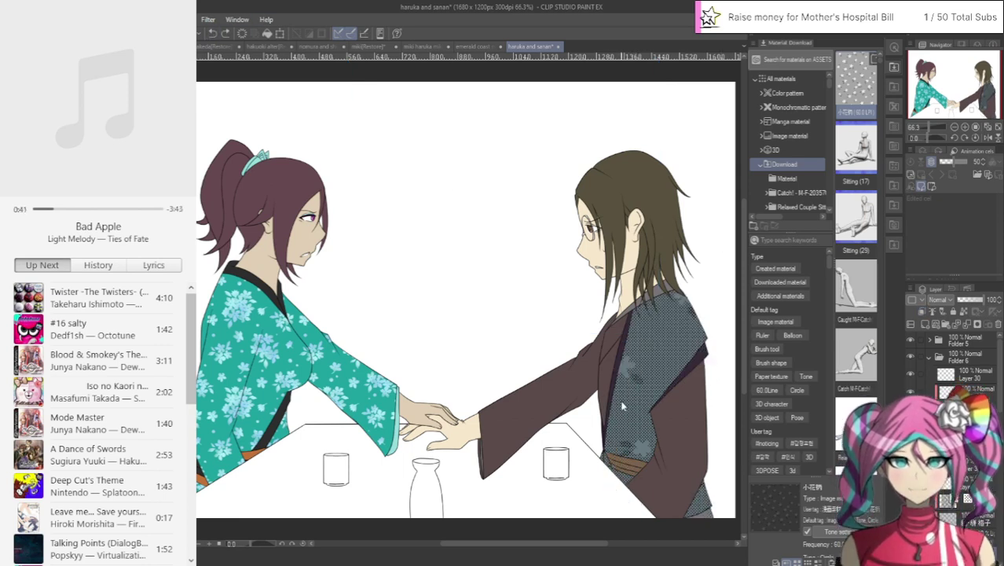
Step: Try shrinking the flower tone's repeat so the vest carries many small flowers
drag(632, 383, 709, 446)
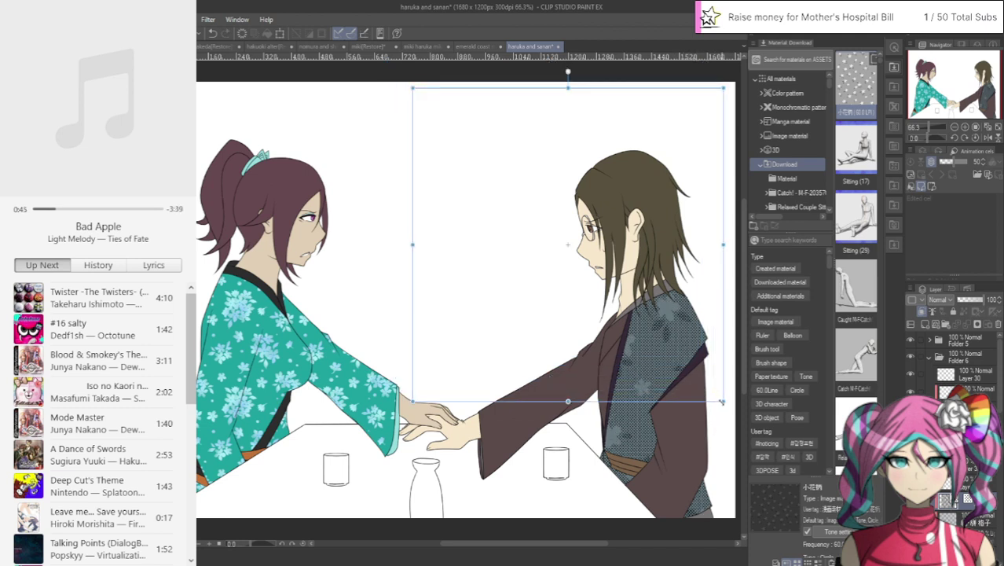
drag(721, 402, 599, 277)
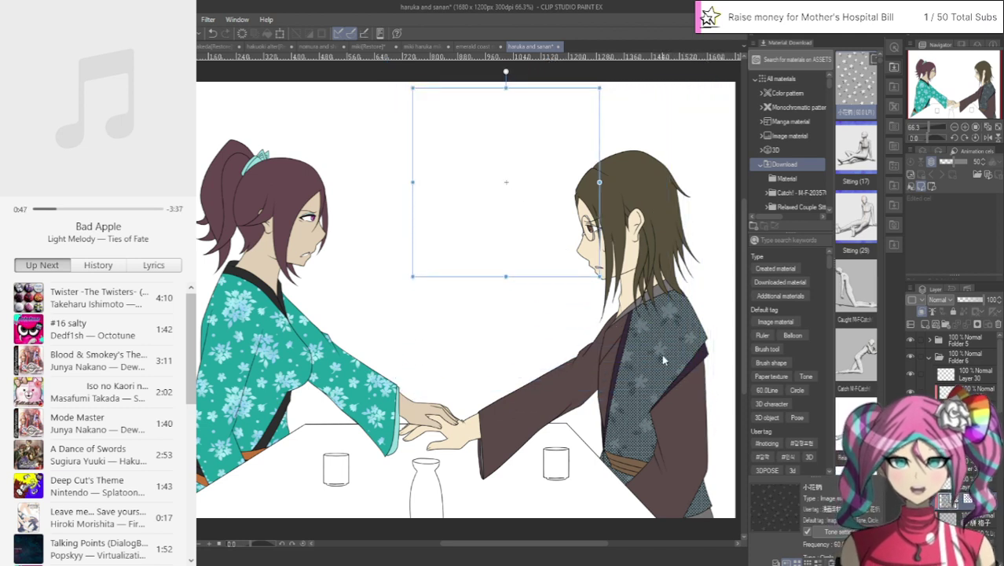
drag(683, 382, 767, 487)
drag(706, 405, 621, 317)
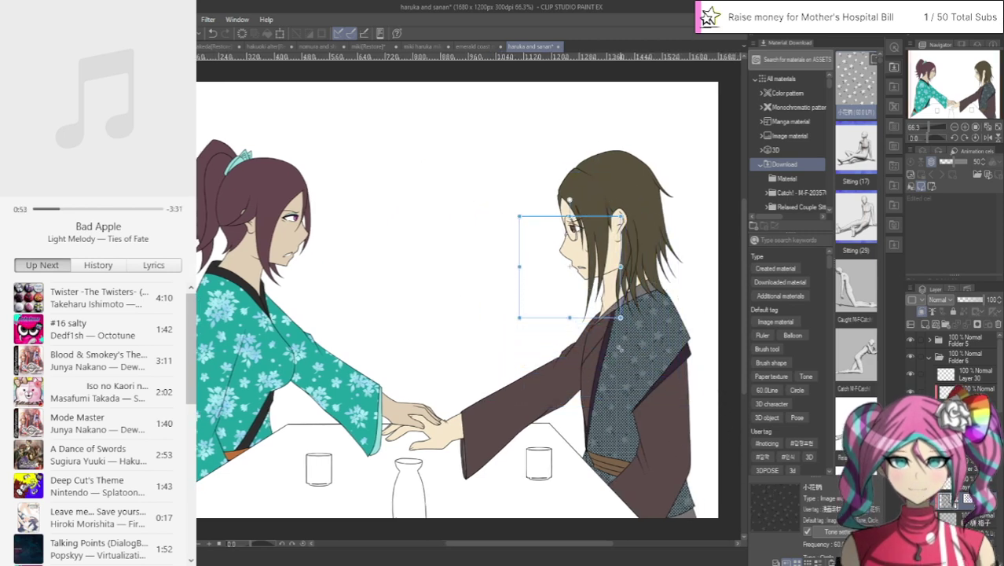
scroll(654, 377, up, 4)
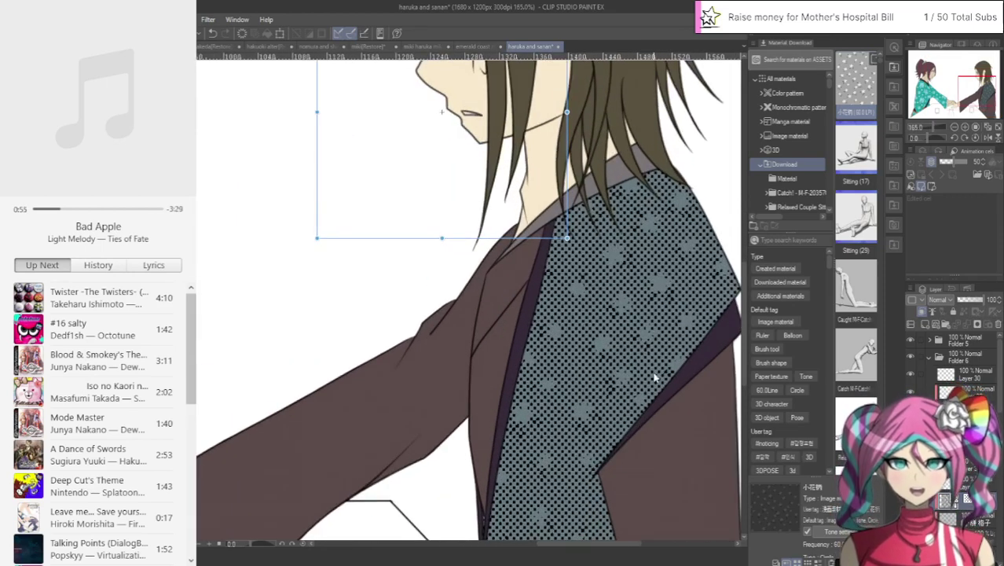
scroll(633, 342, down, 2)
drag(602, 299, 574, 322)
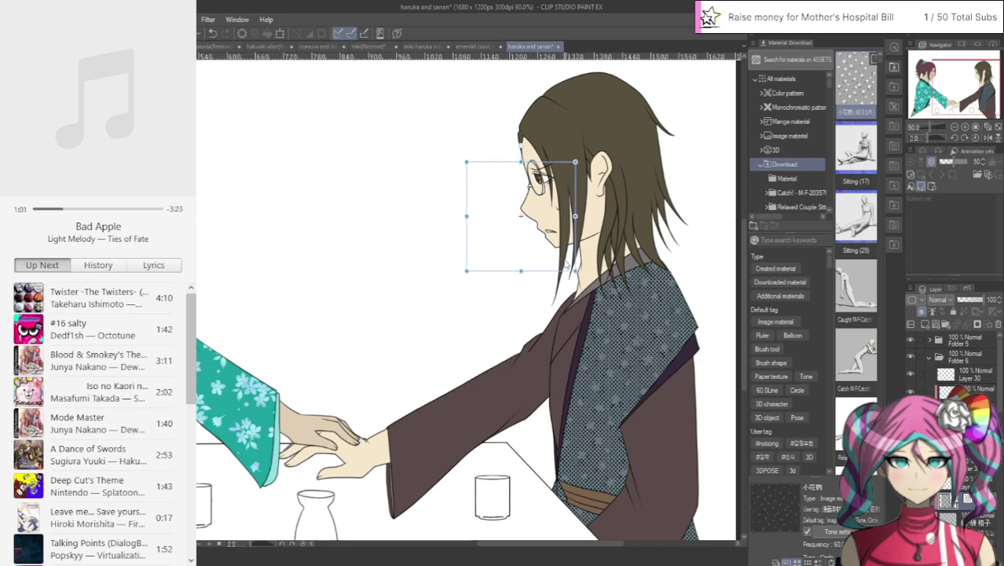
Step: Enlarge and shift the flower tone over the vest, and hide it to leave the vest plain
drag(576, 270, 735, 472)
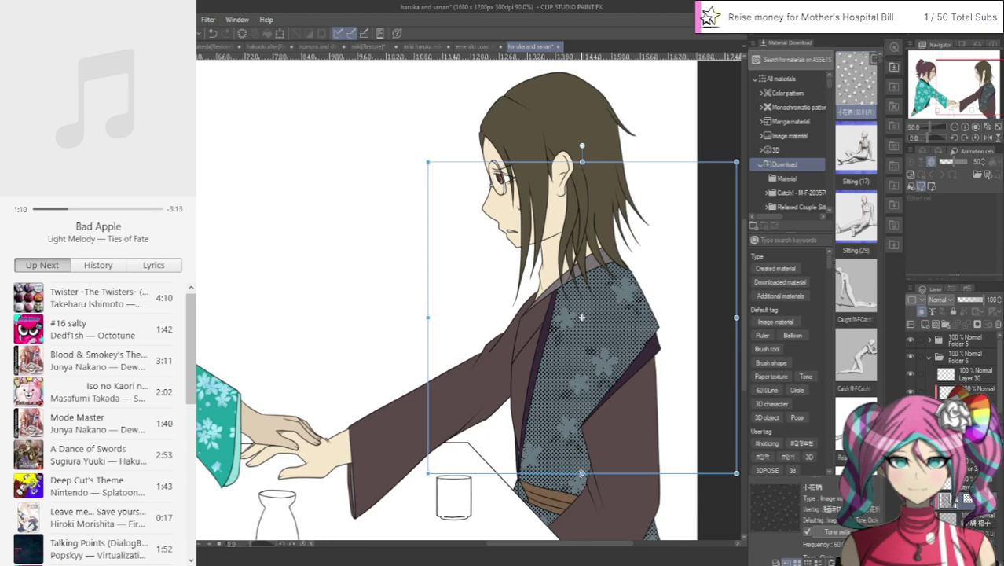
drag(582, 474, 607, 533)
scroll(596, 381, down, 1)
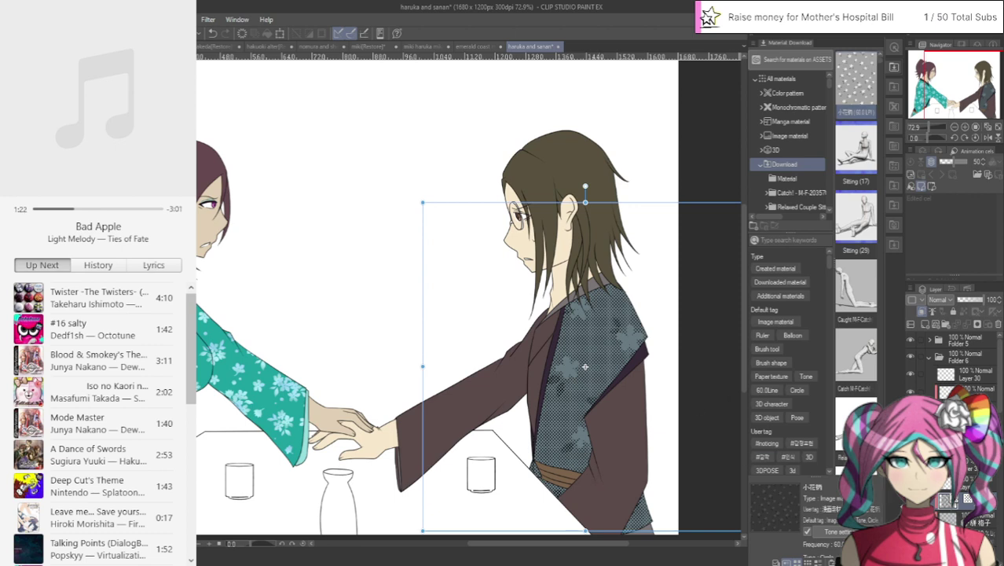
click(910, 501)
click(910, 518)
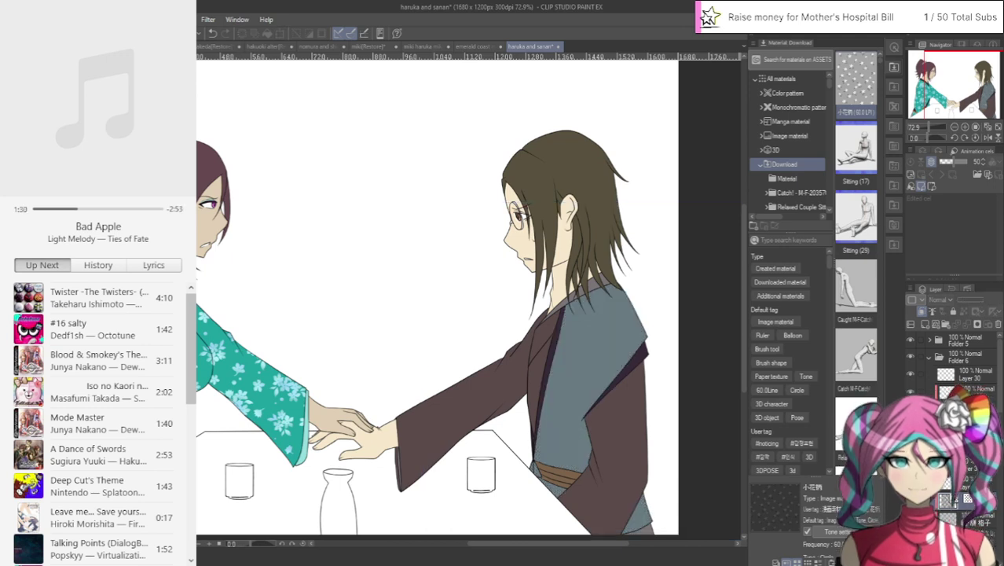
Step: Add the small multicoloured flower pattern from the Flower and plant colour pattern materials to the canvas
click(786, 93)
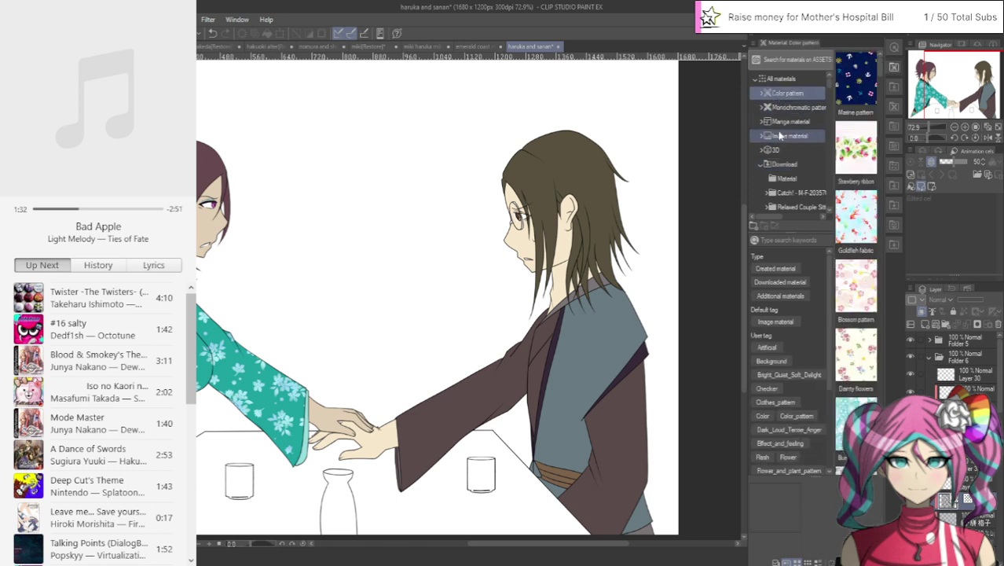
click(762, 92)
click(778, 107)
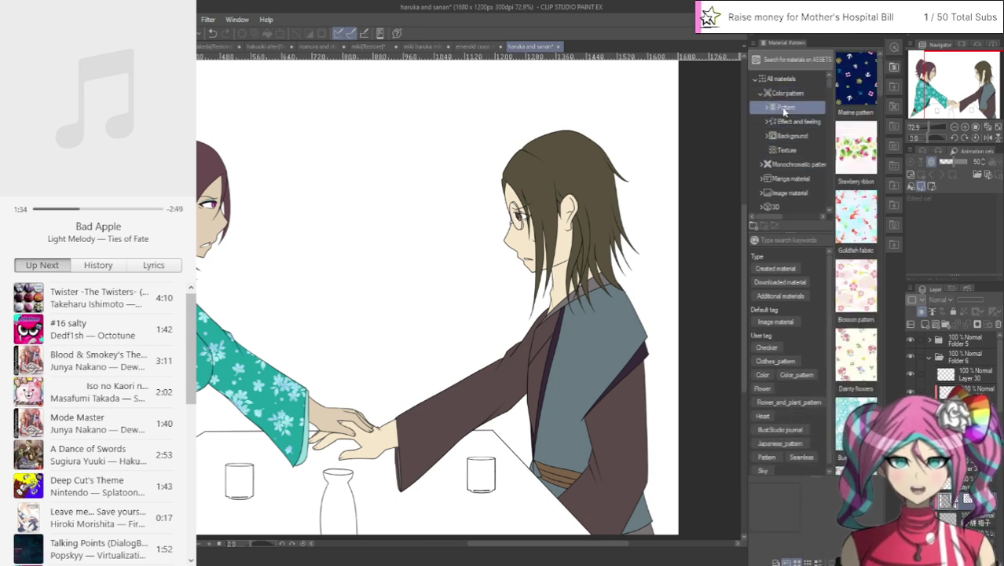
click(766, 107)
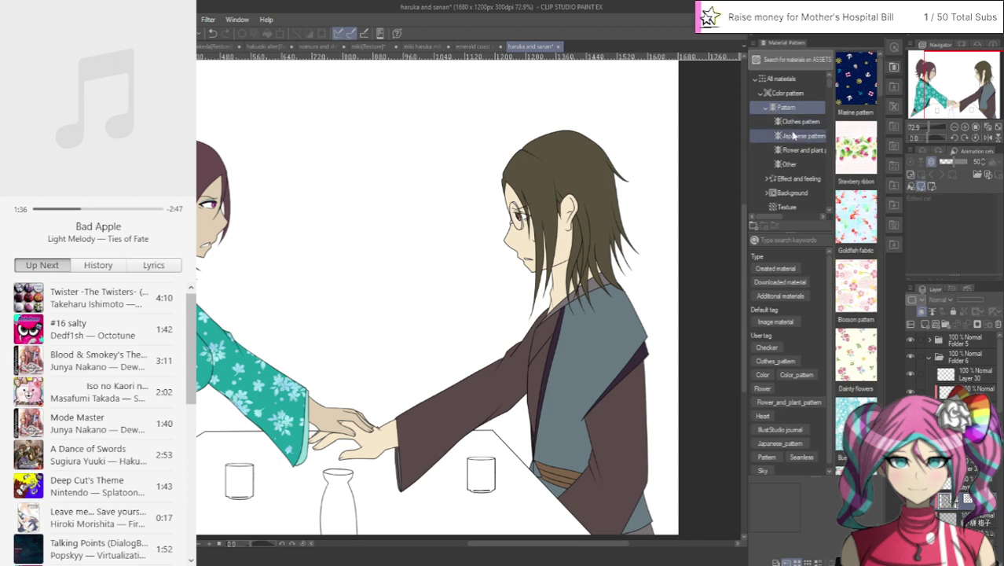
click(791, 152)
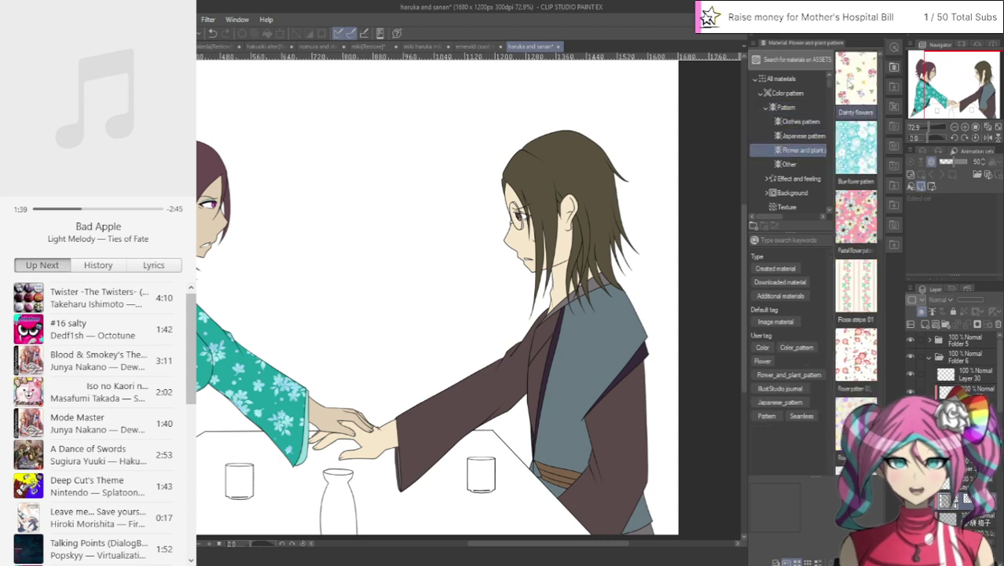
scroll(858, 228, down, 1)
scroll(857, 227, down, 1)
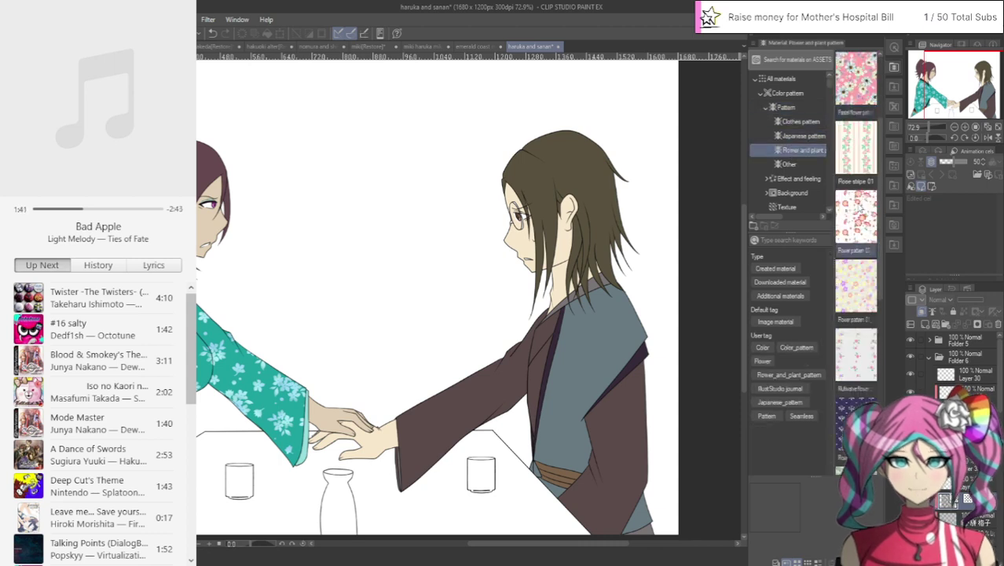
click(853, 281)
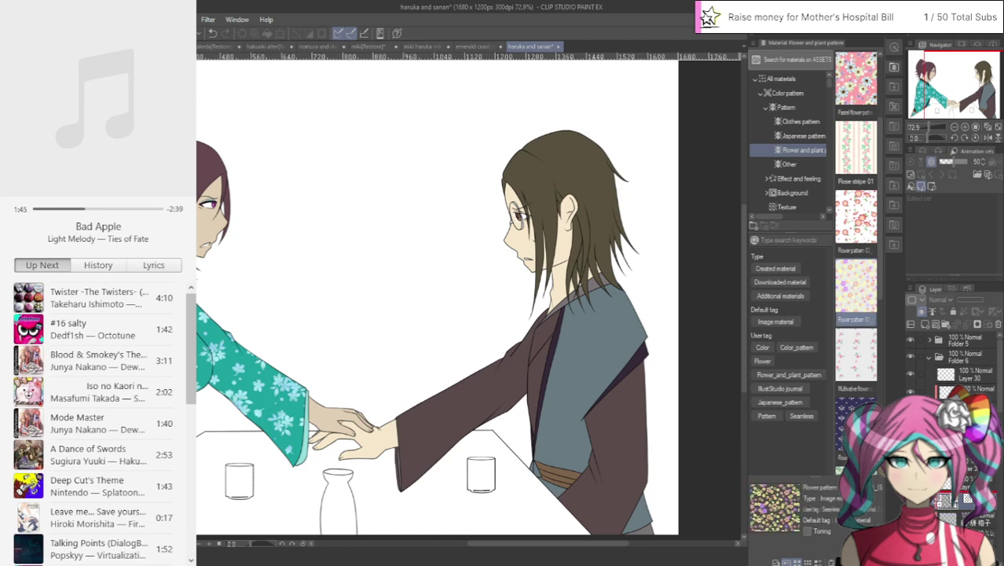
double_click(855, 285)
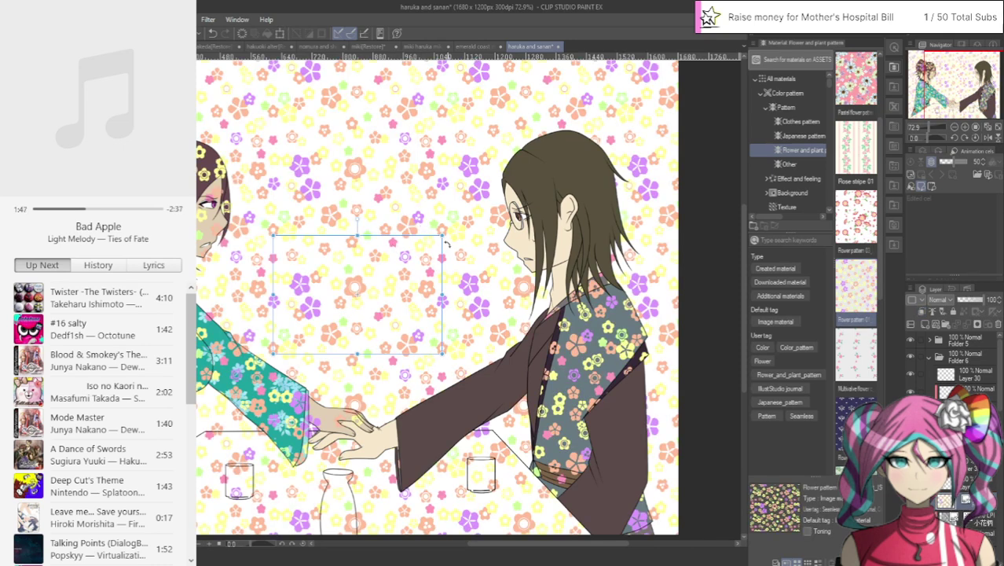
Step: Scale the multicoloured flower pattern down to about a third of its tile width and clip it to the vest
drag(446, 245, 348, 335)
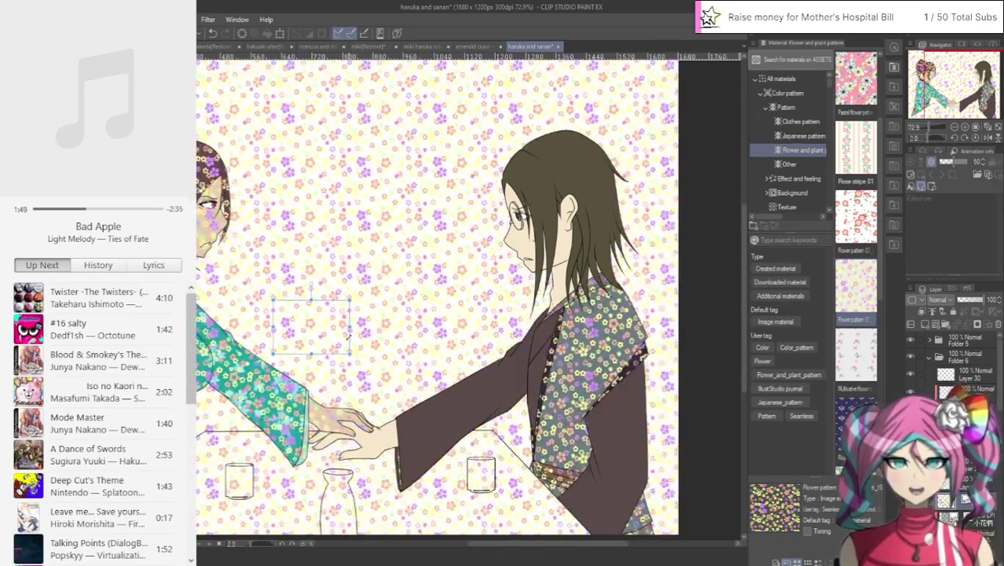
click(921, 311)
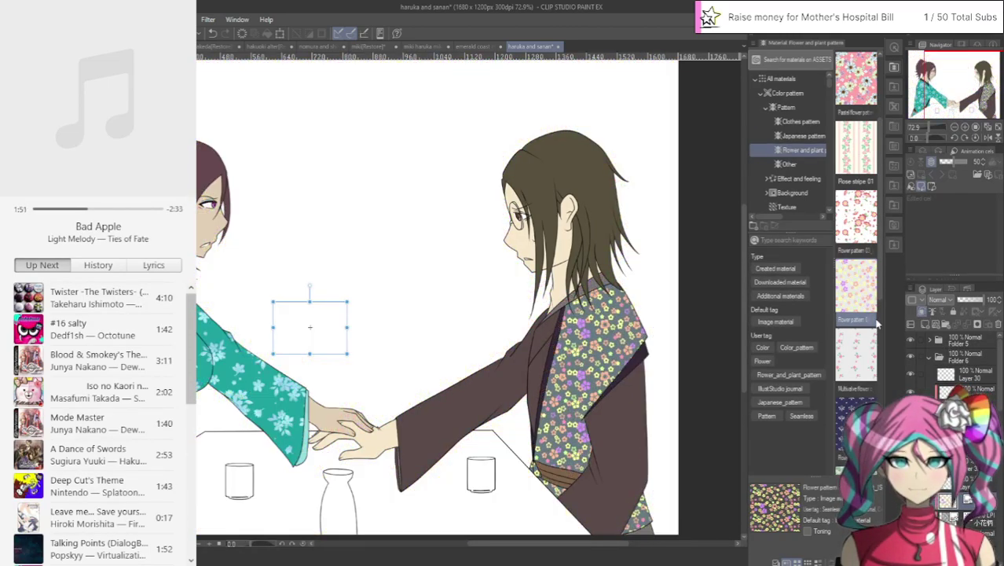
drag(347, 301, 332, 311)
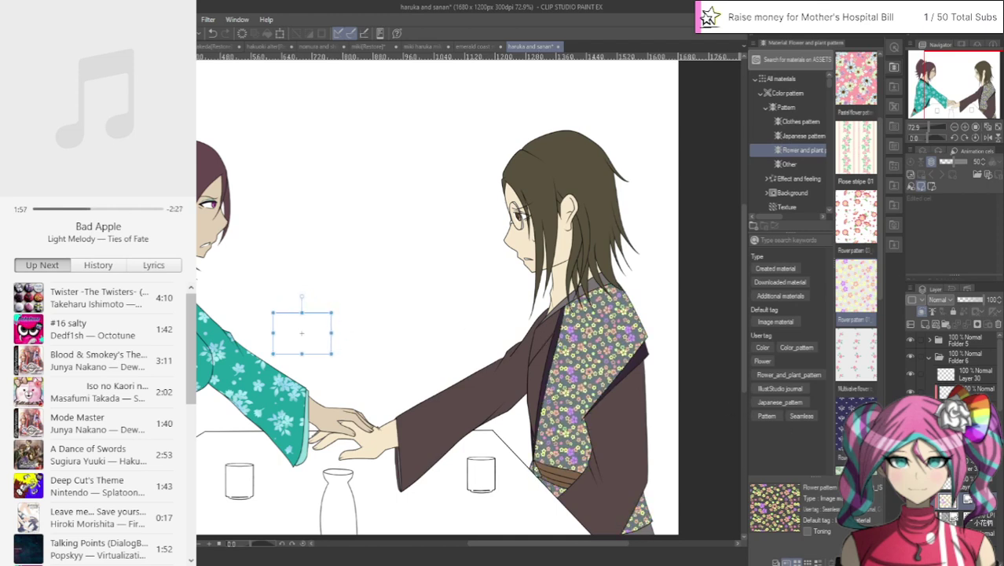
key(Return)
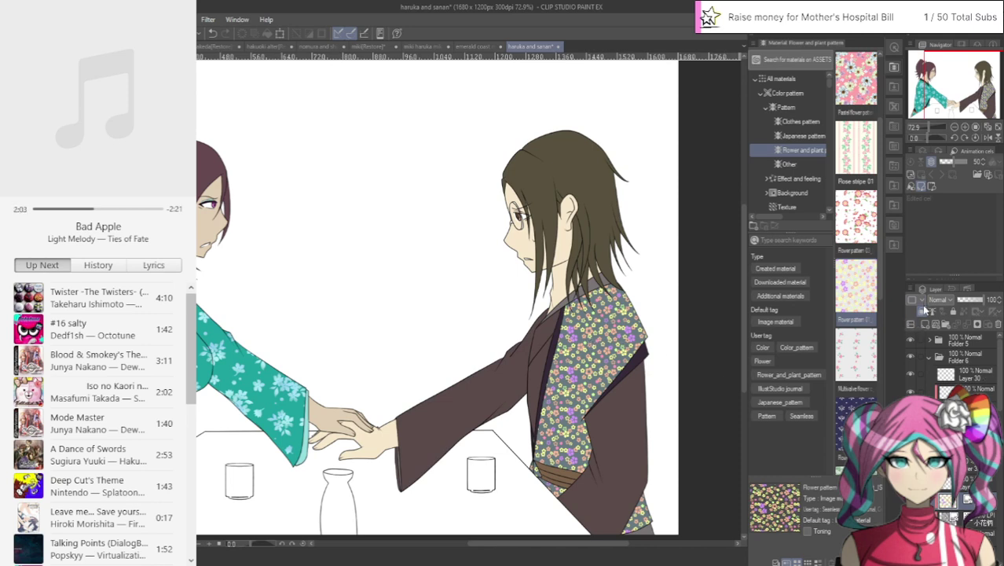
Step: Unclip the multicoloured flower pattern layer and convert it to black flower outlines
click(924, 310)
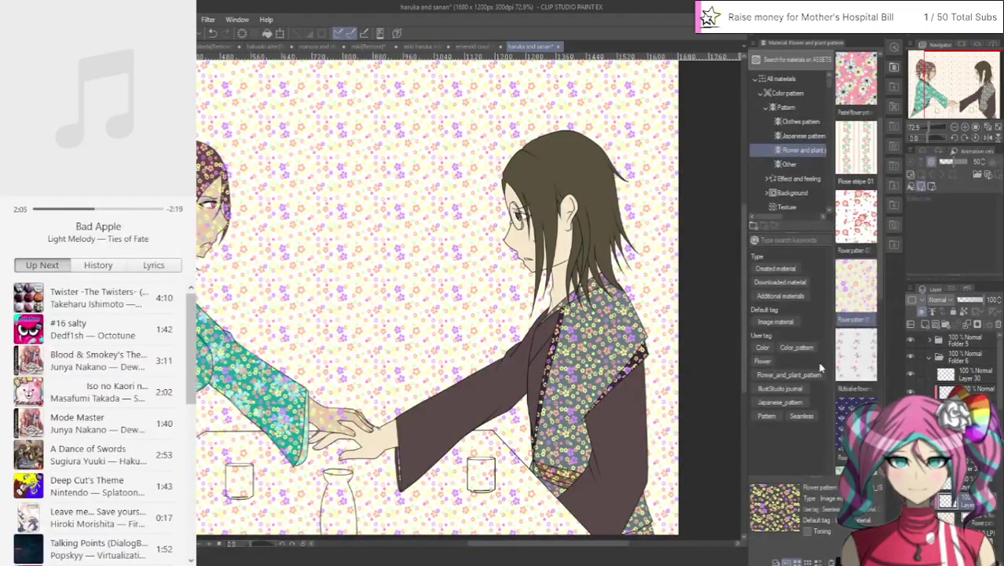
click(526, 222)
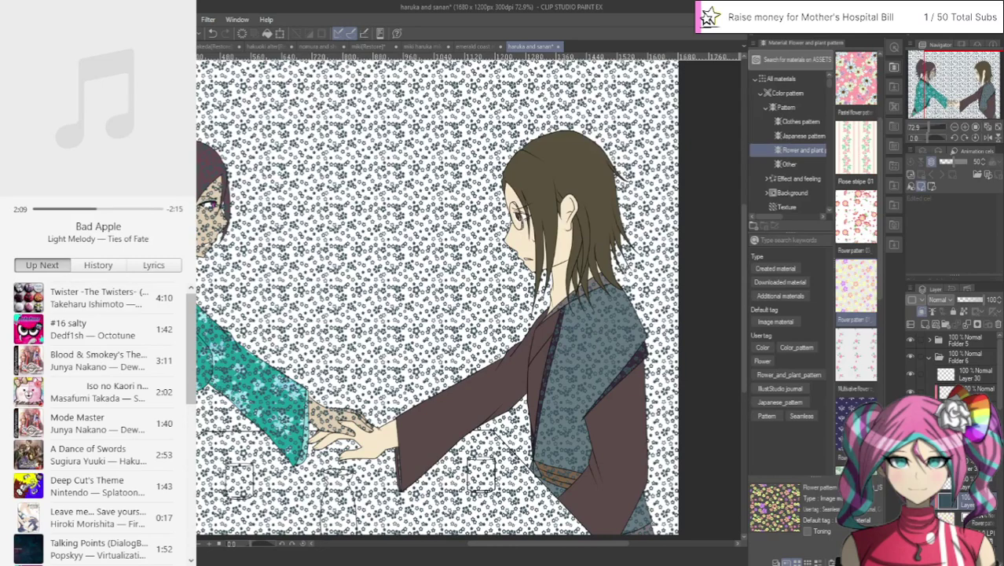
Step: Scale the black flower outline pattern down to smaller flowers and adjust its placement over the long-haired character's vest
click(982, 521)
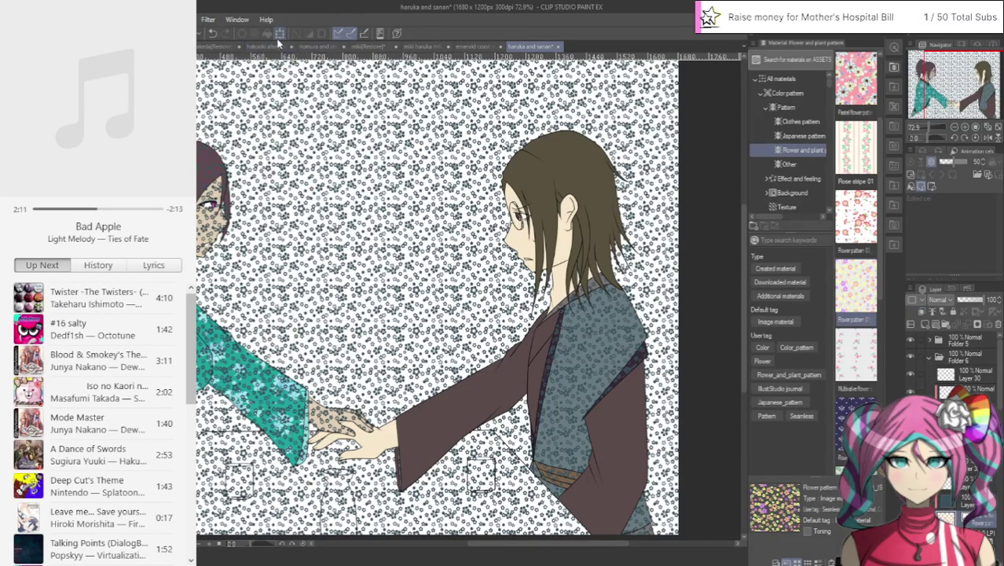
click(278, 36)
drag(677, 295, 633, 327)
drag(632, 517, 500, 469)
drag(500, 390, 555, 450)
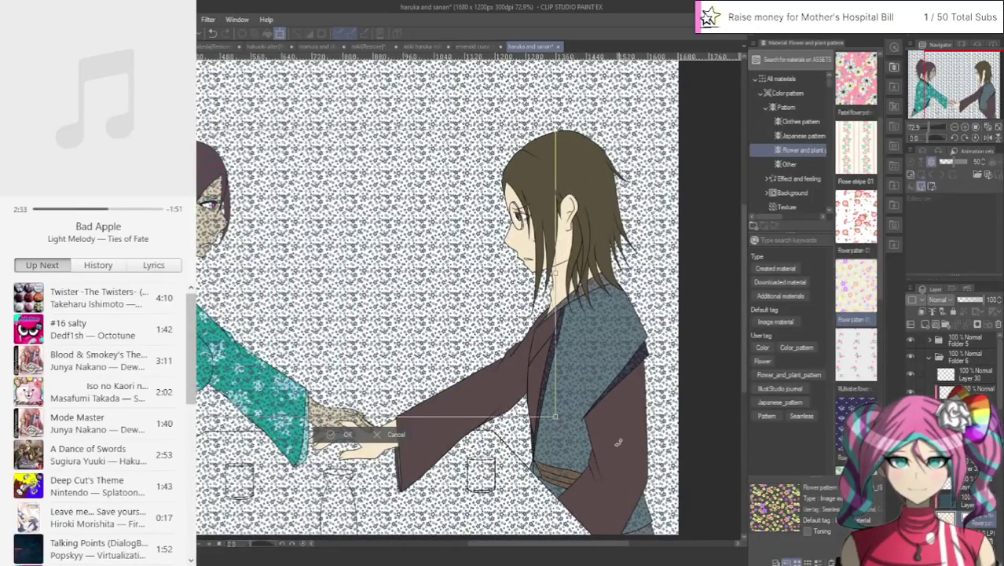
scroll(618, 442, up, 4)
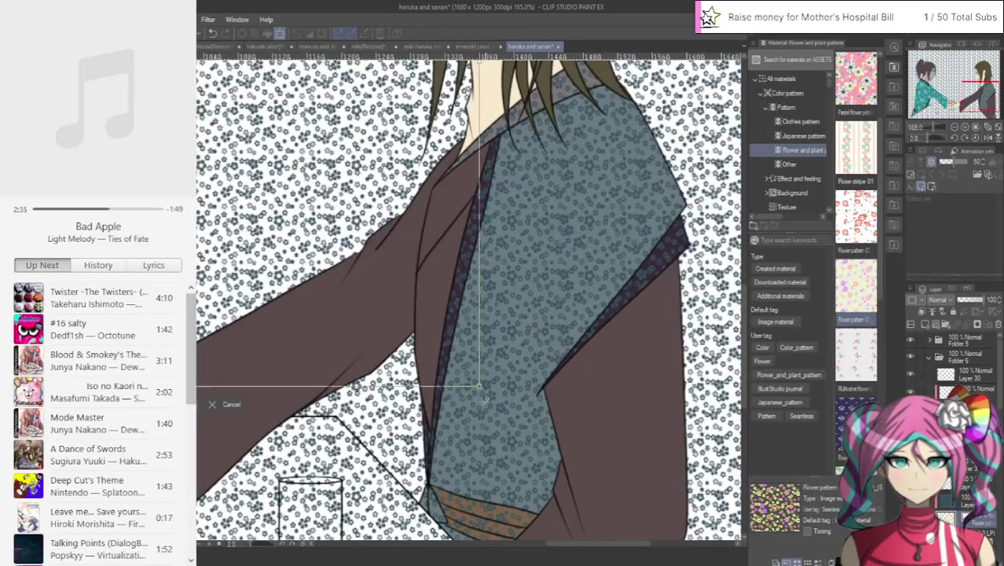
drag(479, 386, 446, 362)
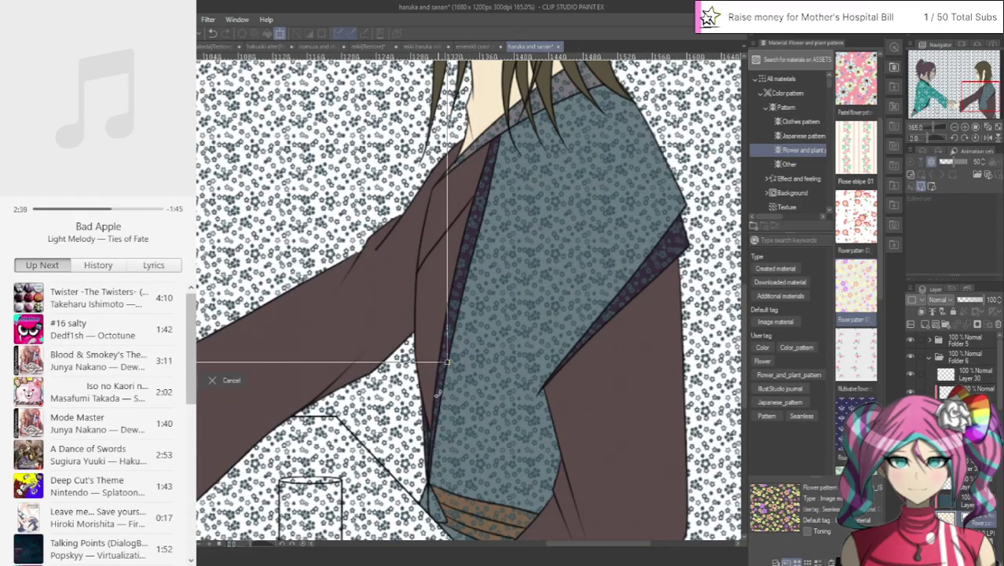
key(Return)
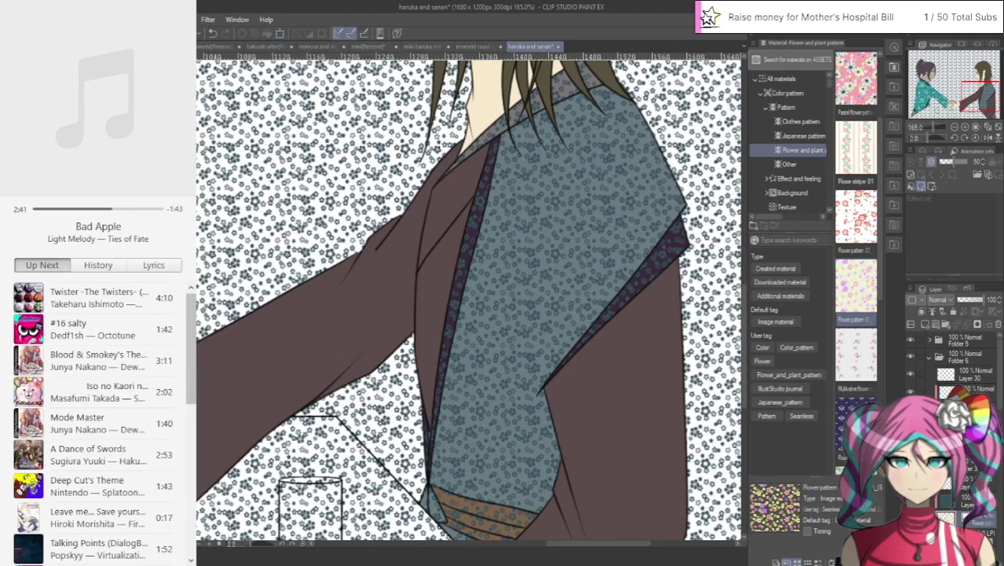
Step: Clip the flower pattern layer to the vest and collapse the material palette
scroll(649, 398, down, 4)
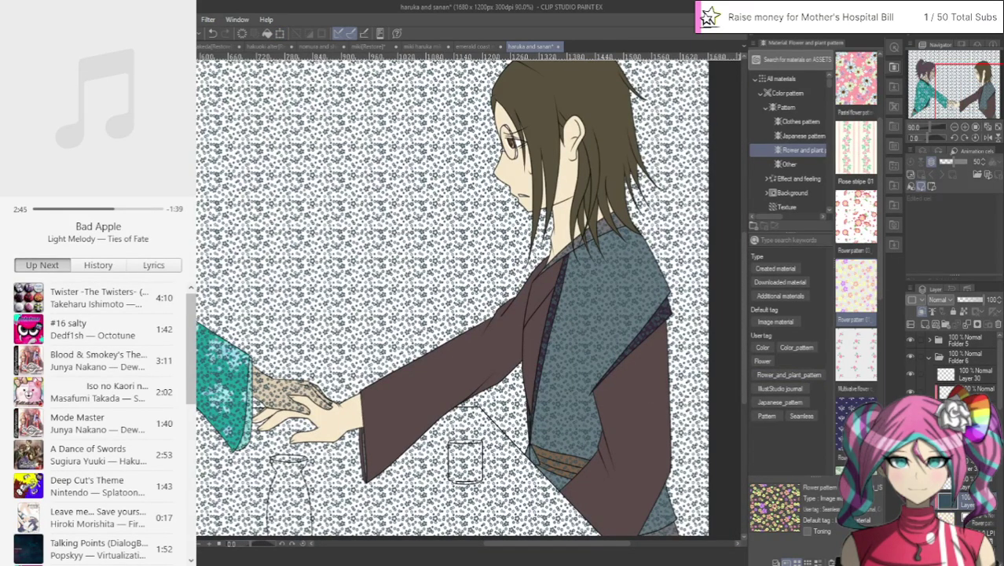
click(922, 313)
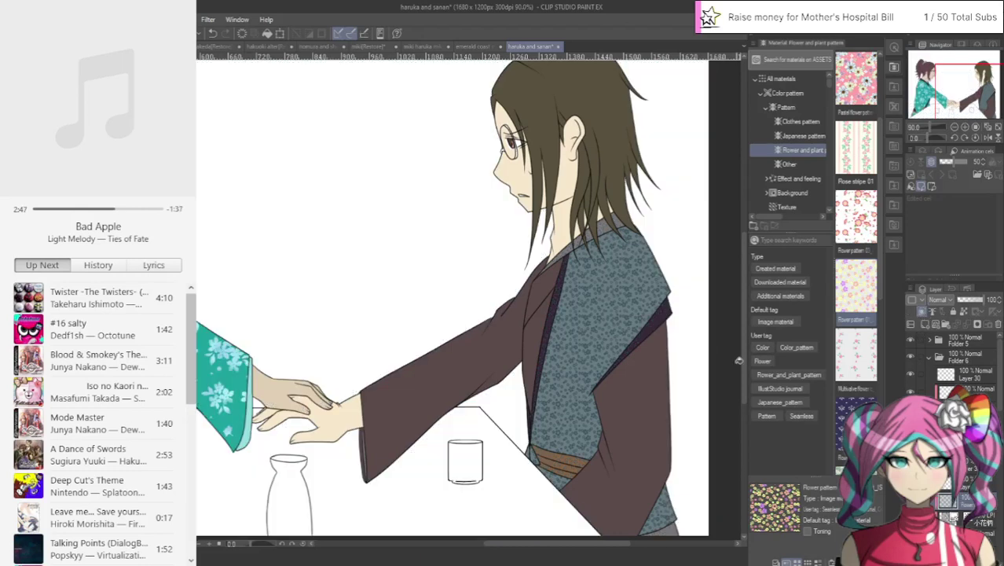
scroll(673, 412, down, 3)
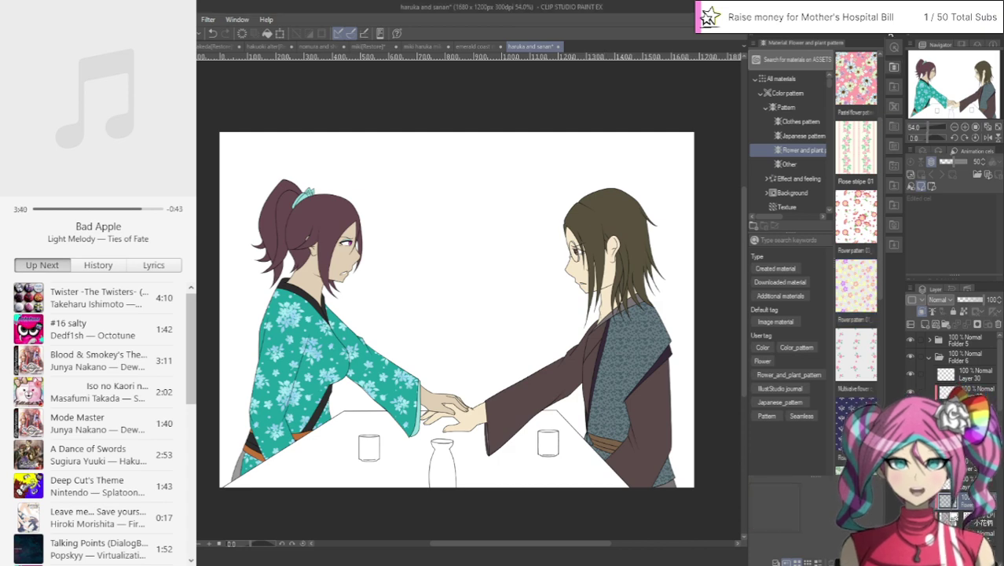
click(887, 36)
Step: Add a new layer above Layer 37 and clip it to that layer
scroll(673, 294, up, 4)
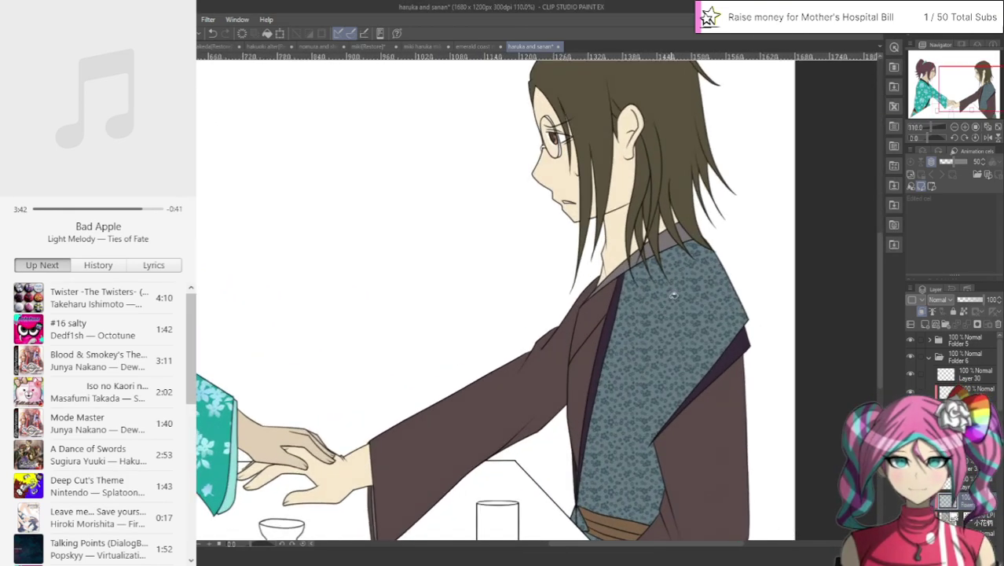
scroll(939, 512, down, 4)
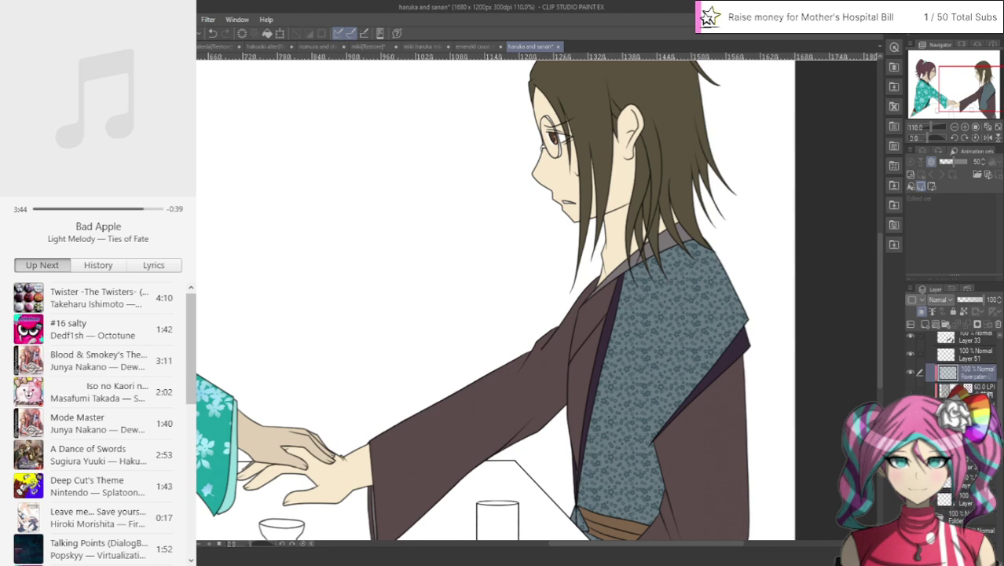
click(960, 501)
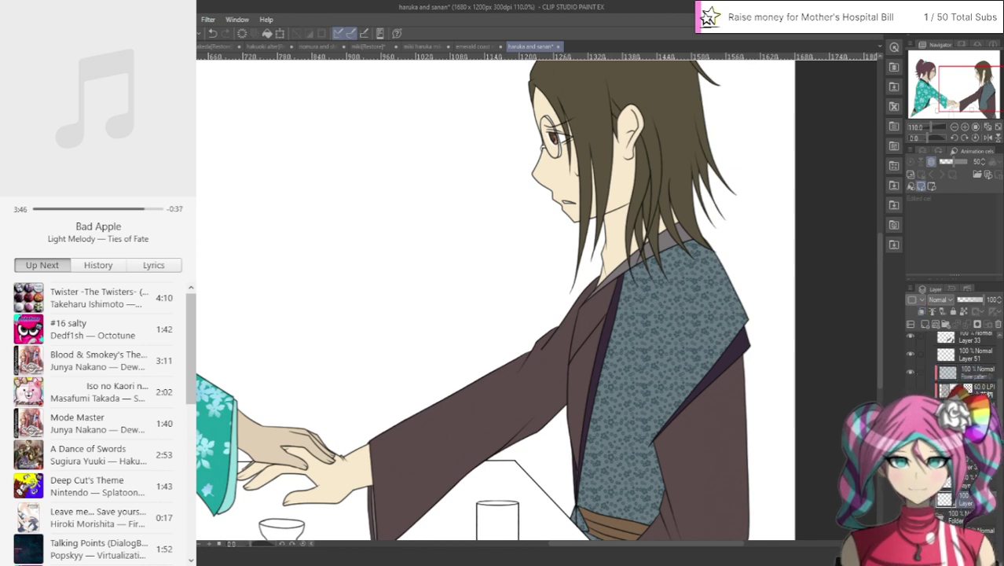
click(910, 500)
click(910, 499)
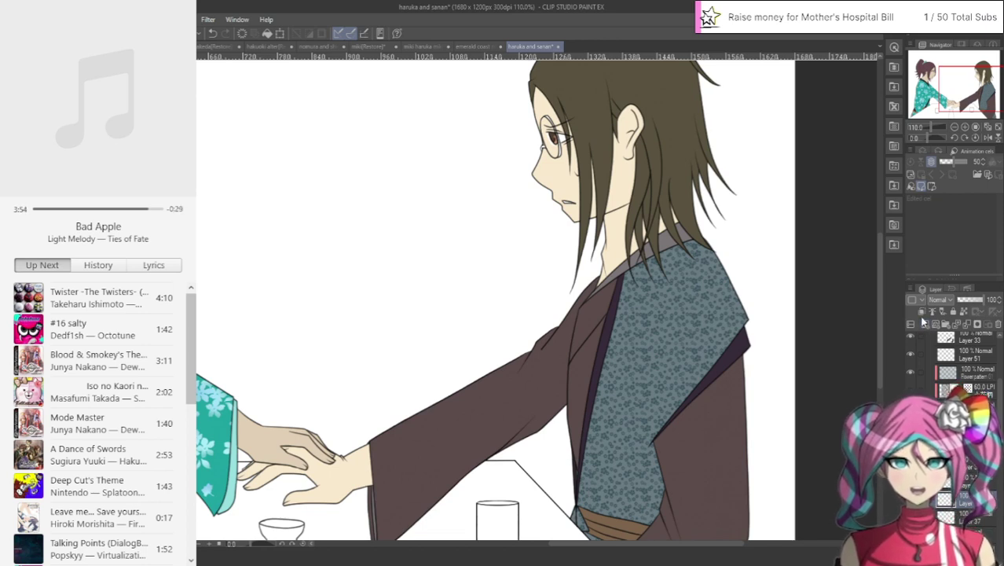
scroll(784, 406, down, 3)
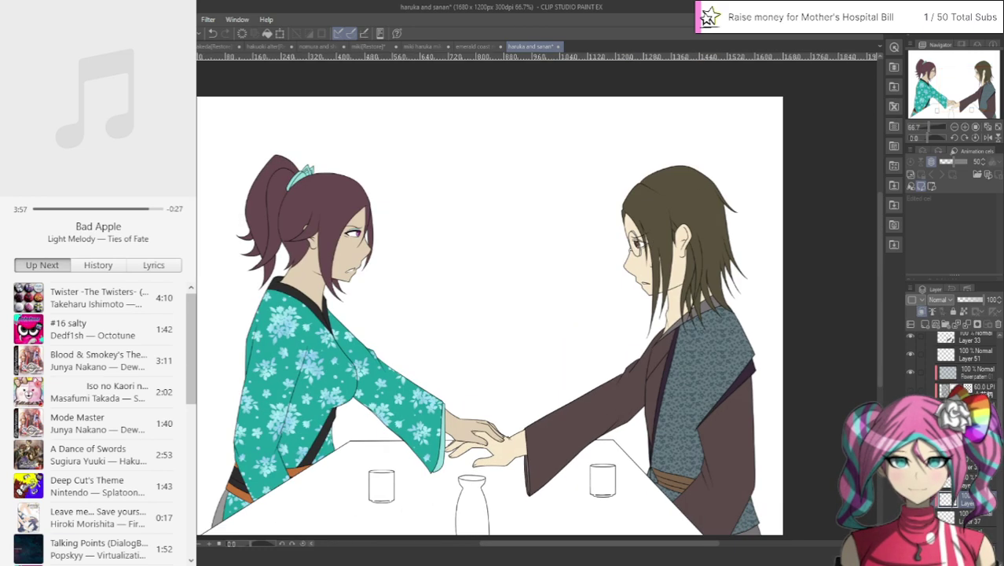
Step: Recolour the inner lining at the cuff of the long-haired character's outstretched sleeve white
scroll(787, 170, up, 3)
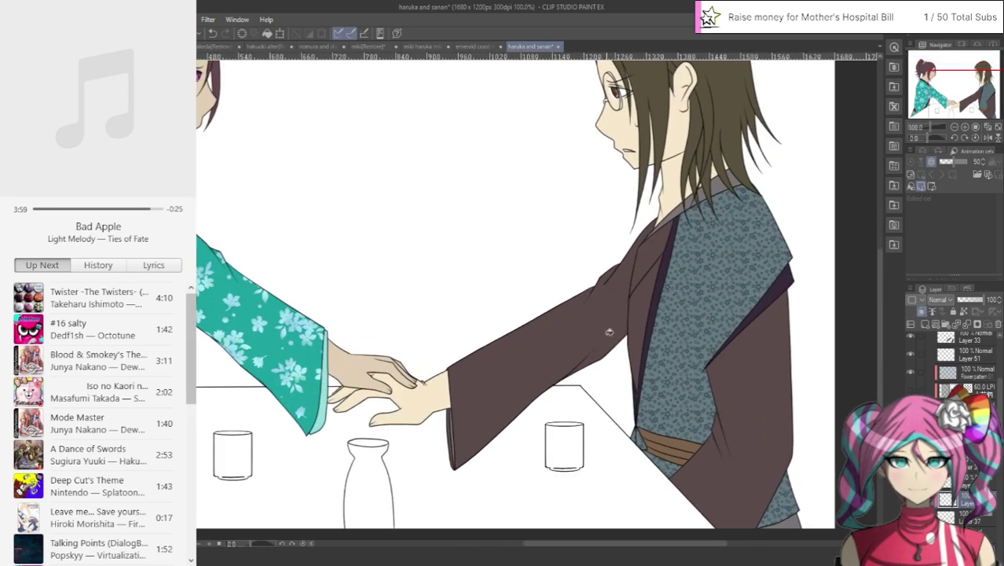
scroll(431, 469, up, 2)
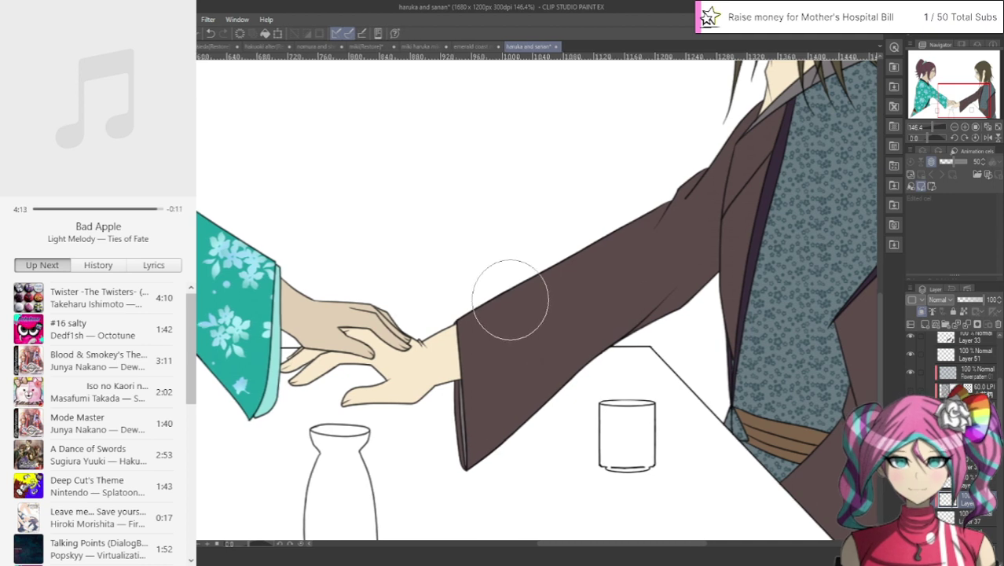
key(e)
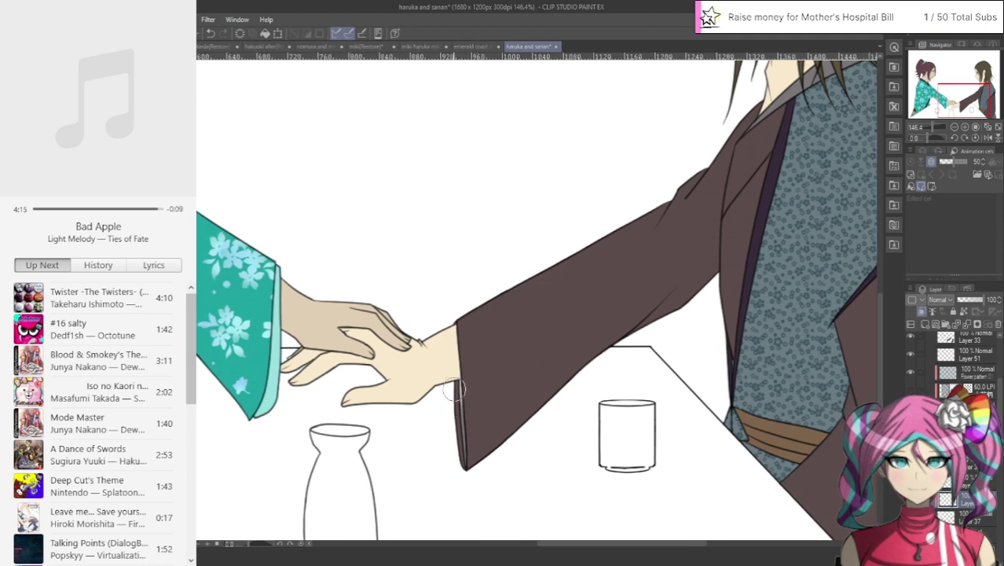
click(211, 33)
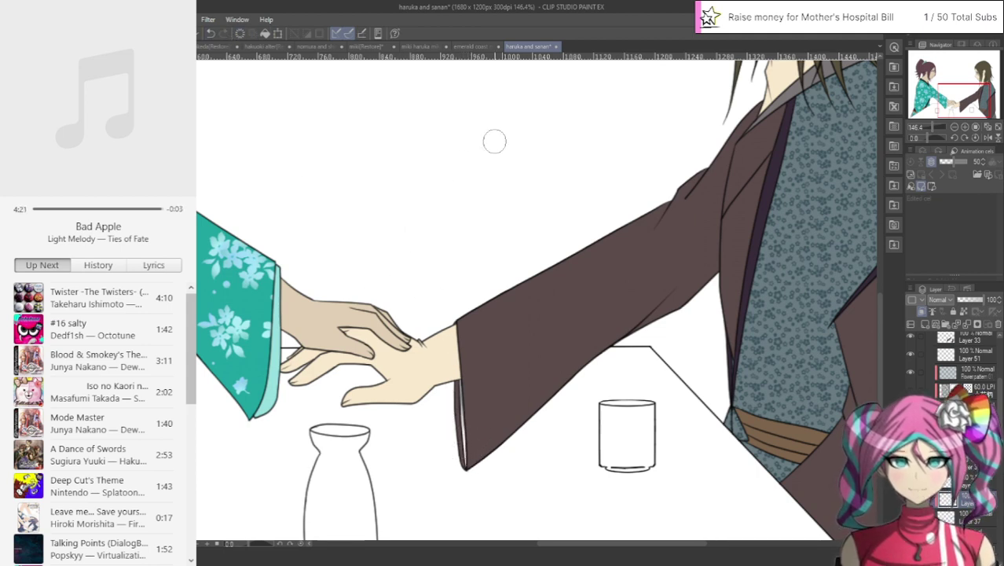
Step: Whiten the long-haired character's grey inner collar, keeping a soft grey shade at the back of the neck
drag(945, 88, 953, 73)
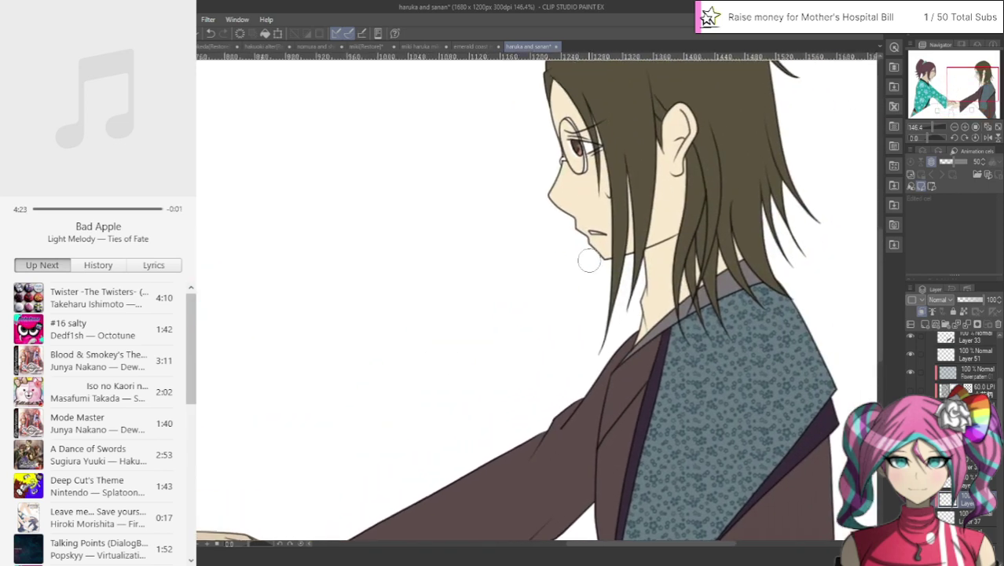
mouse_move(632, 361)
mouse_down()
mouse_move(662, 303)
mouse_move(656, 387)
mouse_move(631, 387)
mouse_move(627, 361)
mouse_move(656, 306)
mouse_move(643, 326)
mouse_move(658, 339)
mouse_move(705, 272)
mouse_move(673, 336)
mouse_move(733, 255)
mouse_move(656, 360)
mouse_up()
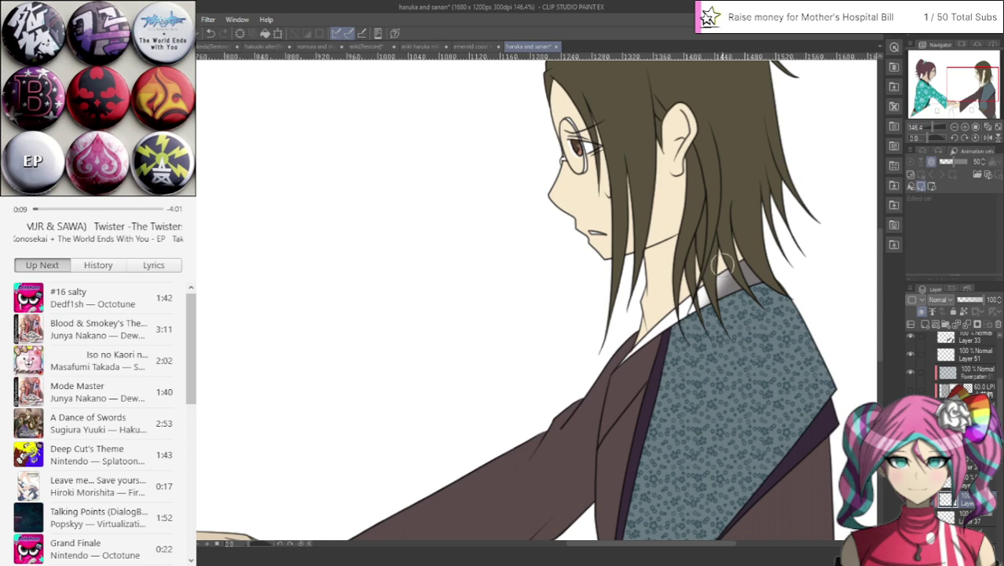
scroll(658, 369, down, 5)
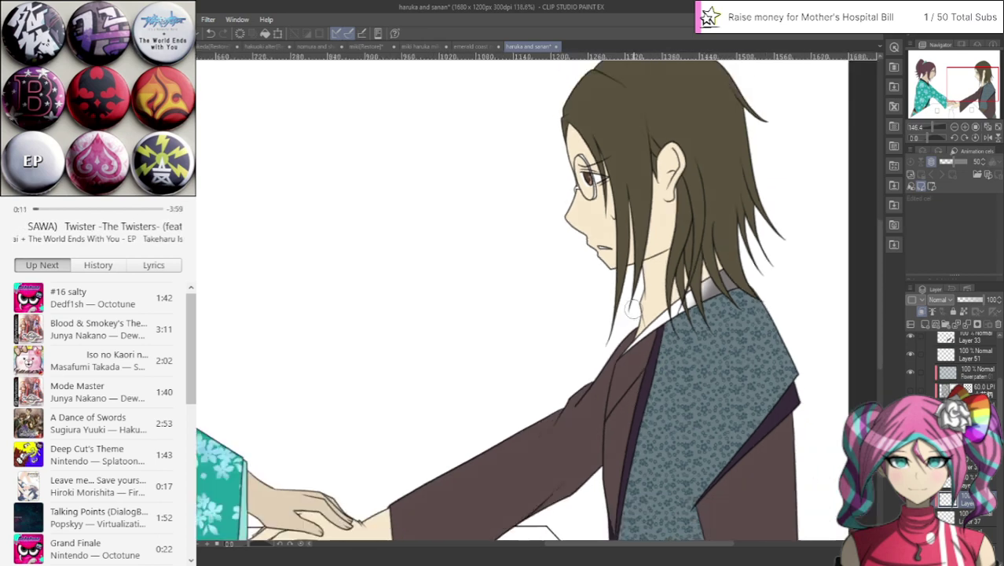
scroll(666, 396, up, 4)
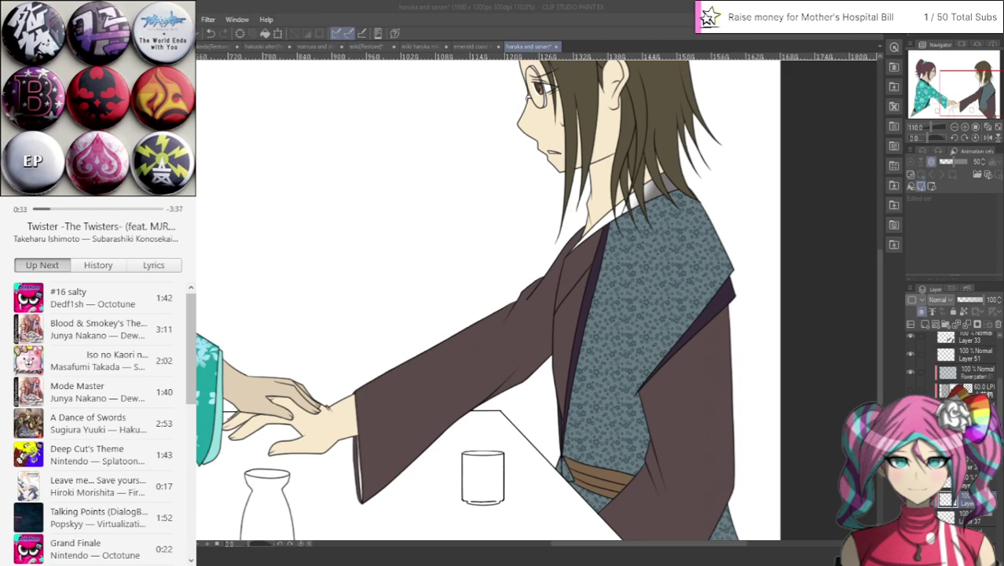
Step: Examine the clothing in the Sanan-shinkai.png reference image up close and return to the kimono illustration
scroll(528, 349, up, 3)
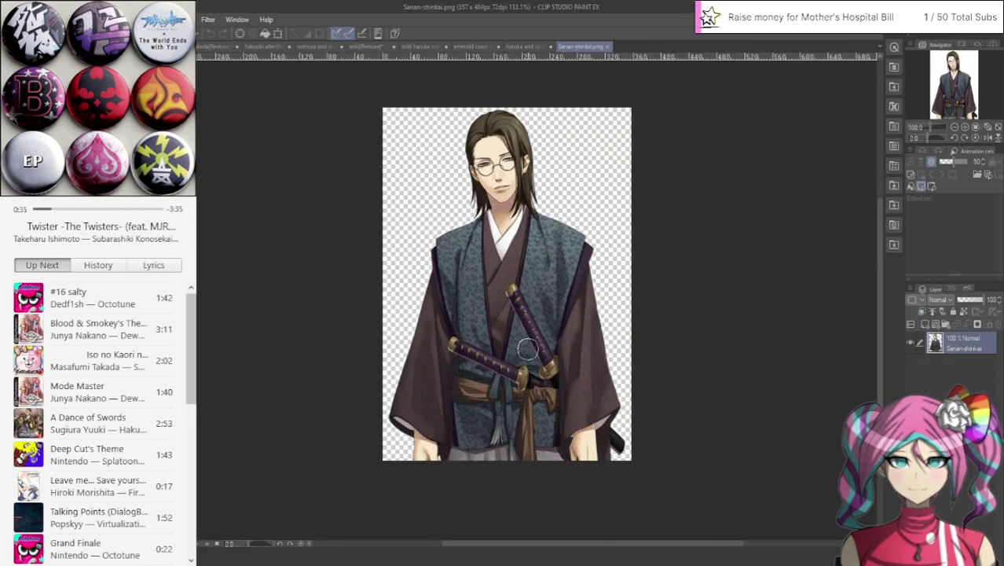
scroll(527, 348, up, 5)
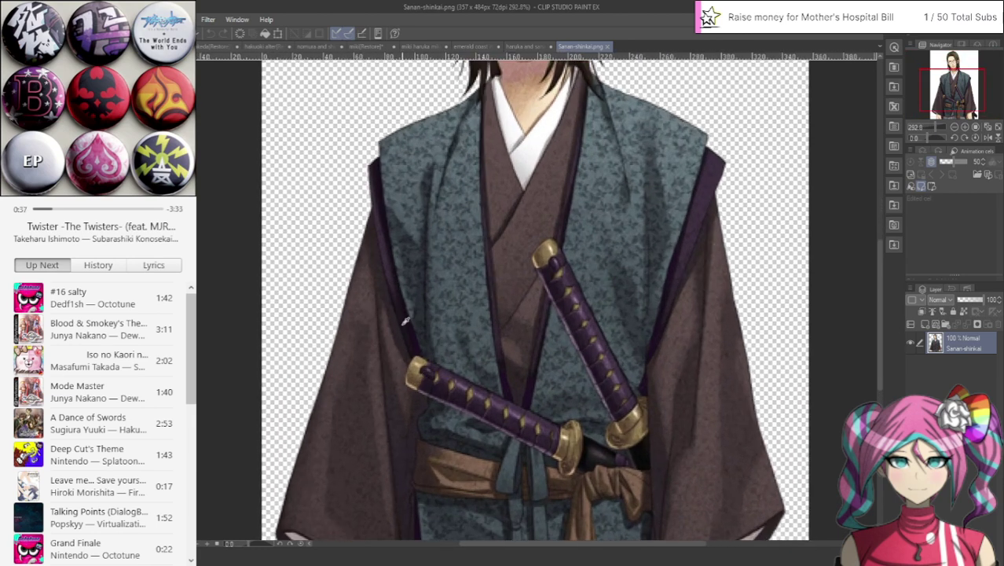
click(524, 47)
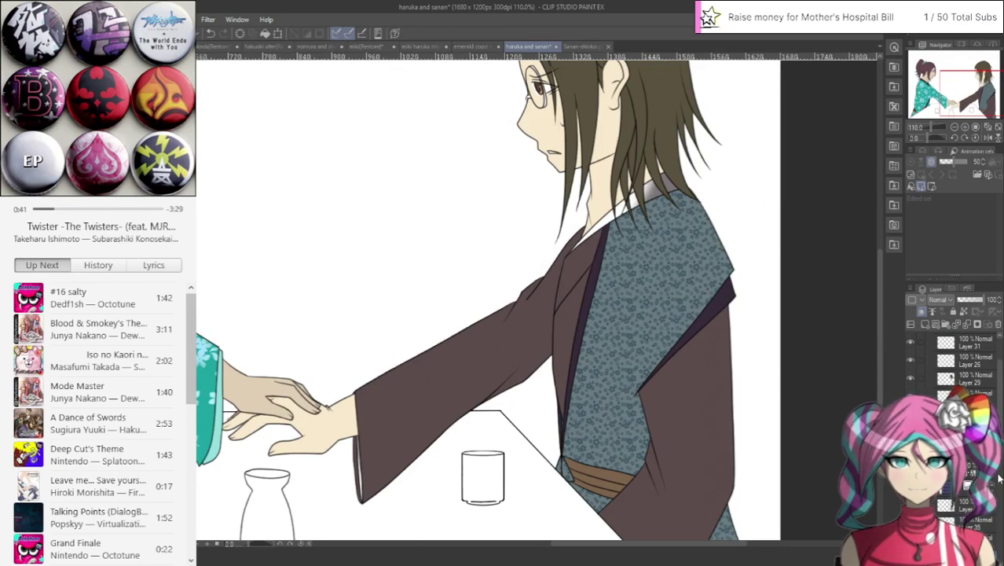
Step: Add a new layer above Layer 35 and clip it to that layer
click(974, 522)
click(924, 324)
click(921, 311)
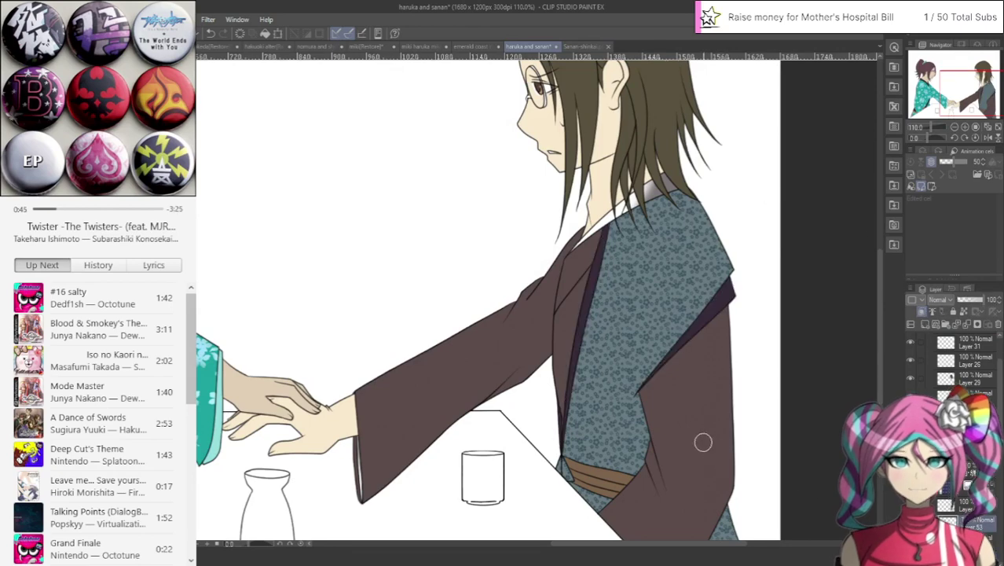
scroll(693, 441, up, 2)
scroll(693, 441, up, 1)
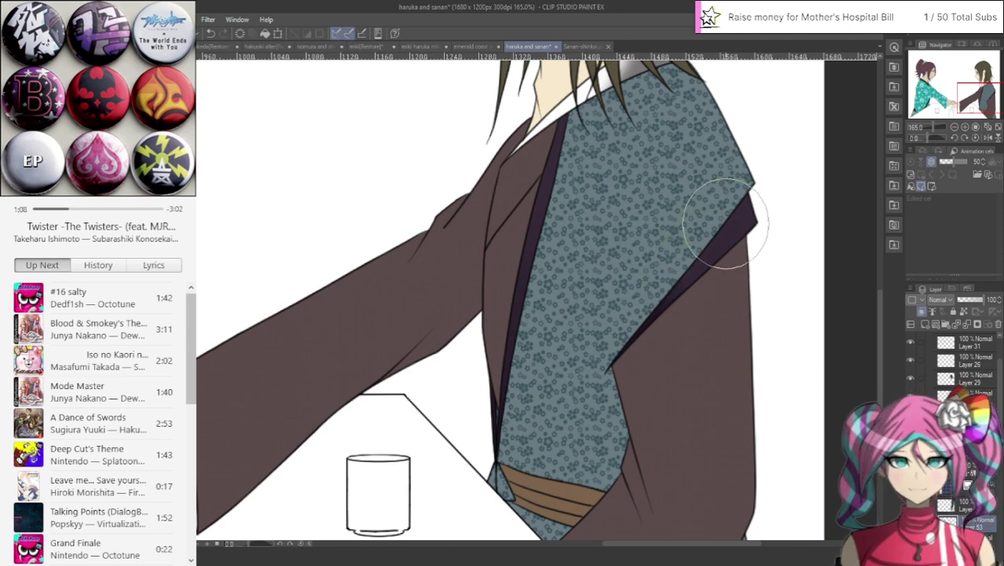
scroll(724, 224, up, 2)
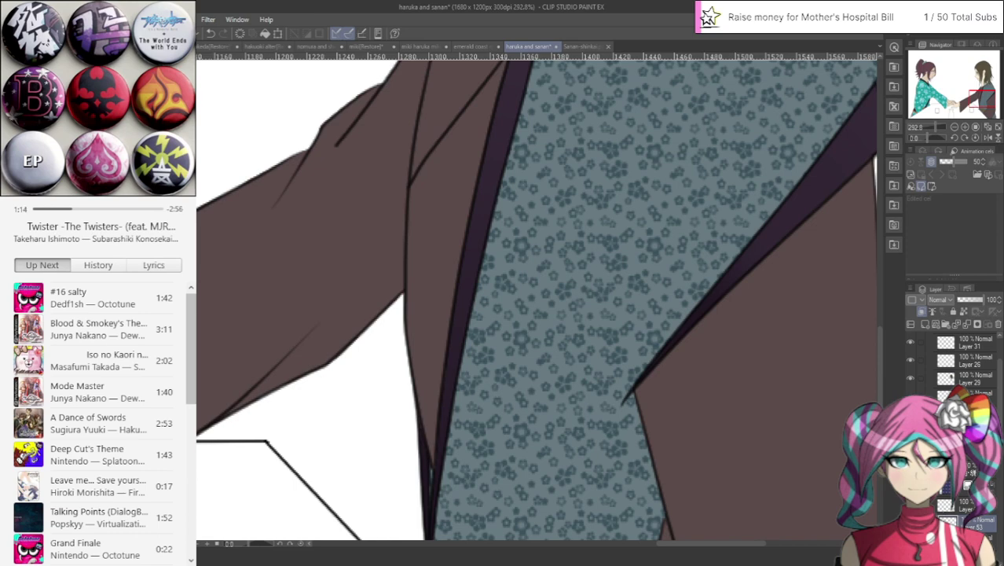
Step: Check what the layer just below Layer 29 contains by hiding and showing it, and make it the active layer
click(910, 396)
click(910, 395)
click(974, 394)
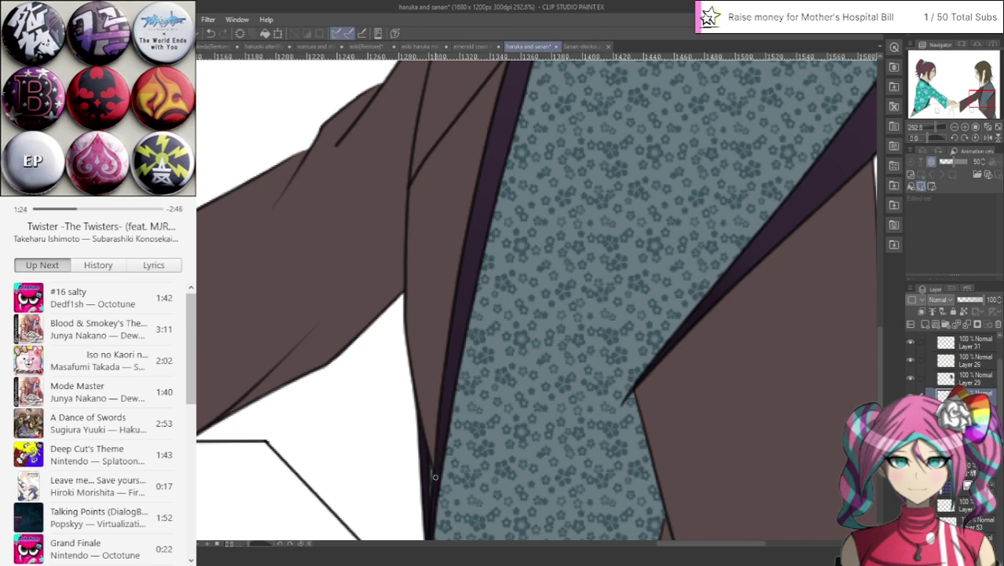
scroll(488, 253, down, 3)
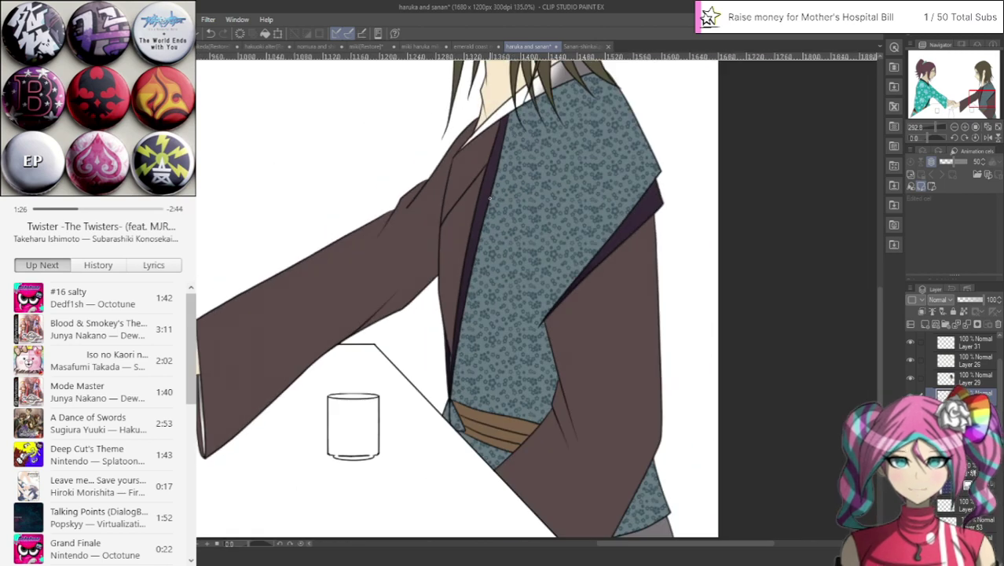
Step: Try shading the vest around the front of the belt in dark teal on a Darken layer, and undo the shading
scroll(488, 253, down, 2)
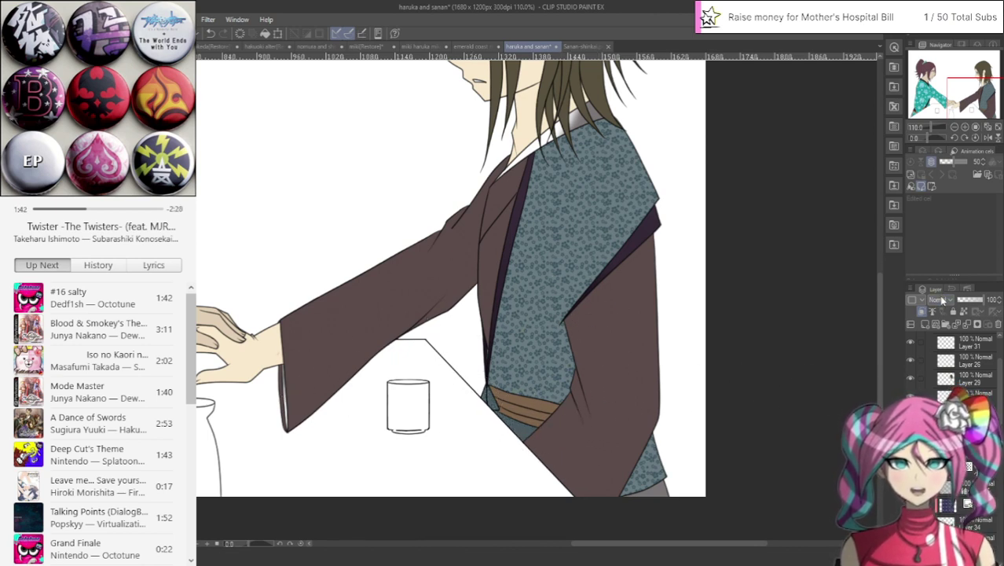
scroll(940, 299, down, 1)
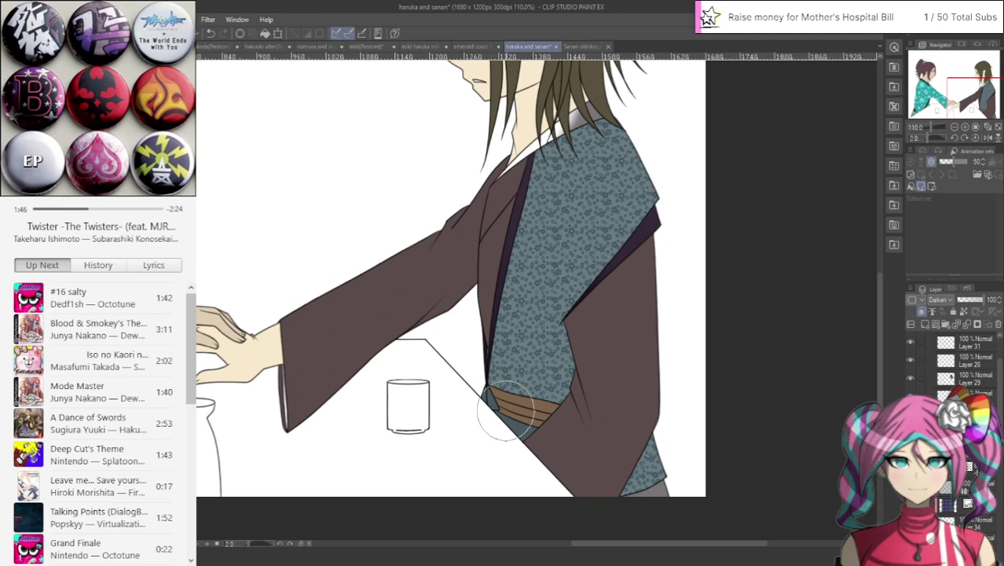
drag(506, 410, 510, 414)
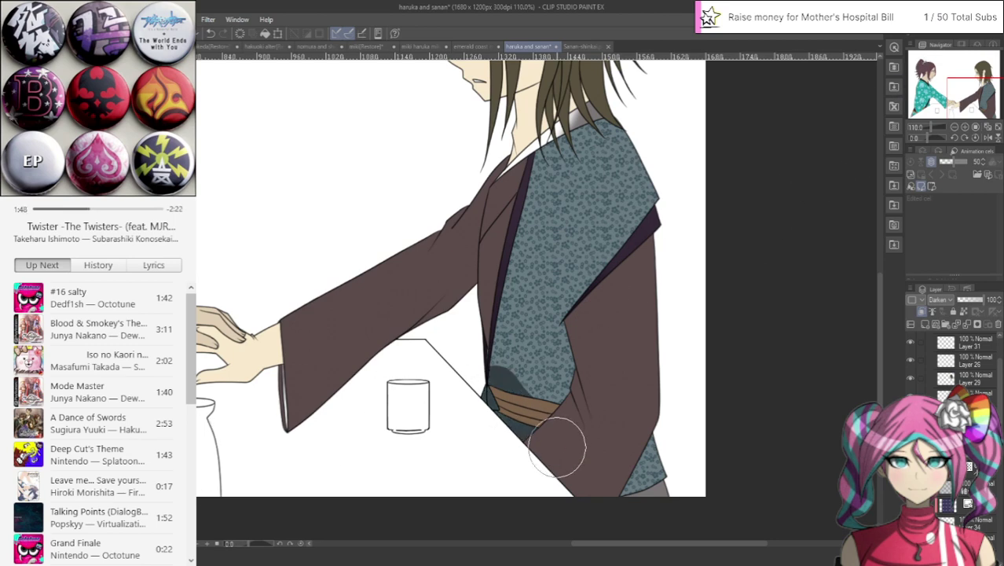
scroll(556, 446, up, 5)
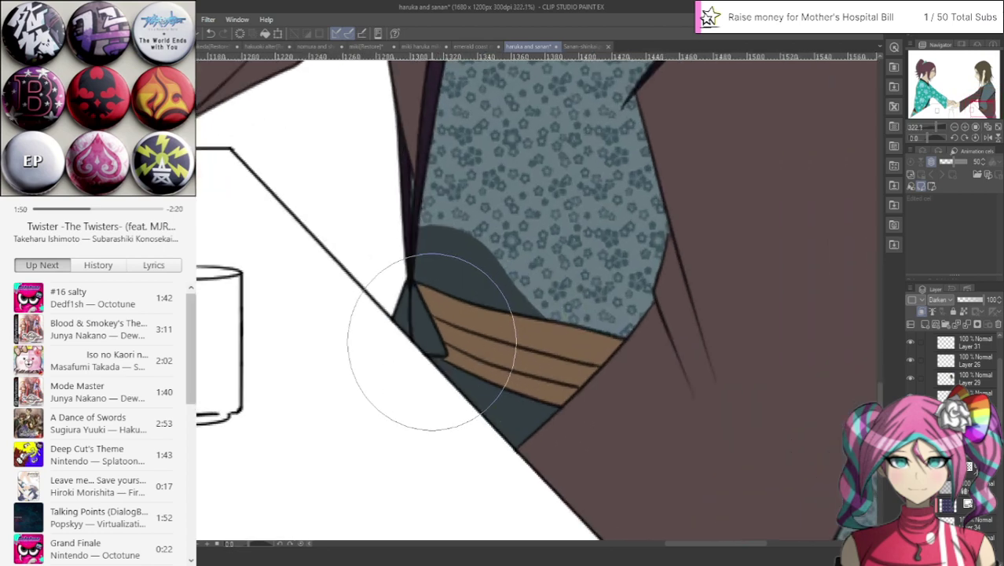
click(209, 34)
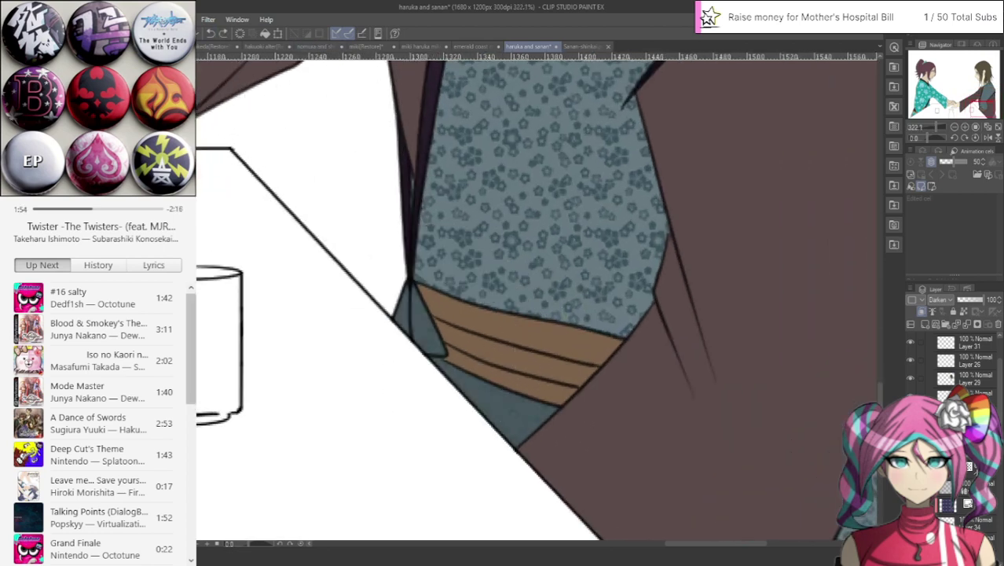
Step: Shade the vest around the belt with a soft dark shadow on a Normal layer at 38% opacity
mouse_move(292, 304)
mouse_down()
mouse_move(459, 303)
mouse_move(538, 370)
mouse_move(597, 338)
mouse_up()
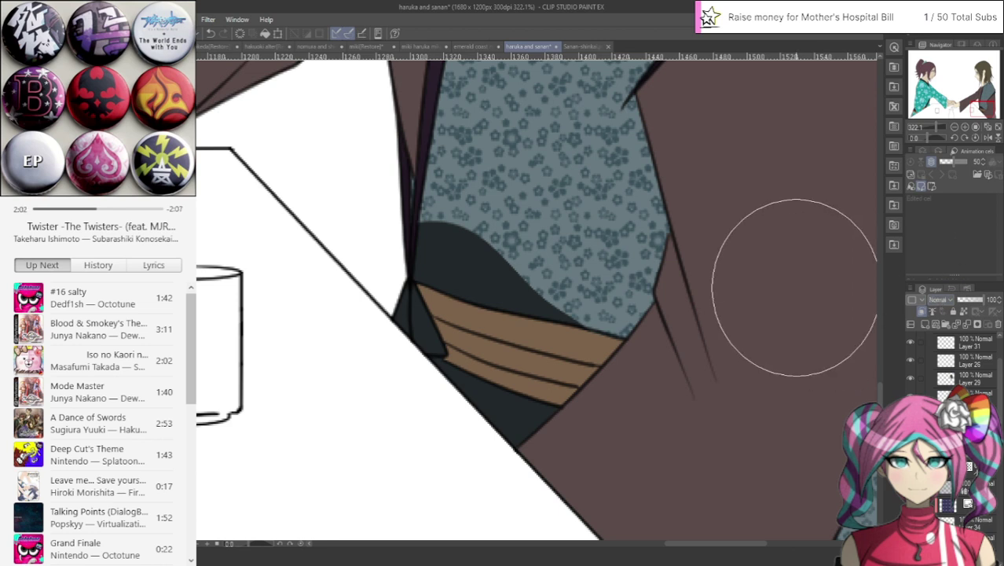
drag(985, 301, 970, 300)
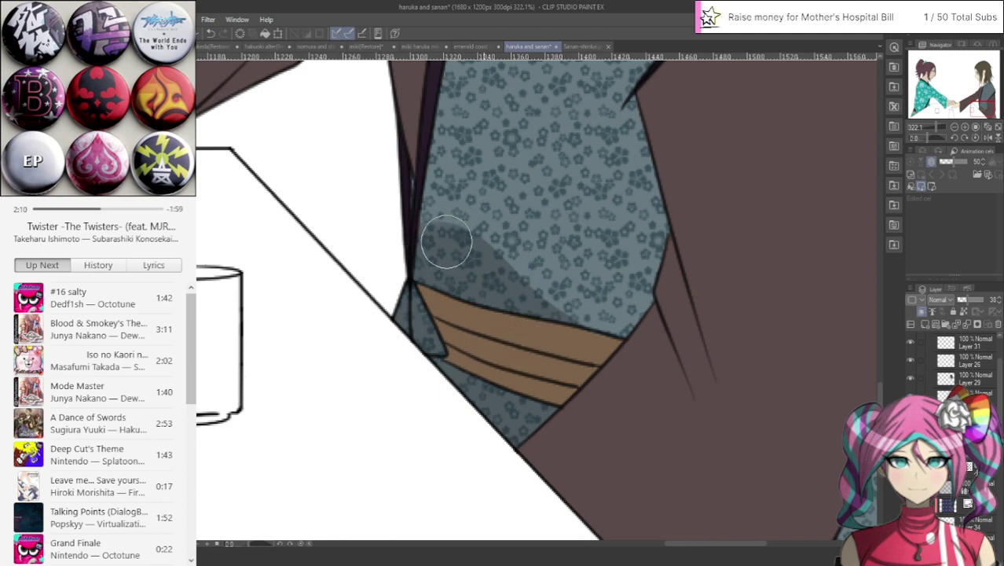
drag(523, 277, 620, 302)
mouse_move(546, 291)
mouse_down()
mouse_move(657, 319)
mouse_move(673, 202)
mouse_move(610, 307)
mouse_move(650, 166)
mouse_move(626, 92)
mouse_move(619, 250)
mouse_up()
mouse_move(395, 171)
mouse_down()
mouse_move(410, 218)
mouse_move(493, 237)
mouse_move(585, 236)
mouse_up()
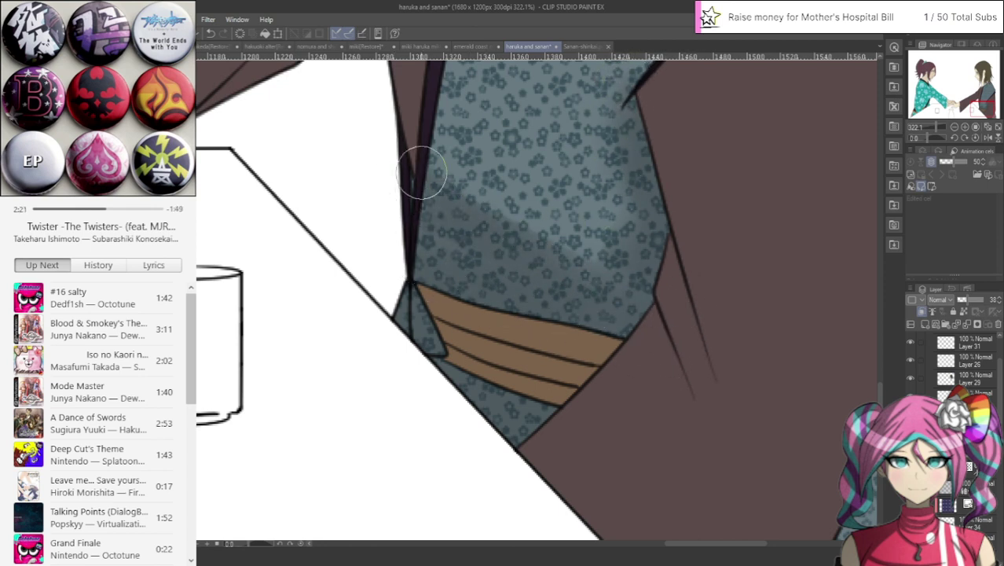
Step: Shade the vest softly along its purple-trimmed armhole edge and beneath the hair and collar at the shoulder
drag(970, 117, 980, 96)
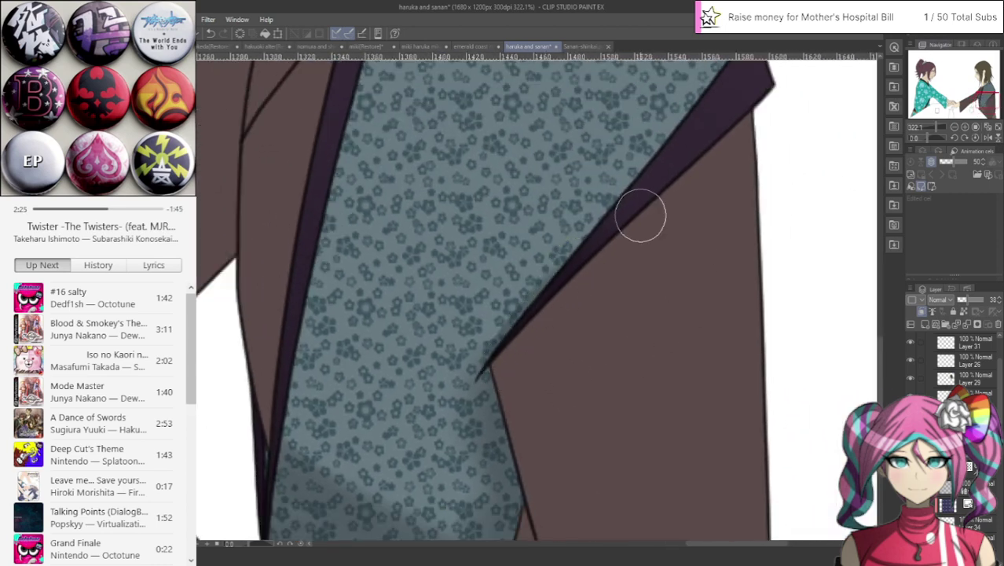
mouse_move(609, 227)
mouse_down()
mouse_move(493, 358)
mouse_move(490, 388)
mouse_up()
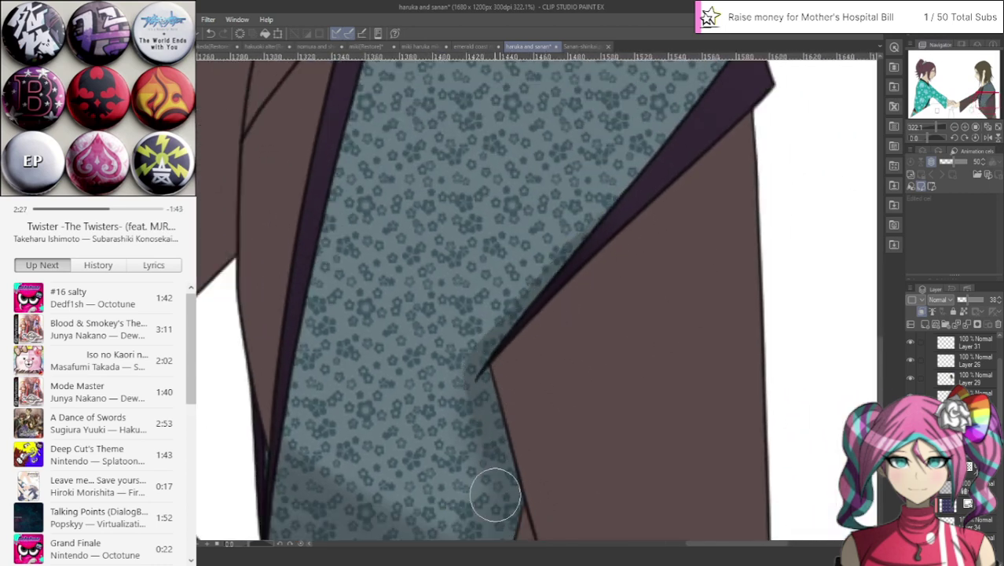
mouse_move(544, 265)
mouse_down()
mouse_move(756, 96)
mouse_move(554, 278)
mouse_move(520, 290)
mouse_move(732, 85)
mouse_up()
drag(969, 88, 976, 79)
mouse_move(705, 292)
mouse_down()
mouse_move(811, 264)
mouse_move(673, 316)
mouse_move(505, 405)
mouse_up()
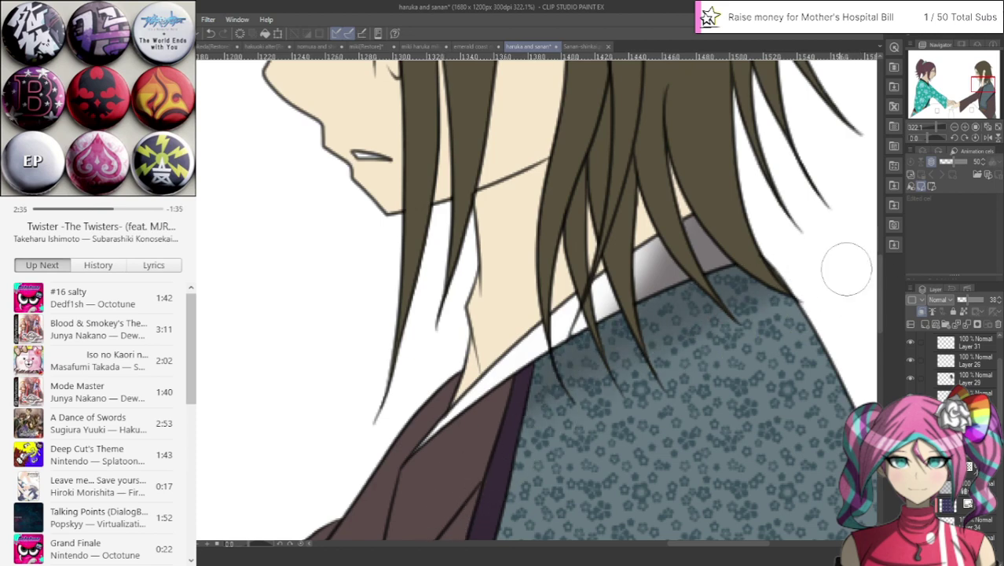
Step: Shade the vest's rear hem where it shows behind the brown sleeve
scroll(836, 145, down, 10)
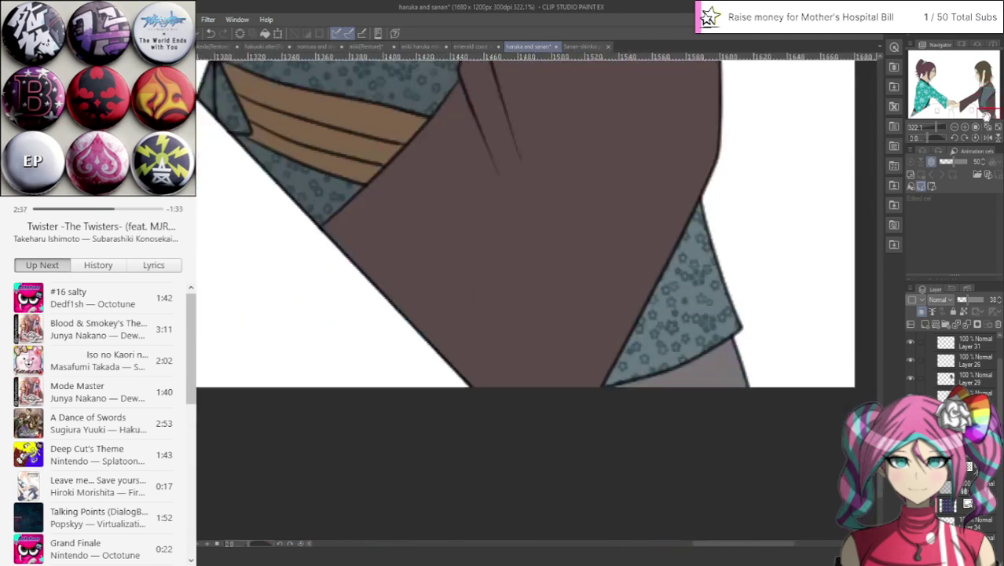
drag(836, 145, 655, 430)
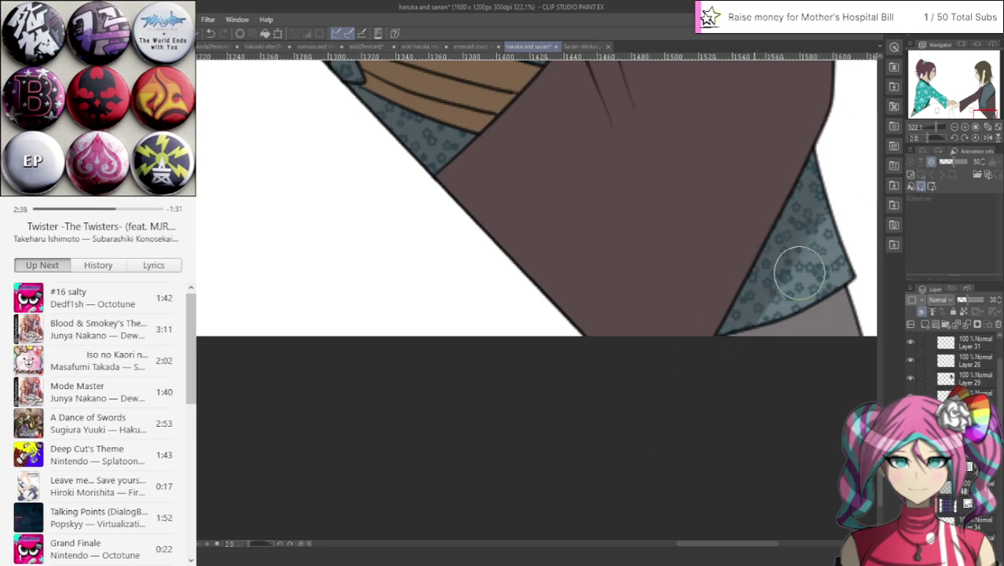
scroll(536, 298, up, 5)
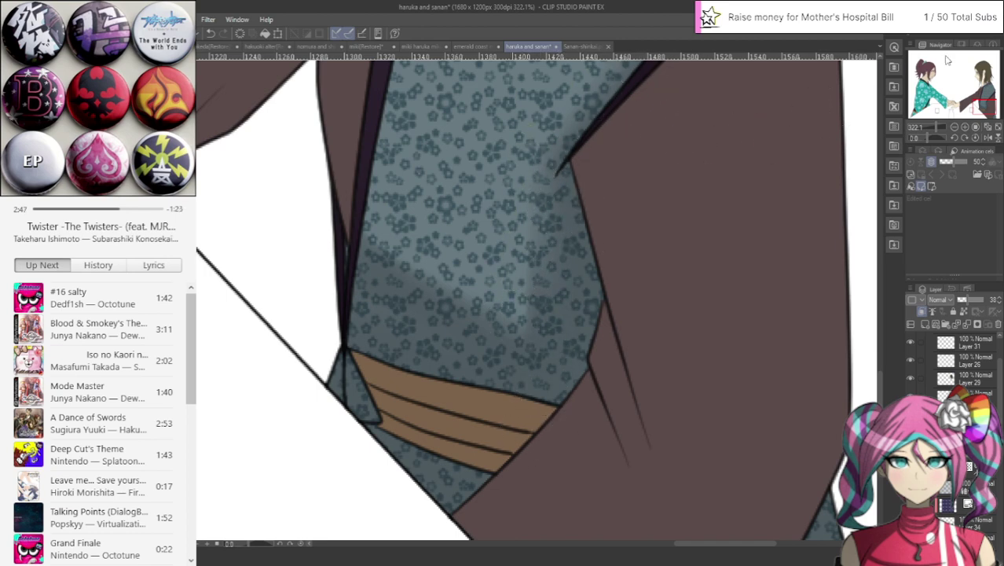
Step: Raise the vest shading layer's opacity to 62% and smooth the shadow just above the belt
drag(985, 104, 984, 97)
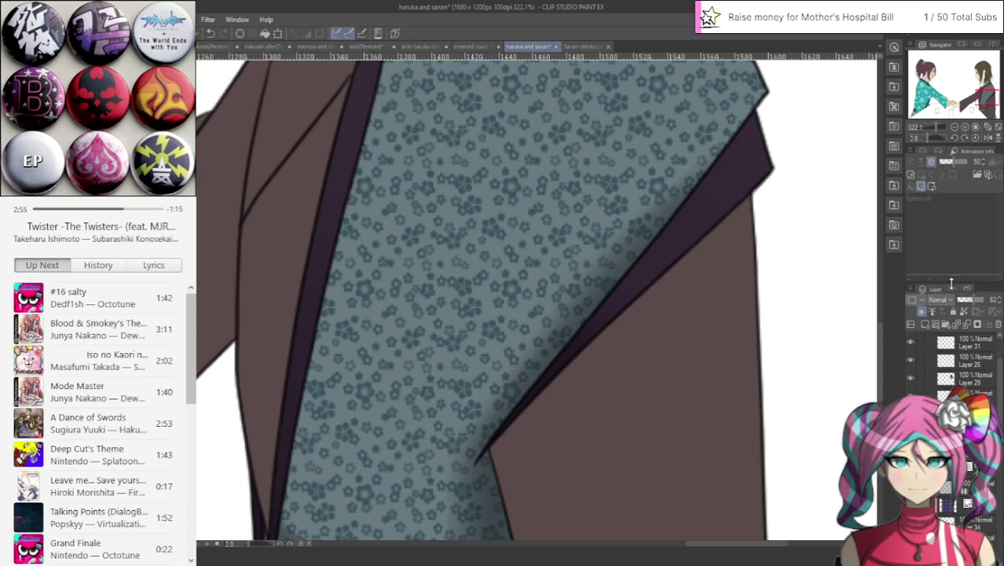
scroll(538, 152, down, 5)
scroll(532, 124, up, 2)
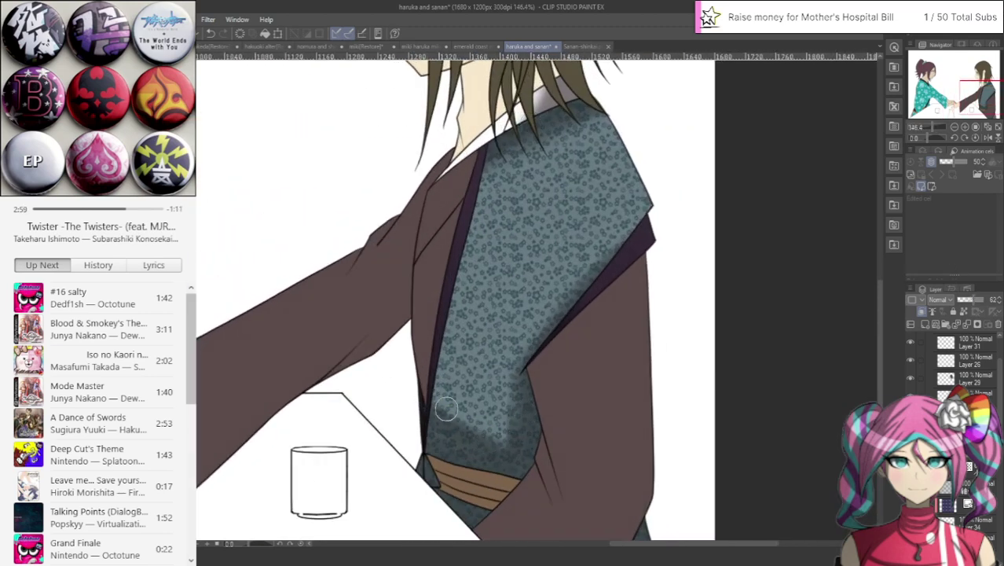
drag(488, 440, 495, 439)
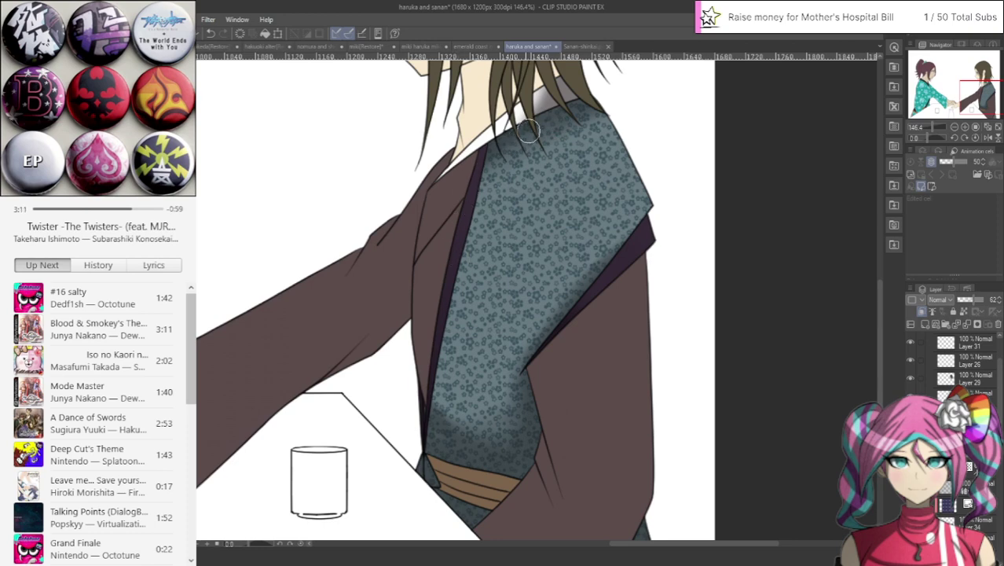
scroll(466, 242, down, 4)
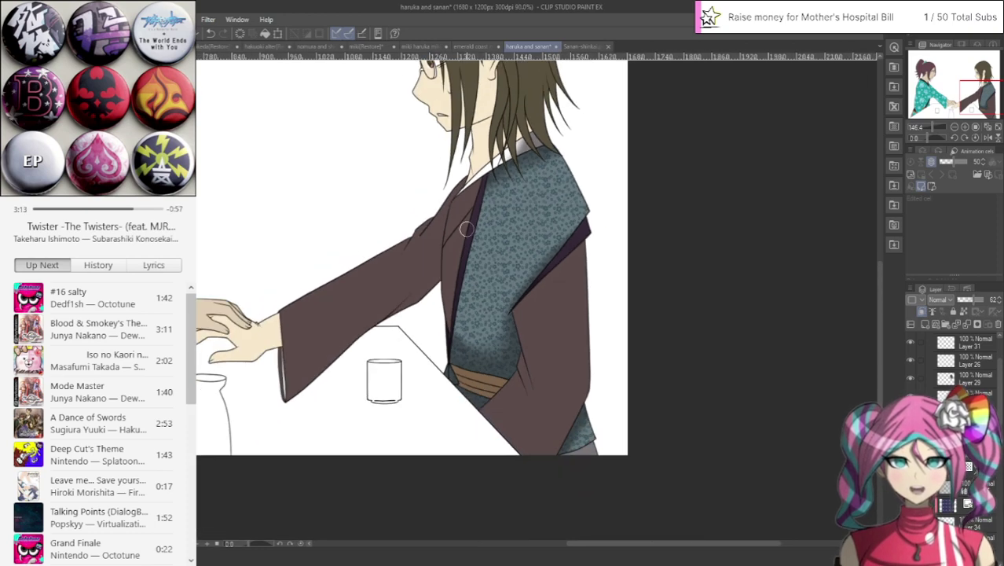
scroll(497, 203, up, 2)
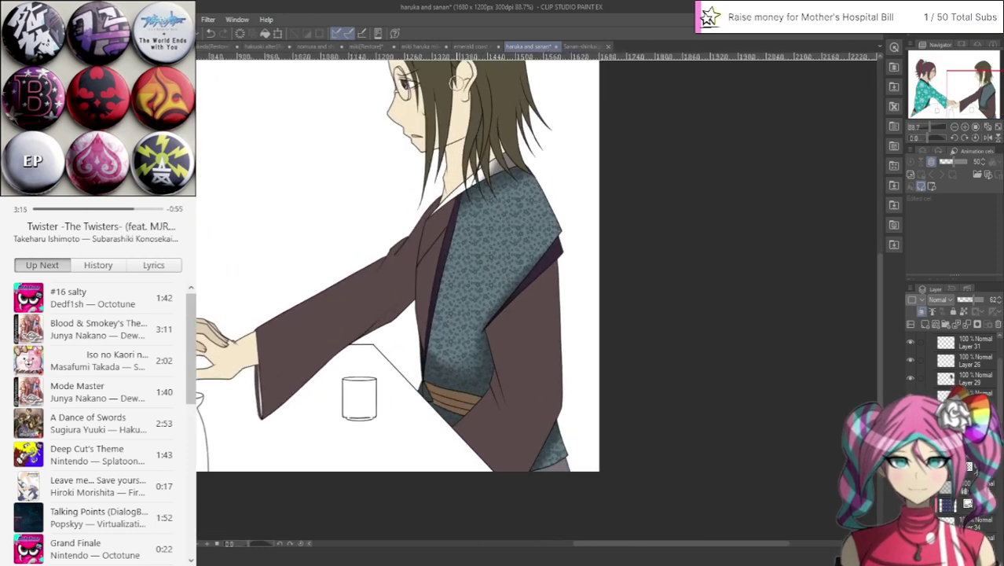
Step: Check the clothing in the Sanan-shinkai.png reference and shade the brown belt on a new layer clipped to the belt's layer
click(583, 47)
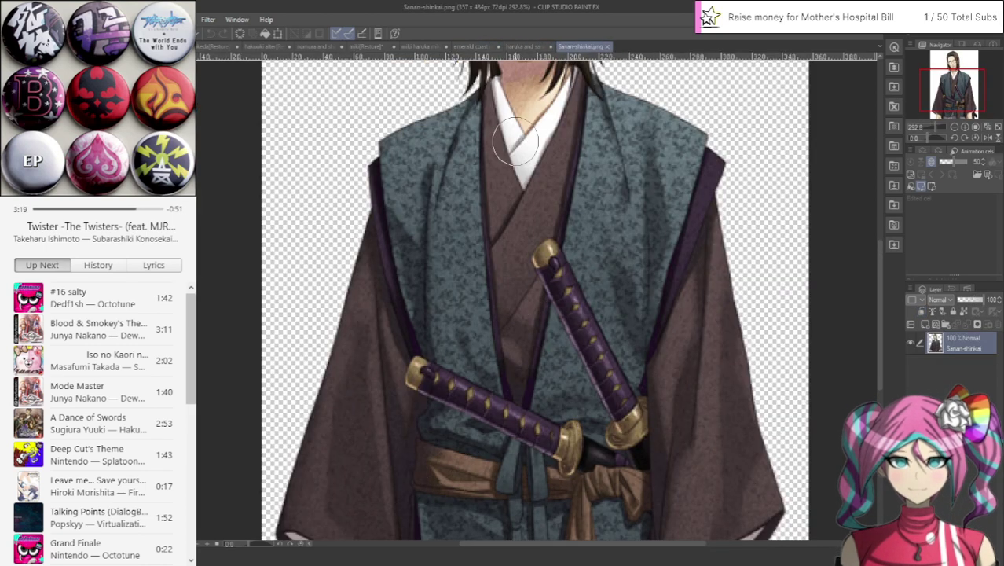
click(521, 47)
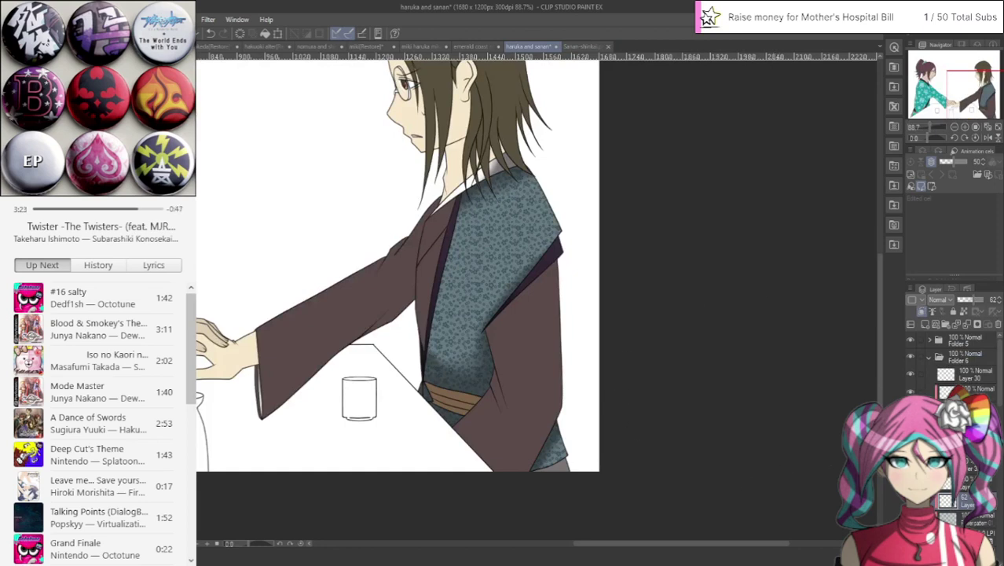
scroll(935, 501, down, 5)
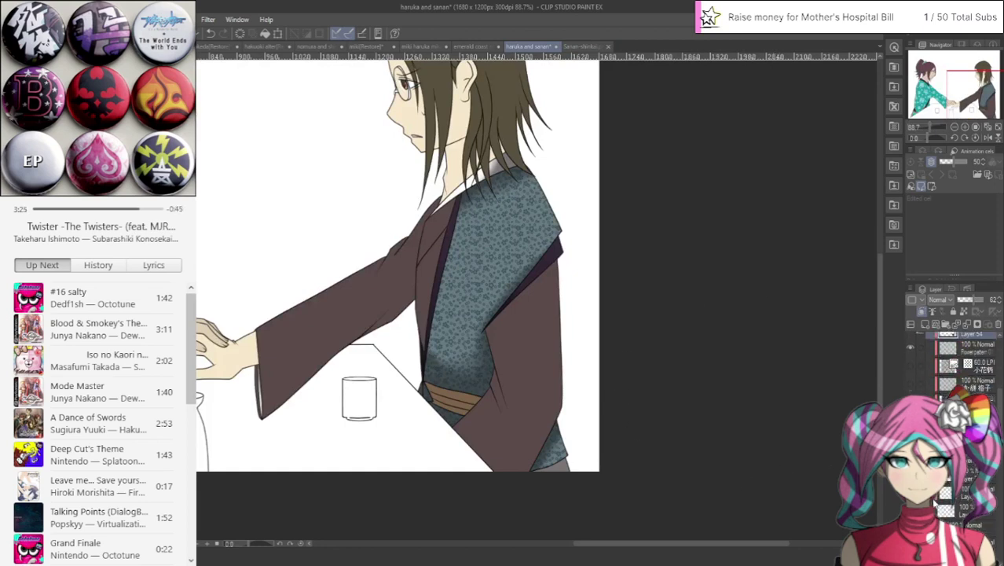
click(910, 474)
click(909, 475)
click(969, 474)
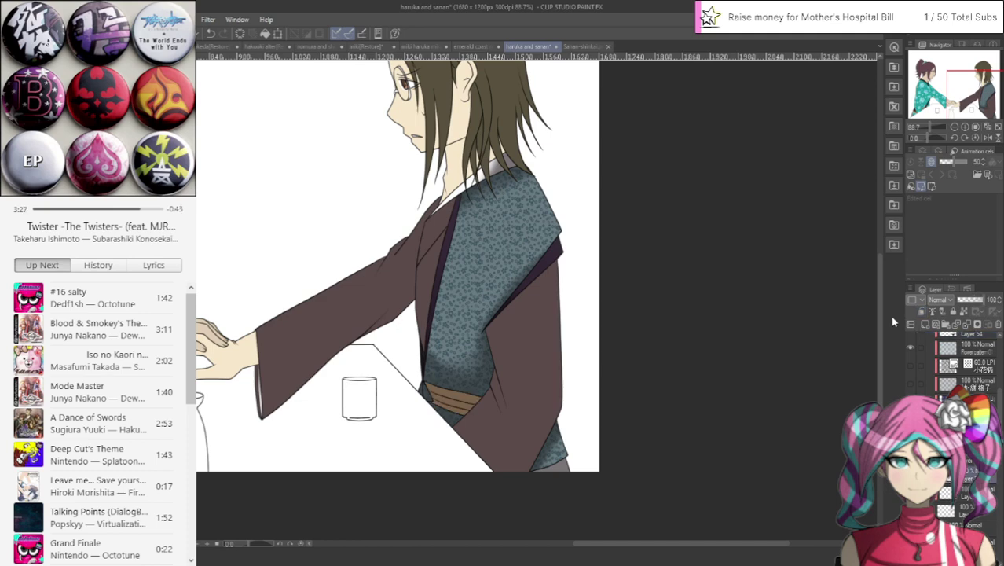
click(926, 324)
click(922, 311)
scroll(587, 430, up, 5)
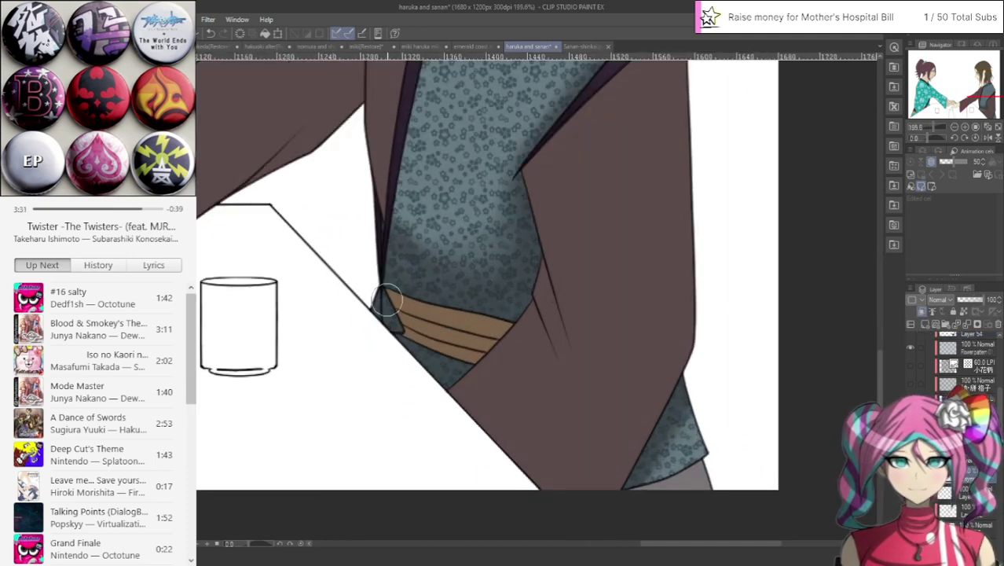
drag(364, 288, 522, 324)
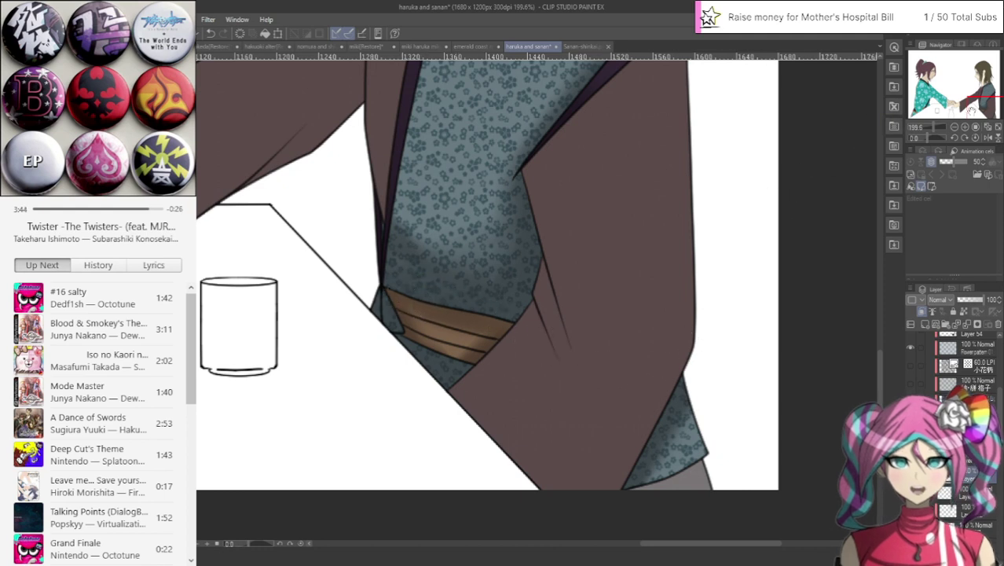
Step: Check the lower clothing in the Sanan-shinkai.png reference and shade the grey hakama just below the vest's rear hem
drag(968, 110, 968, 114)
click(580, 47)
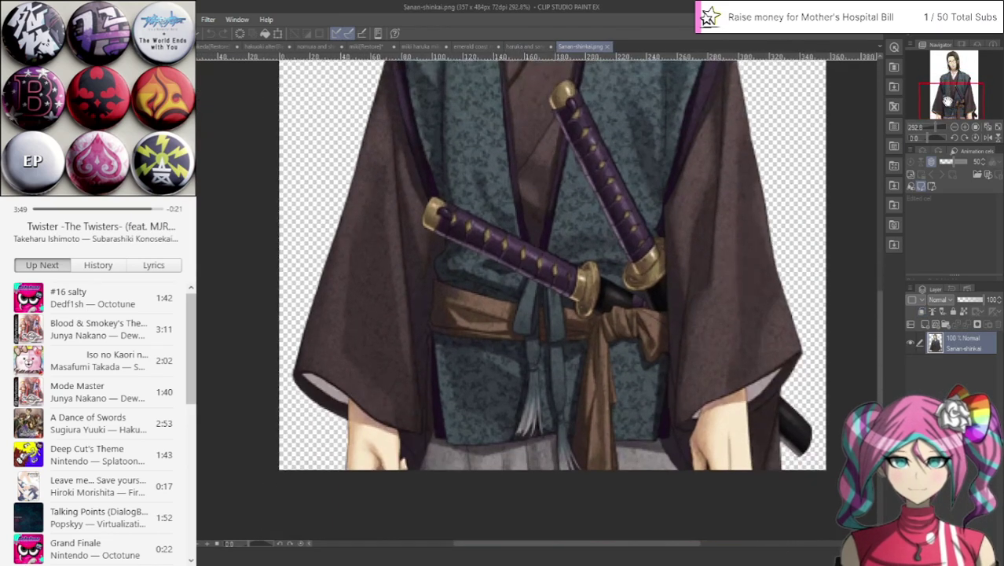
drag(947, 102, 943, 107)
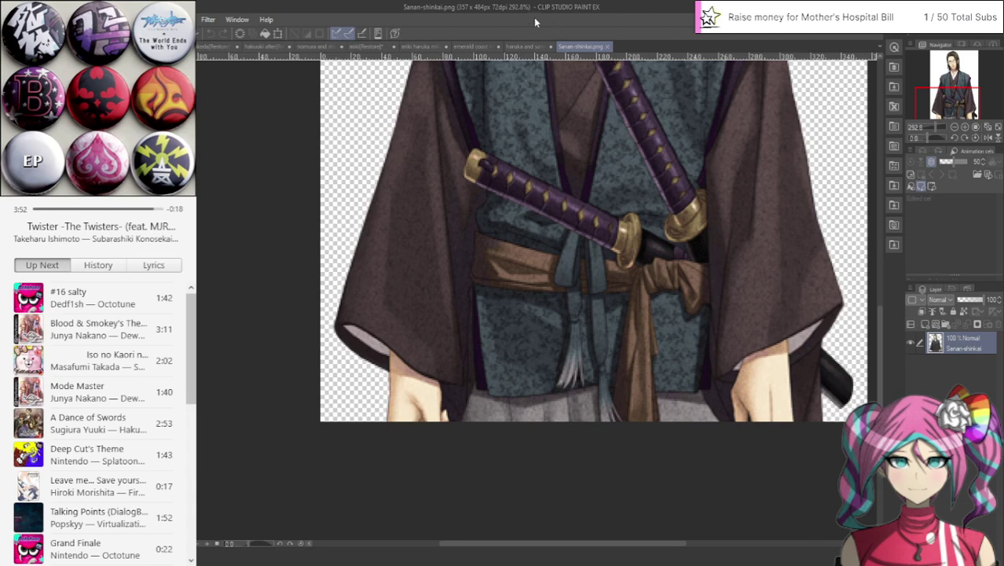
click(530, 47)
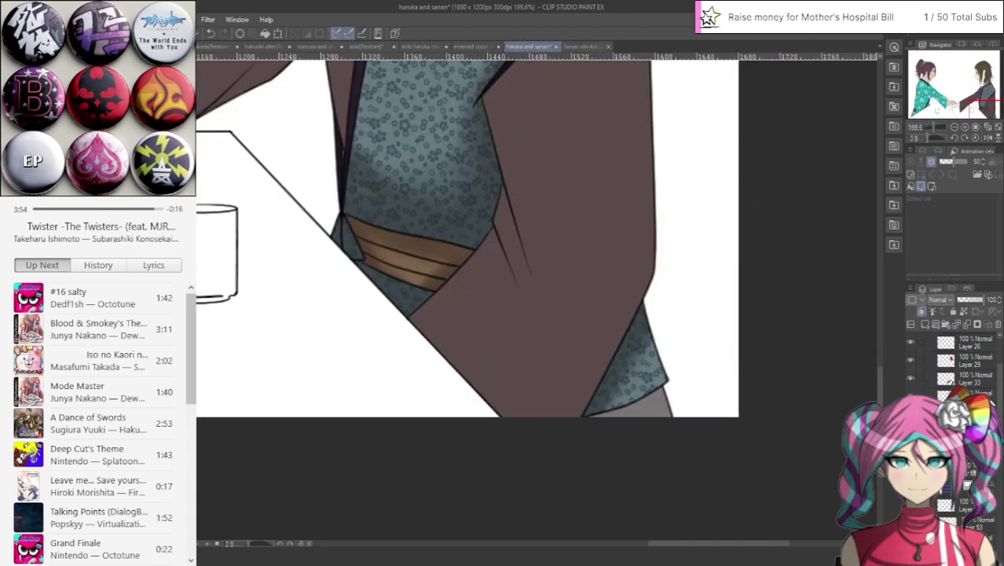
drag(998, 397, 997, 458)
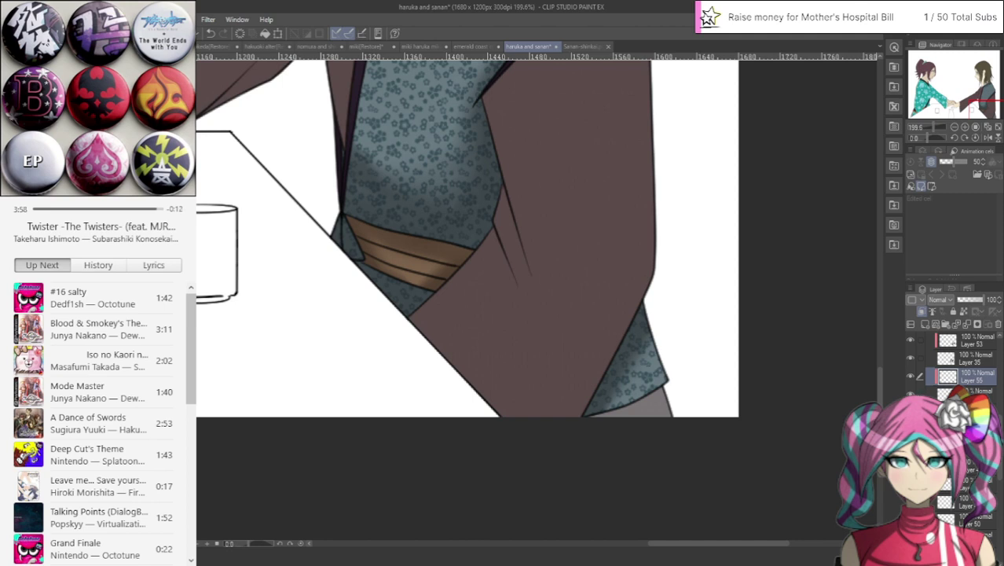
click(910, 410)
click(910, 410)
click(962, 410)
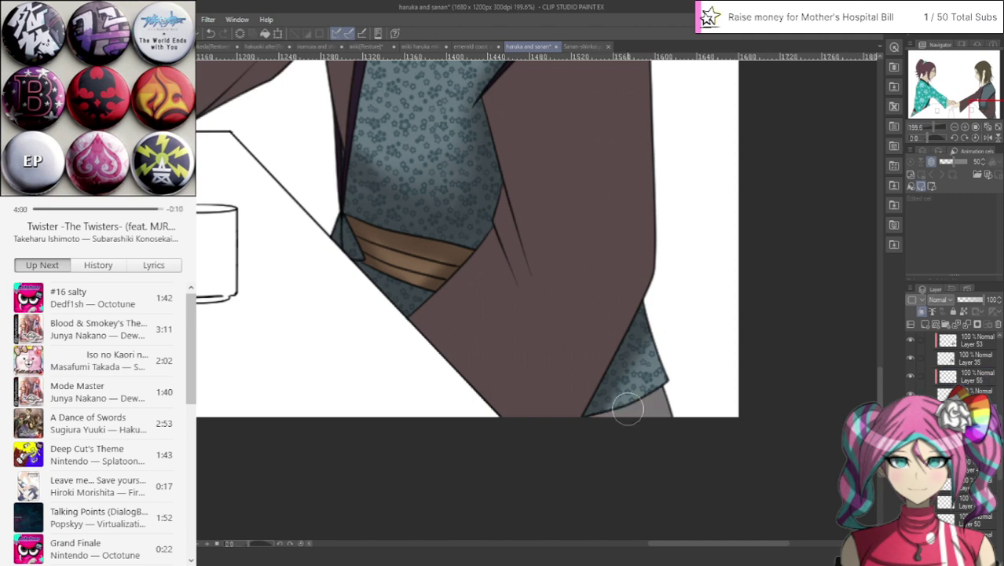
drag(605, 412, 664, 382)
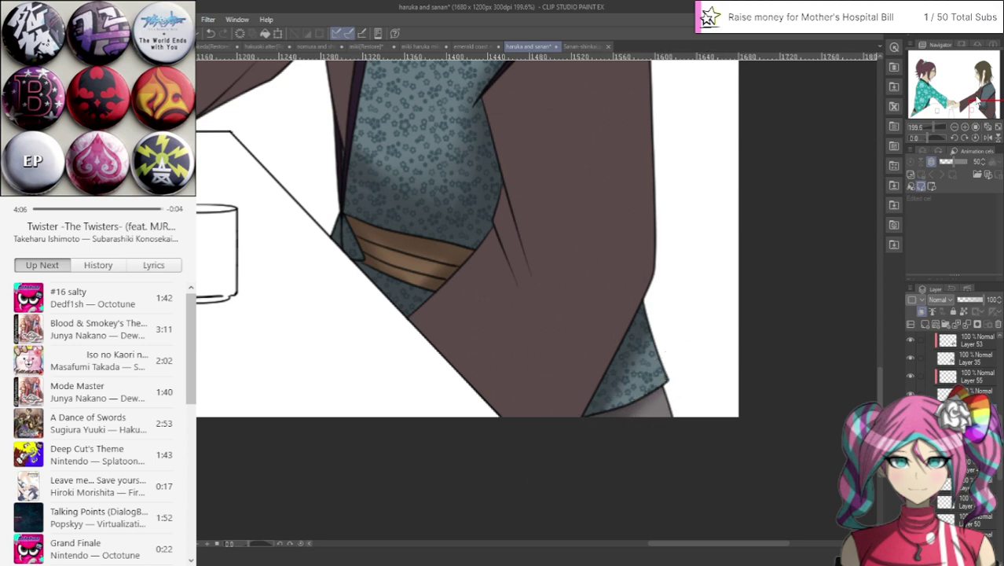
Step: Check the sleeves in the Sanan-shinkai.png reference and add a new layer above Layer 33, clipped to it
drag(974, 106, 965, 82)
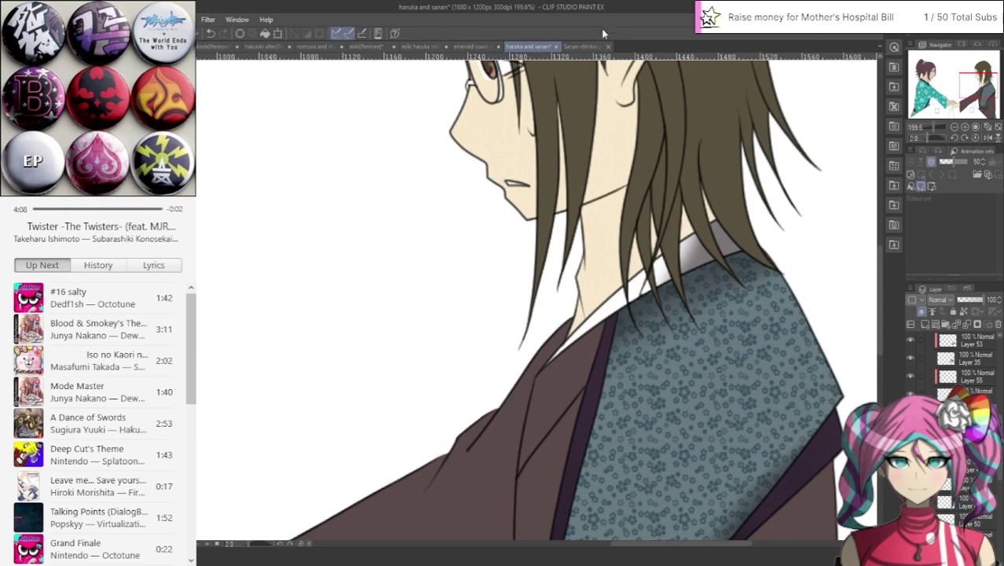
click(583, 47)
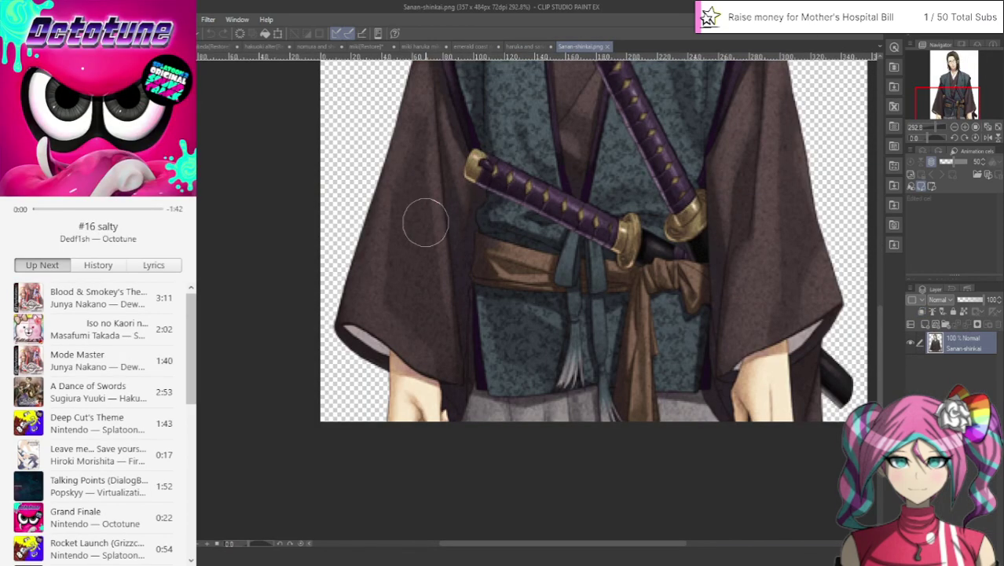
click(525, 46)
click(687, 560)
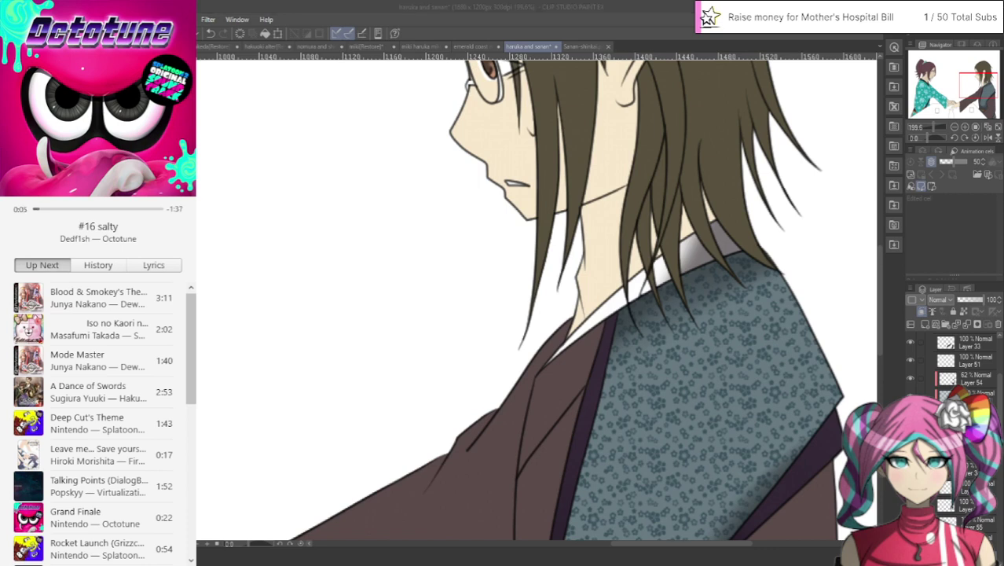
click(658, 23)
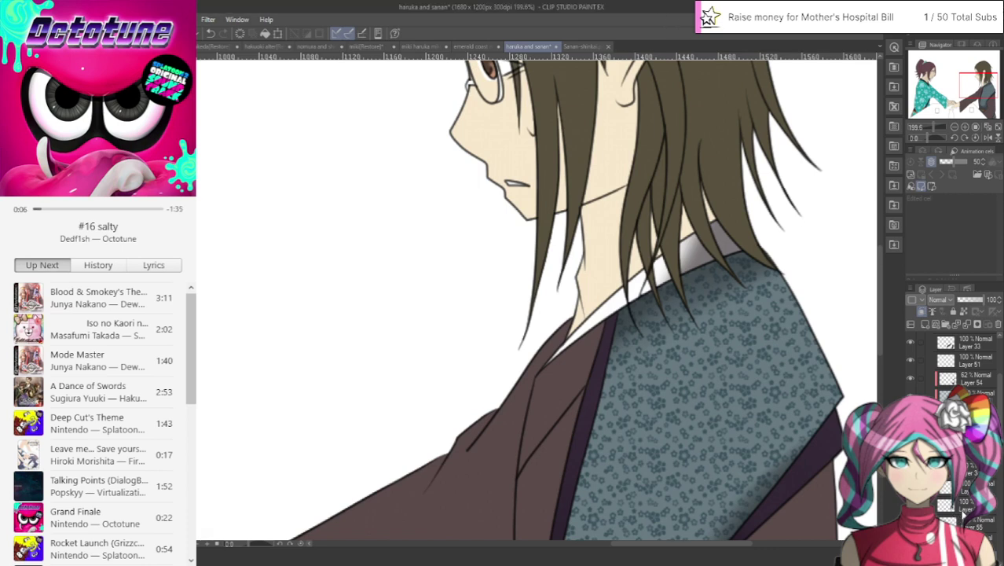
click(959, 348)
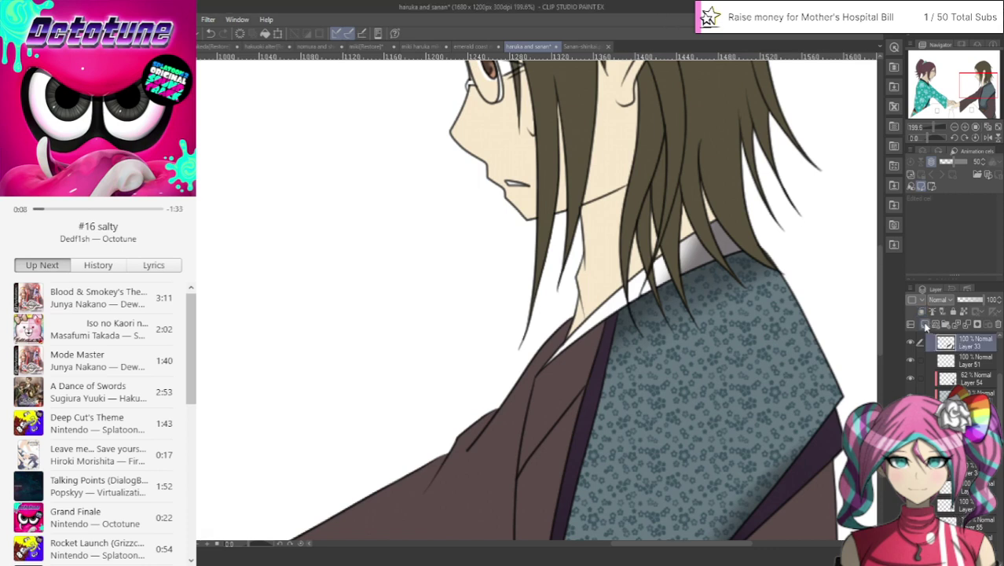
click(925, 327)
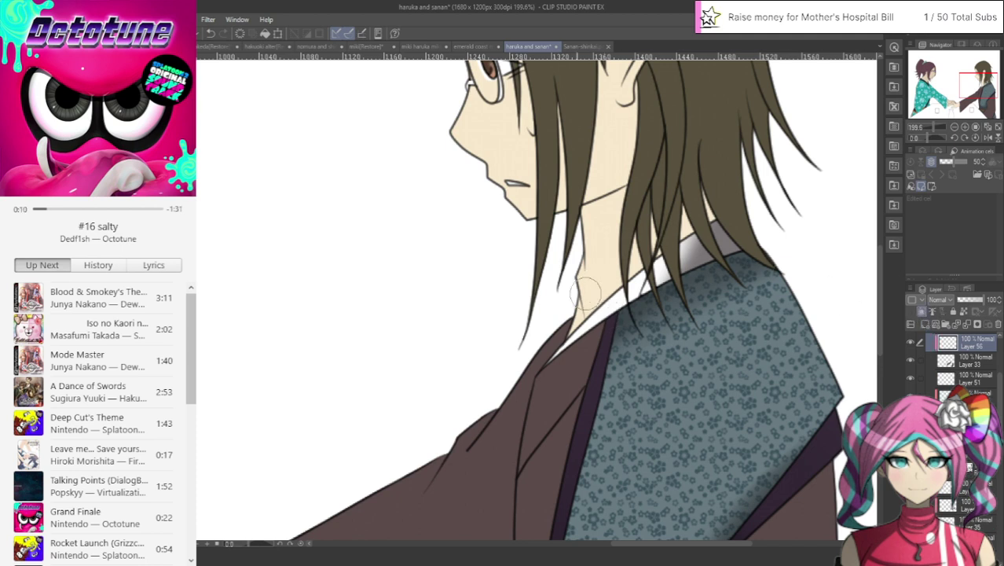
Step: Shade the brown kimono's front beside the purple trim and the underside of the outstretched upper sleeve
drag(563, 312, 543, 355)
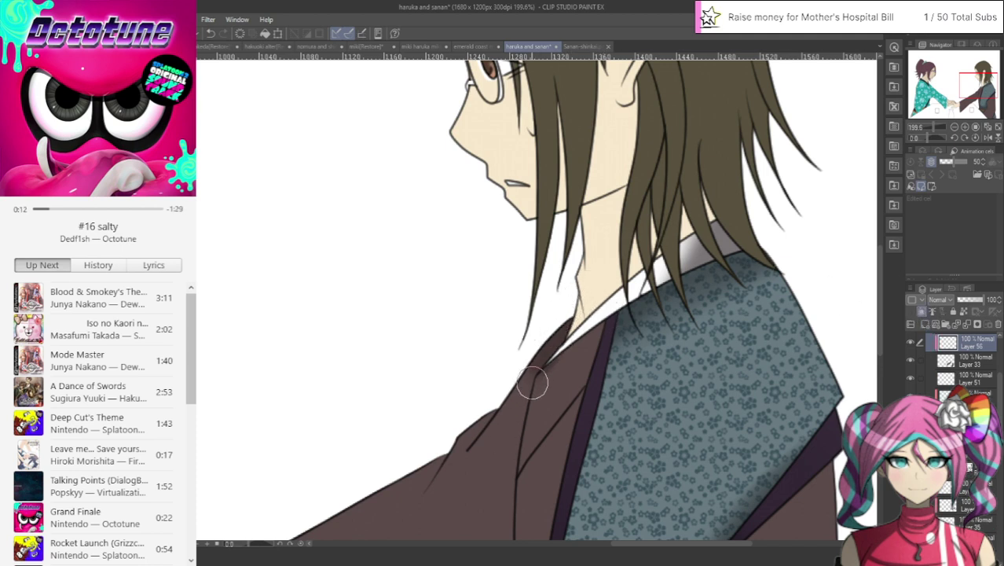
drag(598, 333, 548, 528)
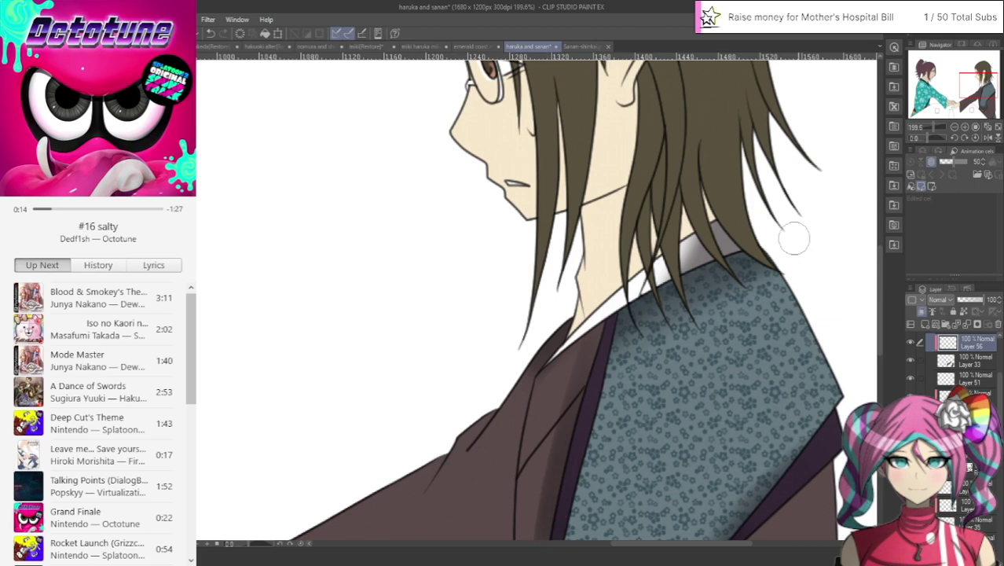
scroll(542, 332, down, 5)
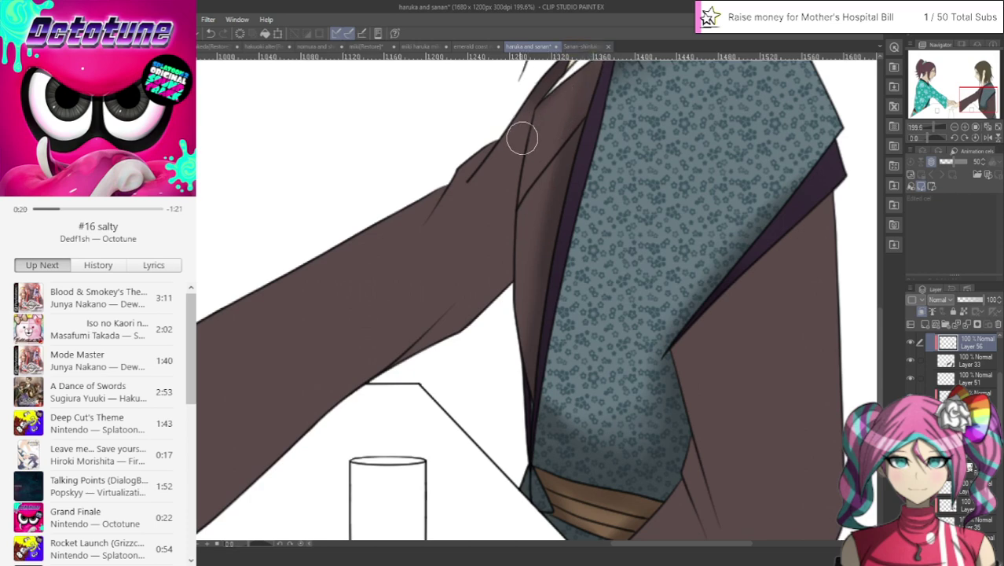
mouse_move(504, 234)
mouse_down()
mouse_move(488, 302)
mouse_move(444, 345)
mouse_up()
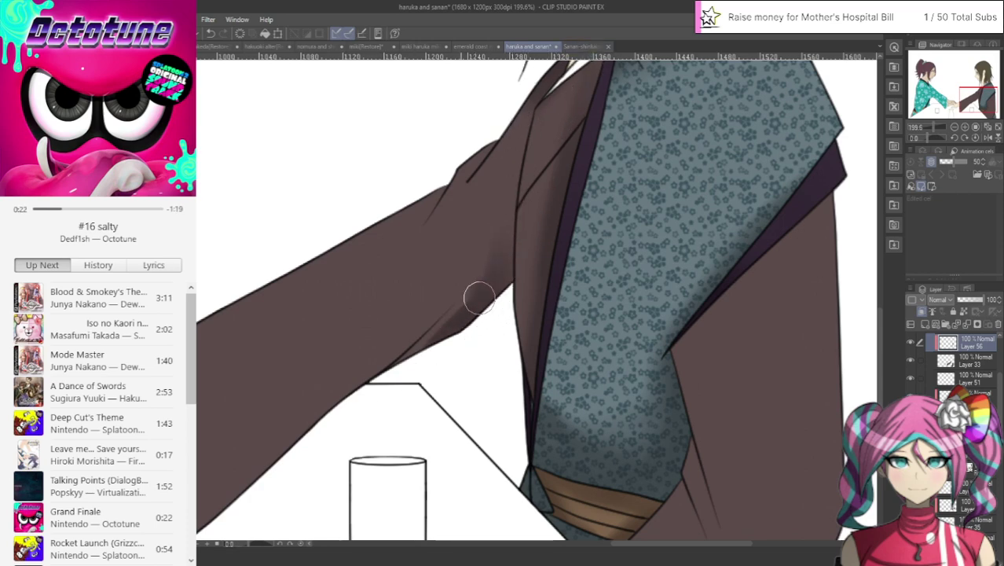
drag(478, 297, 401, 374)
mouse_move(501, 295)
mouse_down()
mouse_move(538, 91)
mouse_move(503, 234)
mouse_move(525, 114)
mouse_move(456, 328)
mouse_move(497, 192)
mouse_move(418, 340)
mouse_move(431, 327)
mouse_move(385, 367)
mouse_up()
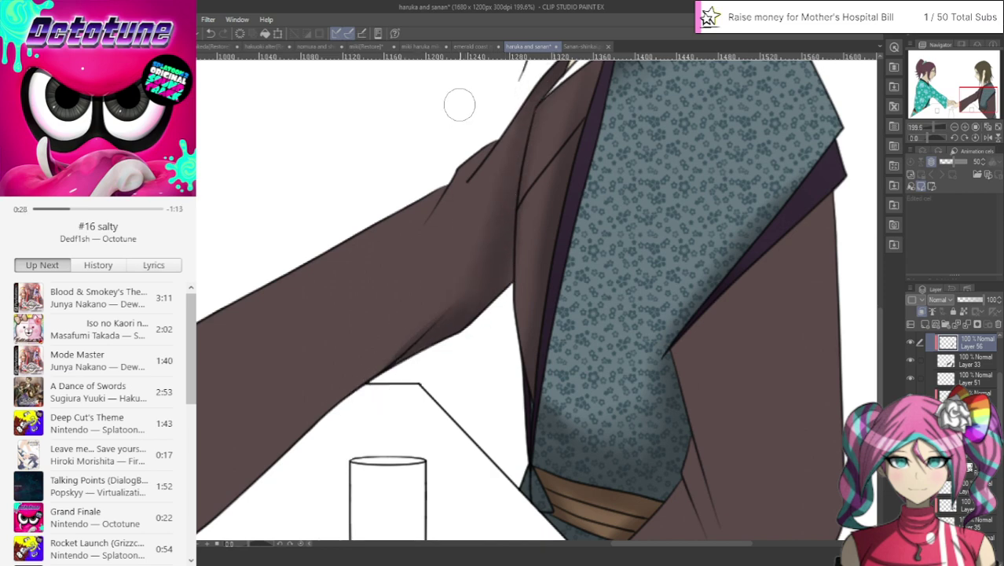
Step: Paint soft fold shadows on the kimono's overlapping front panels and around the shoulder creases of the outstretched sleeve
mouse_move(415, 221)
mouse_down()
mouse_move(493, 123)
mouse_move(409, 254)
mouse_move(472, 143)
mouse_move(400, 277)
mouse_move(475, 141)
mouse_move(393, 309)
mouse_move(411, 206)
mouse_move(445, 172)
mouse_move(287, 304)
mouse_move(436, 204)
mouse_move(295, 278)
mouse_move(373, 275)
mouse_move(429, 204)
mouse_move(394, 218)
mouse_move(380, 284)
mouse_move(447, 210)
mouse_up()
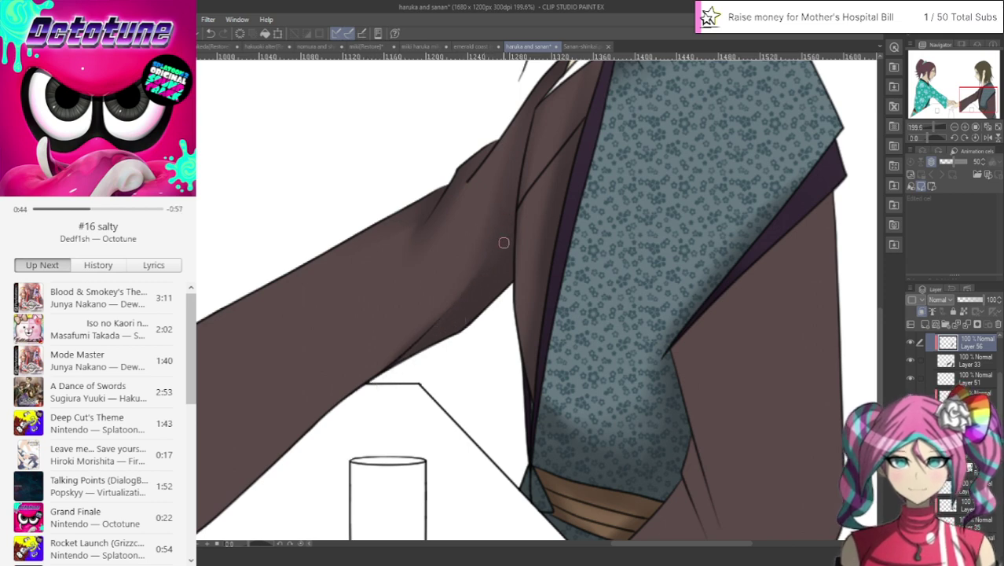
drag(515, 219, 554, 168)
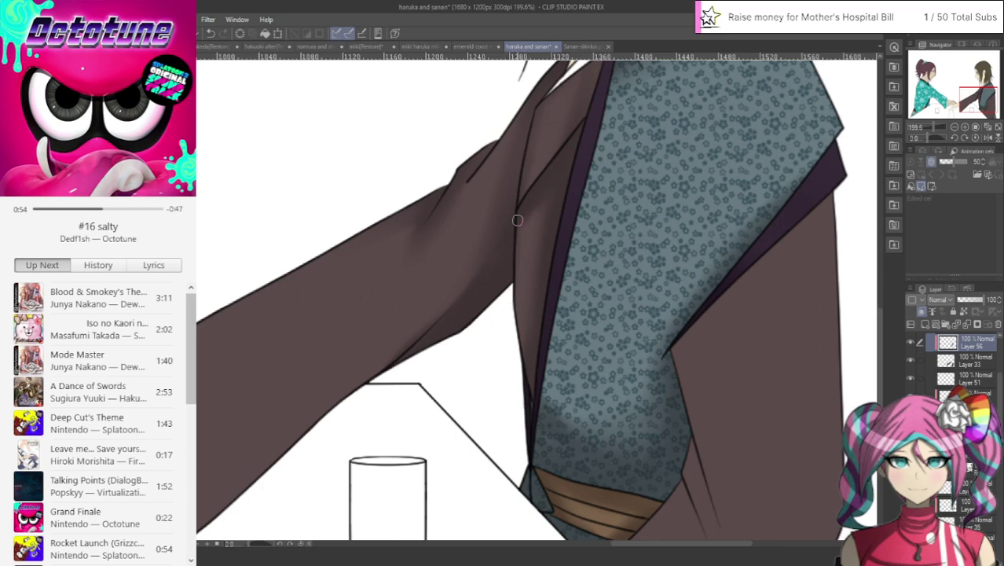
drag(520, 195, 574, 129)
mouse_move(554, 78)
mouse_down()
mouse_move(622, 204)
mouse_move(540, 301)
mouse_up()
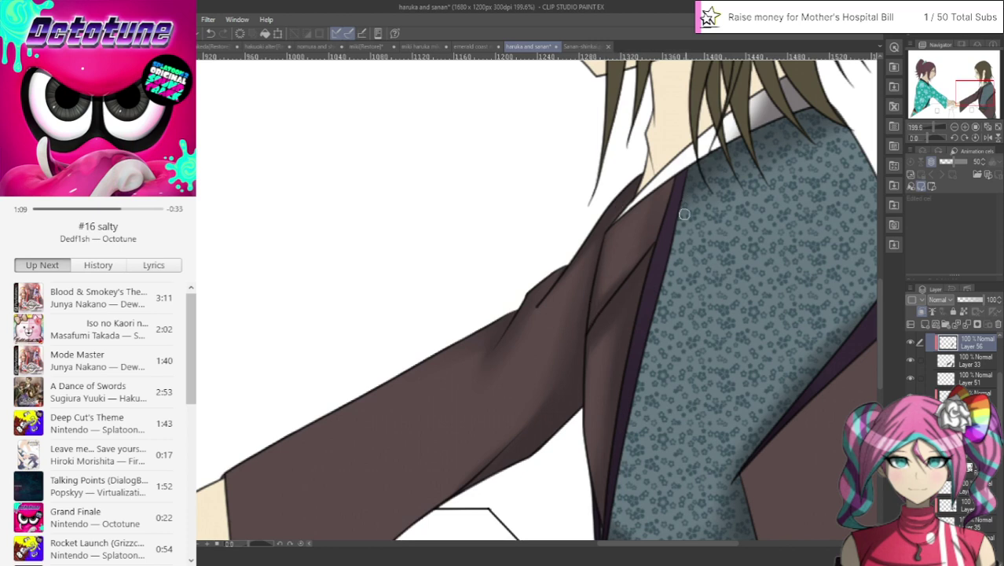
mouse_move(670, 182)
mouse_down()
mouse_move(657, 233)
mouse_move(591, 320)
mouse_up()
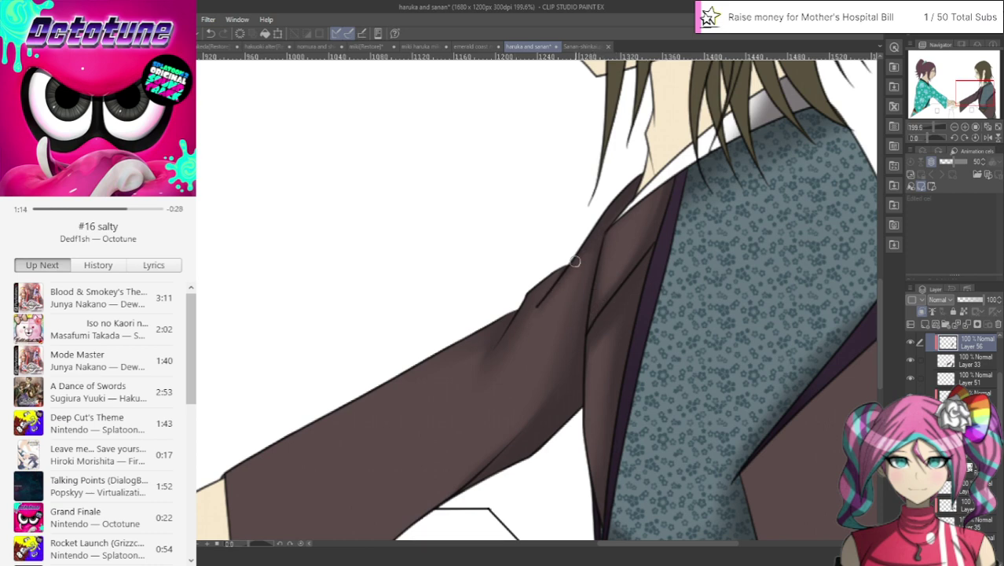
drag(566, 276, 532, 323)
drag(534, 290, 466, 400)
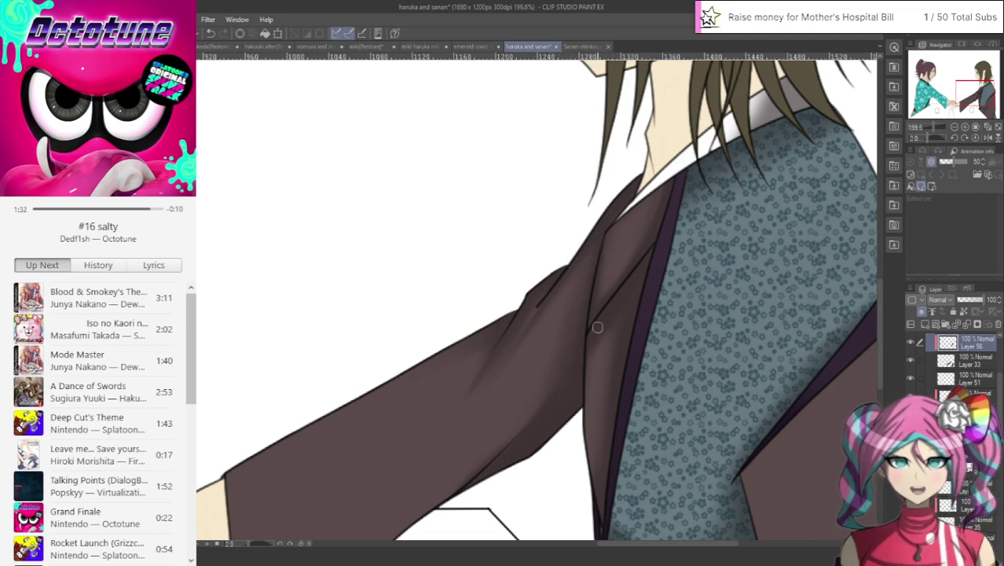
Step: Shade the lower edge of the outstretched sleeve from the hanging cuff tip up towards the elbow
drag(962, 88, 964, 105)
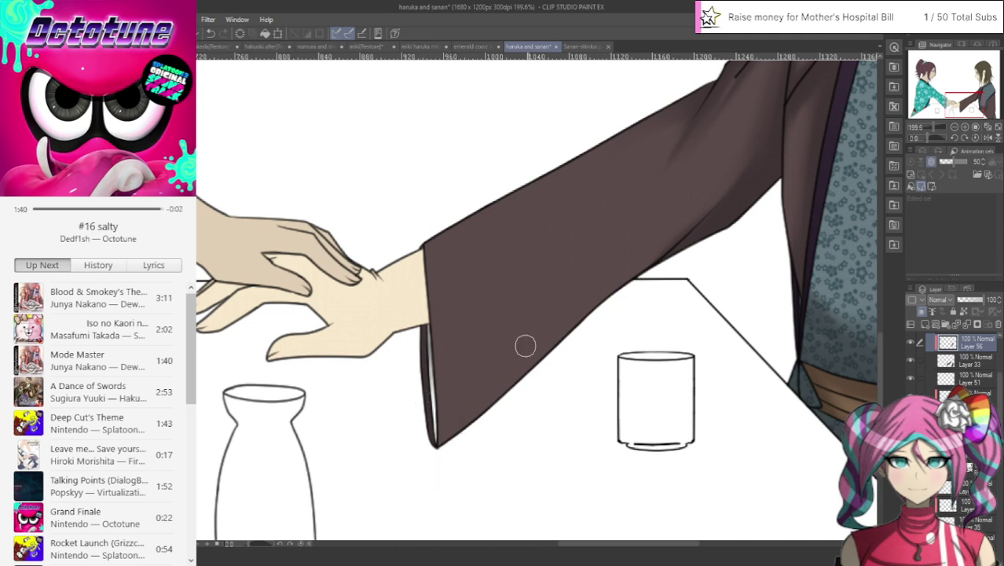
mouse_move(436, 445)
mouse_down()
mouse_move(581, 307)
mouse_move(713, 226)
mouse_move(728, 197)
mouse_up()
drag(499, 381, 449, 419)
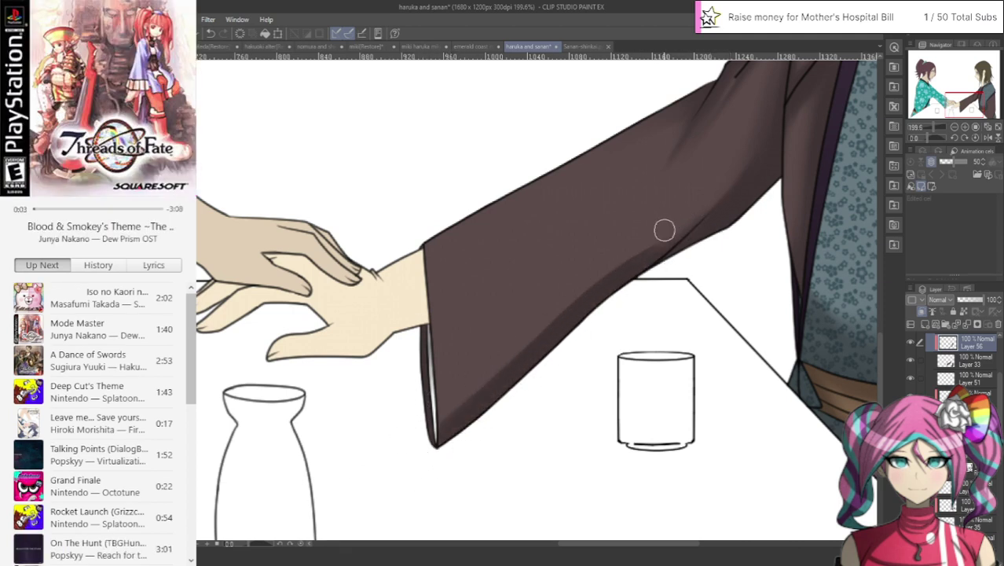
drag(652, 253, 487, 377)
drag(573, 296, 442, 417)
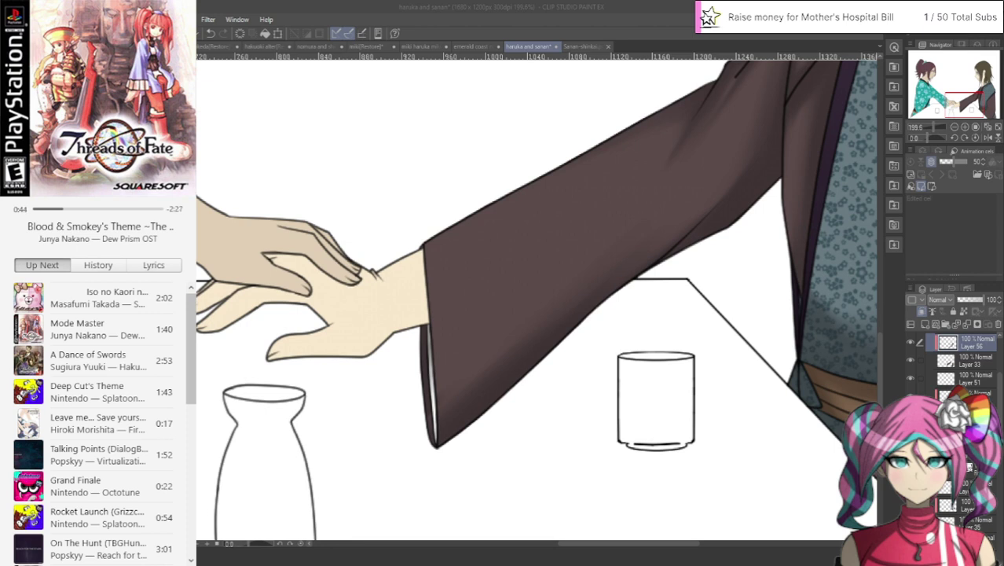
Step: Shade the kimono's near sleeve below the purple trim, along the elbow creases and down its front edge beside the belt
scroll(605, 236, down, 4)
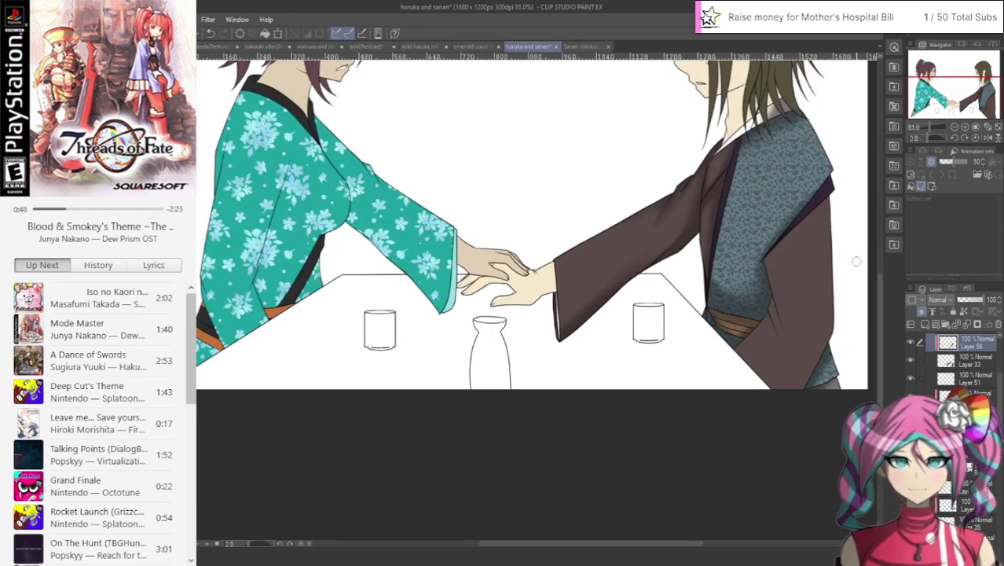
scroll(835, 218, up, 2)
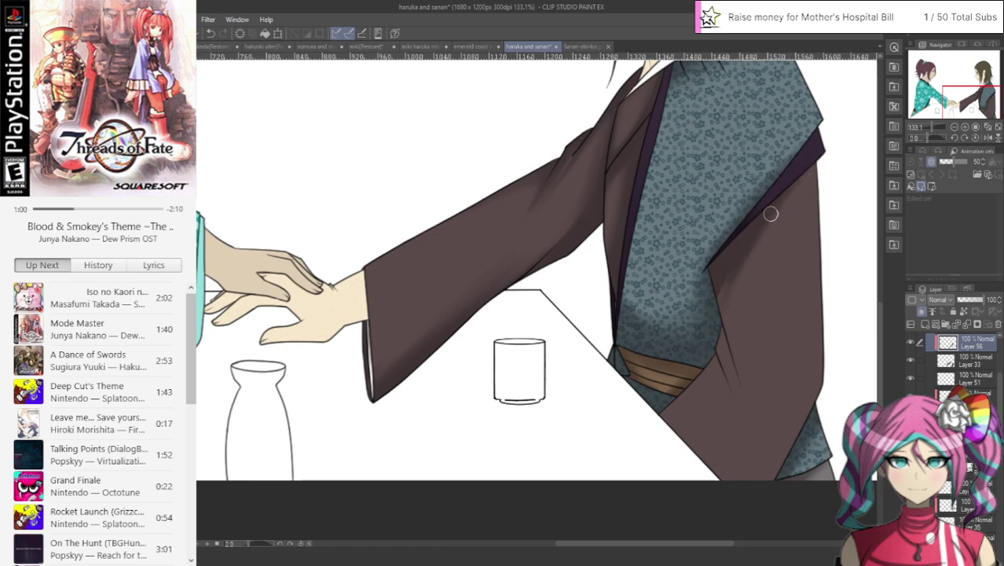
drag(715, 281, 737, 363)
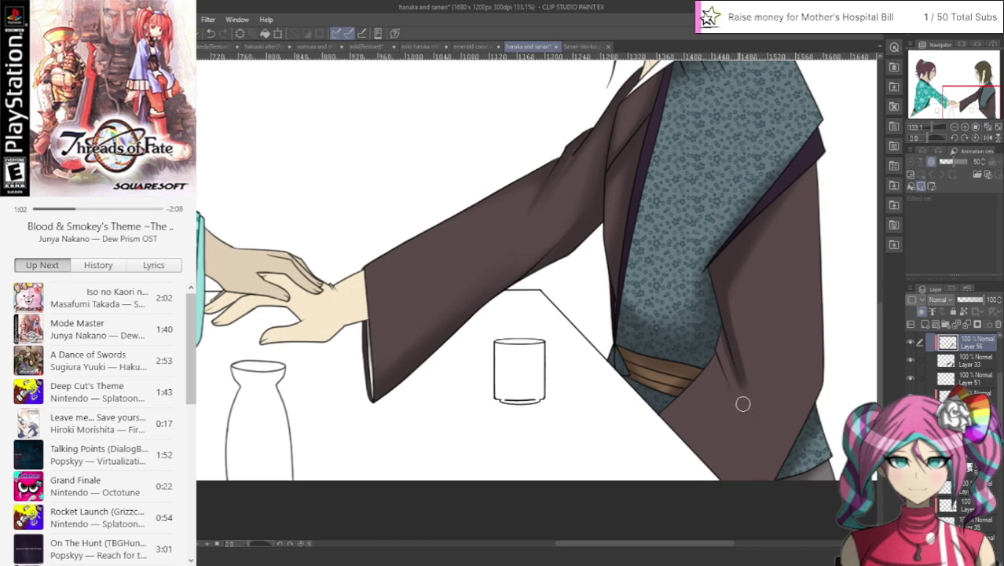
mouse_move(743, 403)
mouse_down()
mouse_move(716, 325)
mouse_move(739, 407)
mouse_up()
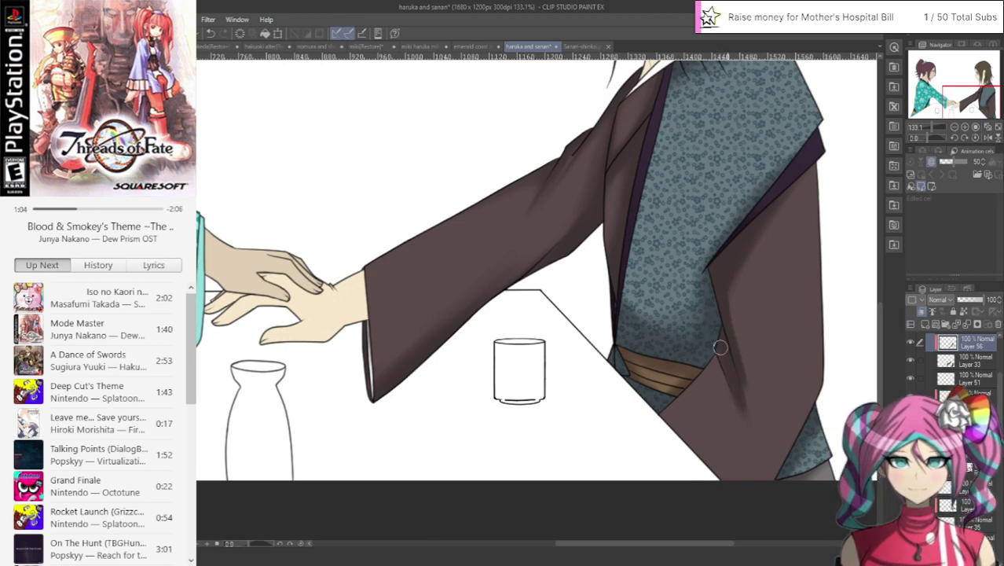
mouse_move(718, 352)
mouse_down()
mouse_move(656, 447)
mouse_move(706, 362)
mouse_move(663, 422)
mouse_up()
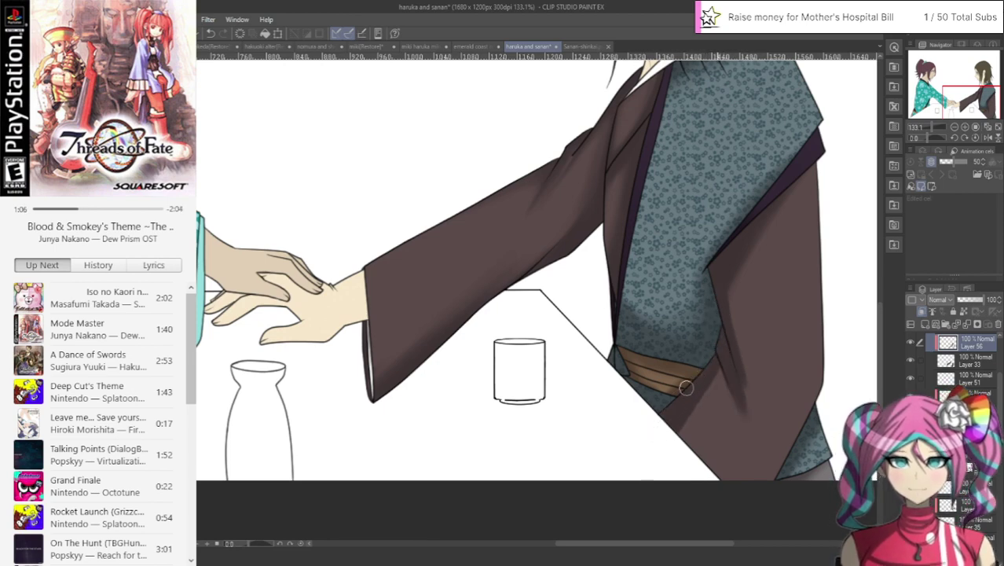
drag(724, 352, 682, 446)
drag(723, 365, 687, 454)
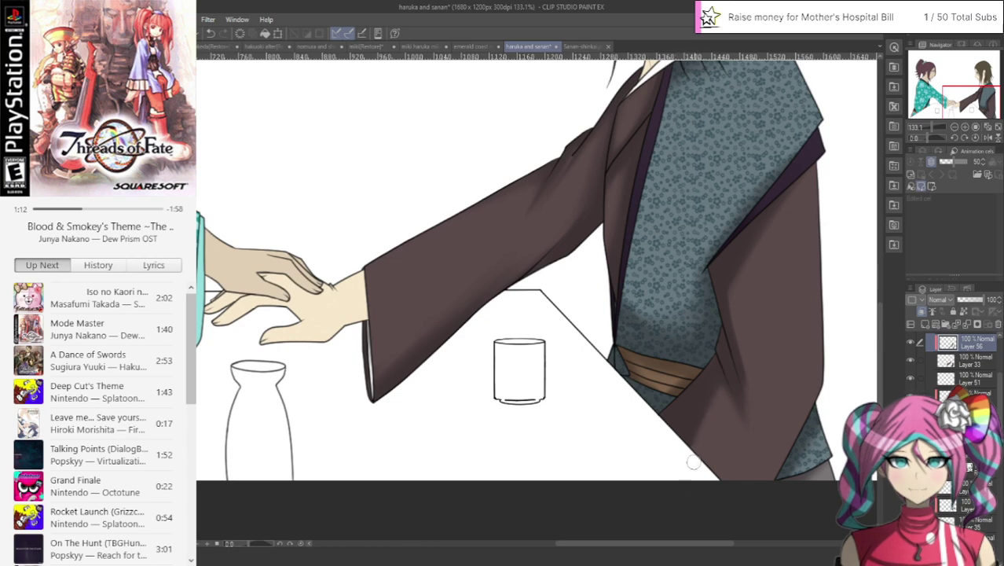
drag(724, 382, 694, 460)
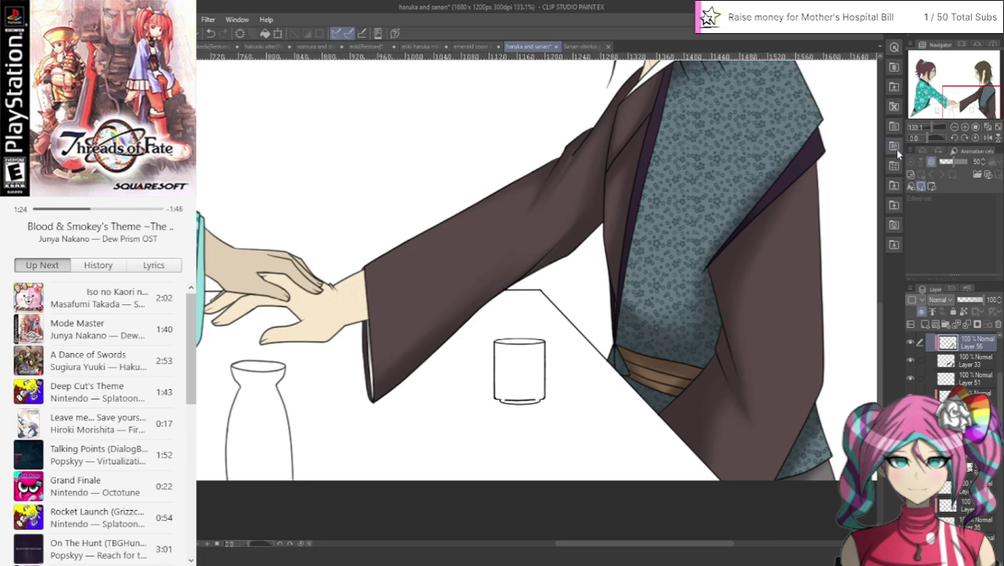
drag(956, 89, 961, 91)
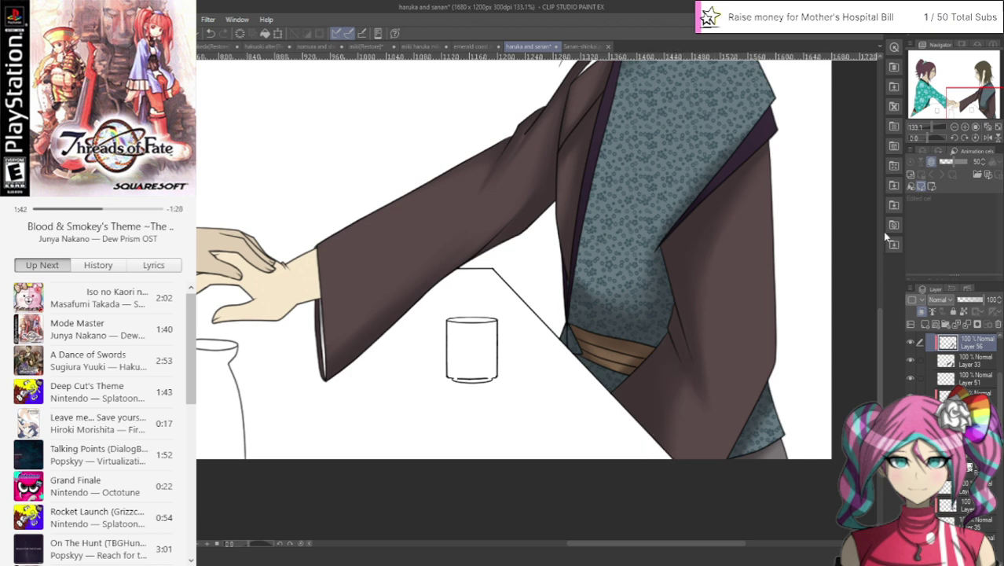
scroll(739, 306, down, 3)
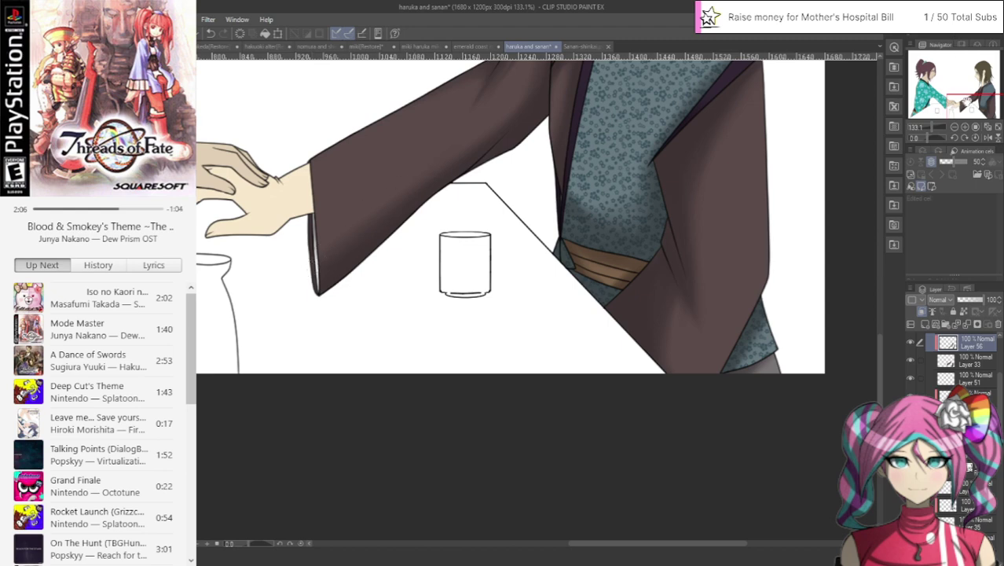
Step: Check the skin in the Sanan-shinkai.png reference and shade the long-haired character's fingers, palm and wrist under the other hand and sleeve
drag(967, 100, 956, 84)
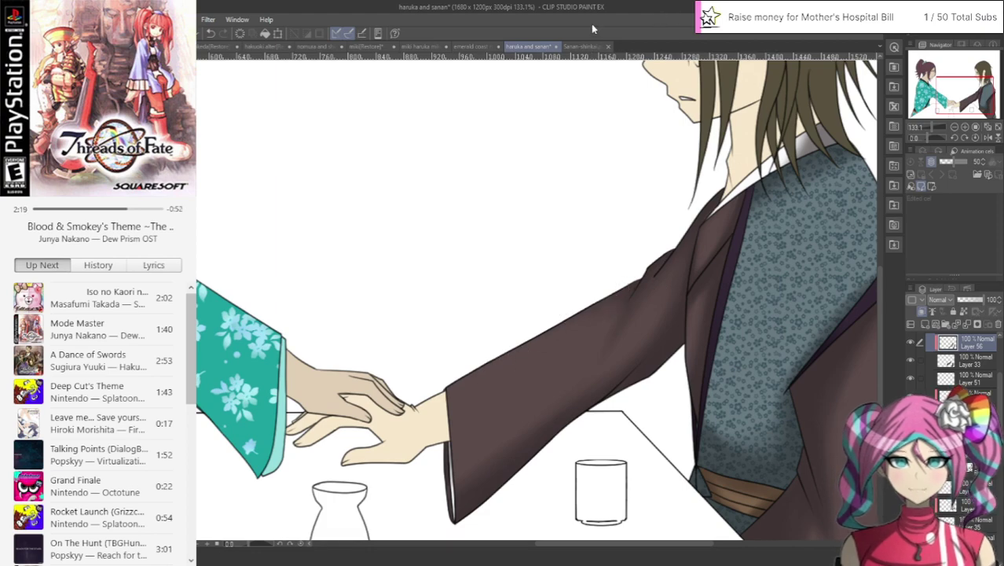
click(585, 47)
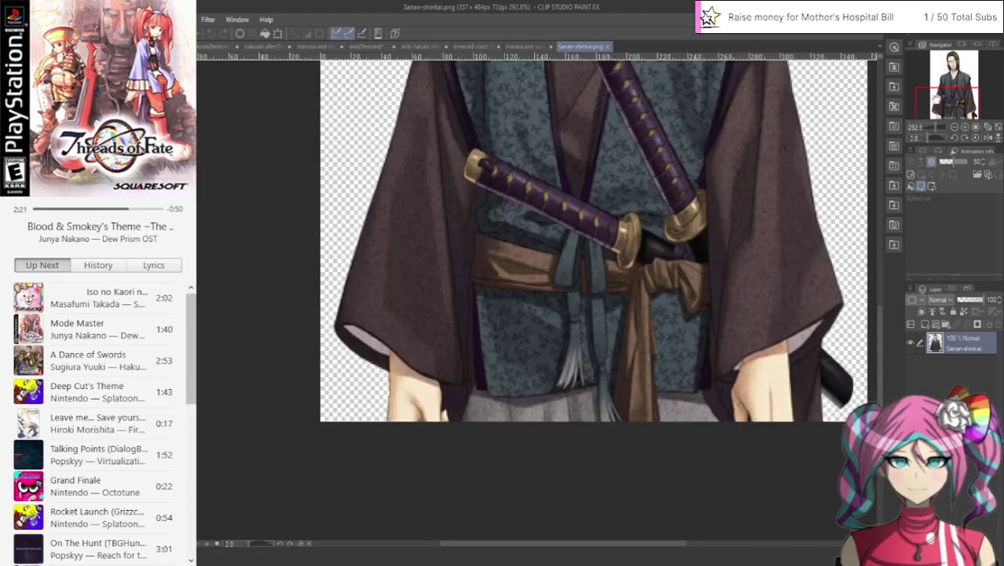
drag(934, 100, 939, 56)
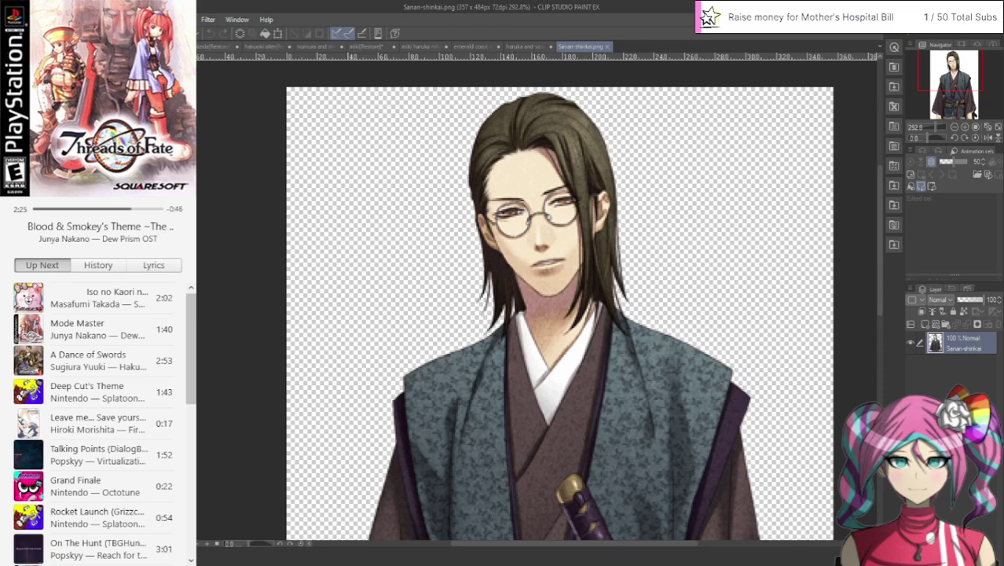
click(520, 47)
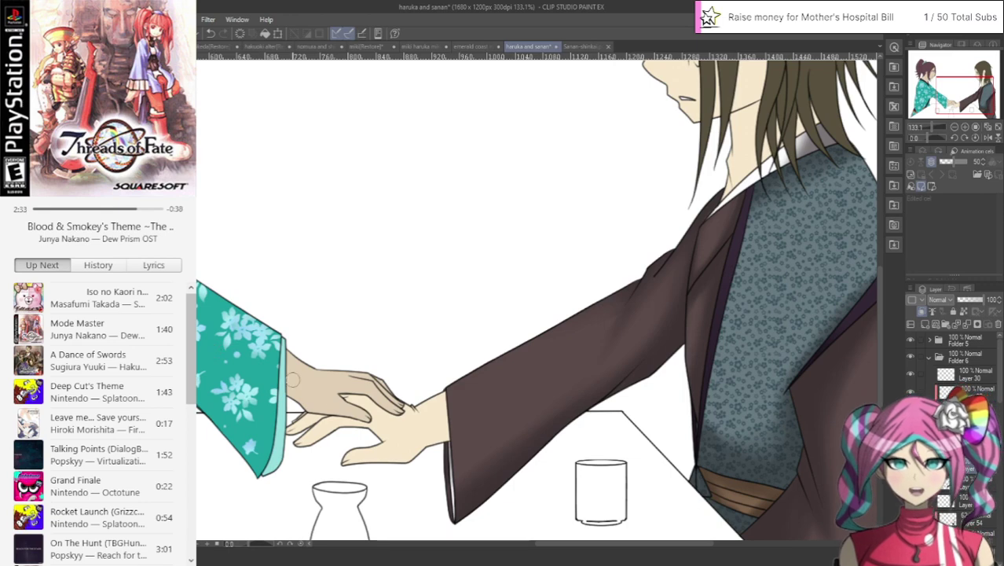
scroll(306, 441, up, 1)
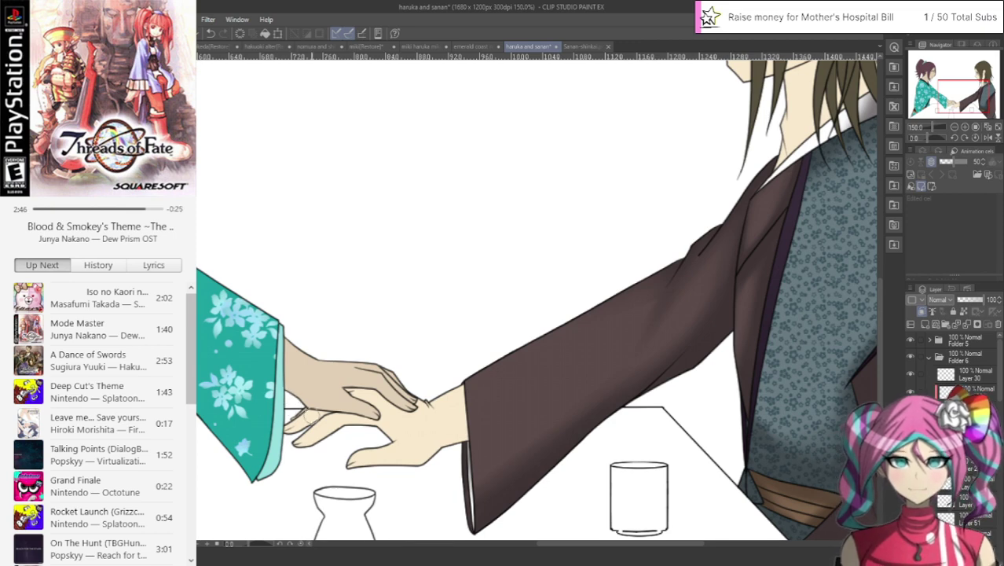
scroll(307, 428, up, 3)
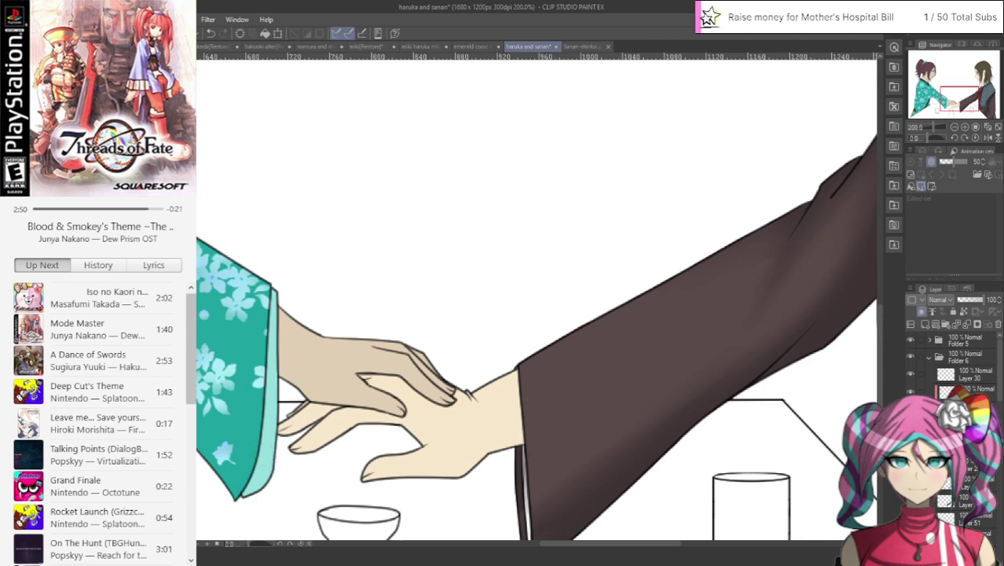
drag(281, 430, 327, 403)
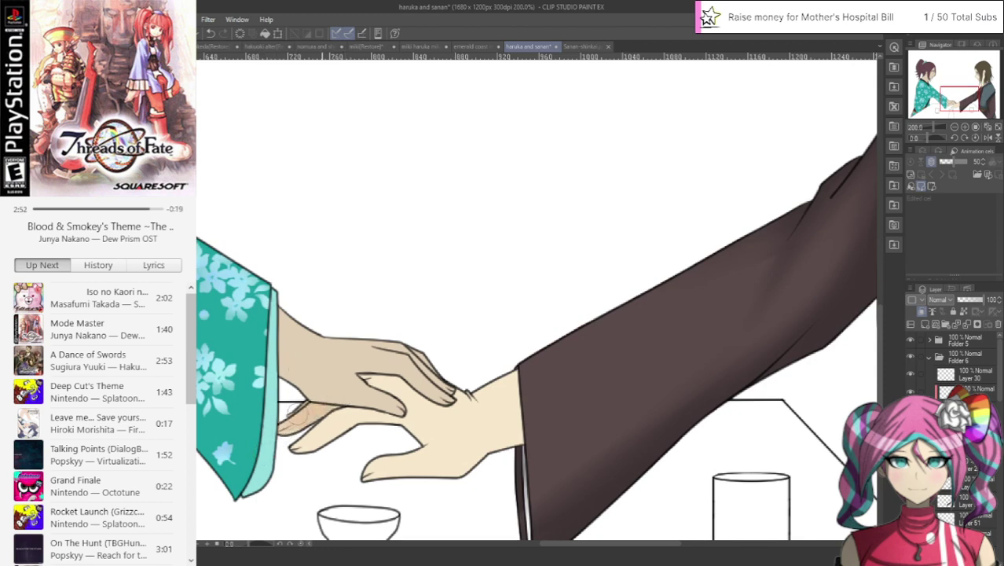
mouse_move(392, 386)
mouse_down()
mouse_move(349, 392)
mouse_move(356, 381)
mouse_move(417, 387)
mouse_move(367, 366)
mouse_move(412, 396)
mouse_move(482, 406)
mouse_move(446, 382)
mouse_move(471, 402)
mouse_move(459, 418)
mouse_move(344, 418)
mouse_move(370, 401)
mouse_move(336, 436)
mouse_up()
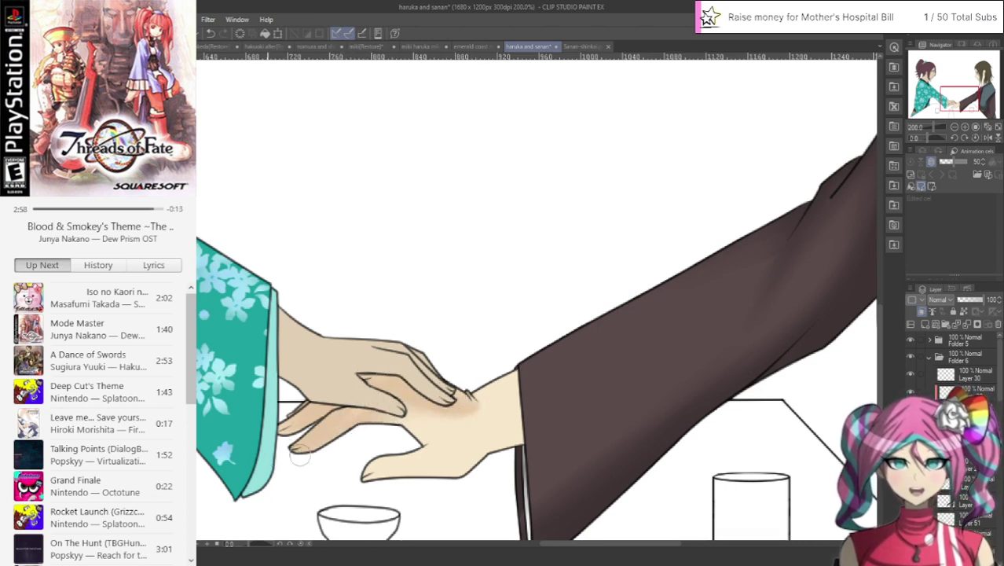
mouse_move(398, 411)
mouse_down()
mouse_move(374, 412)
mouse_move(428, 447)
mouse_move(388, 416)
mouse_move(427, 441)
mouse_move(364, 469)
mouse_up()
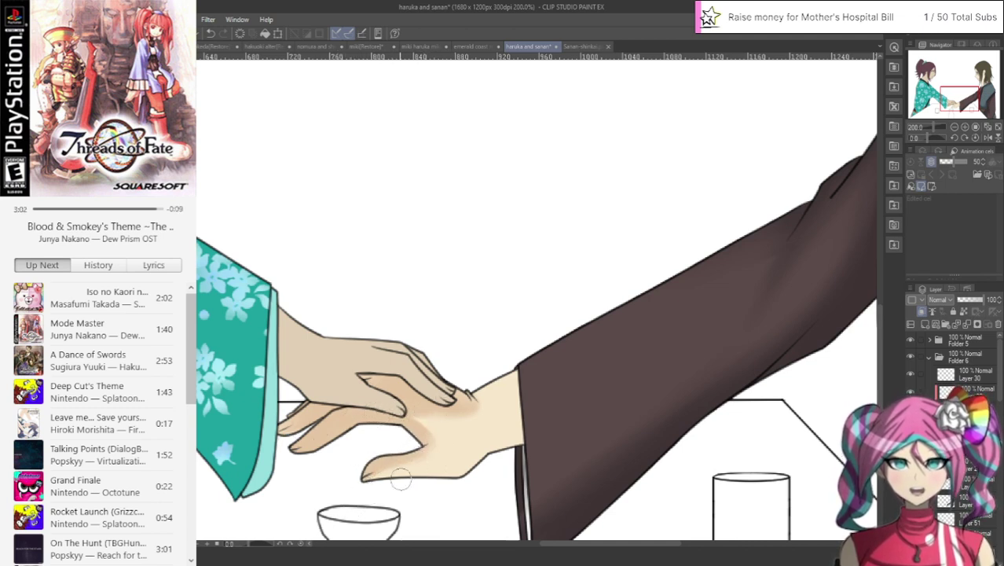
drag(414, 419, 495, 394)
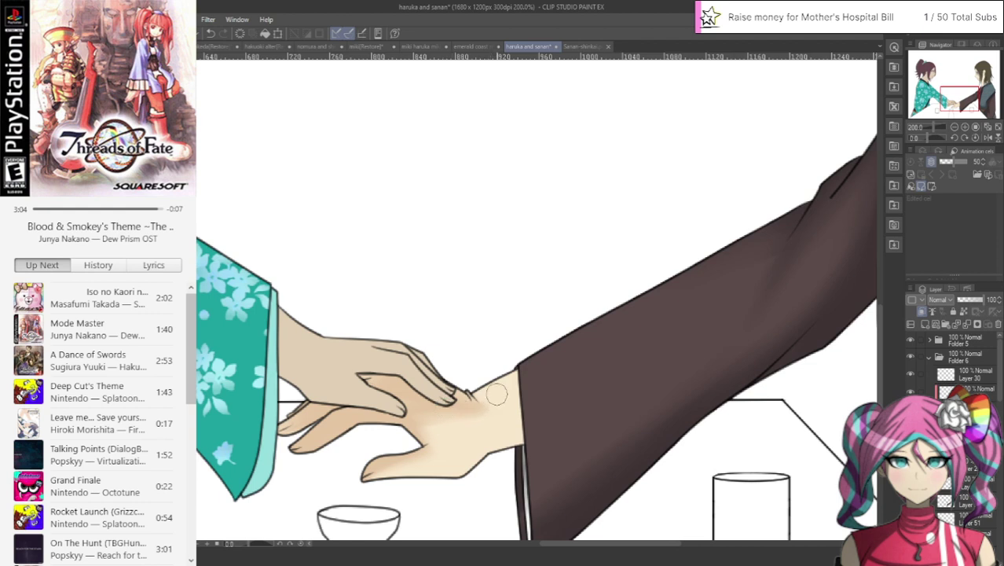
mouse_move(515, 362)
mouse_down()
mouse_move(519, 454)
mouse_move(520, 431)
mouse_move(466, 477)
mouse_up()
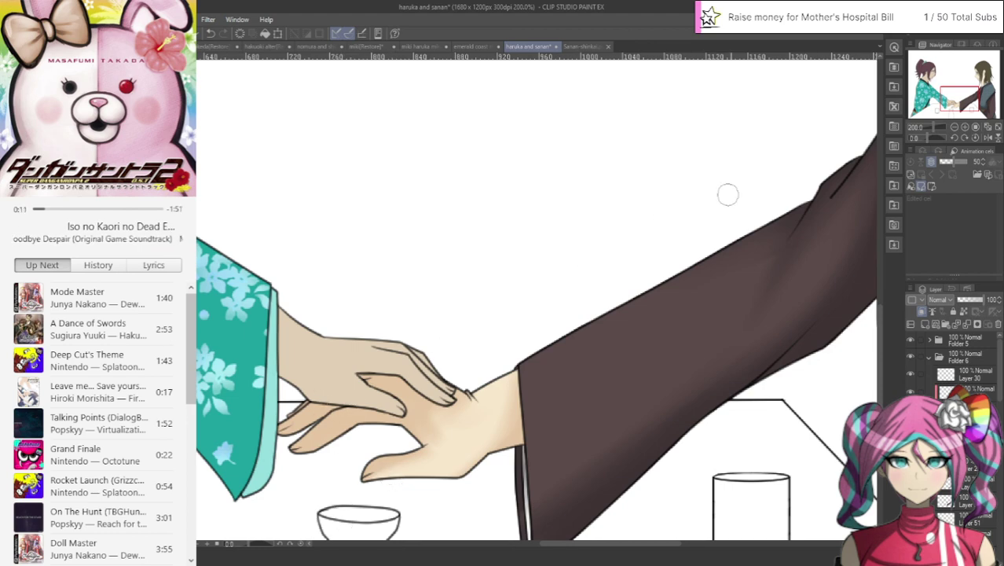
Step: Paint a soft tan base shadow on the long-haired character's neck, under the jaw and beside the hanging hair strands
drag(956, 96, 983, 73)
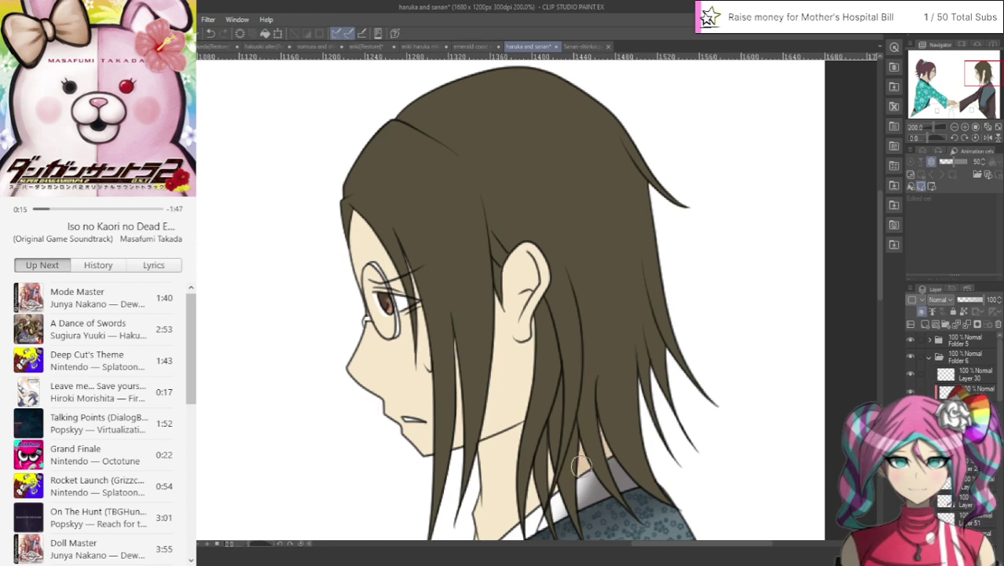
drag(961, 88, 956, 94)
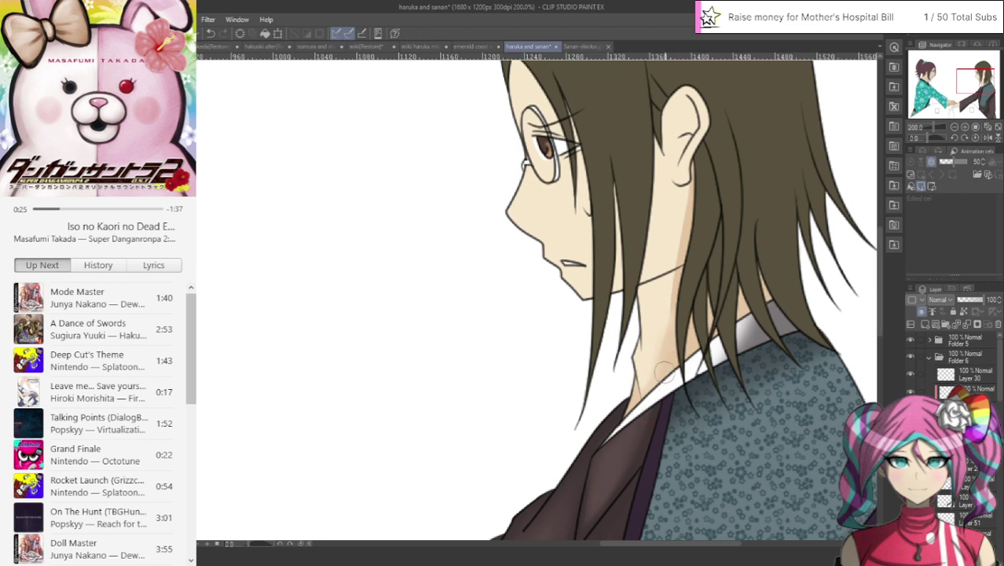
drag(681, 273, 600, 314)
mouse_move(640, 287)
mouse_down()
mouse_move(677, 238)
mouse_move(698, 172)
mouse_move(661, 256)
mouse_move(636, 281)
mouse_move(633, 315)
mouse_move(677, 282)
mouse_move(660, 344)
mouse_up()
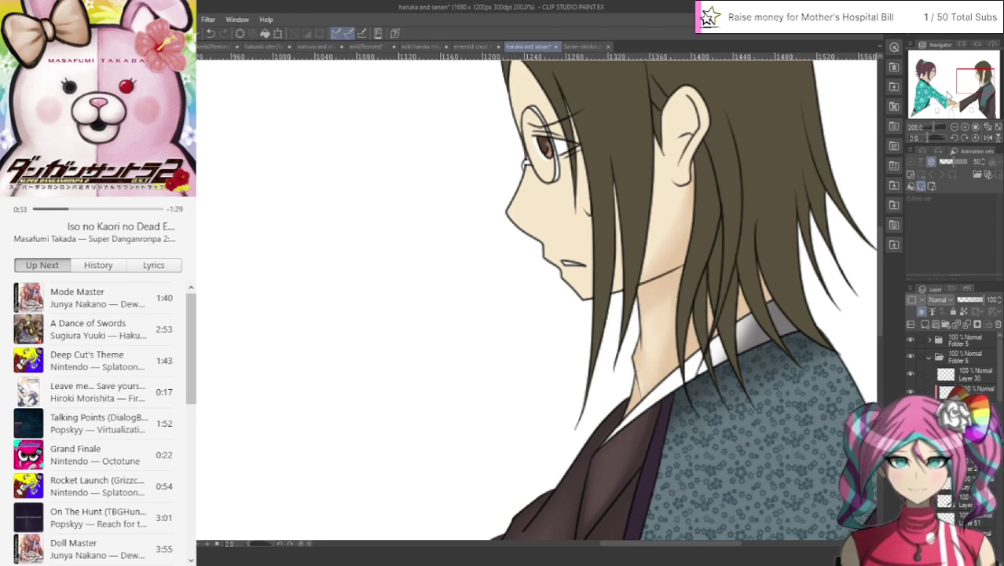
Step: Deepen the skin with purplish shadows on the face beside the hair strands, along the jaw, on the upper neck and inside the ear
mouse_move(975, 84)
mouse_down()
mouse_move(956, 88)
mouse_move(977, 85)
mouse_up()
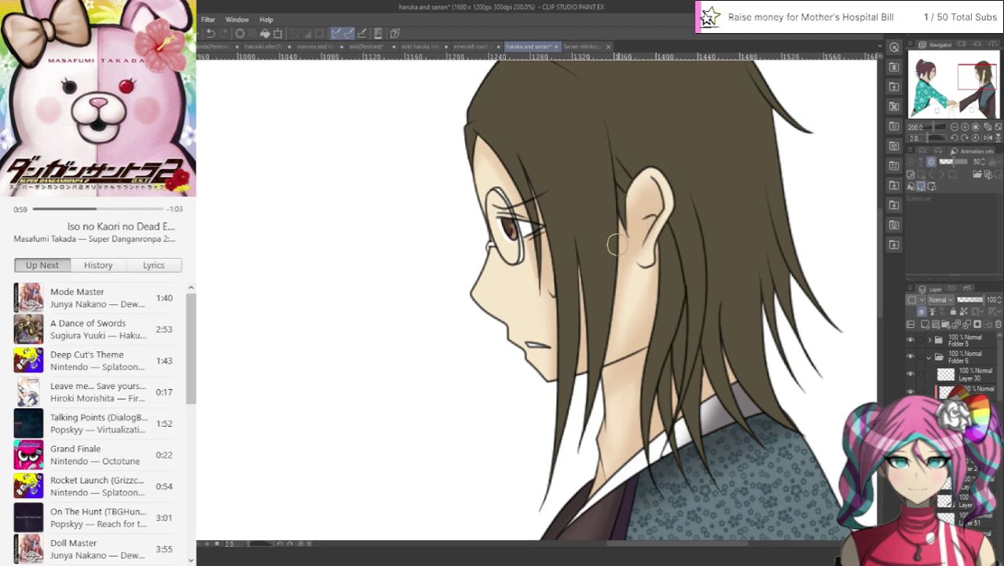
drag(621, 252, 611, 372)
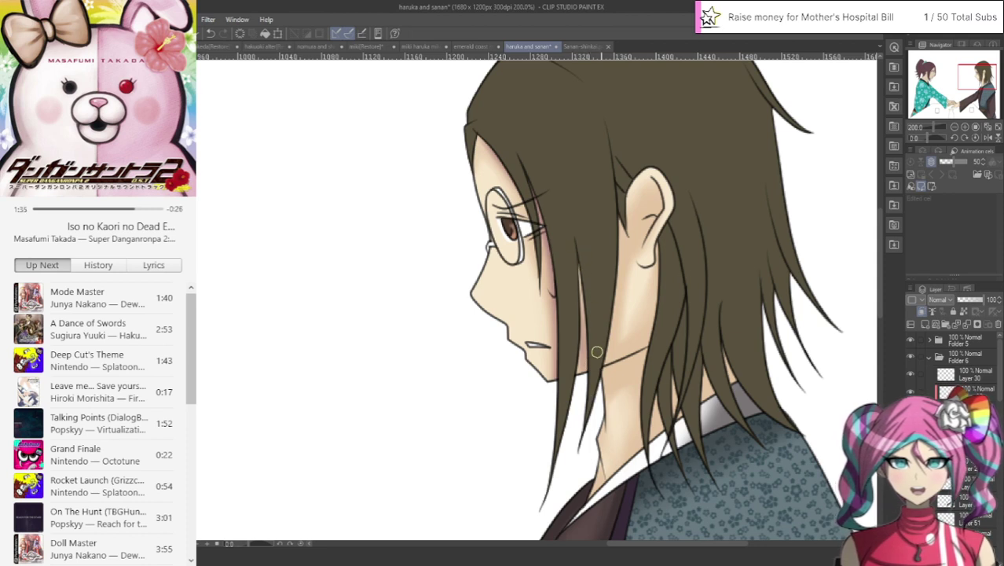
mouse_move(619, 209)
mouse_down()
mouse_move(610, 344)
mouse_move(599, 387)
mouse_move(587, 385)
mouse_move(670, 334)
mouse_up()
drag(624, 206, 605, 392)
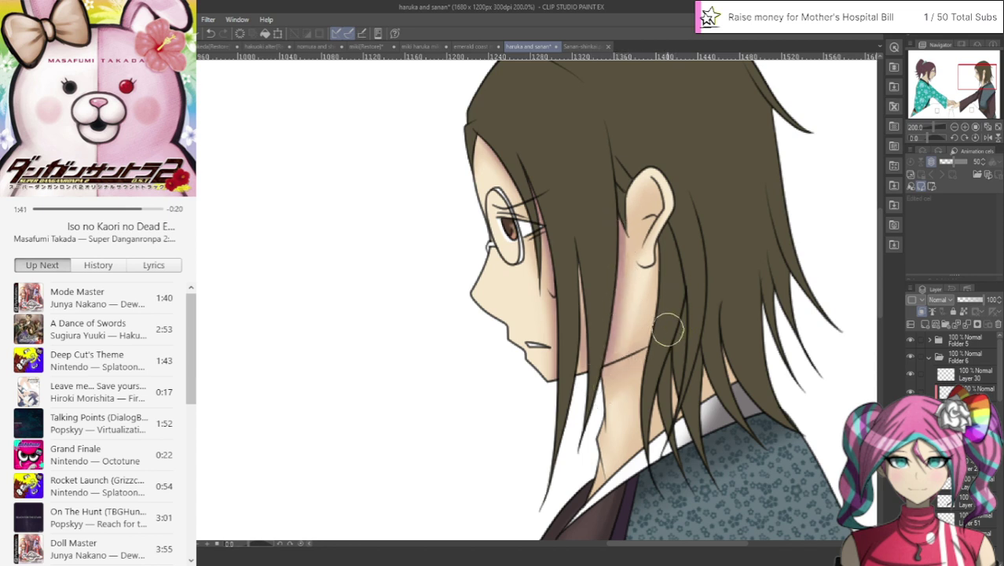
drag(662, 327, 600, 391)
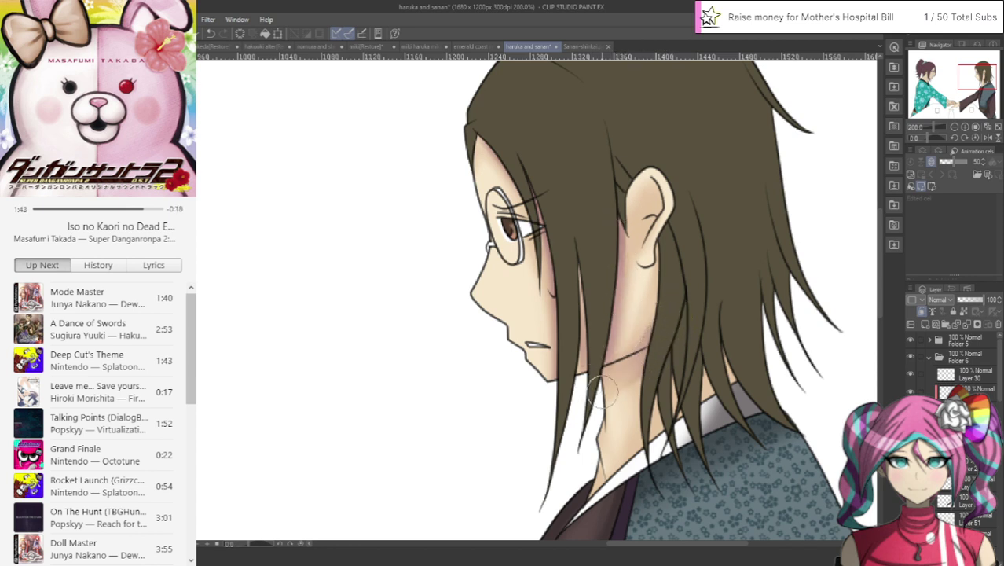
mouse_move(674, 297)
mouse_down()
mouse_move(605, 383)
mouse_move(629, 365)
mouse_move(588, 376)
mouse_move(672, 315)
mouse_move(610, 345)
mouse_move(651, 321)
mouse_move(627, 345)
mouse_move(613, 331)
mouse_move(611, 303)
mouse_move(612, 337)
mouse_move(611, 300)
mouse_move(611, 334)
mouse_move(654, 311)
mouse_move(636, 307)
mouse_move(620, 218)
mouse_move(624, 237)
mouse_move(634, 231)
mouse_move(619, 269)
mouse_move(646, 314)
mouse_up()
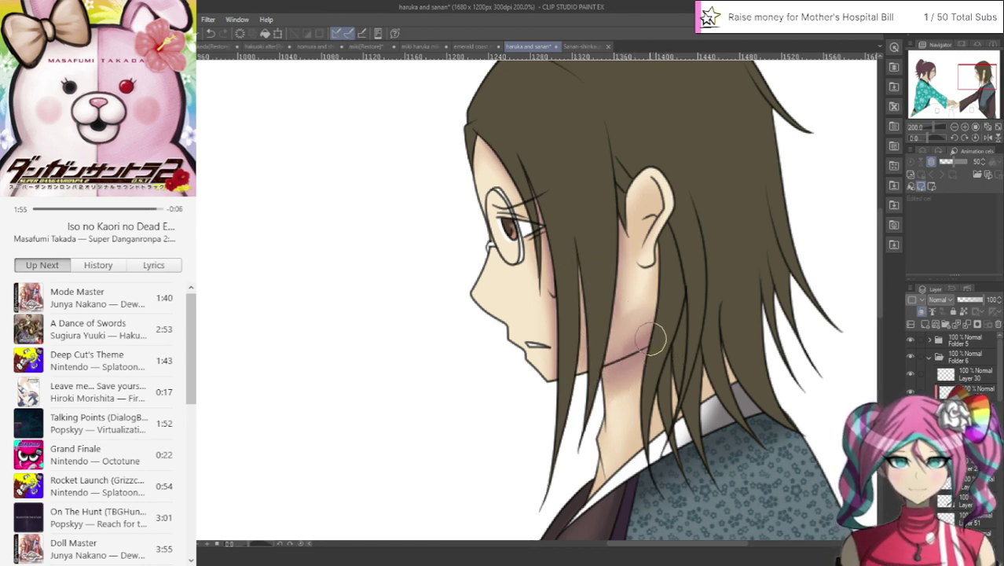
drag(657, 344, 626, 327)
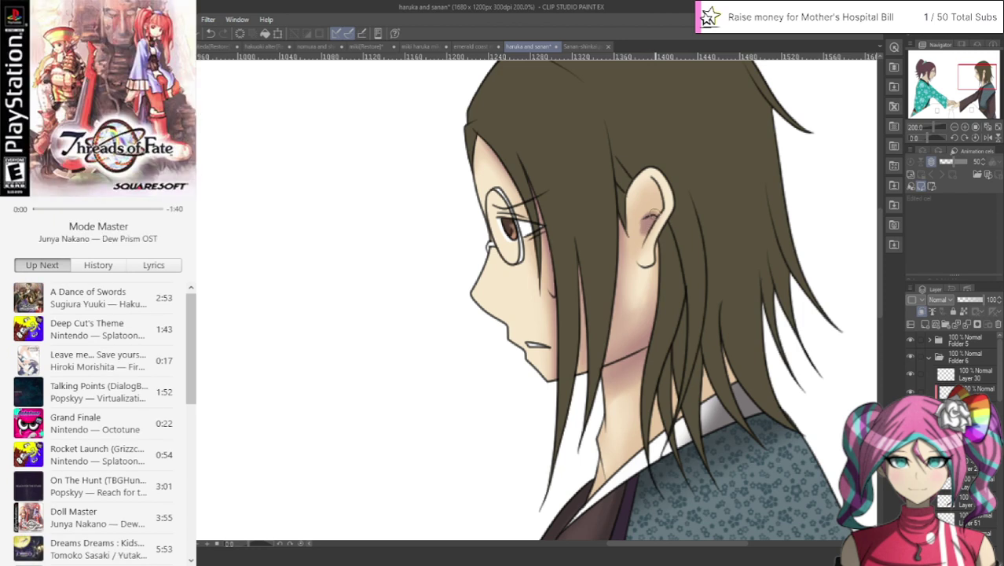
drag(652, 203, 655, 207)
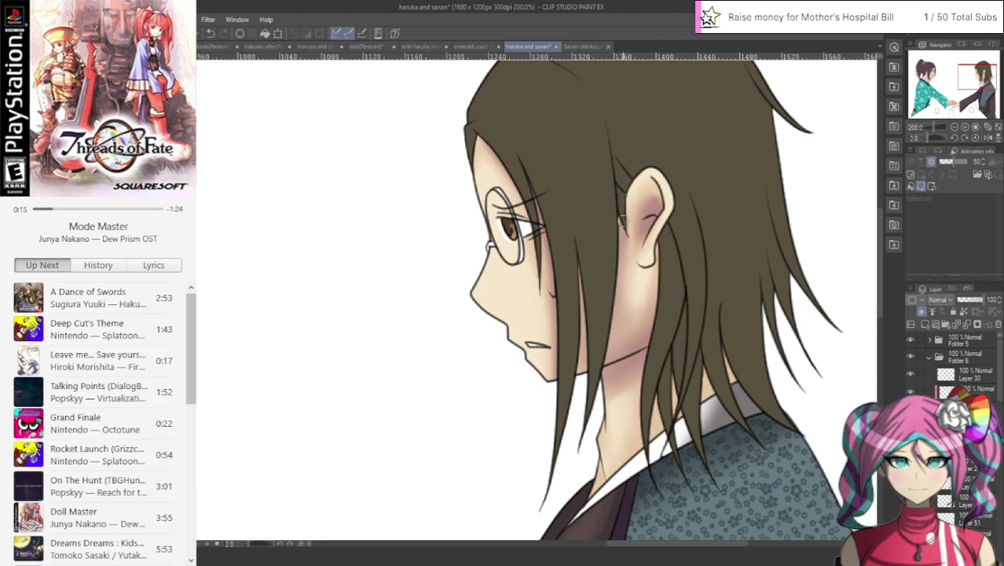
Step: Shade the neck skin showing between the hair strands just above the white collar, back to the nape
drag(704, 355, 708, 445)
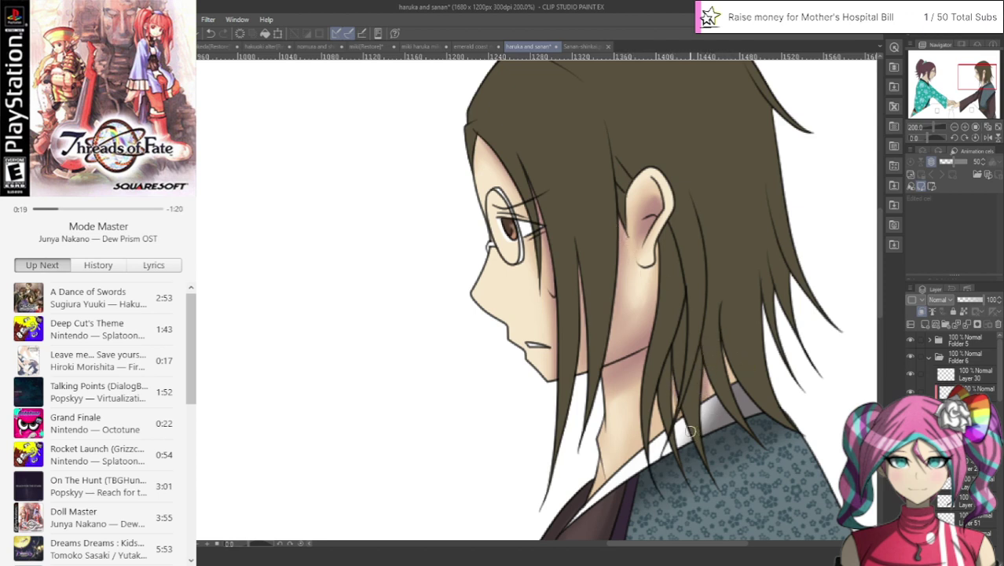
drag(661, 384, 672, 438)
drag(654, 390, 652, 441)
drag(643, 364, 633, 465)
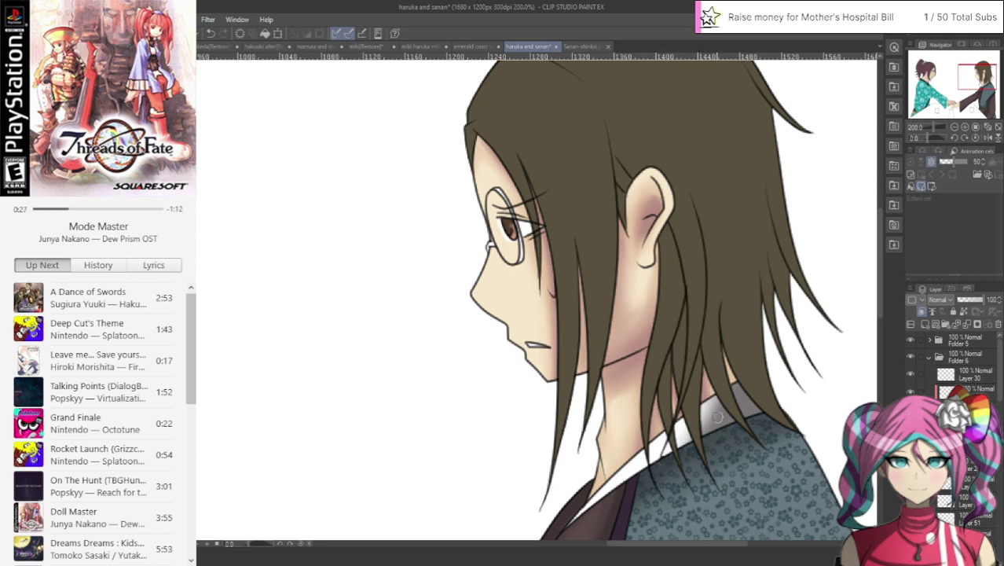
drag(723, 348, 739, 413)
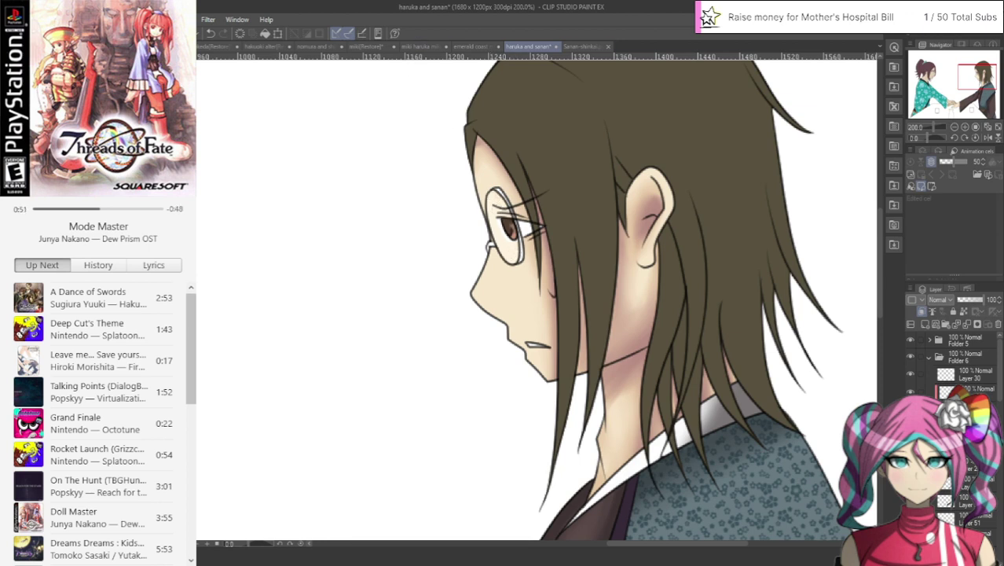
Step: Select the layer for the glasses and colour their rim and nose bridge light grey
scroll(971, 521, down, 6)
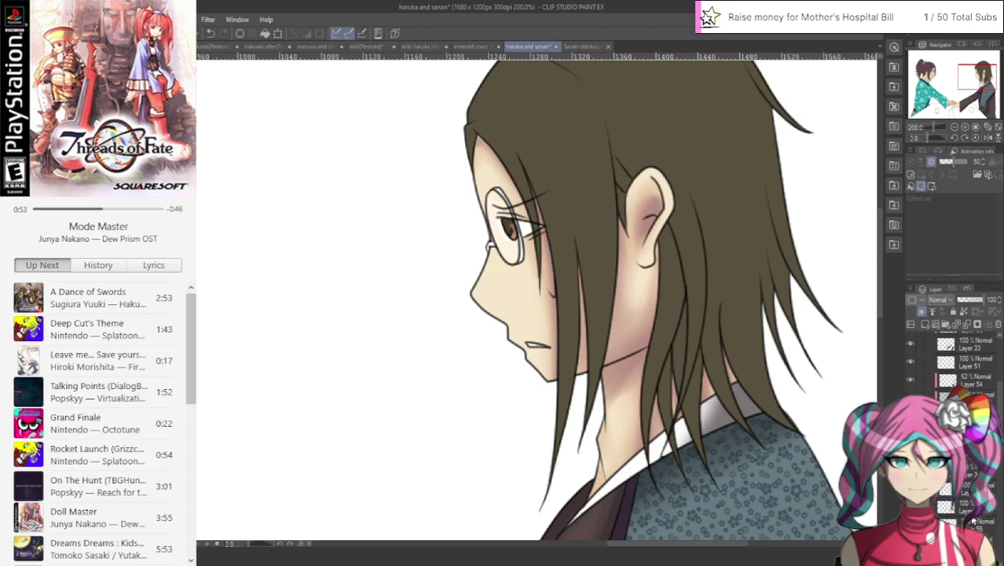
scroll(971, 520, up, 3)
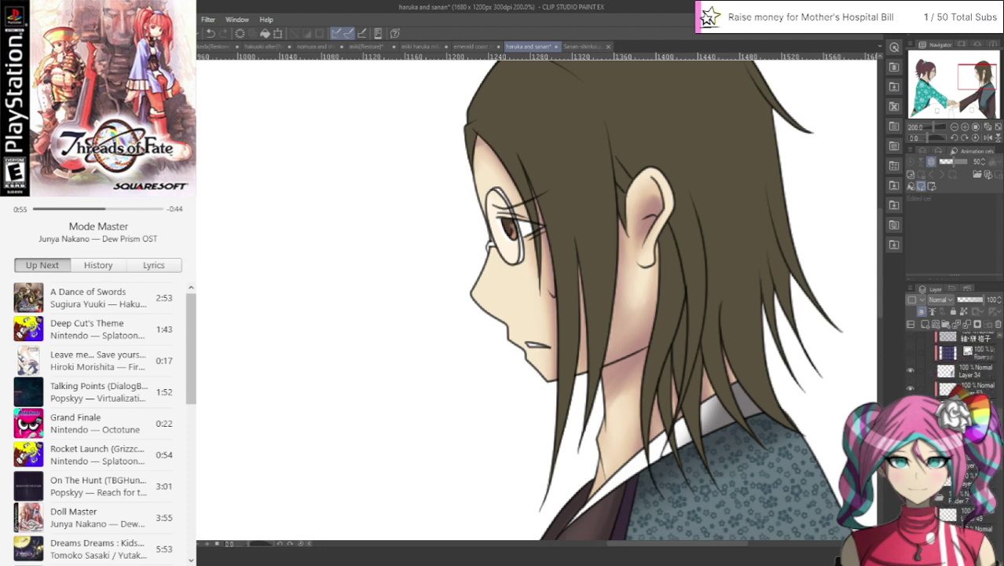
click(946, 512)
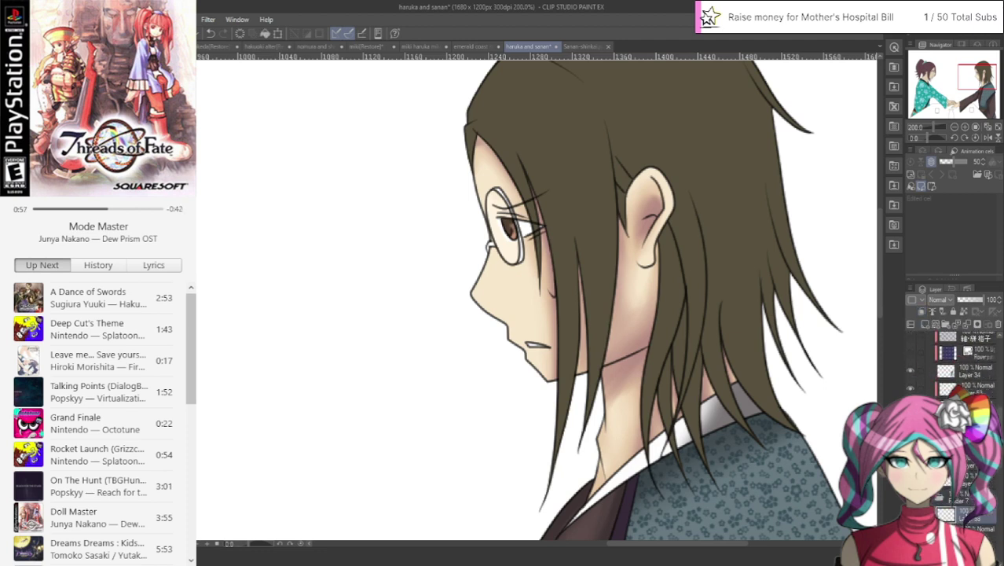
drag(946, 512, 946, 488)
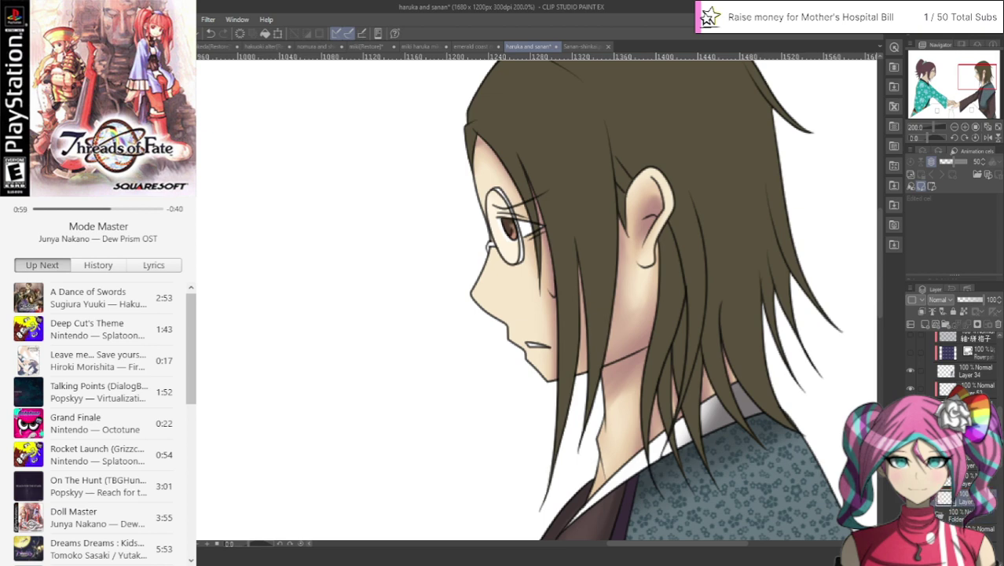
scroll(555, 204, up, 4)
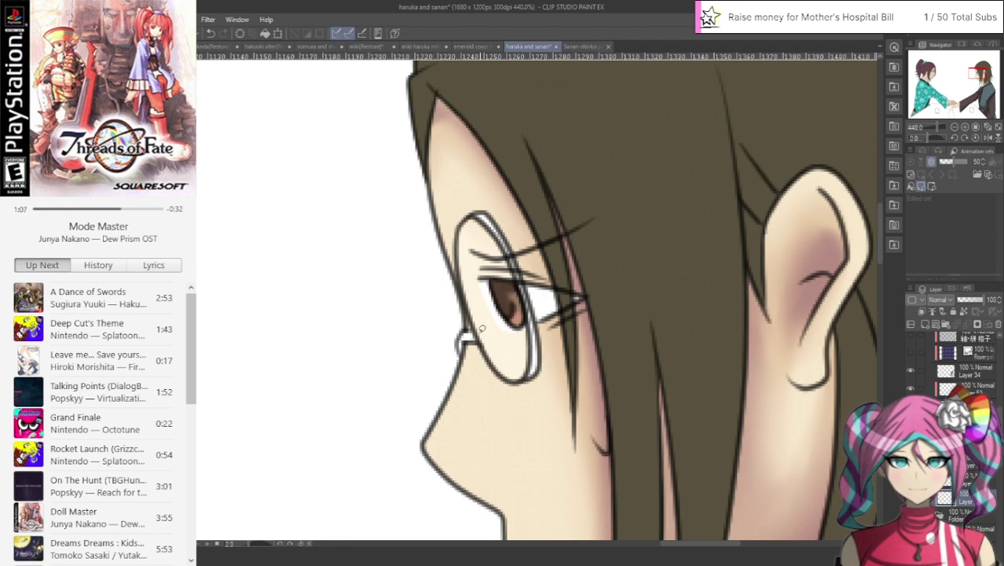
mouse_move(481, 328)
mouse_down()
mouse_move(453, 369)
mouse_move(549, 270)
mouse_move(439, 315)
mouse_up()
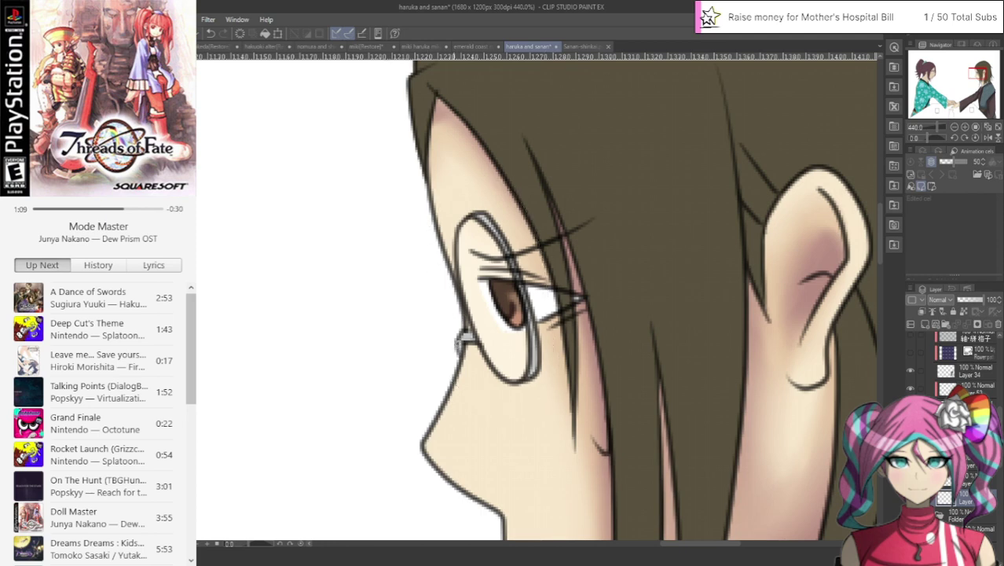
drag(487, 239, 483, 212)
scroll(502, 337, down, 6)
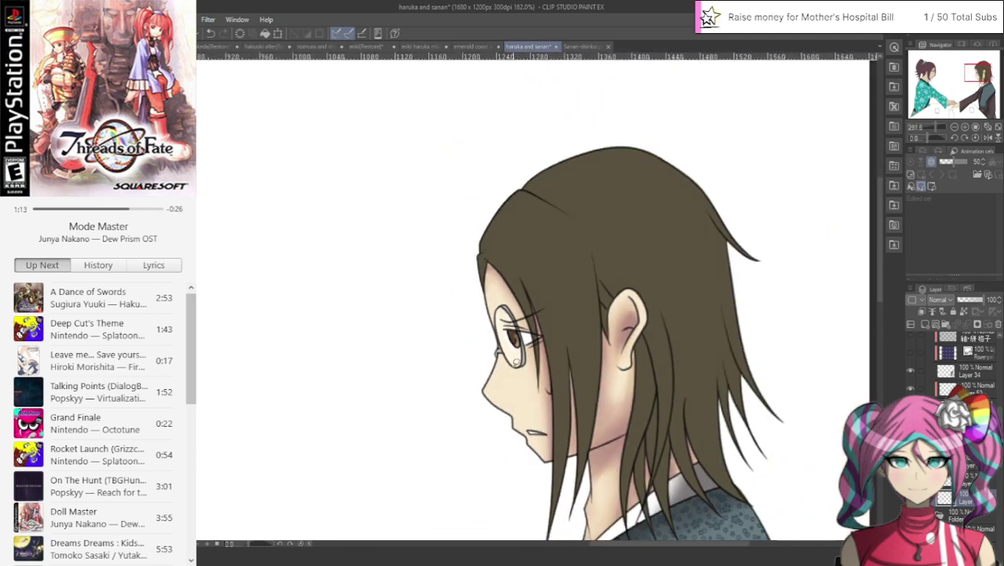
Step: Check the hair in the Sanan-shinkai.png reference and add a new clipped layer above the long-haired character's base hair colour
scroll(550, 353, down, 1)
scroll(550, 353, up, 6)
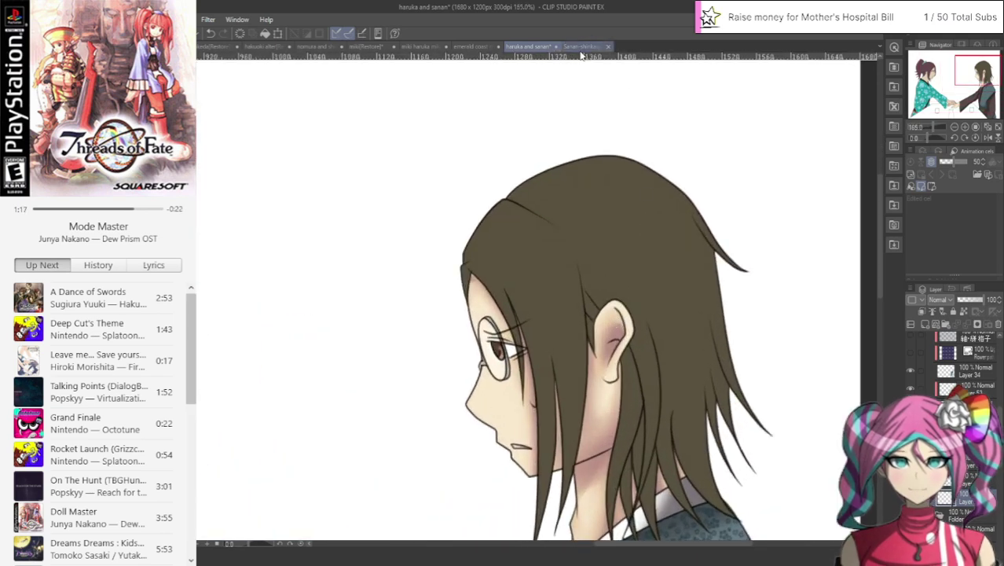
click(580, 47)
scroll(548, 161, up, 4)
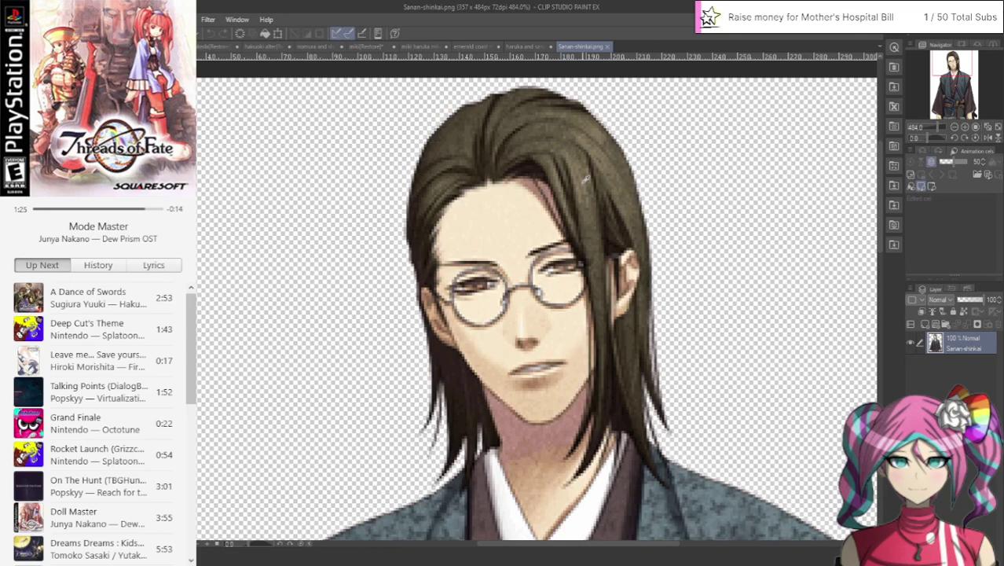
click(530, 47)
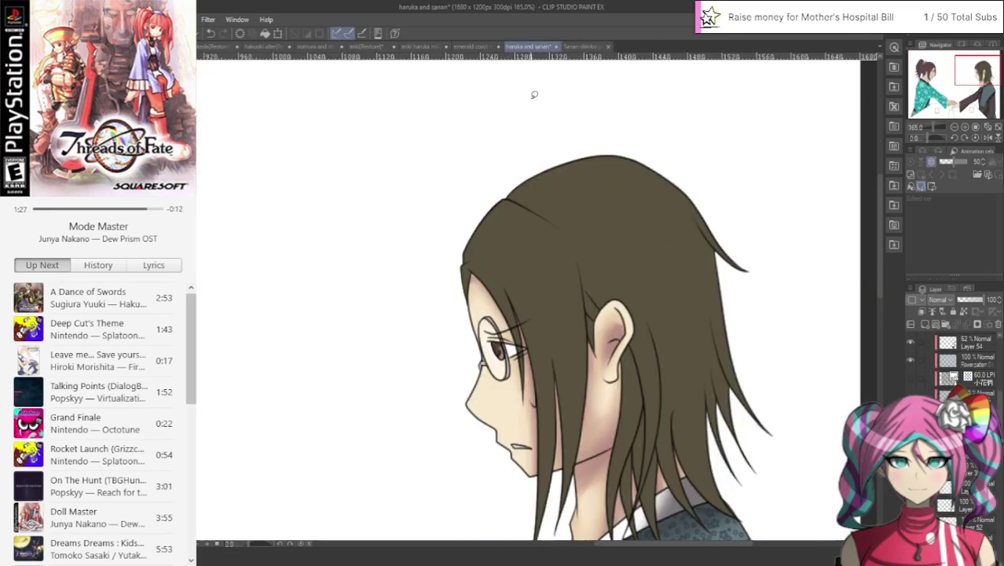
scroll(627, 234, down, 2)
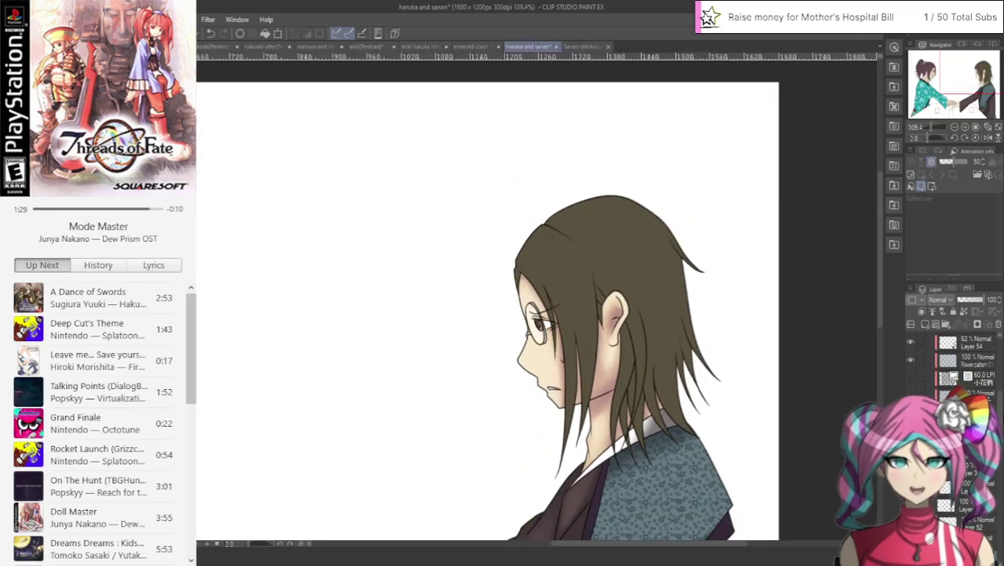
scroll(952, 424, down, 1)
scroll(952, 424, up, 3)
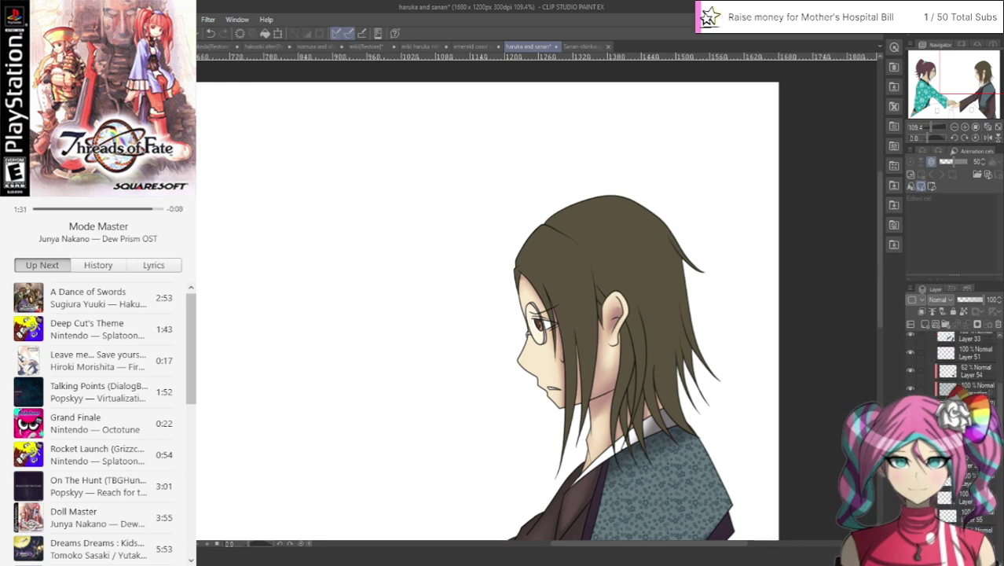
scroll(963, 362, up, 2)
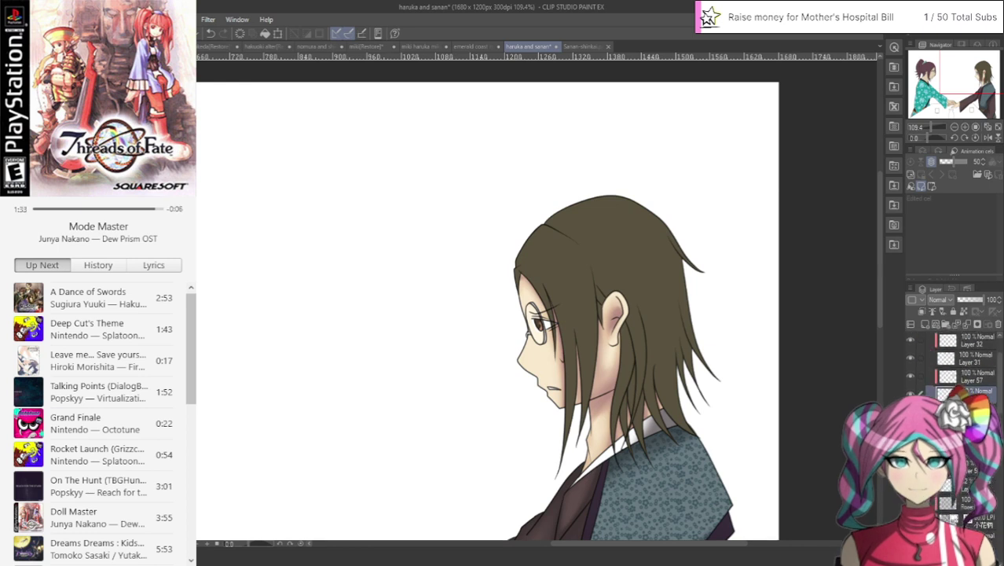
click(926, 325)
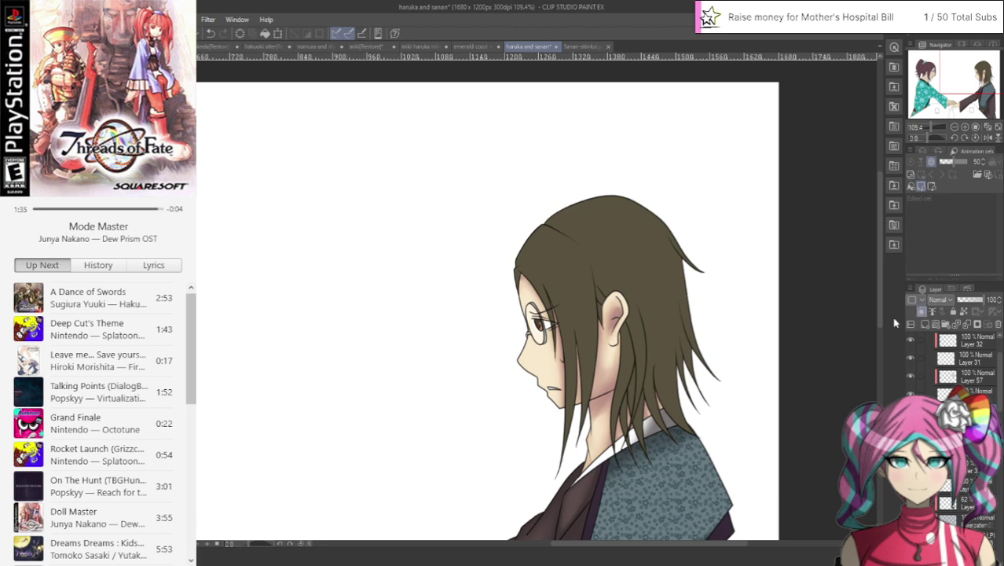
Step: Shade the long hair lock beside the face with dark purplish brown, from its lower tip up past eye level
scroll(683, 381, up, 4)
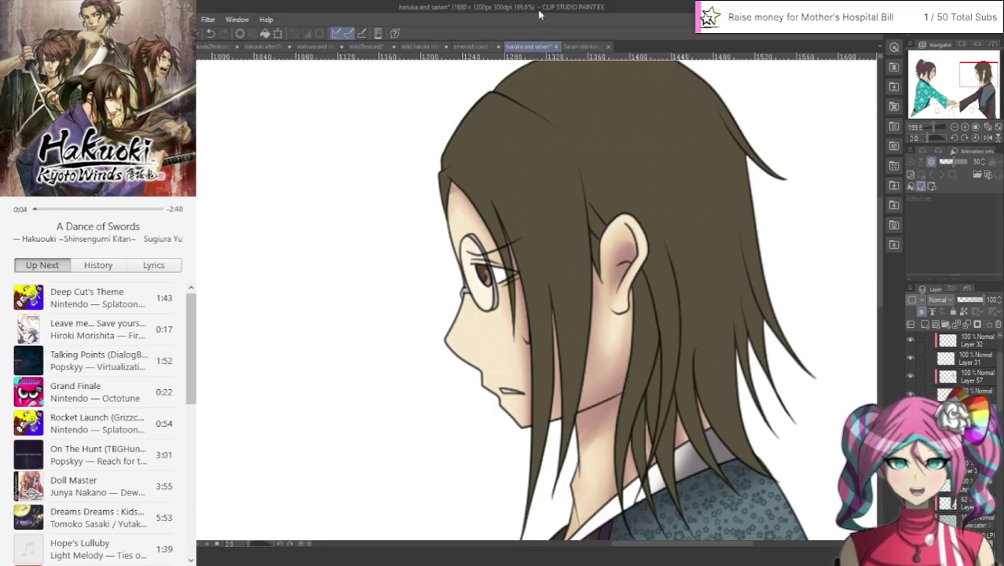
scroll(312, 380, down, 3)
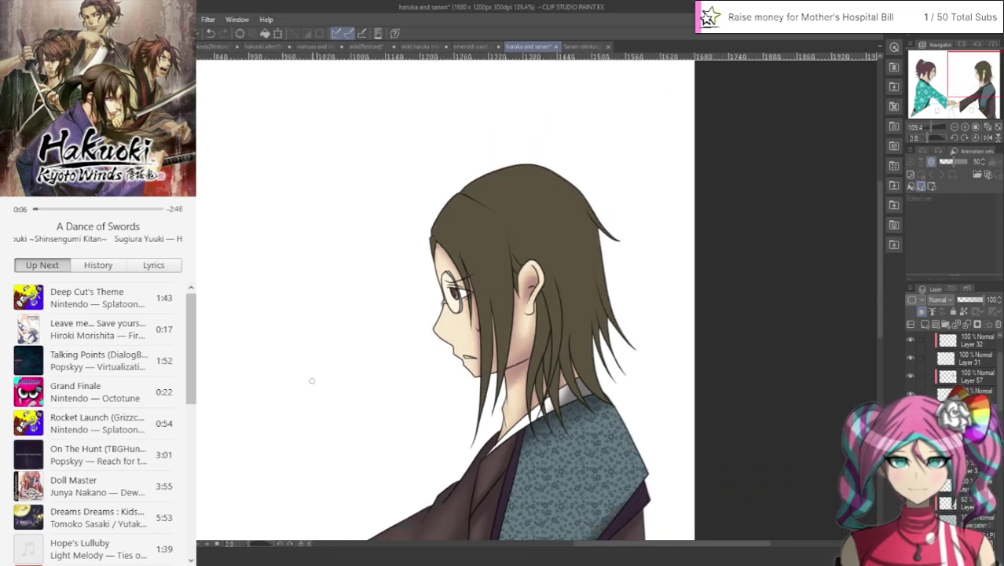
scroll(312, 380, up, 3)
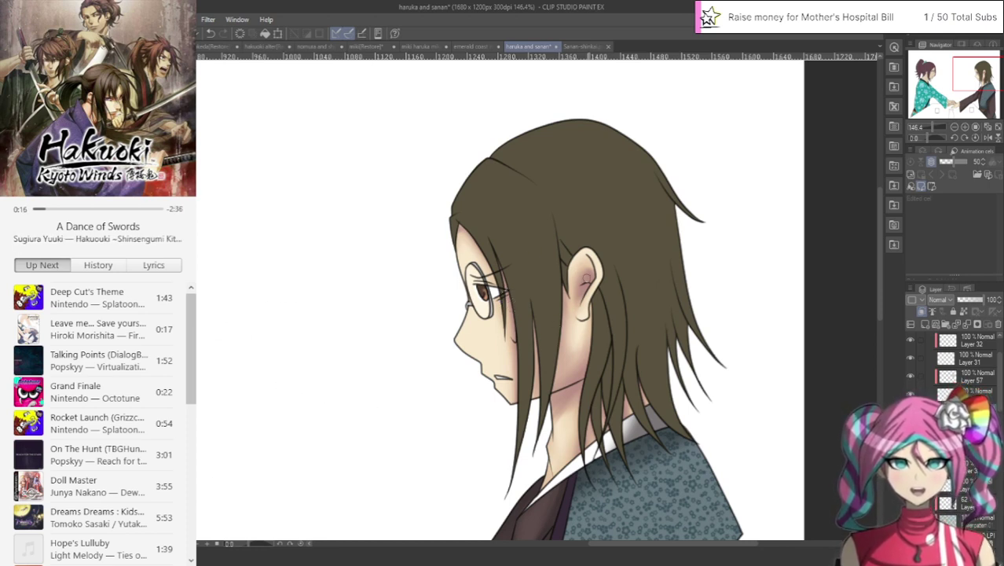
scroll(588, 384, up, 2)
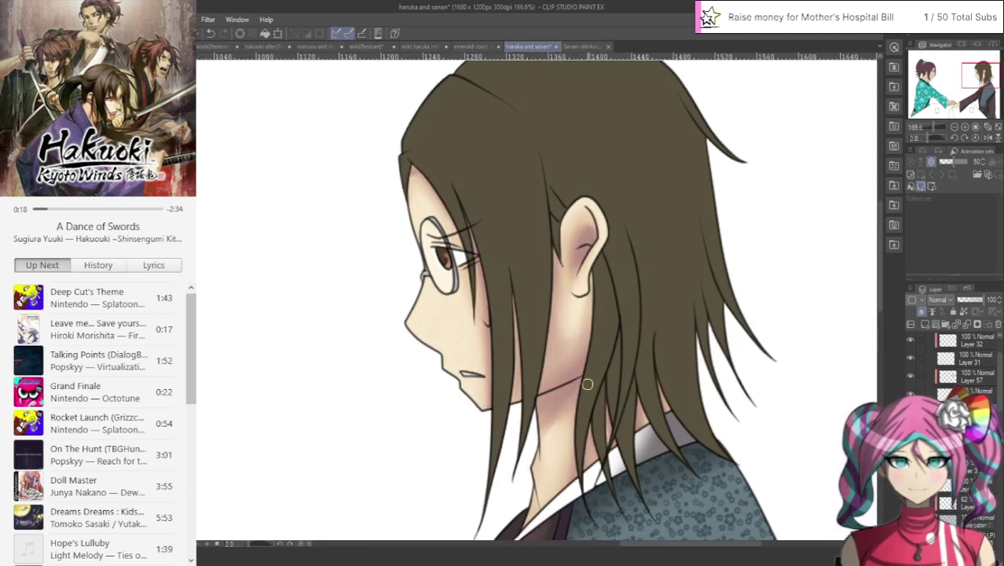
drag(500, 262, 508, 386)
drag(505, 258, 518, 287)
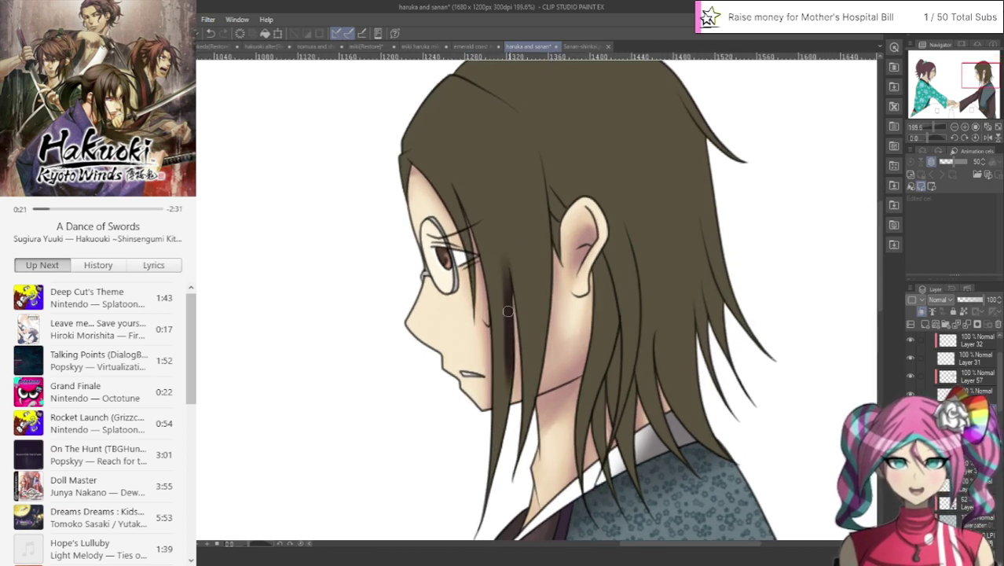
drag(508, 364, 495, 462)
drag(498, 427, 496, 226)
drag(510, 319, 495, 204)
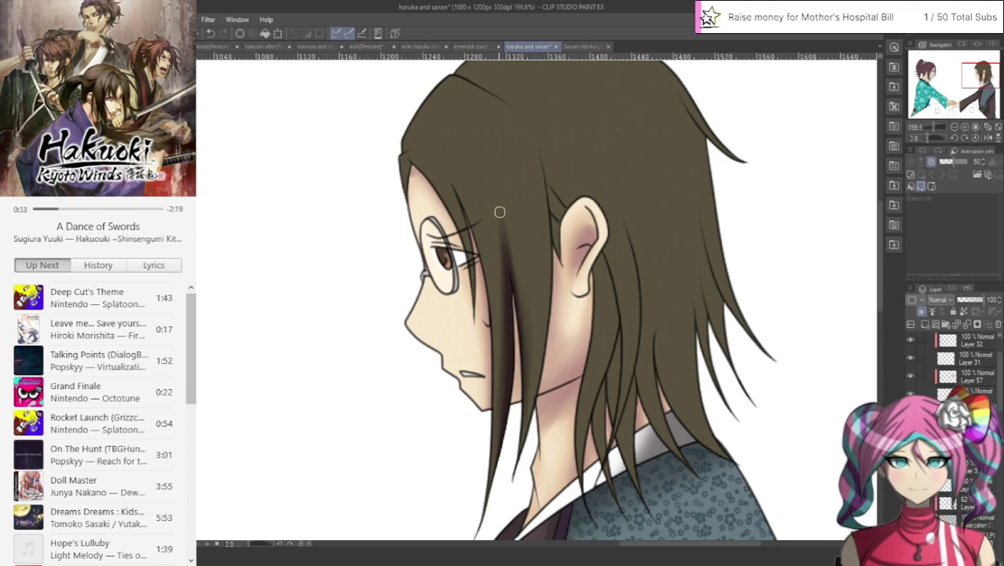
Step: Paint dark purplish-brown shadows on the lock in front of the ear and the hair tucked just above the ear
drag(533, 408, 537, 340)
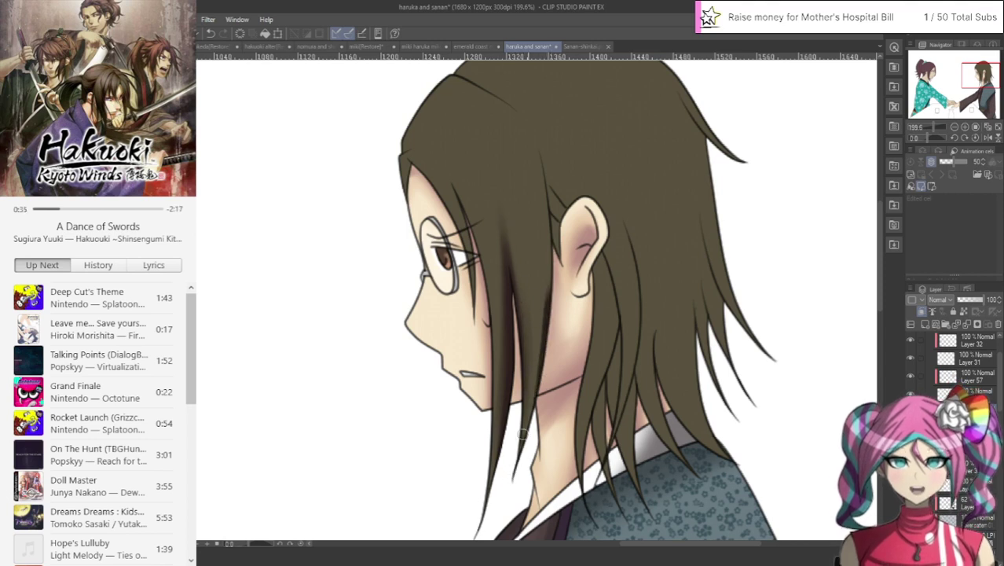
mouse_move(520, 431)
mouse_down()
mouse_move(547, 183)
mouse_move(546, 265)
mouse_up()
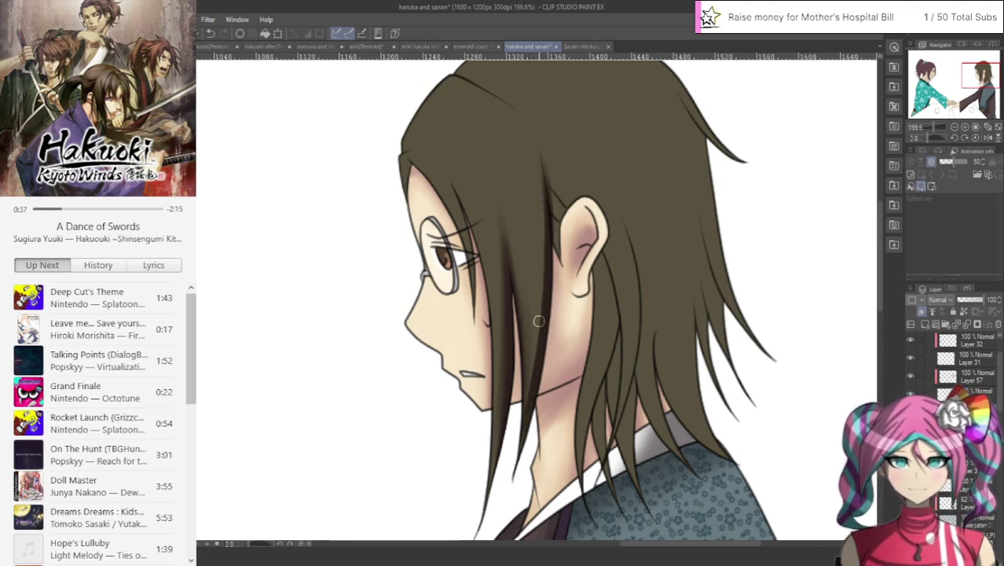
drag(540, 155, 562, 262)
drag(540, 155, 559, 219)
drag(551, 173, 586, 214)
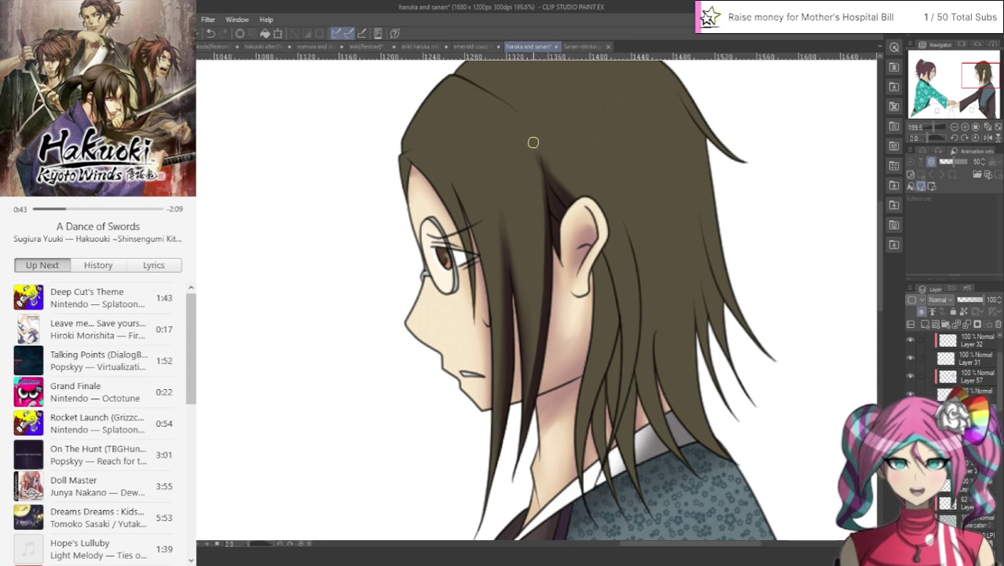
drag(533, 143, 544, 257)
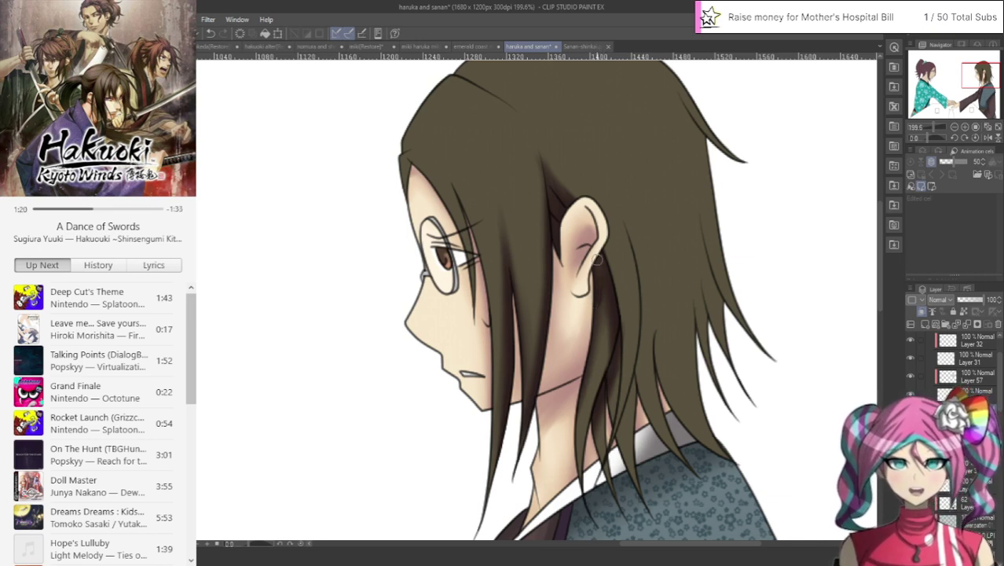
Step: Darken the hair strands directly behind the ear, running the shadow down to their tips over the white collar
drag(602, 245, 603, 295)
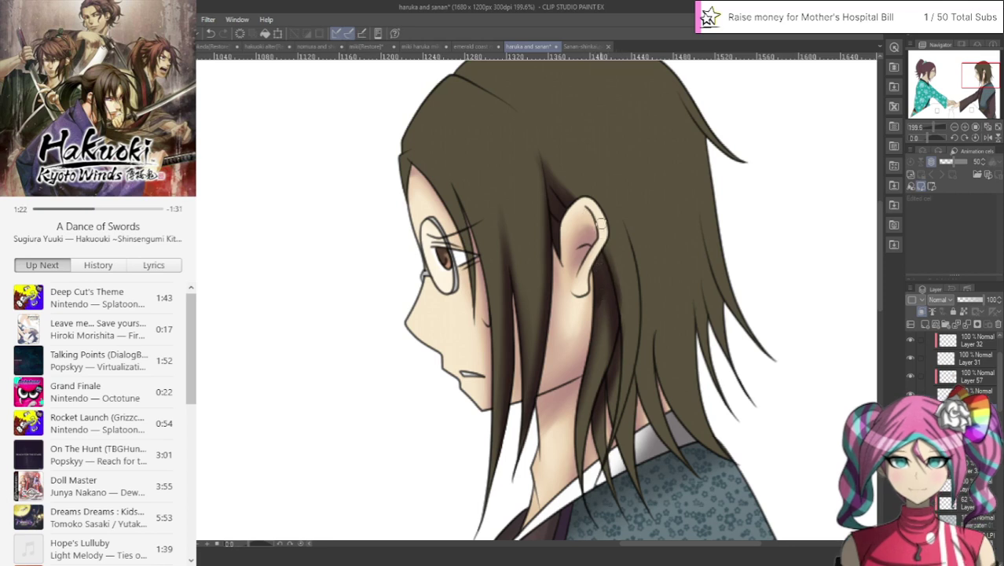
mouse_move(602, 228)
mouse_down()
mouse_move(628, 329)
mouse_move(596, 494)
mouse_up()
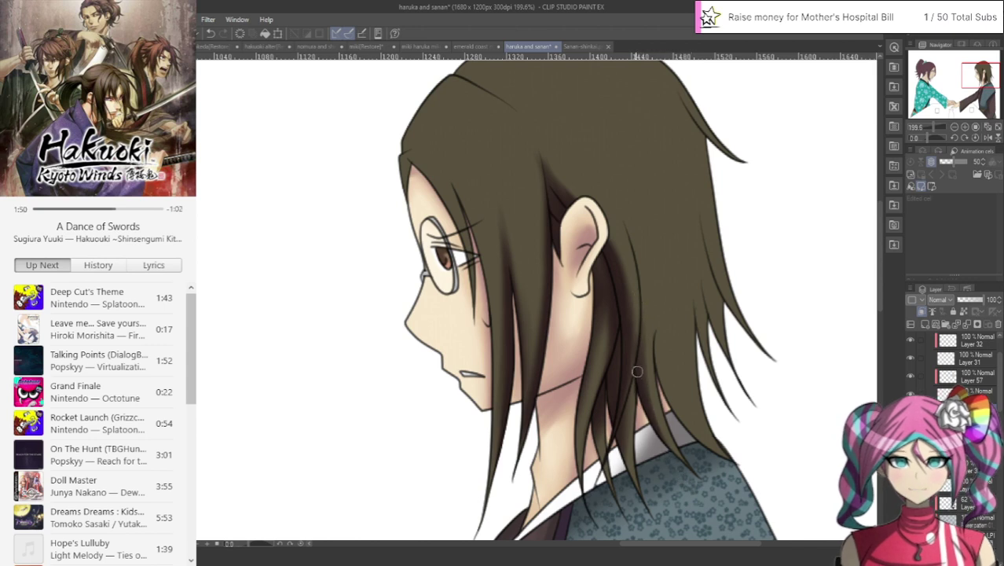
drag(637, 374, 634, 455)
Step: Shade the large lock at the nape with dark strokes down to its tip and soft streaks upward
mouse_move(659, 312)
mouse_down()
mouse_move(665, 383)
mouse_move(688, 428)
mouse_move(755, 479)
mouse_move(699, 432)
mouse_move(659, 366)
mouse_up()
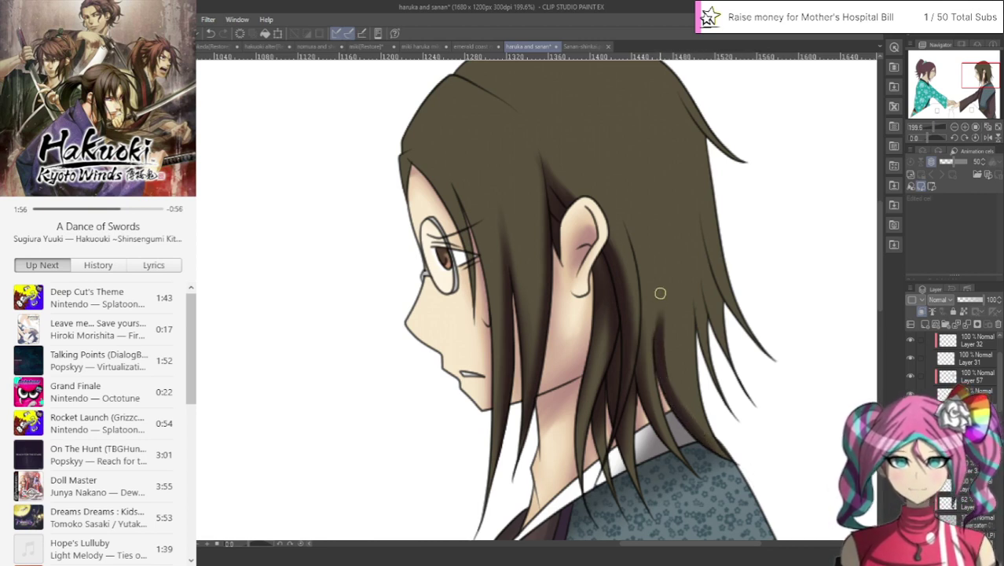
mouse_move(660, 291)
mouse_down()
mouse_move(695, 429)
mouse_move(662, 291)
mouse_move(685, 408)
mouse_move(745, 464)
mouse_move(705, 438)
mouse_move(653, 320)
mouse_move(710, 444)
mouse_move(752, 467)
mouse_move(659, 309)
mouse_move(685, 404)
mouse_up()
drag(670, 309, 720, 447)
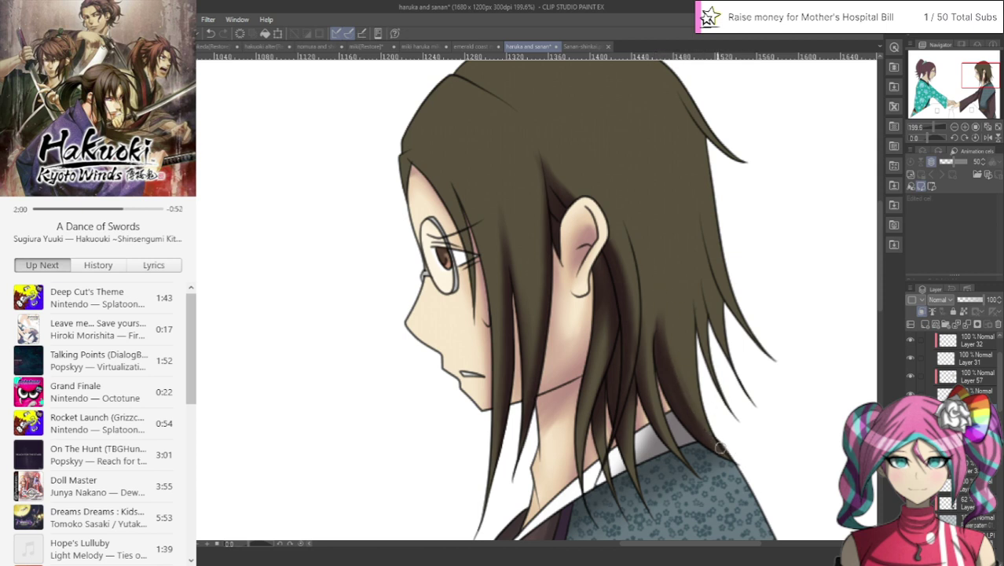
drag(665, 267, 673, 399)
mouse_move(671, 248)
mouse_down()
mouse_move(661, 385)
mouse_move(657, 292)
mouse_move(665, 282)
mouse_move(691, 412)
mouse_move(667, 336)
mouse_move(661, 374)
mouse_move(672, 394)
mouse_up()
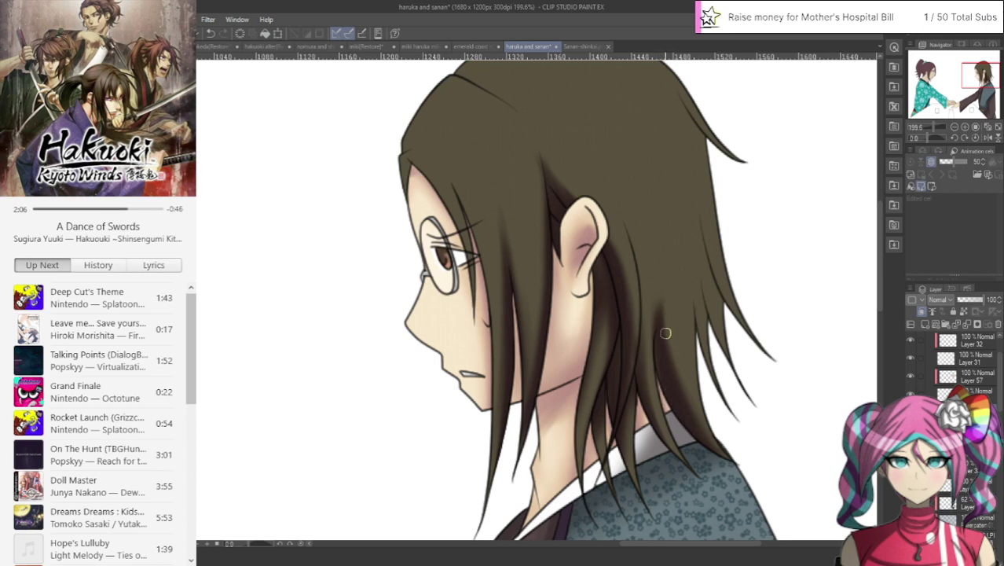
mouse_move(665, 333)
mouse_down()
mouse_move(667, 391)
mouse_move(655, 312)
mouse_move(661, 249)
mouse_move(663, 323)
mouse_move(671, 244)
mouse_up()
drag(654, 358, 674, 233)
Step: Paint dark shadows along the pointed strands at the back of the head, from mid-length to their tips
mouse_move(693, 283)
mouse_down()
mouse_move(697, 322)
mouse_move(738, 420)
mouse_up()
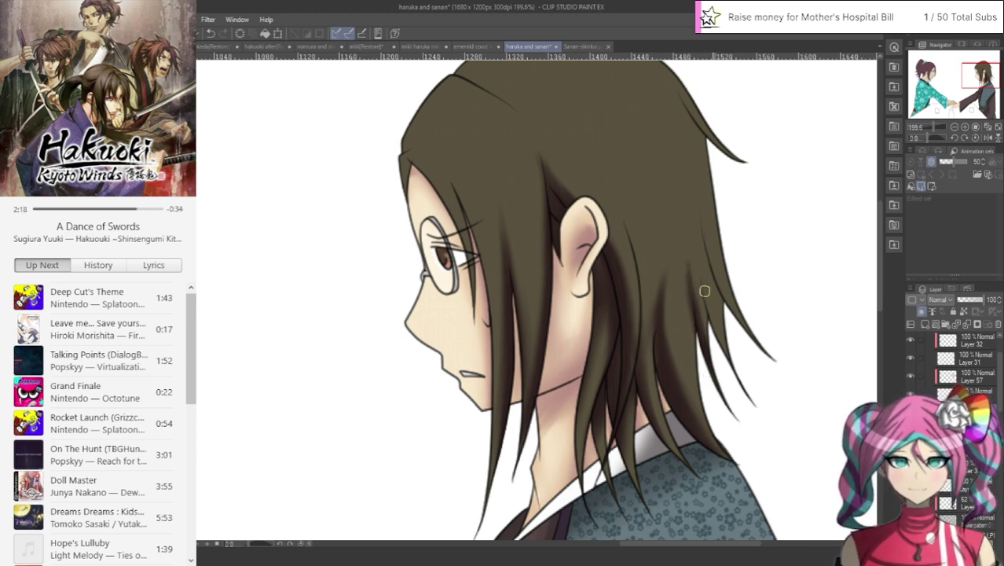
drag(704, 289, 732, 364)
drag(691, 240, 756, 407)
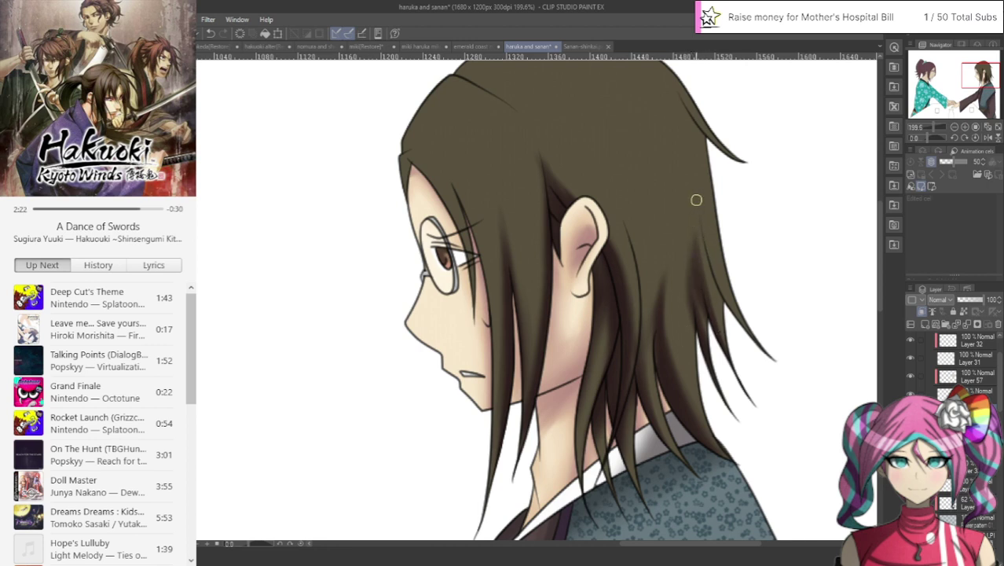
drag(700, 231, 754, 349)
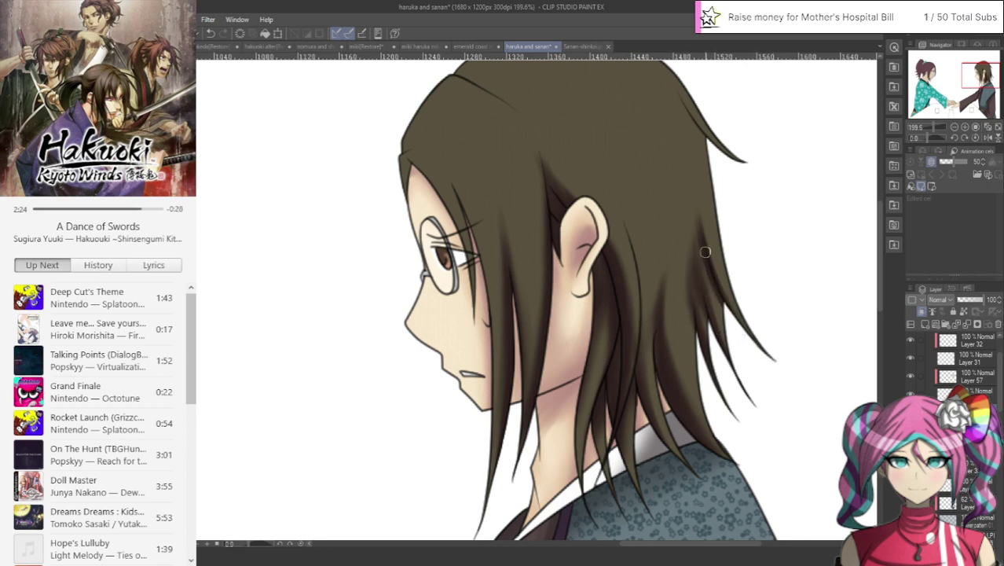
drag(691, 209, 723, 310)
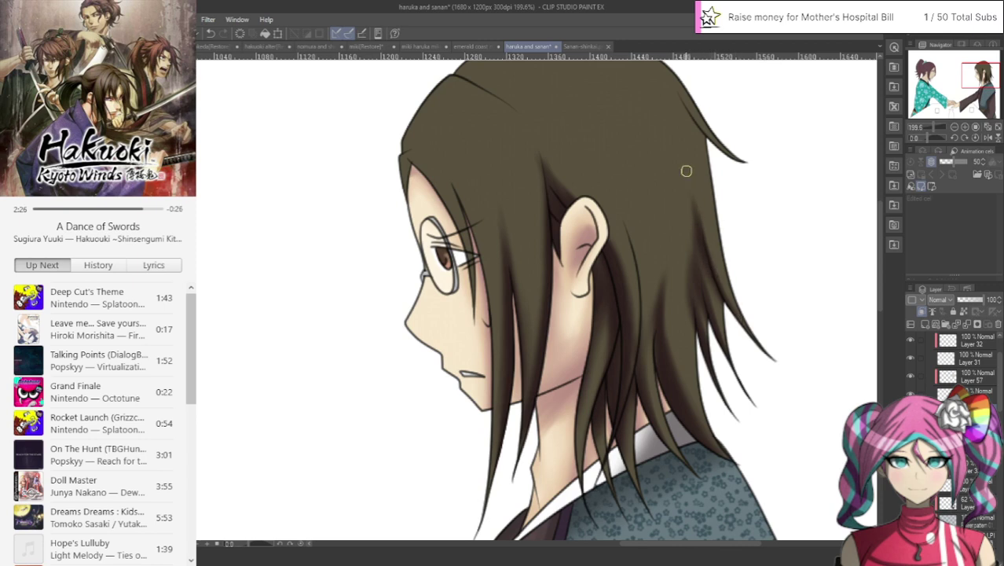
Step: Extend tapering dark streaks from the nape strands upward through the hair behind and above the ear
drag(673, 381, 651, 187)
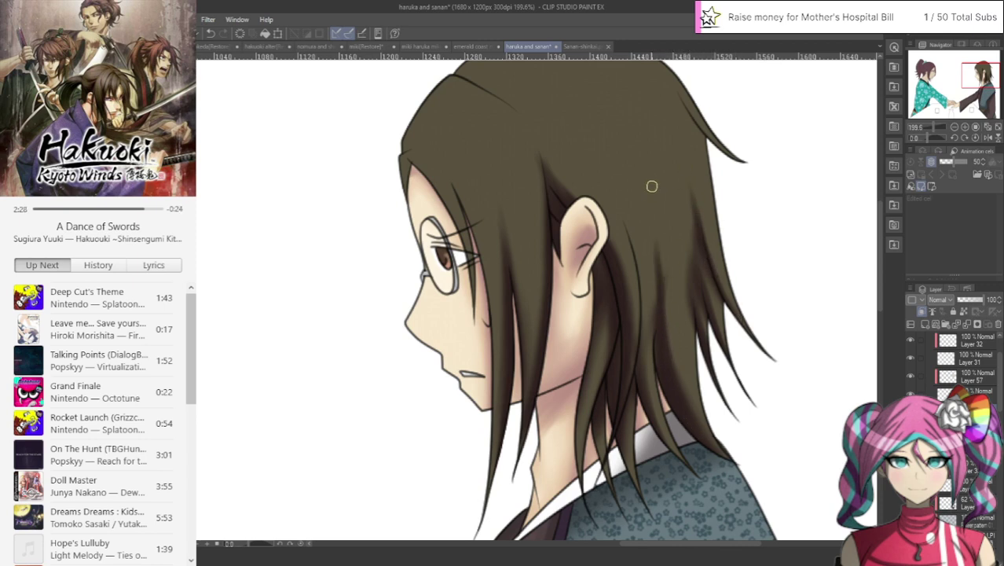
drag(667, 383, 669, 185)
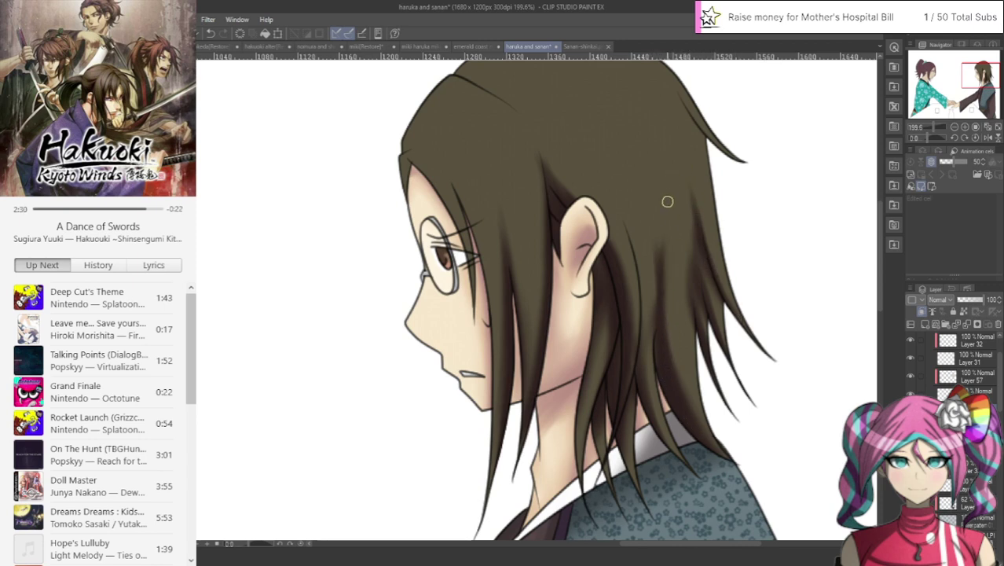
mouse_move(658, 353)
mouse_down()
mouse_move(660, 245)
mouse_move(643, 358)
mouse_up()
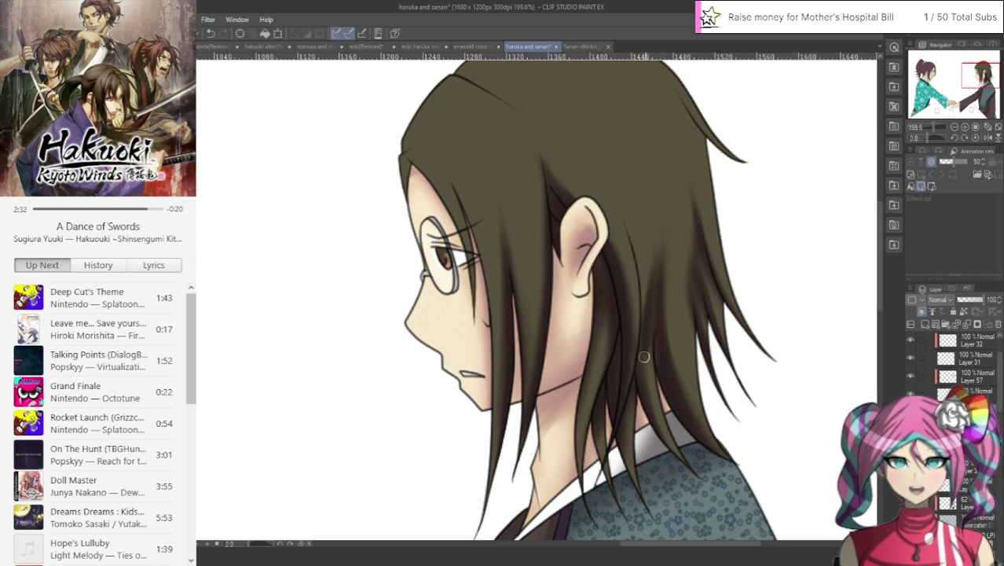
drag(660, 258, 649, 440)
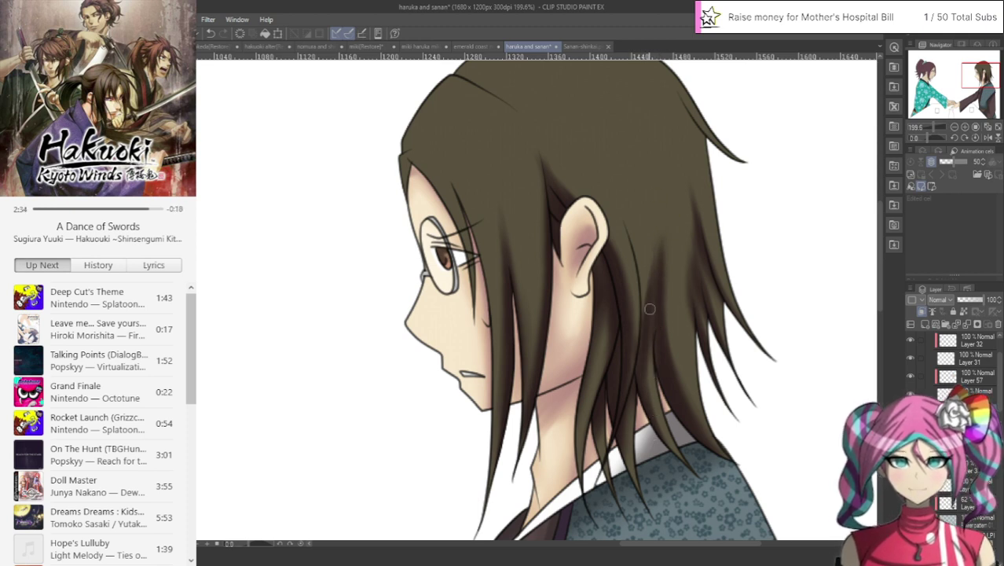
drag(649, 308, 654, 221)
mouse_move(645, 261)
mouse_down()
mouse_move(646, 326)
mouse_move(635, 220)
mouse_up()
drag(647, 328, 604, 169)
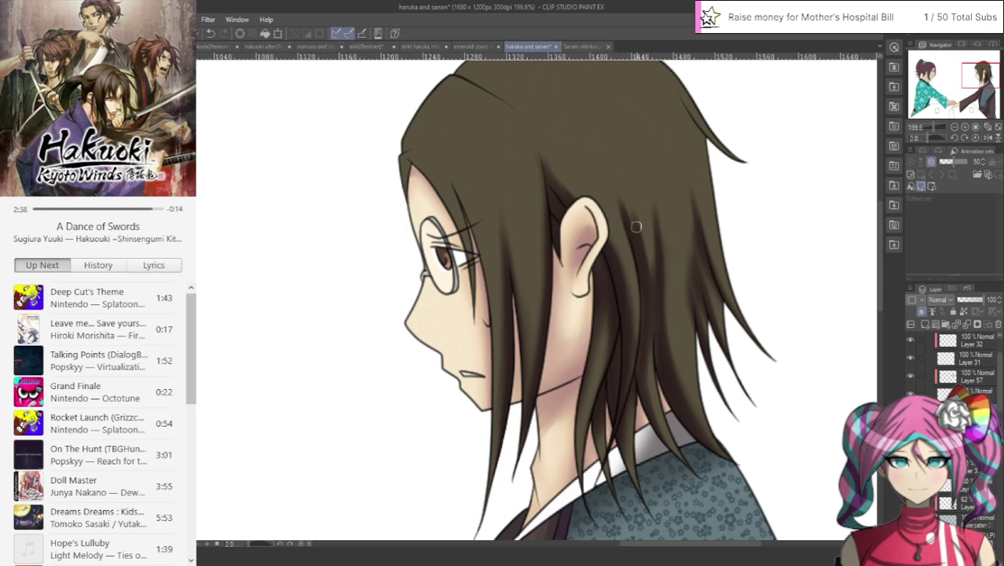
mouse_move(629, 230)
mouse_down()
mouse_move(588, 169)
mouse_move(596, 157)
mouse_up()
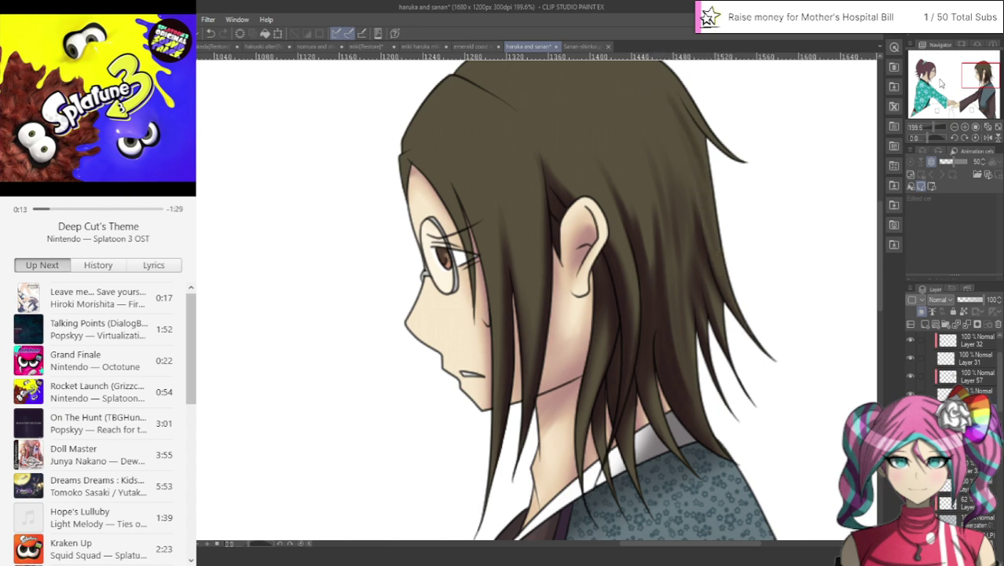
Step: Brush soft dark streaks along the hair flow from above the ear up toward the parting and mid-crown
drag(957, 74, 978, 67)
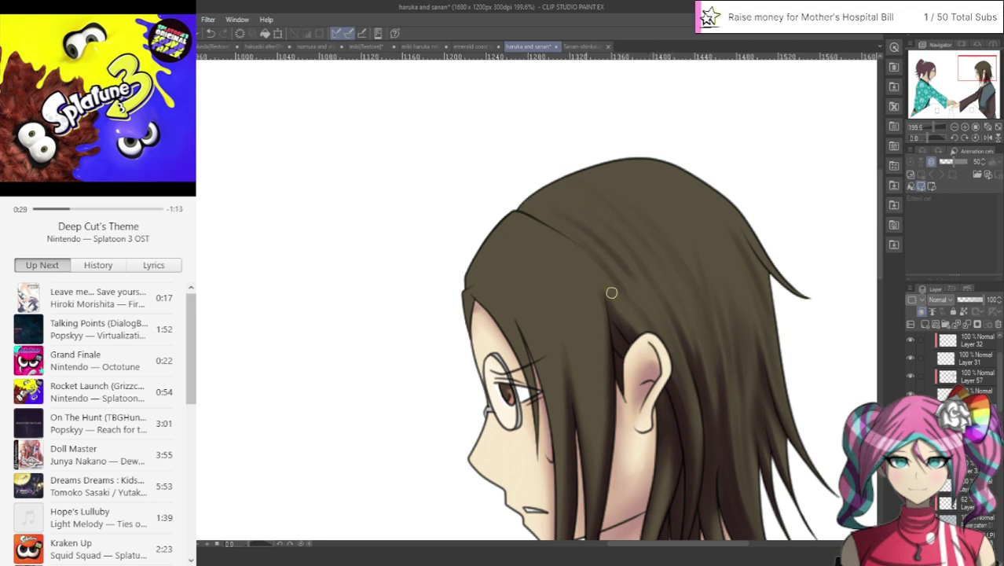
mouse_move(633, 292)
mouse_down()
mouse_move(564, 211)
mouse_move(665, 333)
mouse_move(628, 262)
mouse_move(526, 180)
mouse_move(622, 235)
mouse_move(691, 344)
mouse_move(642, 260)
mouse_move(577, 194)
mouse_up()
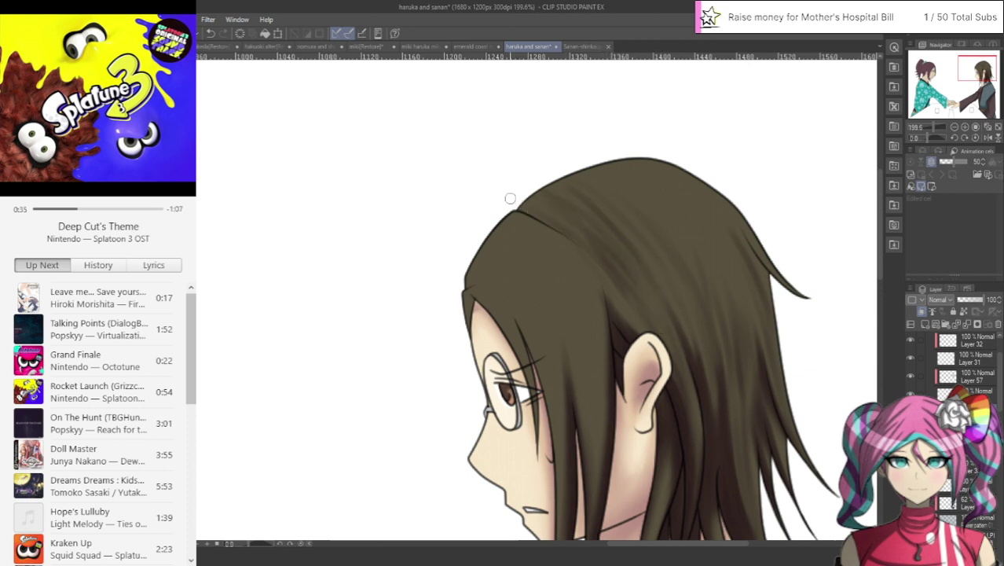
drag(592, 267, 648, 358)
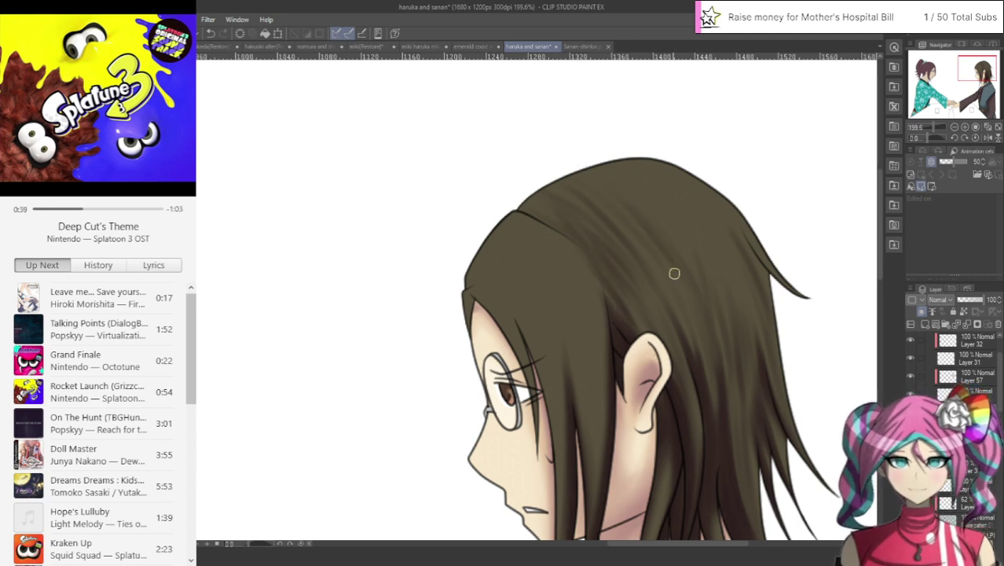
drag(707, 270, 644, 196)
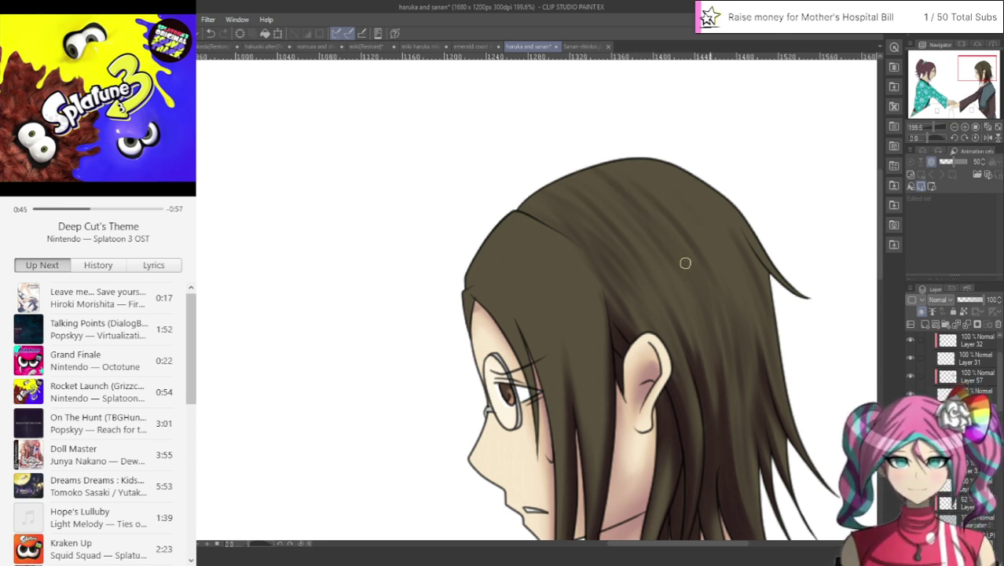
Step: Add dark streaks from the top outline of the head down across the crown and the back of the head
drag(602, 167, 671, 234)
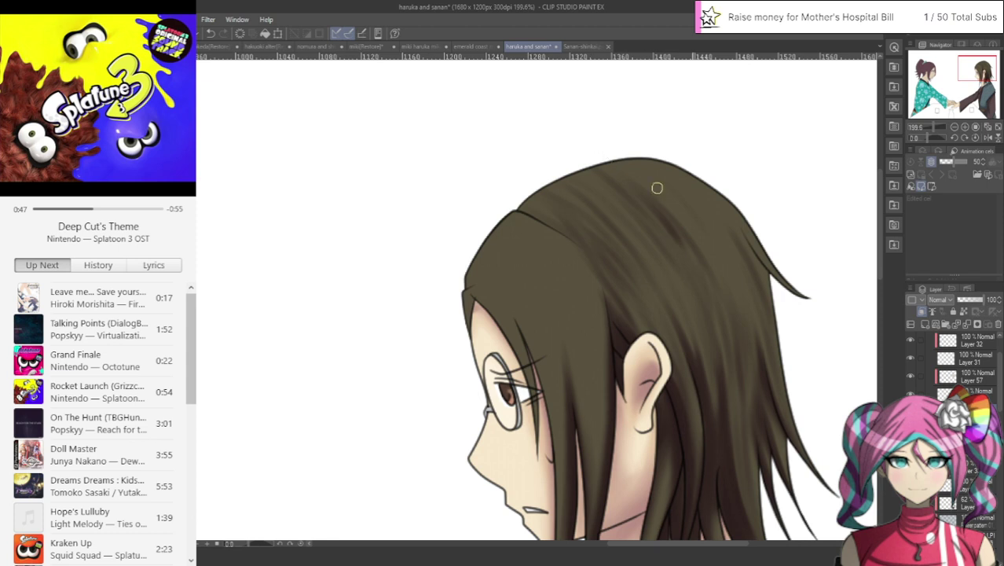
drag(656, 187, 688, 238)
drag(681, 185, 718, 242)
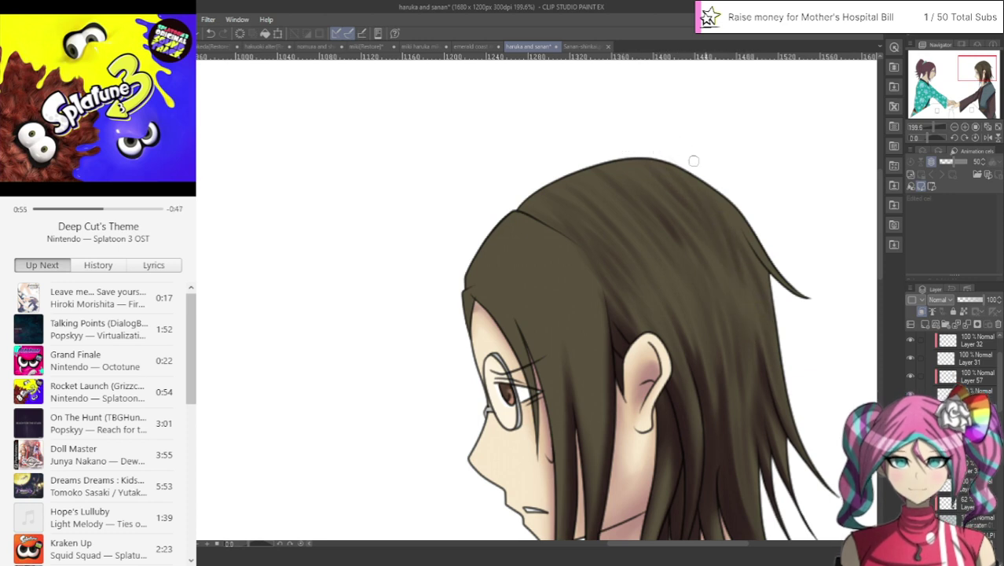
drag(701, 178, 768, 273)
drag(733, 211, 792, 284)
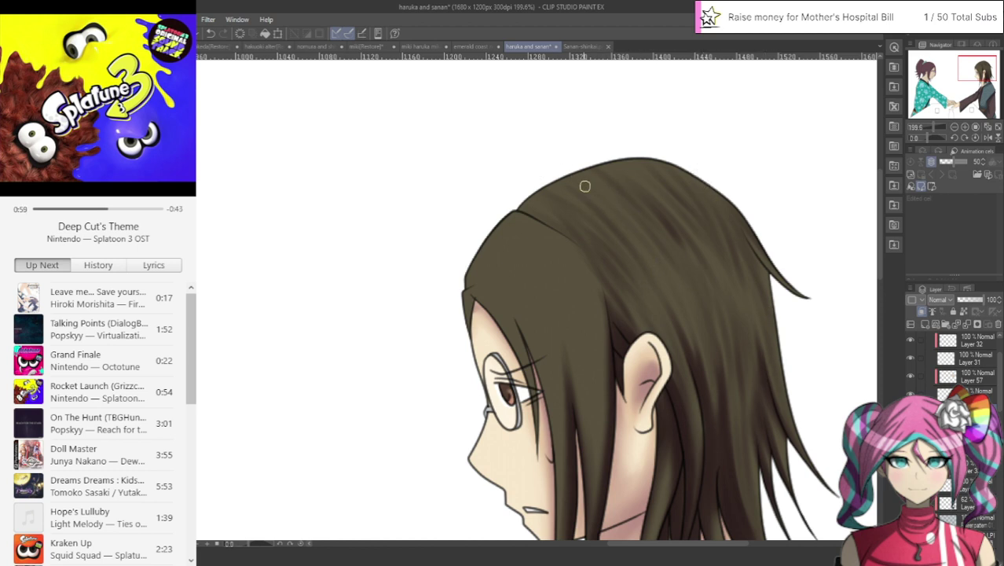
drag(583, 165, 632, 211)
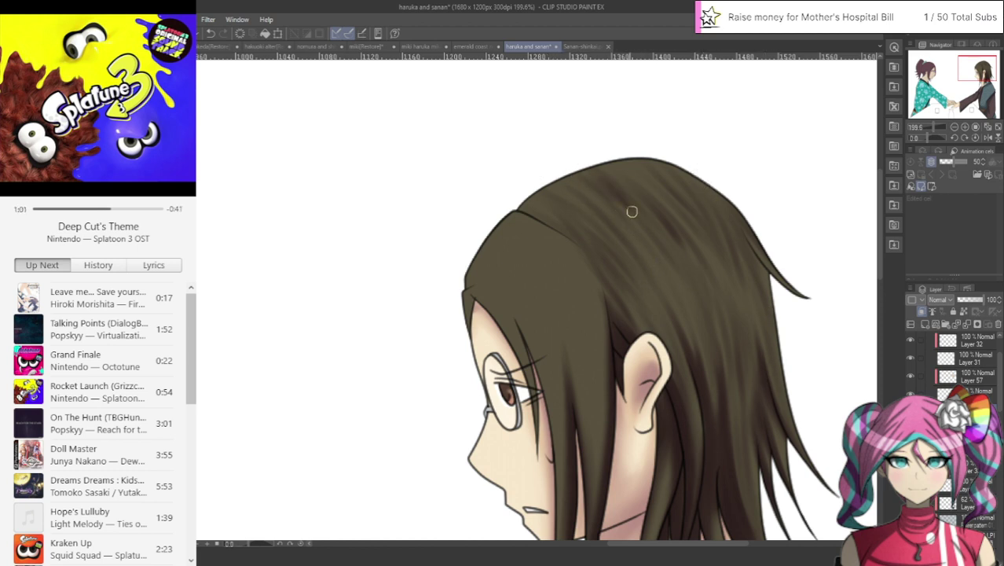
mouse_move(593, 154)
mouse_down()
mouse_move(659, 206)
mouse_move(657, 194)
mouse_move(691, 235)
mouse_up()
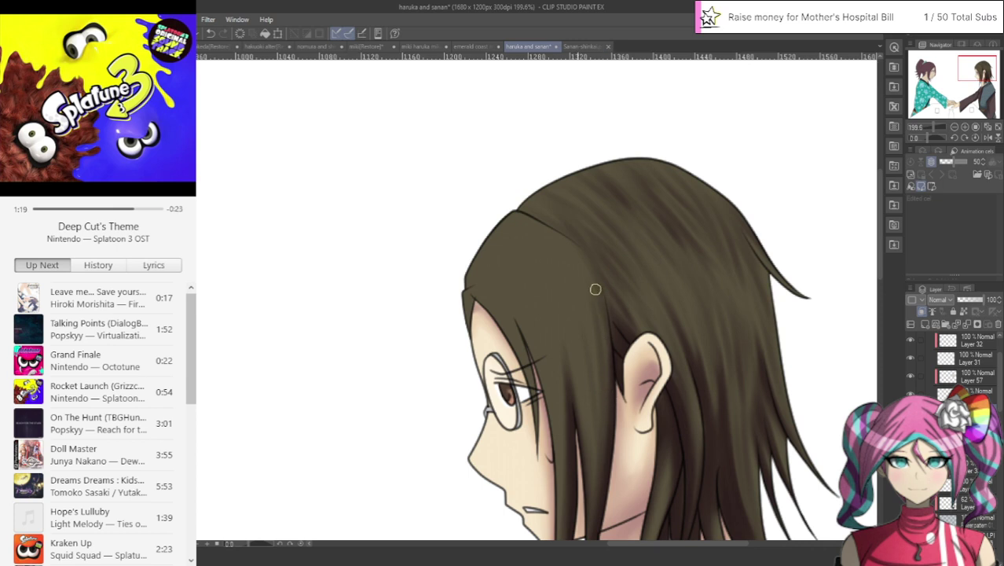
Step: Brush dark streaks from the parting and hairline down through the front hair section to the locks beside the face
mouse_move(586, 296)
mouse_down()
mouse_move(556, 242)
mouse_move(595, 493)
mouse_up()
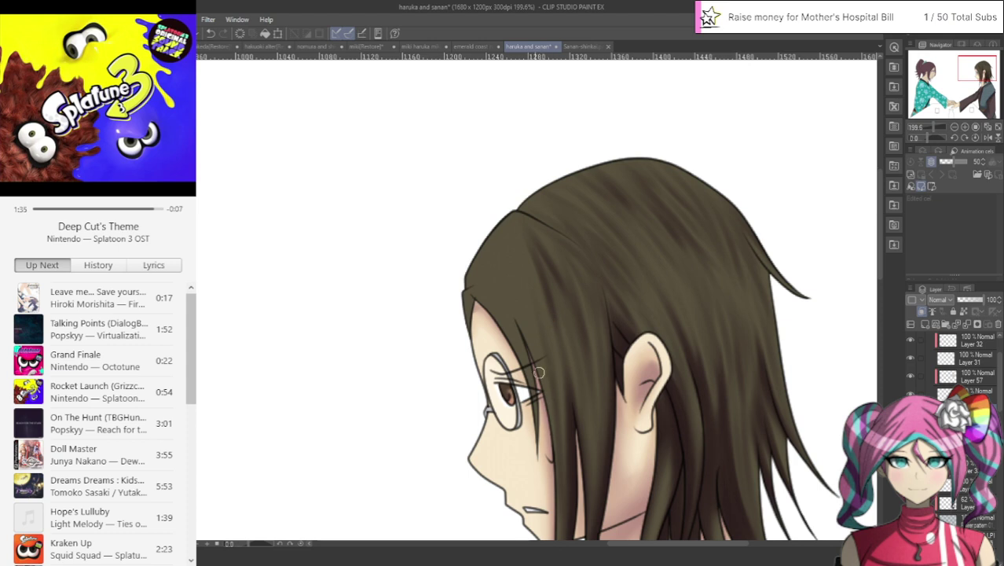
drag(519, 256, 548, 428)
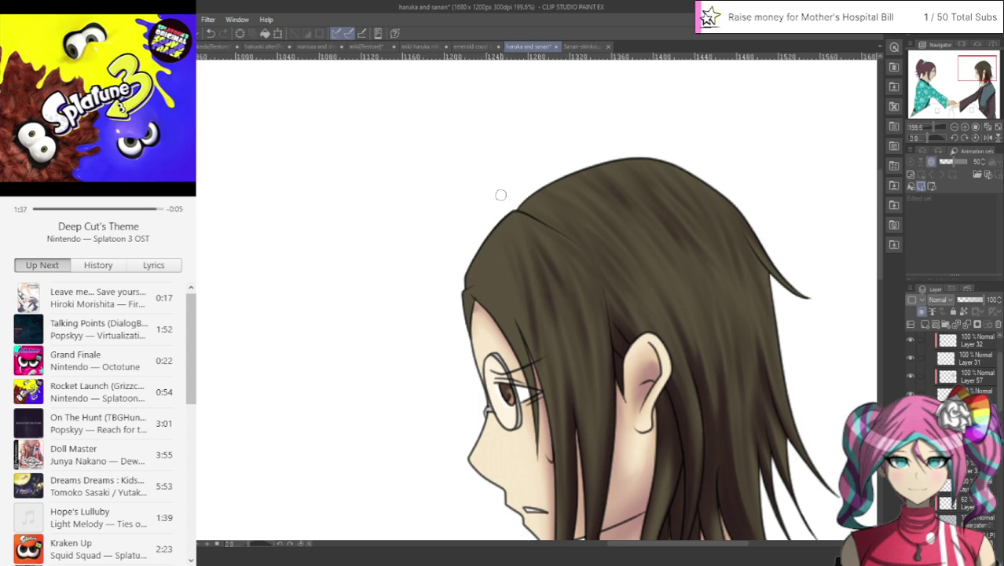
drag(511, 214, 557, 371)
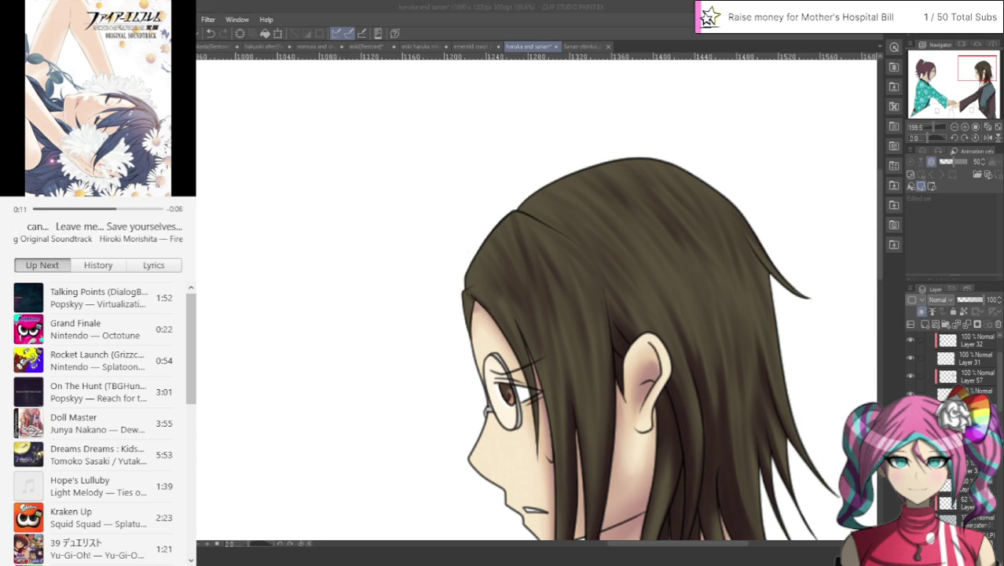
click(593, 27)
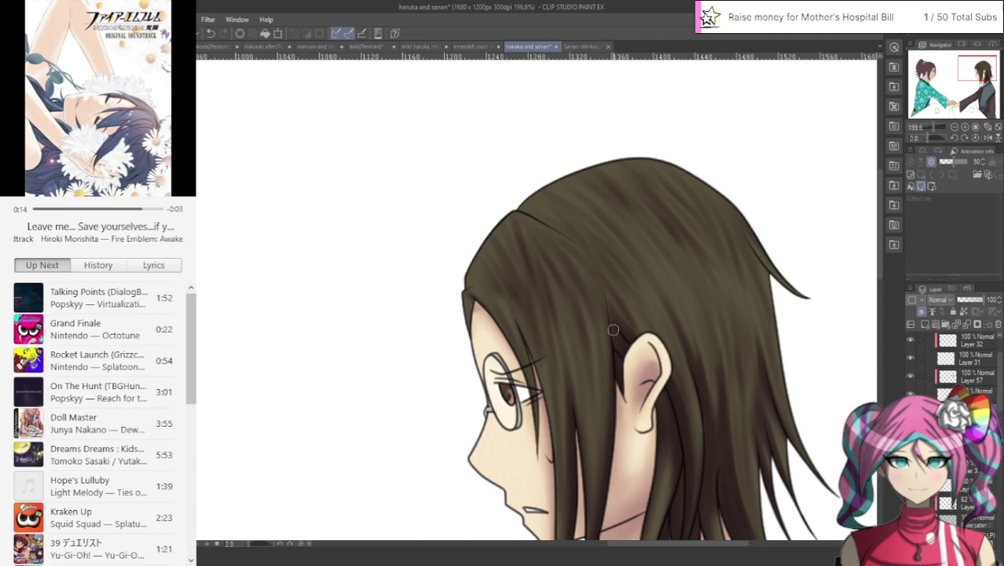
Step: Save the haruka and sanan illustration
scroll(613, 330, down, 3)
scroll(610, 330, up, 2)
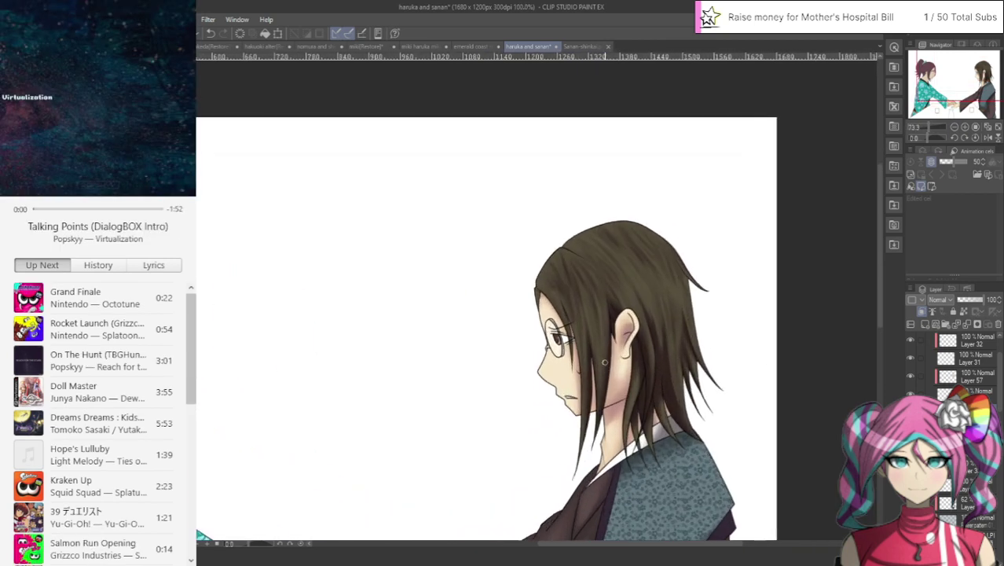
scroll(604, 362, up, 1)
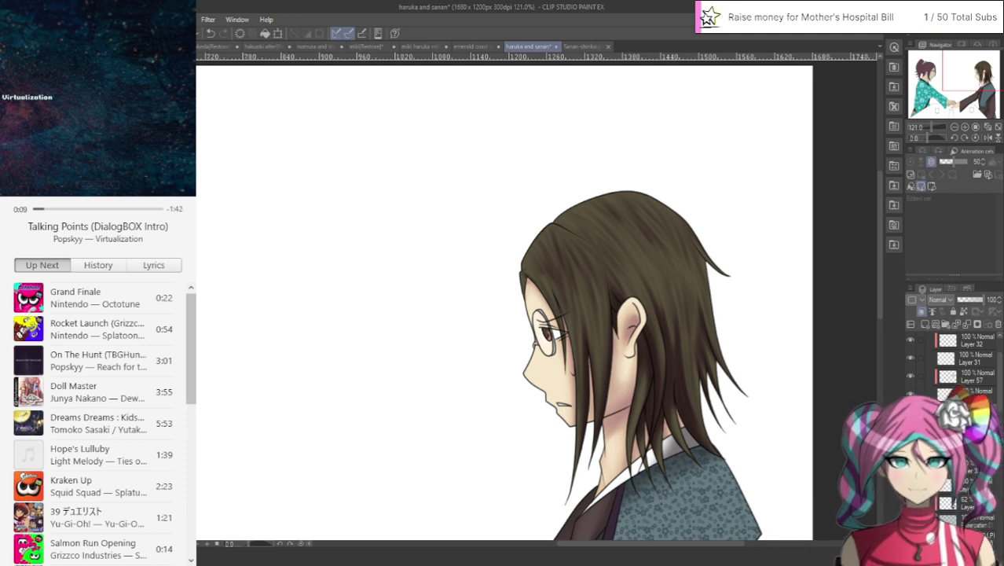
key(ctrl+s)
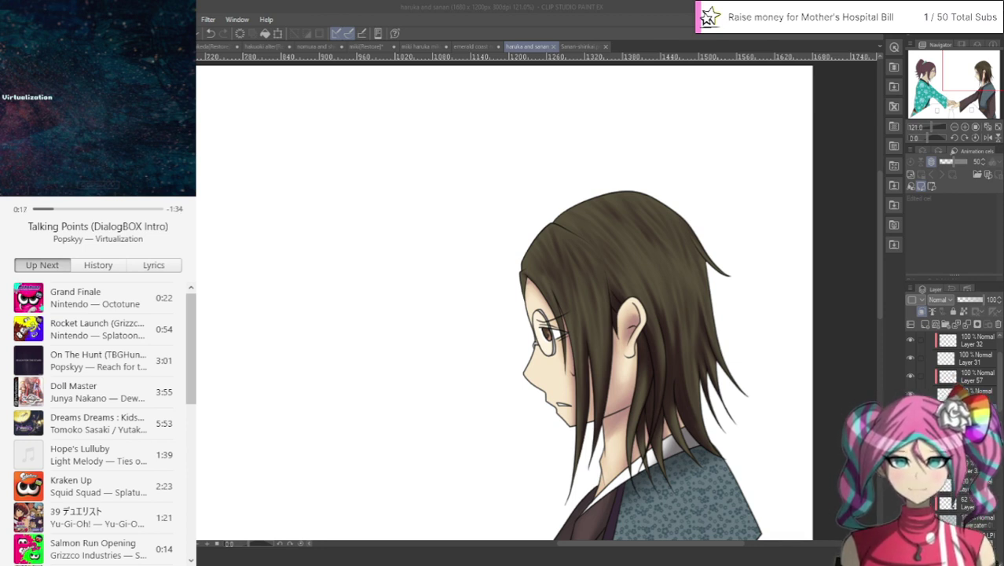
click(421, 4)
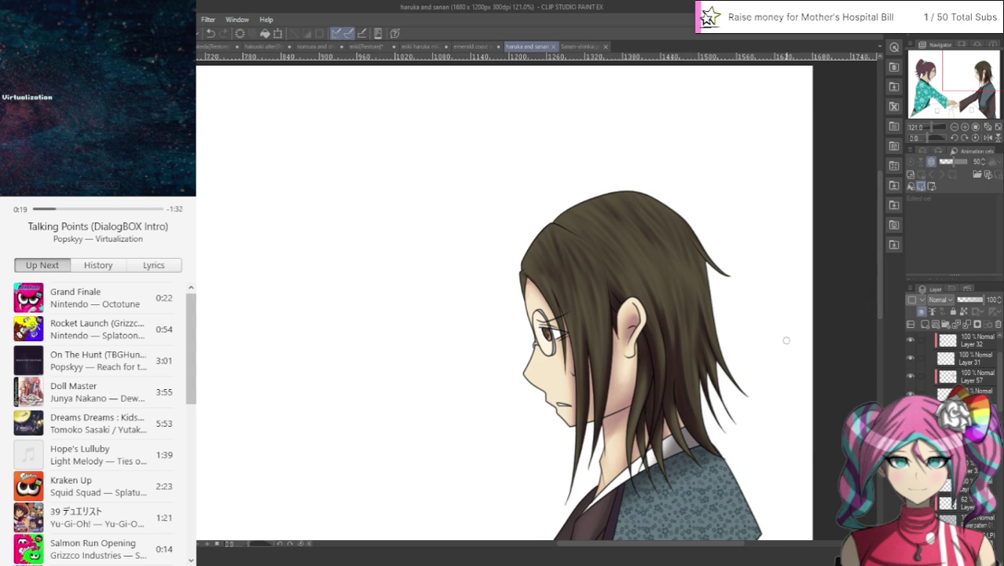
Step: Draw fine dark strand lines through the front hair, from the forehead down the side locks
scroll(785, 340, up, 2)
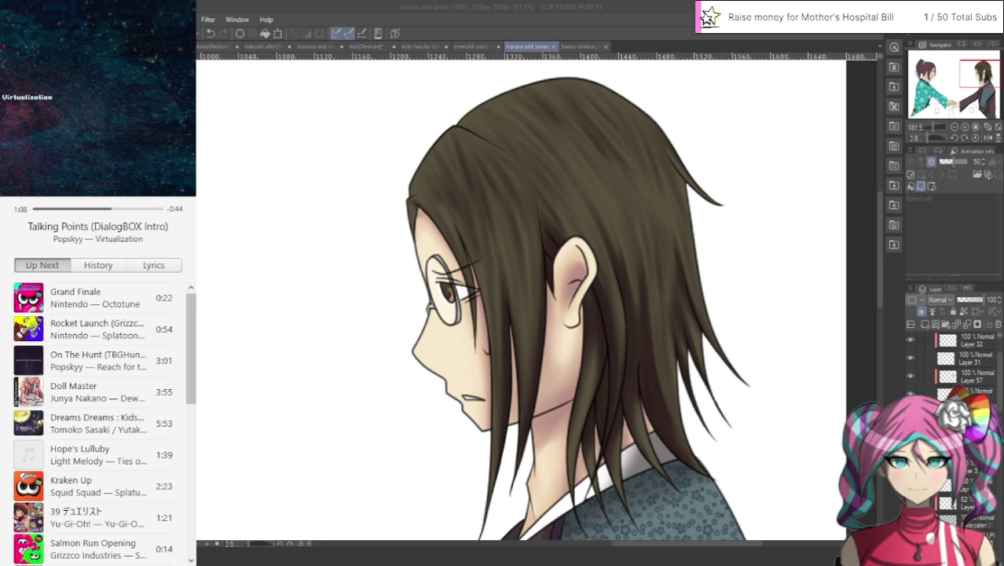
scroll(472, 272, down, 2)
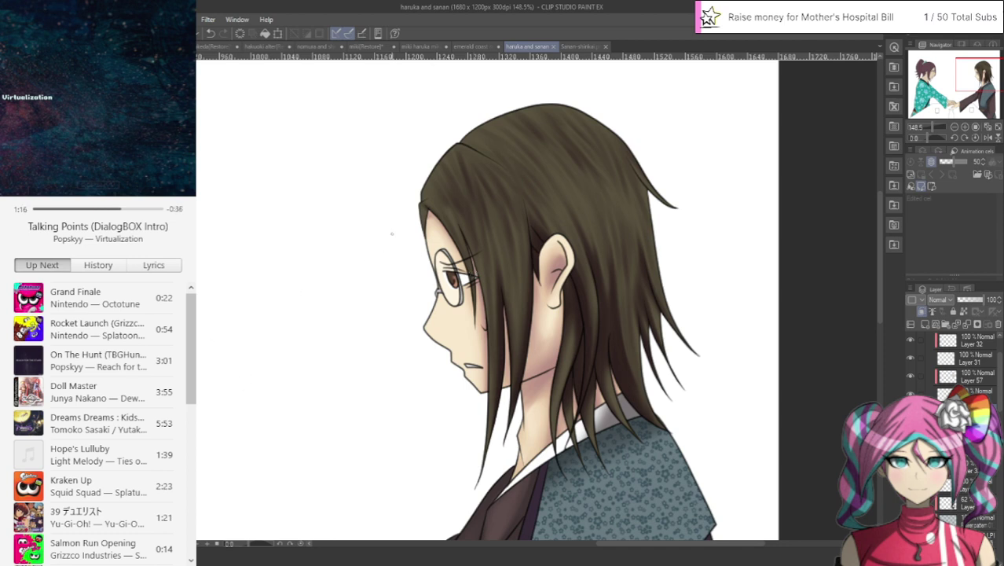
scroll(512, 211, up, 1)
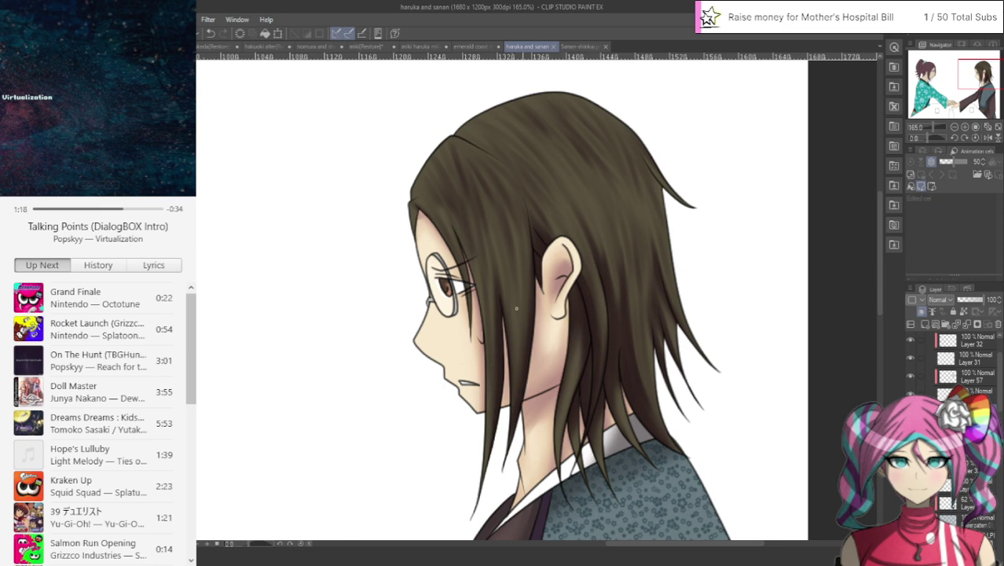
drag(516, 308, 521, 373)
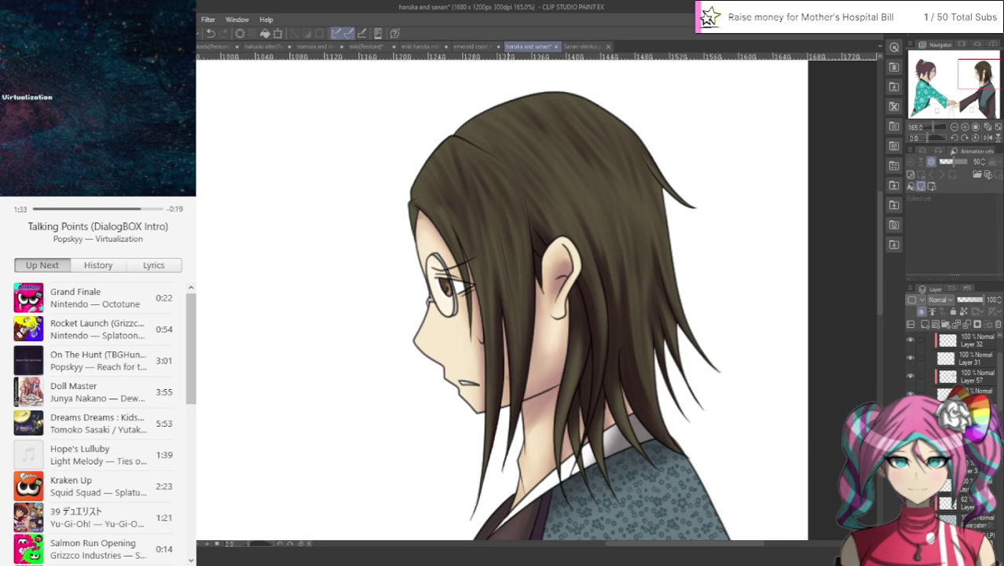
scroll(470, 388, up, 2)
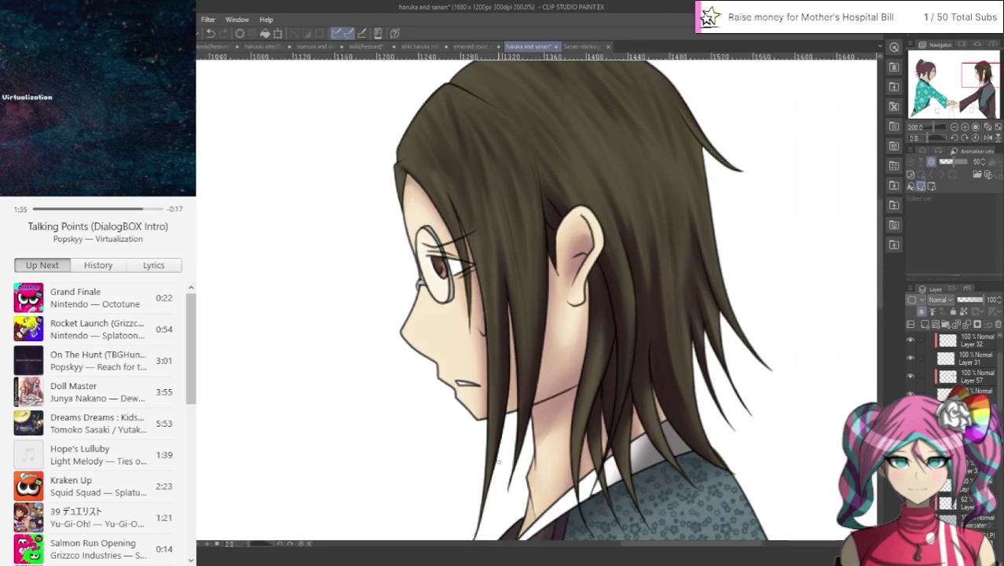
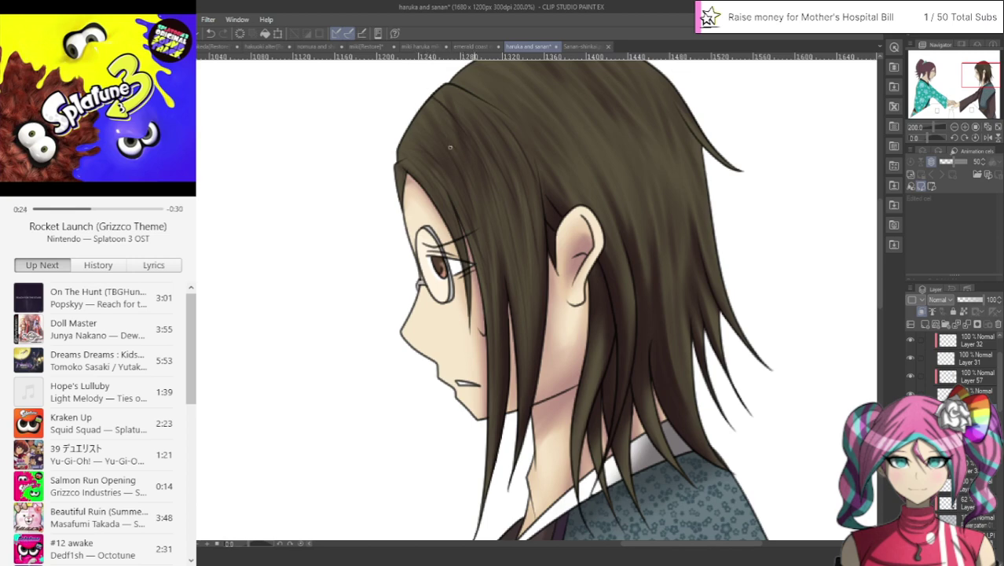
Step: Add fine dark strands to the hair around and behind the ear and to the pointed locks at the nape
drag(961, 84, 965, 91)
scroll(737, 313, up, 4)
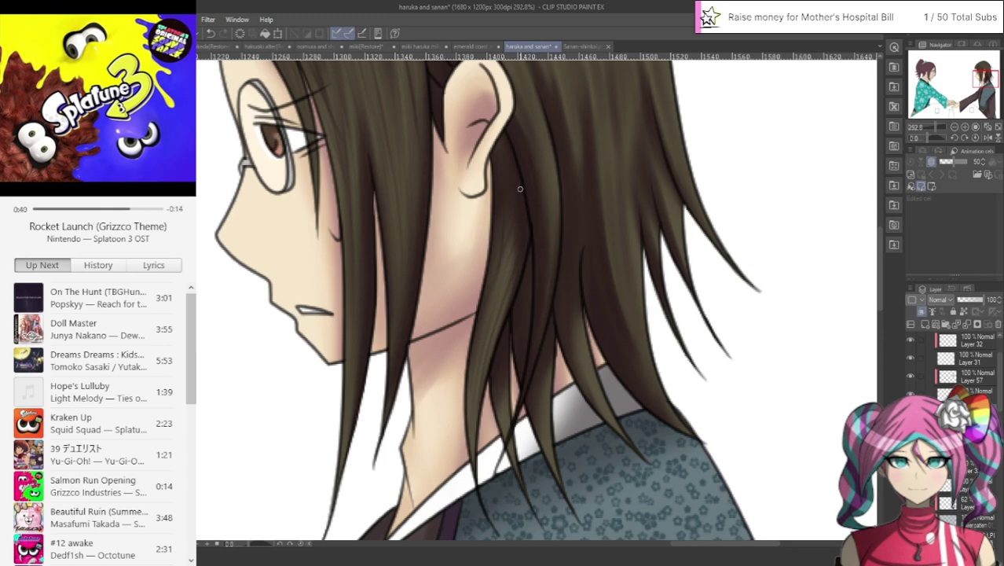
drag(980, 79, 980, 76)
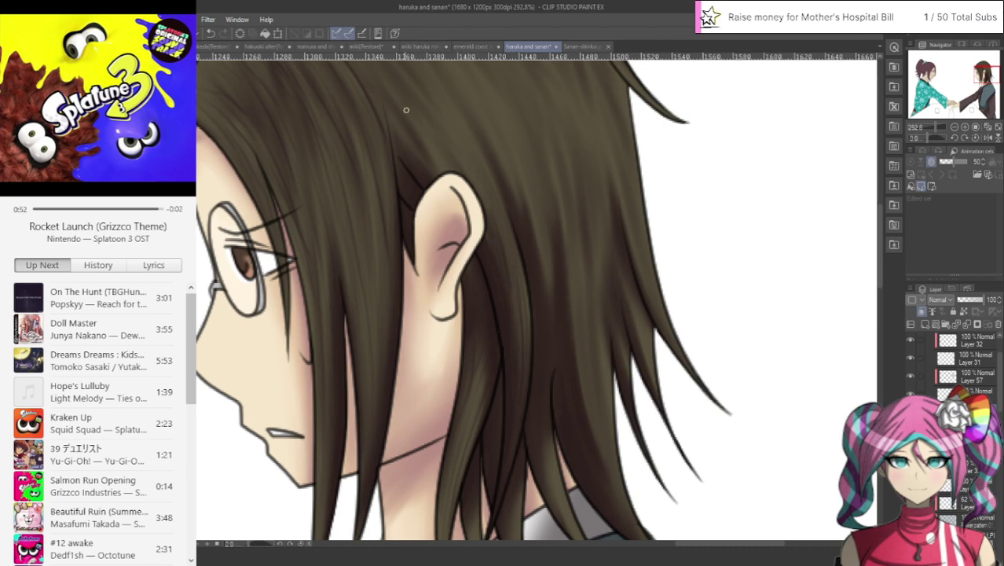
drag(437, 160, 415, 128)
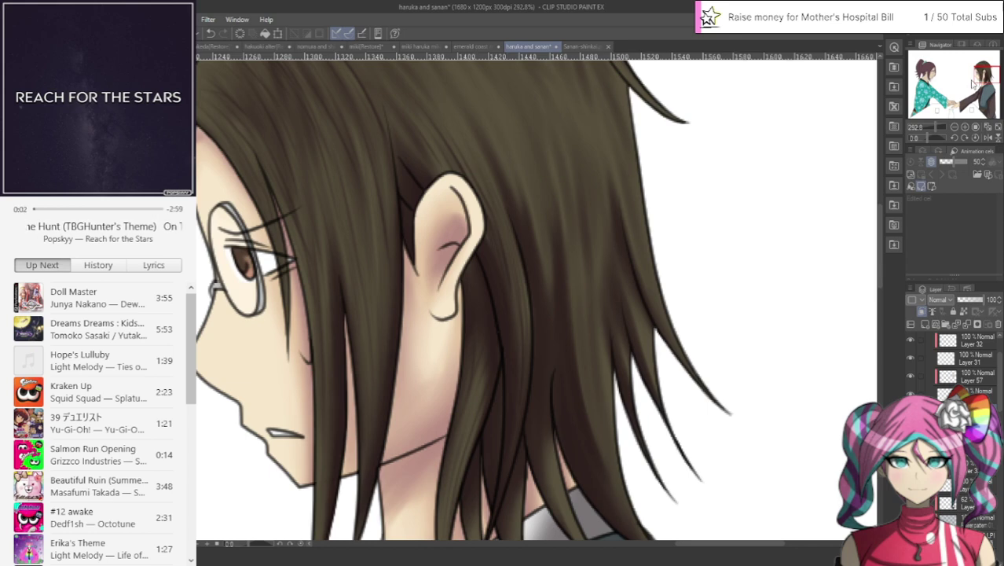
drag(976, 84, 987, 76)
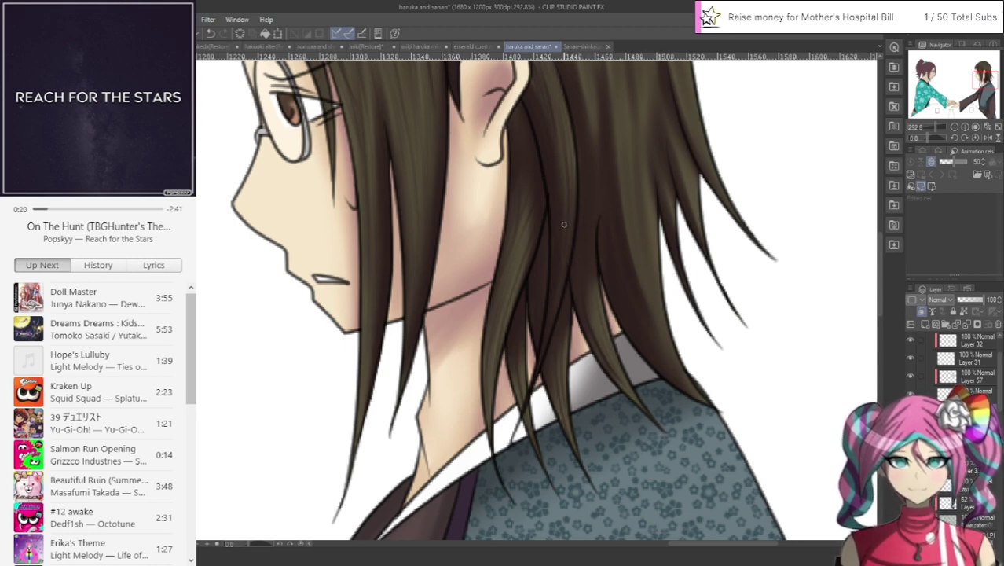
drag(635, 210, 665, 335)
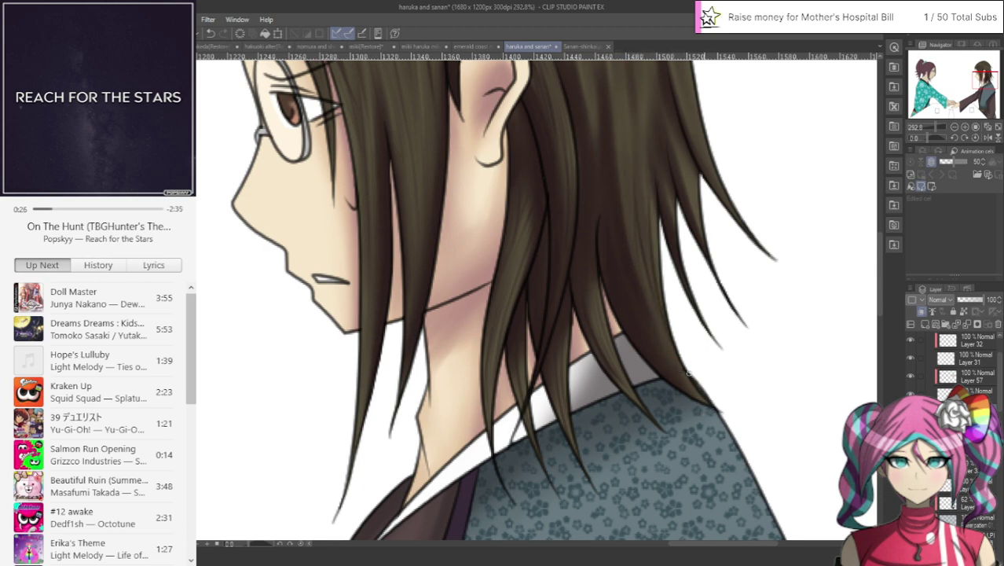
Step: Draw thin strands along the hair flow above and behind the ear, undoing the stroke that does not fit
drag(970, 78, 977, 73)
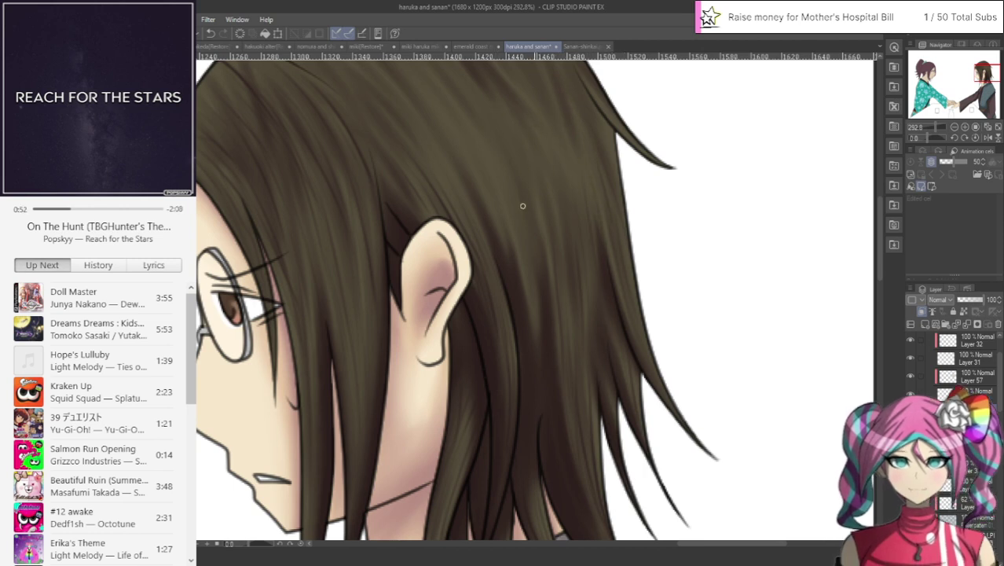
click(211, 34)
drag(497, 159, 521, 254)
drag(549, 202, 523, 110)
Step: Undo the stray edit over the crown and reselect the hair shading layer
drag(954, 74, 982, 68)
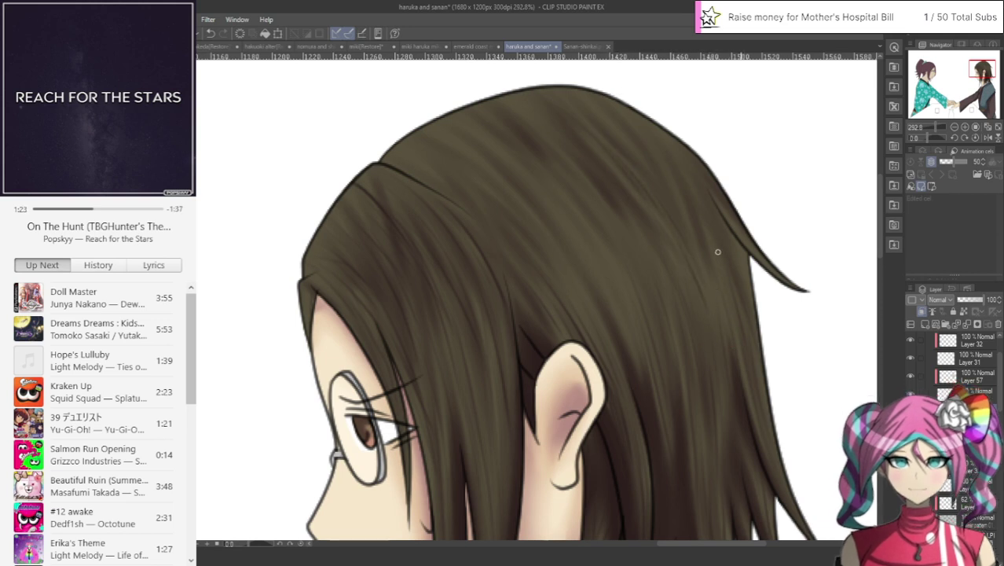
drag(586, 56, 705, 345)
click(212, 34)
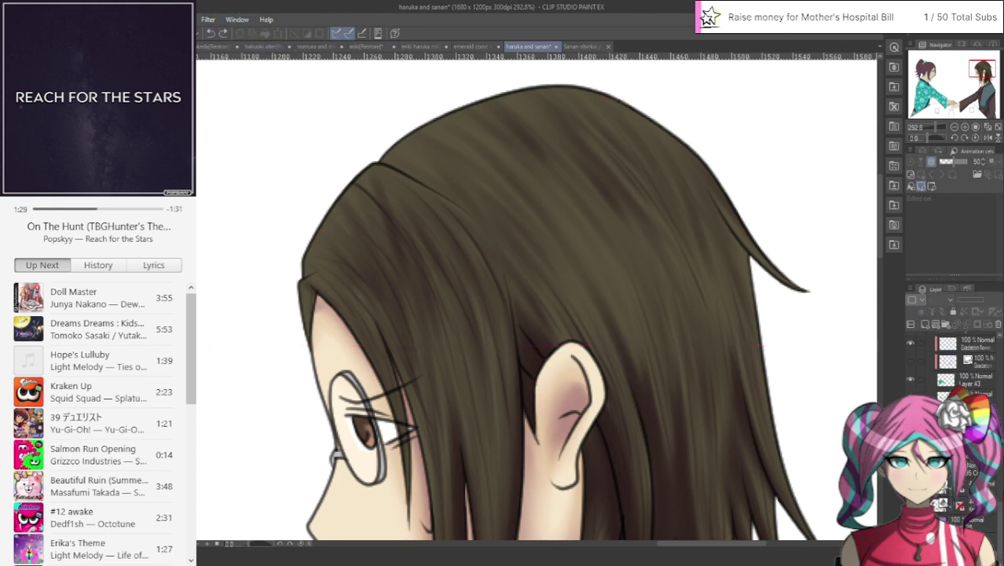
drag(1001, 519, 998, 372)
click(933, 395)
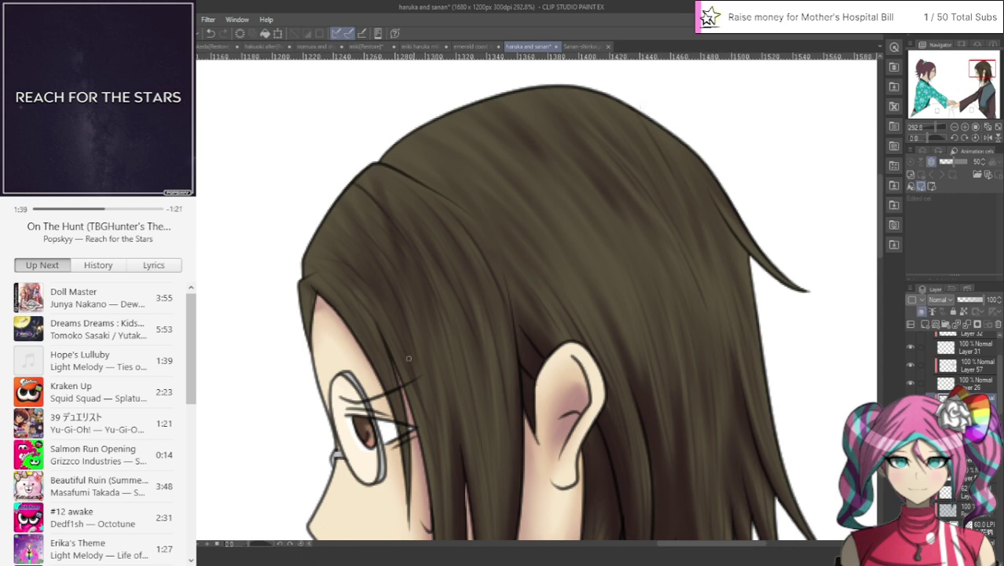
Step: Draw fine dark strands across the crown and back of the head, undoing misplaced strokes
drag(738, 250, 753, 308)
click(210, 33)
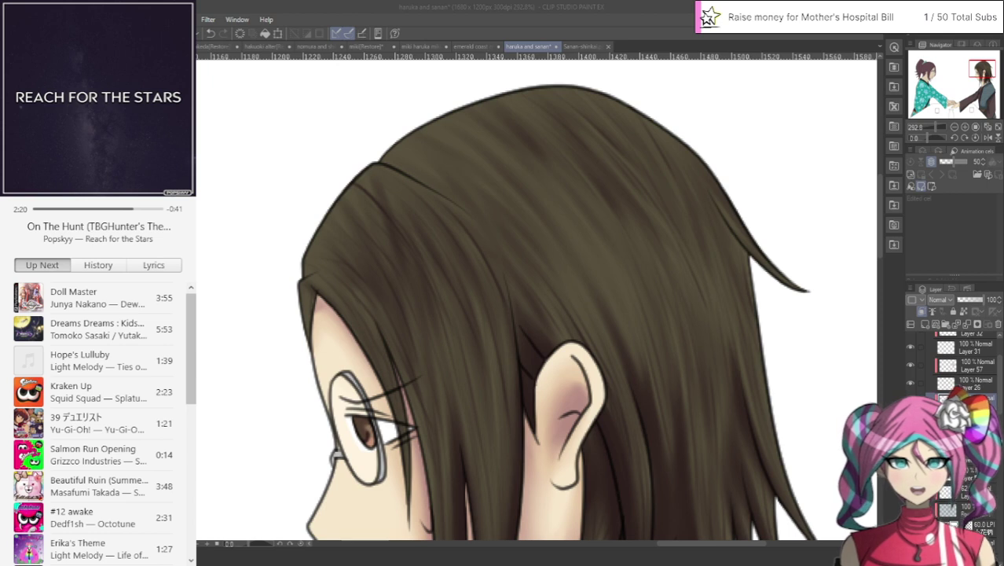
click(488, 4)
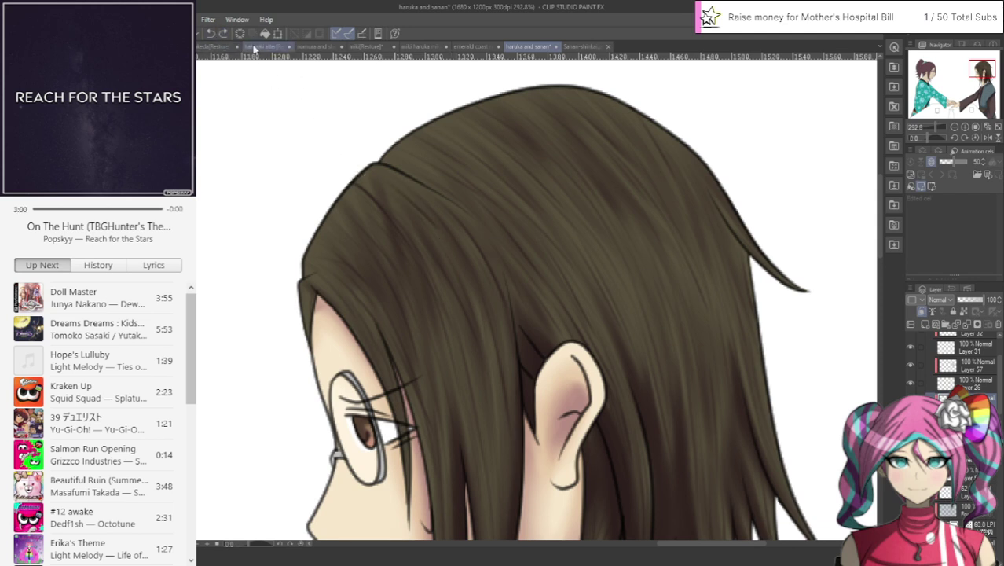
click(211, 34)
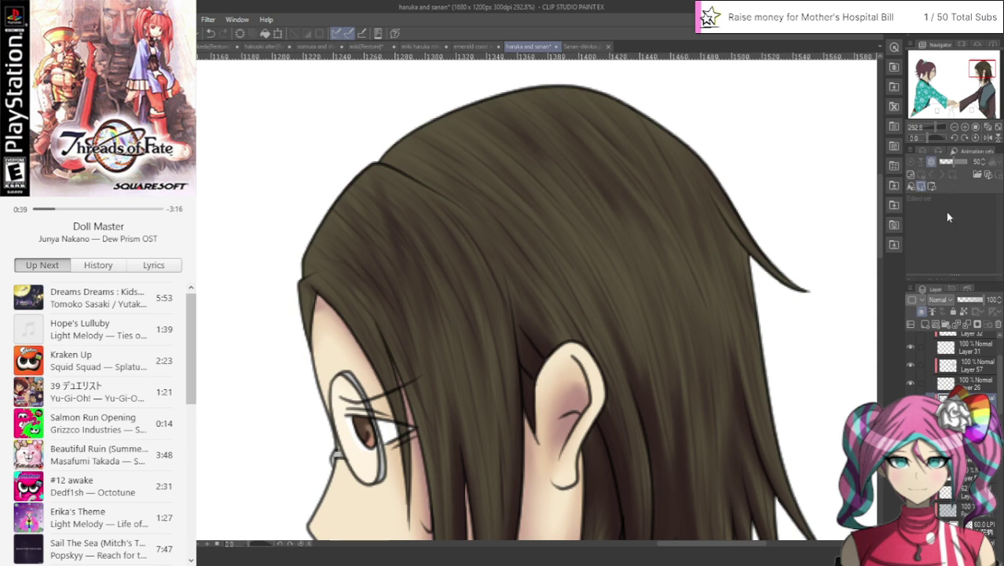
Step: Add a new clipped layer above the hair shading and paint thin strands along the side lock in front of the ear
click(924, 324)
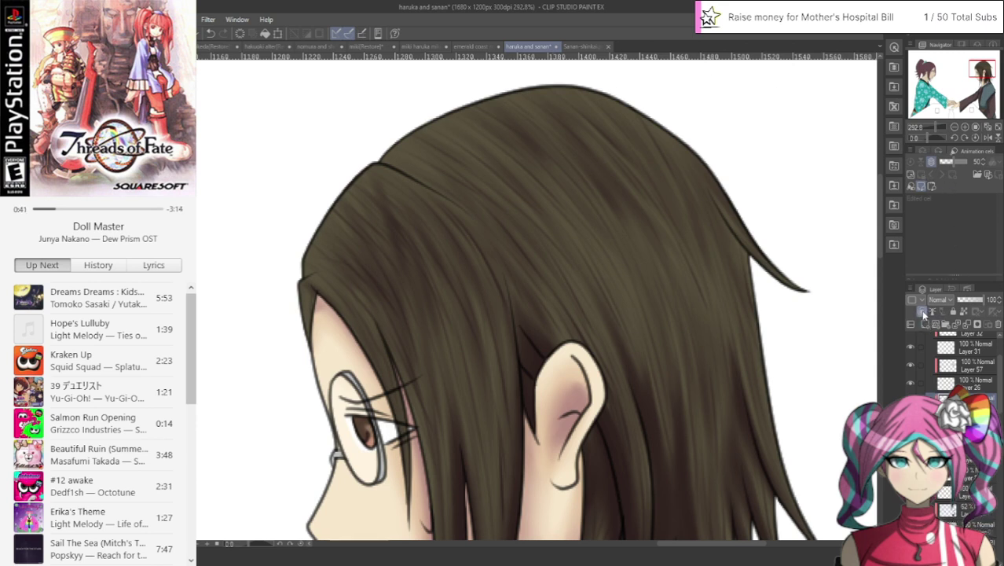
scroll(882, 260, down, 3)
scroll(884, 267, down, 3)
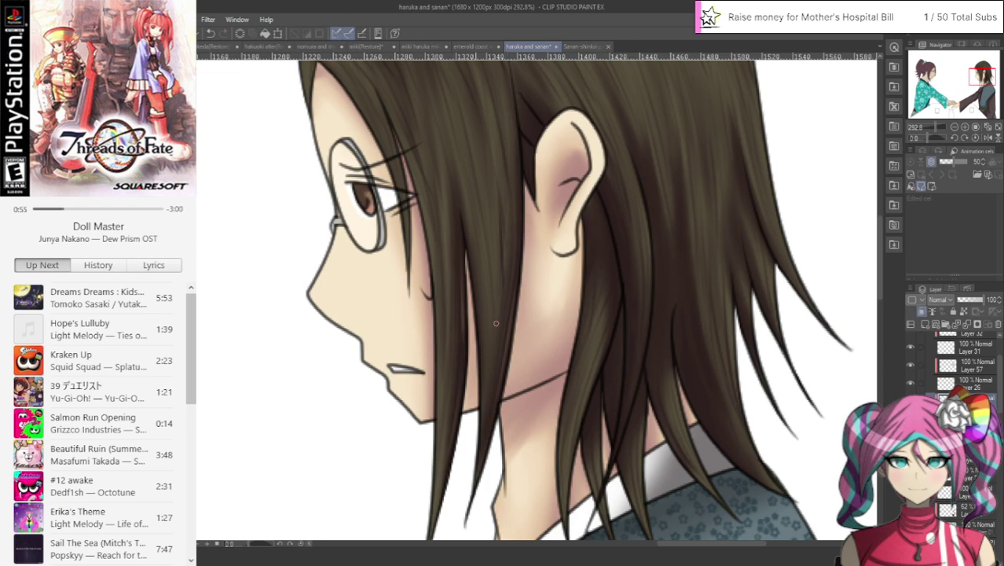
drag(496, 202, 495, 298)
Step: Paint thin lighter strands through the front hair, above the ear and across the crown, undoing the stroke that does not fit
drag(946, 80, 979, 71)
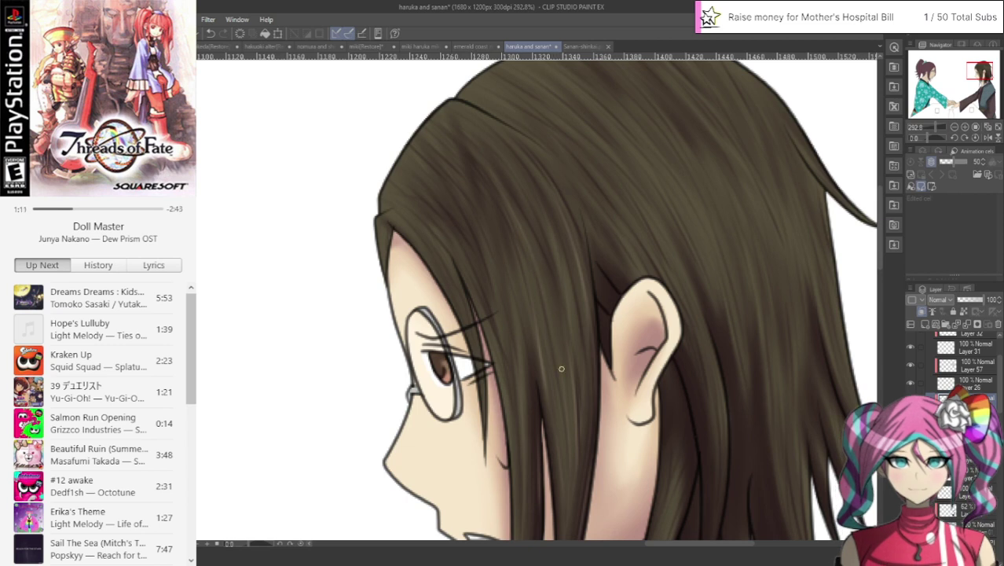
drag(538, 279, 509, 201)
click(210, 33)
drag(423, 174, 495, 319)
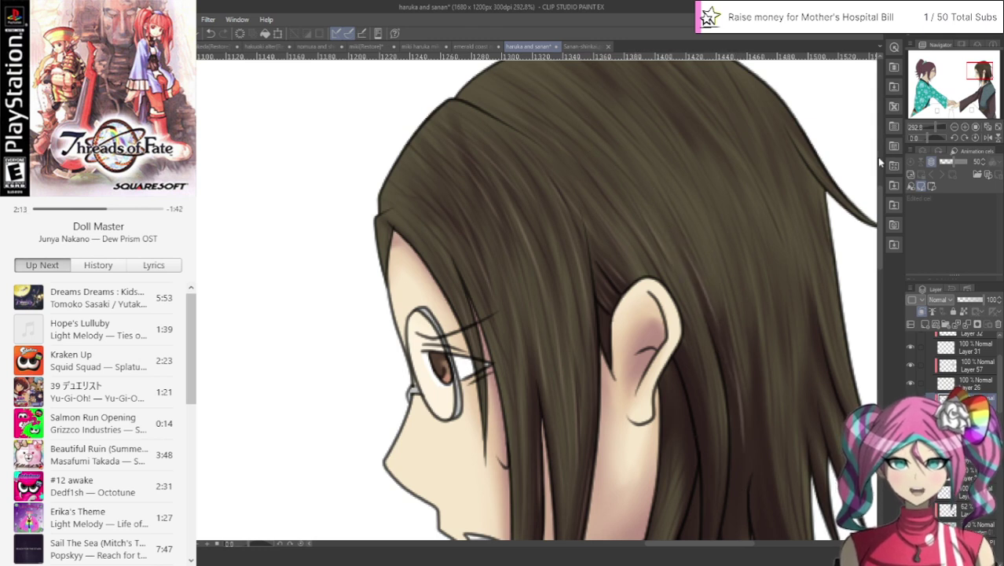
drag(980, 71, 980, 69)
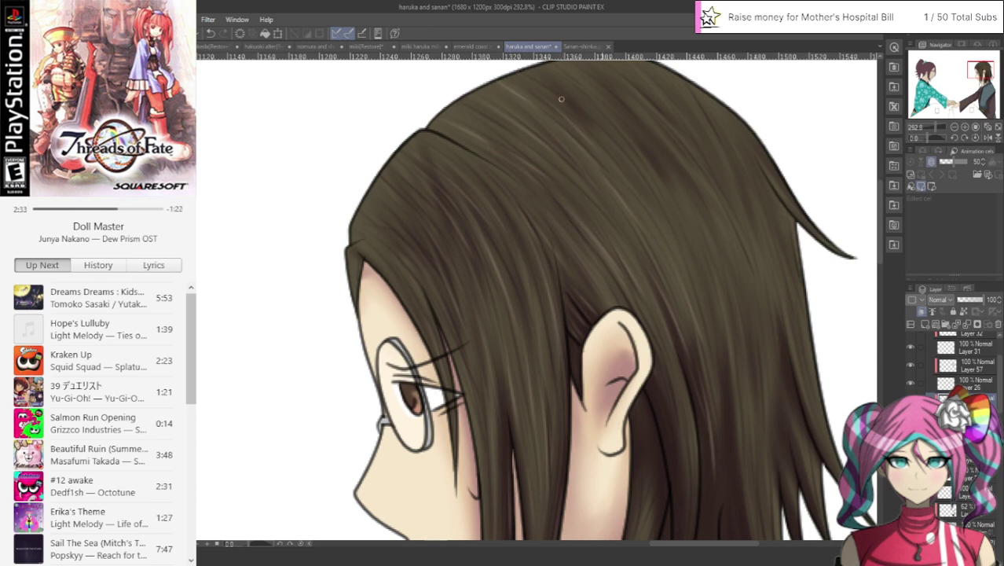
Step: Undo the stray guide line across the head and reselect the hair highlight layer
key(ctrl+z)
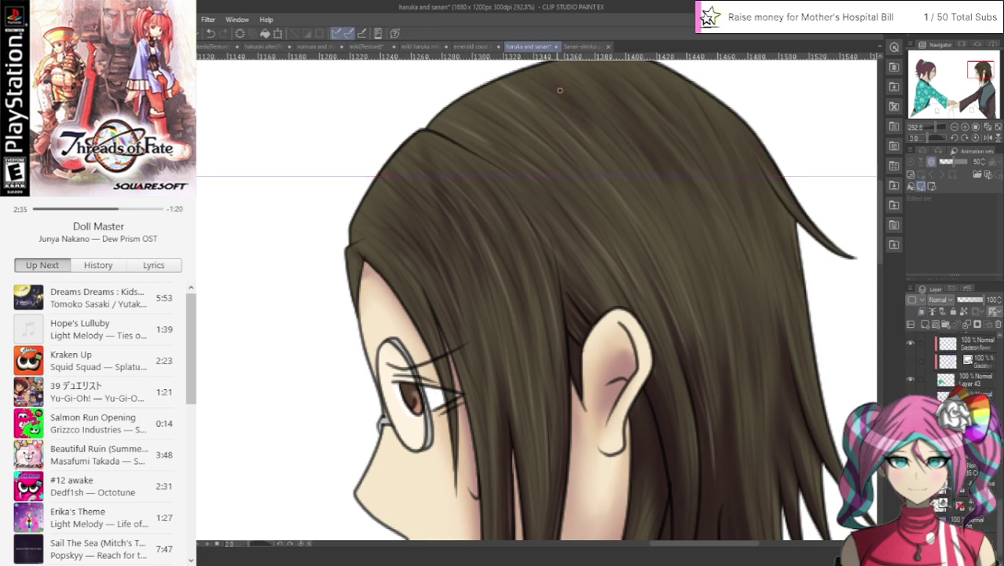
click(210, 33)
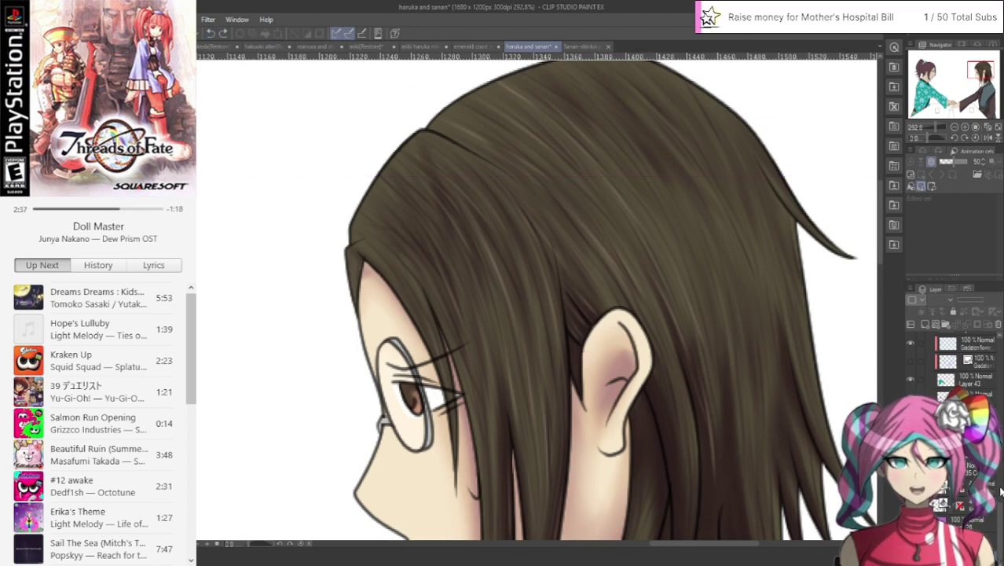
scroll(950, 369, down, 3)
scroll(971, 367, up, 6)
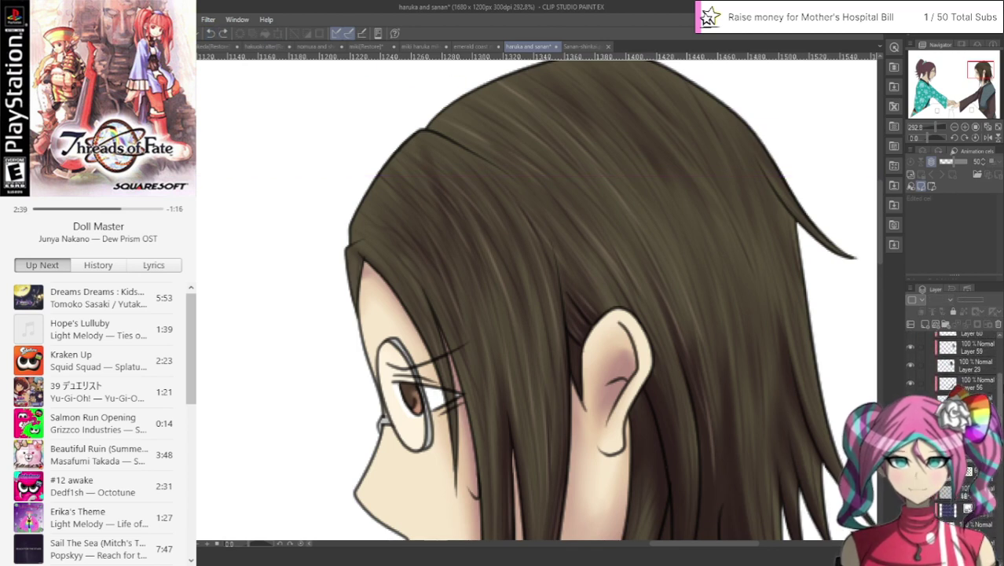
click(974, 390)
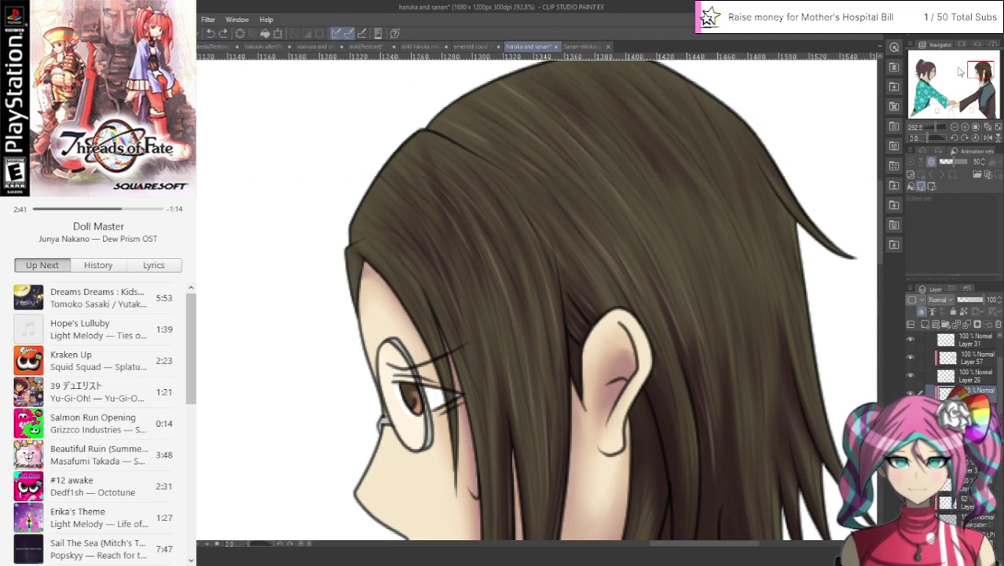
drag(959, 72, 985, 68)
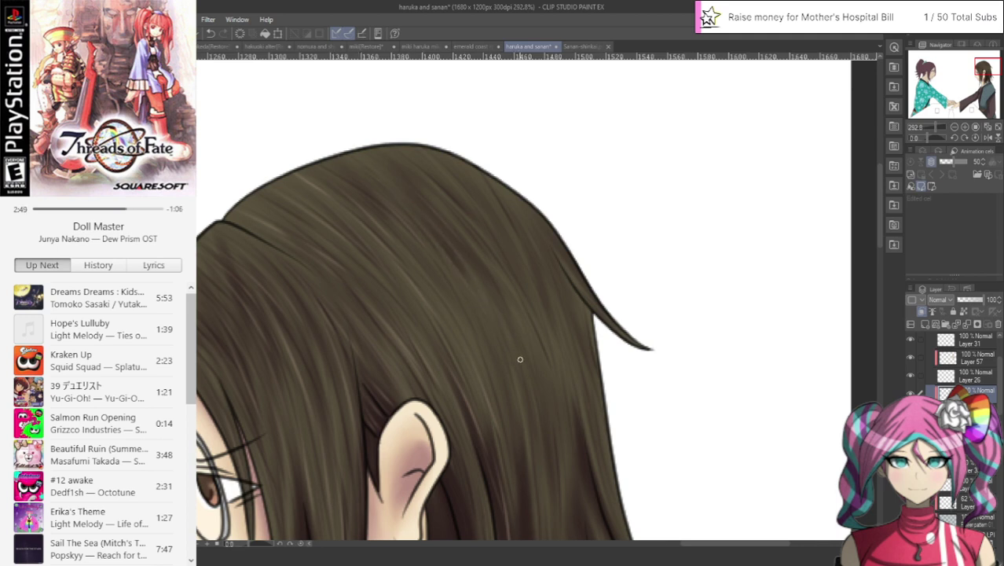
drag(405, 159, 479, 250)
click(211, 33)
drag(379, 149, 449, 226)
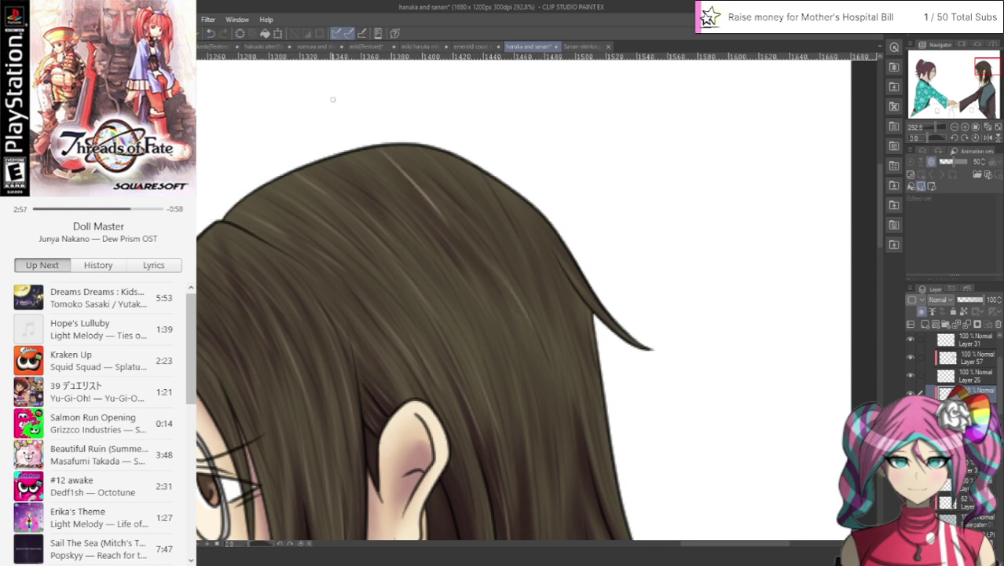
click(210, 33)
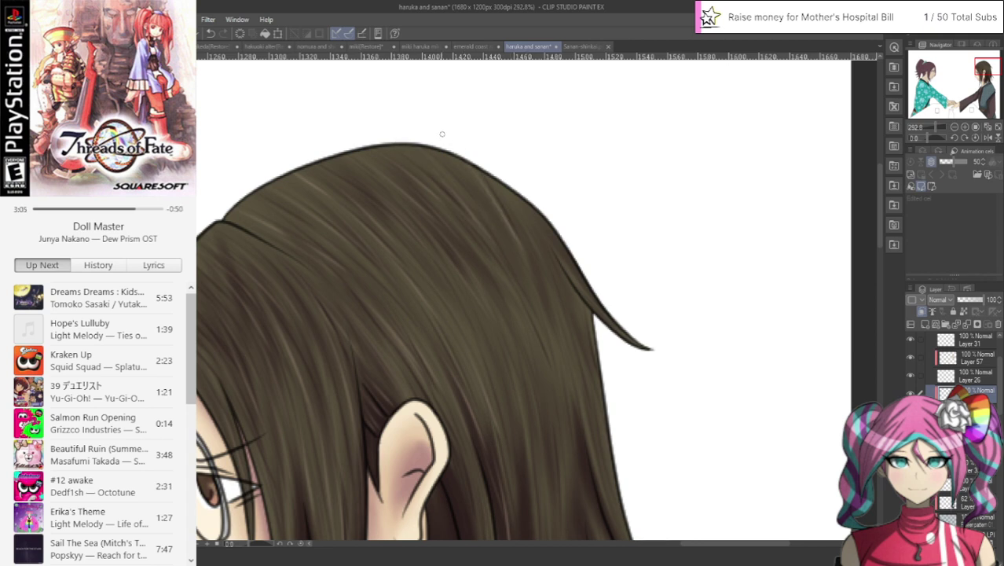
Step: Paint fine light strands down the back of the head and short highlight strokes at the top of the crown
drag(503, 238, 551, 329)
drag(513, 207, 589, 402)
drag(535, 216, 597, 401)
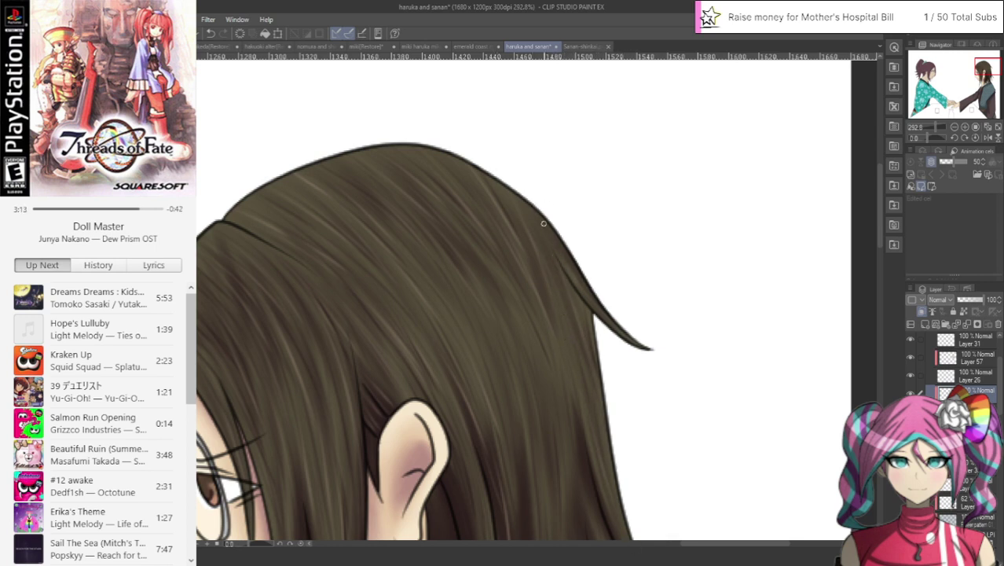
drag(544, 223, 605, 314)
drag(378, 147, 407, 167)
drag(332, 164, 369, 193)
Step: Paint light strands through the hair behind the ear and along its outer back edge, undoing the last stroke
drag(982, 68, 983, 72)
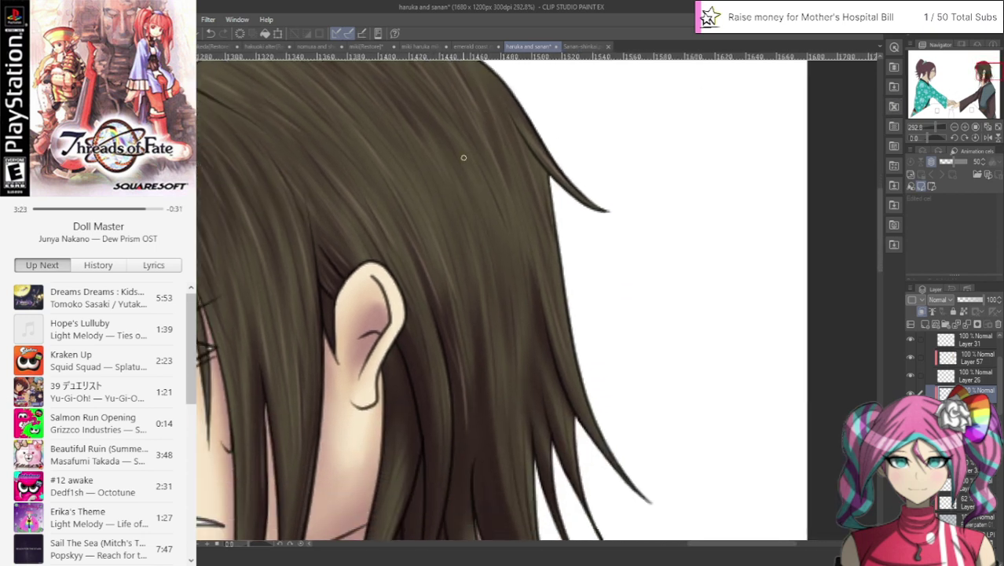
drag(478, 189, 514, 293)
drag(562, 334, 592, 416)
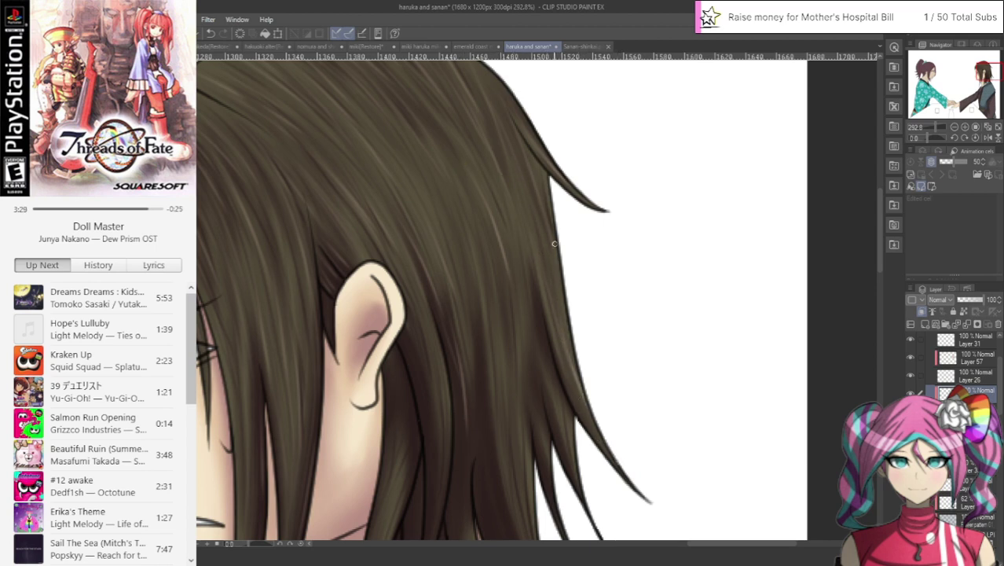
drag(554, 245, 592, 403)
drag(557, 274, 607, 437)
click(209, 33)
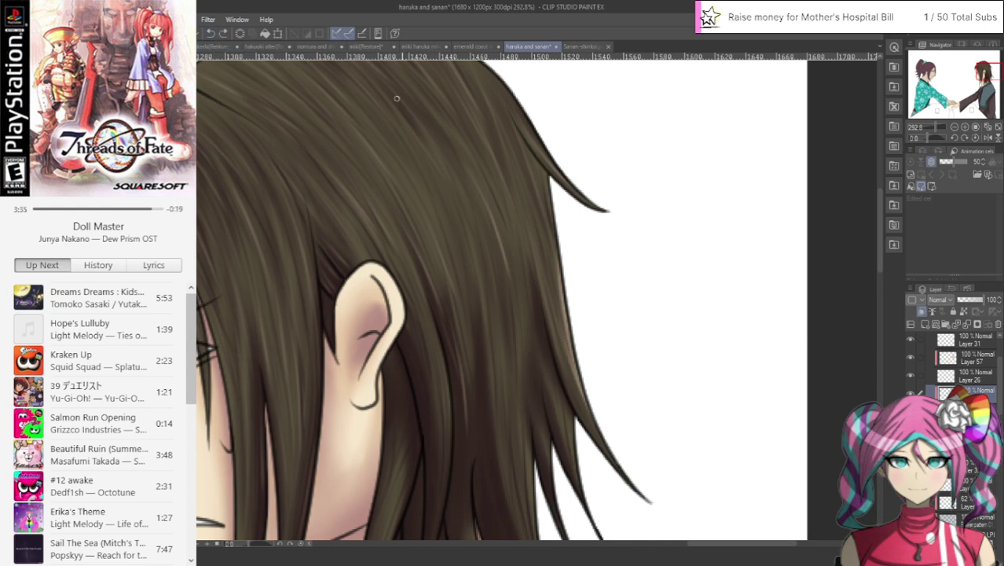
Step: Add thin highlight strands from the outer back edge into the flicked tips, undoing the stroke that does not fit
drag(547, 192, 569, 324)
drag(591, 413, 624, 473)
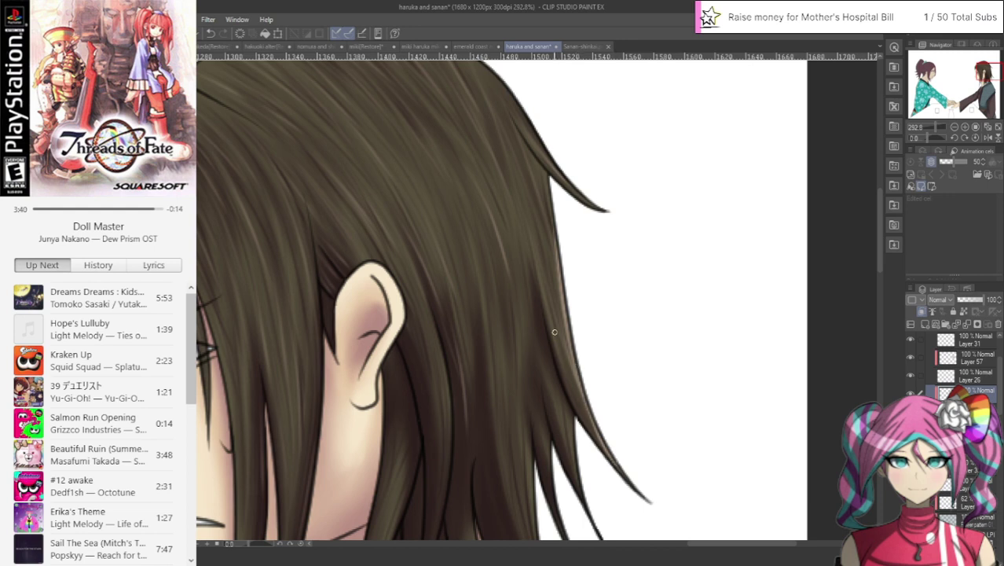
drag(545, 300, 602, 442)
drag(536, 306, 549, 397)
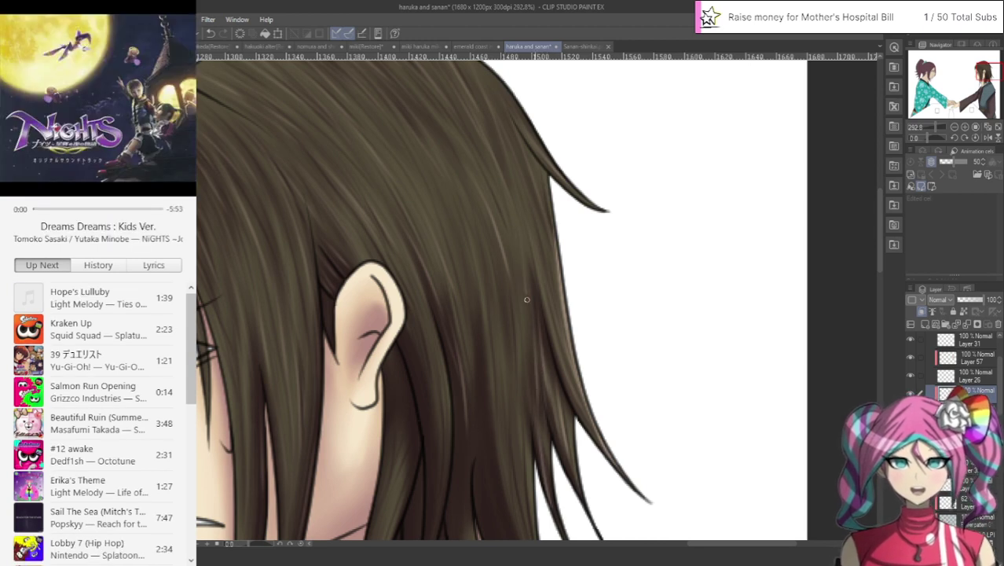
click(211, 33)
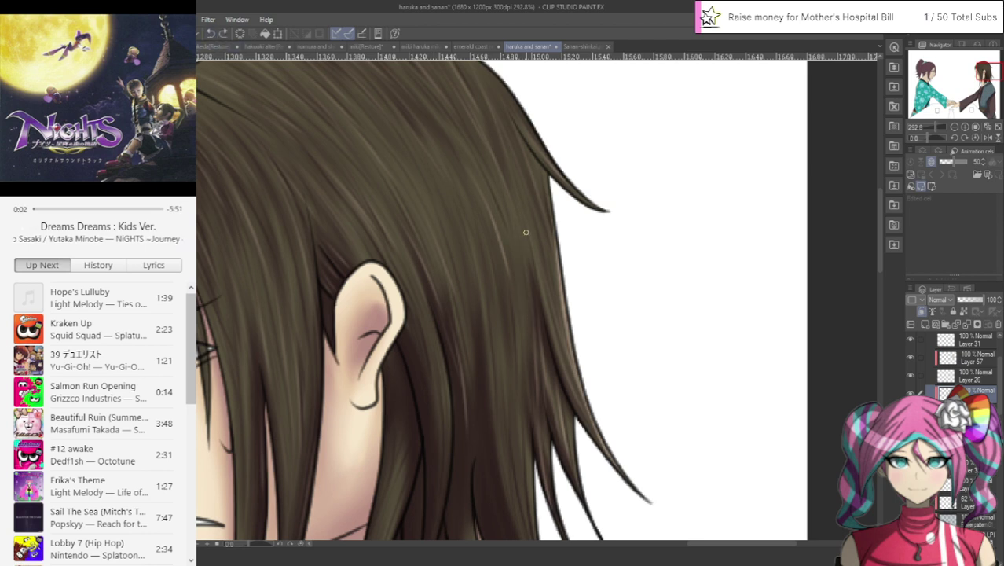
Step: Paint long, thin light strands down the middle of the back hair behind the ear
drag(503, 201, 526, 379)
drag(517, 253, 528, 345)
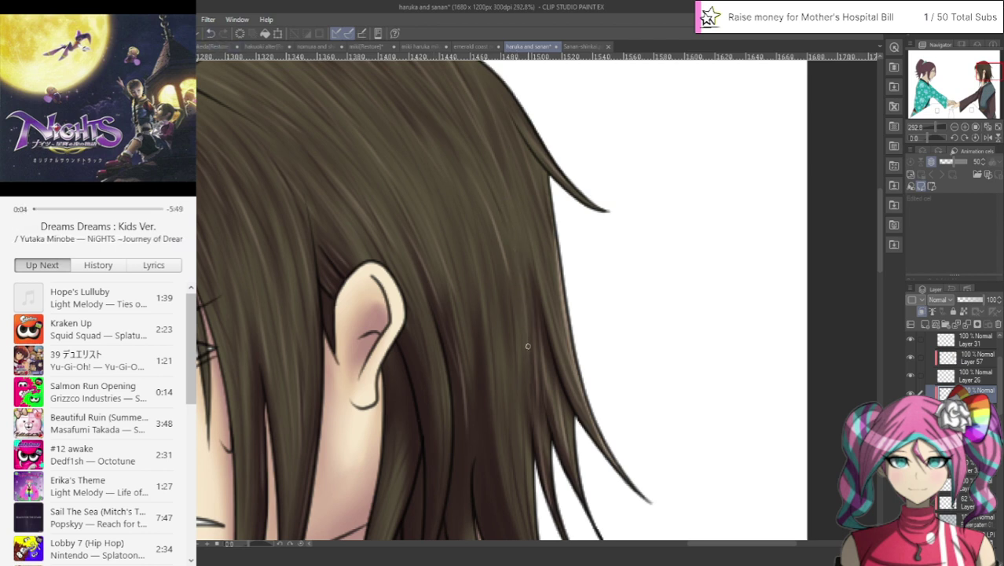
drag(520, 208, 533, 363)
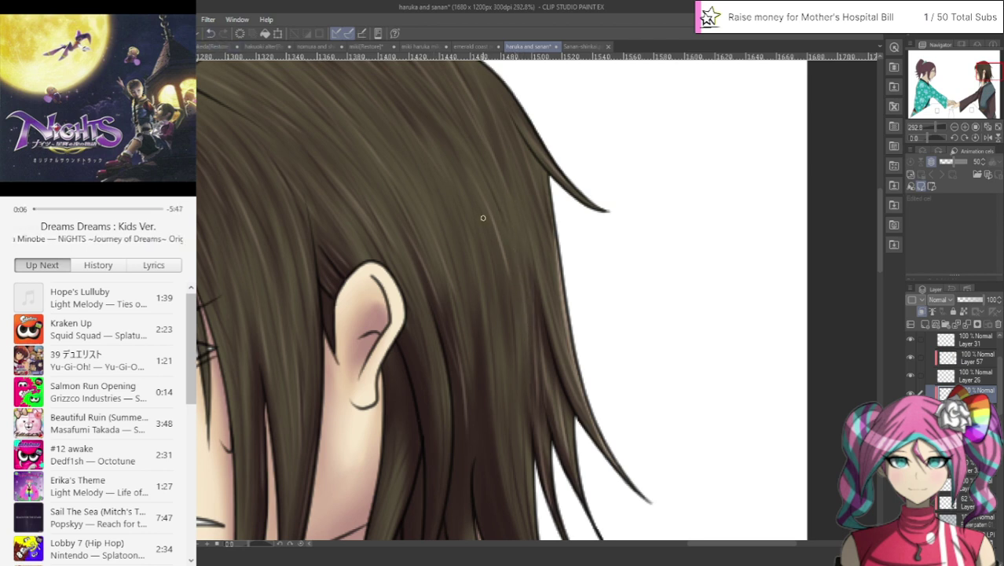
drag(503, 298, 498, 438)
drag(465, 206, 505, 442)
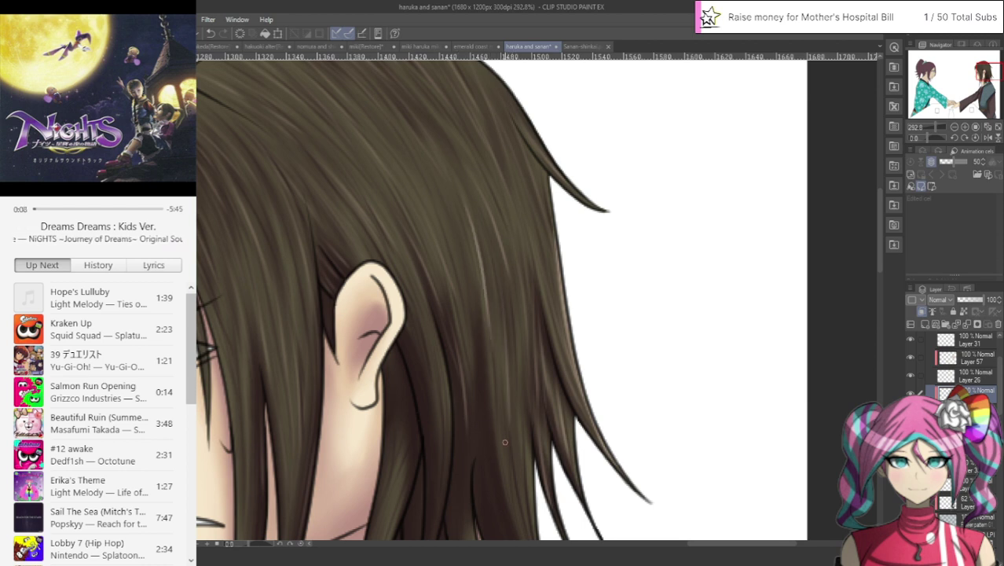
Step: Paint light strands through the lower back locks hanging over the collar, undoing the misplaced stroke
scroll(503, 188, down, 4)
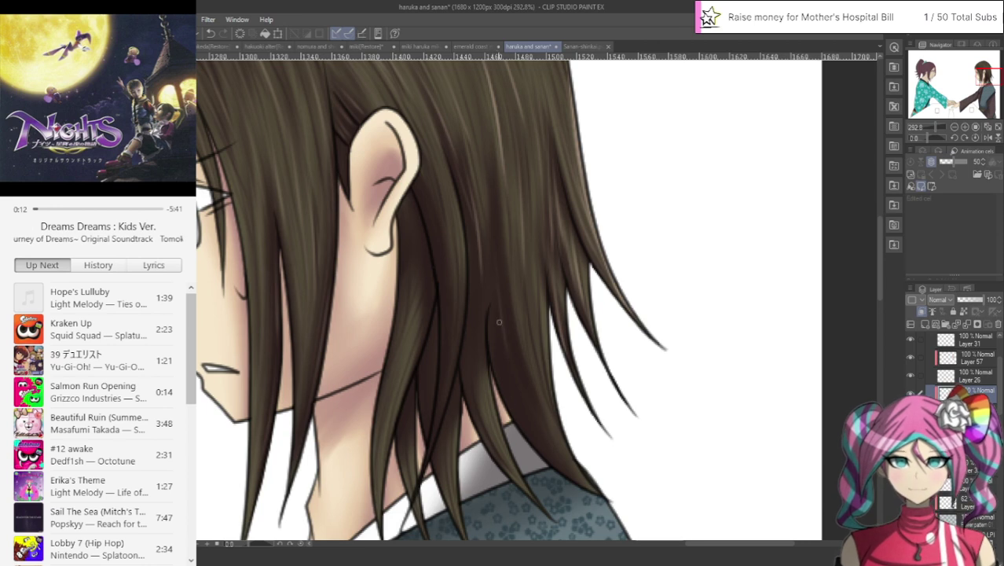
drag(496, 292, 536, 432)
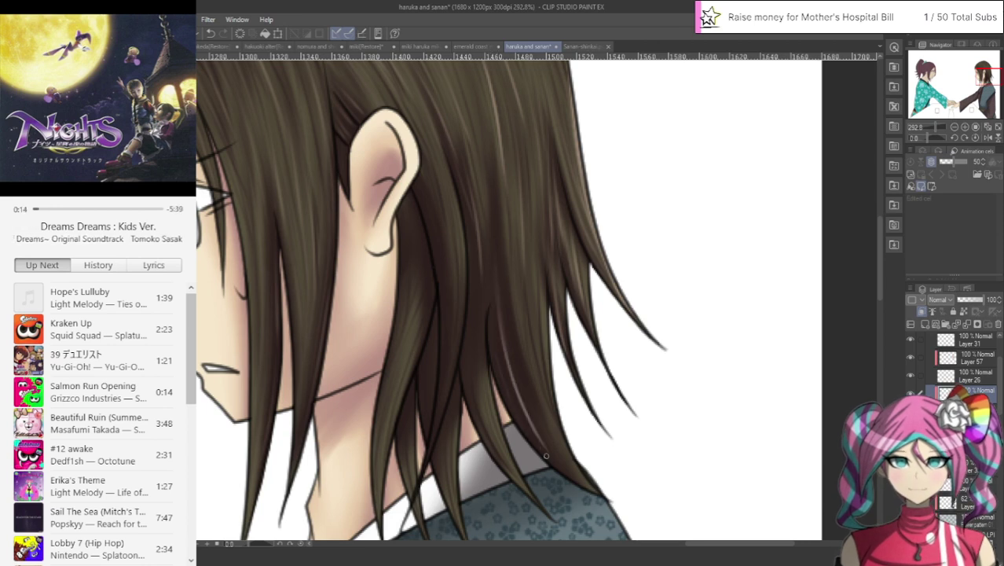
drag(507, 314, 567, 467)
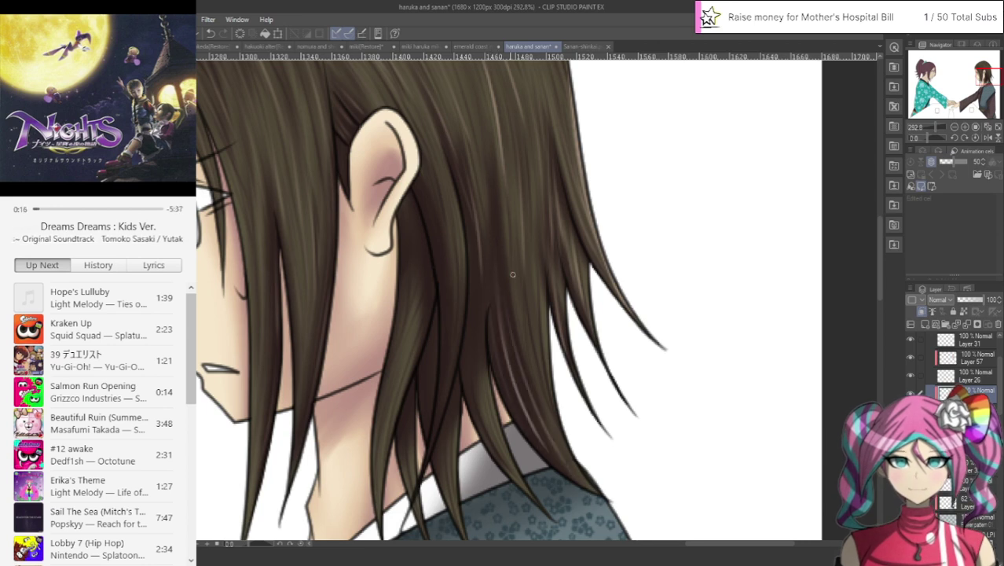
drag(529, 302, 554, 430)
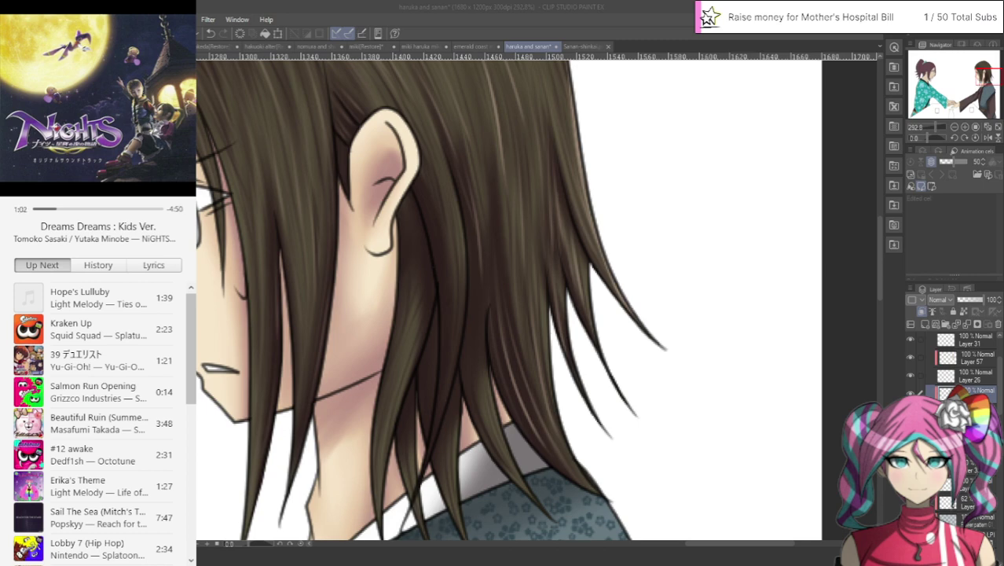
click(260, 479)
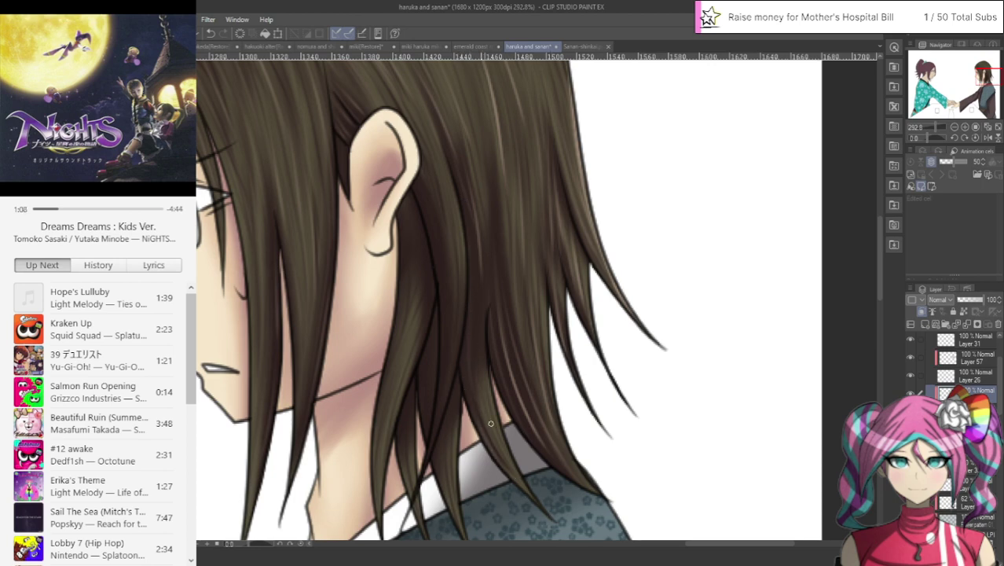
mouse_move(491, 424)
mouse_down()
mouse_move(477, 240)
mouse_move(472, 321)
mouse_up()
click(211, 33)
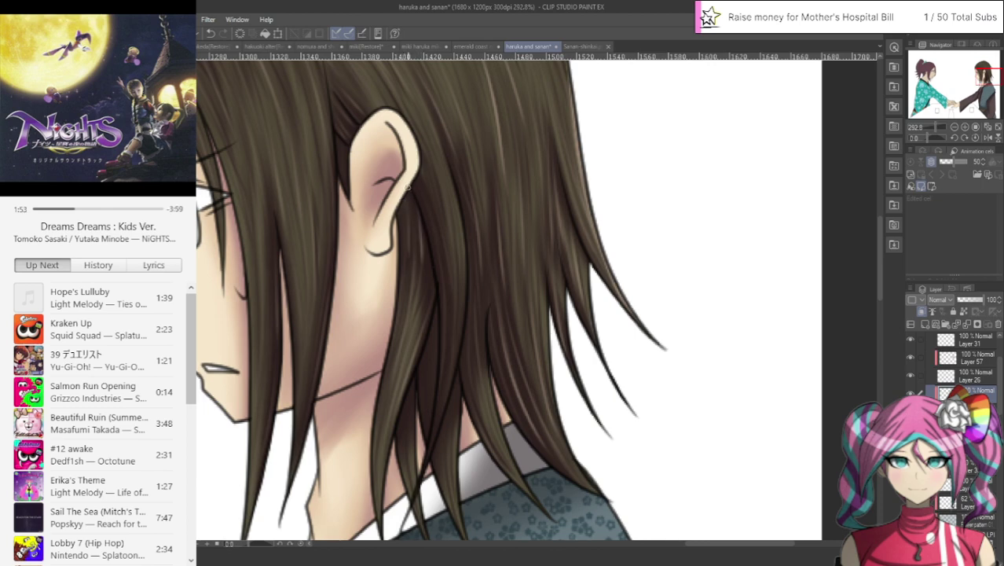
Step: Paint fine light strands in the dark locks below the ear and down to their tips over the neck and collar
drag(429, 275, 421, 316)
drag(969, 70, 982, 82)
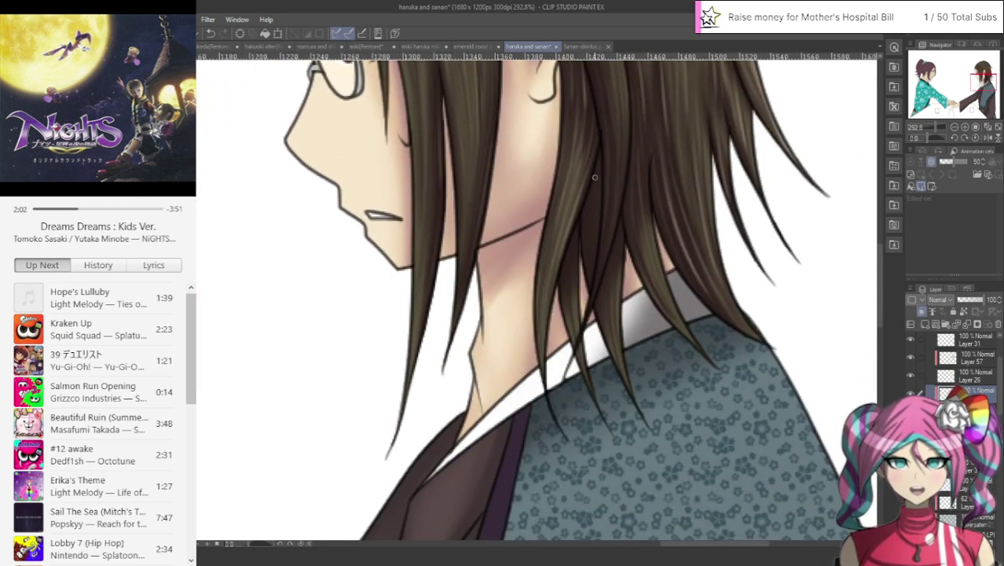
drag(590, 201, 590, 261)
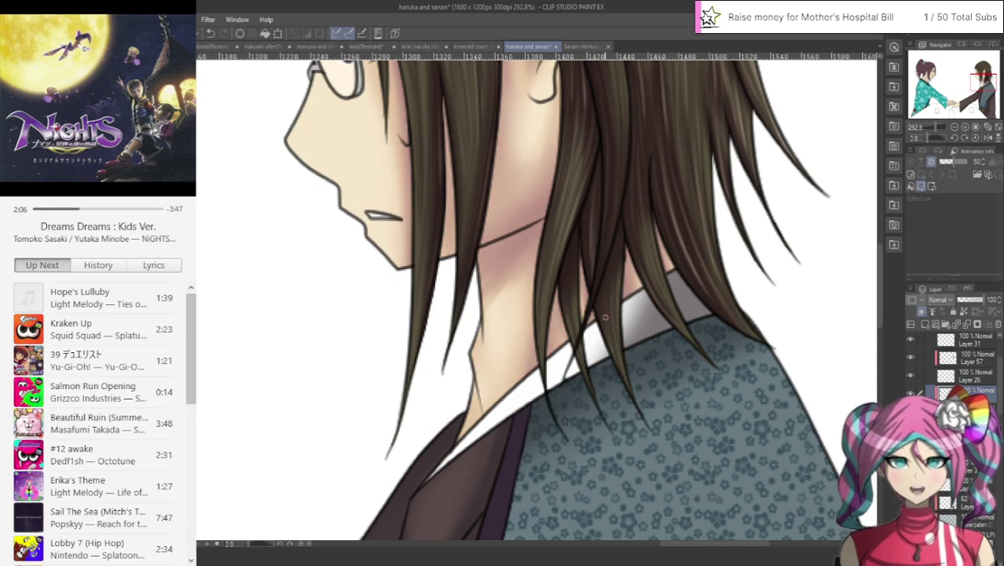
drag(599, 285, 607, 329)
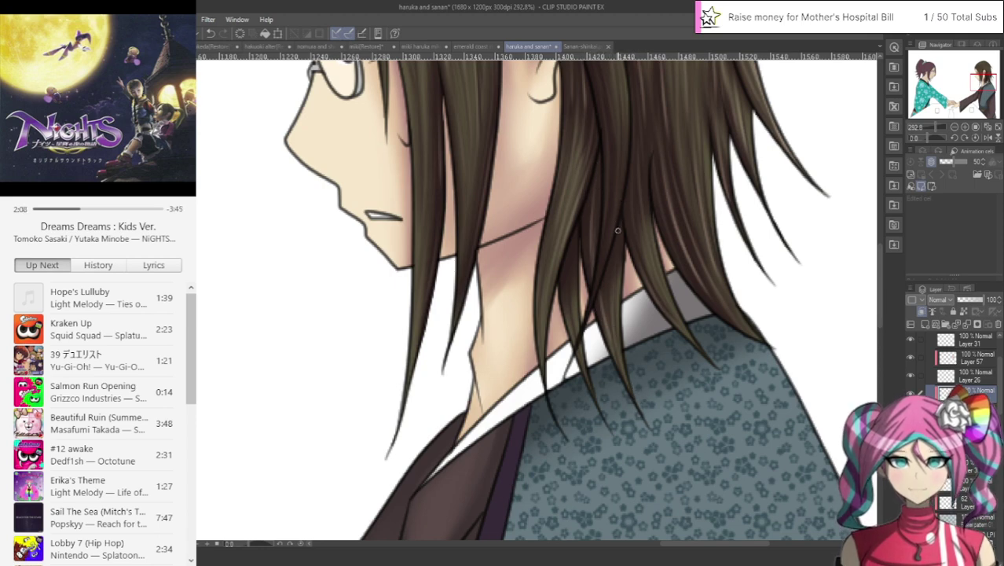
drag(617, 262, 618, 322)
drag(611, 252, 606, 349)
drag(568, 272, 570, 331)
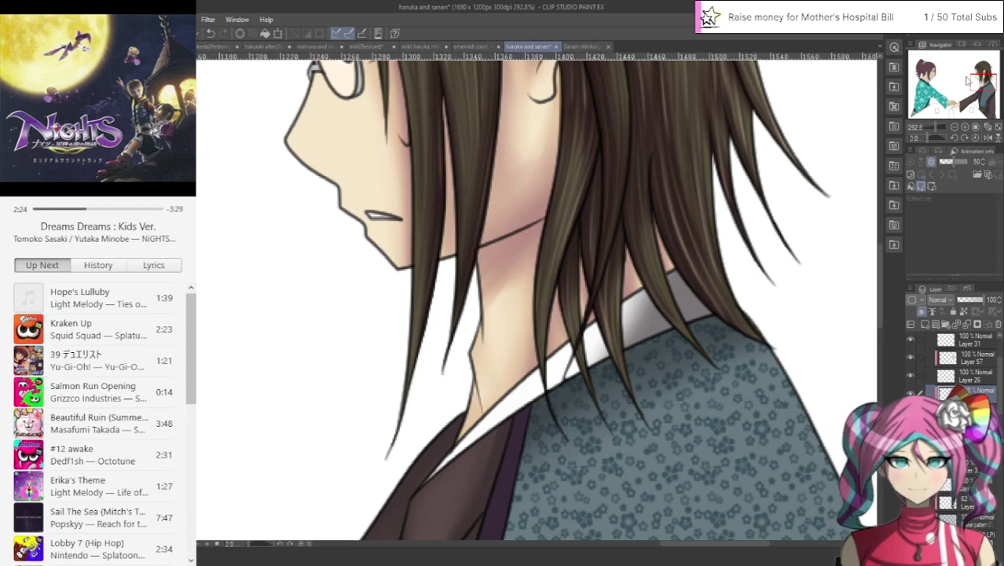
drag(982, 82, 984, 75)
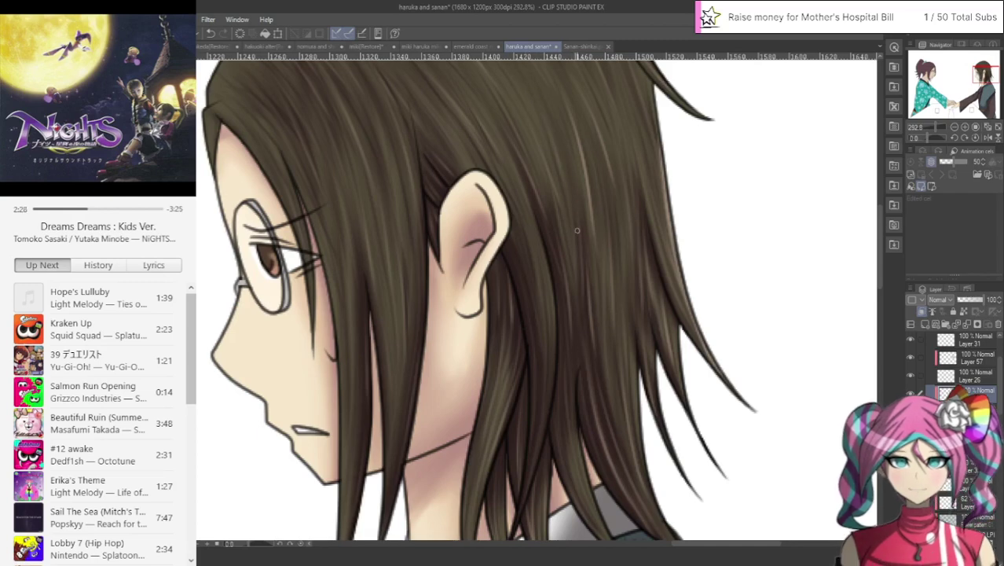
drag(984, 75, 985, 68)
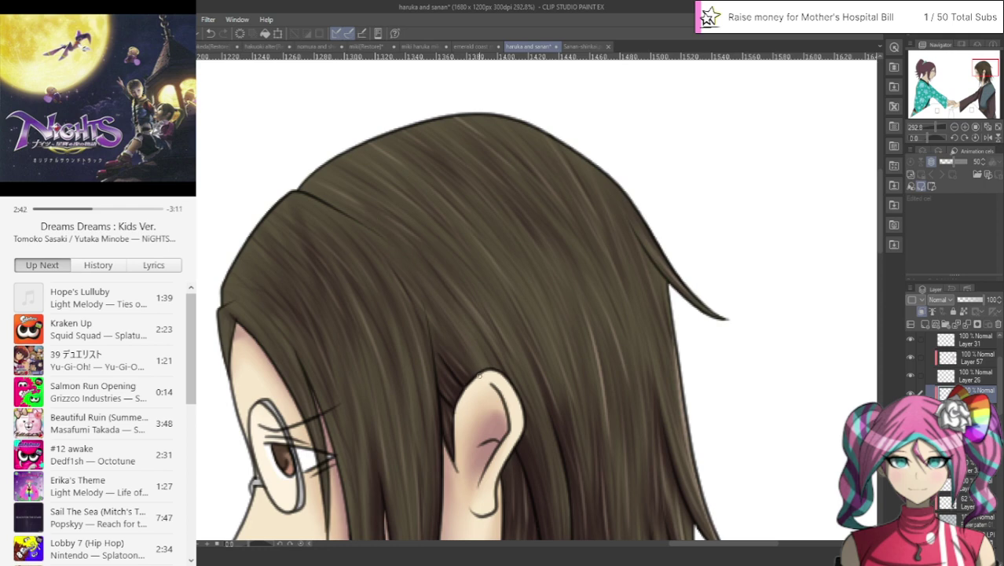
scroll(416, 333, down, 3)
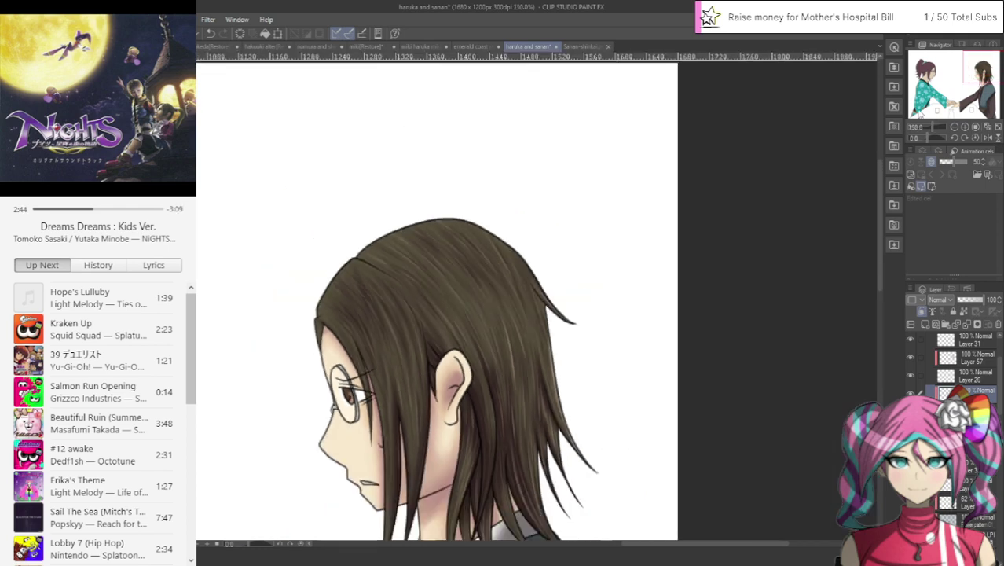
drag(975, 70, 966, 87)
scroll(684, 279, down, 3)
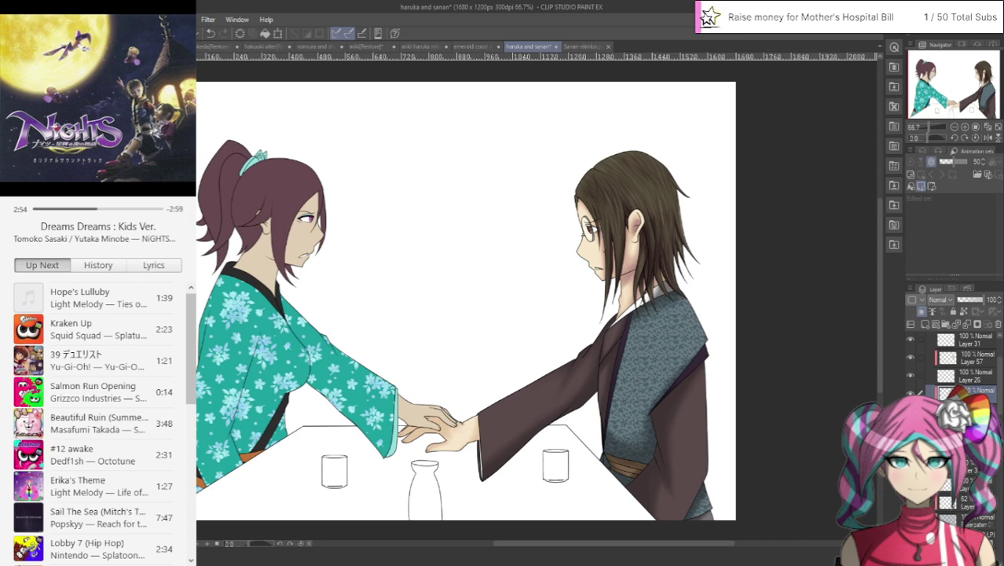
Step: Select Layer 57 and shade the long-haired character's far fingers beneath the other character's hand in reddish brown
scroll(313, 469, up, 2)
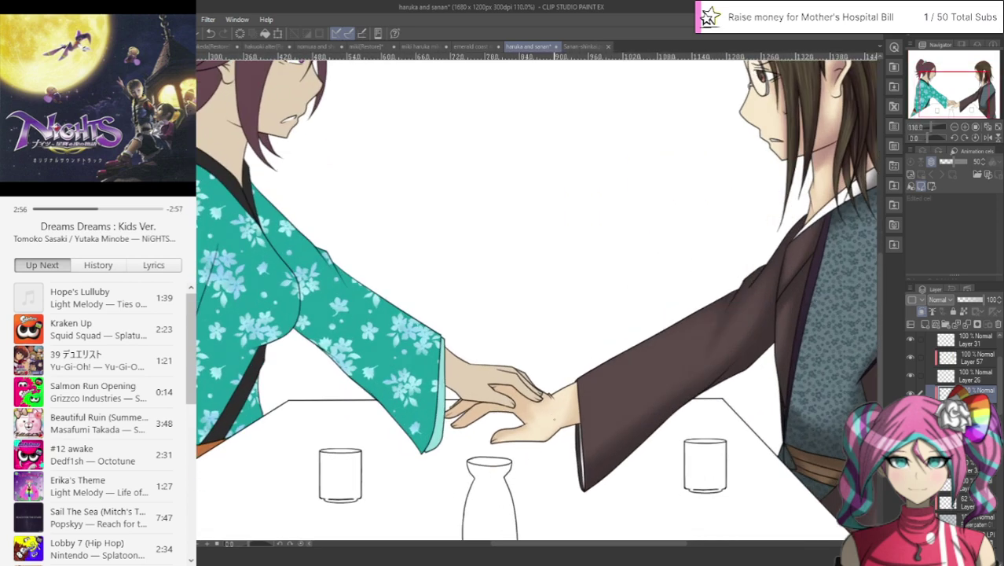
ctrl+shift+click(526, 399)
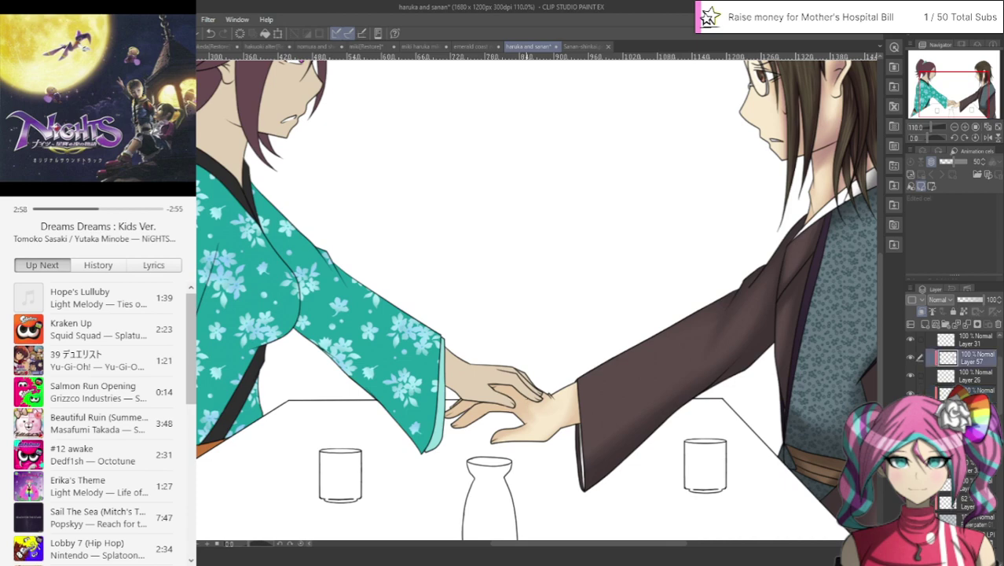
scroll(569, 404, up, 2)
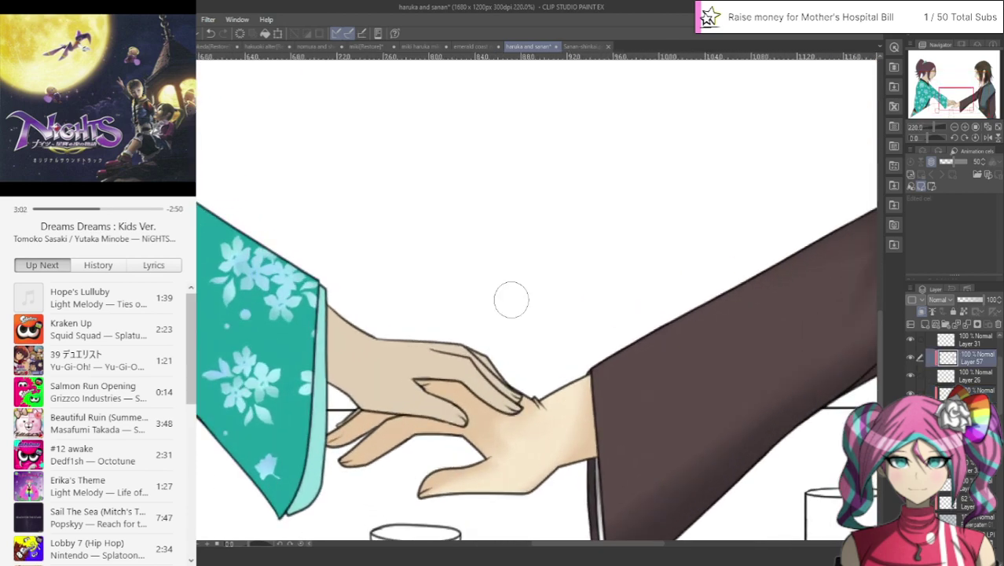
mouse_move(340, 426)
mouse_down()
mouse_move(362, 415)
mouse_move(329, 434)
mouse_move(368, 408)
mouse_move(327, 426)
mouse_move(383, 409)
mouse_move(354, 419)
mouse_move(417, 406)
mouse_move(348, 416)
mouse_move(467, 415)
mouse_up()
mouse_move(376, 411)
mouse_down()
mouse_move(462, 421)
mouse_move(454, 431)
mouse_move(345, 435)
mouse_move(392, 407)
mouse_up()
drag(337, 432, 390, 413)
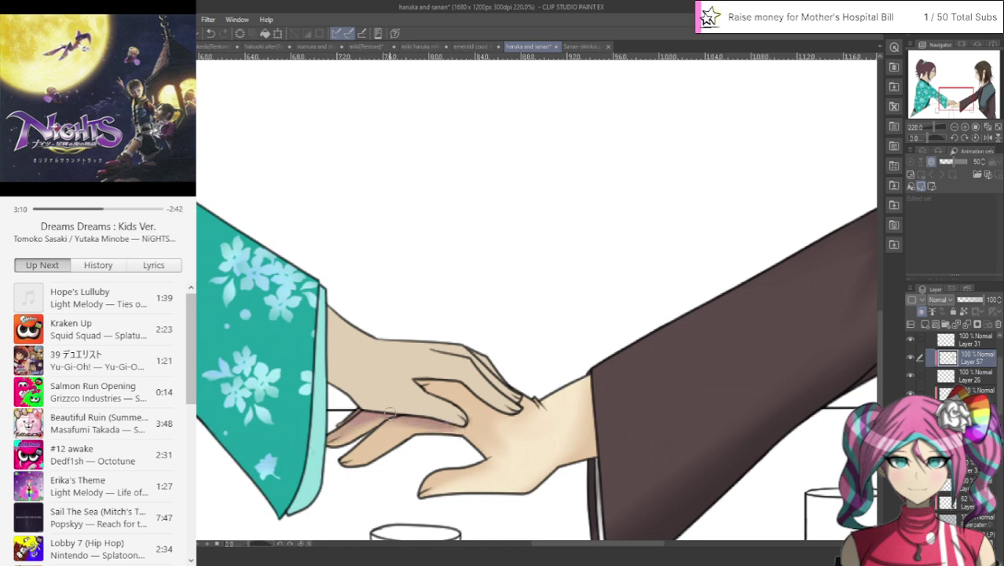
mouse_move(320, 439)
mouse_down()
mouse_move(366, 411)
mouse_move(331, 430)
mouse_move(372, 419)
mouse_up()
Step: Shade the long-haired character's hand around the other character's overlapping fingers and the wrist beside the sleeve cuff
mouse_move(440, 430)
mouse_down()
mouse_move(462, 410)
mouse_move(408, 383)
mouse_move(469, 420)
mouse_move(421, 381)
mouse_move(499, 398)
mouse_move(489, 407)
mouse_move(516, 417)
mouse_move(437, 383)
mouse_move(471, 397)
mouse_move(445, 402)
mouse_move(512, 413)
mouse_move(491, 410)
mouse_move(521, 400)
mouse_up()
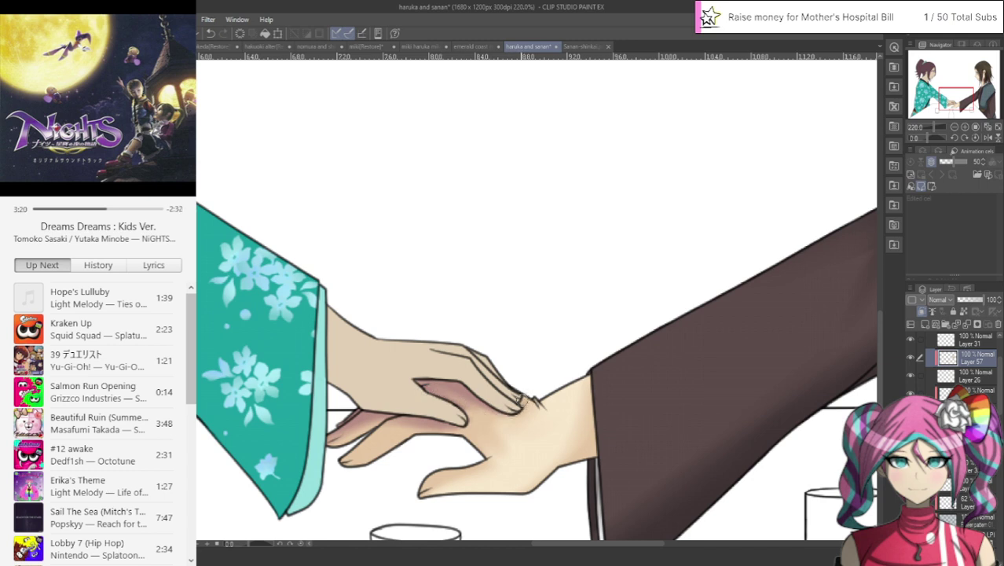
mouse_move(589, 369)
mouse_down()
mouse_move(593, 447)
mouse_move(596, 415)
mouse_move(552, 486)
mouse_move(574, 452)
mouse_move(567, 465)
mouse_move(585, 387)
mouse_move(569, 464)
mouse_up()
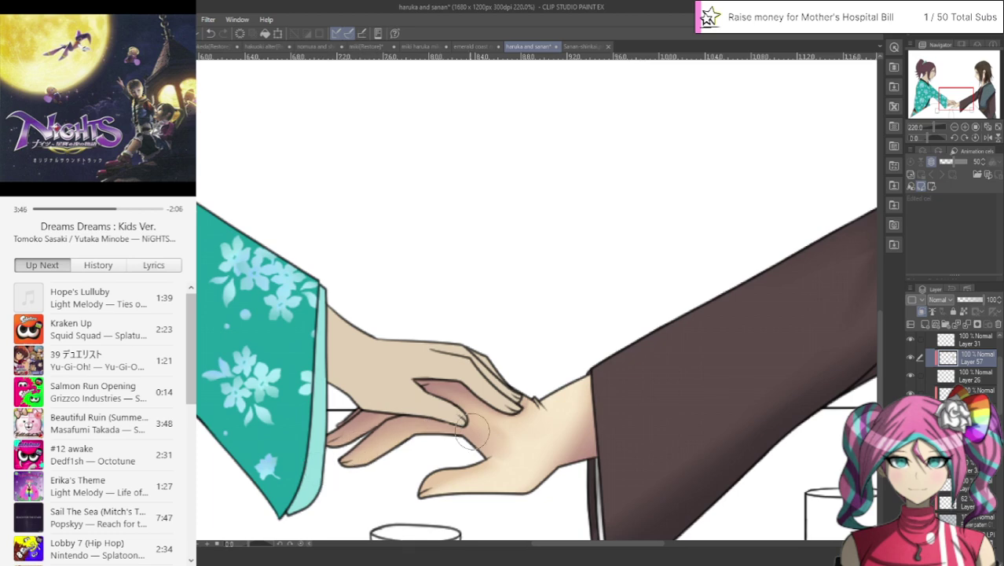
scroll(525, 360, down, 5)
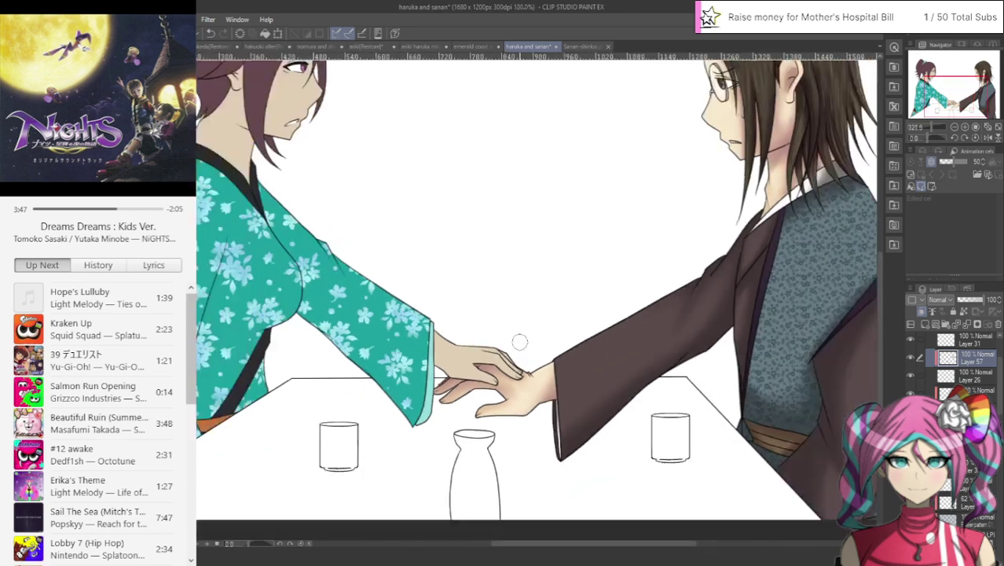
scroll(502, 373, up, 4)
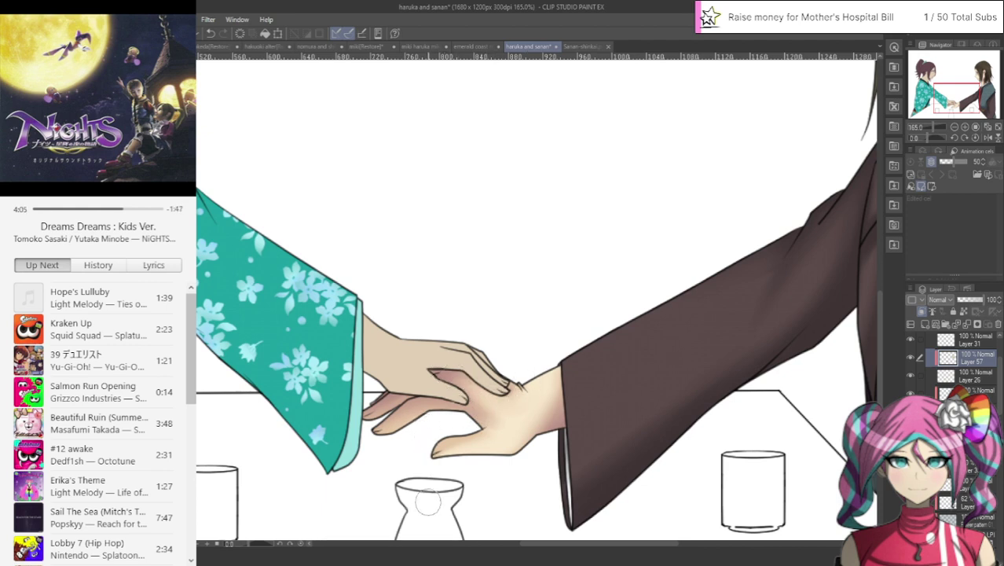
Step: Collapse Folder 6 after checking the hand shading, and save the haruka and sanan drawing
scroll(428, 500, down, 3)
scroll(438, 459, up, 4)
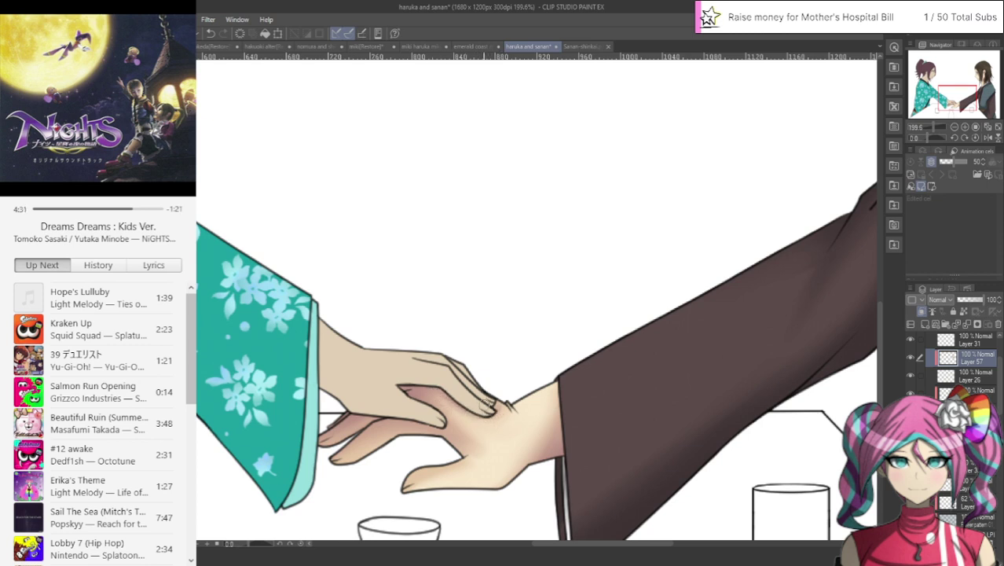
scroll(454, 436, down, 6)
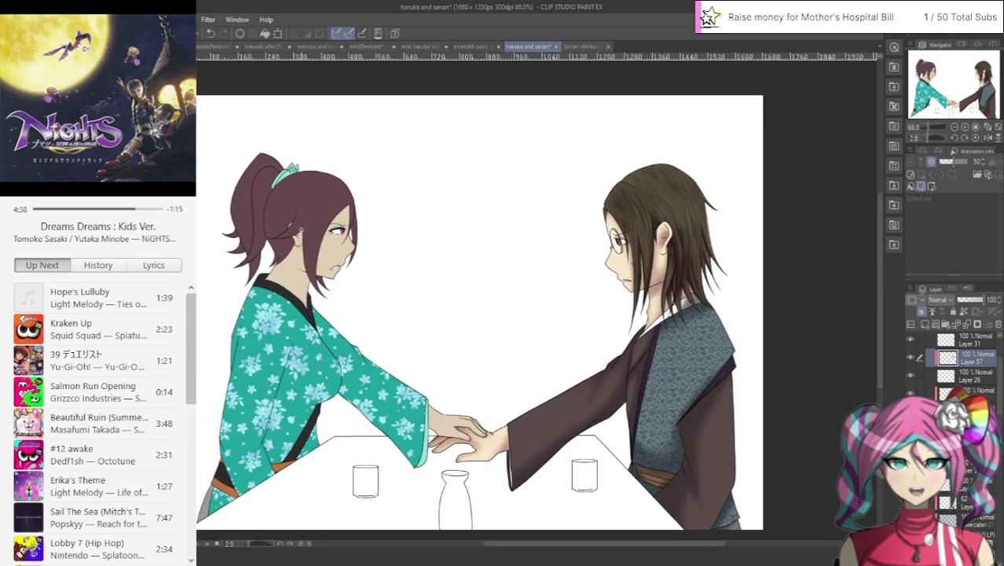
scroll(302, 283, up, 2)
scroll(951, 369, up, 2)
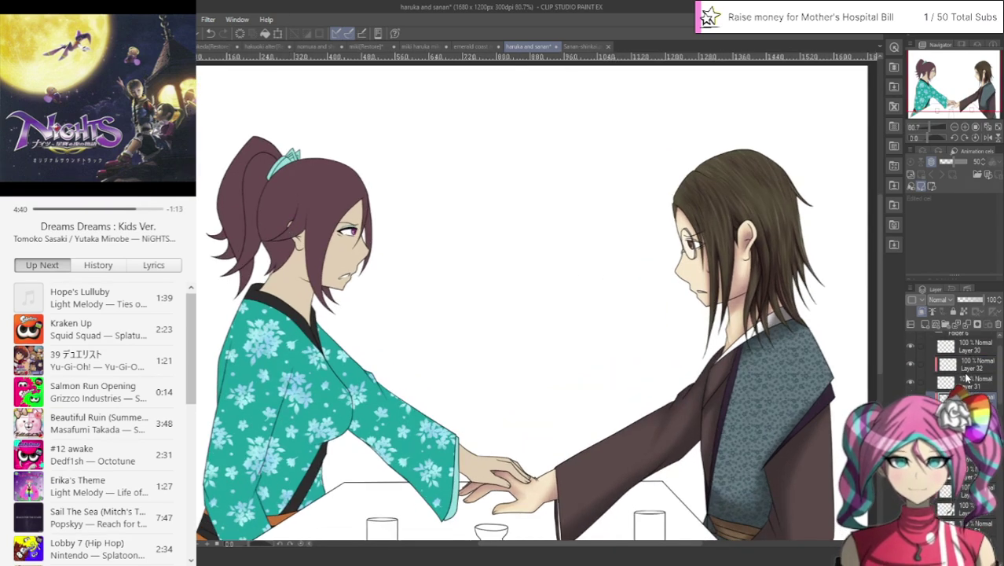
click(929, 358)
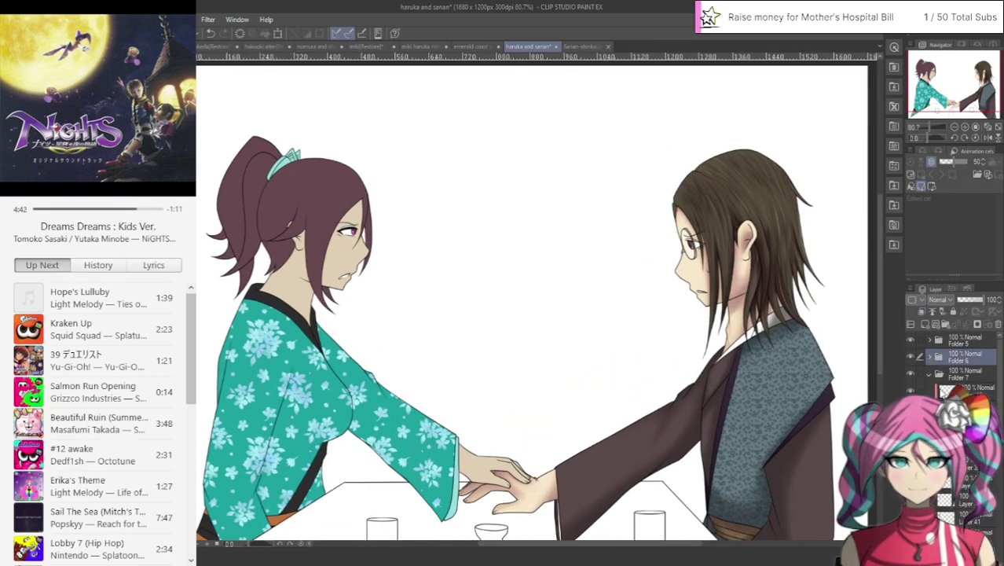
click(968, 390)
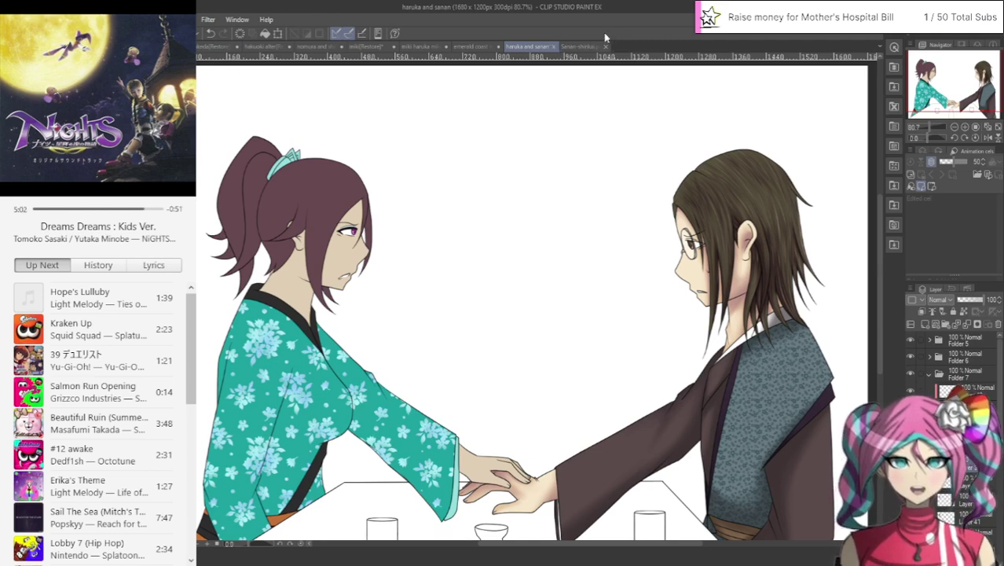
Step: Close the emerald coast main members.png document
scroll(463, 303, down, 4)
scroll(437, 304, up, 3)
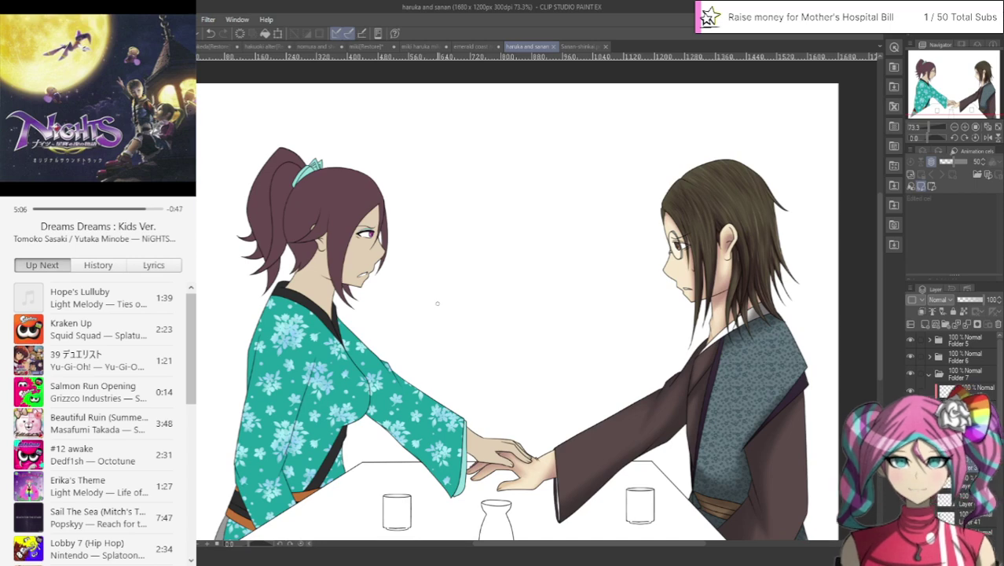
click(468, 47)
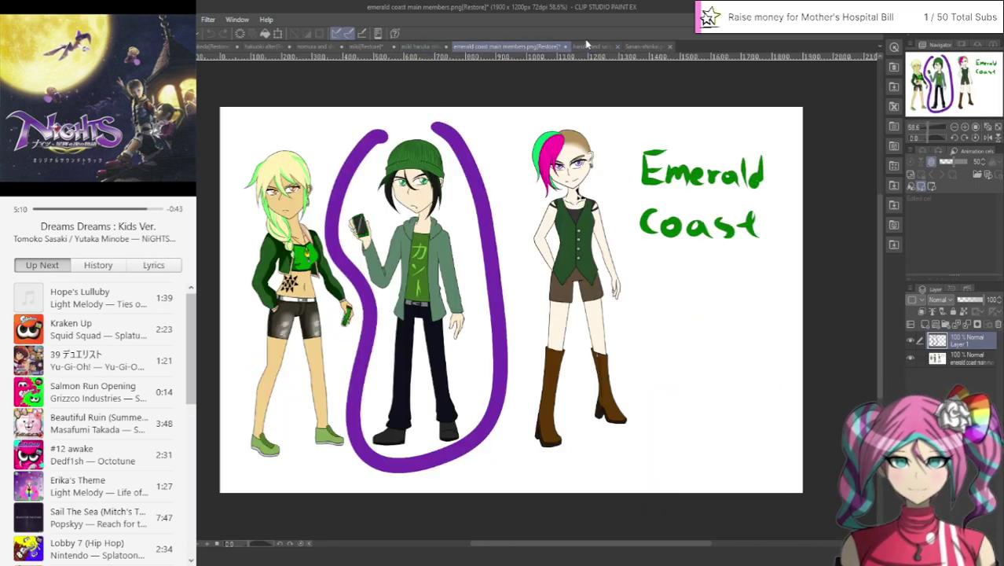
key(ctrl+w)
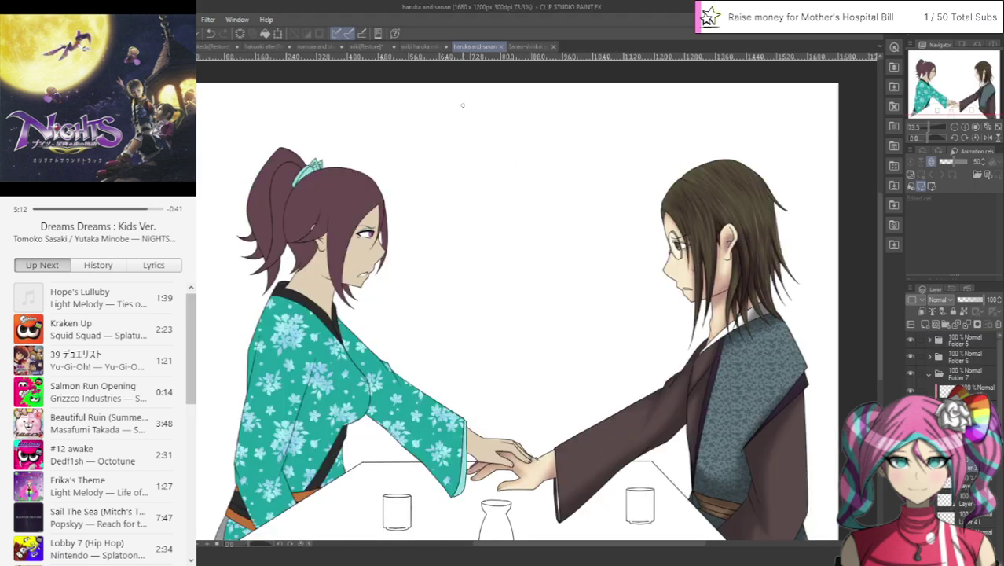
Step: Examine the seated woman's skin and hair shading in the miki haruka miki drawing, and return to haruka and sanan
click(427, 47)
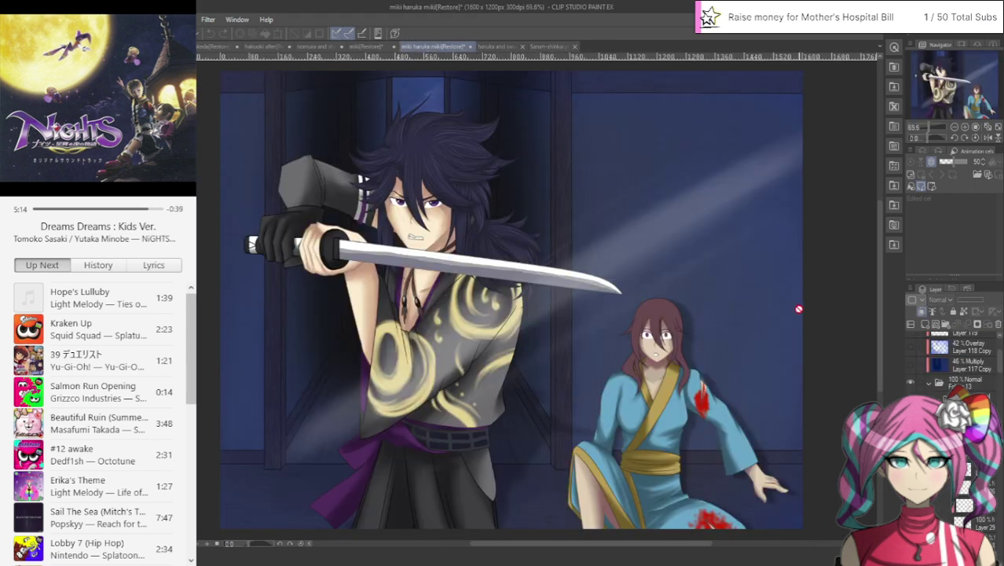
scroll(644, 321, up, 5)
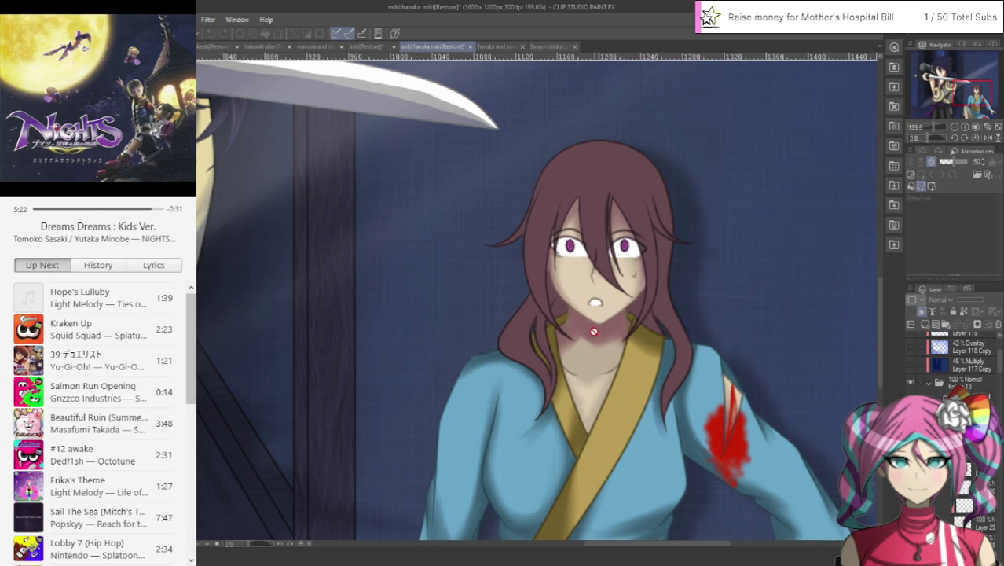
click(501, 46)
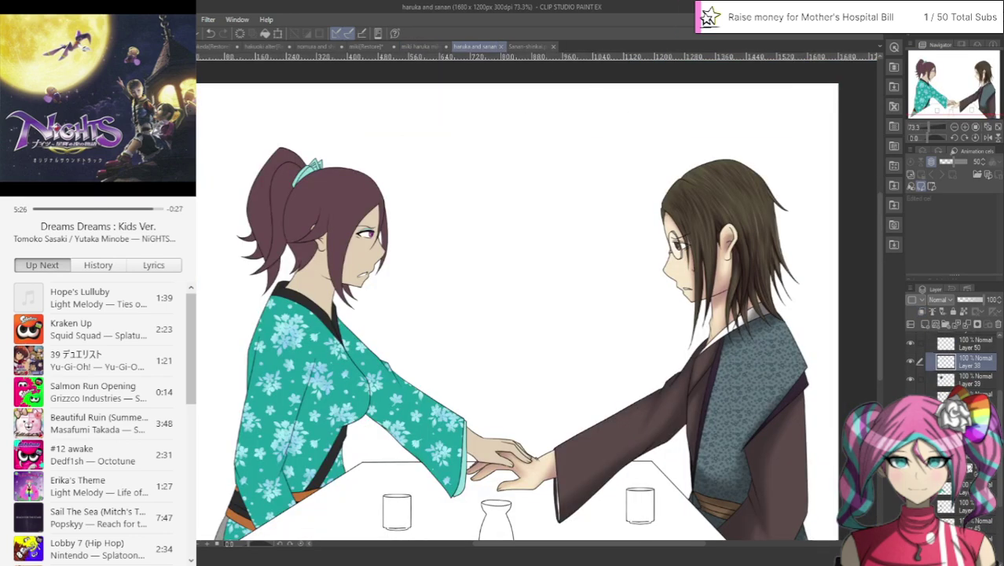
Step: Add a new layer directly above Layer 38 and clip it to the layer below
scroll(197, 278, up, 3)
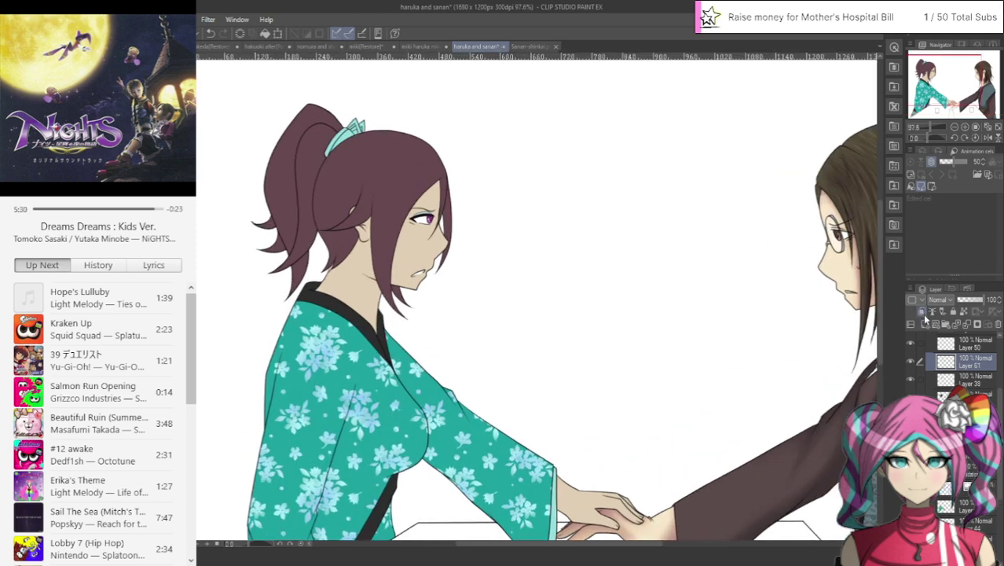
click(922, 312)
scroll(367, 299, up, 2)
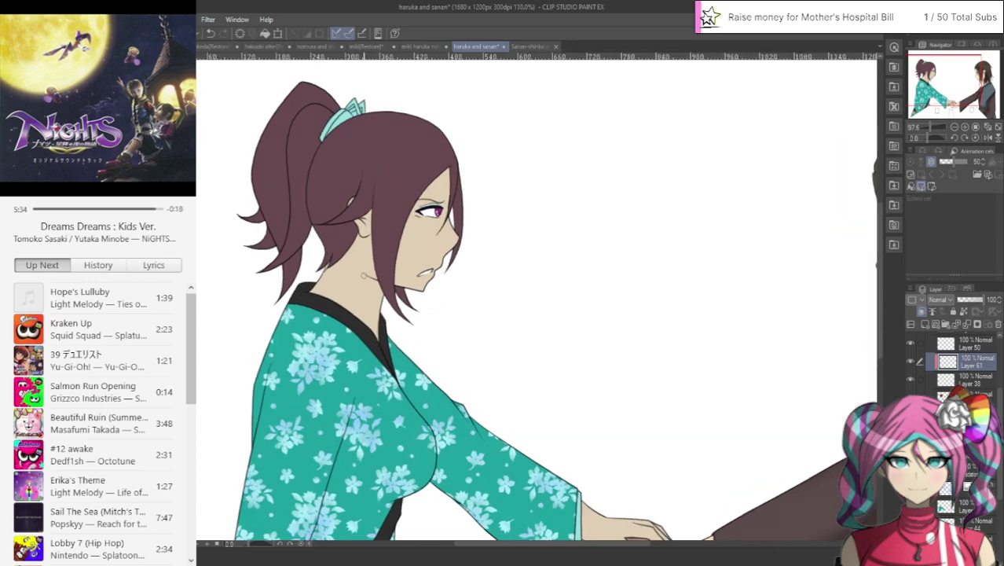
Step: Shade the ponytailed character's neck in darker beige beneath the ear and jaw and along the nape
scroll(342, 228, up, 1)
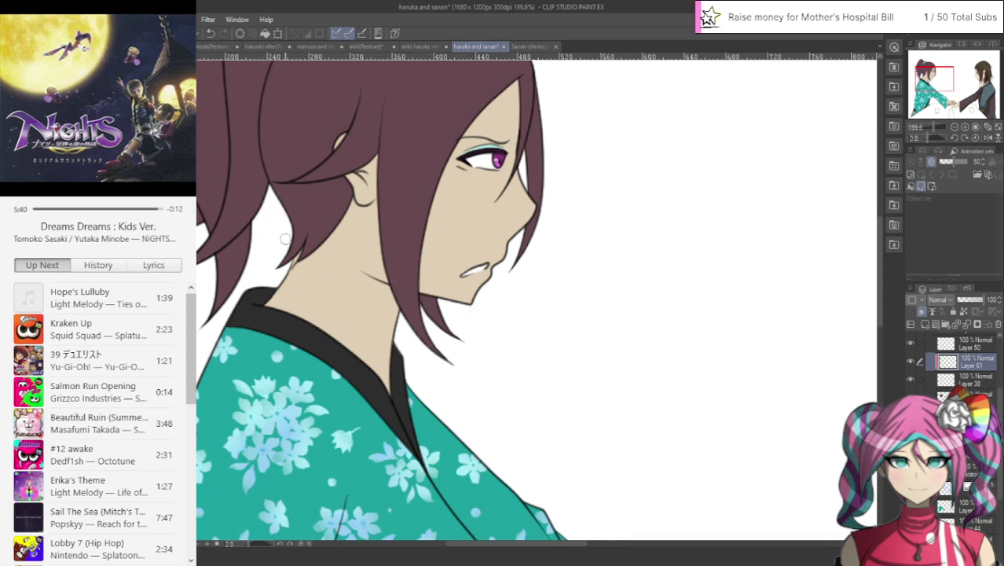
scroll(285, 239, up, 1)
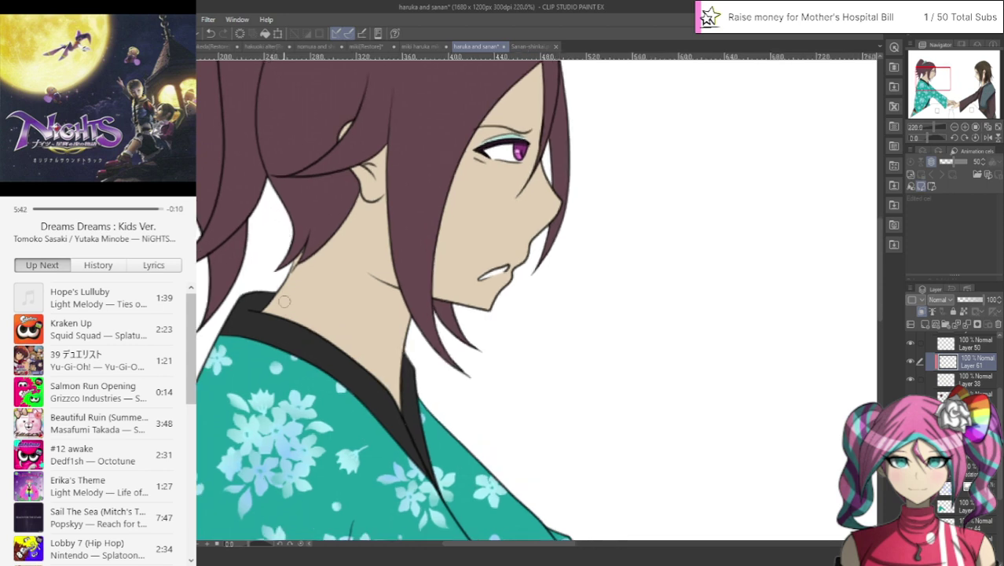
mouse_move(261, 311)
mouse_down()
mouse_move(362, 285)
mouse_move(413, 307)
mouse_move(397, 318)
mouse_move(413, 314)
mouse_move(309, 267)
mouse_move(282, 267)
mouse_move(261, 285)
mouse_move(332, 252)
mouse_move(302, 281)
mouse_move(295, 274)
mouse_move(323, 242)
mouse_move(362, 246)
mouse_move(396, 282)
mouse_move(352, 267)
mouse_up()
mouse_move(374, 315)
mouse_down()
mouse_move(303, 308)
mouse_move(258, 325)
mouse_move(279, 304)
mouse_move(411, 327)
mouse_move(385, 253)
mouse_move(340, 200)
mouse_move(361, 220)
mouse_up()
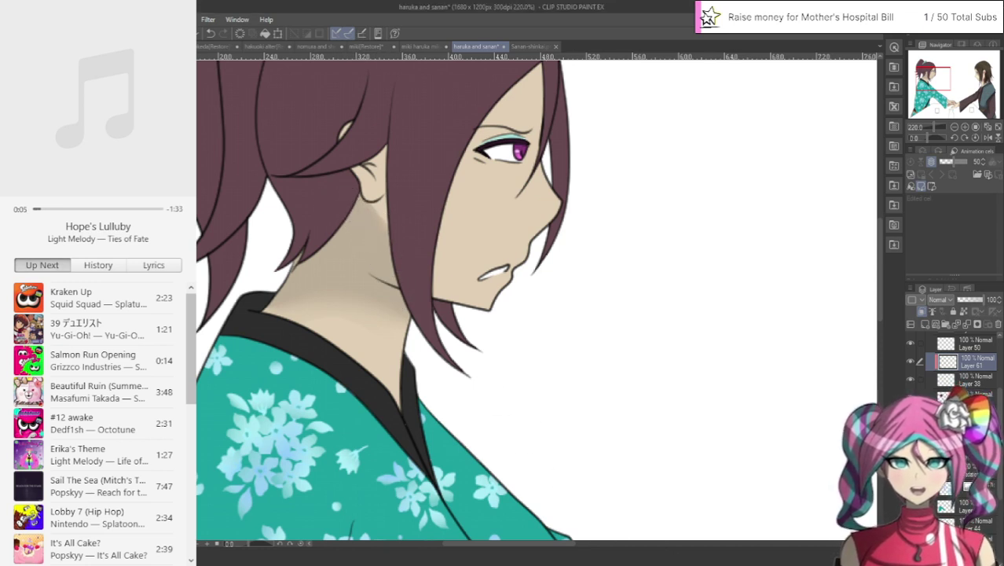
Step: Shade the ponytailed character's ear beside the side lock in darker beige, undoing the misplaced stroke
key(alt+Tab)
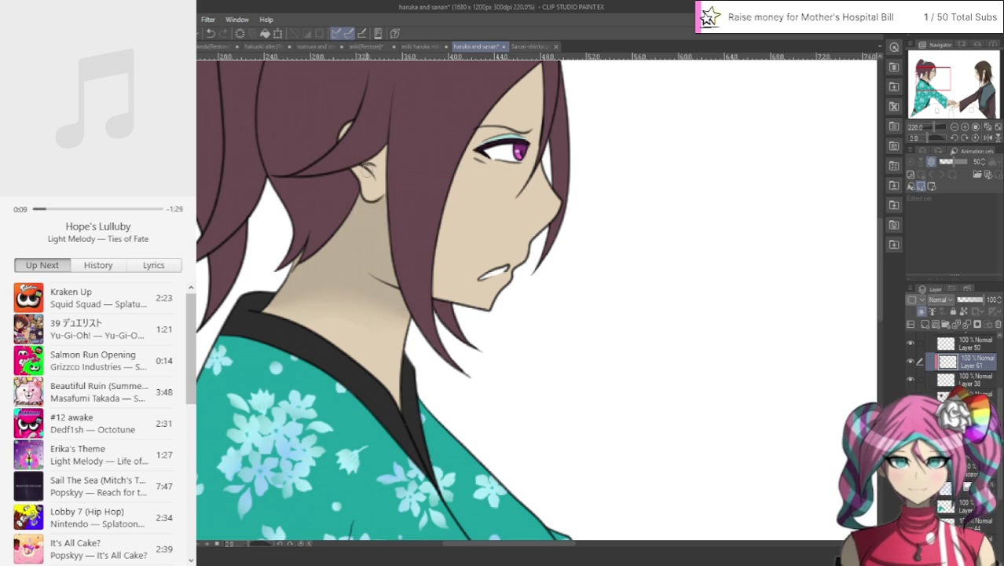
drag(363, 173, 371, 203)
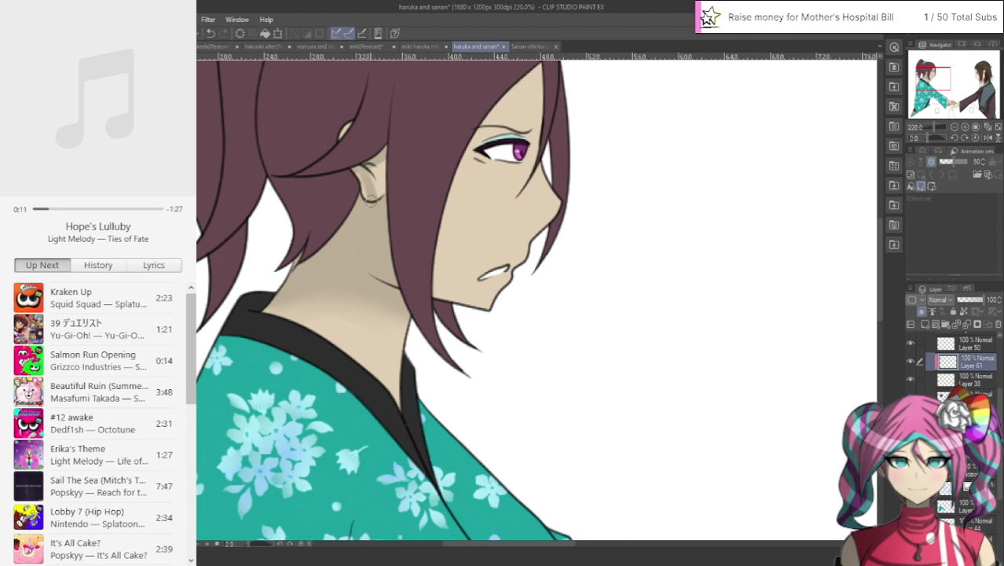
click(211, 33)
drag(381, 153, 391, 197)
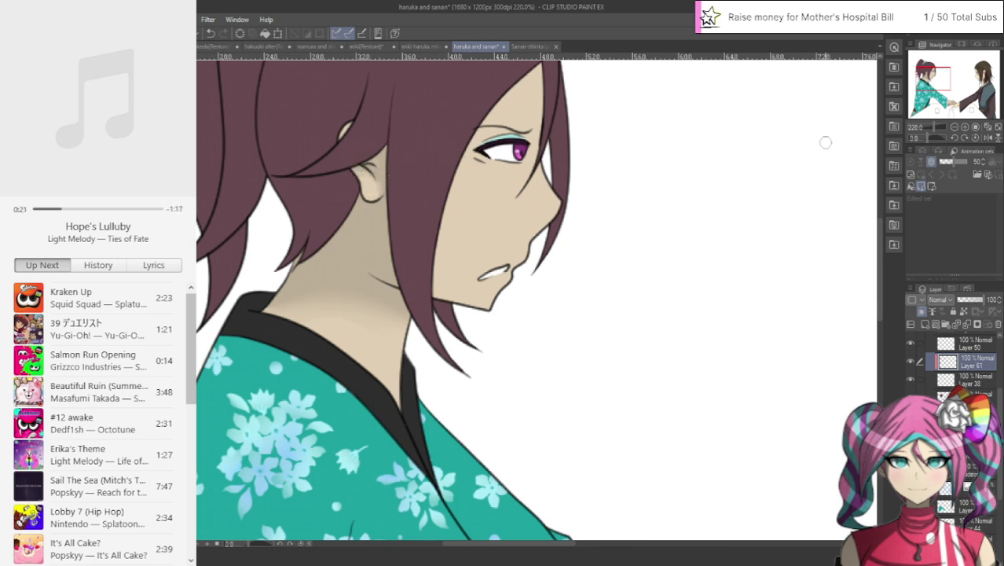
Step: Shade the ponytailed character's forehead beneath the fringe and the cheek along the side lock in darker beige
scroll(879, 250, up, 2)
scroll(879, 249, up, 3)
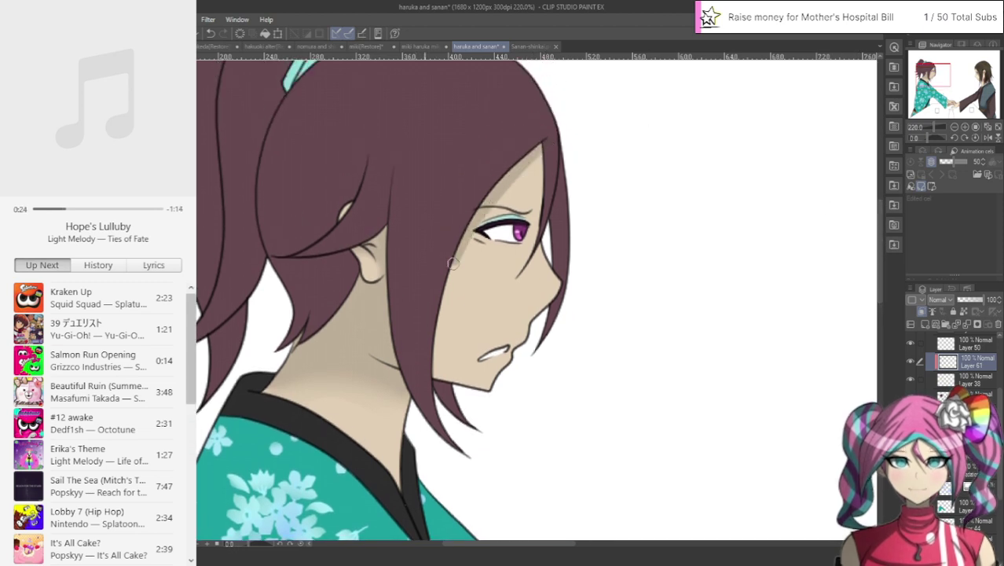
drag(459, 256, 439, 381)
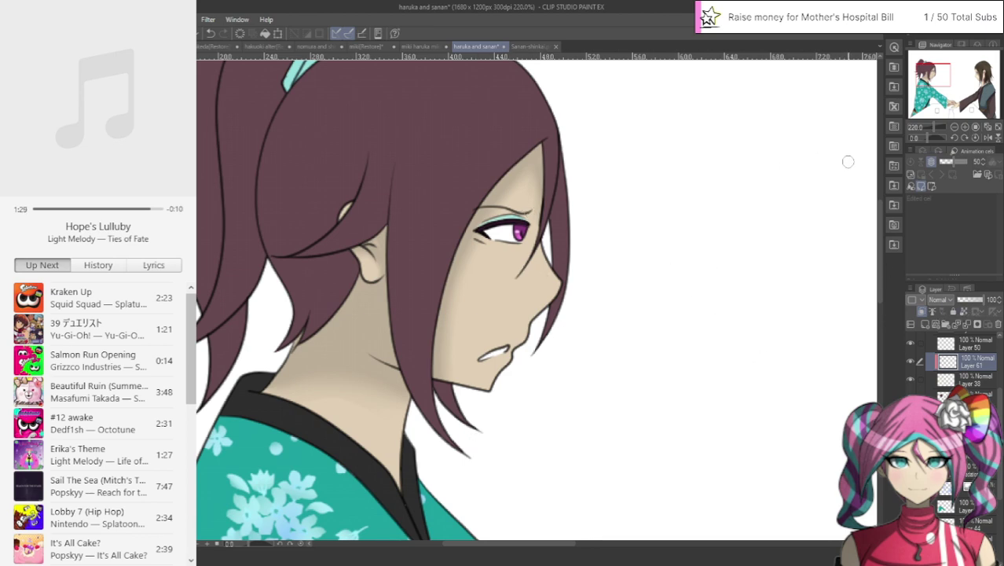
Step: Shade the ponytailed character's wrist beside the teal cuff, the hand's lower edge and the gap between thumb and fingers in darker beige
drag(932, 92, 938, 108)
scroll(742, 309, up, 3)
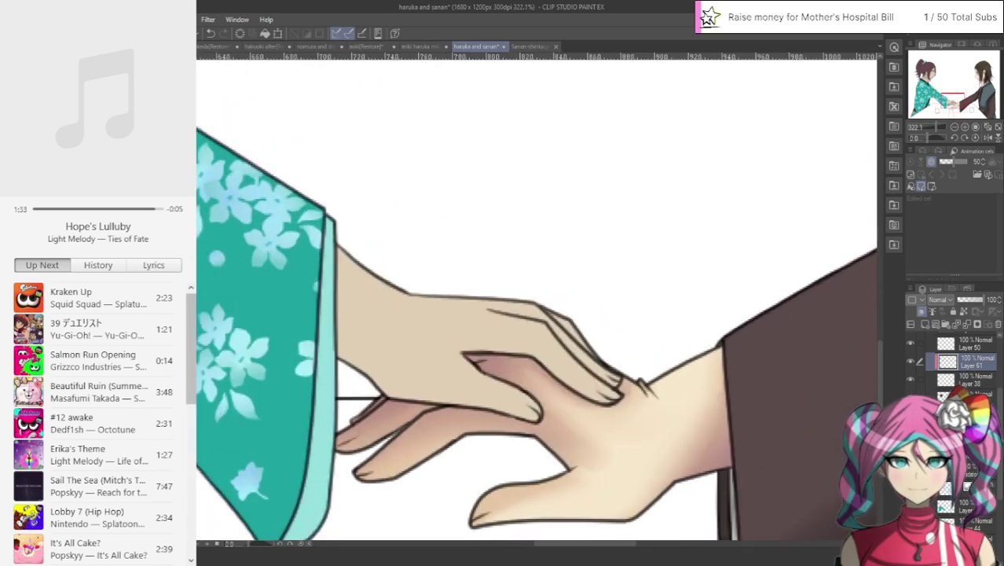
drag(334, 236, 352, 376)
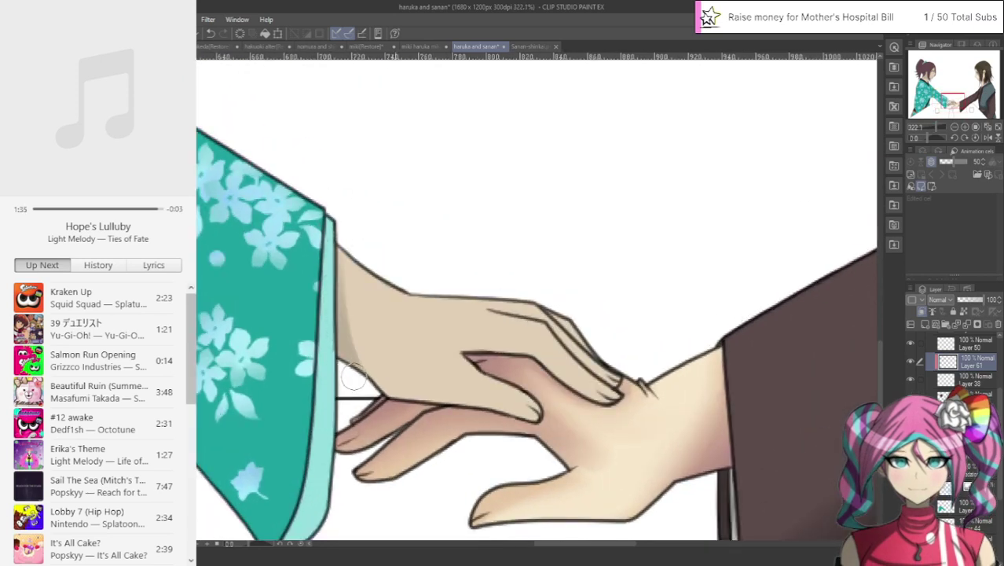
mouse_move(332, 228)
mouse_down()
mouse_move(346, 336)
mouse_move(384, 393)
mouse_up()
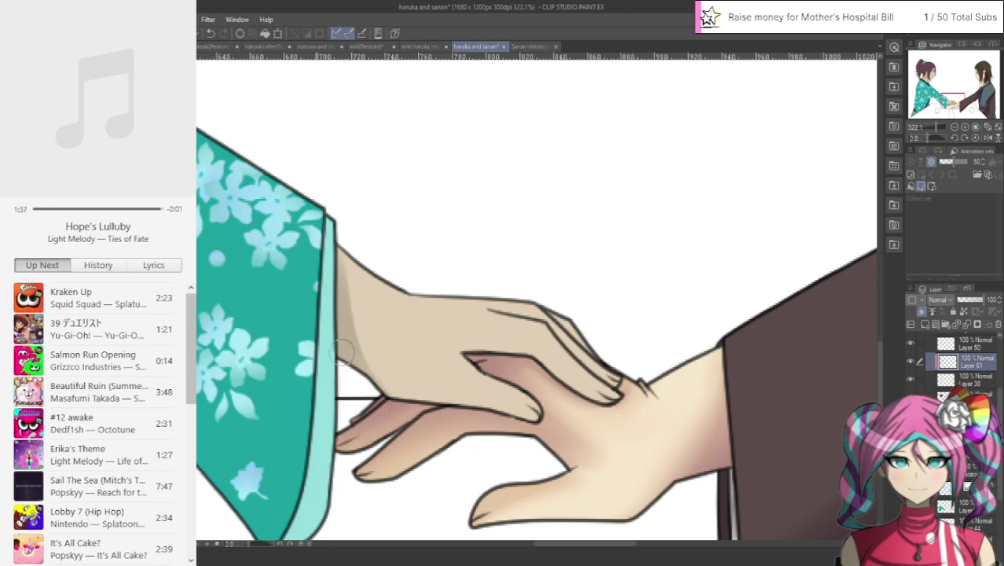
drag(344, 345, 390, 401)
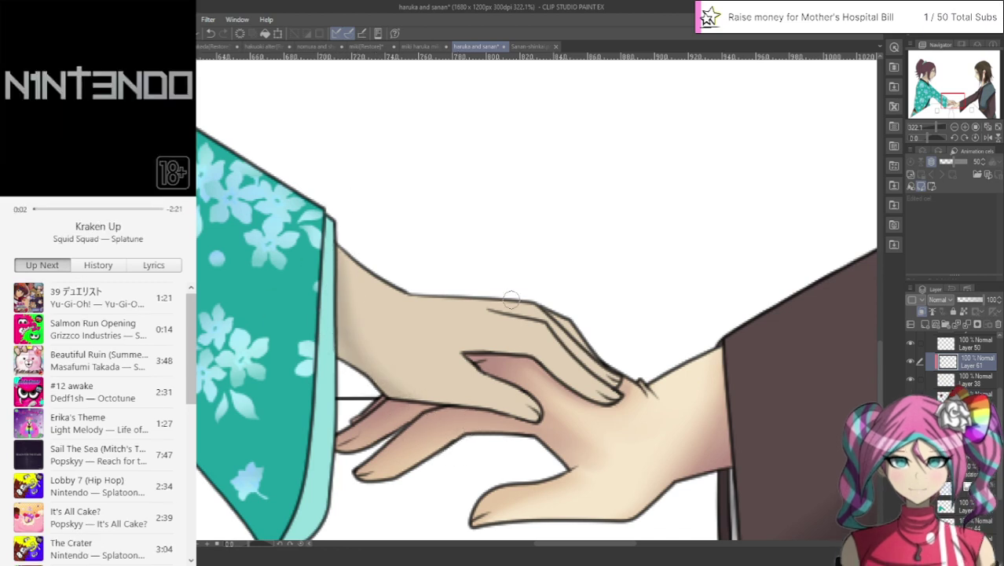
drag(461, 357, 535, 401)
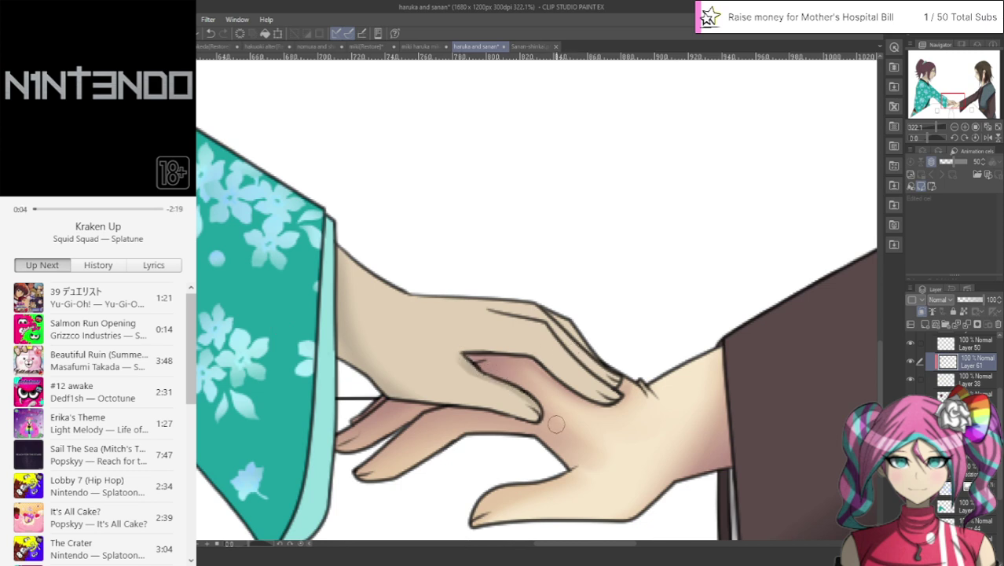
mouse_move(456, 345)
mouse_down()
mouse_move(536, 357)
mouse_move(580, 396)
mouse_up()
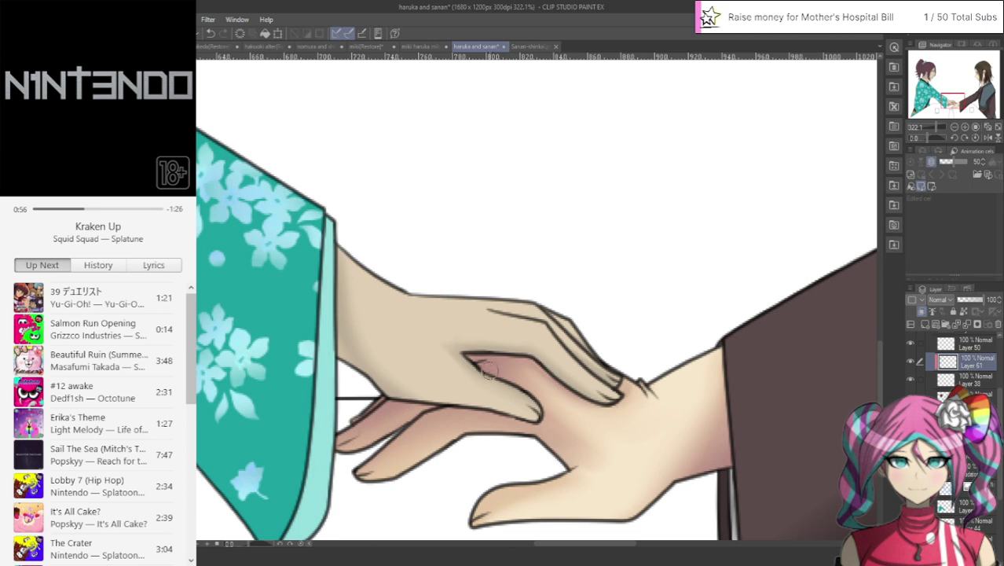
Step: Add reddish-brown shadow to the ponytailed character's wrist along the sleeve cuff and around the base of the thumb and fingers
drag(334, 236, 341, 358)
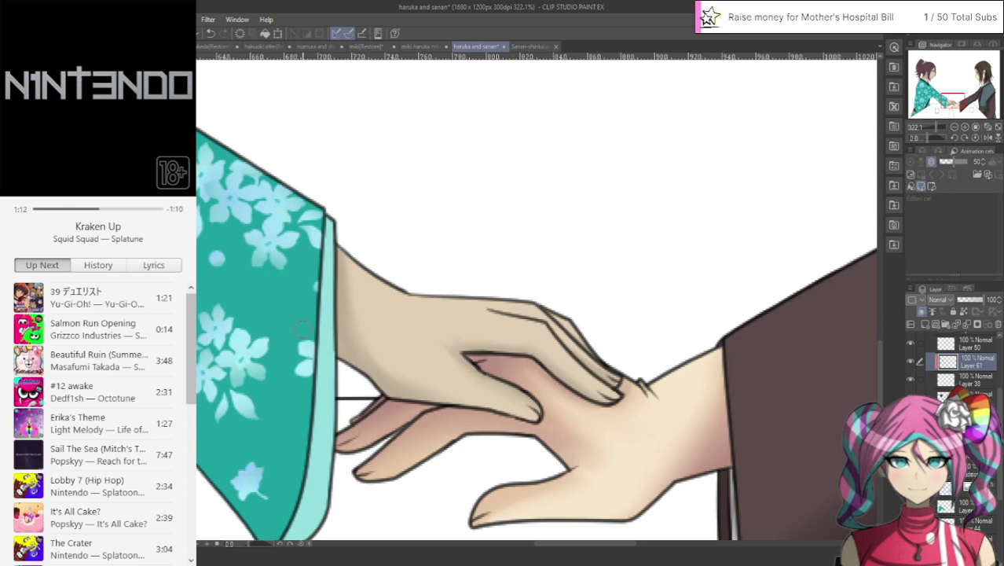
drag(329, 241, 353, 372)
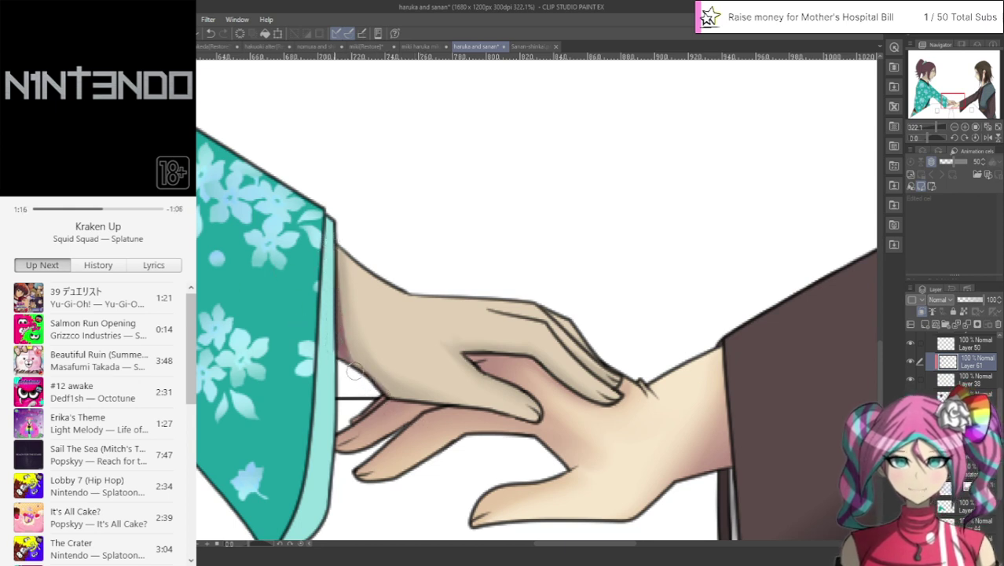
drag(361, 363, 340, 330)
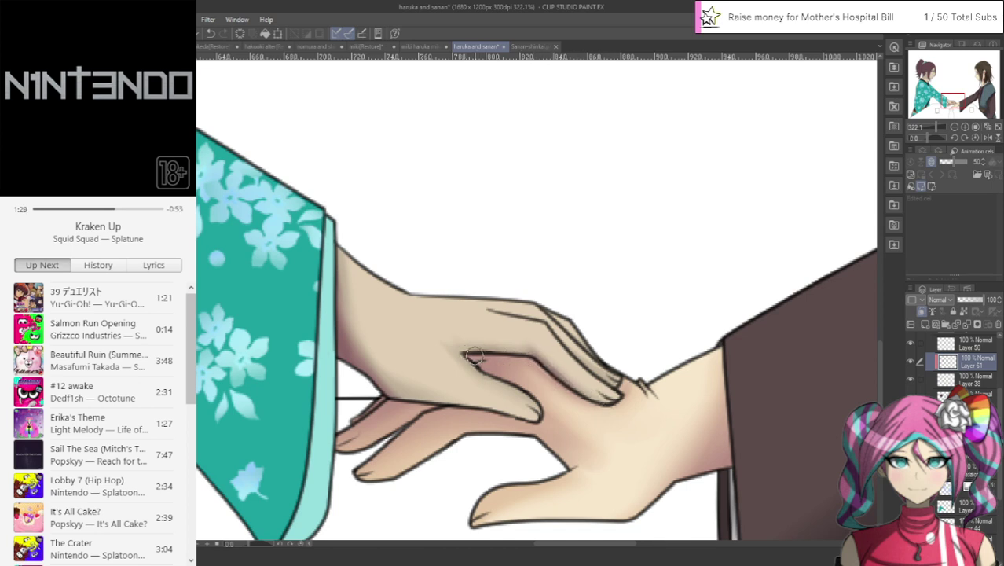
drag(509, 355, 530, 361)
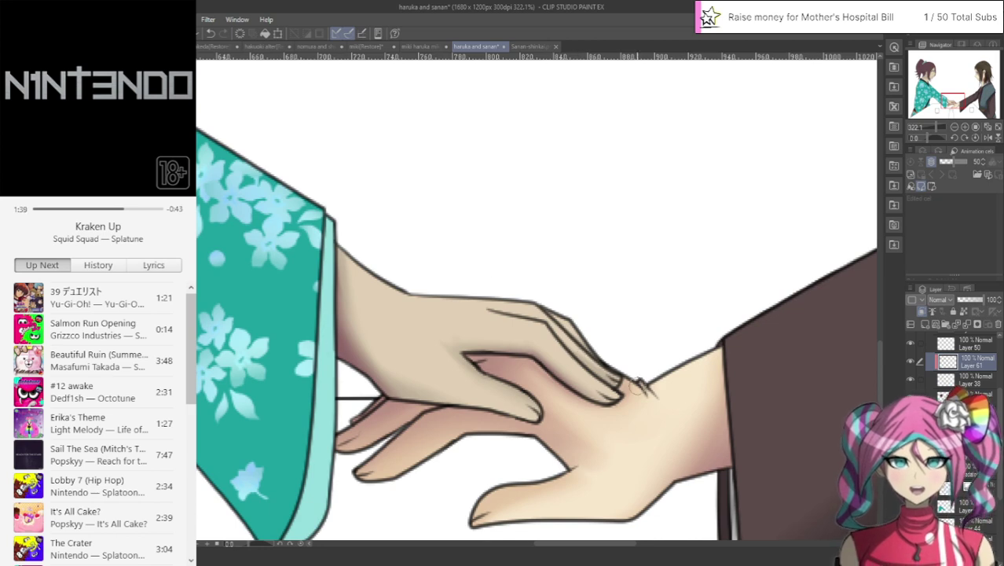
drag(966, 90, 928, 78)
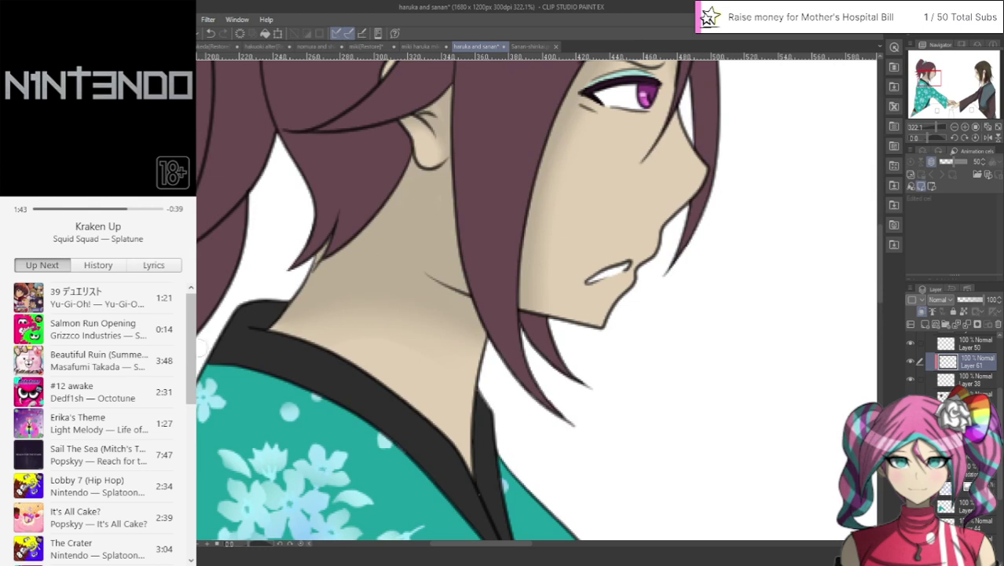
Step: Paint soft reddish shading on the neck beneath the hair and around the ear
mouse_move(259, 275)
mouse_down()
mouse_move(384, 197)
mouse_move(302, 276)
mouse_move(433, 189)
mouse_move(347, 261)
mouse_move(293, 285)
mouse_move(409, 206)
mouse_move(410, 196)
mouse_move(358, 225)
mouse_move(416, 180)
mouse_move(389, 224)
mouse_move(298, 271)
mouse_move(299, 280)
mouse_move(465, 176)
mouse_move(406, 205)
mouse_move(408, 190)
mouse_move(425, 199)
mouse_move(395, 169)
mouse_move(396, 201)
mouse_move(421, 212)
mouse_move(481, 157)
mouse_move(404, 210)
mouse_move(406, 186)
mouse_move(383, 166)
mouse_move(435, 152)
mouse_move(430, 159)
mouse_move(466, 160)
mouse_move(366, 236)
mouse_move(486, 180)
mouse_move(289, 304)
mouse_move(477, 184)
mouse_move(303, 273)
mouse_move(421, 215)
mouse_move(446, 231)
mouse_move(382, 228)
mouse_move(465, 171)
mouse_move(380, 201)
mouse_move(445, 180)
mouse_move(373, 180)
mouse_move(423, 179)
mouse_move(368, 236)
mouse_move(436, 204)
mouse_move(438, 189)
mouse_move(382, 244)
mouse_move(319, 279)
mouse_move(484, 172)
mouse_move(315, 290)
mouse_move(488, 193)
mouse_move(302, 314)
mouse_up()
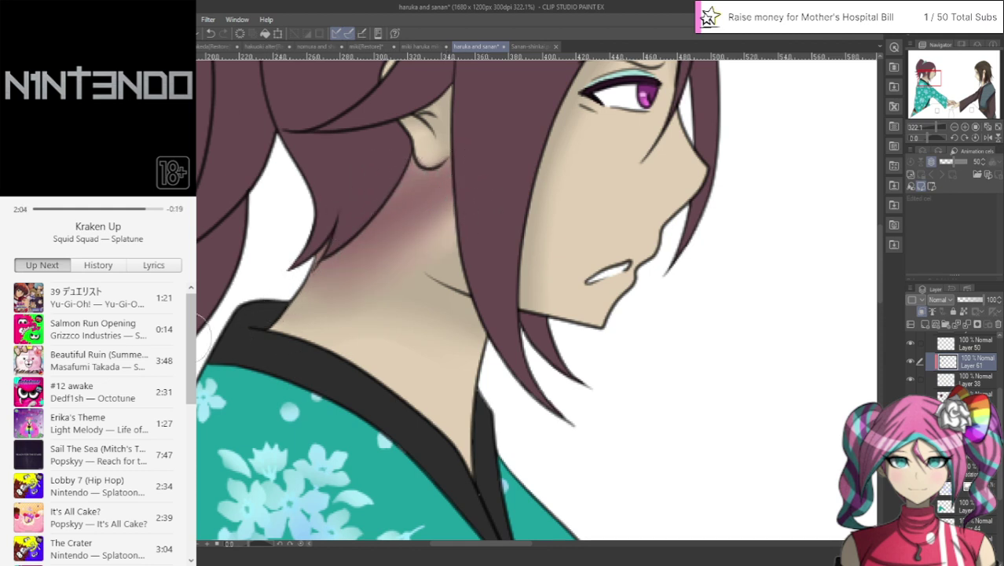
mouse_move(445, 167)
mouse_down()
mouse_move(411, 176)
mouse_move(404, 156)
mouse_move(400, 178)
mouse_move(415, 173)
mouse_move(375, 210)
mouse_move(462, 159)
mouse_move(373, 205)
mouse_move(473, 156)
mouse_move(416, 201)
mouse_up()
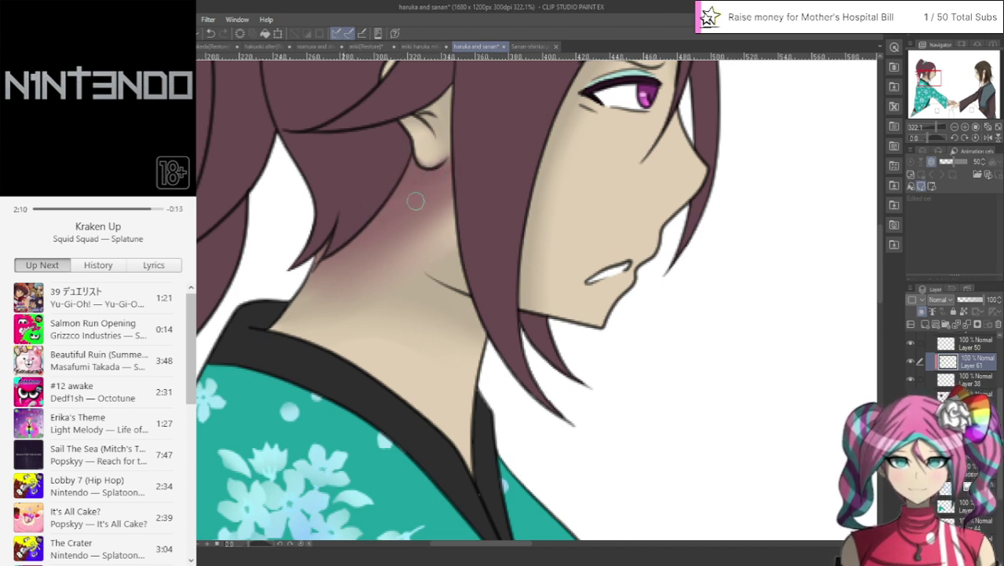
drag(448, 92, 380, 126)
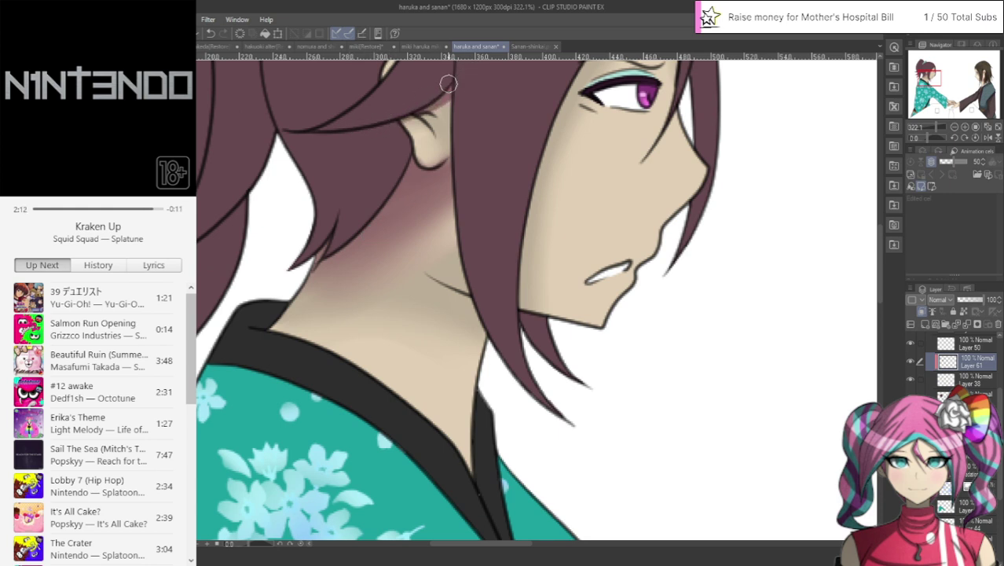
mouse_move(449, 84)
mouse_down()
mouse_move(450, 161)
mouse_move(442, 93)
mouse_move(428, 114)
mouse_move(399, 126)
mouse_move(431, 111)
mouse_up()
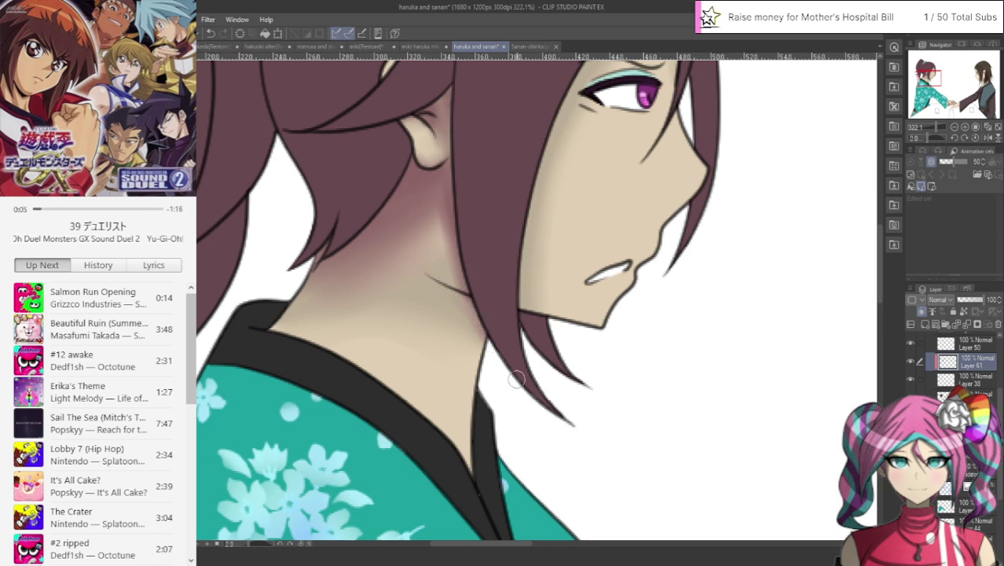
Step: Paint reddish shading on the forehead and cheek along the hairline, keeping it on the skin shading layer
drag(516, 379, 420, 481)
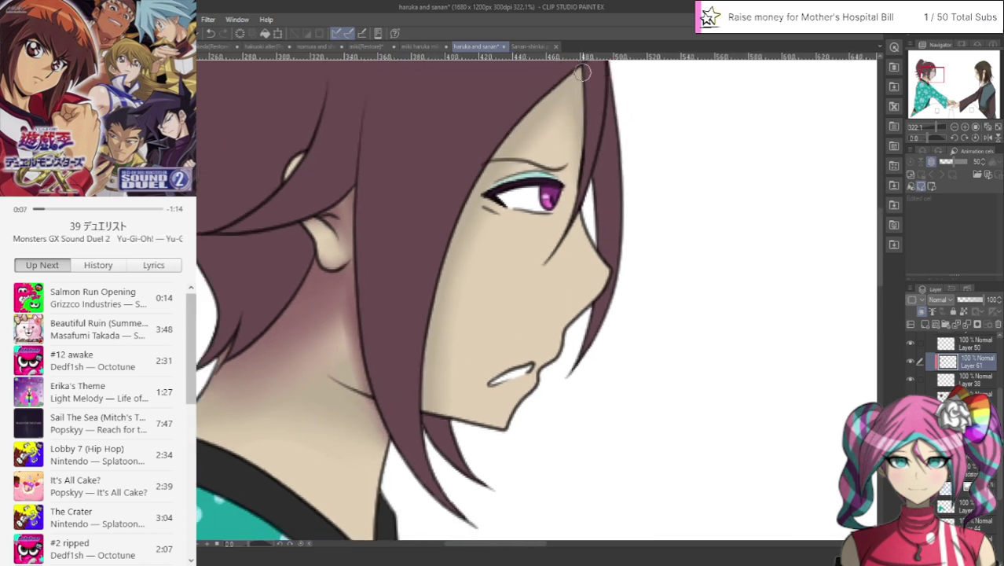
drag(580, 67, 491, 161)
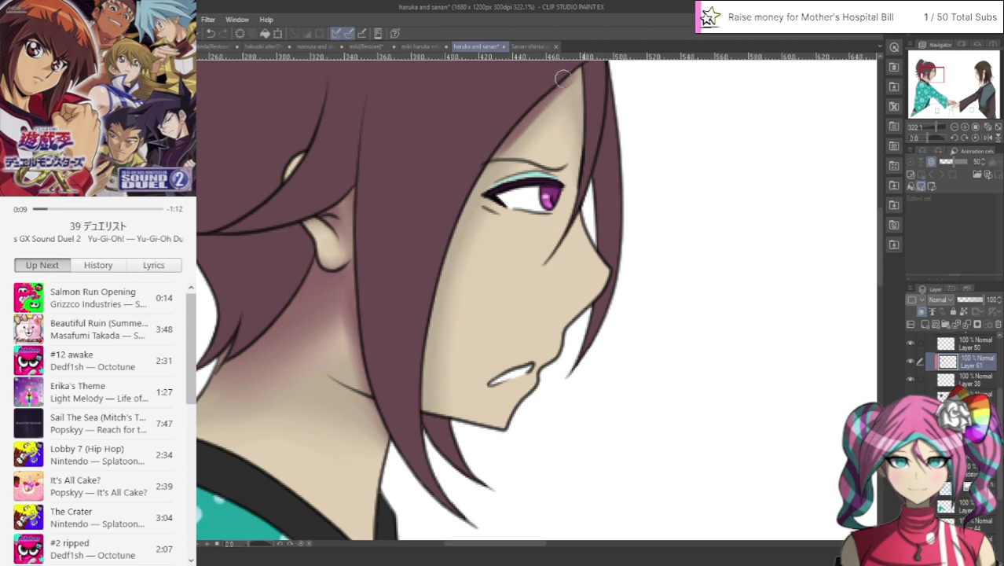
ctrl+shift+click(439, 249)
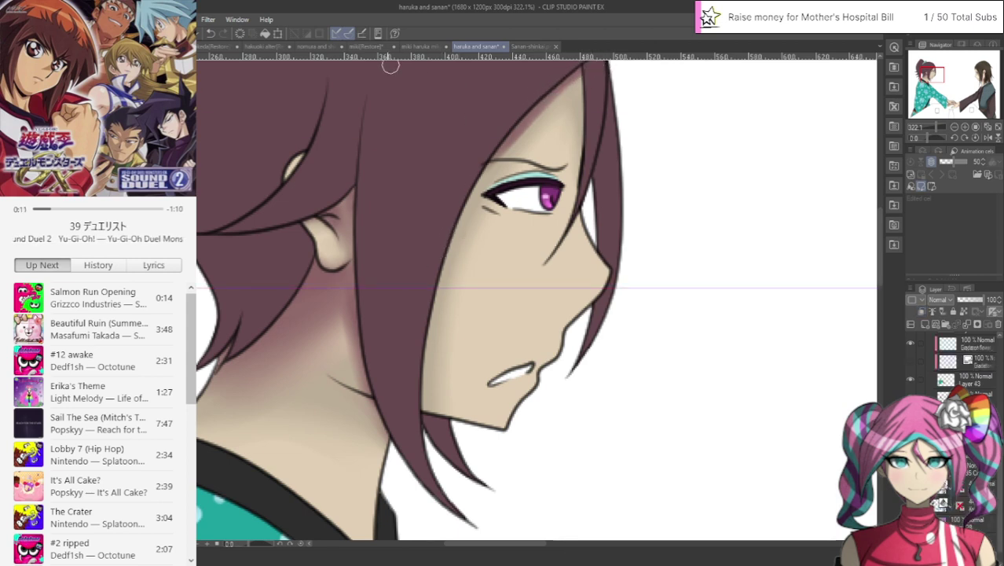
key(ctrl+z)
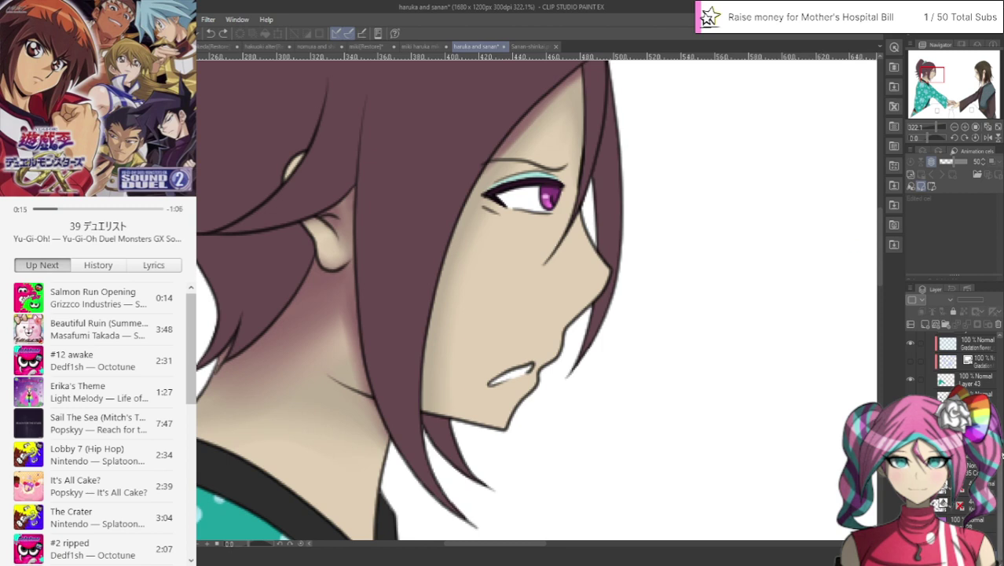
drag(1000, 459, 1000, 378)
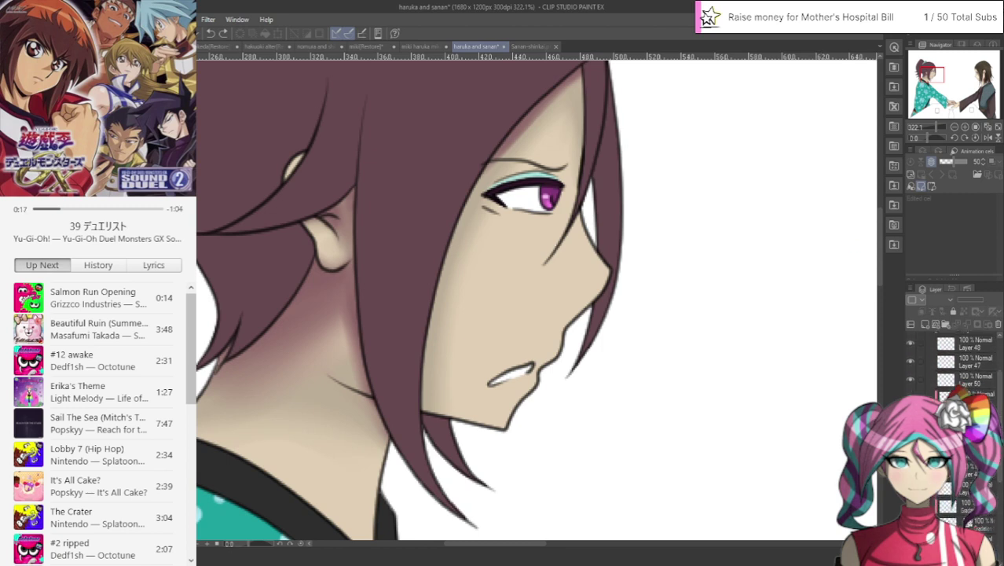
click(974, 393)
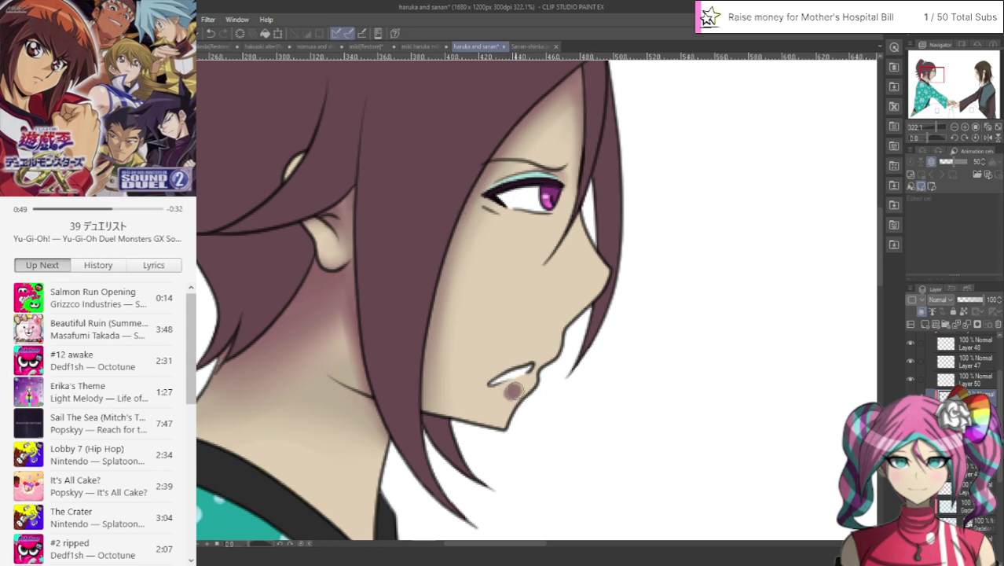
Step: Shade the area beneath the lower lip with small reddish strokes, undoing the broad first stroke
drag(507, 393, 522, 389)
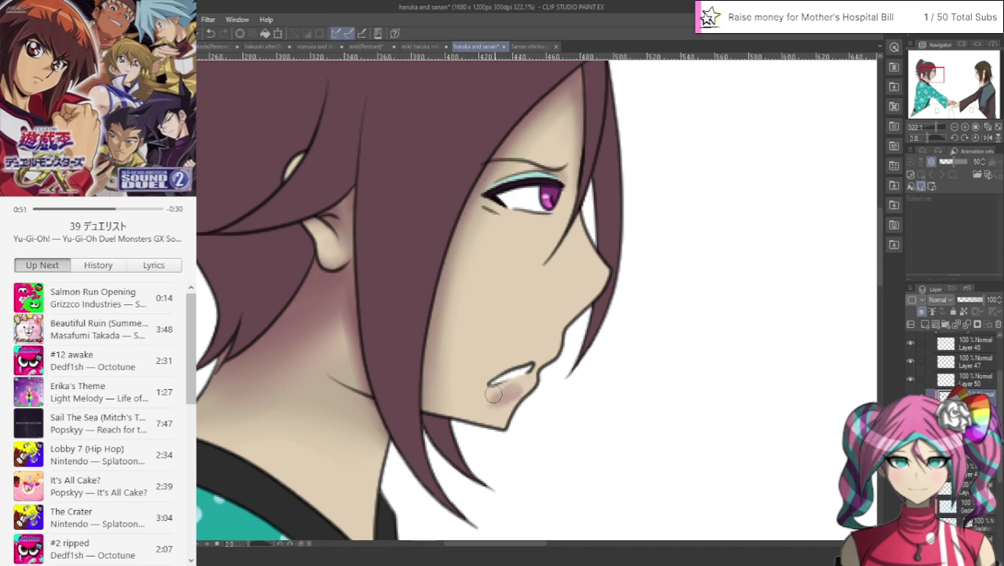
click(210, 34)
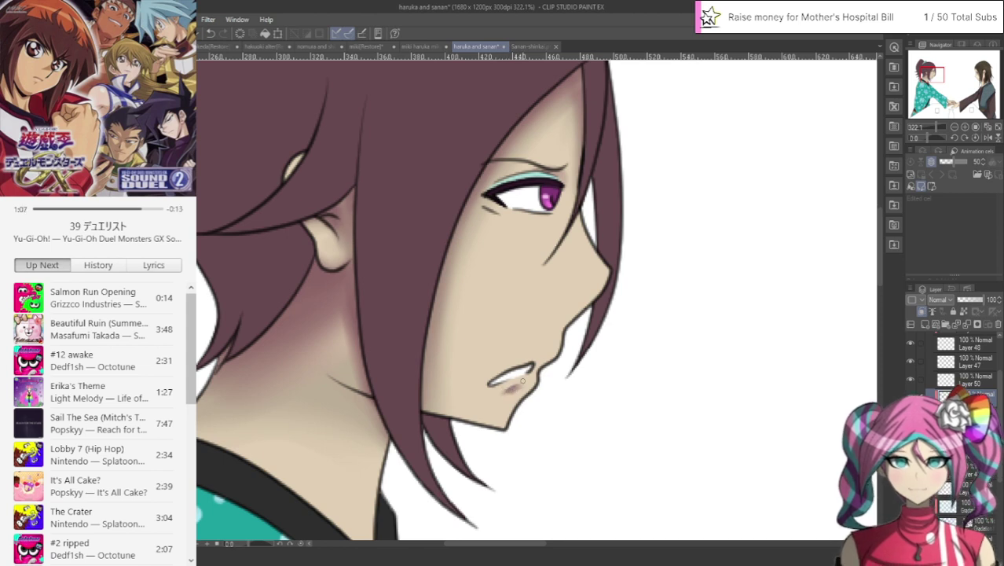
scroll(523, 380, up, 6)
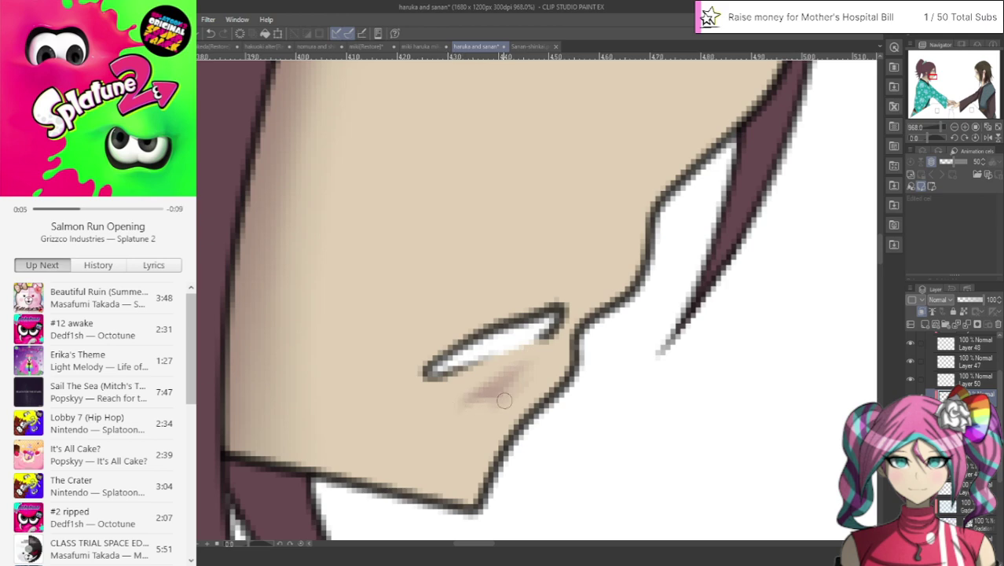
scroll(498, 380, down, 5)
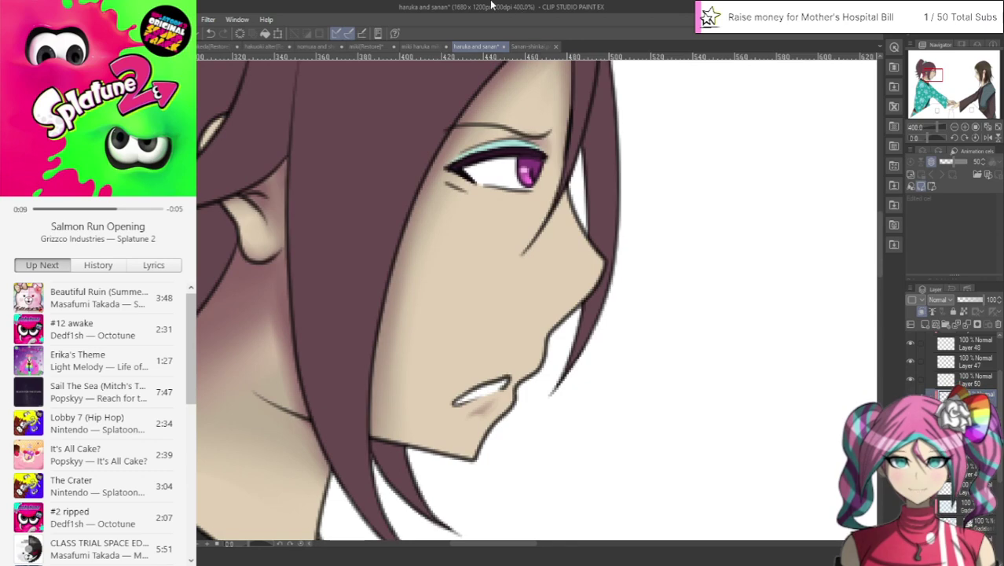
scroll(398, 197, down, 3)
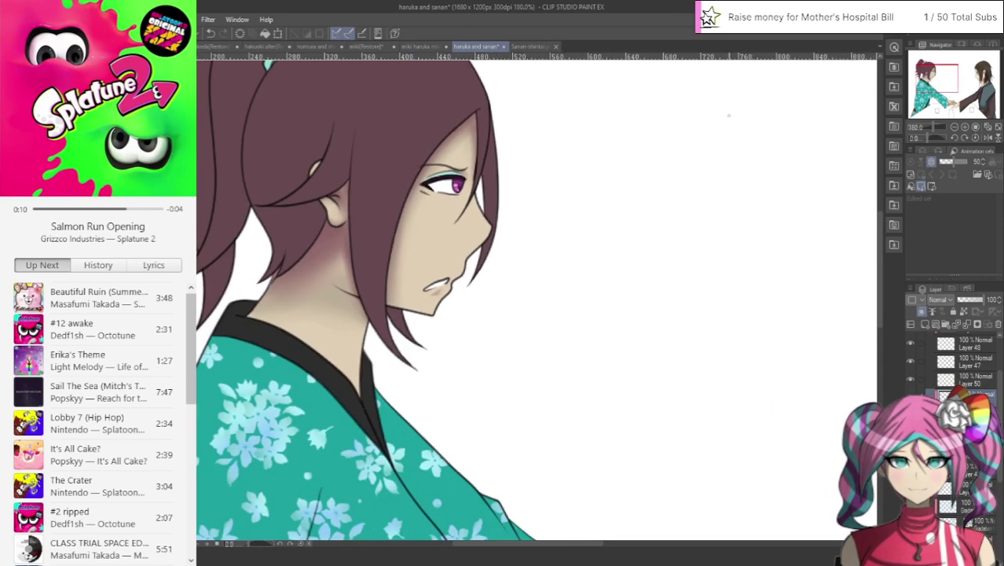
Step: Sample a hair colour from the miki haruka miki illustration and return to the haruka and sanan drawing
drag(590, 191, 715, 330)
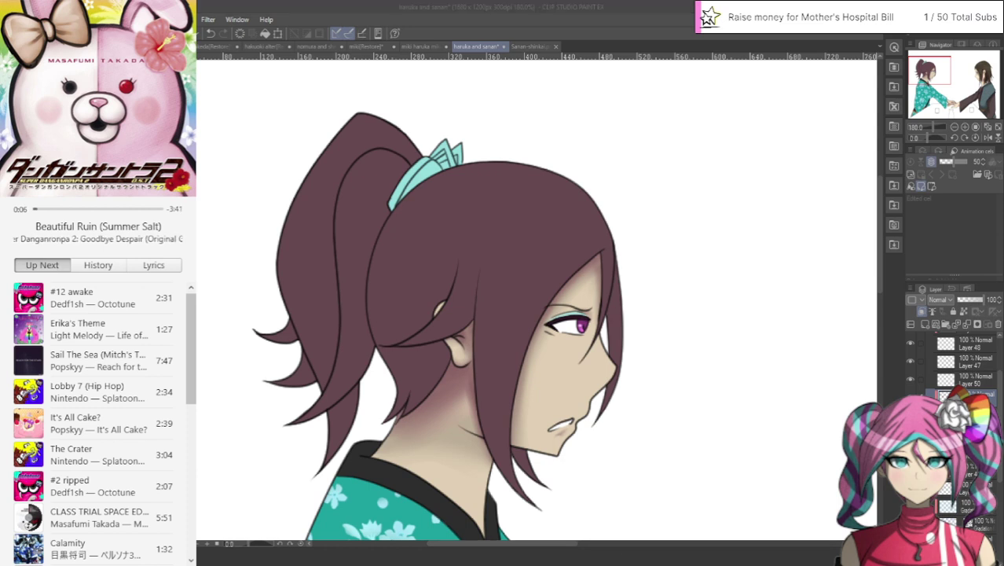
click(503, 5)
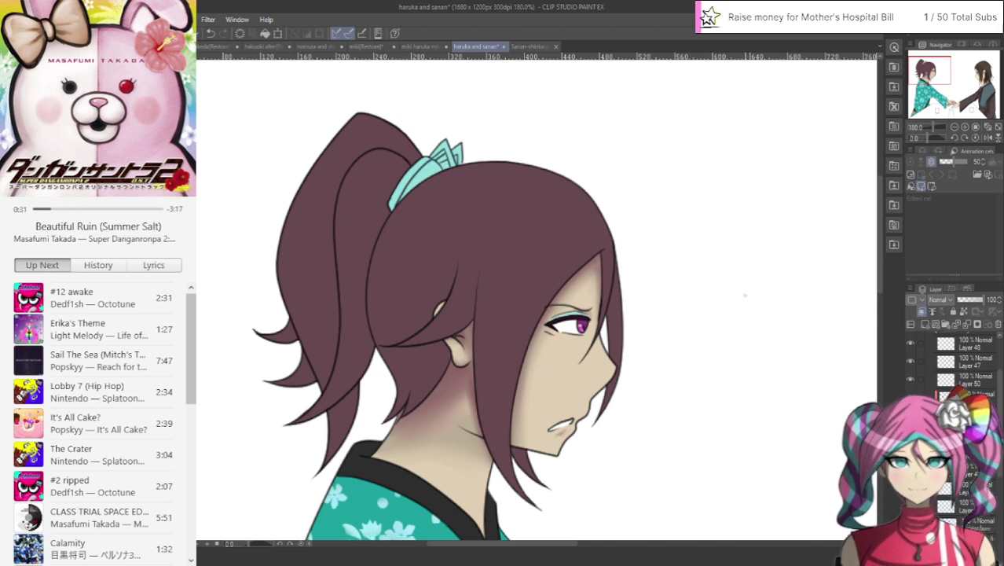
click(420, 46)
scroll(955, 370, down, 2)
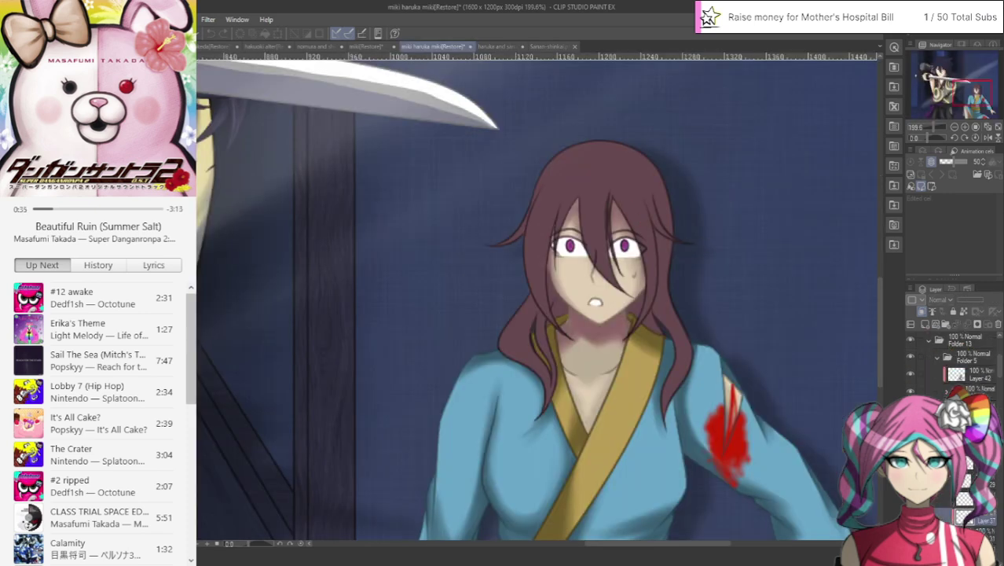
scroll(632, 299, up, 4)
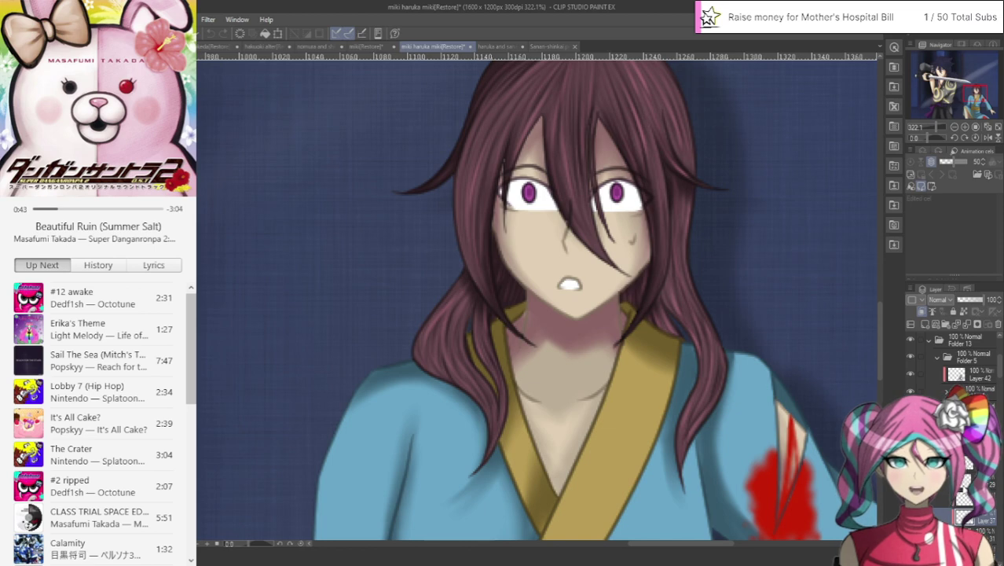
scroll(645, 163, up, 2)
scroll(645, 163, up, 1)
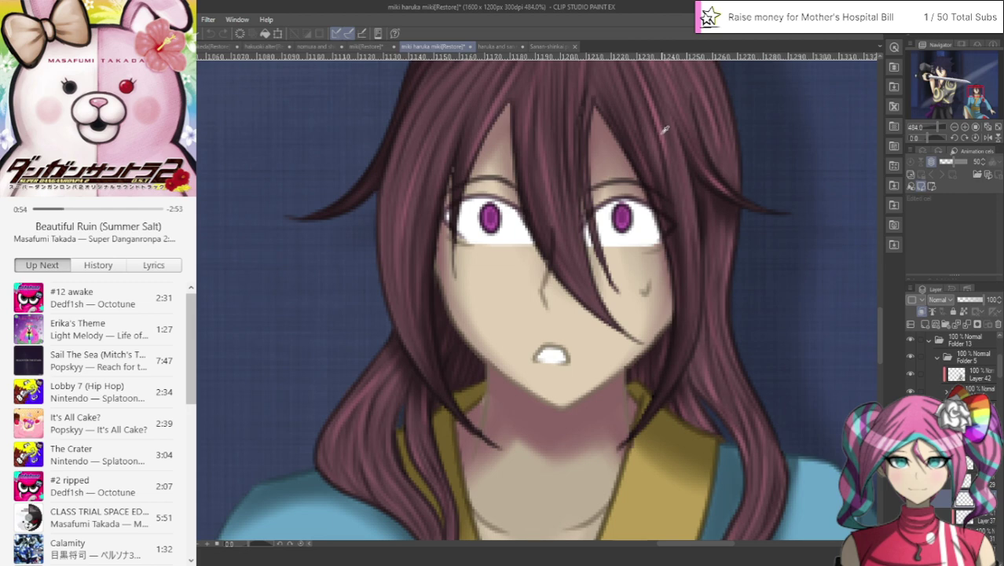
click(513, 48)
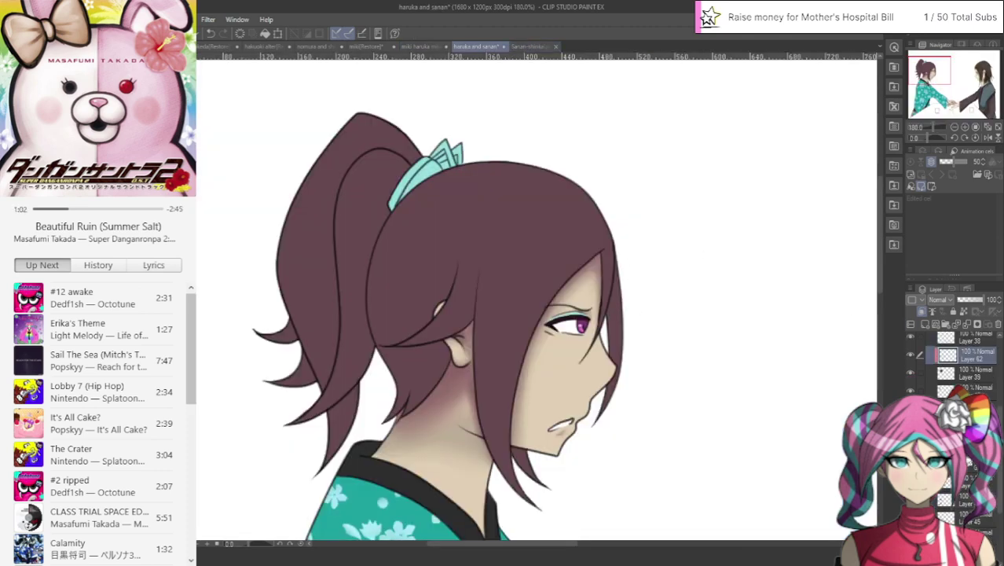
Step: Paint dark shading over the lower hair section behind the ear, leaving lighter streaks between the strands
scroll(266, 433, up, 2)
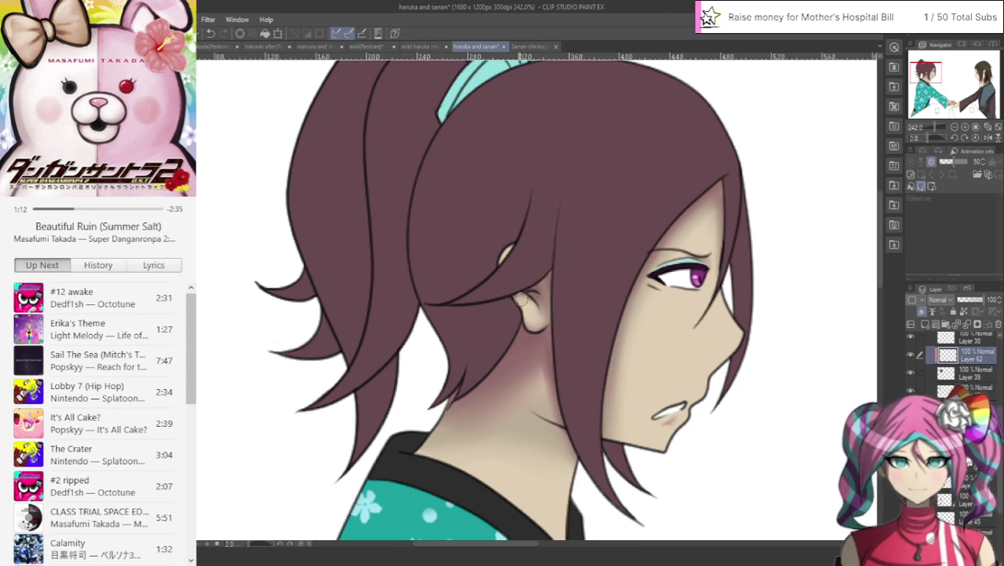
mouse_move(521, 298)
mouse_down()
mouse_move(404, 324)
mouse_move(546, 284)
mouse_move(470, 311)
mouse_move(416, 309)
mouse_move(521, 297)
mouse_move(462, 314)
mouse_move(399, 308)
mouse_move(479, 309)
mouse_move(419, 311)
mouse_move(460, 309)
mouse_move(429, 309)
mouse_up()
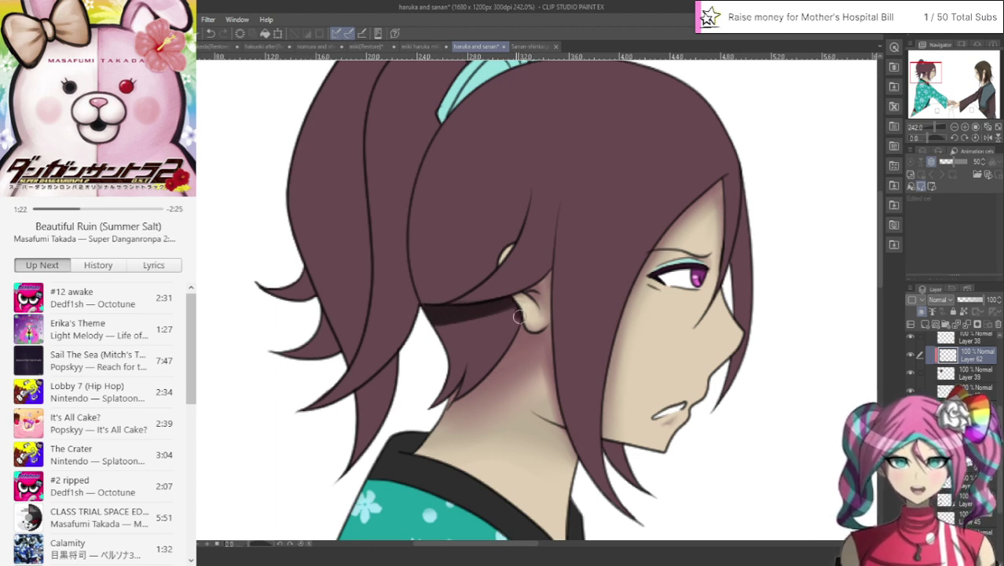
mouse_move(509, 314)
mouse_down()
mouse_move(493, 357)
mouse_move(428, 416)
mouse_move(461, 387)
mouse_move(513, 303)
mouse_move(447, 400)
mouse_move(516, 311)
mouse_move(510, 326)
mouse_move(511, 300)
mouse_move(476, 327)
mouse_move(523, 309)
mouse_move(401, 338)
mouse_move(517, 305)
mouse_move(400, 325)
mouse_up()
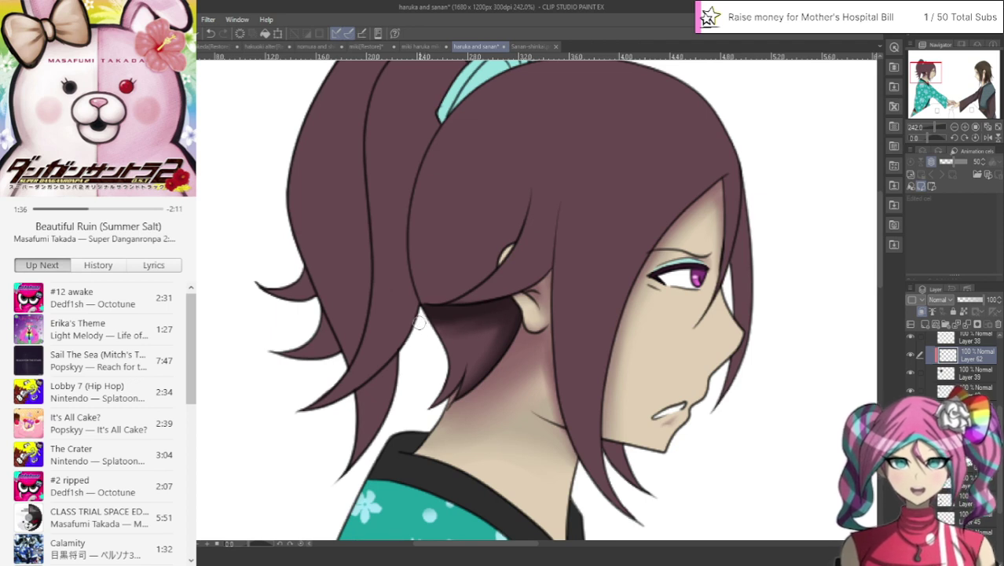
drag(461, 333, 454, 377)
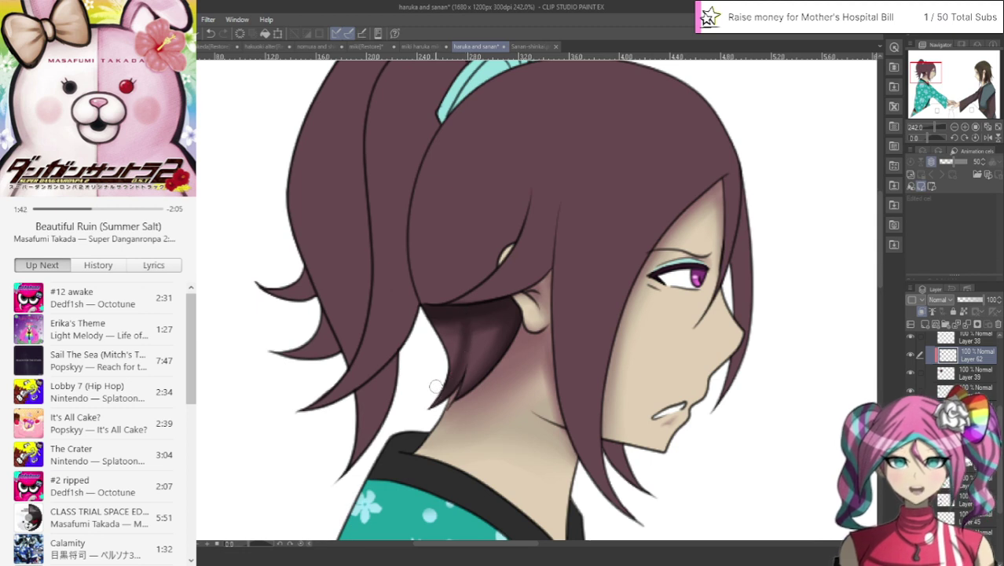
drag(455, 379, 469, 332)
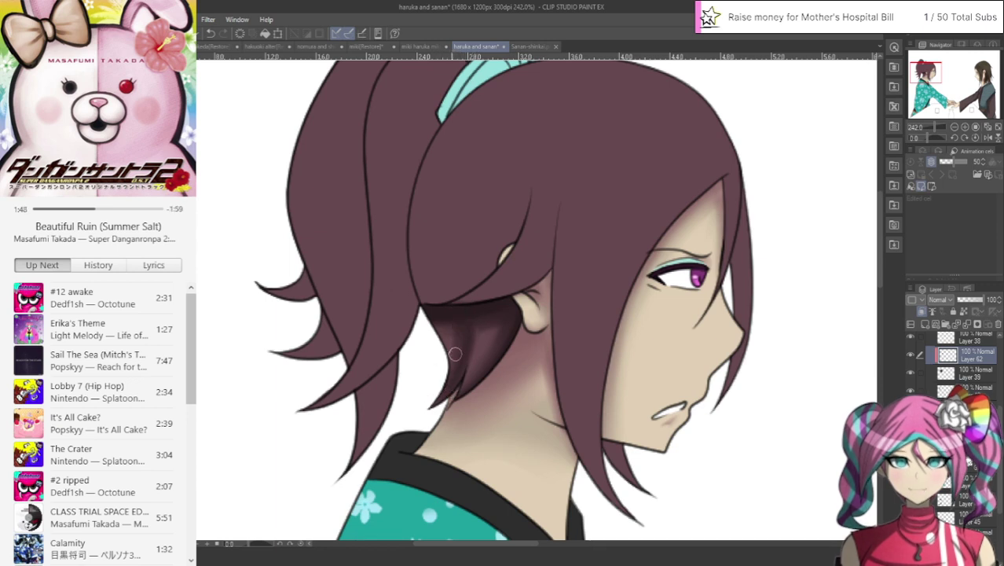
Step: Shade the underside of the hair strand above the ear and the rear edge of the long front lock
drag(459, 302, 540, 264)
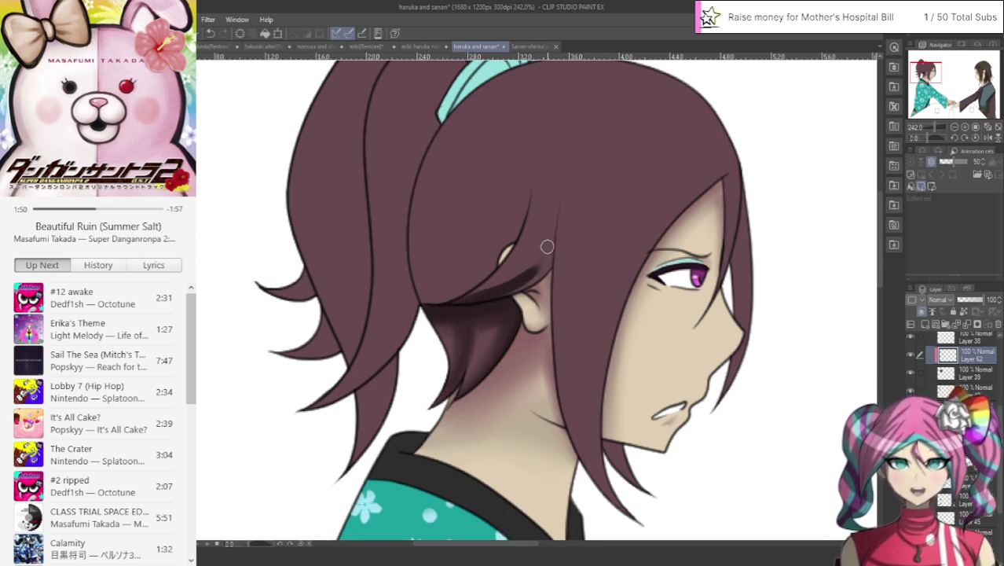
click(210, 33)
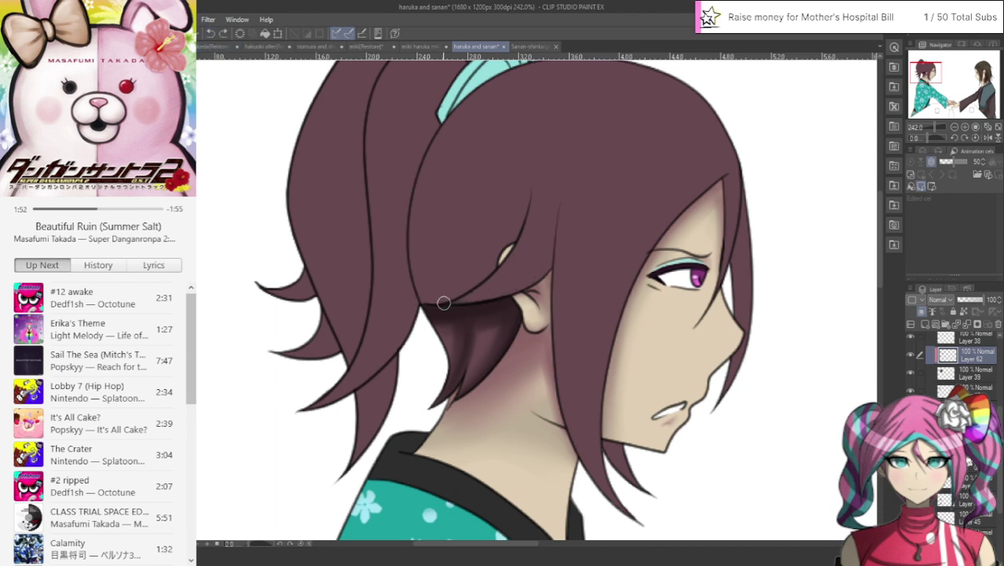
drag(458, 302, 550, 264)
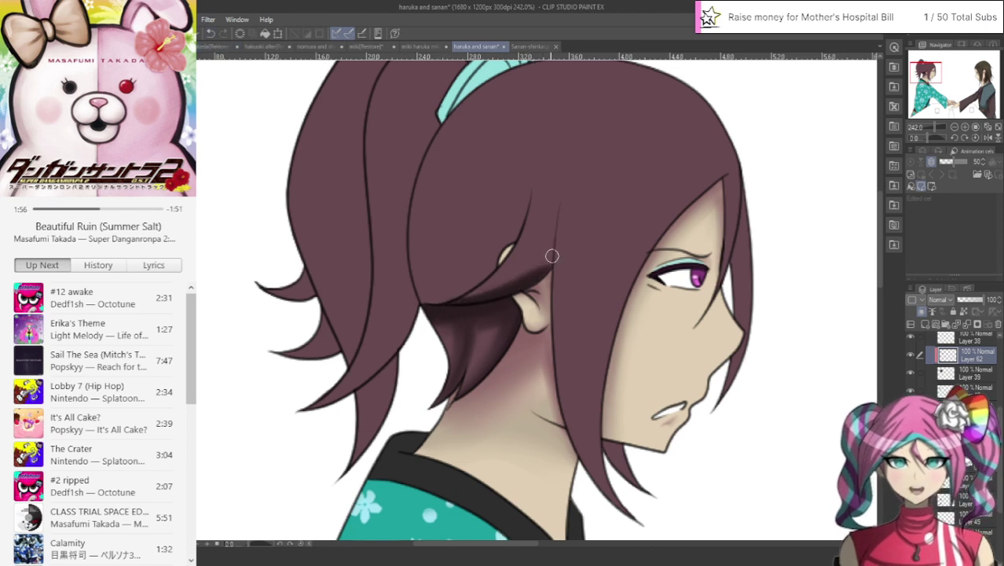
mouse_move(518, 281)
mouse_down()
mouse_move(556, 219)
mouse_move(529, 279)
mouse_move(558, 235)
mouse_move(567, 195)
mouse_move(554, 308)
mouse_up()
mouse_move(560, 187)
mouse_down()
mouse_move(558, 369)
mouse_move(561, 358)
mouse_up()
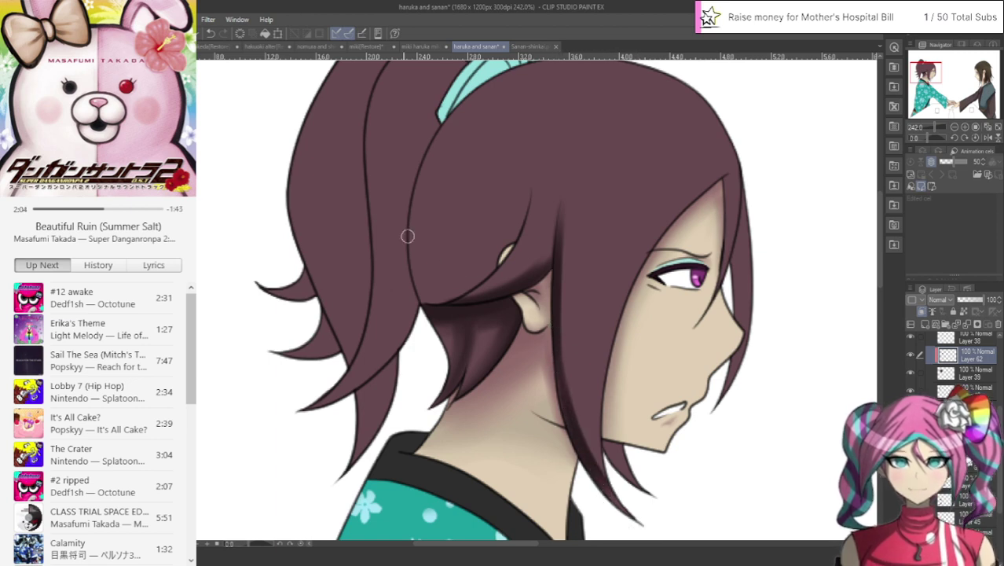
Step: Add dark strand shading to the bangs above the eye and to the thin lock in front of the face
click(211, 33)
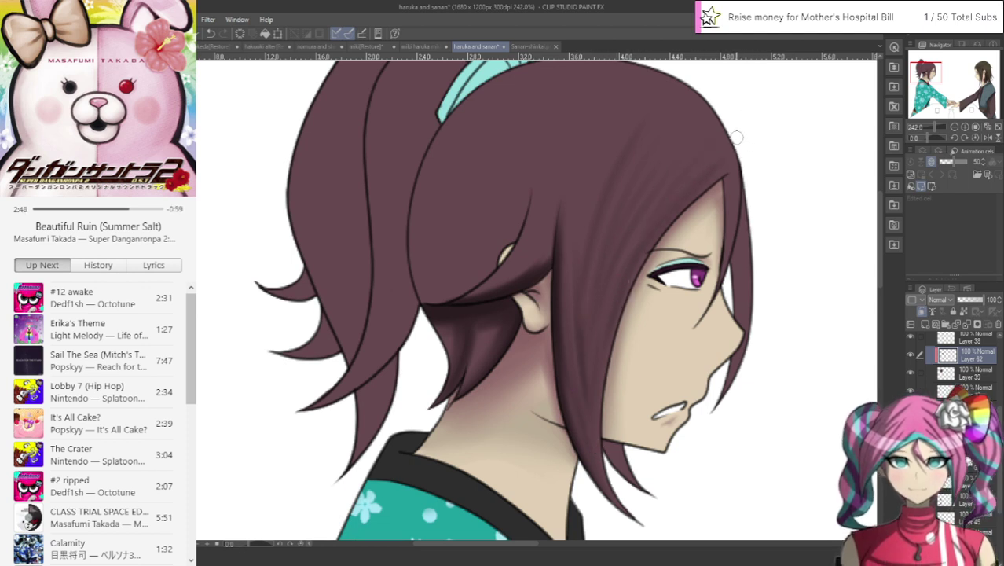
drag(733, 149, 722, 298)
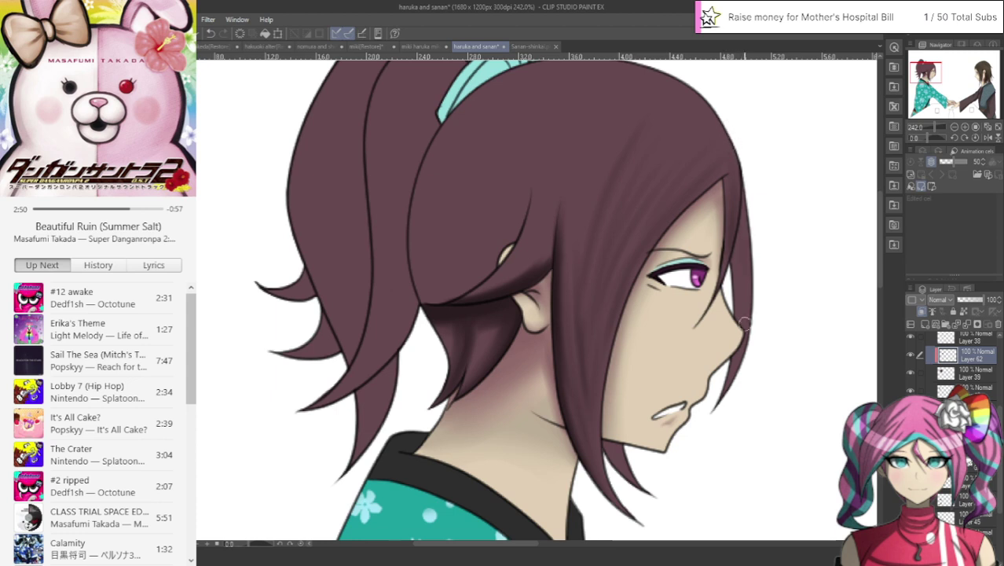
mouse_move(727, 172)
mouse_down()
mouse_move(744, 260)
mouse_move(710, 424)
mouse_up()
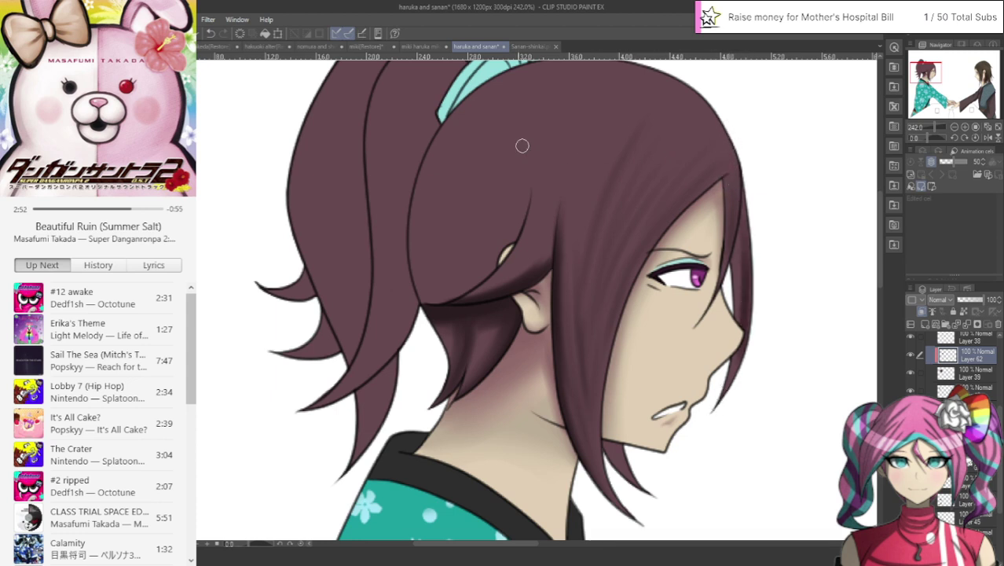
click(210, 33)
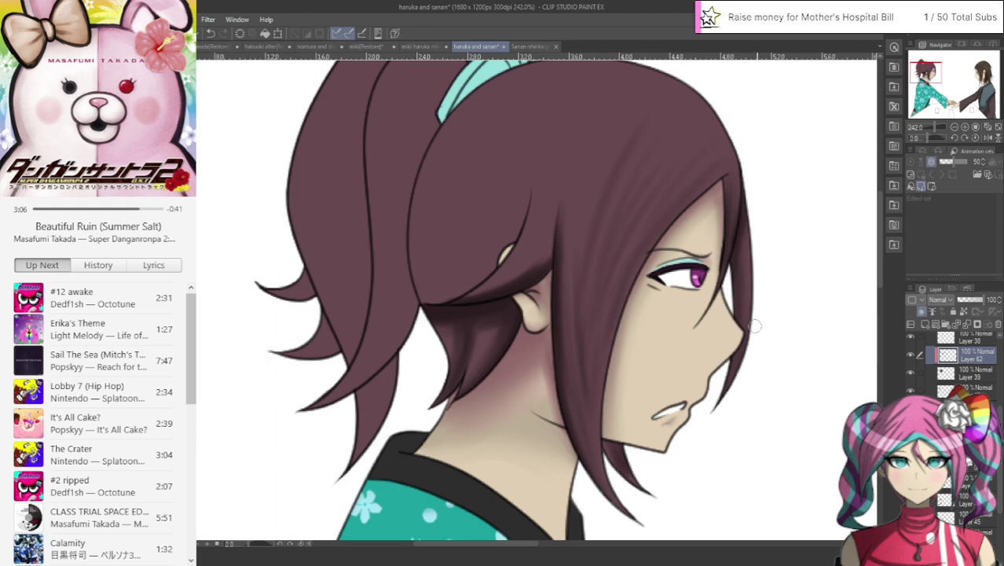
drag(940, 85, 930, 66)
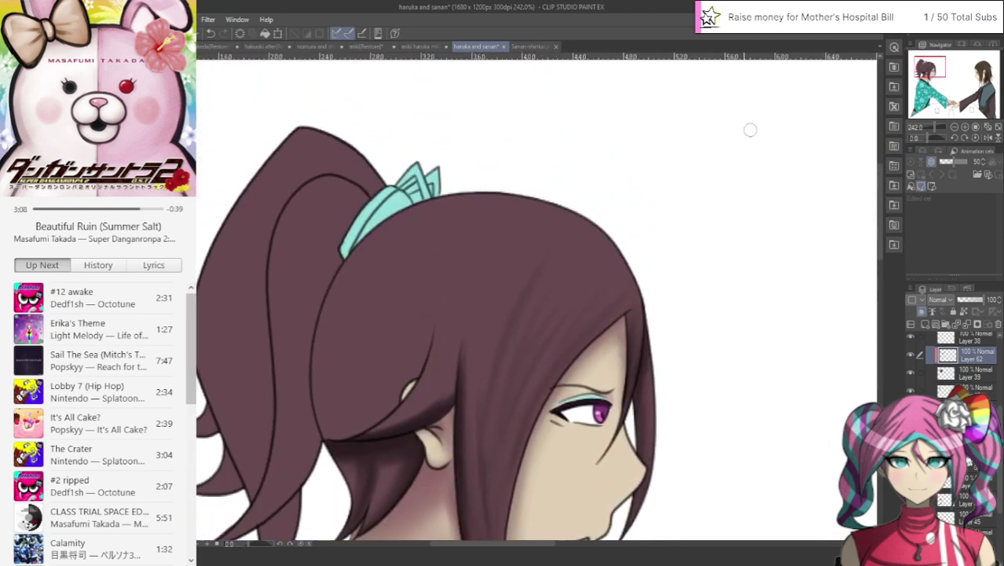
Step: Paint dark strand shading fanning across the front of the crown, from the hair parting down toward the bangs and forehead hairline
mouse_move(536, 229)
mouse_down()
mouse_move(481, 404)
mouse_move(478, 523)
mouse_up()
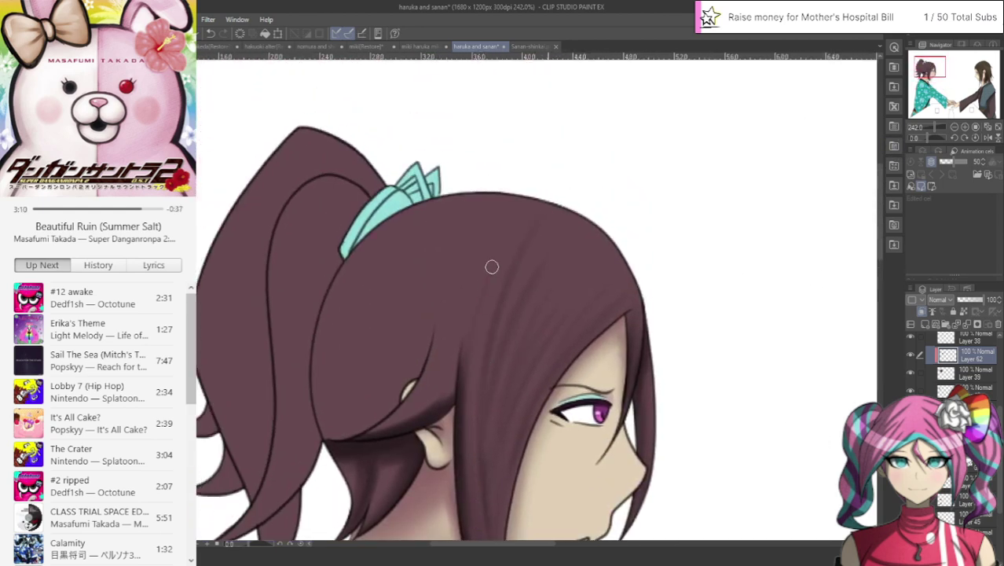
mouse_move(511, 200)
mouse_down()
mouse_move(467, 337)
mouse_move(463, 444)
mouse_up()
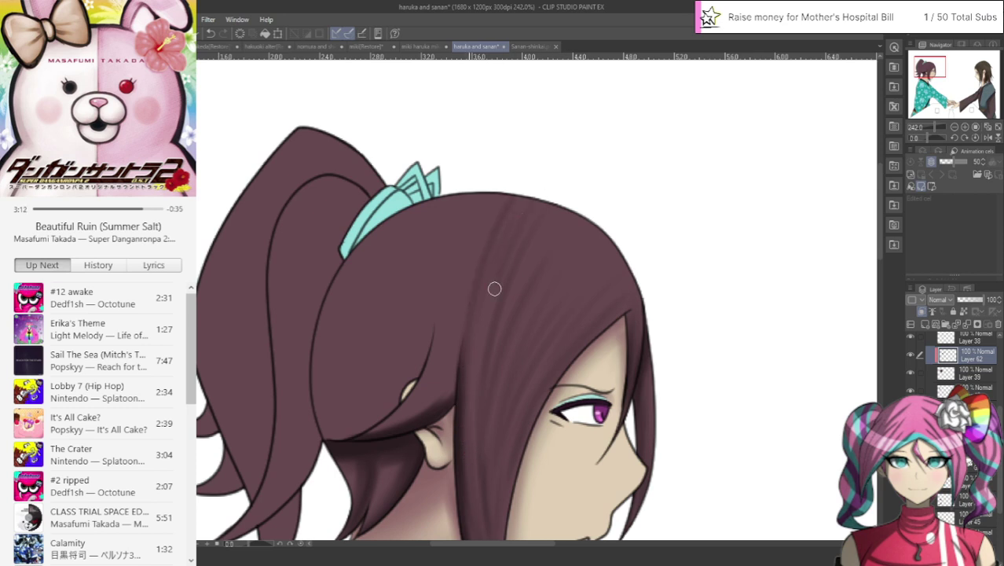
drag(495, 289, 478, 388)
drag(552, 220, 489, 361)
drag(570, 225, 500, 376)
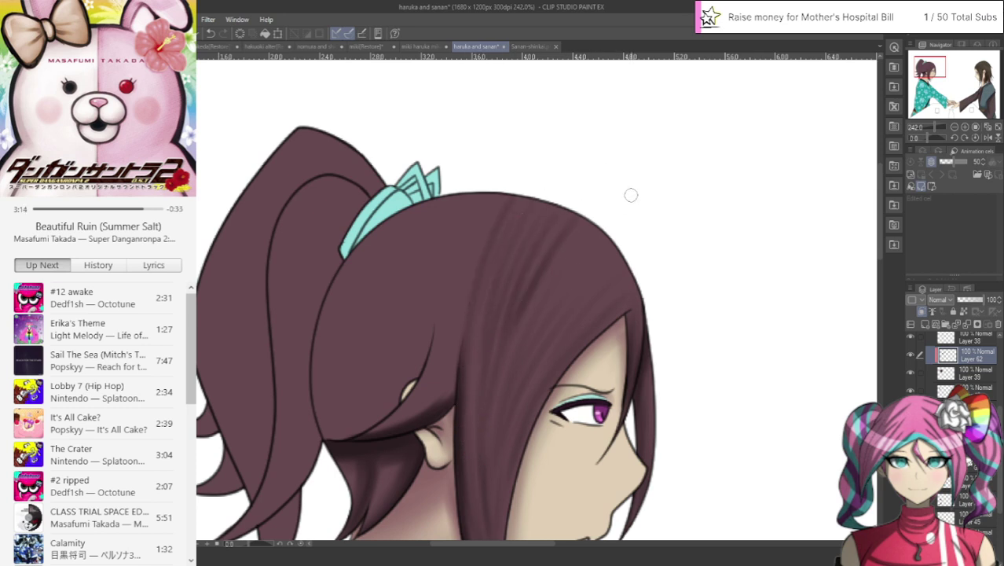
drag(578, 245, 509, 424)
drag(607, 233, 521, 377)
drag(610, 250, 561, 313)
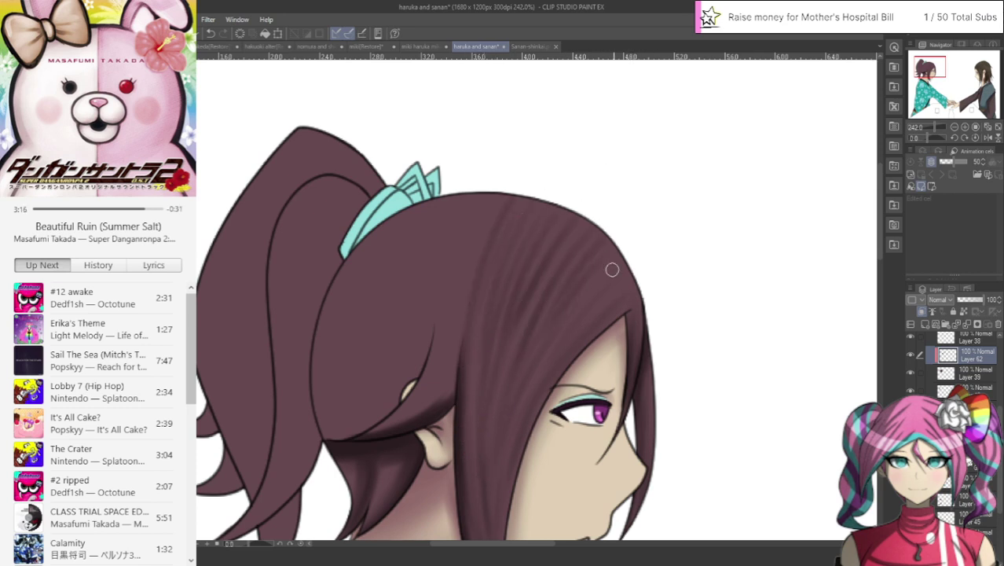
drag(620, 267, 525, 383)
mouse_move(639, 270)
mouse_down()
mouse_move(539, 376)
mouse_move(482, 378)
mouse_move(592, 378)
mouse_up()
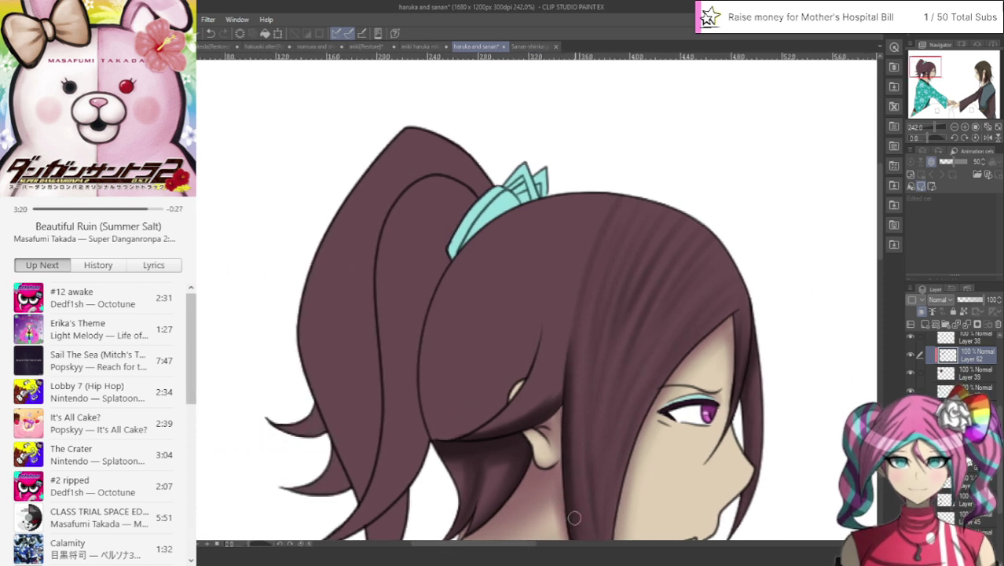
Step: Shade the strands behind the long front lock, running from the top of the head down toward the ear
drag(574, 518, 600, 262)
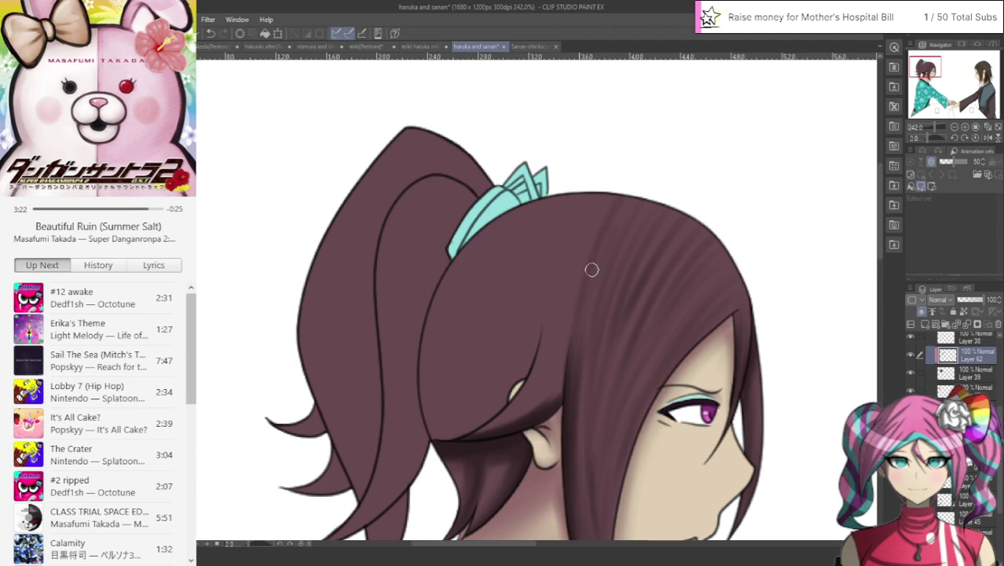
drag(567, 339, 484, 436)
mouse_move(571, 349)
mouse_down()
mouse_move(476, 441)
mouse_move(538, 378)
mouse_move(582, 221)
mouse_up()
drag(528, 387, 591, 207)
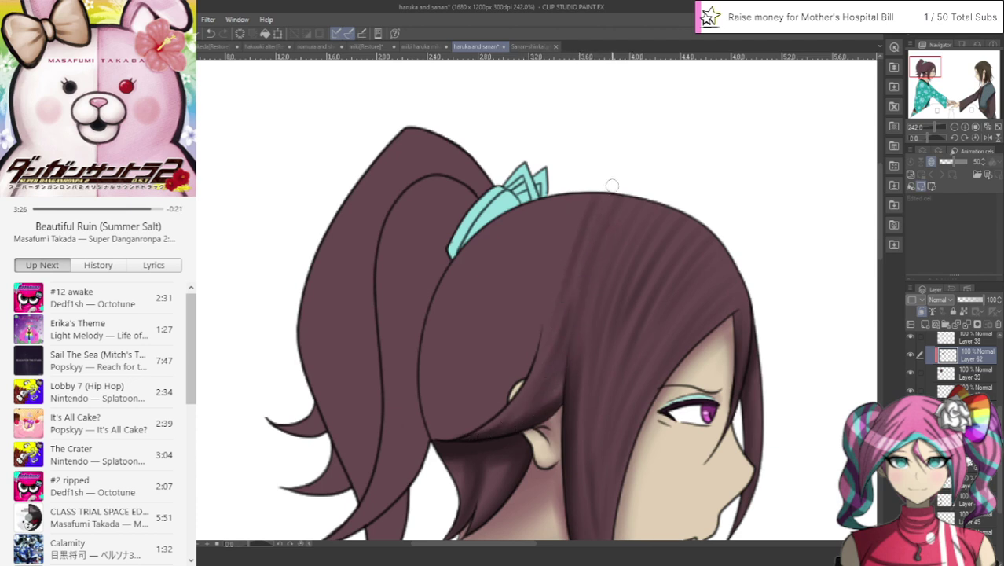
drag(553, 272, 548, 351)
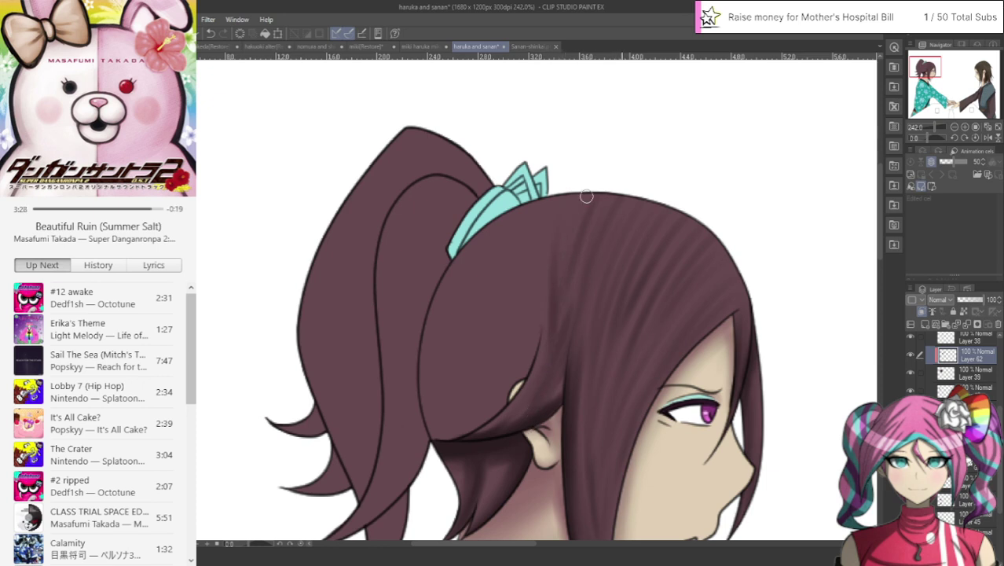
mouse_move(570, 233)
mouse_down()
mouse_move(549, 320)
mouse_move(581, 186)
mouse_move(556, 302)
mouse_move(513, 407)
mouse_move(555, 226)
mouse_move(591, 141)
mouse_move(553, 214)
mouse_move(539, 385)
mouse_move(556, 222)
mouse_move(579, 169)
mouse_move(553, 210)
mouse_move(501, 414)
mouse_up()
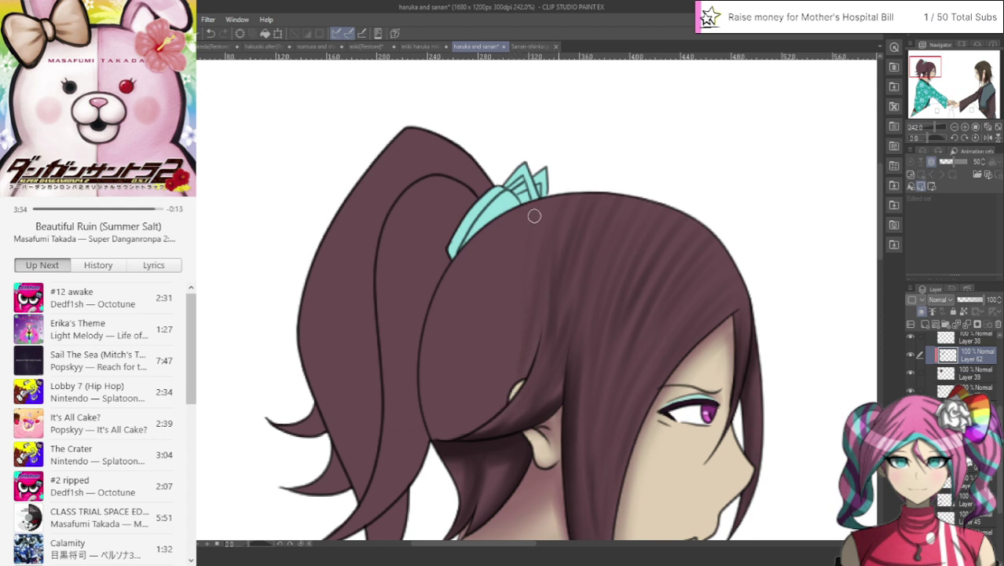
drag(534, 218, 531, 309)
drag(517, 235, 513, 361)
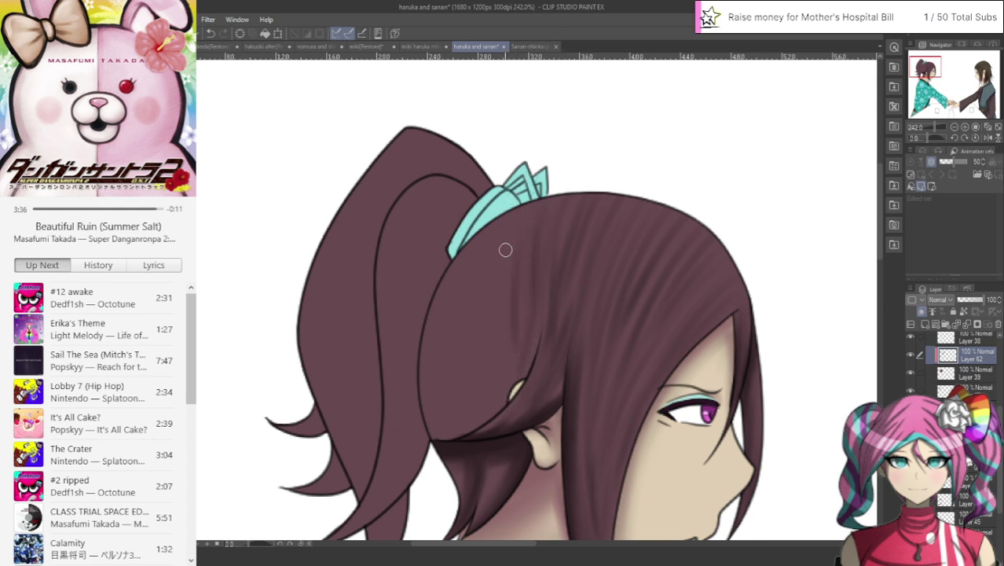
drag(505, 250, 507, 330)
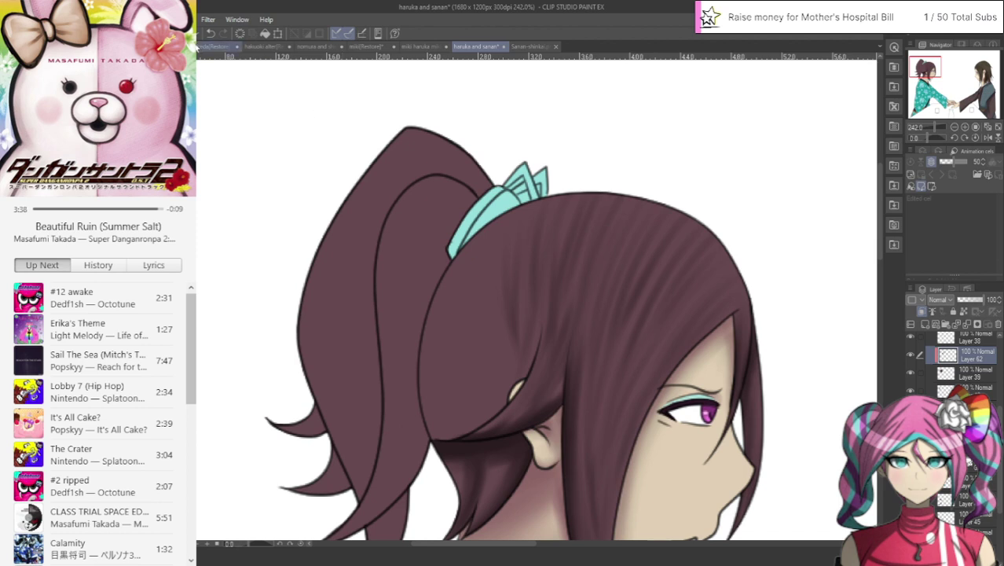
click(212, 35)
click(212, 34)
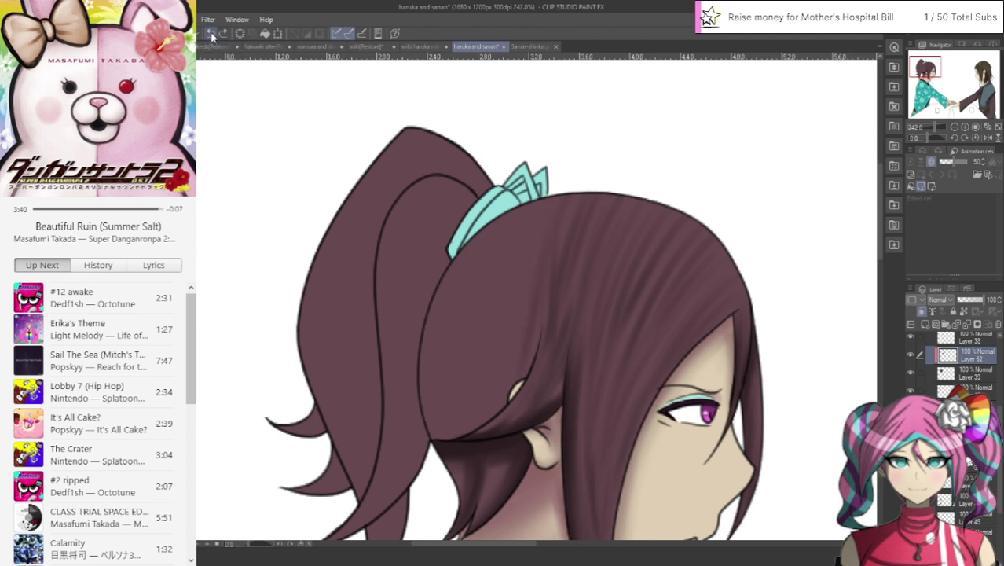
click(210, 35)
Step: Paint dark strands radiating from below the teal hair tie down toward the top of the ear
mouse_move(505, 353)
mouse_down()
mouse_move(469, 205)
mouse_move(532, 364)
mouse_move(487, 269)
mouse_move(472, 192)
mouse_move(529, 370)
mouse_up()
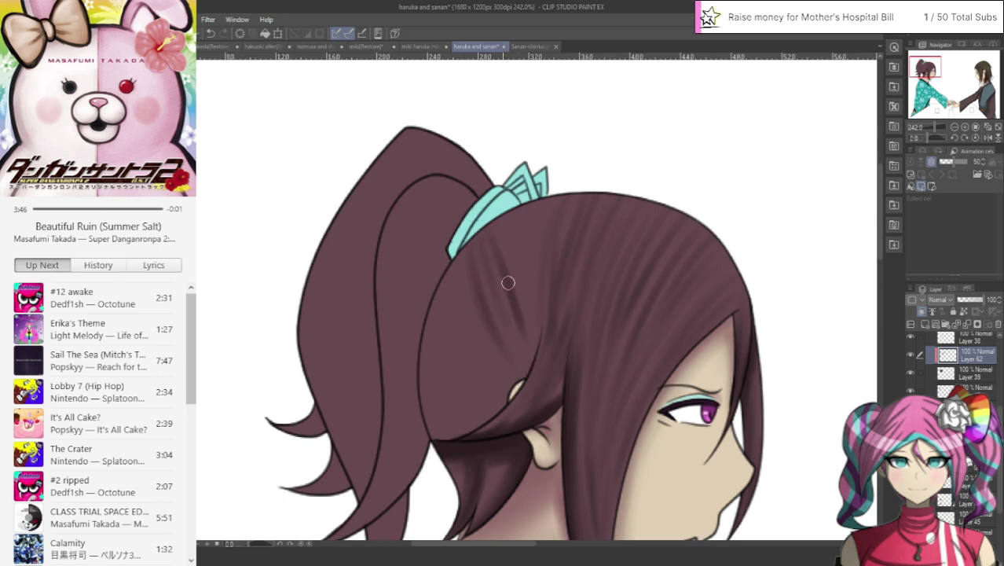
drag(499, 226, 529, 374)
drag(524, 219, 530, 356)
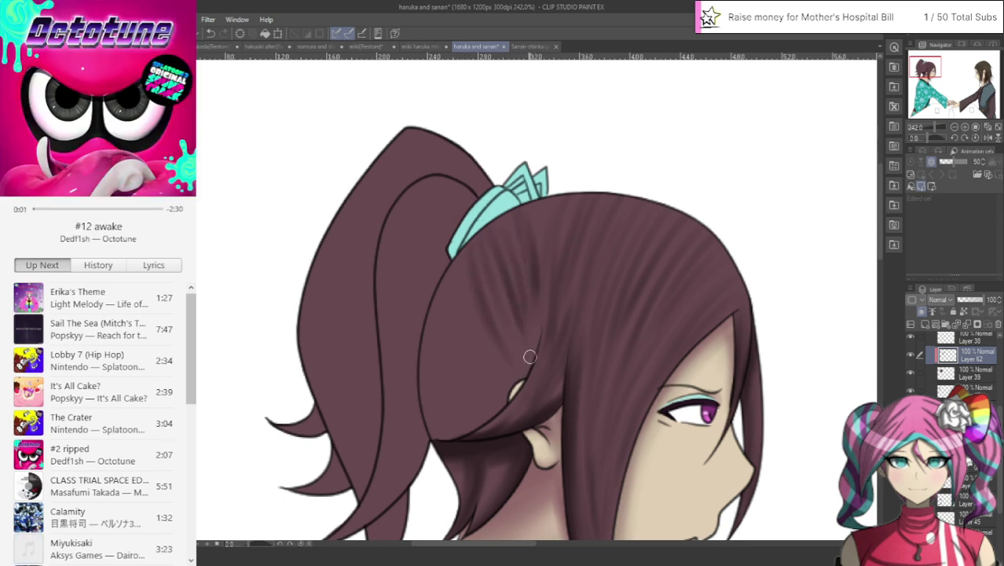
drag(540, 178, 531, 360)
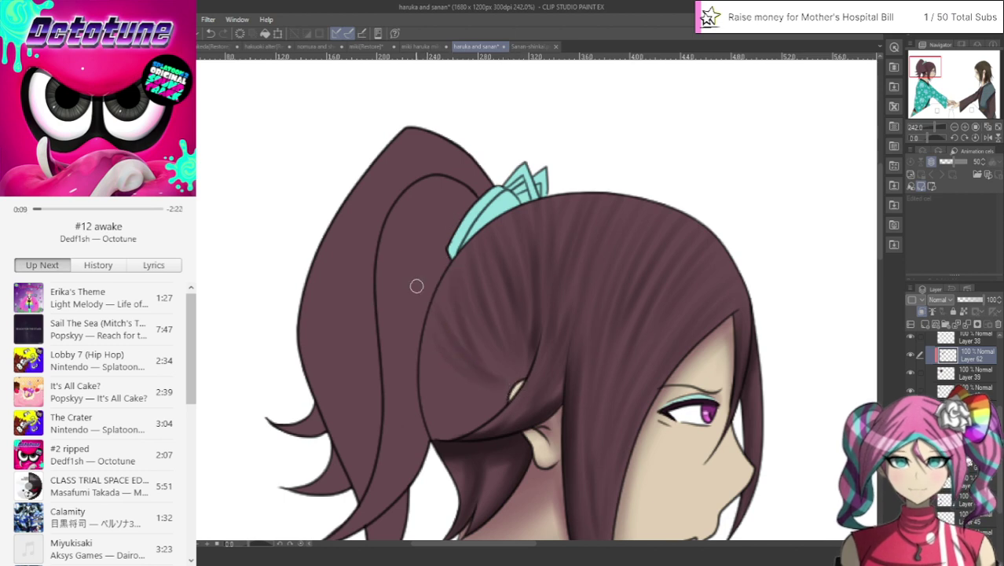
Step: Shade the back of the head with curved dark strands converging from its rear outline toward the ear
drag(444, 292, 487, 361)
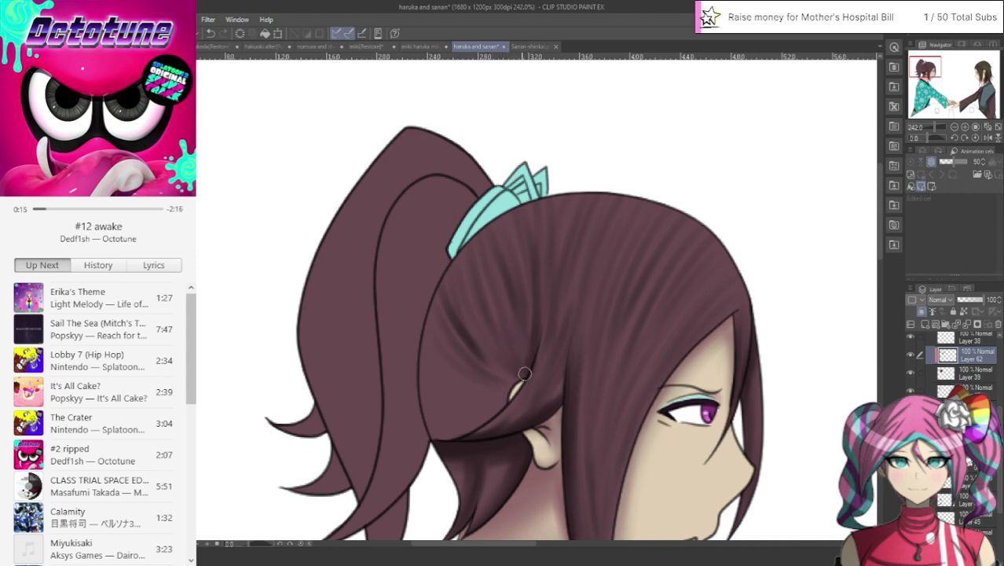
drag(517, 378, 472, 322)
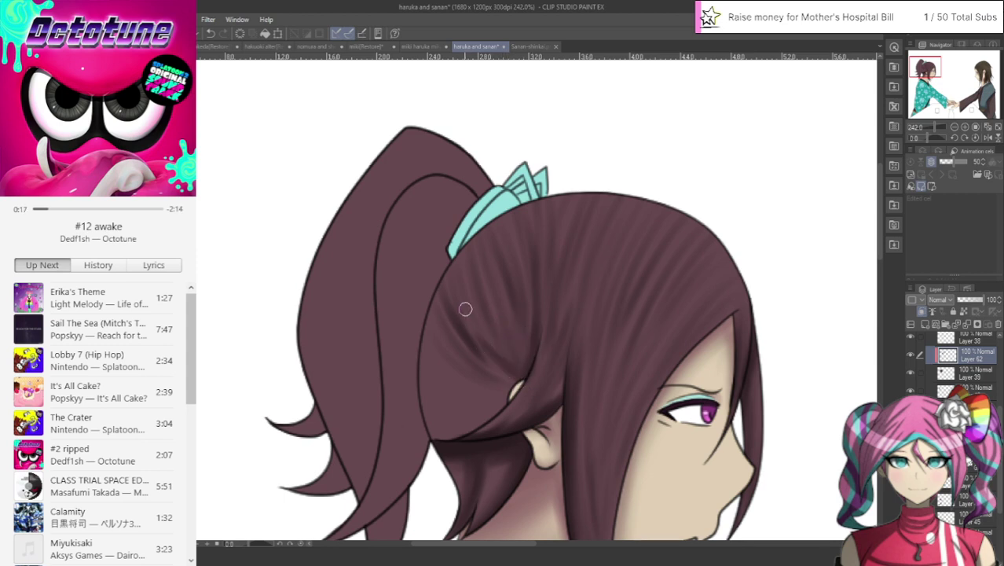
mouse_move(516, 390)
mouse_down()
mouse_move(470, 378)
mouse_move(418, 320)
mouse_move(419, 334)
mouse_move(471, 362)
mouse_move(413, 340)
mouse_move(443, 373)
mouse_move(423, 382)
mouse_move(517, 403)
mouse_move(480, 416)
mouse_move(443, 420)
mouse_up()
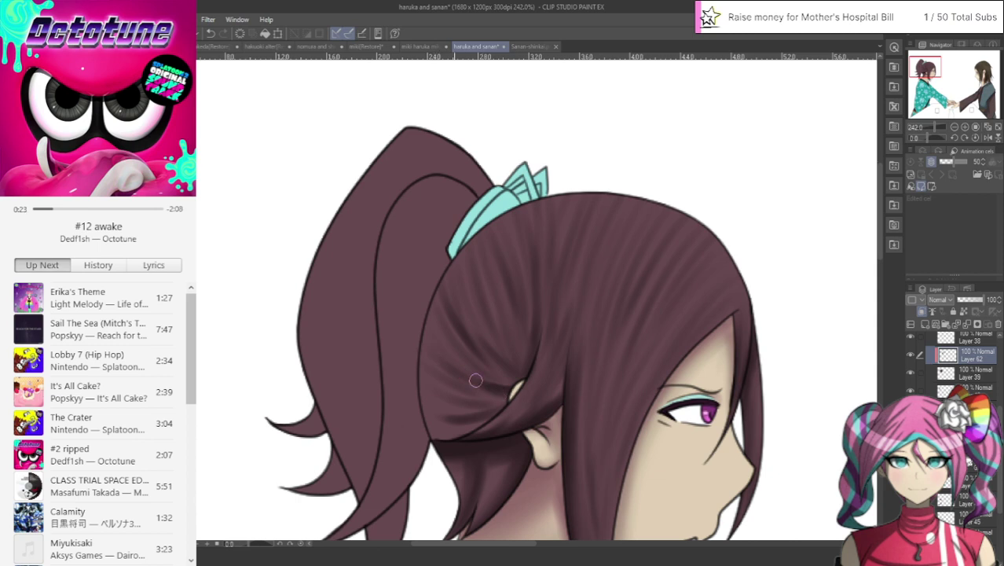
drag(506, 376, 482, 355)
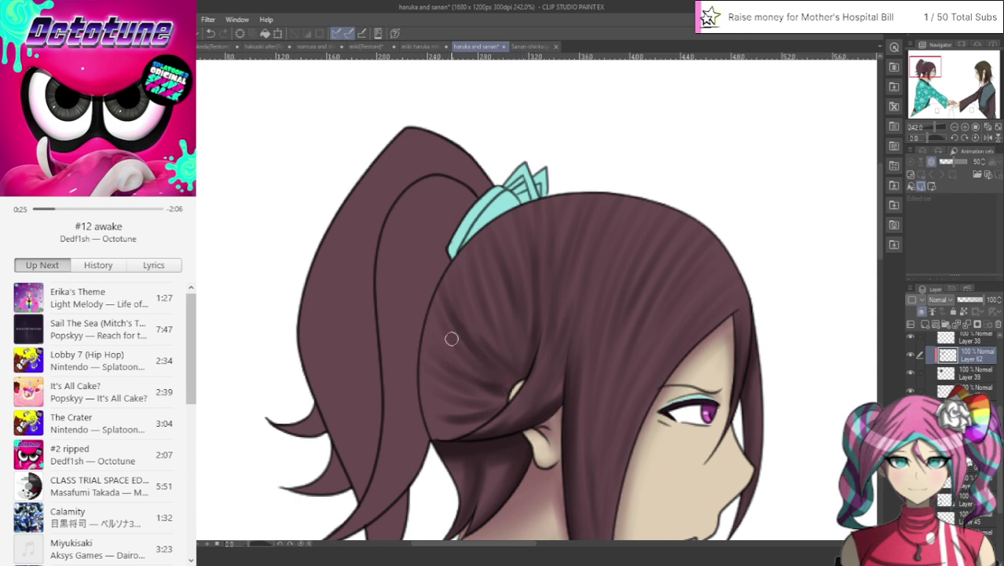
drag(506, 389, 426, 368)
drag(503, 402, 415, 387)
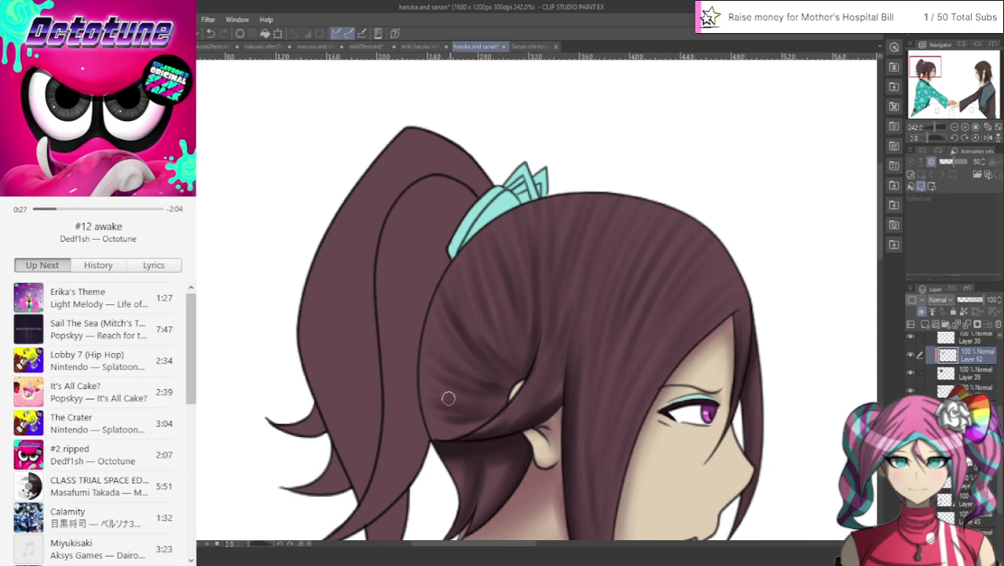
mouse_move(490, 402)
mouse_down()
mouse_move(422, 421)
mouse_move(421, 437)
mouse_up()
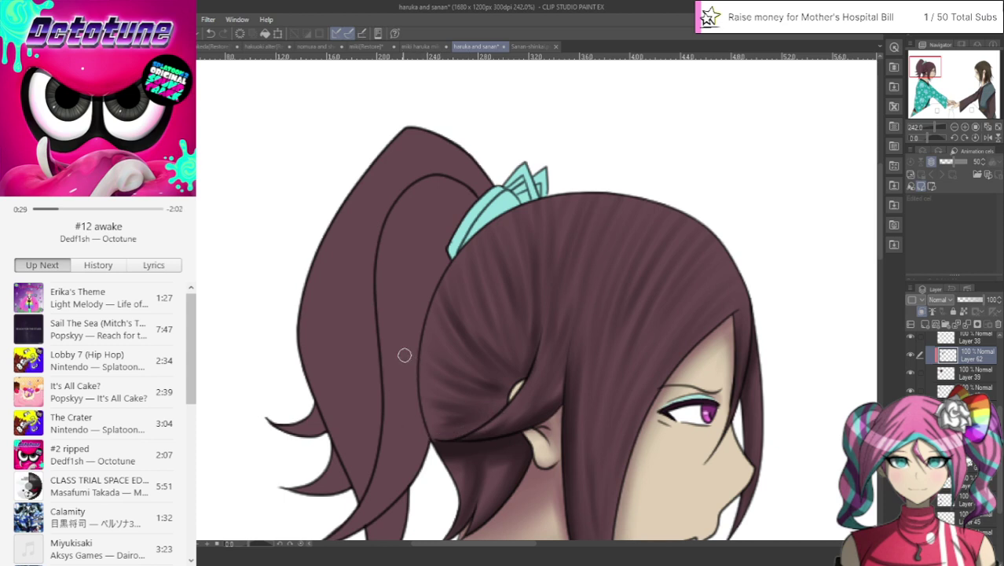
drag(451, 390, 417, 363)
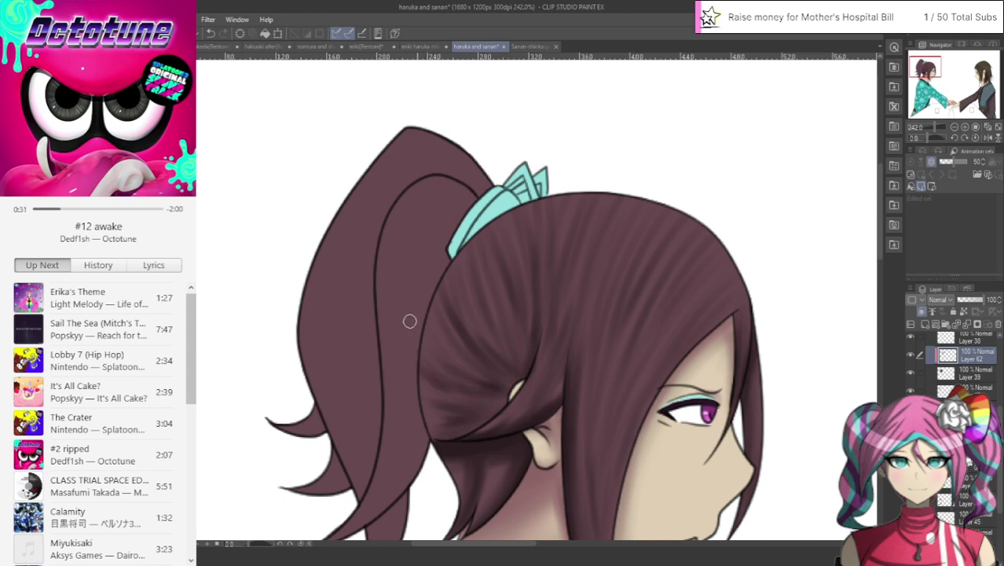
drag(428, 317, 463, 370)
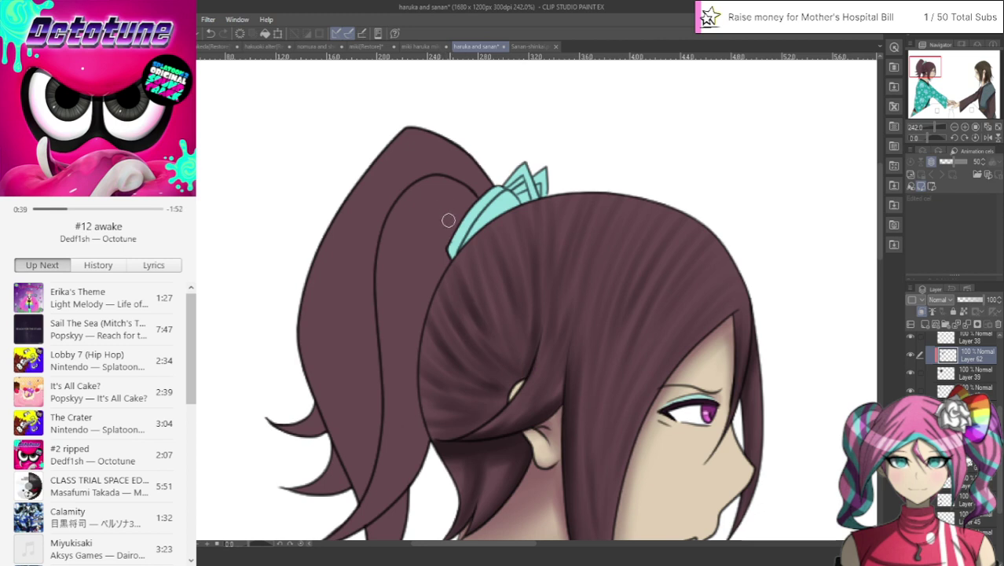
Step: Deepen the strand shading on the side of the head beneath the hair tie and across the upper crown
drag(493, 270, 503, 312)
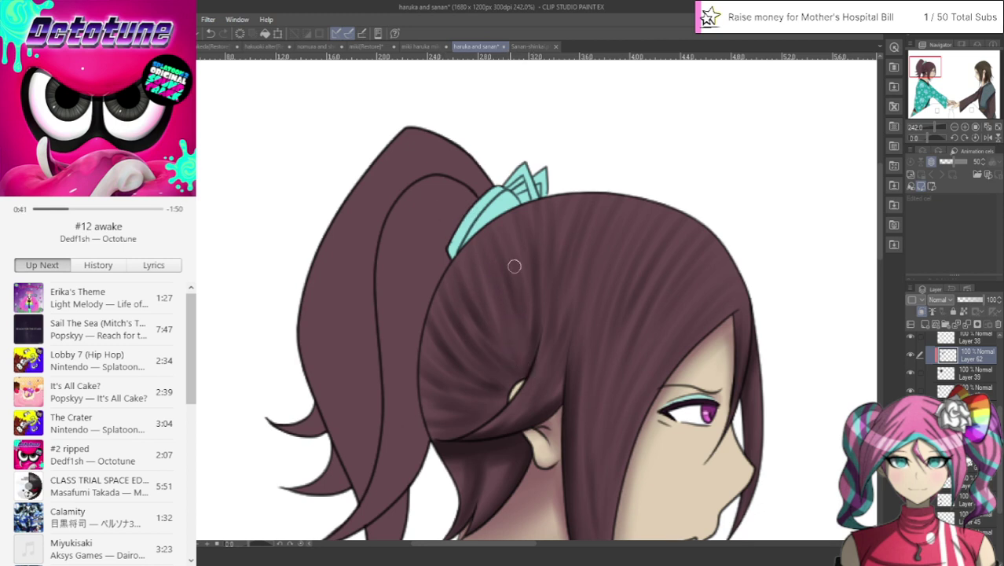
drag(520, 240, 525, 311)
mouse_move(547, 263)
mouse_down()
mouse_move(513, 128)
mouse_move(547, 213)
mouse_move(533, 306)
mouse_move(565, 160)
mouse_move(547, 311)
mouse_move(568, 167)
mouse_move(535, 356)
mouse_move(543, 359)
mouse_move(565, 227)
mouse_move(604, 172)
mouse_move(571, 269)
mouse_up()
drag(604, 236, 576, 352)
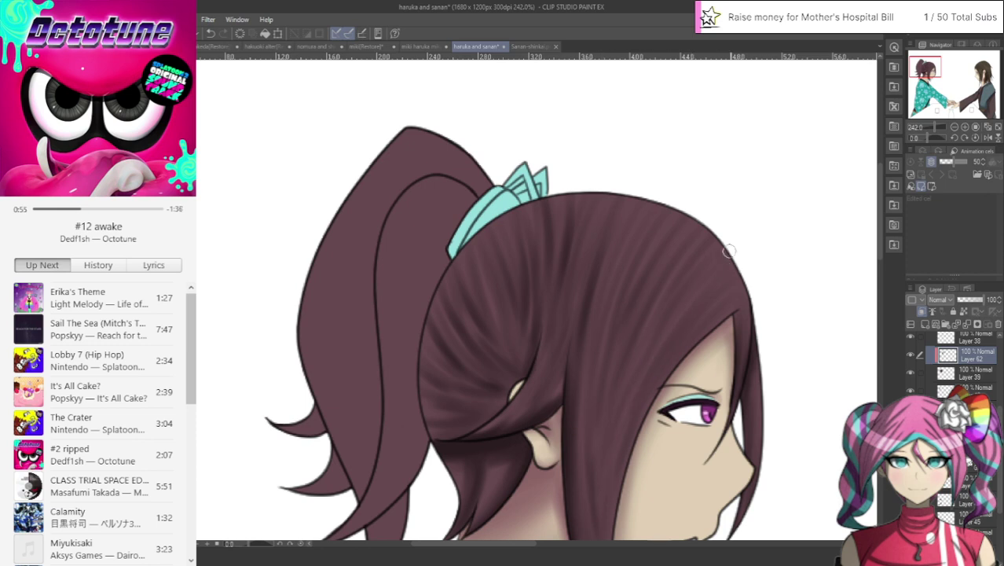
Step: Add a new layer clipped to the ponytail's base colour layer, below Layer 39
click(927, 69)
drag(926, 69, 932, 74)
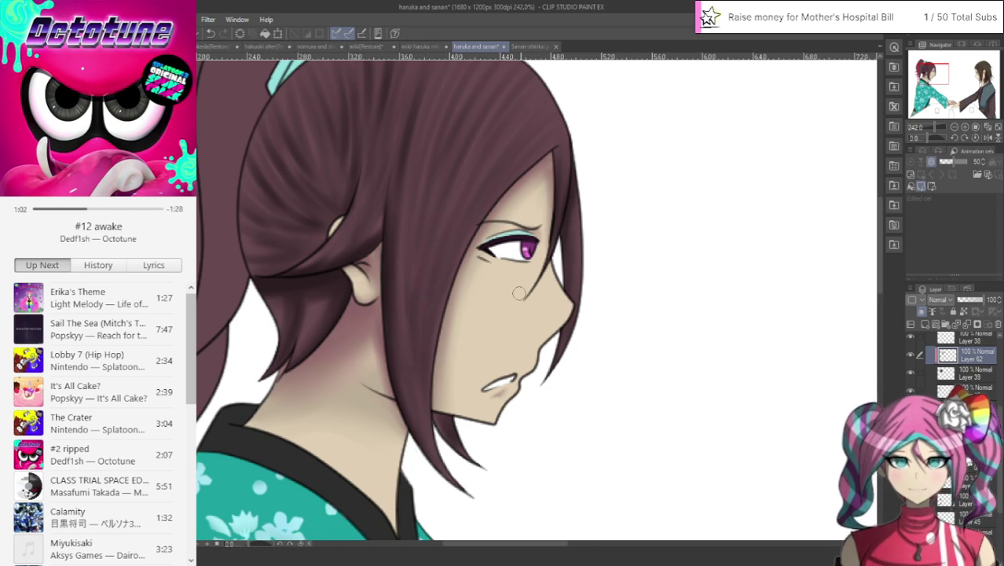
scroll(519, 292, down, 3)
scroll(371, 343, up, 2)
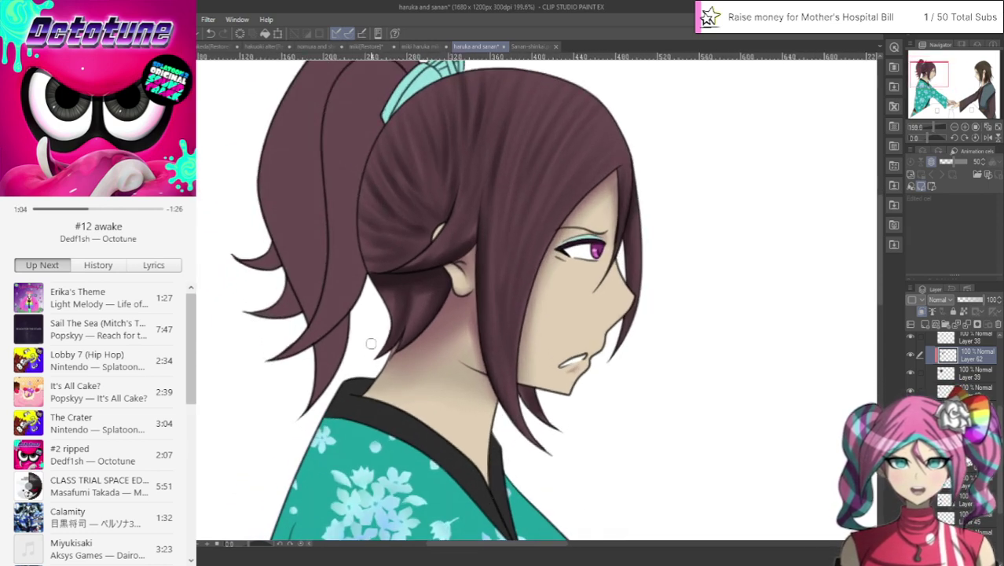
scroll(371, 343, up, 1)
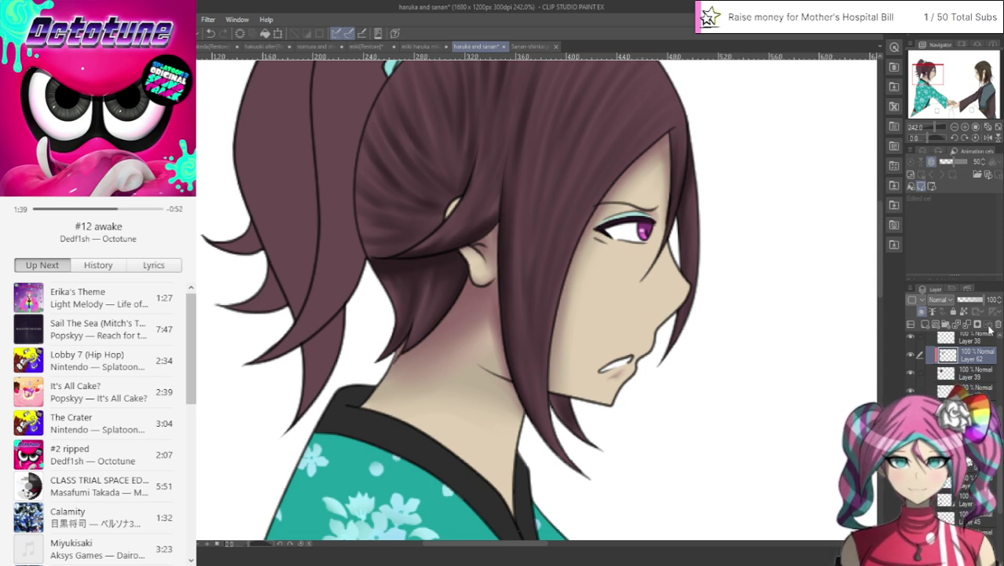
click(970, 389)
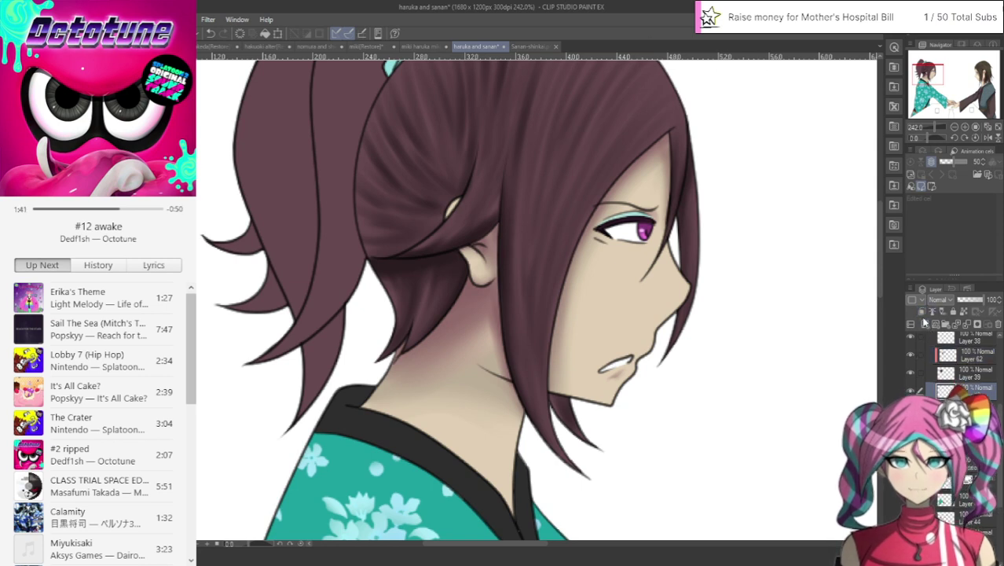
Step: Paint dark strand shading on the ponytail's front section, from the hair tie along its edges down to the lower tips
scroll(752, 359, down, 4)
scroll(424, 173, up, 3)
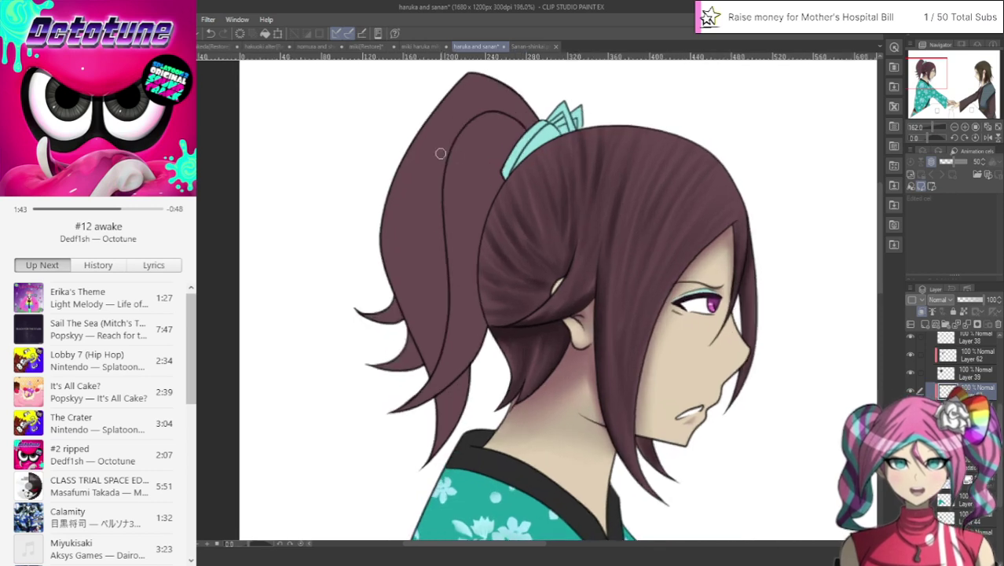
scroll(472, 161, up, 1)
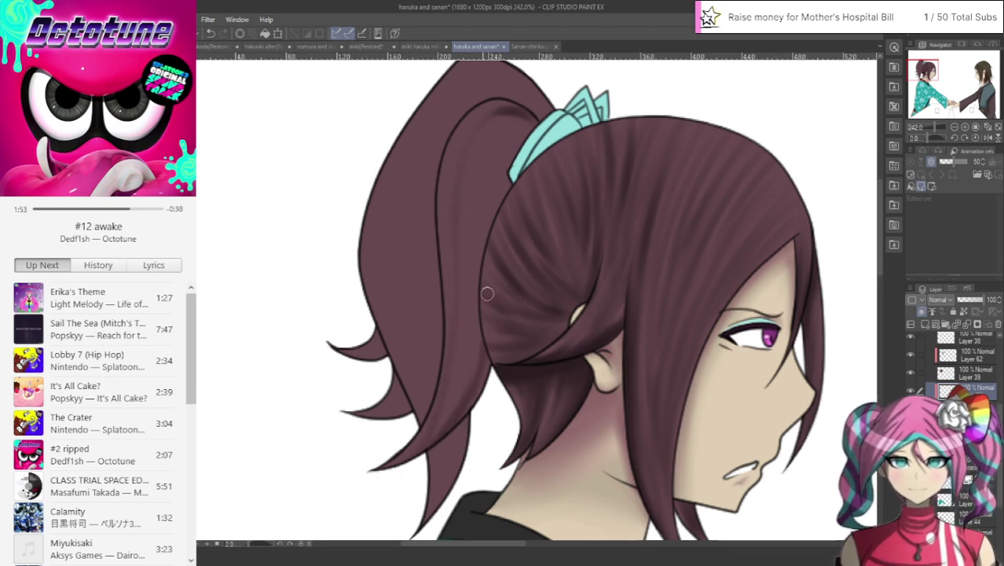
mouse_move(434, 416)
mouse_down()
mouse_move(451, 369)
mouse_move(472, 191)
mouse_move(530, 95)
mouse_move(531, 134)
mouse_move(504, 128)
mouse_move(528, 141)
mouse_move(470, 193)
mouse_up()
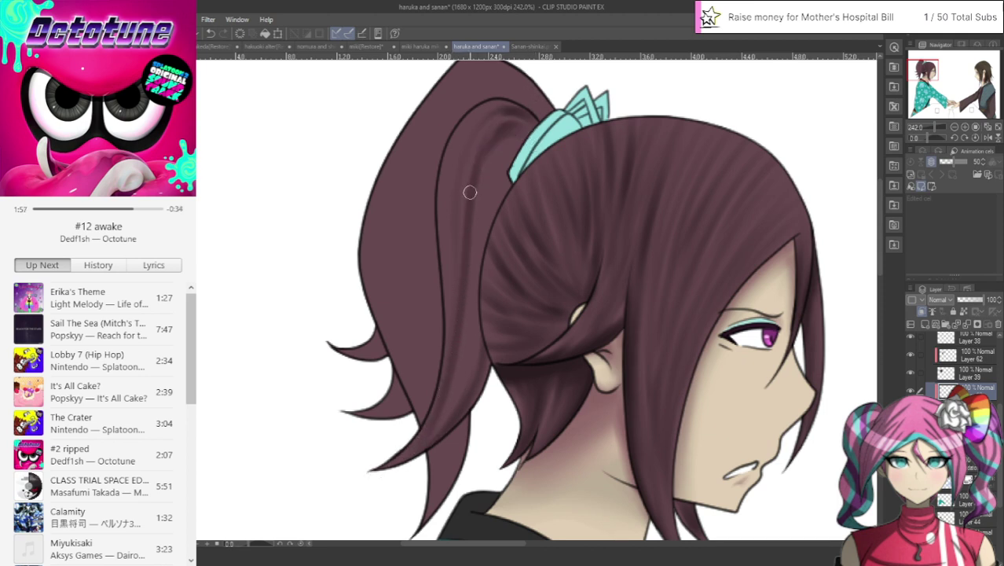
mouse_move(512, 152)
mouse_down()
mouse_move(494, 194)
mouse_move(452, 415)
mouse_up()
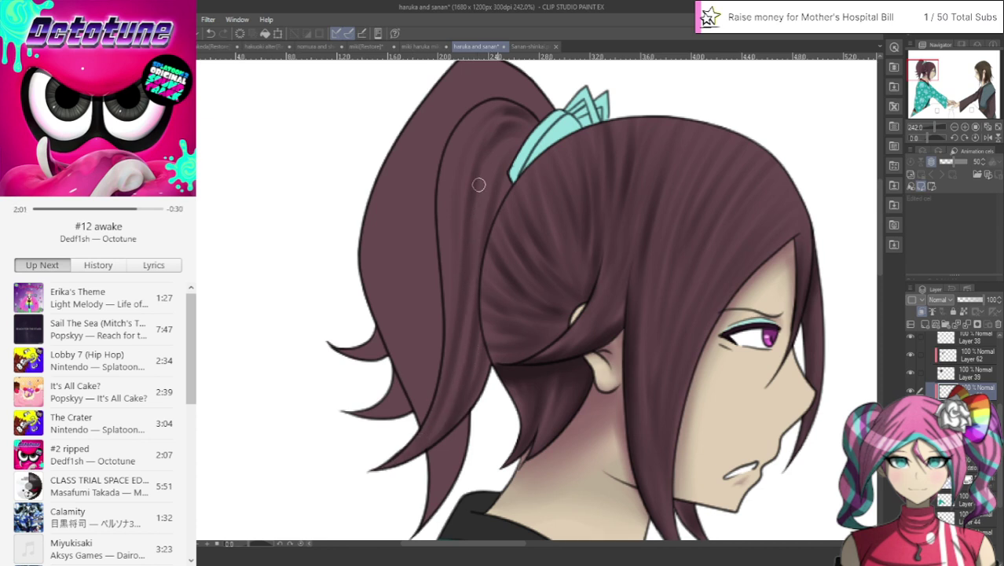
drag(477, 185, 542, 136)
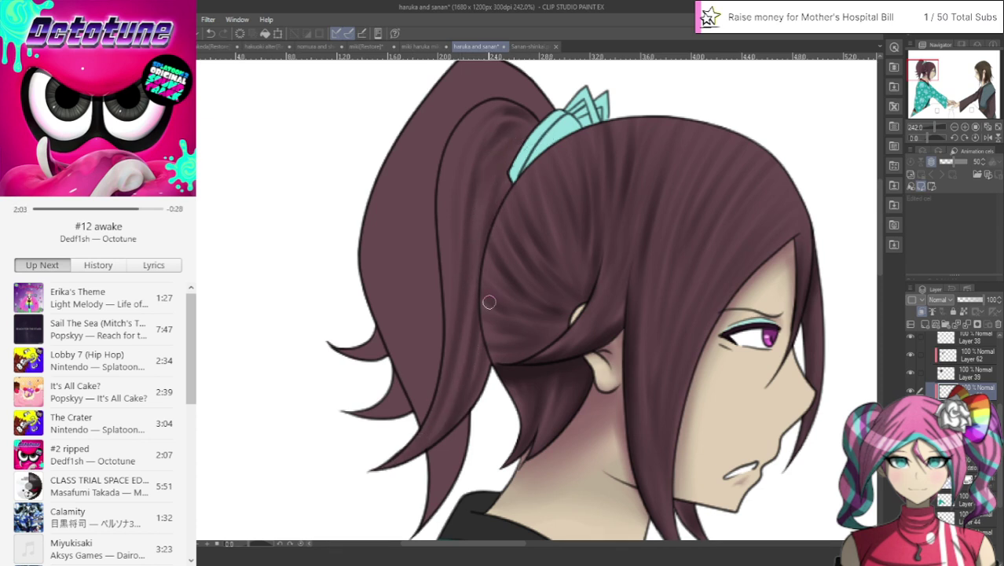
drag(490, 118, 440, 206)
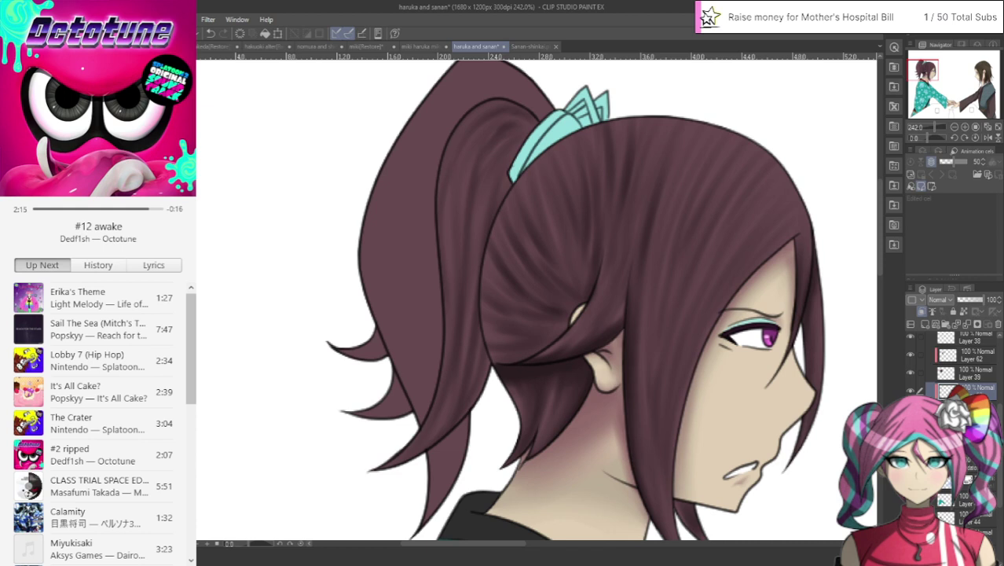
Step: Add a new layer clipped to the base colour layer of the ponytail's rear section
click(966, 408)
click(924, 323)
click(922, 312)
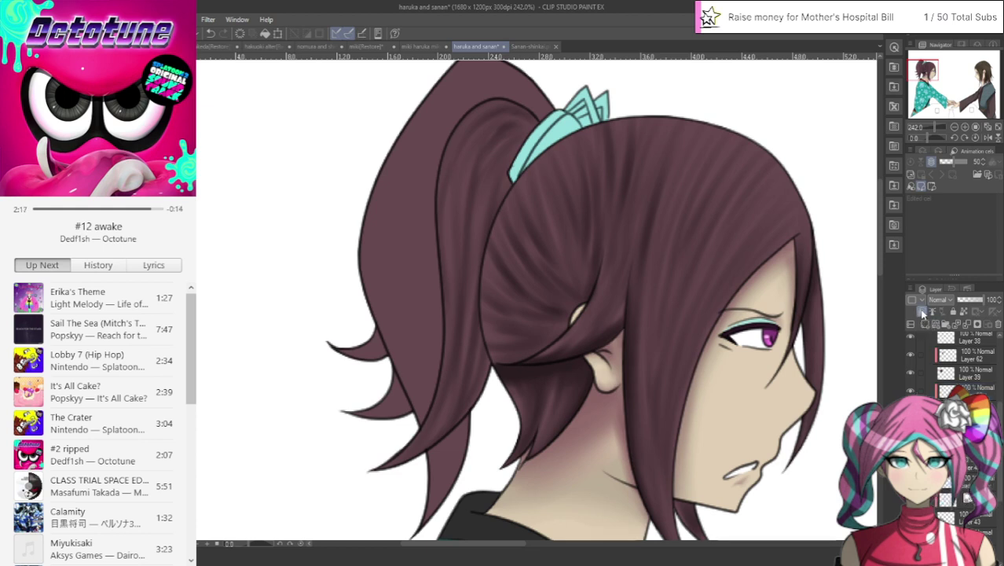
Step: Paint soft dark strand shading on the ponytail's rear section, following its outline and the edge of the front section
drag(878, 271, 879, 266)
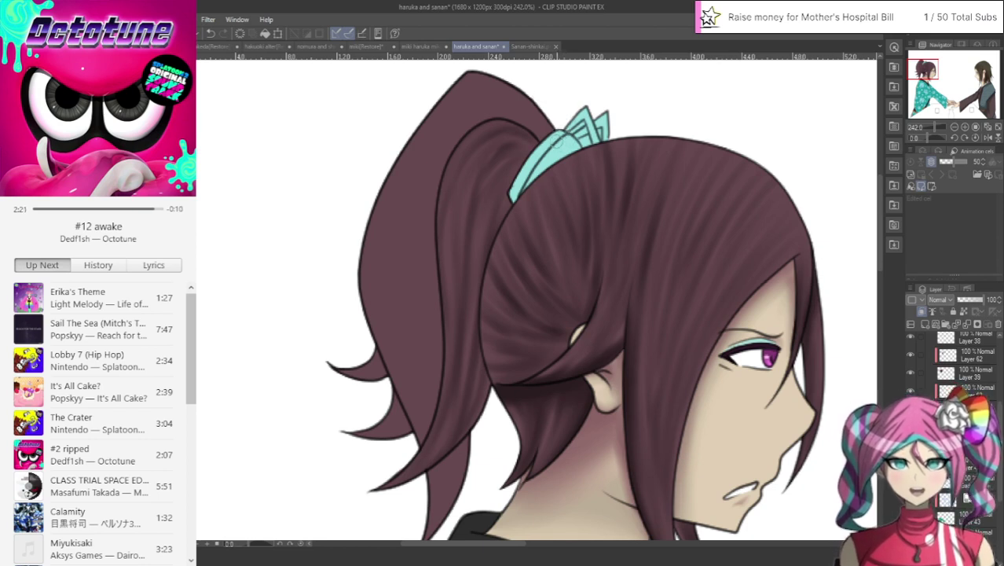
mouse_move(513, 93)
mouse_down()
mouse_move(426, 87)
mouse_move(456, 88)
mouse_move(471, 73)
mouse_move(387, 180)
mouse_move(461, 81)
mouse_move(380, 208)
mouse_move(368, 304)
mouse_up()
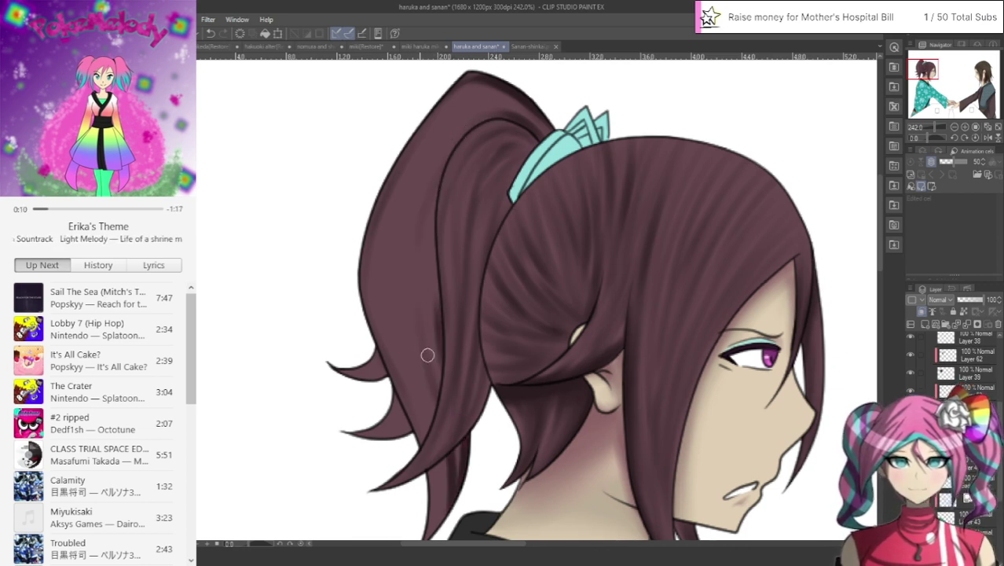
drag(427, 342, 437, 209)
drag(437, 377, 436, 263)
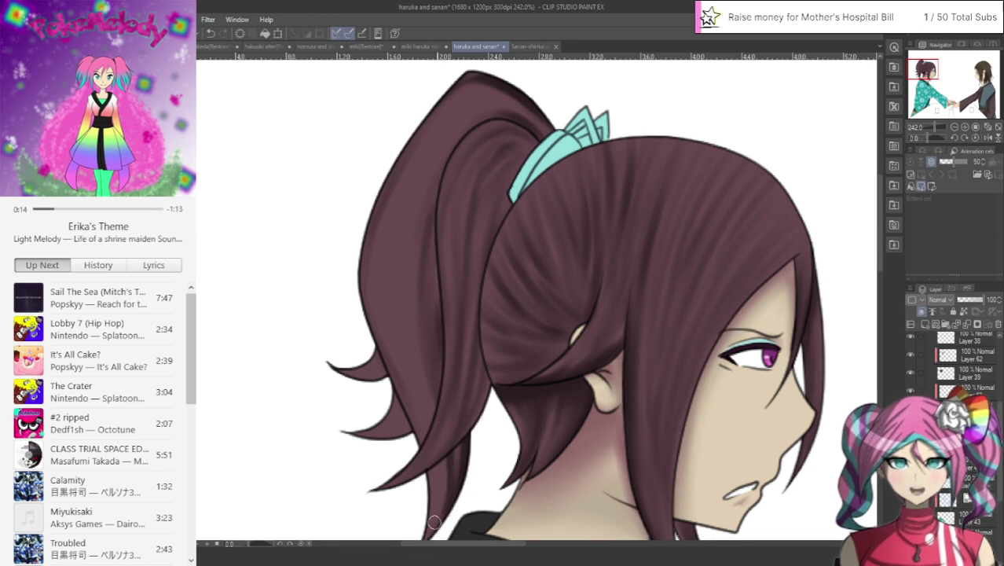
drag(433, 498, 420, 403)
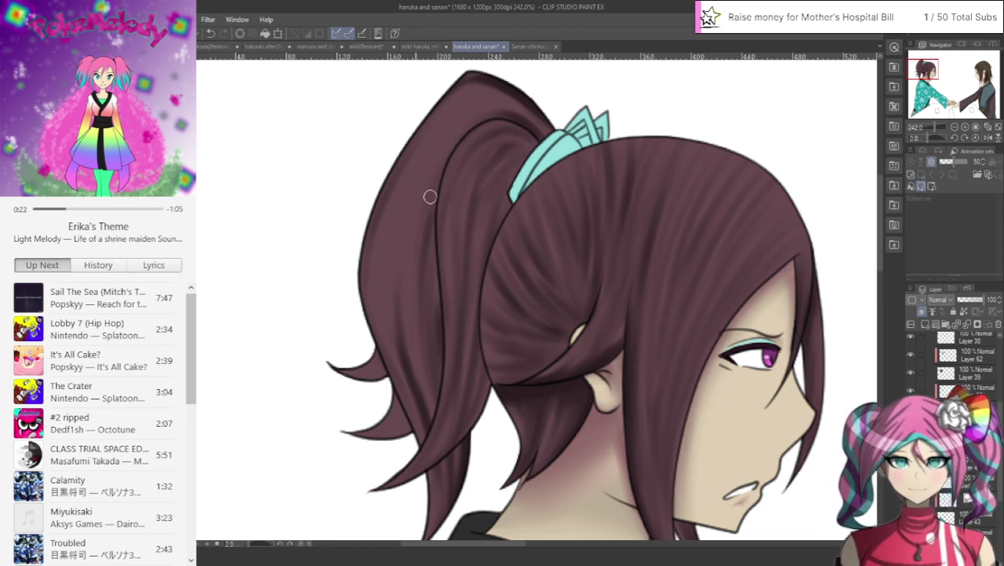
drag(428, 214, 410, 314)
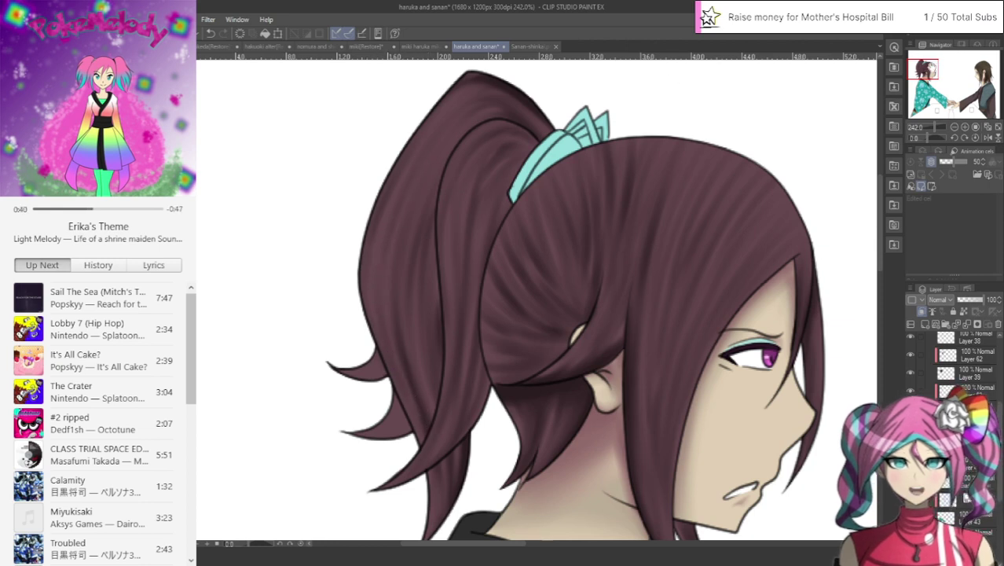
Step: Extend the dark strand shading to the lower tips of the ponytail's rear section and undo the last stroke
drag(467, 331, 430, 206)
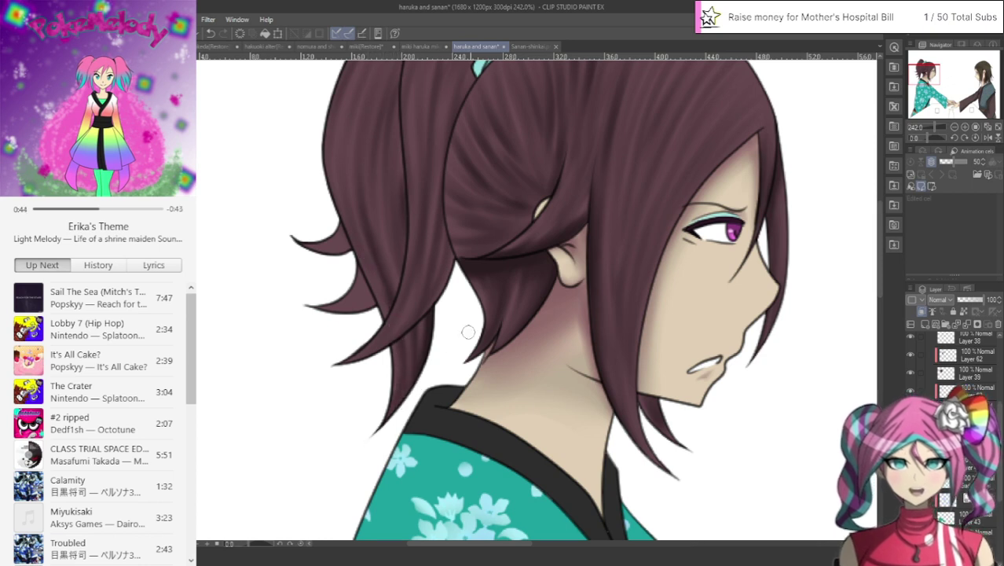
drag(468, 332, 475, 422)
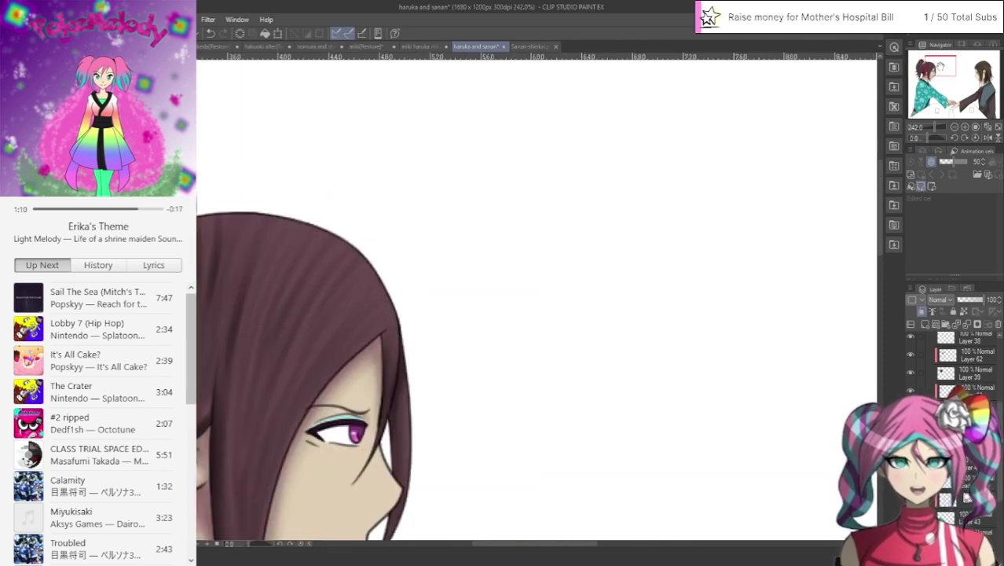
drag(937, 74, 926, 73)
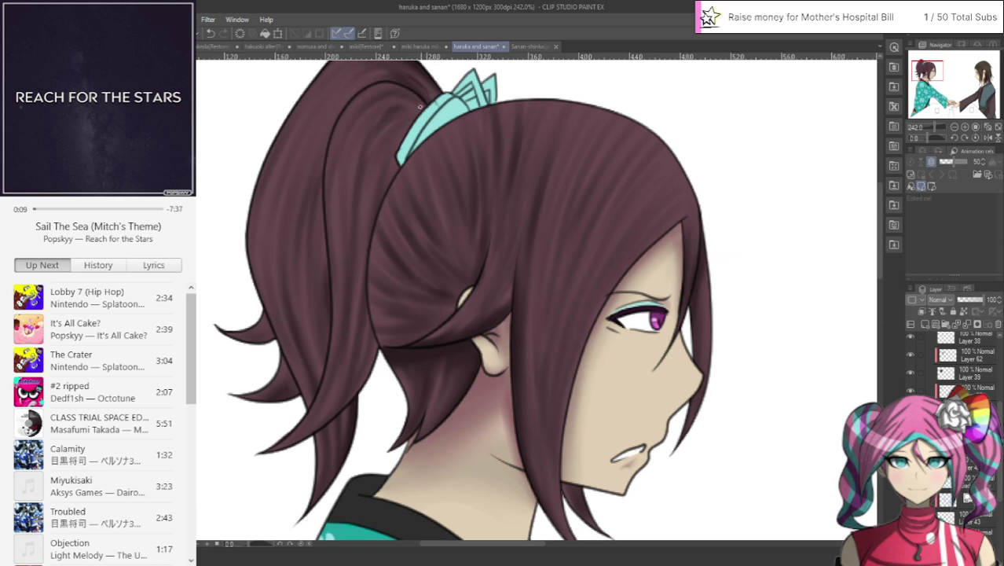
click(210, 33)
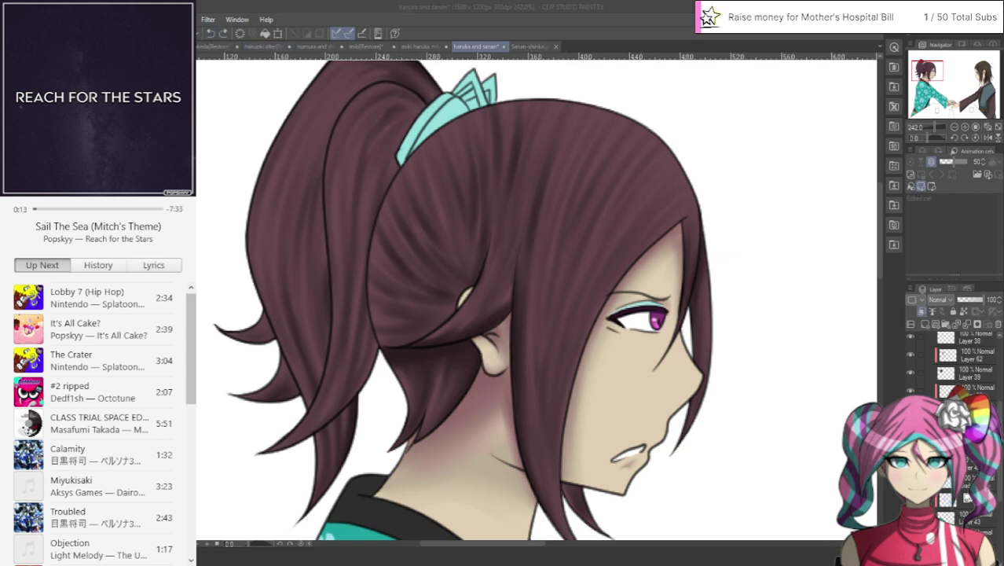
Step: Skip ahead to the track "It's All Cake?" in the music player
click(126, 234)
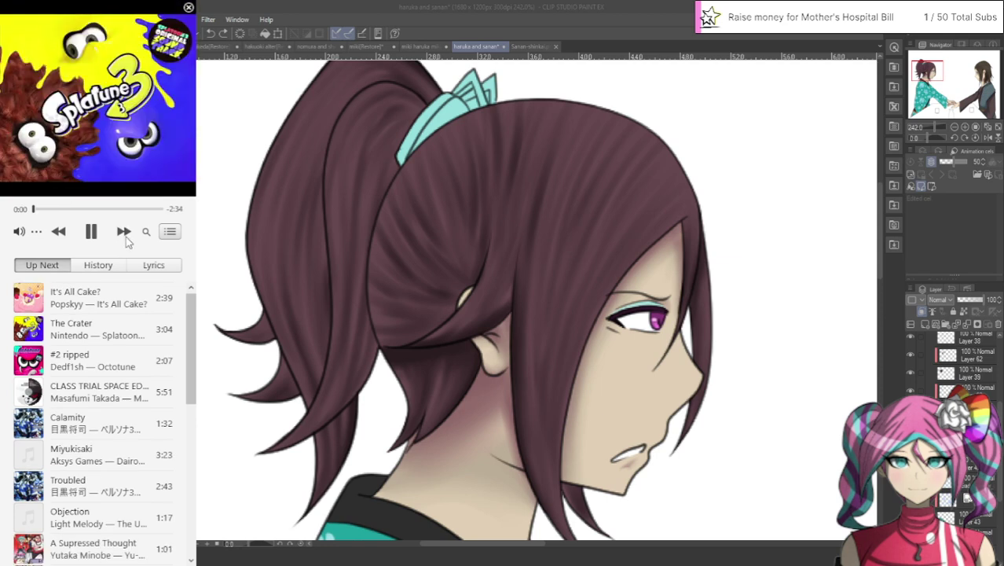
click(128, 238)
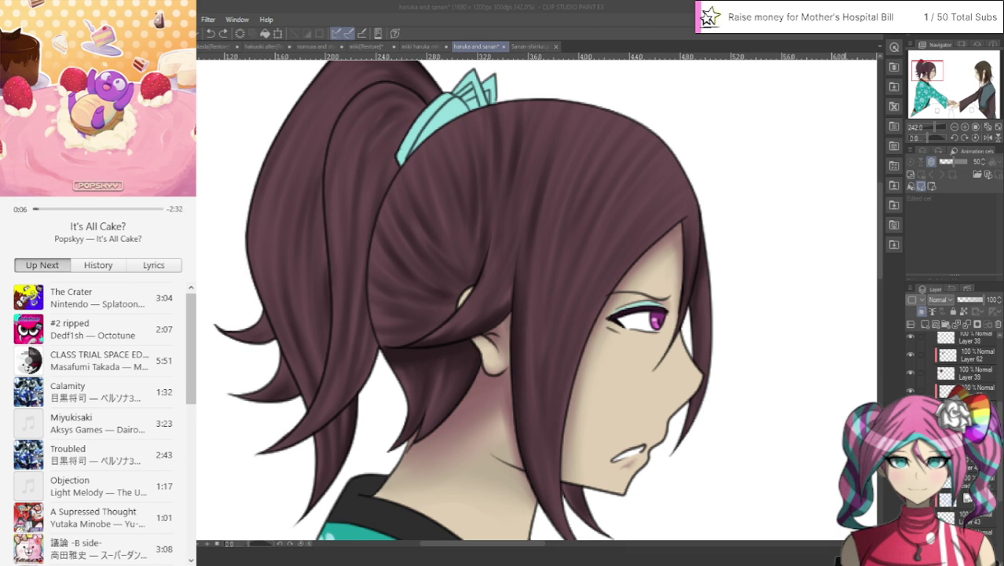
Step: Draw thin dark hair strands over the ponytail's rear section with a smaller brush, from the peak down to the outer tips
drag(926, 71, 923, 65)
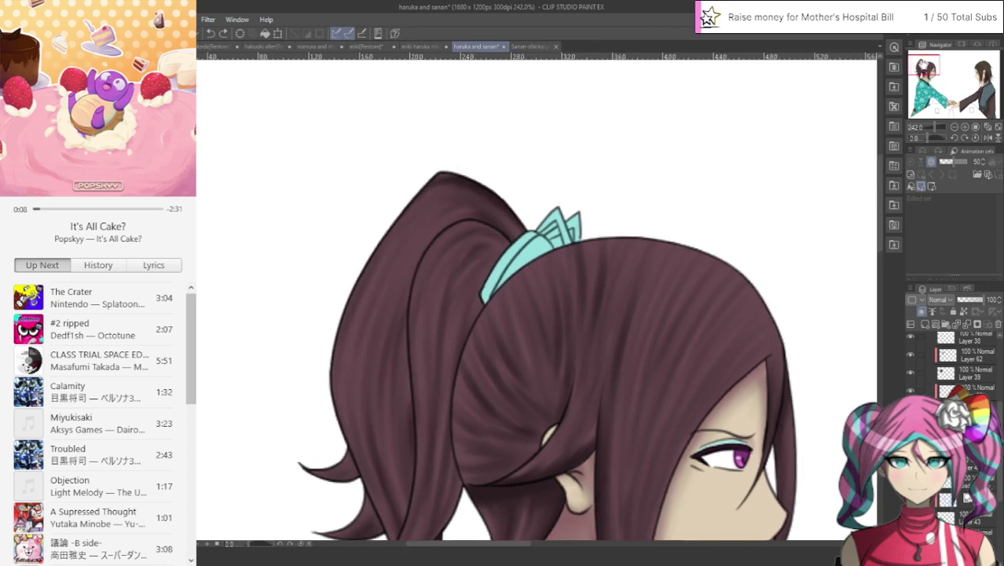
drag(468, 188, 541, 112)
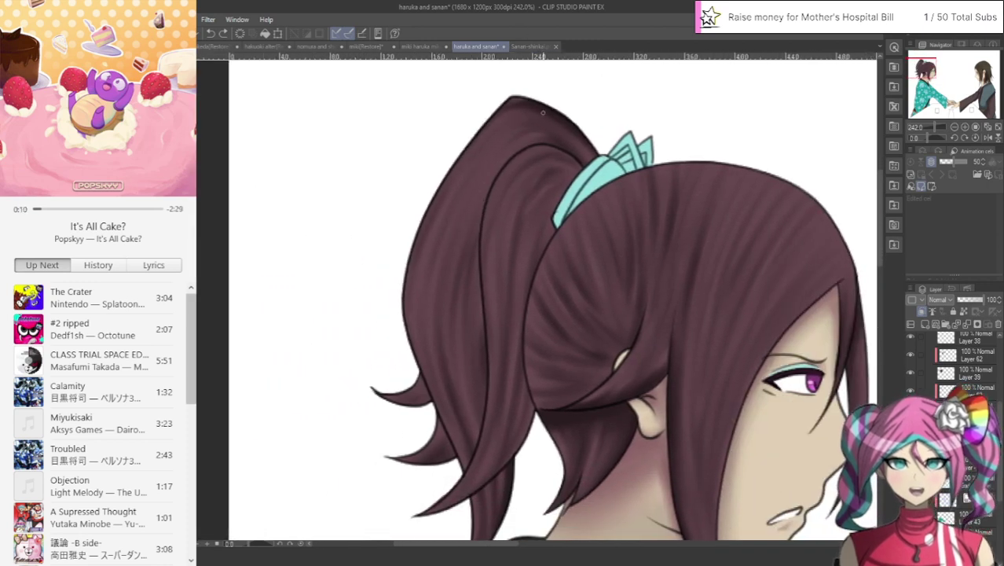
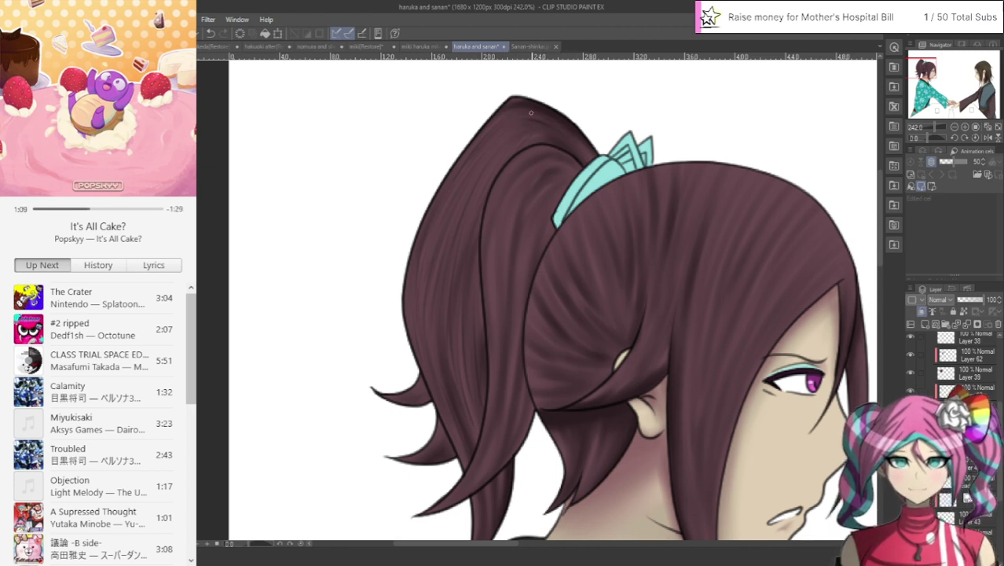
drag(921, 62, 920, 70)
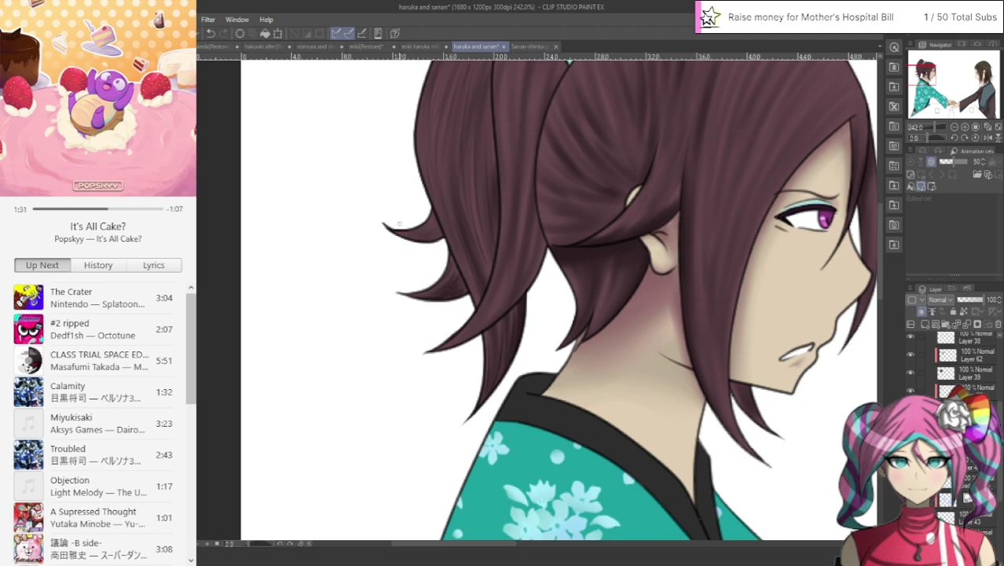
mouse_move(400, 232)
mouse_down()
mouse_move(441, 228)
mouse_move(413, 240)
mouse_up()
drag(491, 117, 494, 177)
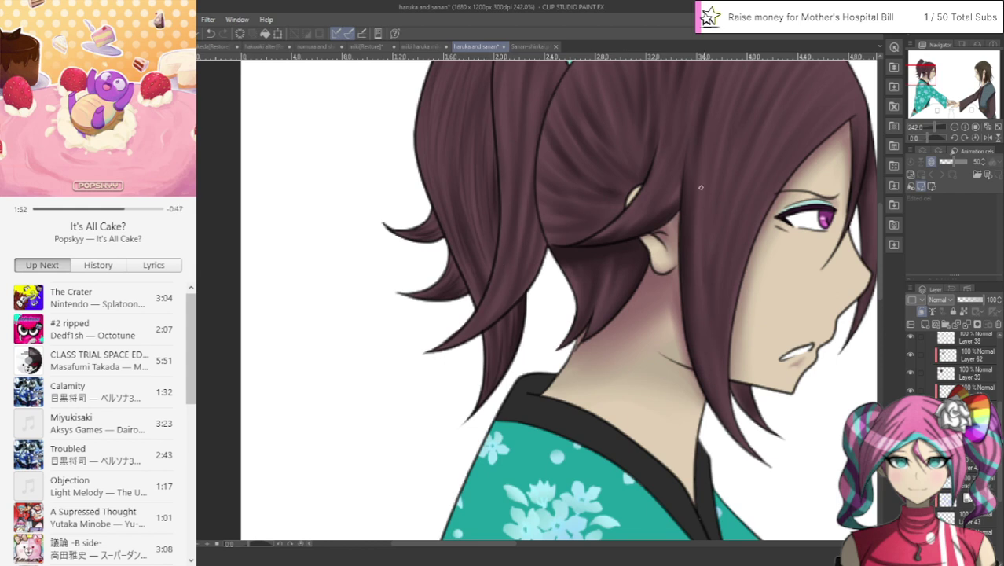
Step: Draw thin dark hair strands over the ponytail's front section on its own clipped shading layer
scroll(458, 208, up, 5)
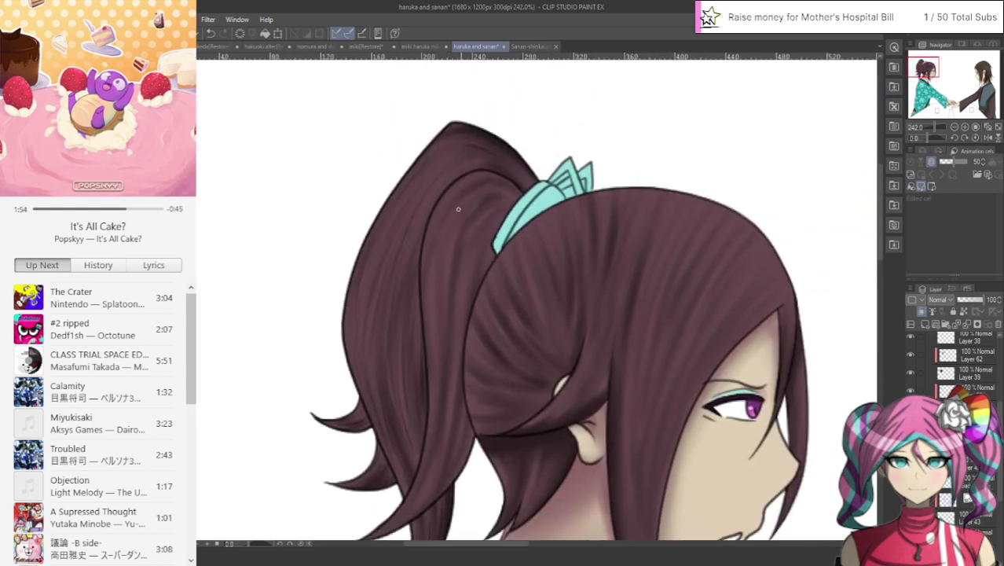
click(962, 389)
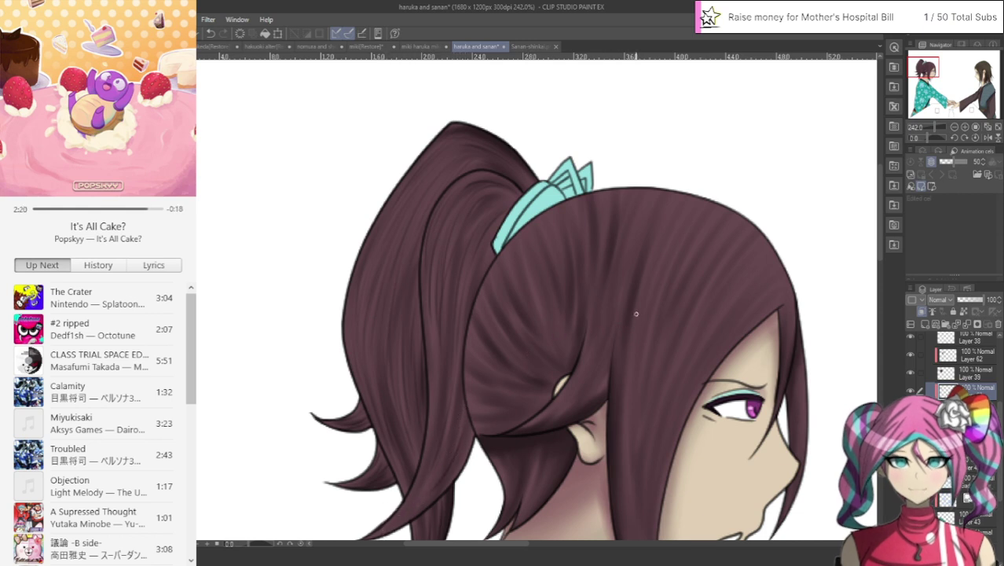
drag(927, 77, 922, 71)
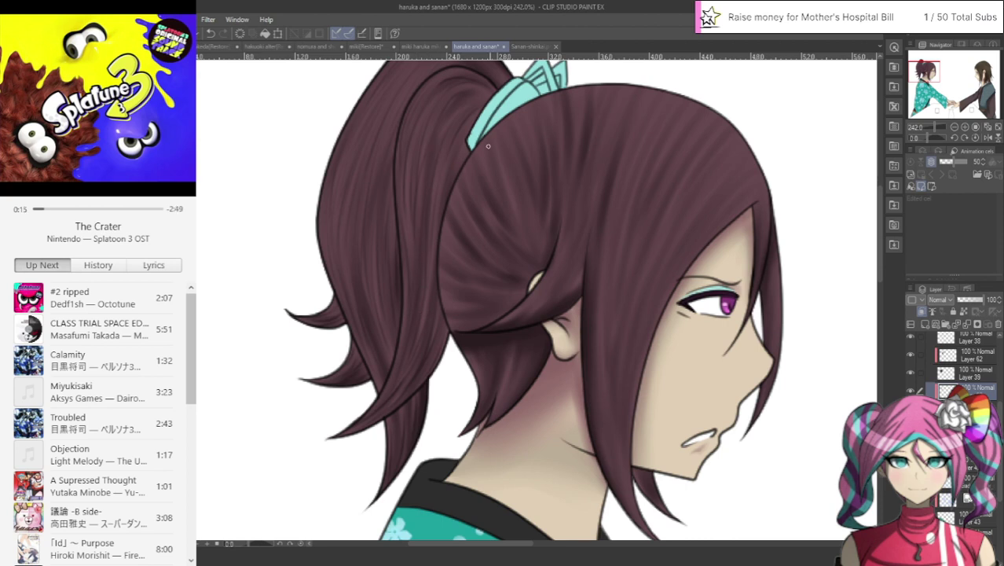
Step: Draw thin dark strands on Layer 62 across the head beneath the hair tie, converging toward the ear
click(960, 356)
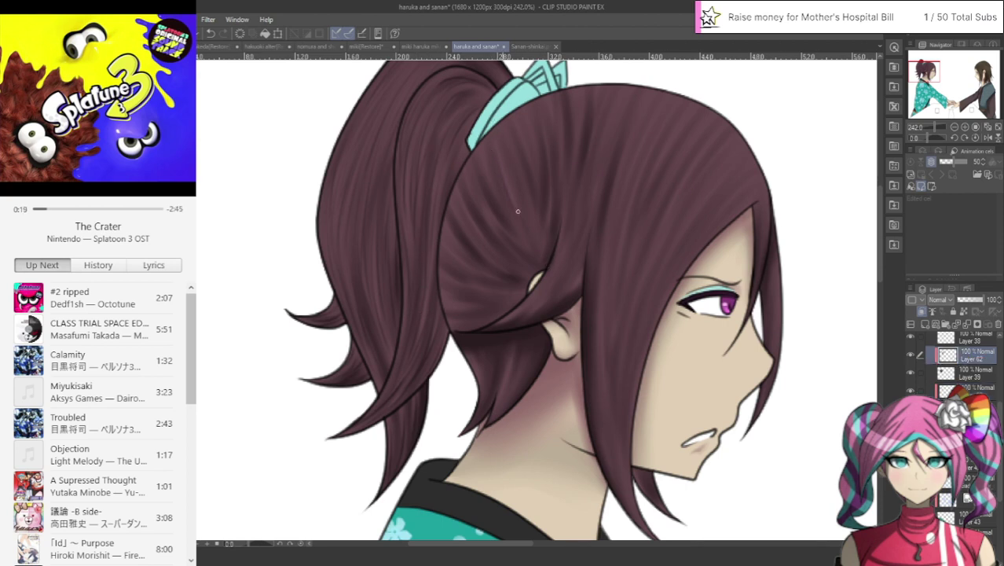
drag(518, 212, 498, 129)
click(211, 34)
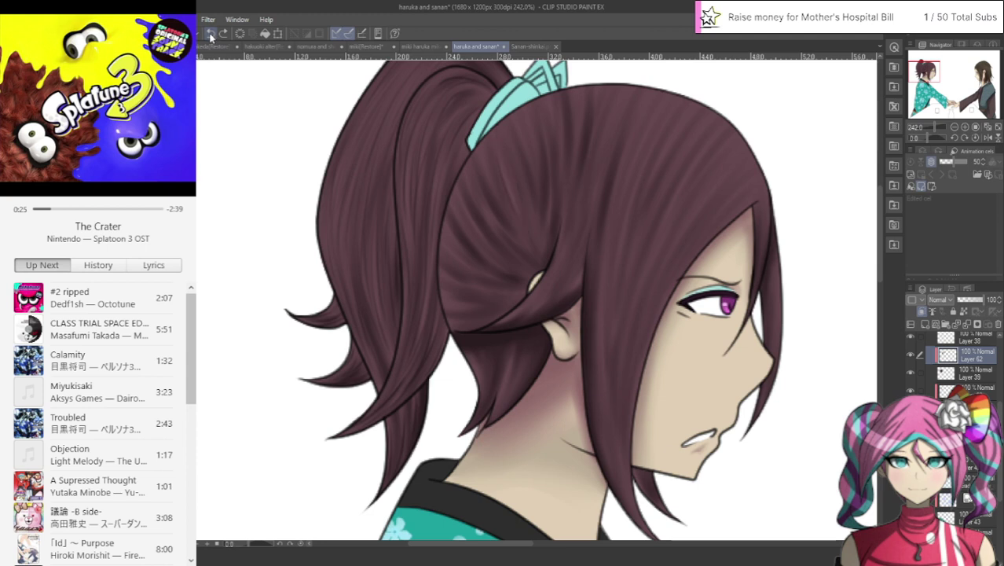
mouse_move(516, 100)
mouse_down()
mouse_move(533, 199)
mouse_move(548, 128)
mouse_up()
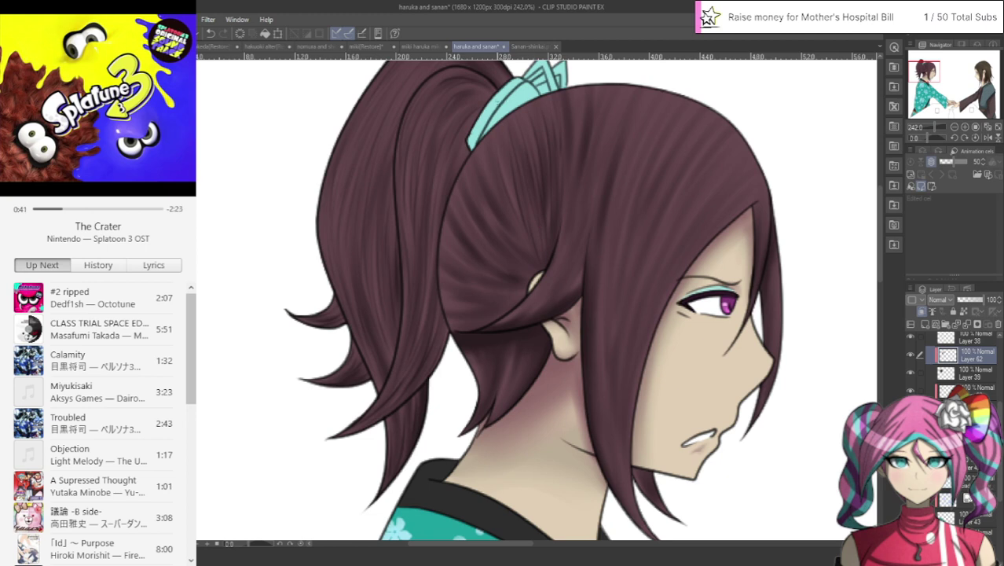
drag(512, 193, 520, 225)
drag(496, 187, 539, 256)
mouse_move(487, 132)
mouse_down()
mouse_move(494, 172)
mouse_move(521, 213)
mouse_up()
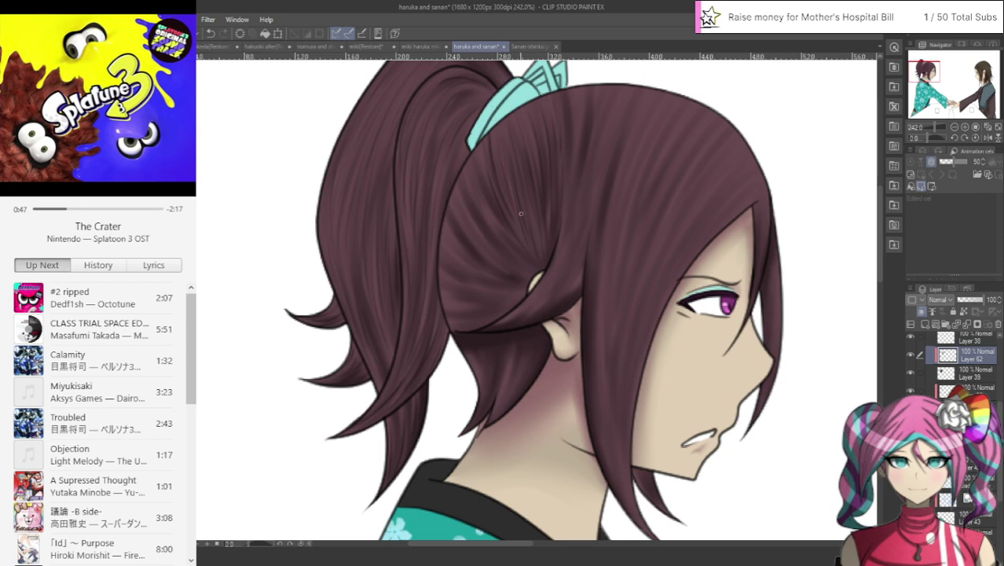
Step: Continue the thin dark strands around the back of the head toward the ear and down the nape hair
drag(479, 167, 503, 234)
mouse_move(473, 172)
mouse_down()
mouse_move(490, 210)
mouse_move(471, 237)
mouse_move(499, 264)
mouse_up()
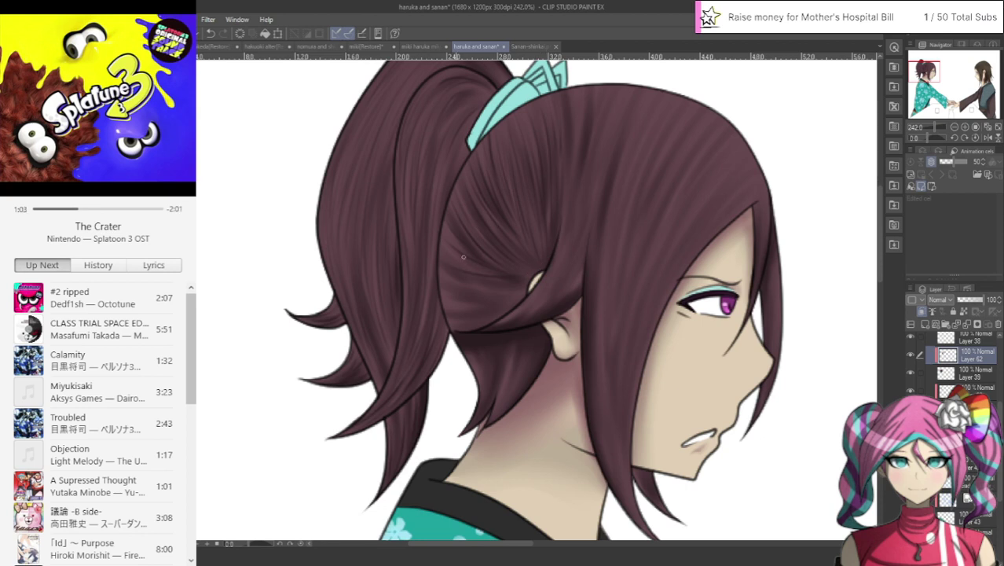
click(210, 33)
drag(429, 234, 493, 284)
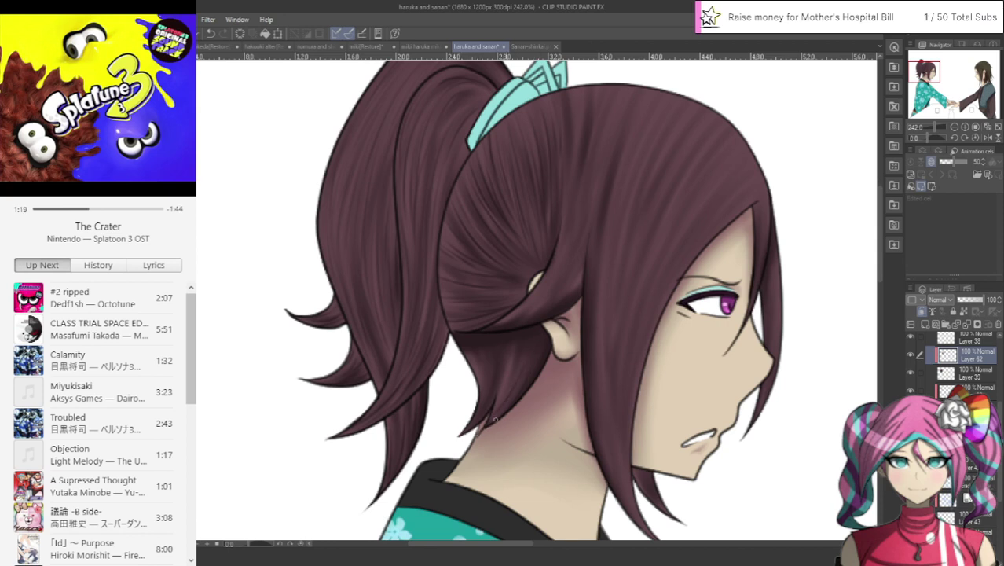
drag(510, 366, 495, 410)
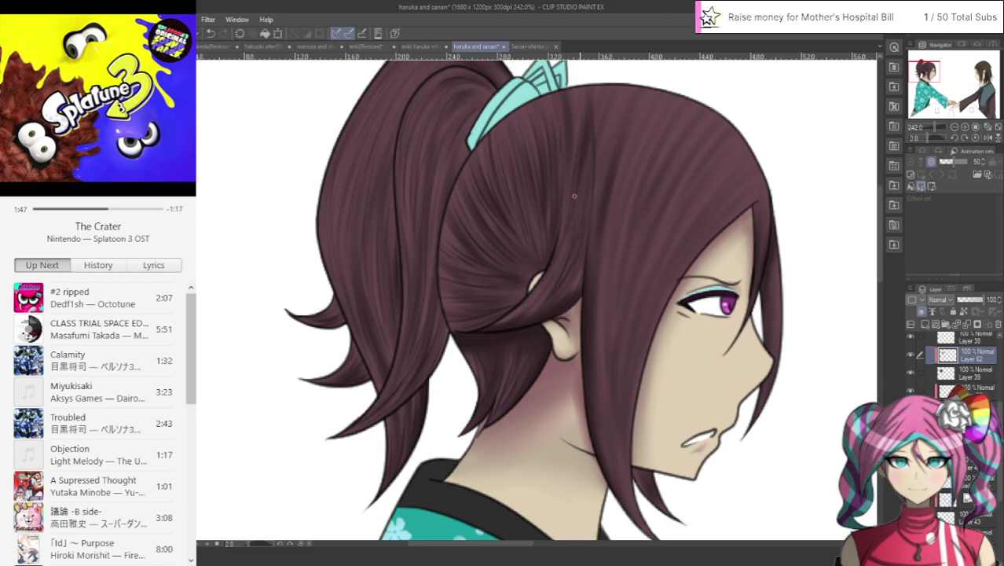
Step: Draw thin dark strands from the crown down the side of the head above the ear, and undo the last stroke
drag(560, 240, 572, 116)
drag(630, 75, 583, 268)
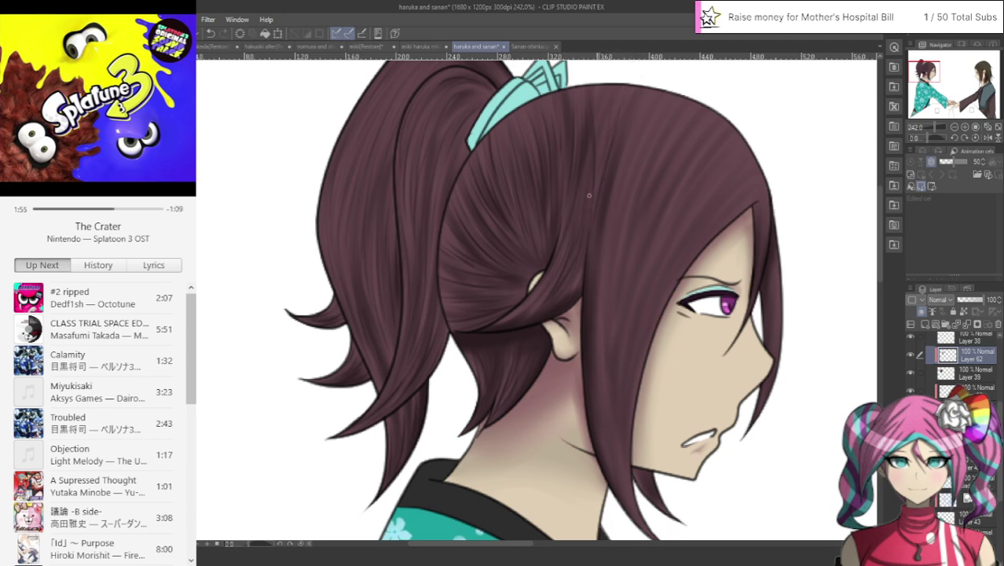
drag(609, 107, 597, 143)
drag(604, 110, 594, 169)
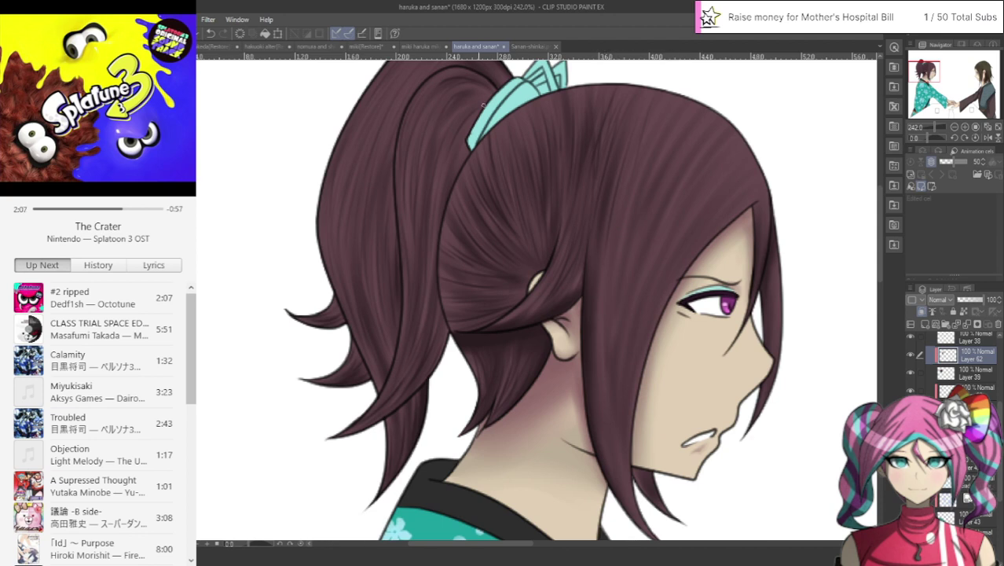
click(212, 36)
Step: Draw long thin dark strands from the top of the head through the front hair beside the face
drag(688, 117, 626, 250)
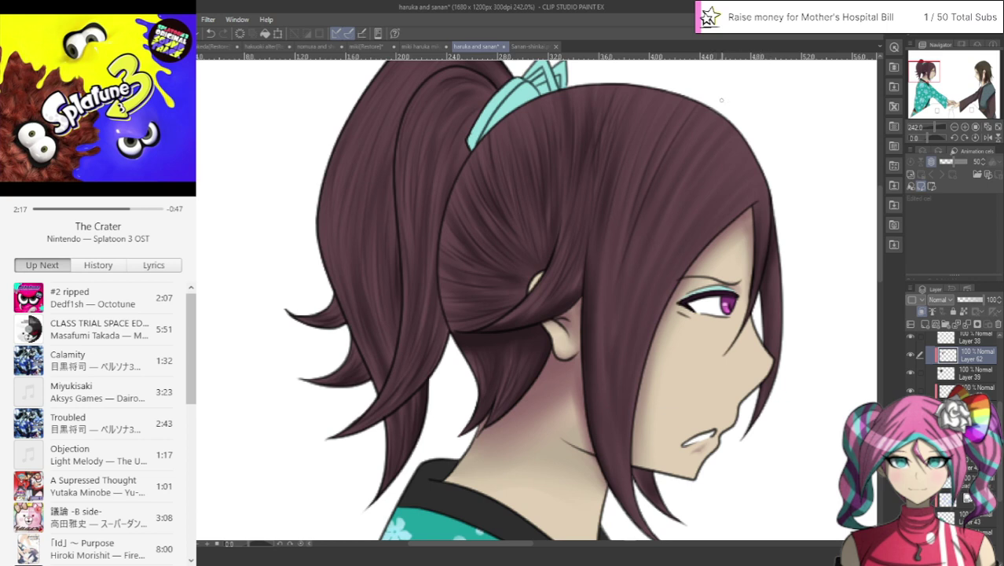
drag(706, 140, 643, 251)
drag(761, 154, 633, 326)
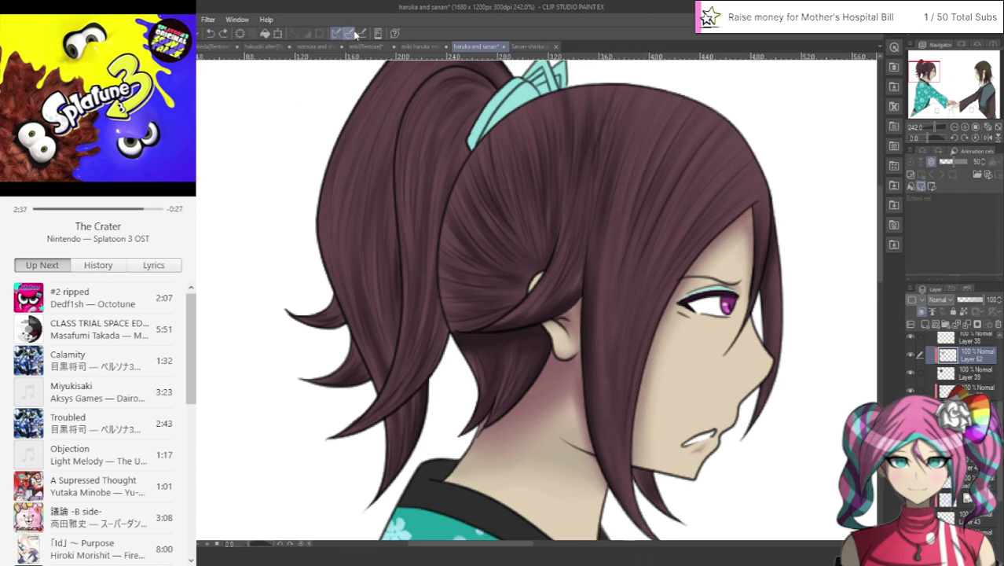
drag(911, 72, 918, 73)
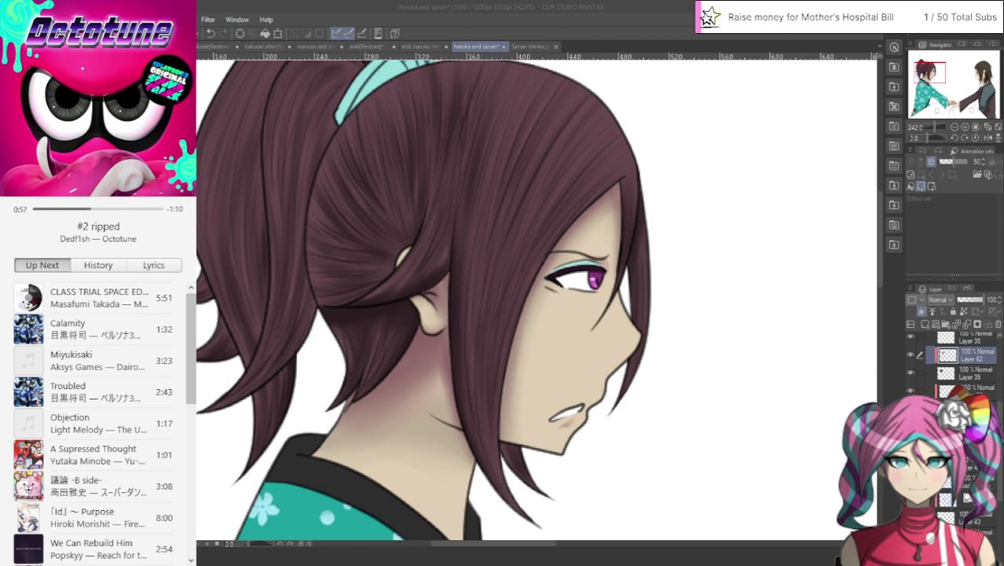
Step: Add a new clipped layer directly above Layer 62
scroll(602, 349, down, 2)
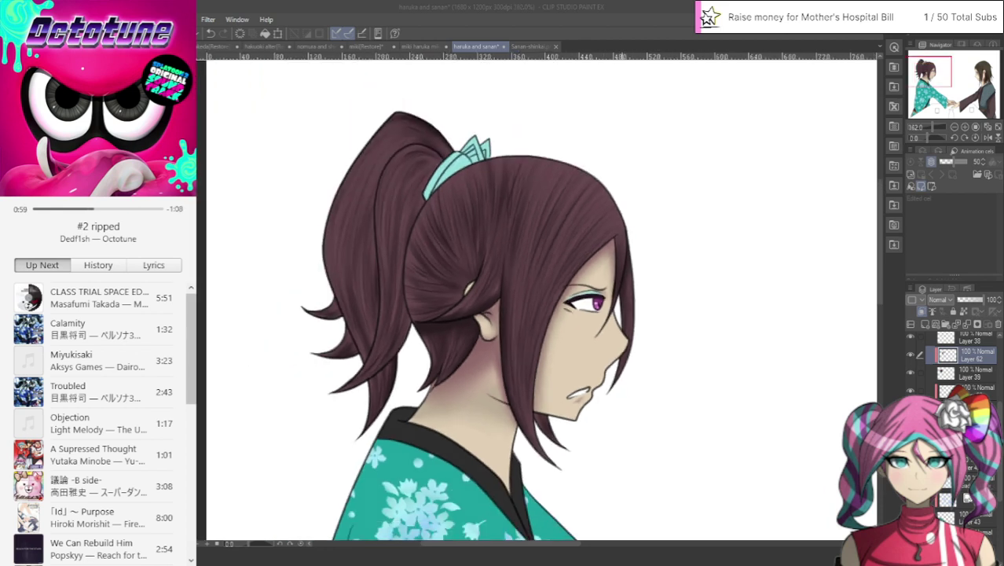
scroll(564, 205, up, 1)
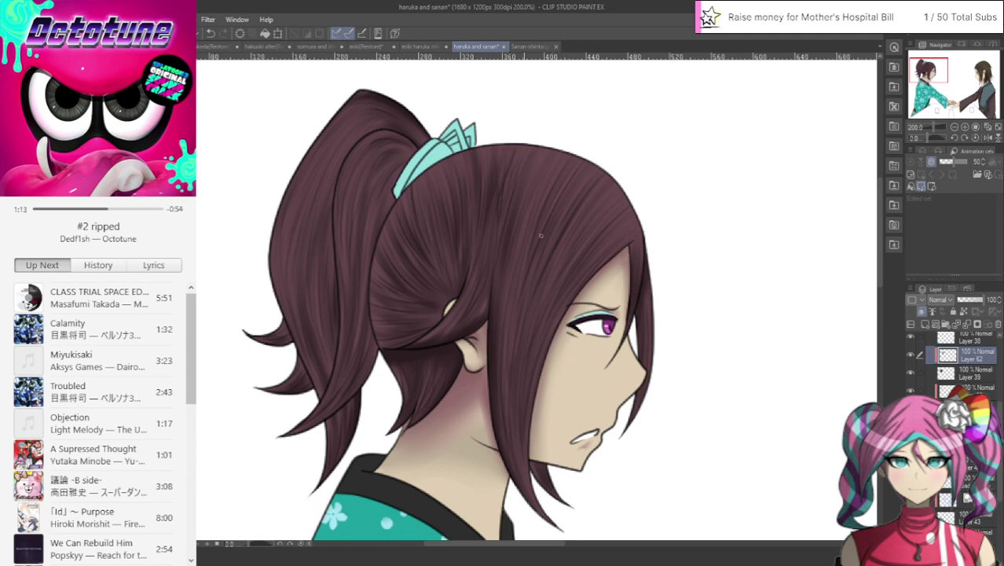
click(924, 327)
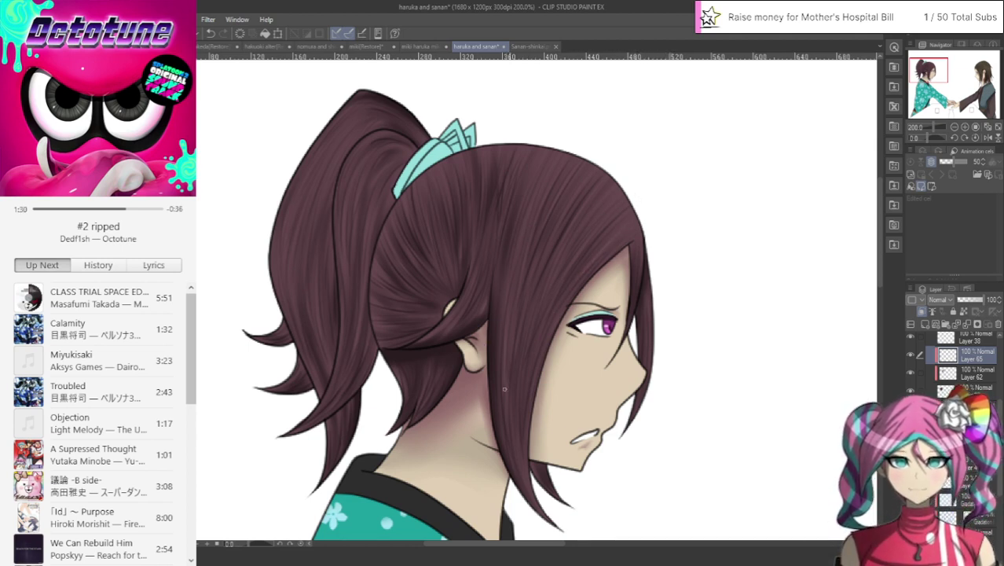
Step: Draw thin pinkish highlight strands through the front hair, from the crown down to the long lock beside the face
drag(508, 375, 511, 455)
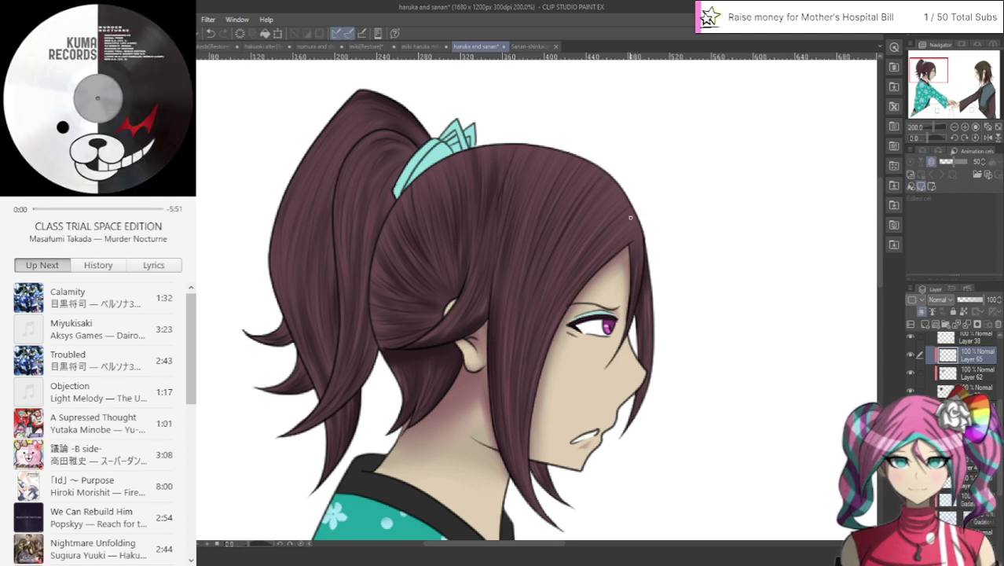
scroll(671, 227, up, 1)
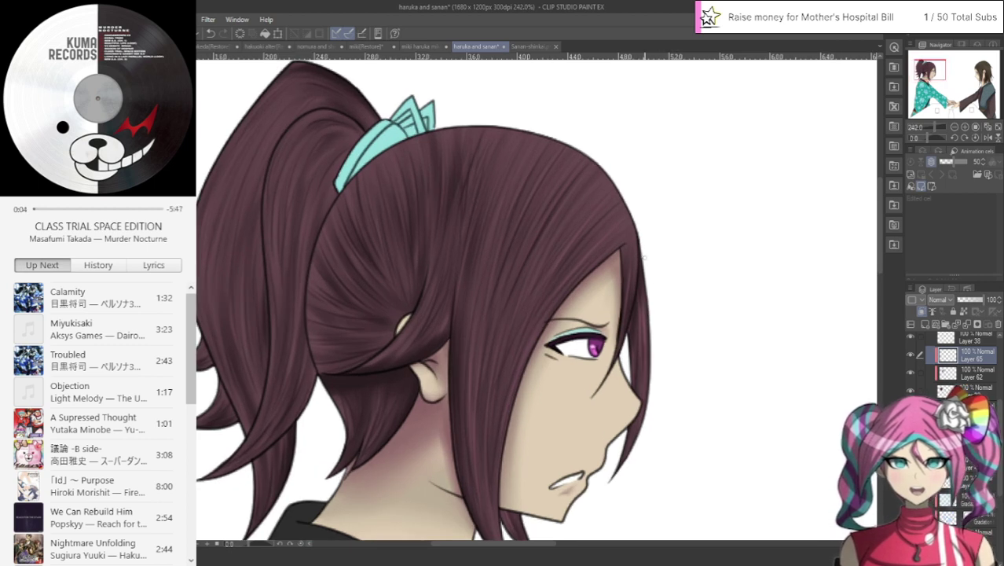
scroll(663, 271, up, 1)
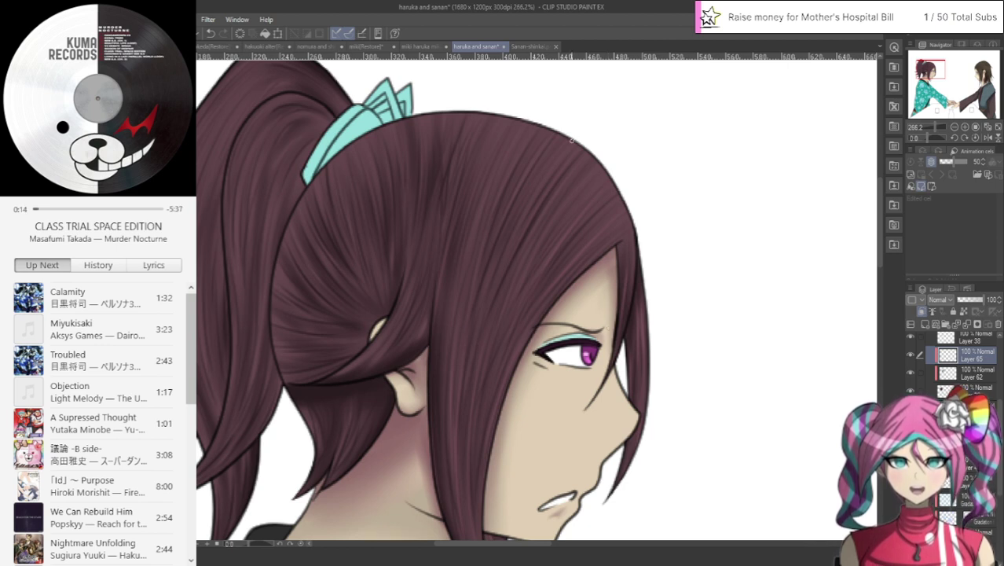
drag(526, 195, 496, 259)
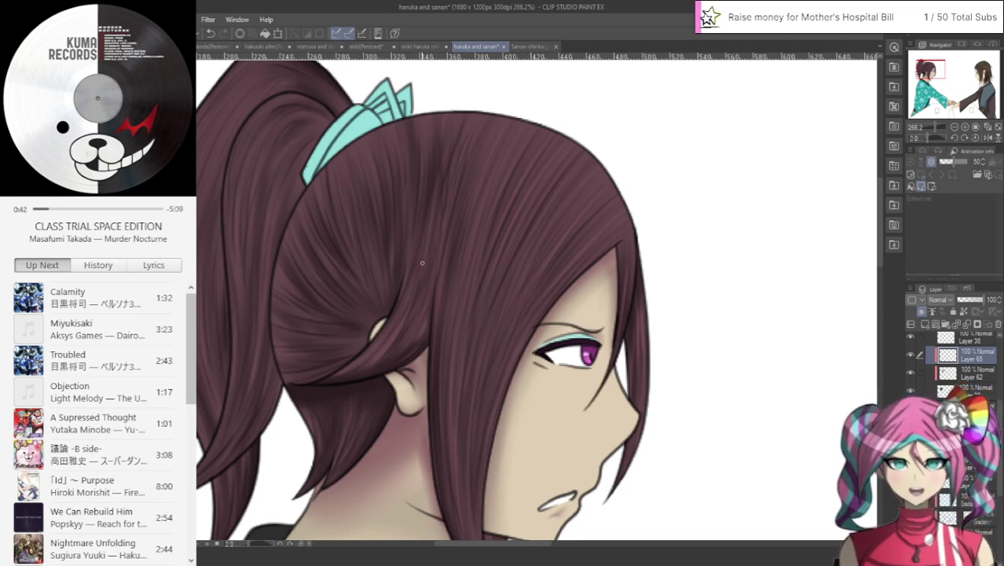
Step: Draw thin pinkish highlight strands on the side of the head from below the hair tie down to the ear, undoing and redrawing the first attempt
scroll(379, 306, up, 1)
scroll(409, 267, down, 5)
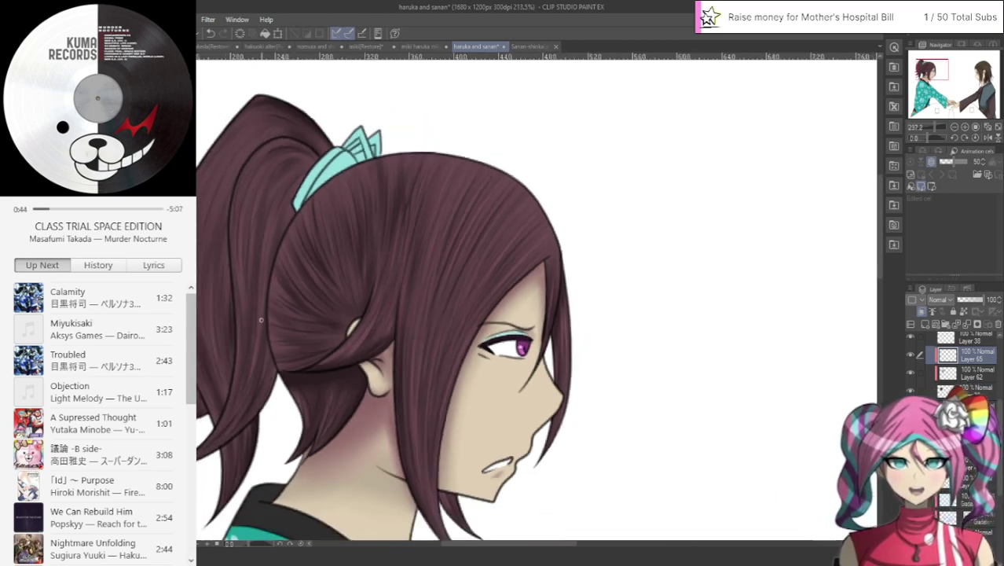
scroll(345, 244, up, 5)
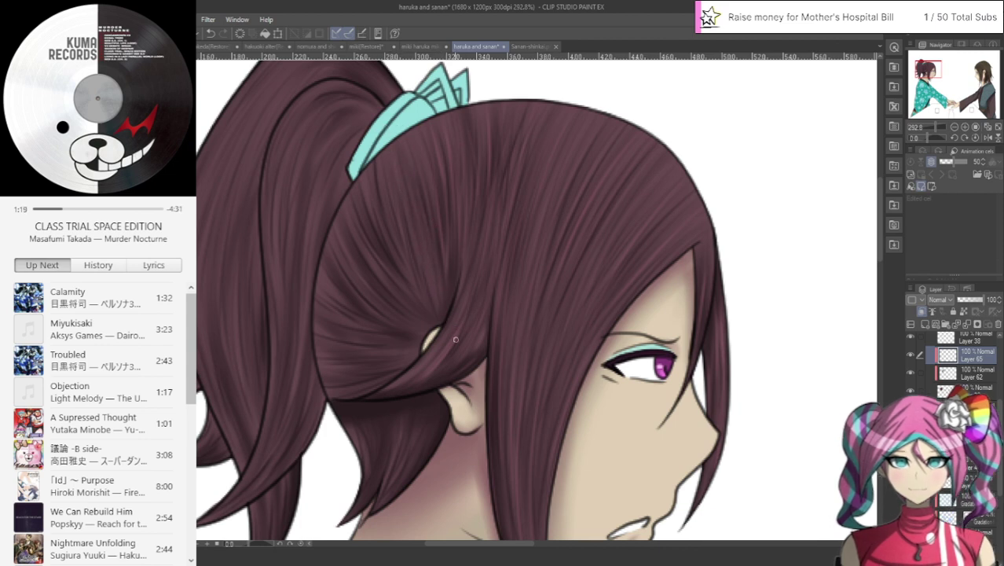
drag(398, 119, 443, 325)
click(211, 33)
click(212, 33)
drag(410, 135, 437, 255)
drag(432, 198, 447, 337)
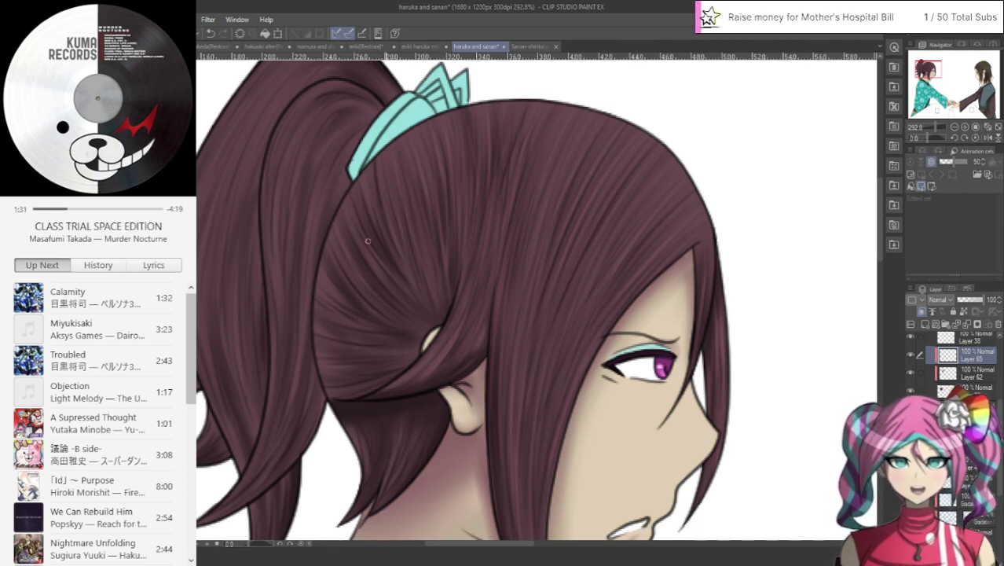
drag(345, 167, 455, 331)
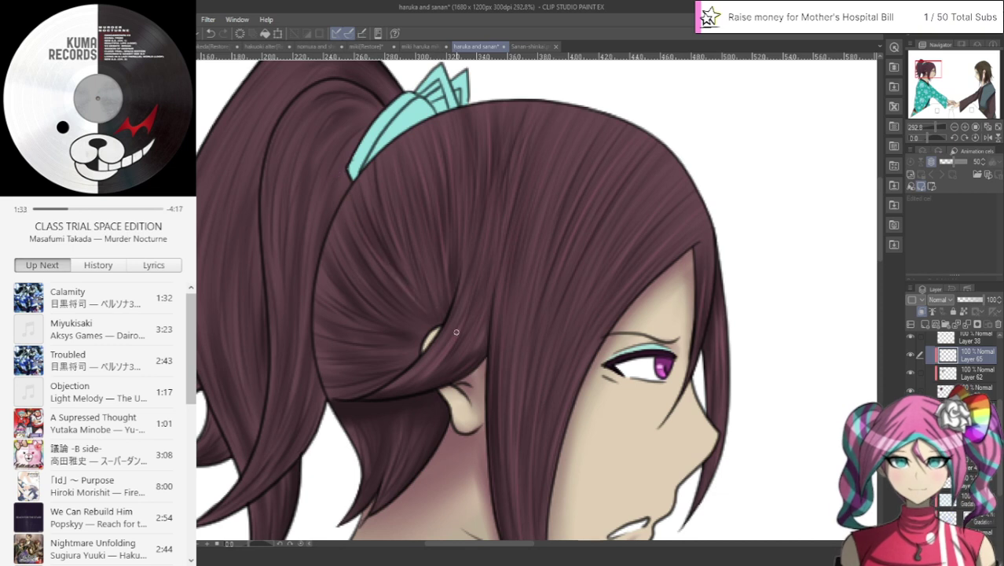
Step: Add thin pinkish highlight strands across the back of the head, converging from the rear outline toward the ear
drag(378, 213, 449, 322)
drag(356, 259, 411, 312)
drag(354, 271, 445, 329)
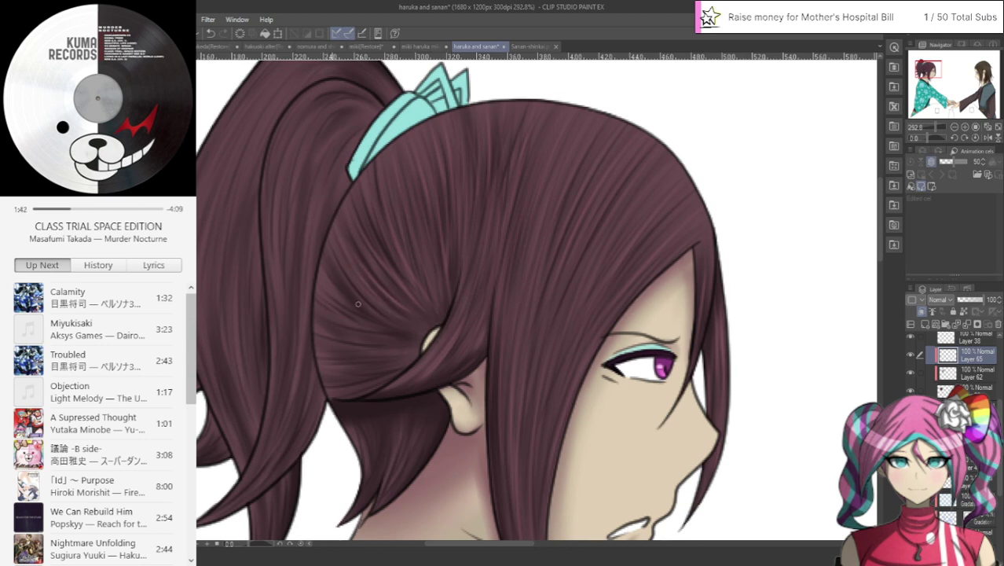
drag(335, 276, 421, 335)
drag(334, 334, 436, 340)
drag(334, 259, 356, 287)
drag(308, 317, 361, 332)
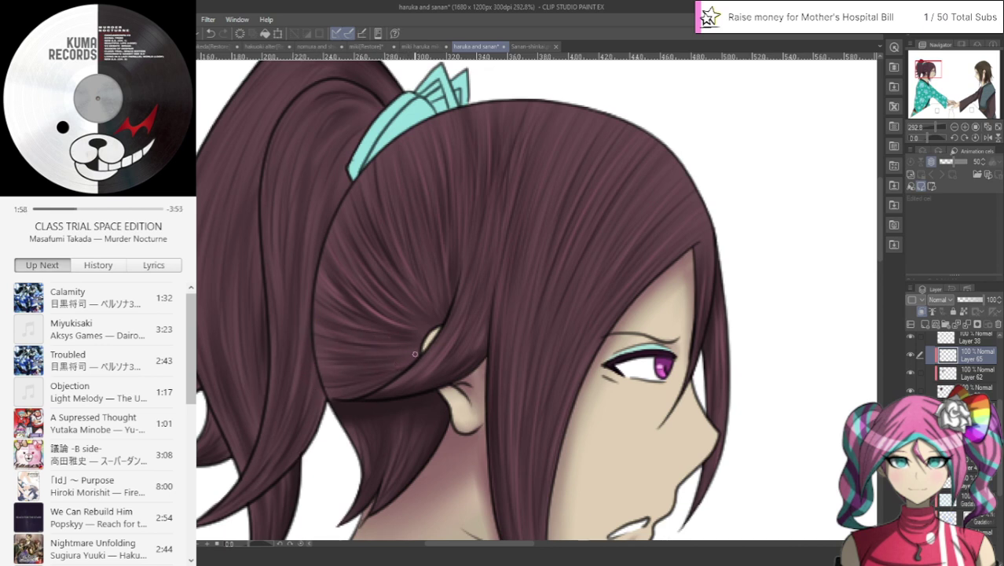
drag(331, 398, 397, 369)
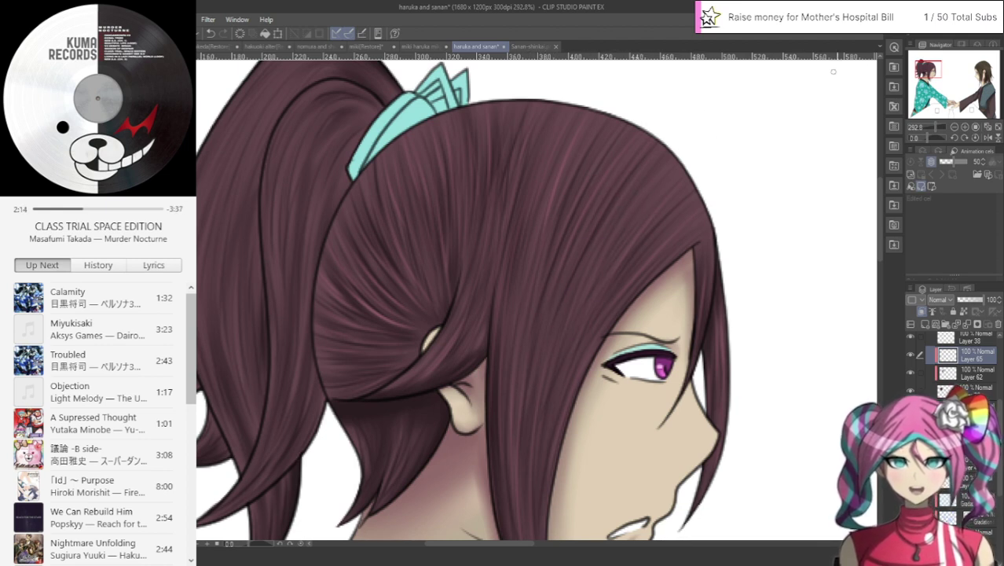
Step: Add thin pinkish highlight strands to the nape hair below the ear
drag(931, 73, 929, 71)
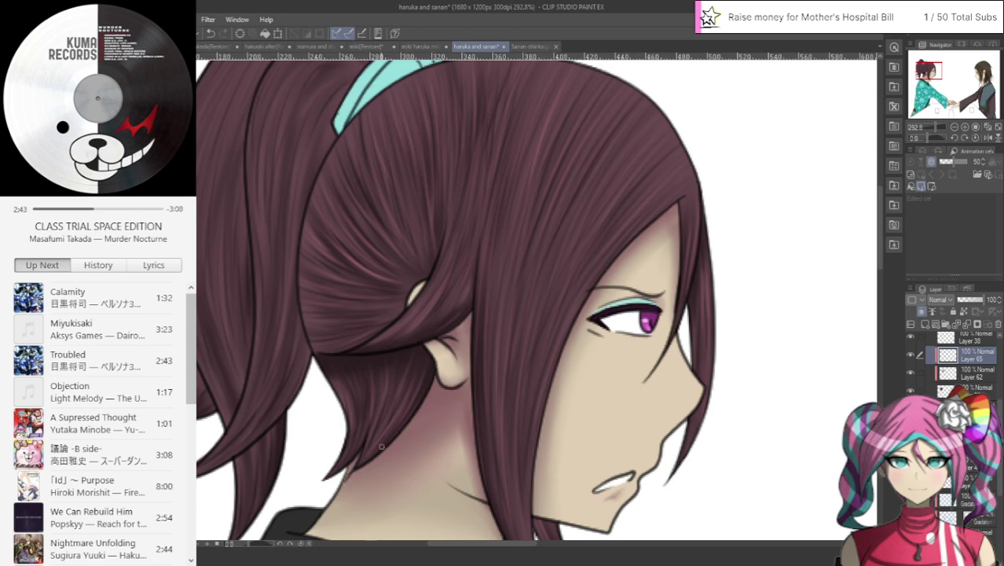
scroll(381, 446, down, 3)
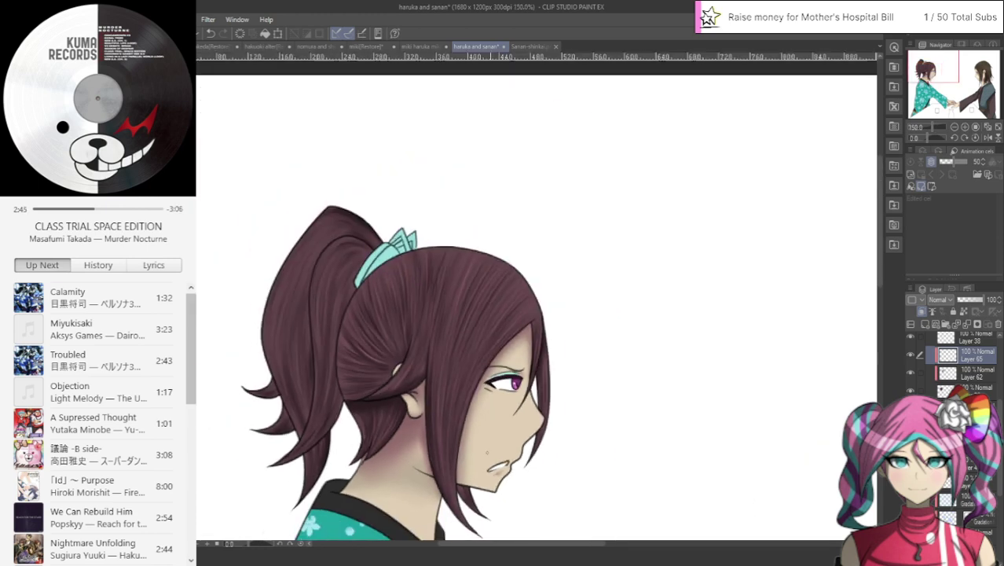
scroll(506, 539, up, 1)
mouse_move(915, 73)
mouse_down()
mouse_move(900, 72)
mouse_move(942, 92)
mouse_move(950, 77)
mouse_move(929, 76)
mouse_up()
scroll(534, 334, up, 5)
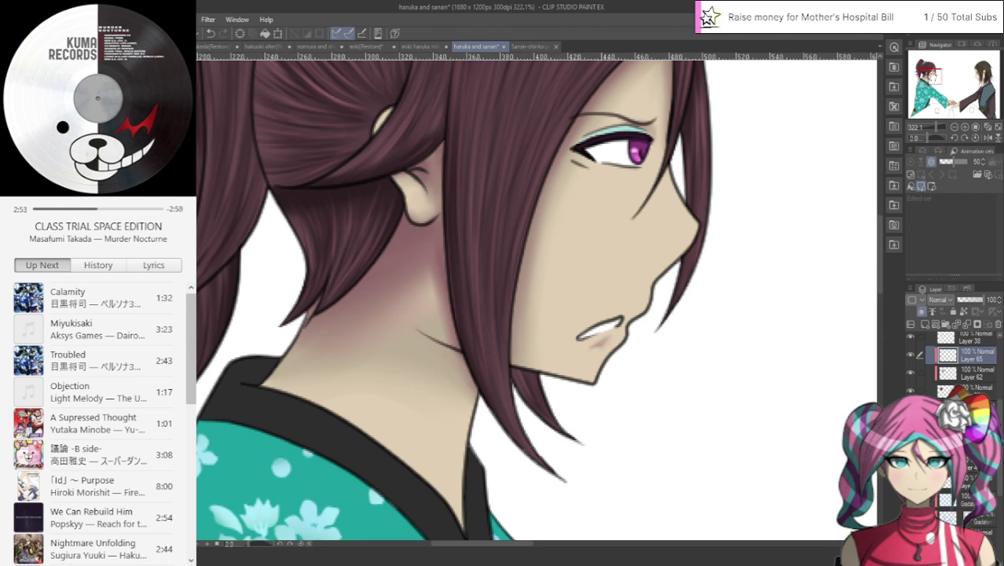
drag(930, 77, 926, 73)
Step: Select the ponytail's shading layer and draw thin pinkish highlight strands along the ponytail's inner section beside the hair tie
click(948, 408)
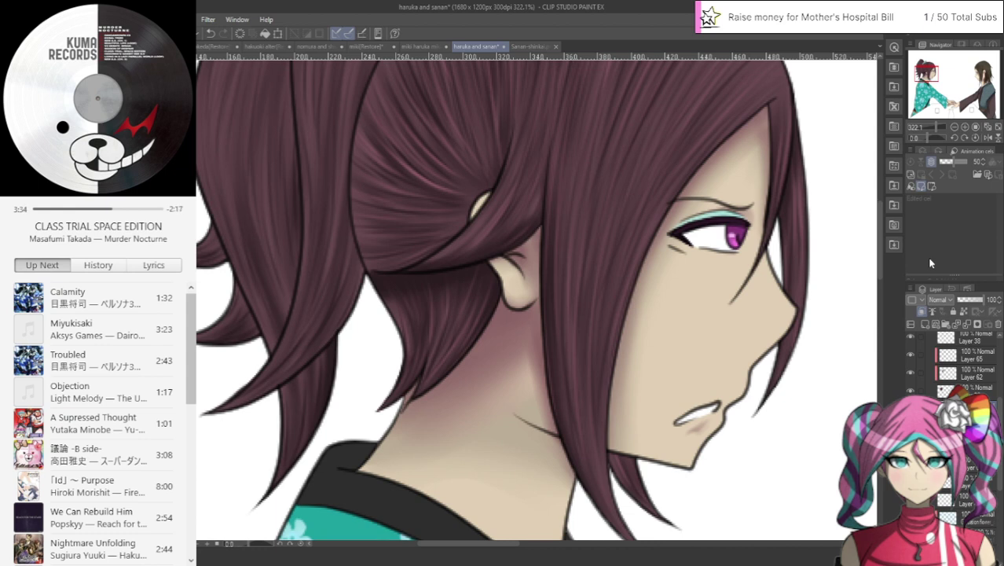
scroll(842, 318, down, 4)
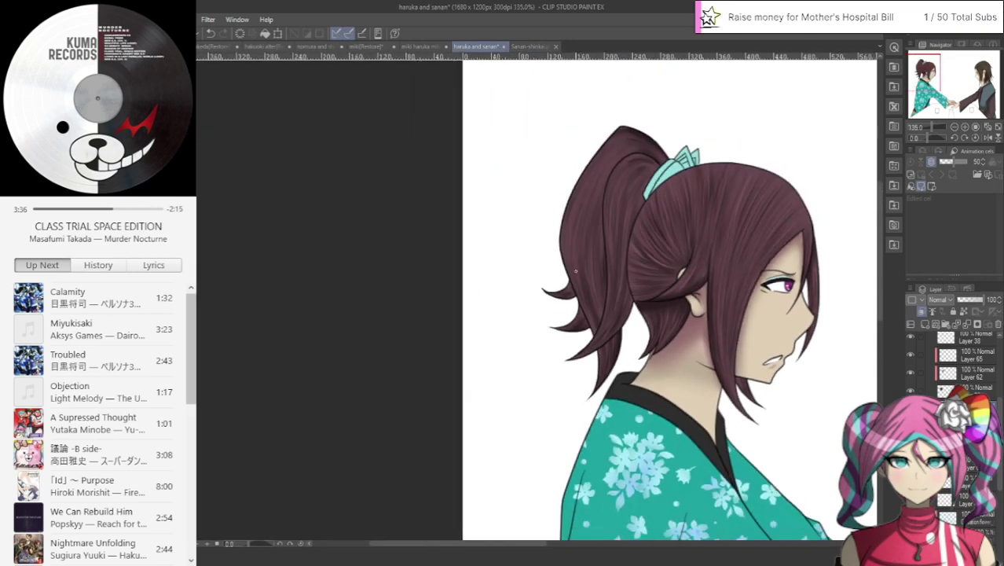
scroll(756, 180, up, 2)
scroll(756, 180, up, 5)
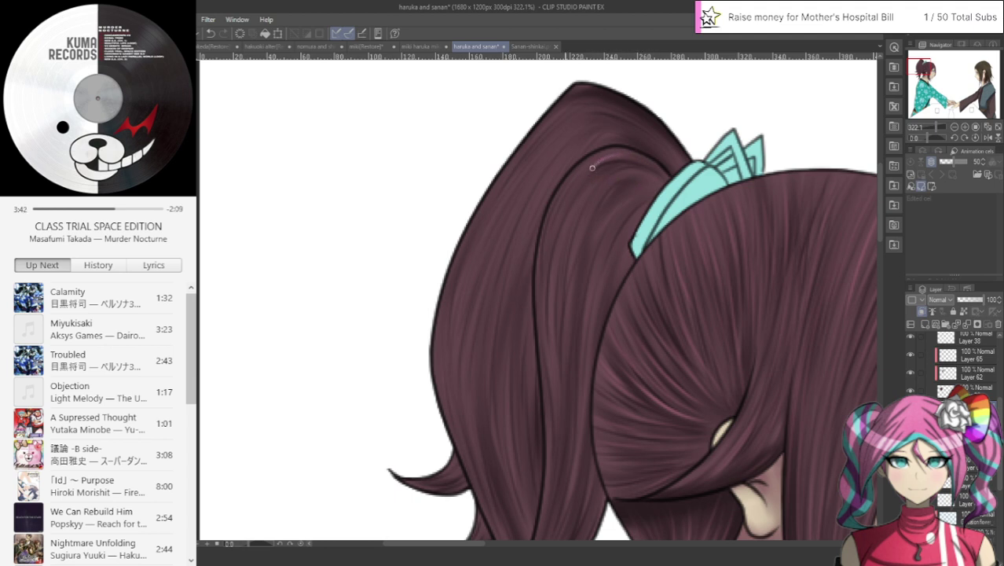
drag(574, 197, 594, 169)
mouse_move(543, 248)
mouse_down()
mouse_move(543, 300)
mouse_move(571, 446)
mouse_up()
mouse_move(543, 321)
mouse_down()
mouse_move(556, 375)
mouse_move(553, 522)
mouse_up()
drag(555, 320, 561, 252)
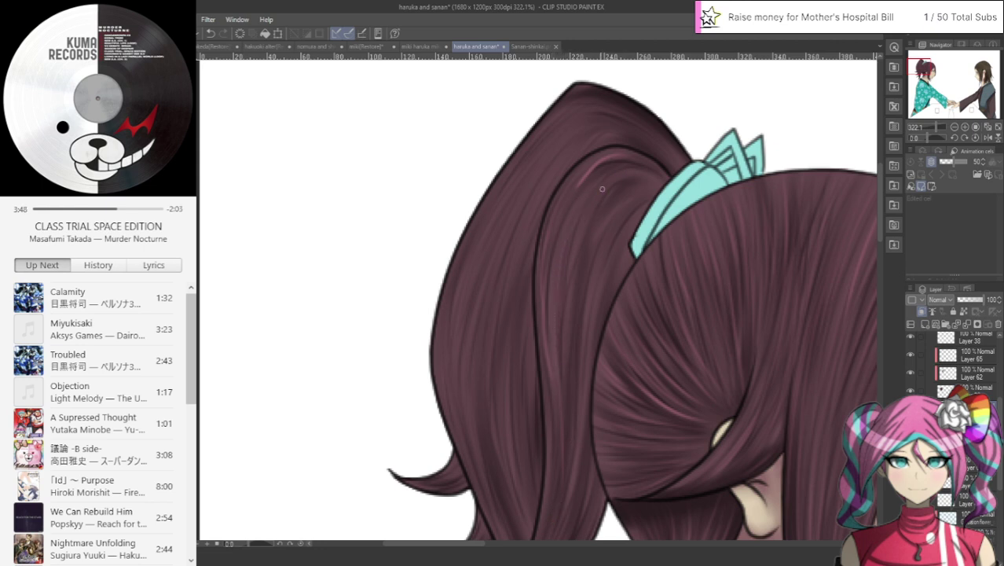
drag(635, 170, 600, 184)
Step: Continue the pinkish highlight strands down the inner ponytail section and along its curve beside the back of the head
drag(916, 68, 920, 70)
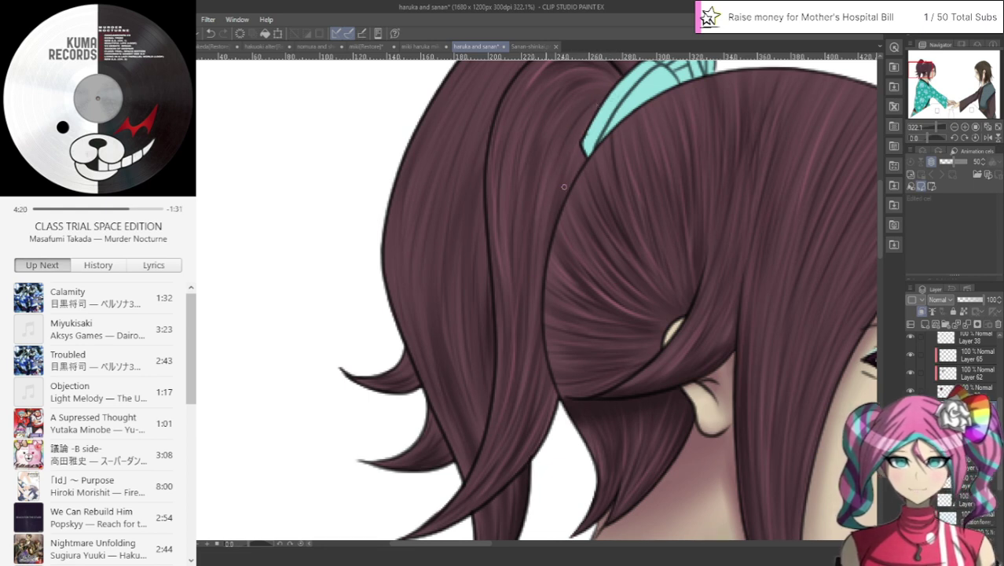
drag(547, 138, 525, 197)
drag(917, 86, 916, 74)
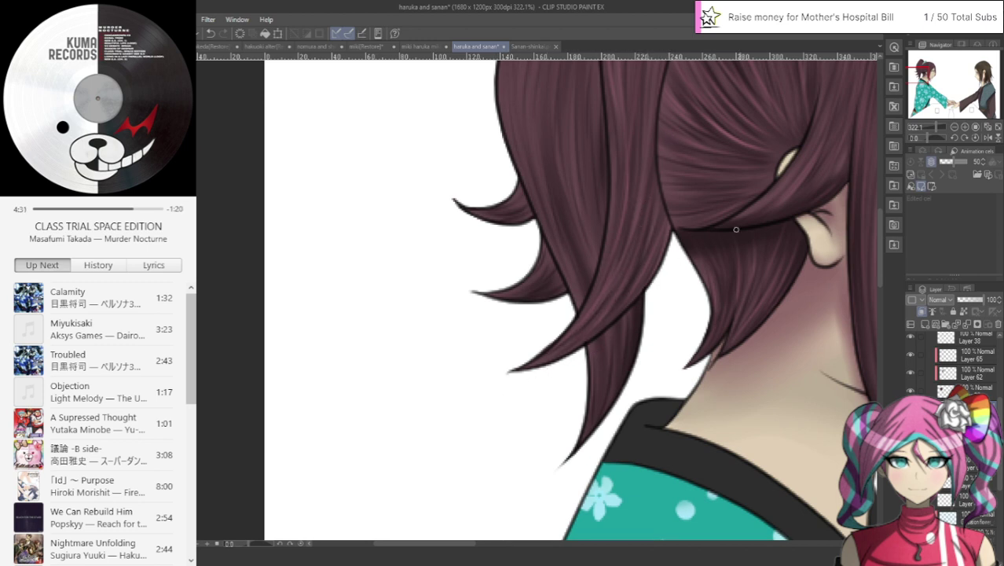
drag(919, 82, 918, 77)
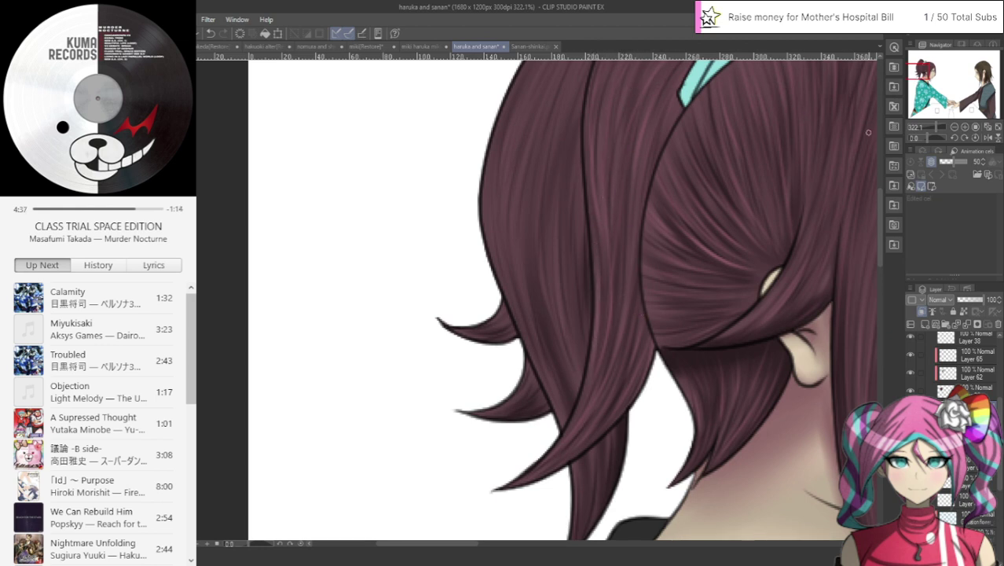
drag(918, 74, 918, 68)
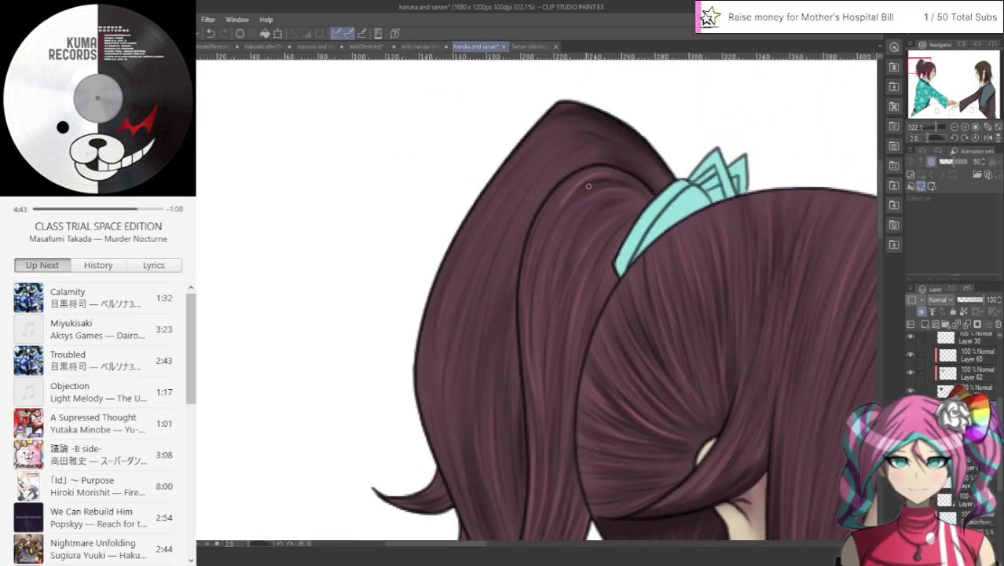
drag(588, 187, 553, 280)
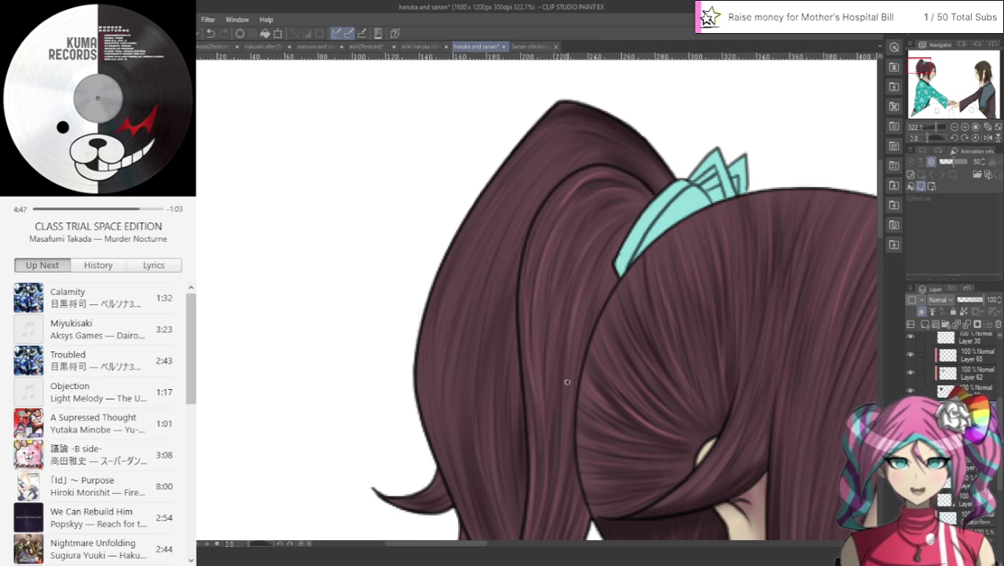
Step: Draw pinkish highlight strands over the ponytail's outer section, from its peak down along the rear edge
scroll(583, 354, down, 3)
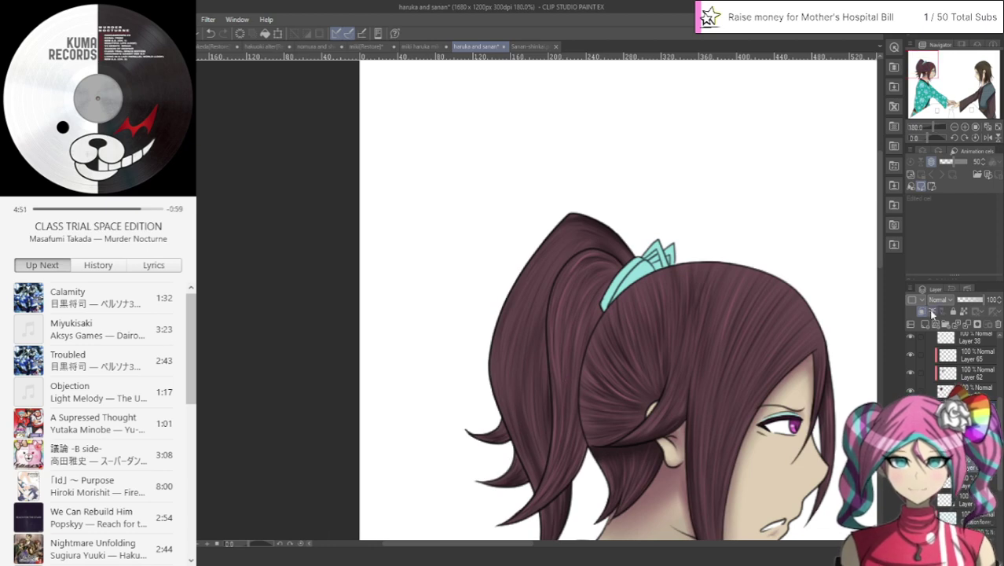
scroll(605, 250, up, 3)
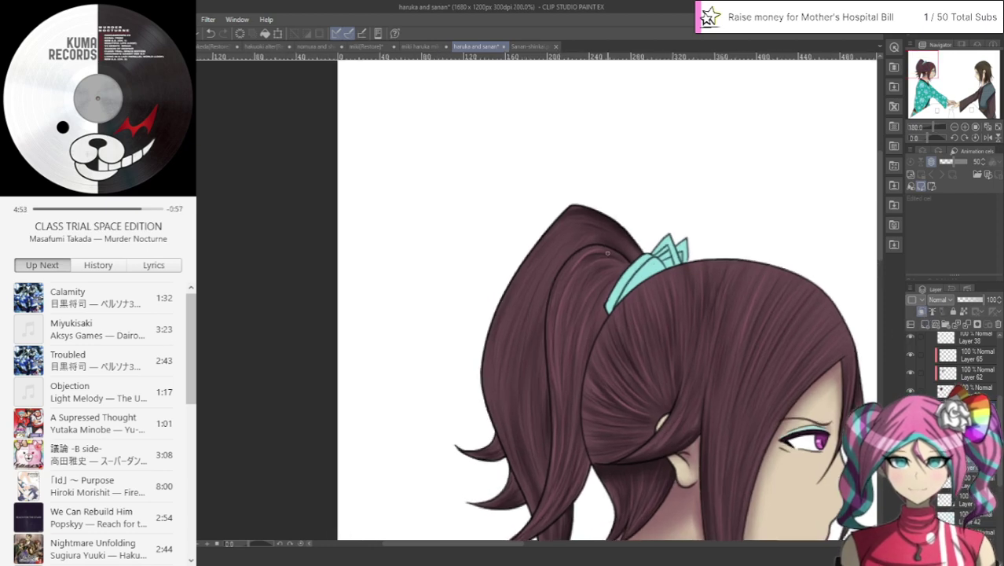
scroll(607, 248, up, 1)
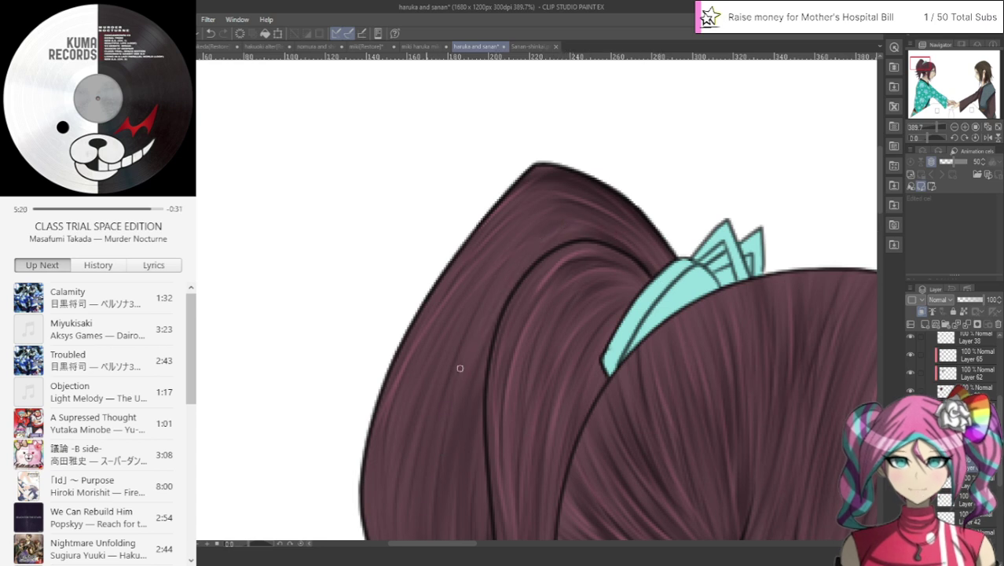
drag(919, 55, 922, 66)
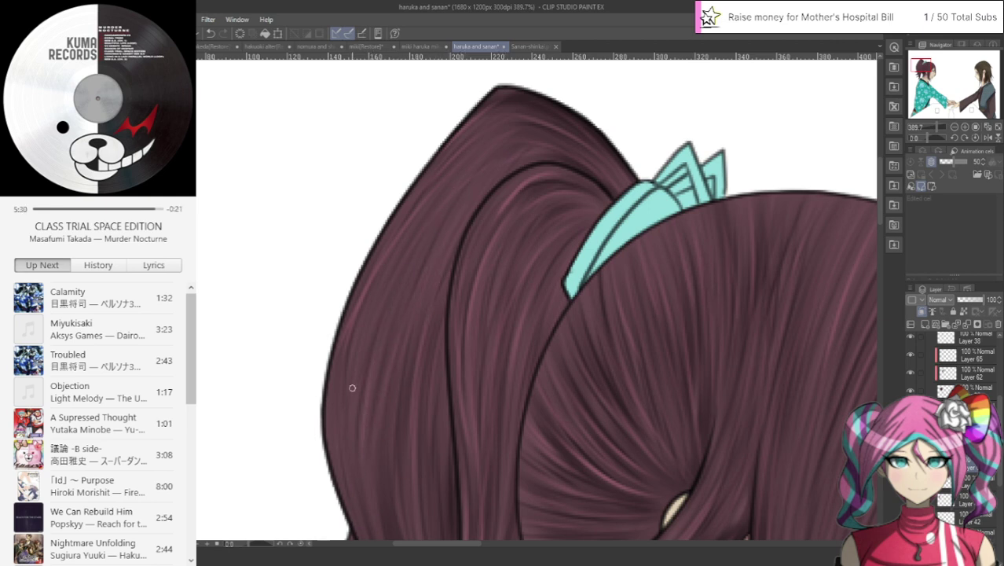
drag(350, 431, 341, 490)
Step: Extend the pinkish highlight strands through the lower ponytail and into its pointed tips
drag(921, 65, 923, 69)
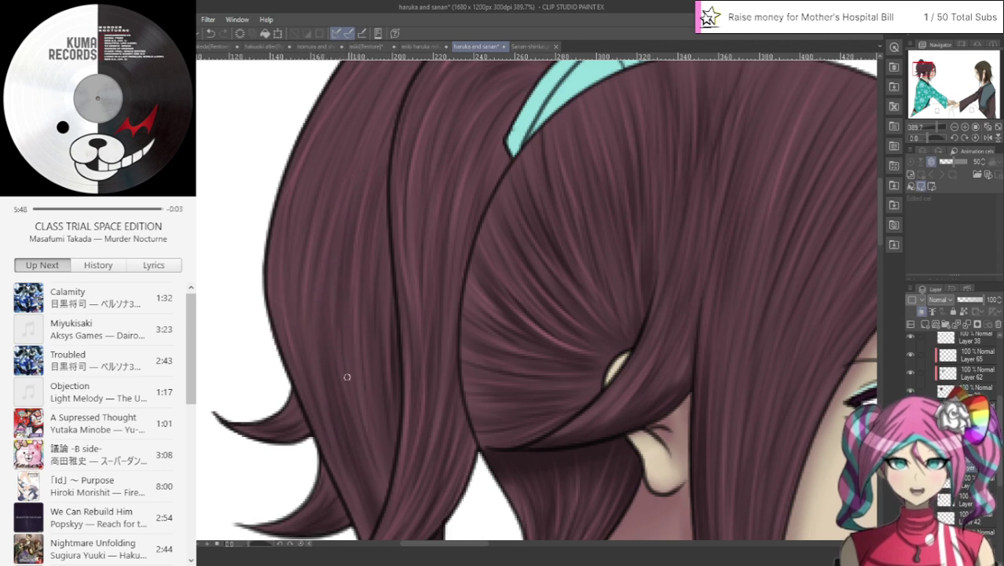
drag(904, 110, 928, 78)
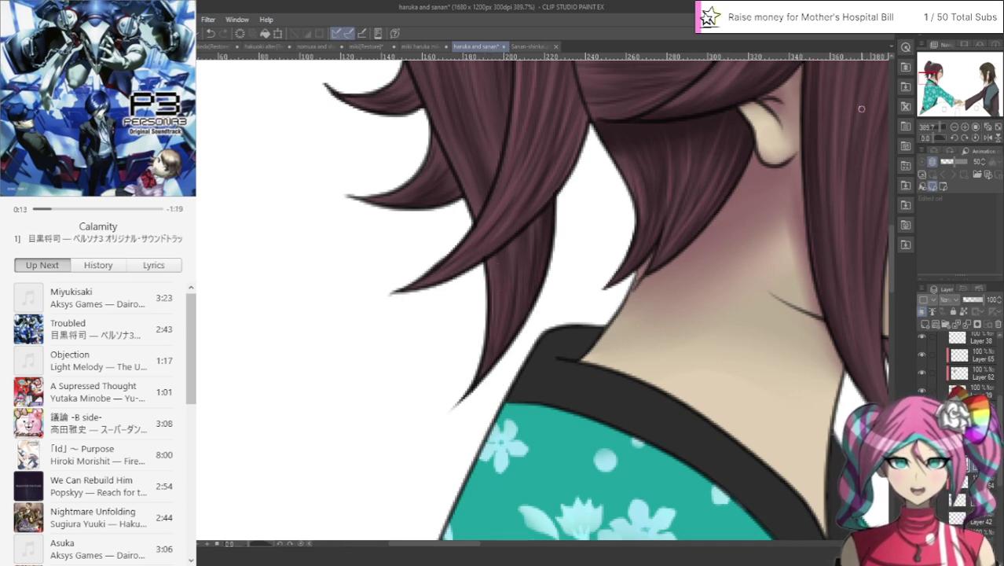
drag(490, 242, 511, 330)
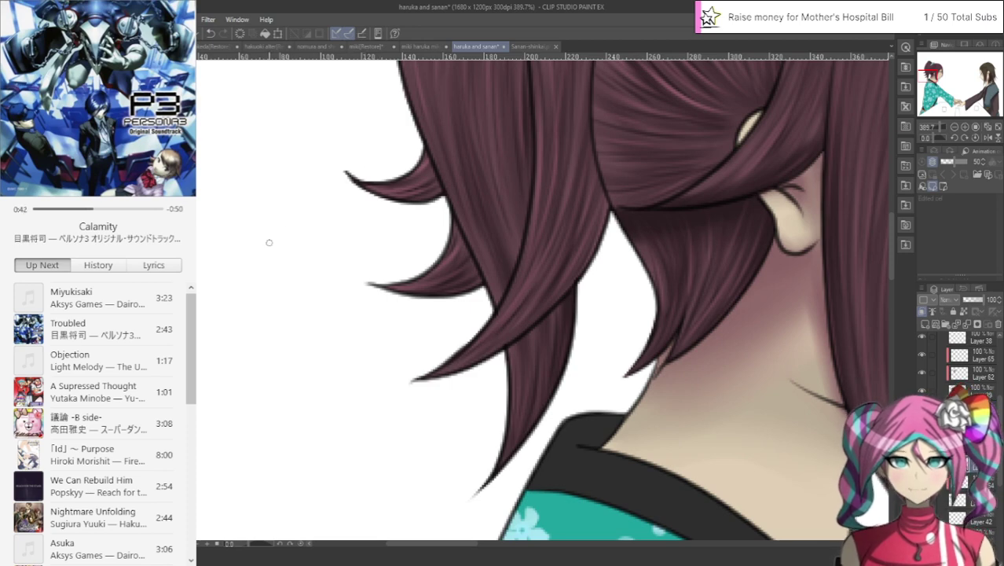
Step: Check the highlighted hair as a whole and select Layer 42, which holds the teal hair tie
scroll(353, 240, down, 15)
scroll(354, 126, up, 5)
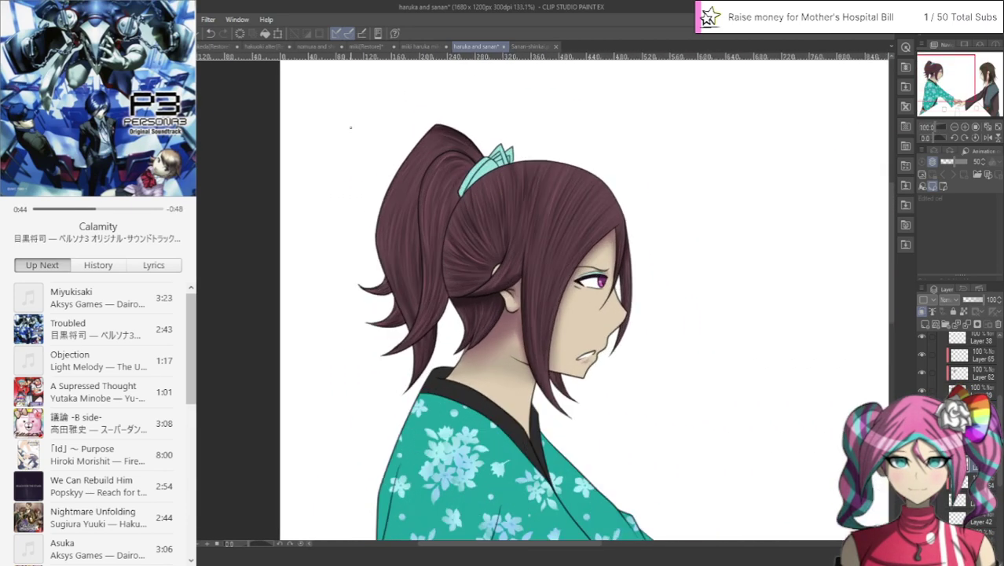
scroll(471, 99, up, 4)
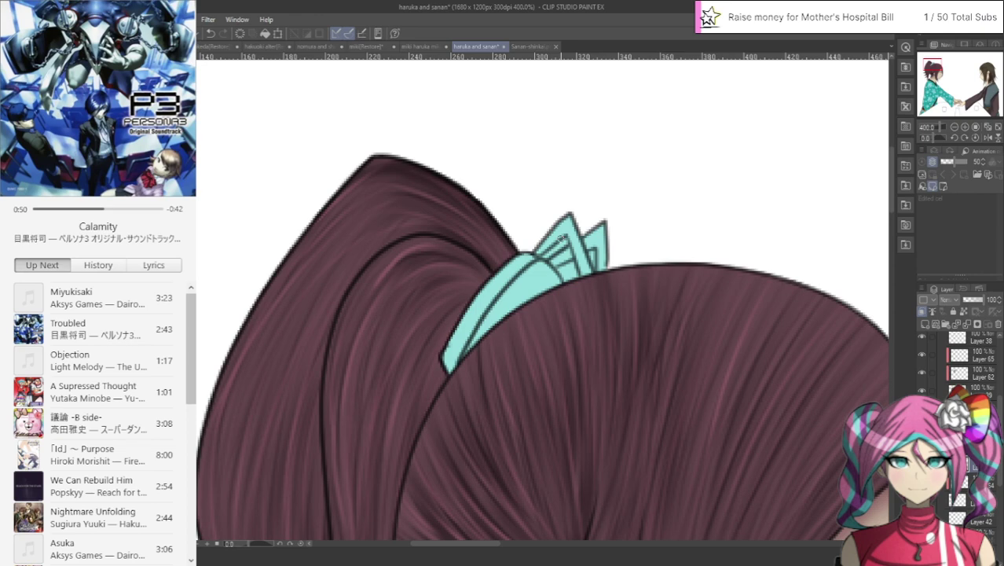
scroll(572, 251, down, 5)
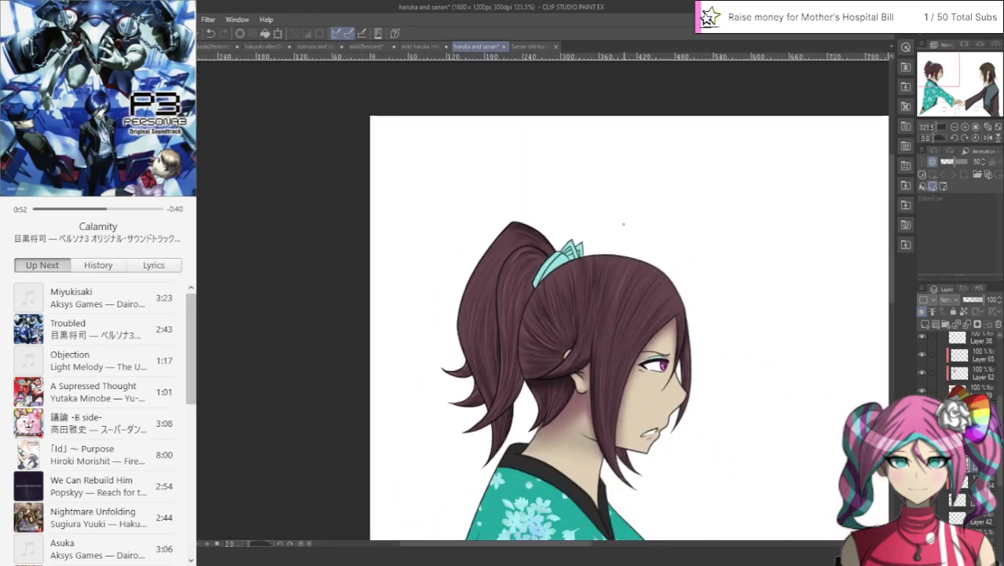
scroll(640, 260, up, 2)
scroll(637, 263, up, 4)
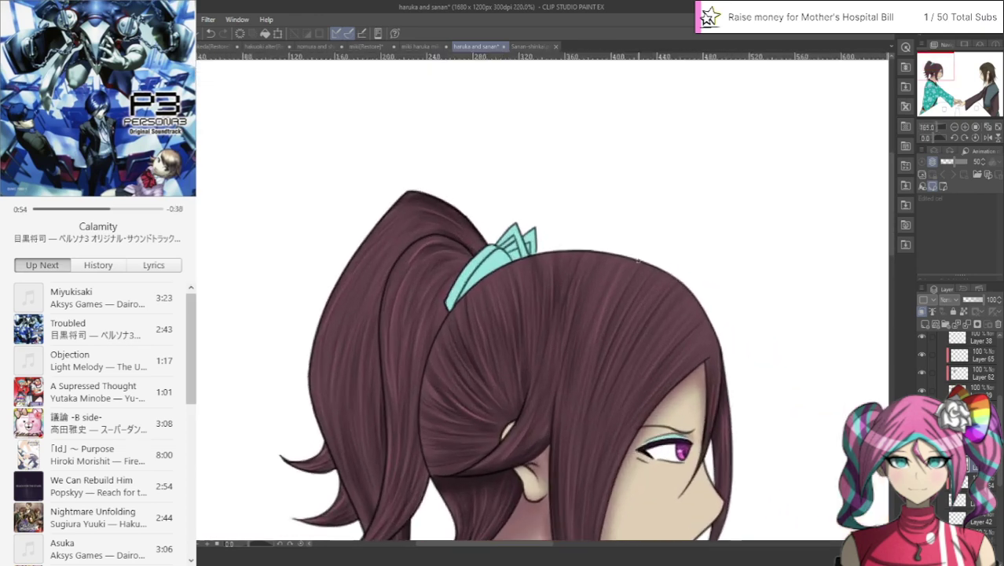
ctrl+shift+click(450, 257)
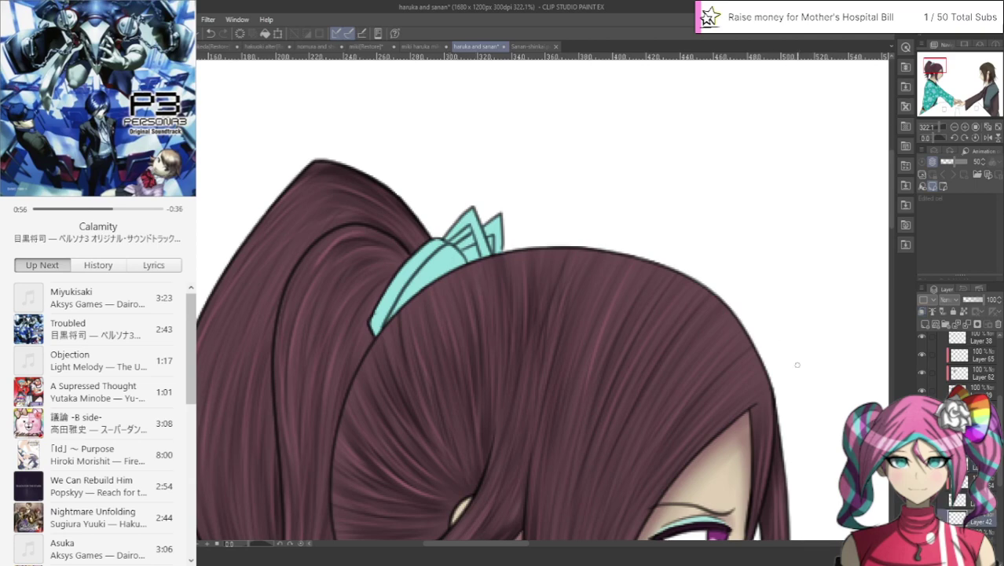
Step: Erase the teal fill from the gaps between the hair tie's pointed ribbon loops
scroll(440, 248, up, 3)
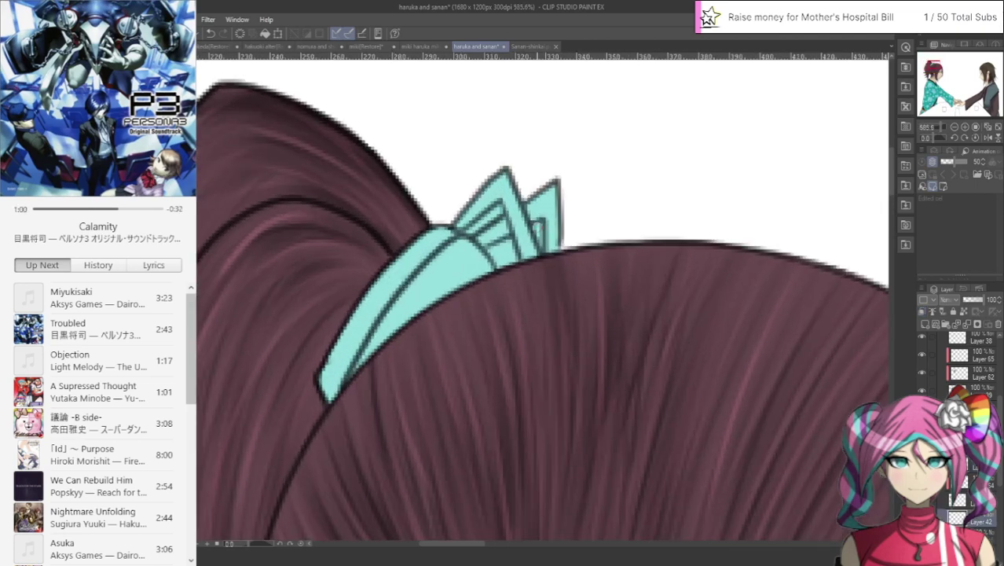
mouse_move(537, 226)
mouse_down()
mouse_move(497, 249)
mouse_move(508, 239)
mouse_move(491, 251)
mouse_move(504, 269)
mouse_move(519, 267)
mouse_move(511, 242)
mouse_up()
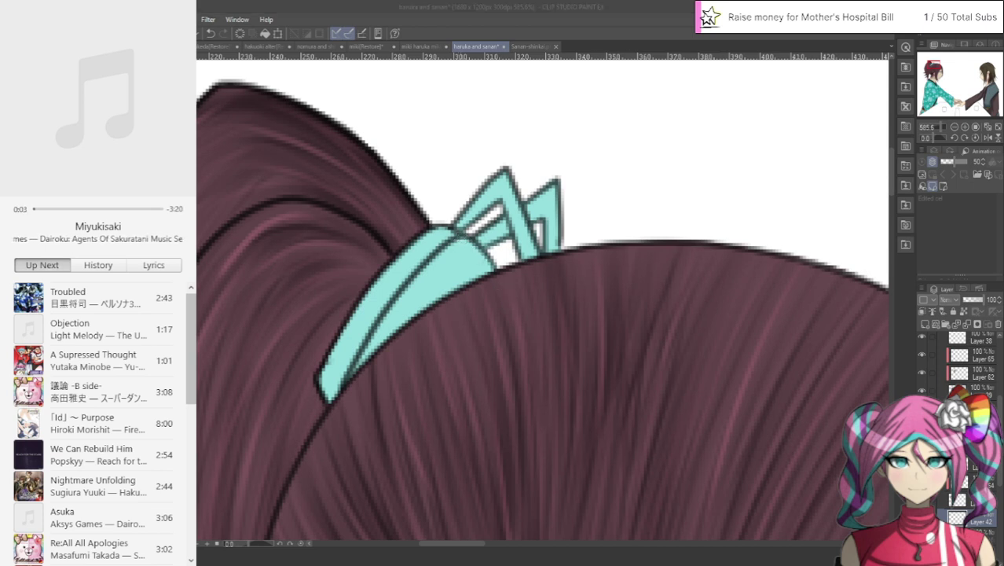
click(428, 267)
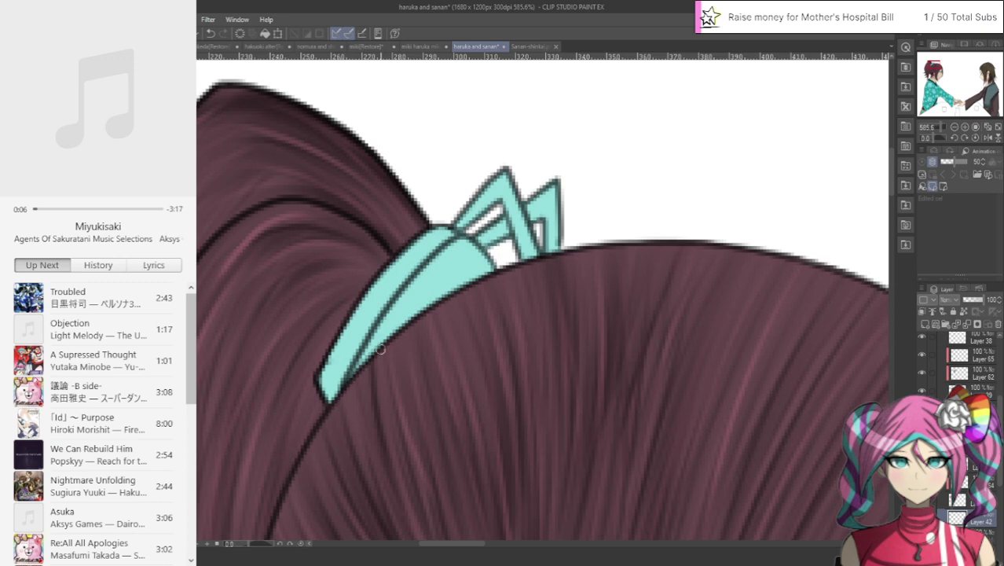
scroll(380, 350, down, 3)
scroll(380, 350, down, 1)
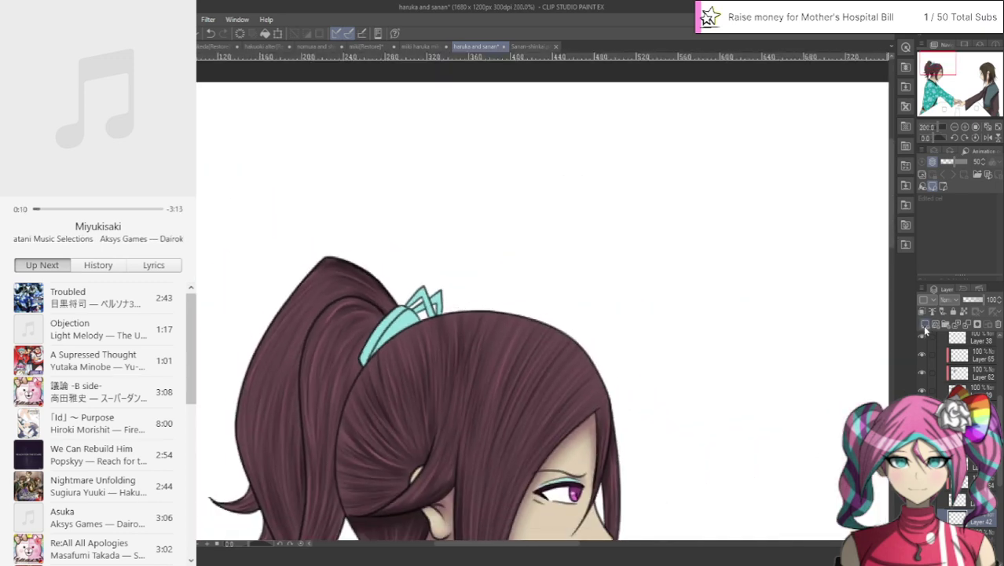
Step: Browse the open reference images and examine how the hair tie is shaded in the miki illustration
click(526, 46)
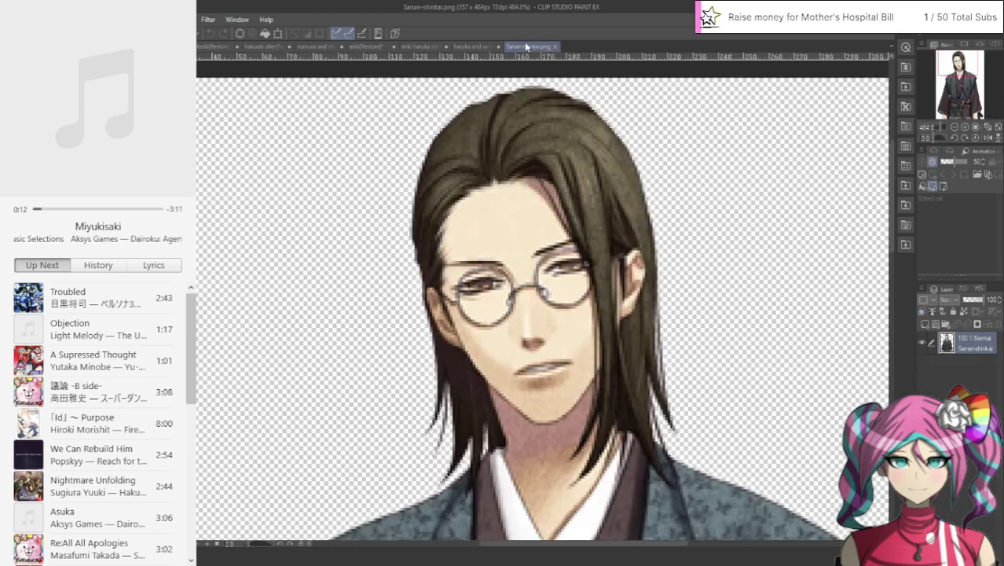
click(422, 46)
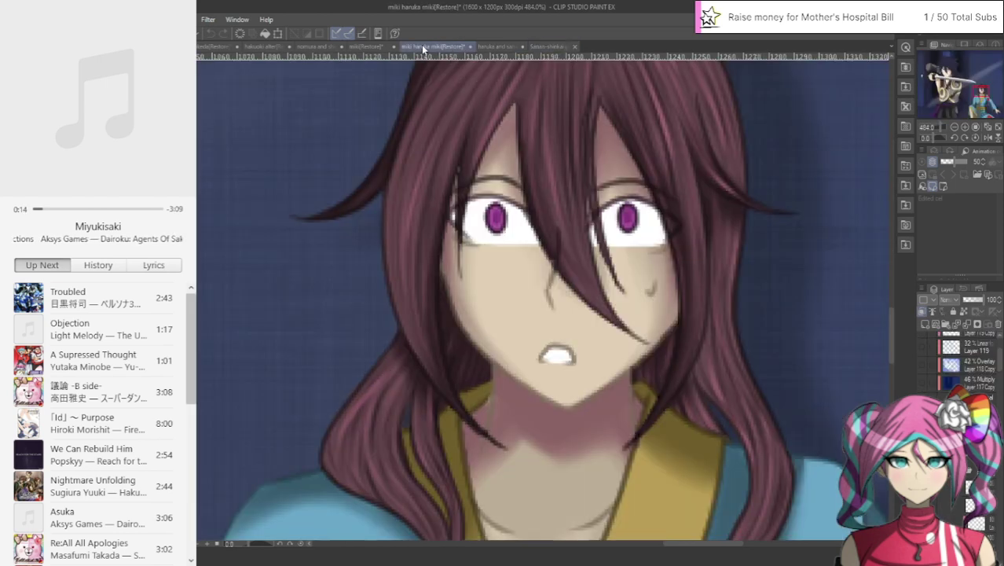
click(383, 46)
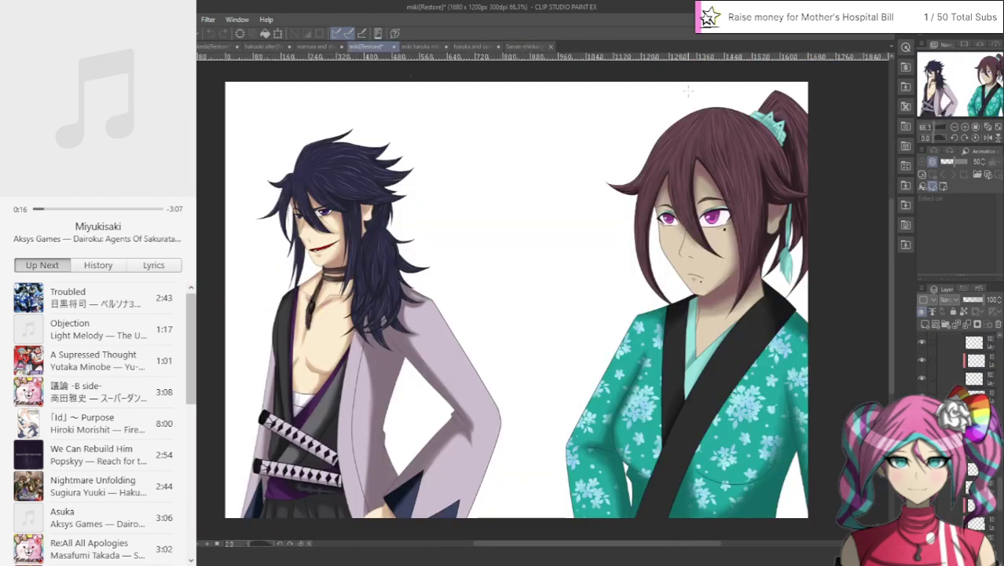
scroll(783, 120, up, 5)
scroll(783, 120, up, 5)
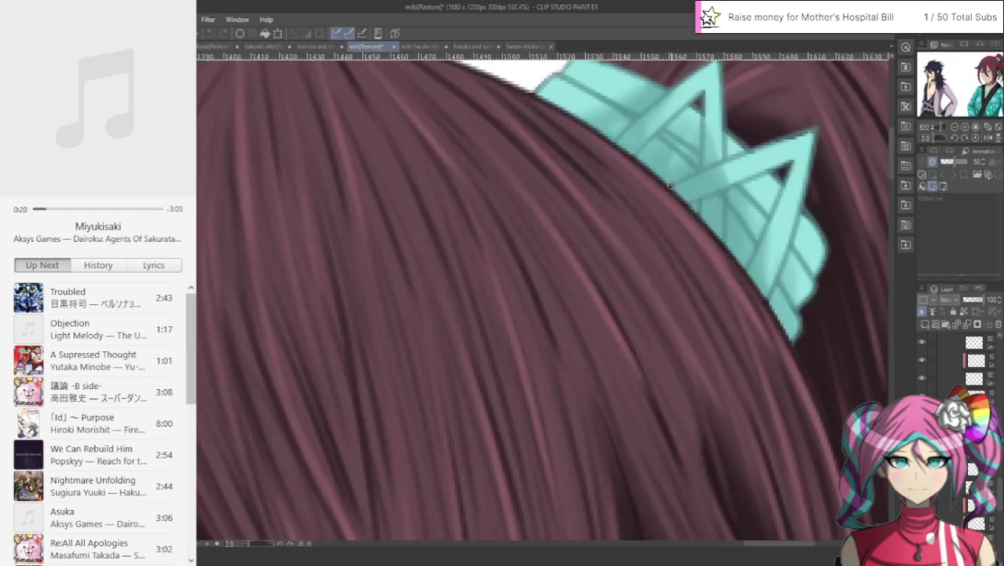
Step: Paint a darker teal shadow over the lower half of the hair tie band in the haruka and sanan illustration
click(473, 47)
scroll(450, 200, down, 2)
scroll(378, 292, up, 1)
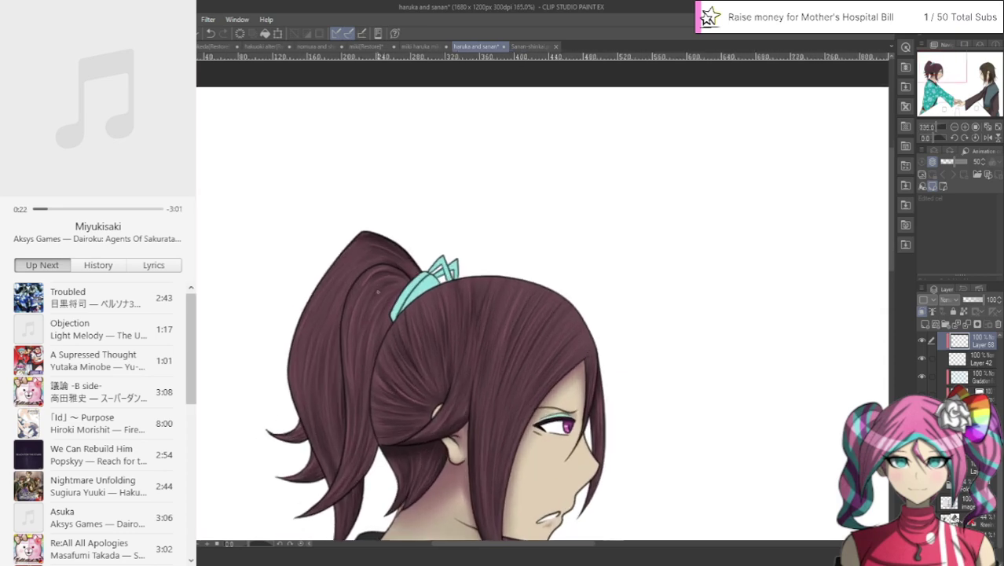
scroll(378, 292, up, 5)
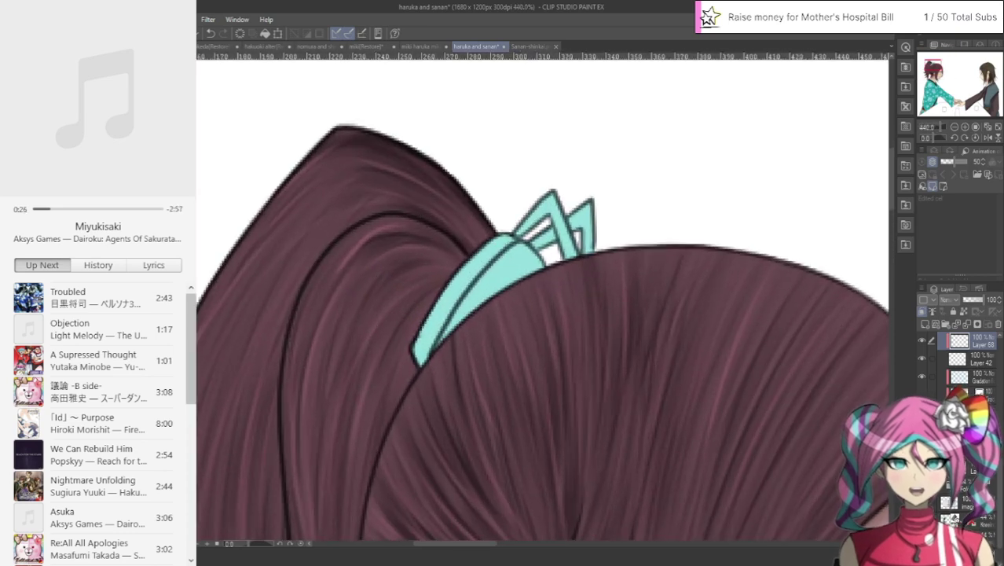
scroll(578, 365, up, 1)
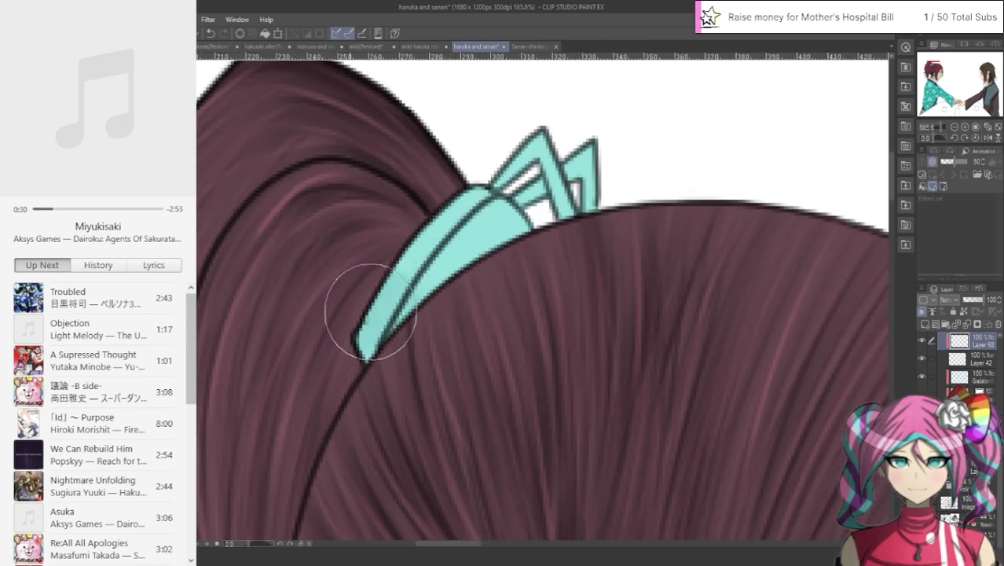
mouse_move(370, 310)
mouse_down()
mouse_move(409, 299)
mouse_move(419, 336)
mouse_move(363, 361)
mouse_up()
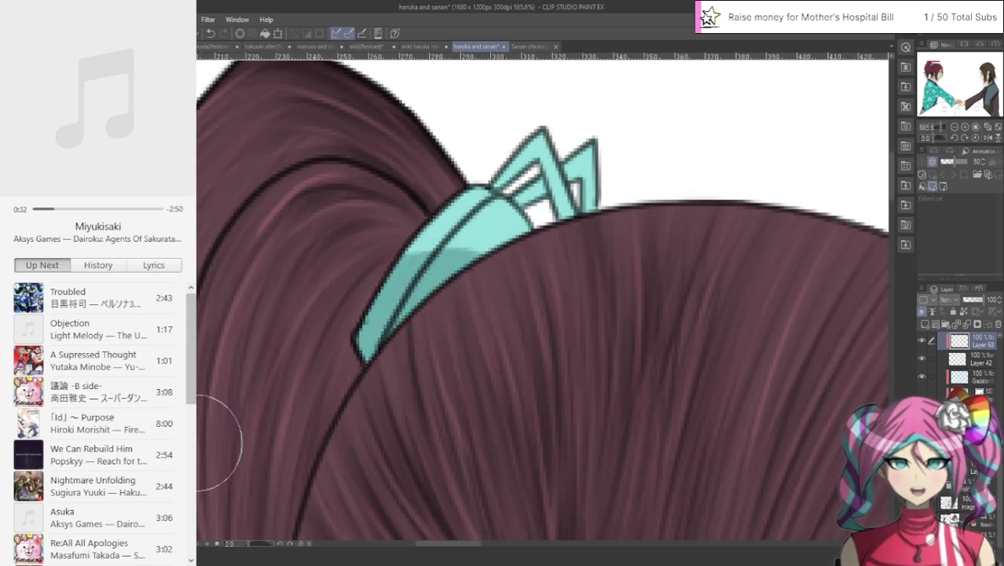
Step: Shade the bases of the hair tie's ribbon loops with a smaller brush and soften the band's shadow edge
key([)
drag(506, 187, 547, 211)
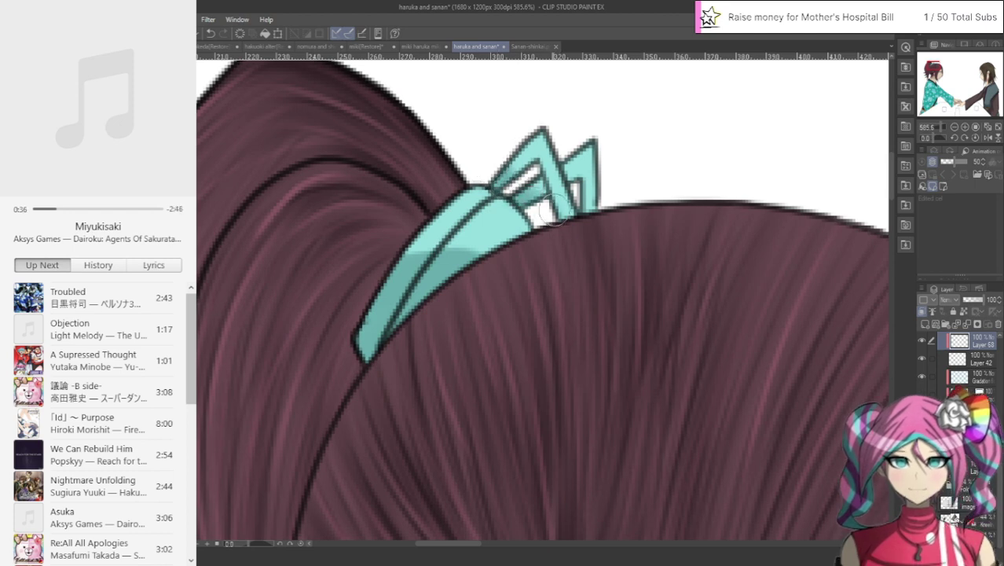
drag(559, 216, 594, 214)
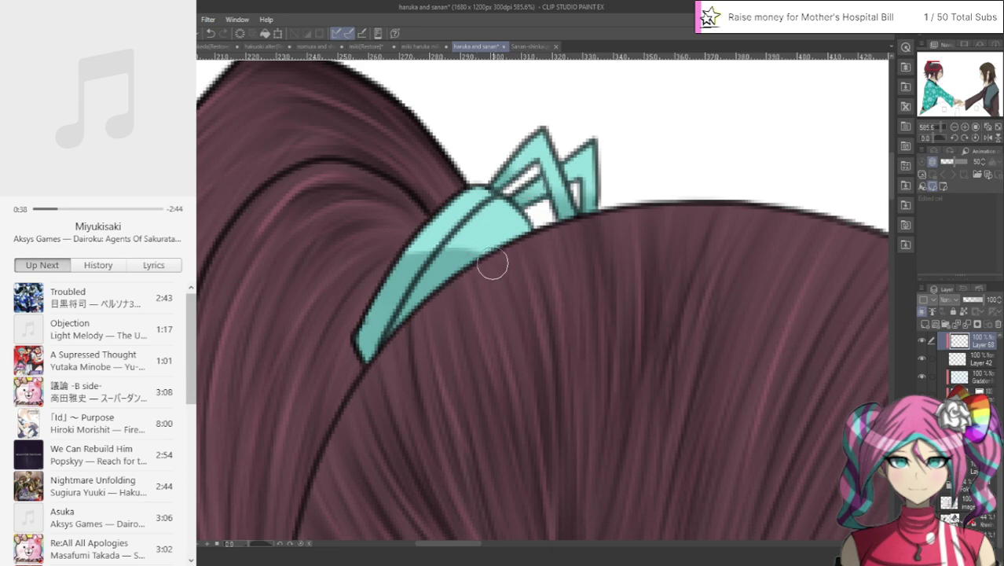
drag(492, 264, 403, 261)
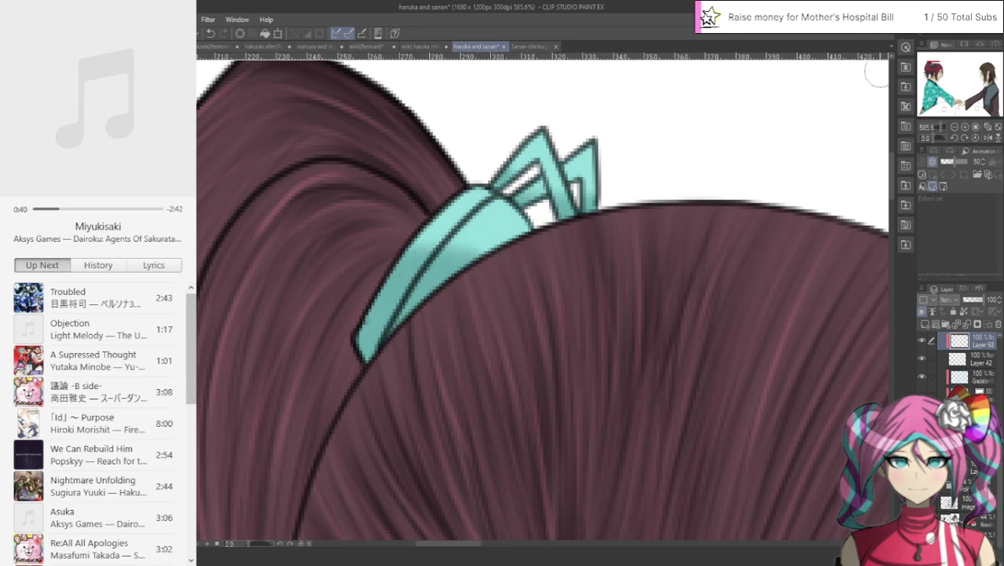
Step: Paint a darker teal shadow on the light teal lining of the sleeve cuff, blending it up towards the wrist
drag(927, 73, 943, 107)
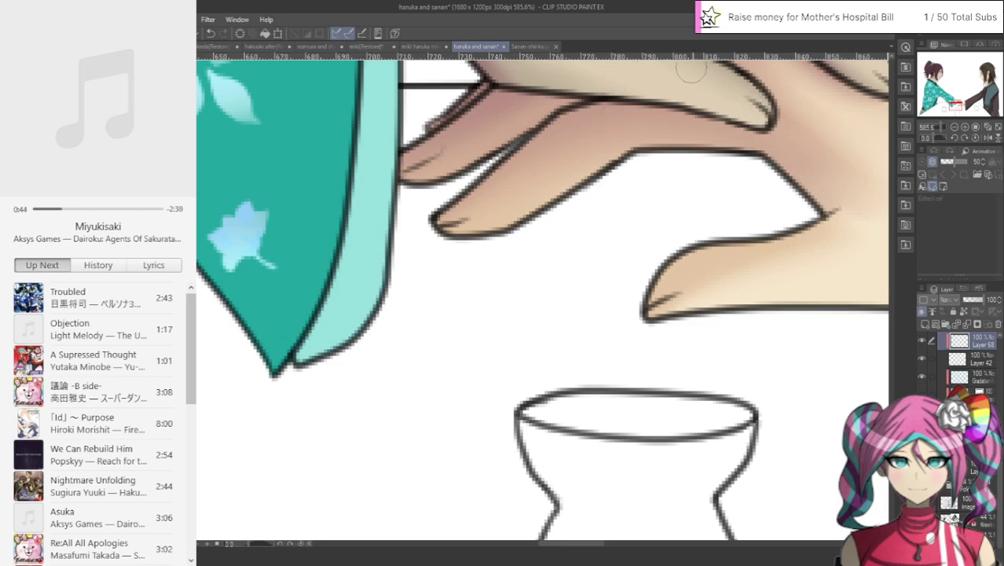
scroll(687, 79, down, 5)
drag(732, 114, 626, 377)
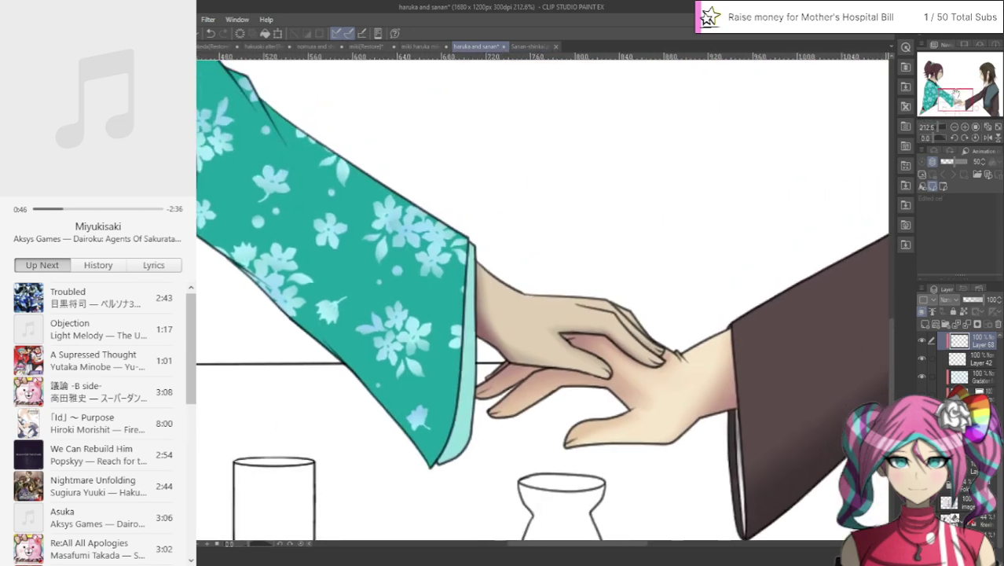
scroll(626, 377, up, 5)
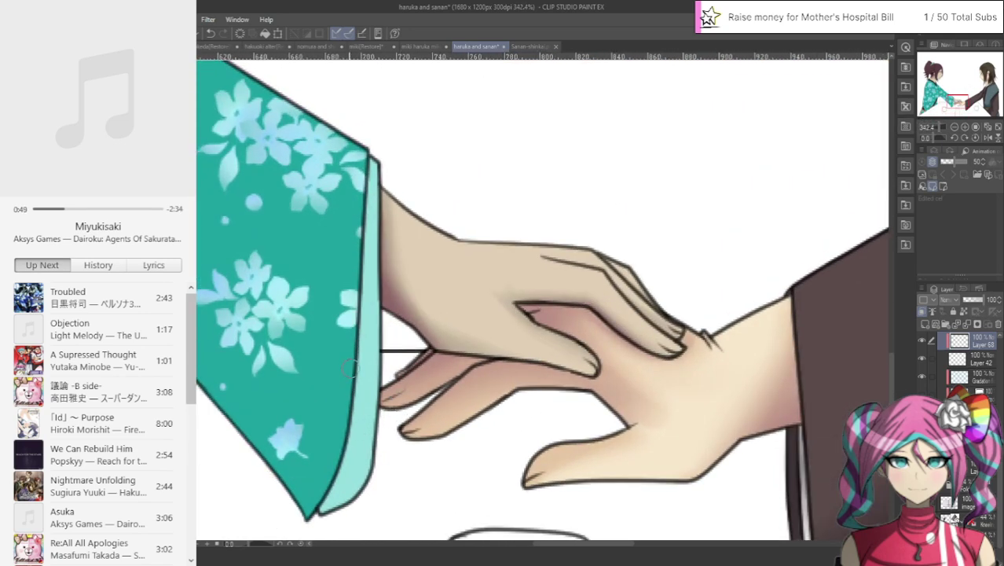
mouse_move(359, 376)
mouse_down()
mouse_move(372, 436)
mouse_move(369, 450)
mouse_move(350, 423)
mouse_move(363, 473)
mouse_move(339, 384)
mouse_up()
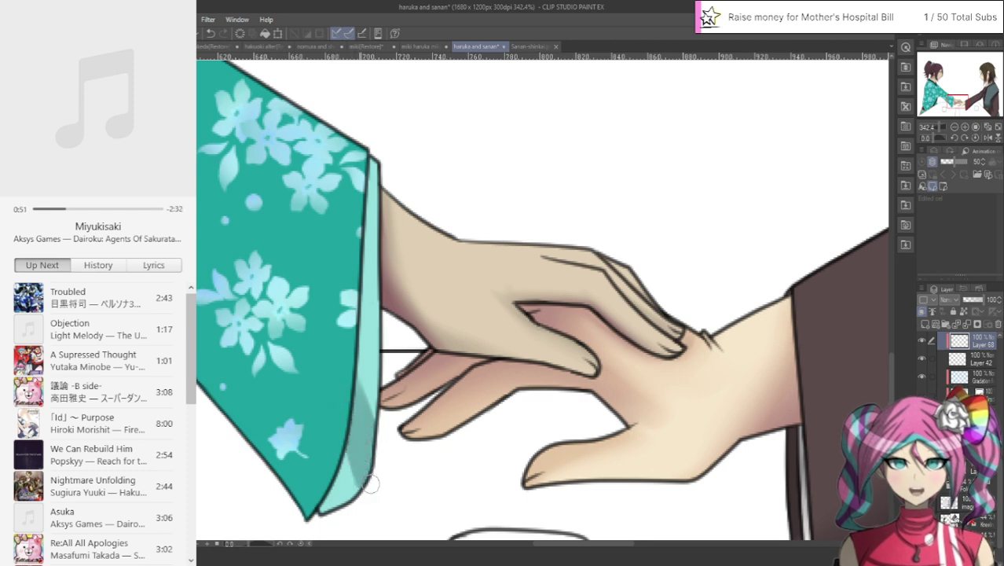
drag(355, 449, 336, 507)
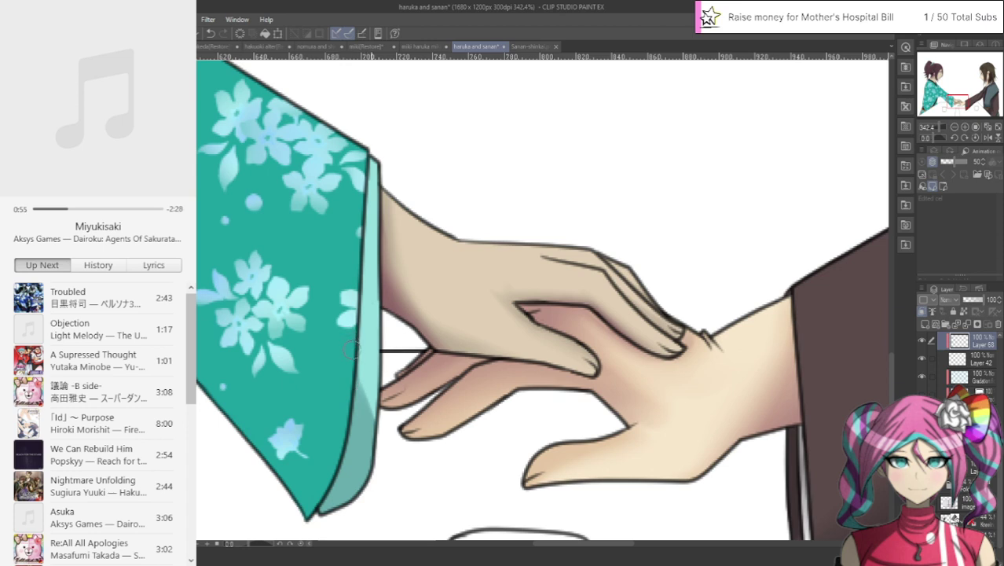
mouse_move(357, 349)
mouse_down()
mouse_move(375, 415)
mouse_move(346, 294)
mouse_move(390, 440)
mouse_move(352, 304)
mouse_up()
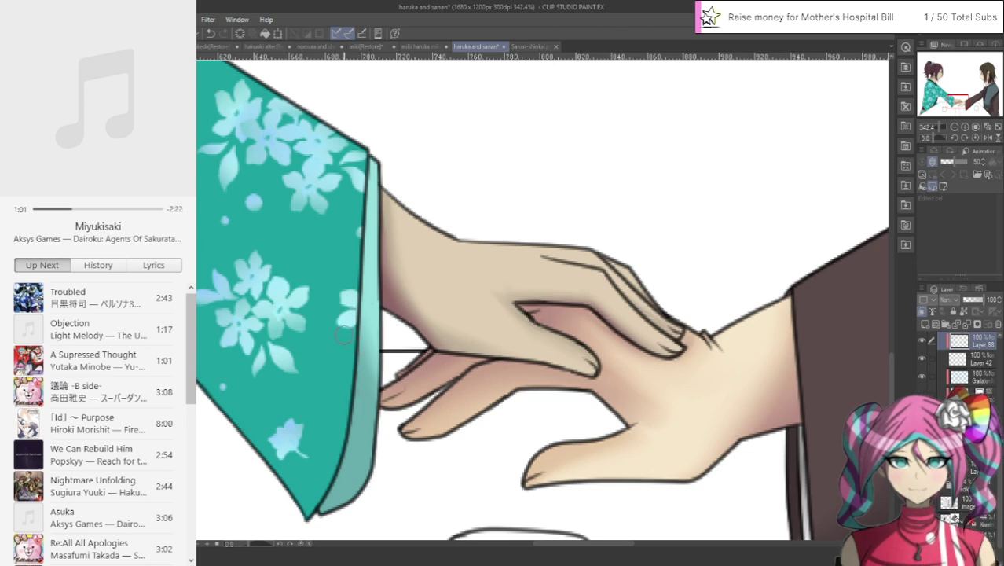
scroll(356, 405, down, 3)
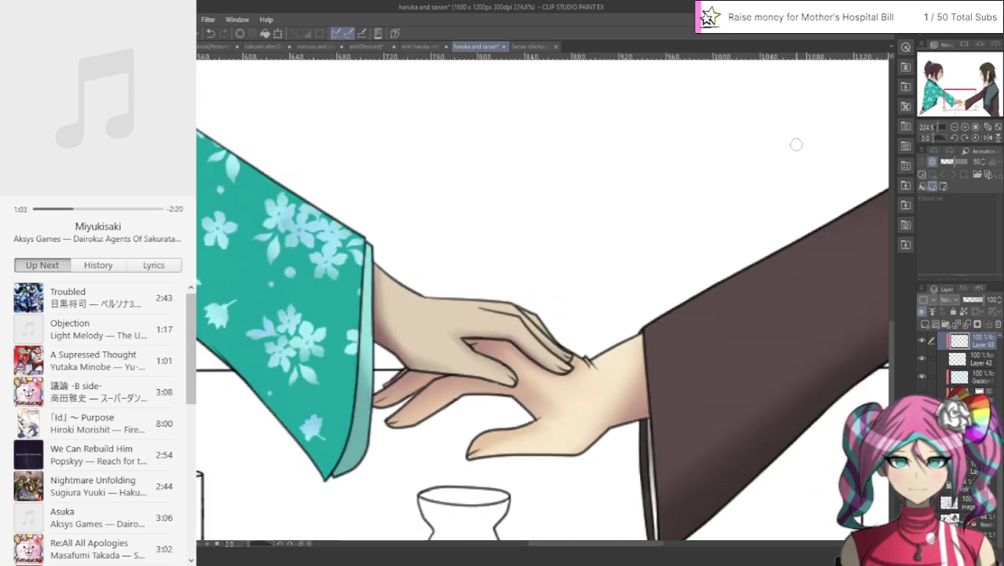
Step: Add a new layer above the gradation layers of the kimono's flower pattern
mouse_move(987, 101)
mouse_down()
mouse_move(907, 108)
mouse_move(935, 66)
mouse_move(922, 80)
mouse_up()
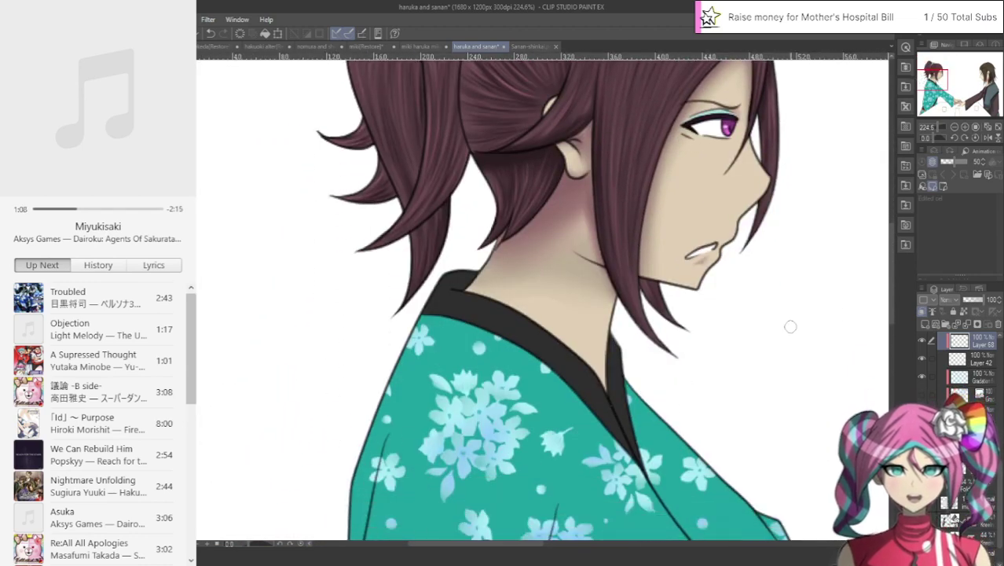
click(977, 381)
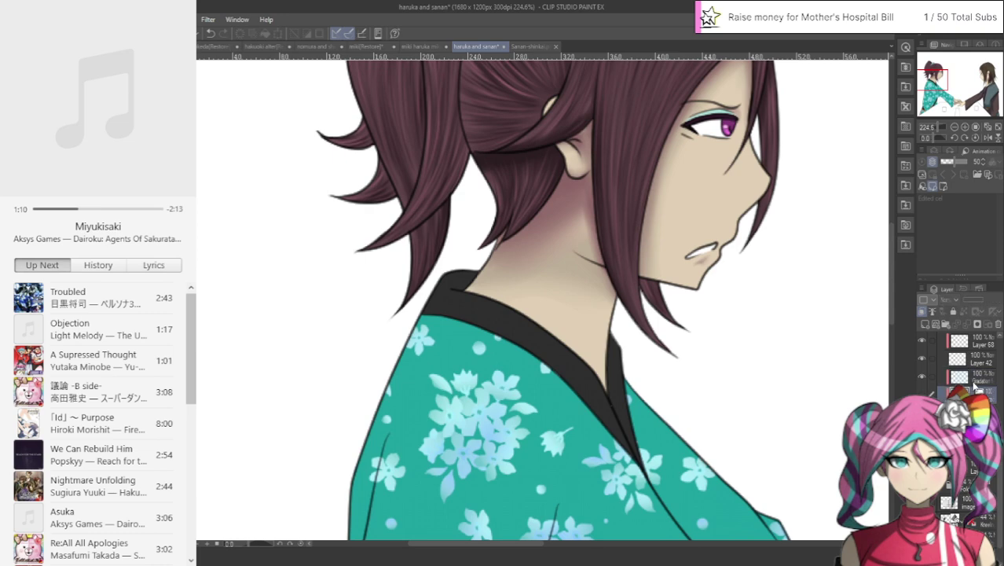
click(922, 320)
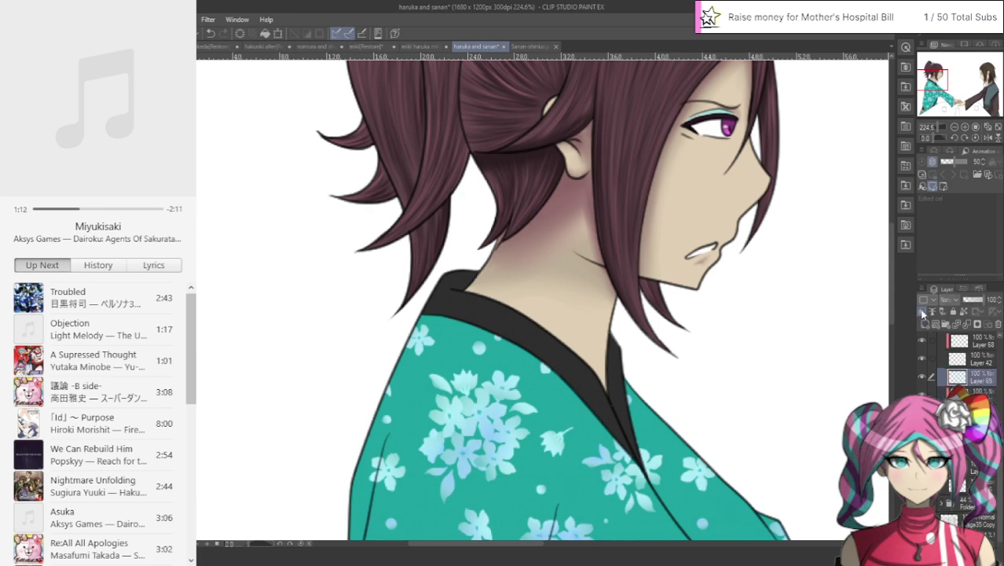
scroll(428, 303, down, 2)
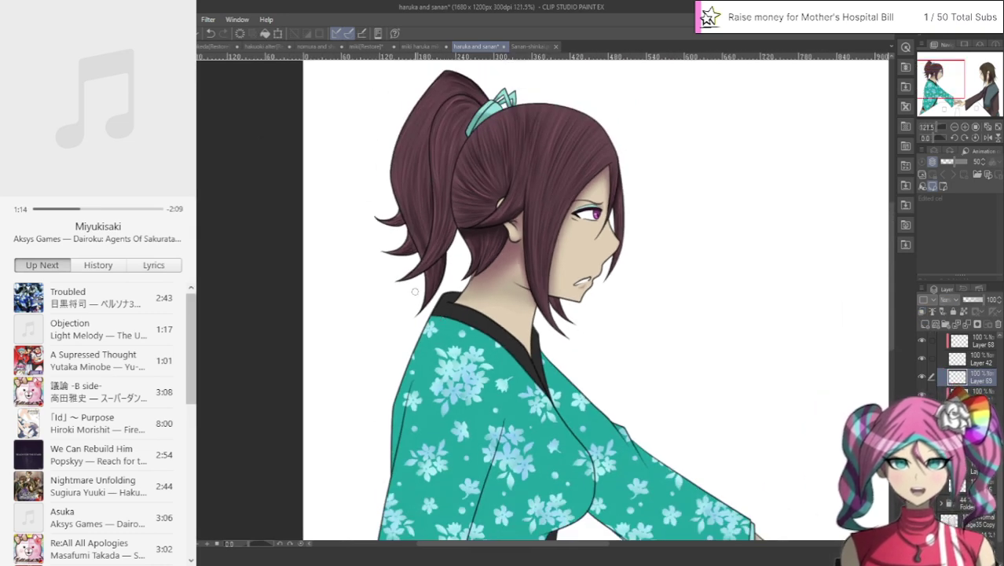
Step: Examine the shadows on the flowered teal kimono in the miki illustration as a shading reference
click(382, 47)
scroll(697, 349, down, 1)
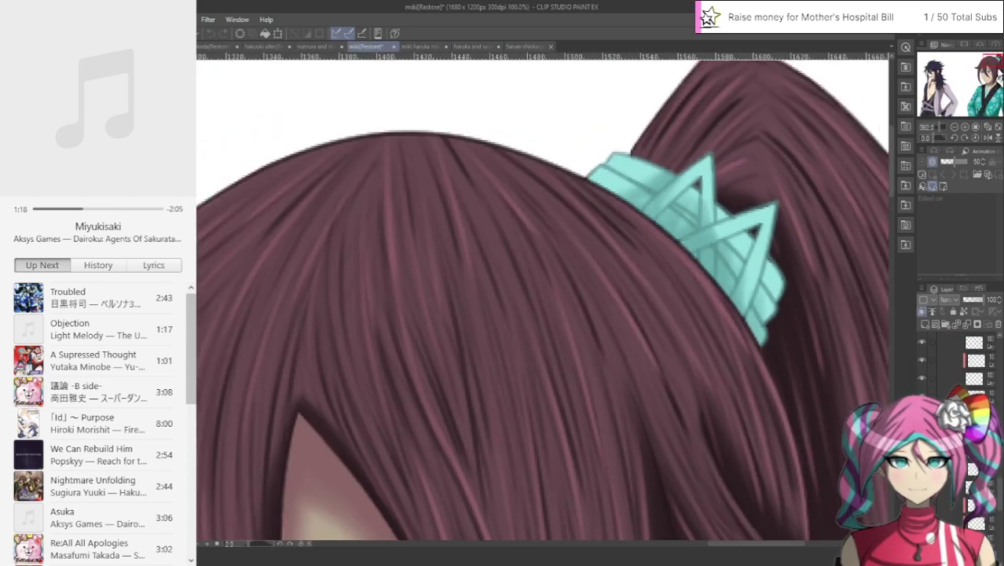
drag(991, 66, 990, 108)
scroll(795, 256, down, 3)
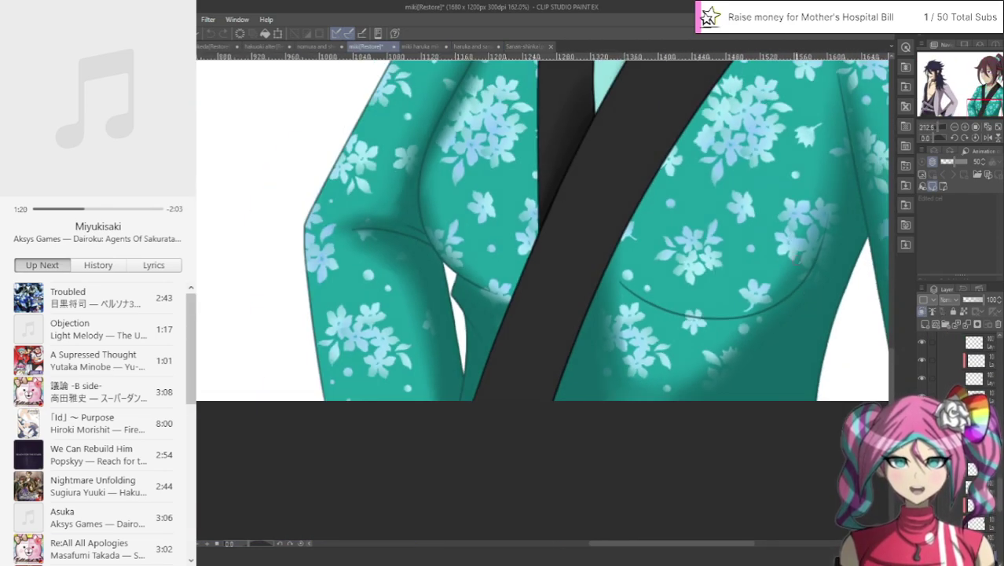
scroll(804, 384, up, 4)
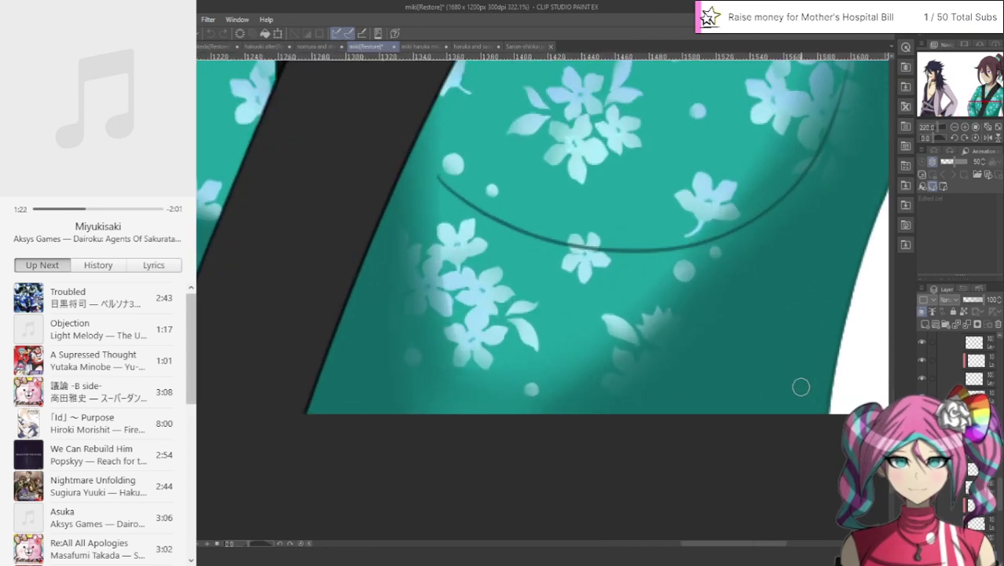
scroll(800, 387, up, 1)
scroll(939, 499, up, 1)
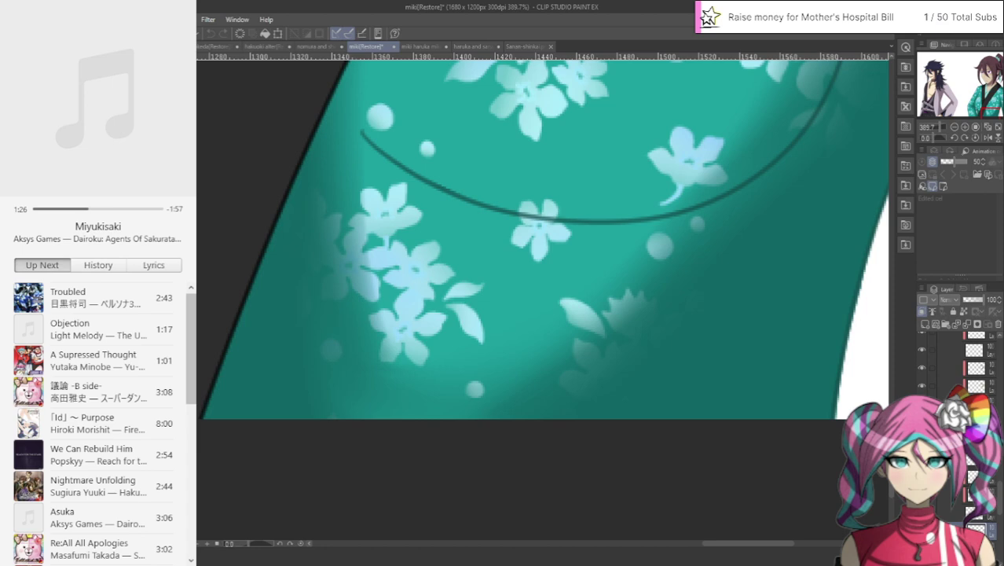
key(ctrl+z)
key(ctrl+y)
Step: Inspect the kimono's lower sleeve and waist in haruka and sanan, checking the hakuoki after and Sanan-shinkai images for reference
click(477, 47)
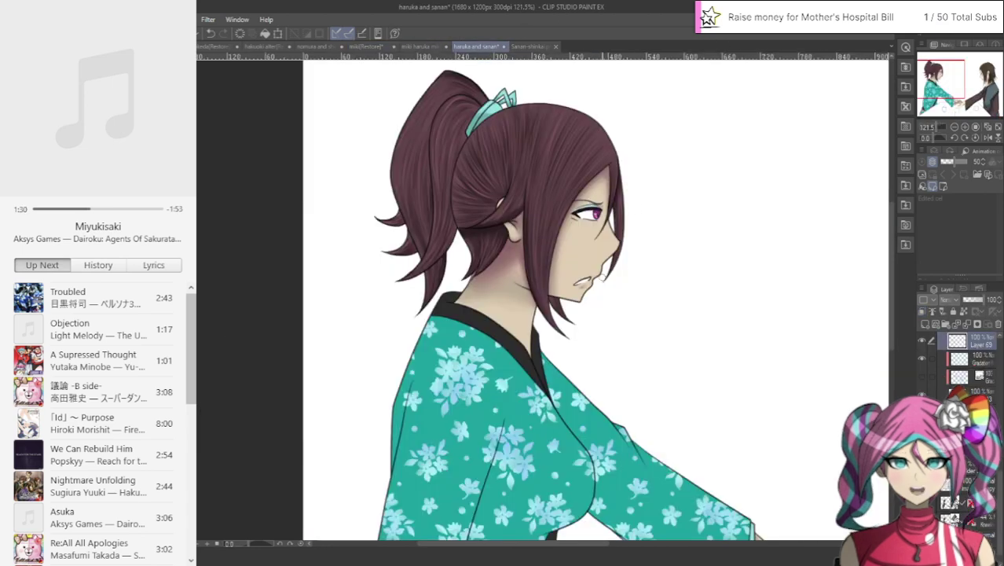
drag(891, 314, 886, 410)
scroll(399, 328, up, 4)
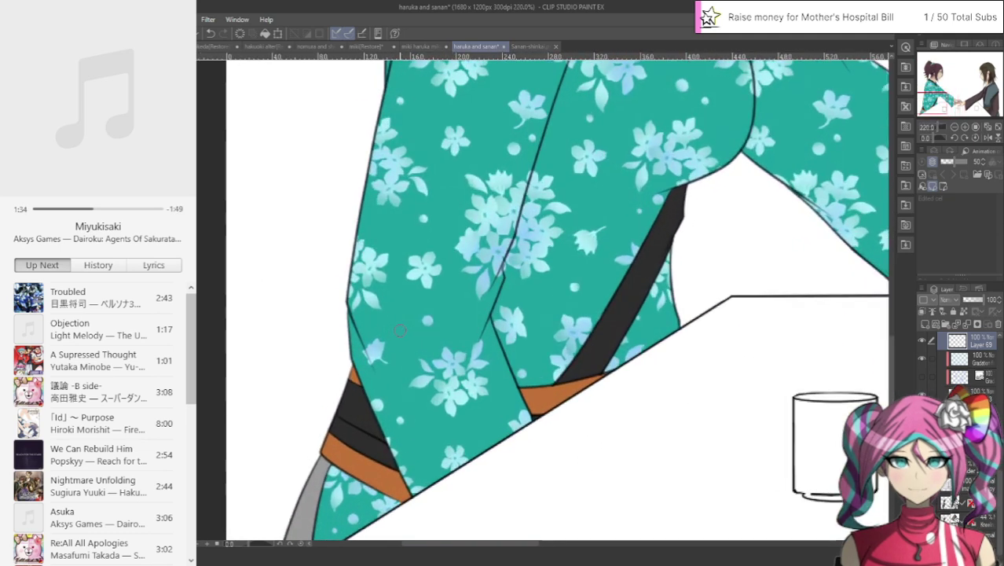
click(262, 47)
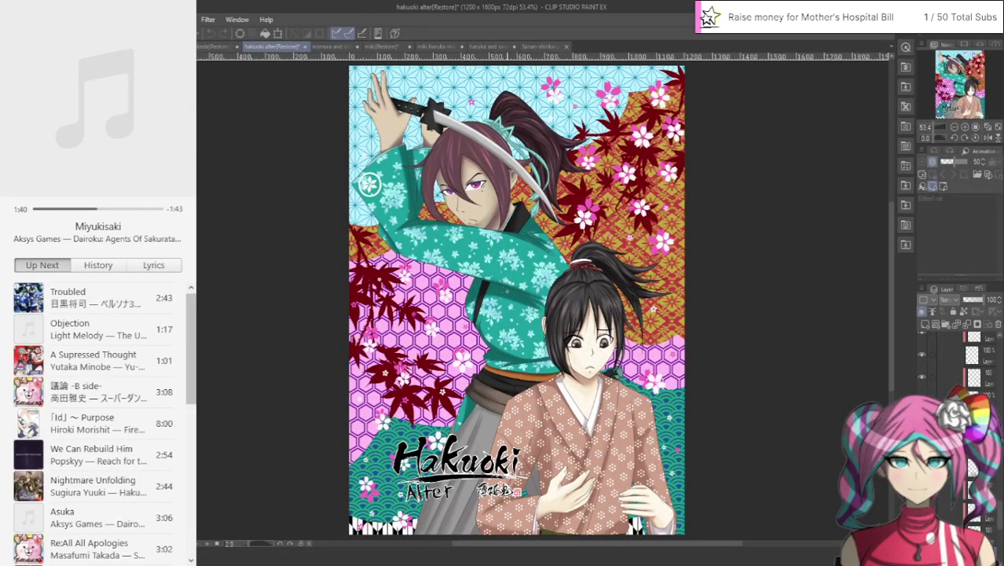
click(535, 47)
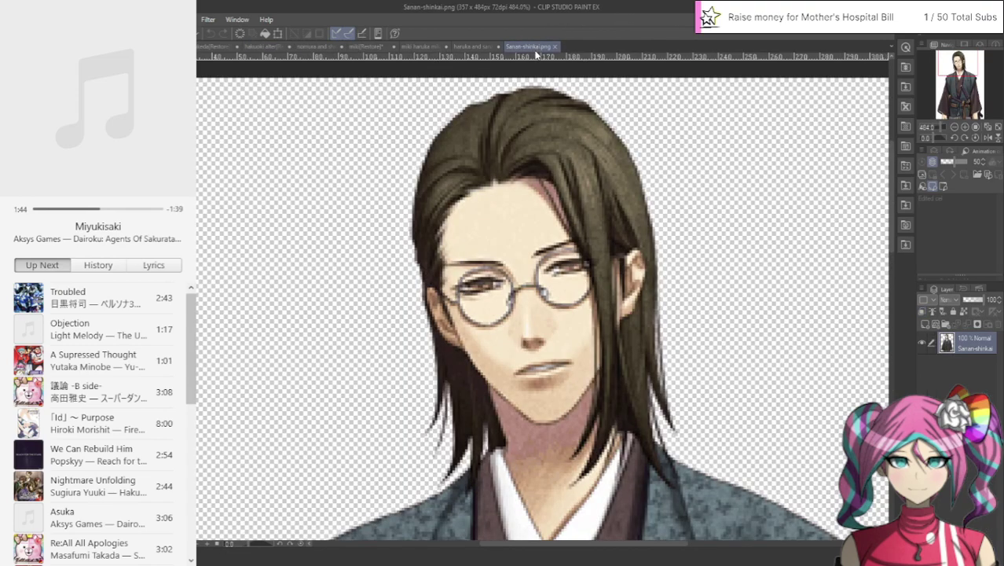
click(463, 46)
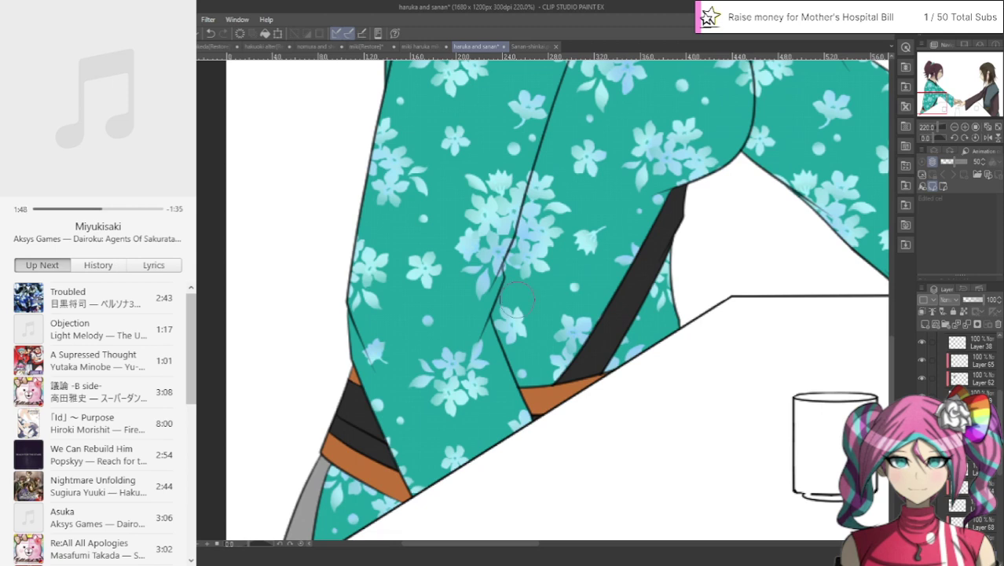
Step: Paint a soft dark shadow along the teal sleeve's lower back edge and set its layer's blending mode to Darken at 79% opacity
scroll(925, 361, down, 3)
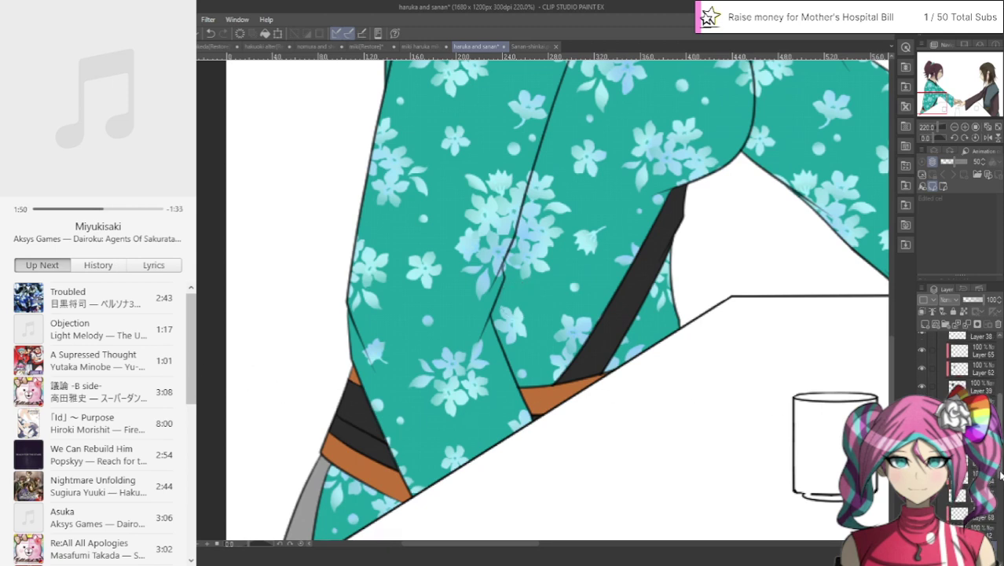
click(922, 311)
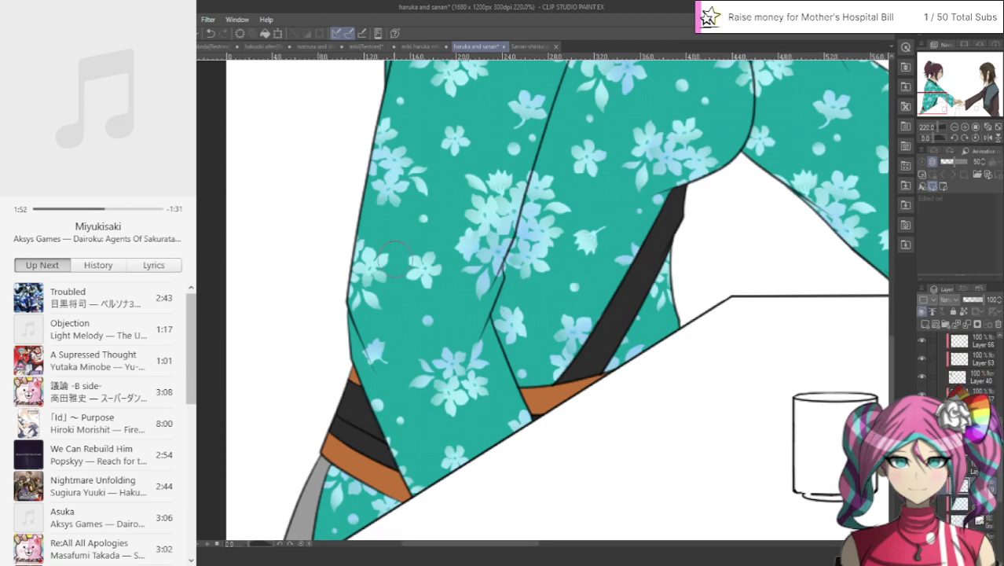
mouse_move(352, 338)
mouse_down()
mouse_move(380, 453)
mouse_move(386, 462)
mouse_move(349, 315)
mouse_move(436, 524)
mouse_move(374, 372)
mouse_move(347, 258)
mouse_move(404, 408)
mouse_move(335, 273)
mouse_move(405, 483)
mouse_move(447, 519)
mouse_move(404, 433)
mouse_move(347, 267)
mouse_up()
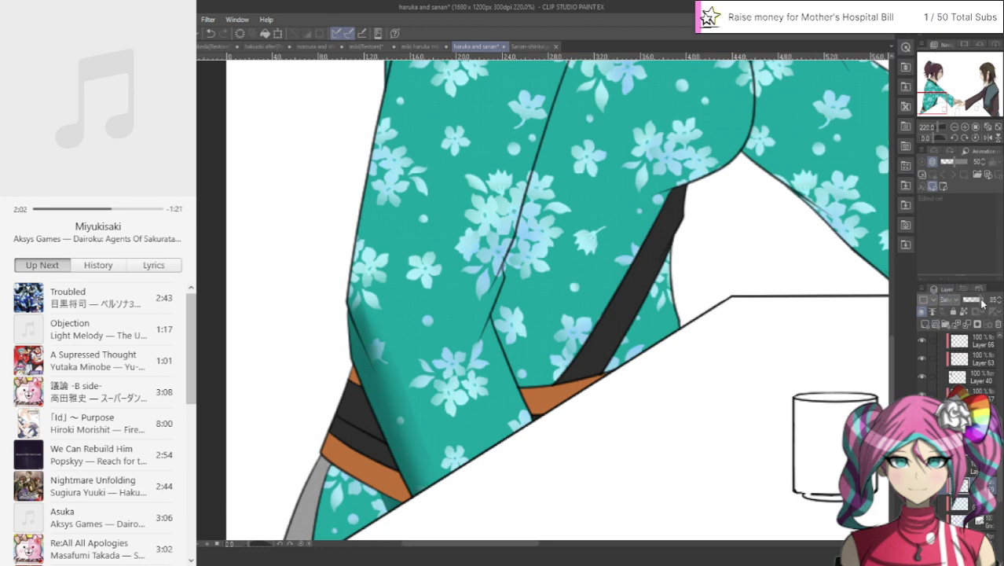
drag(981, 303, 980, 302)
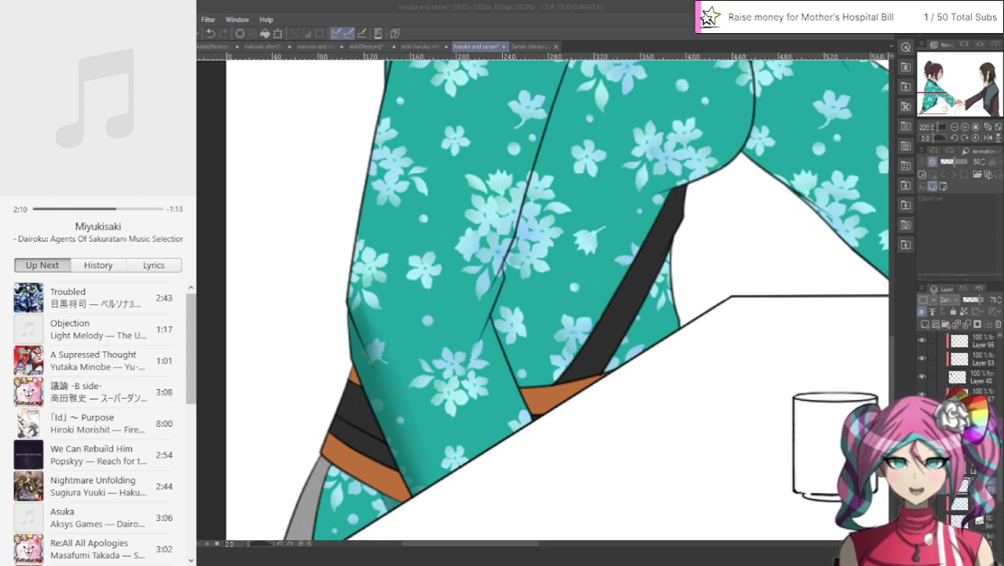
Step: Extend the shadow onto the small flowered kimono piece below the orange band and refine it along the lower sleeve edge
mouse_move(177, 297)
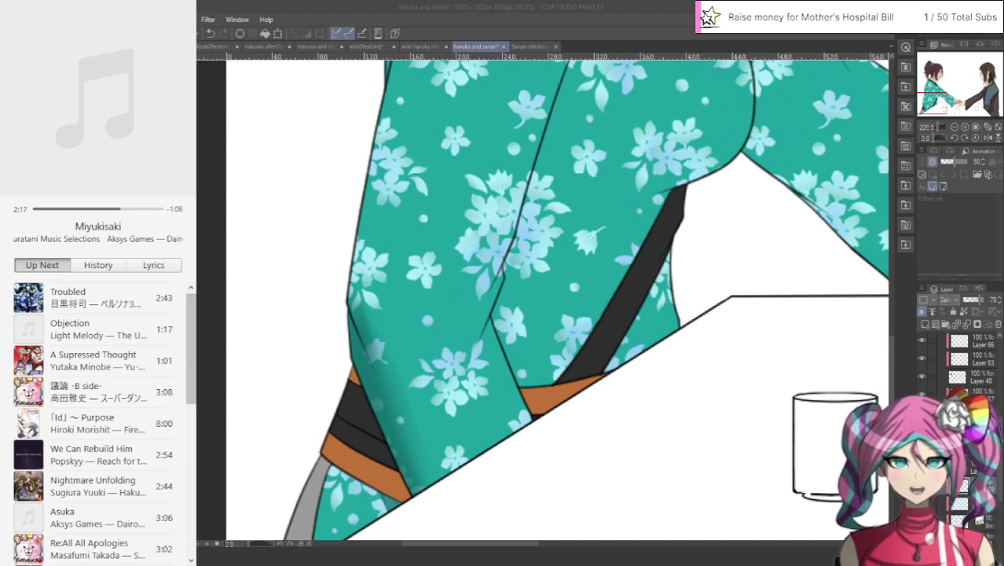
scroll(335, 512, up, 2)
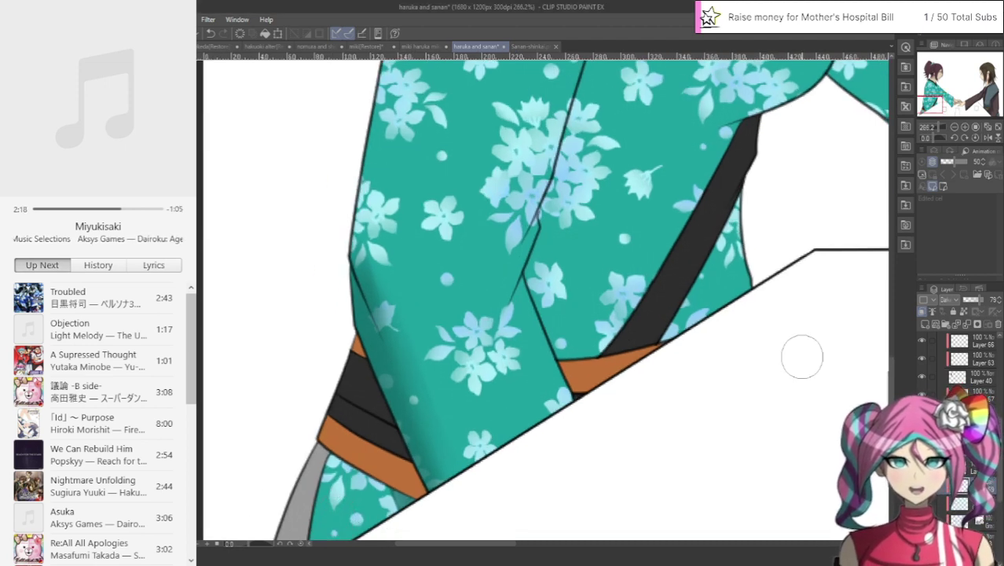
drag(923, 105, 925, 107)
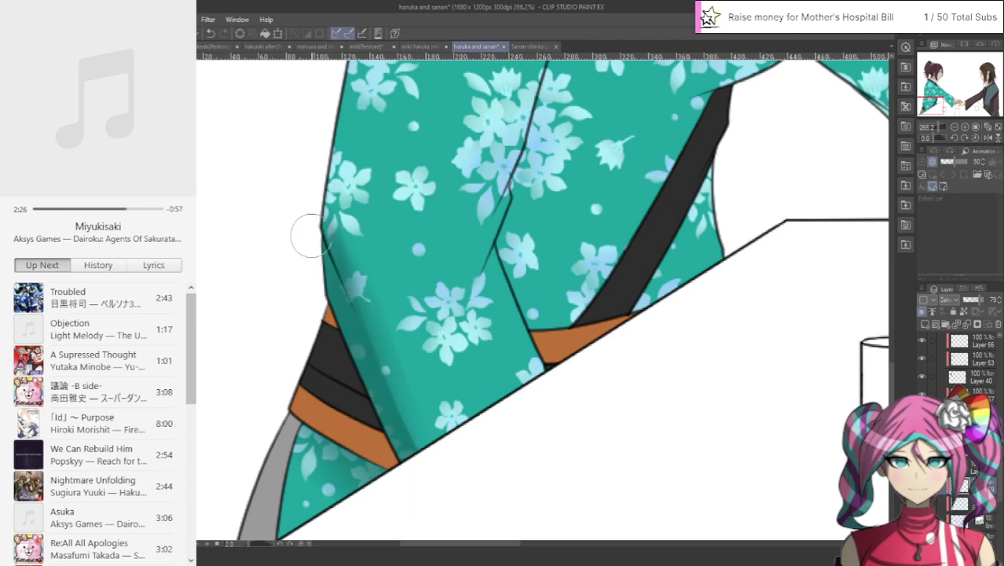
drag(375, 366, 430, 455)
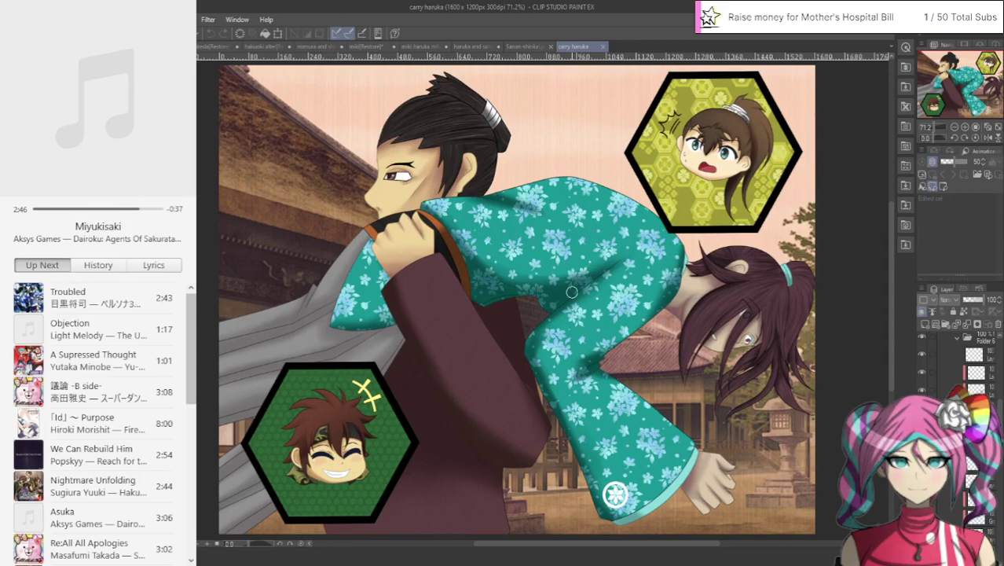
Step: Examine the flowered teal kimono's shading and layers in the carry haruka illustration, widening the layer list to read names and blending modes
scroll(572, 292, up, 3)
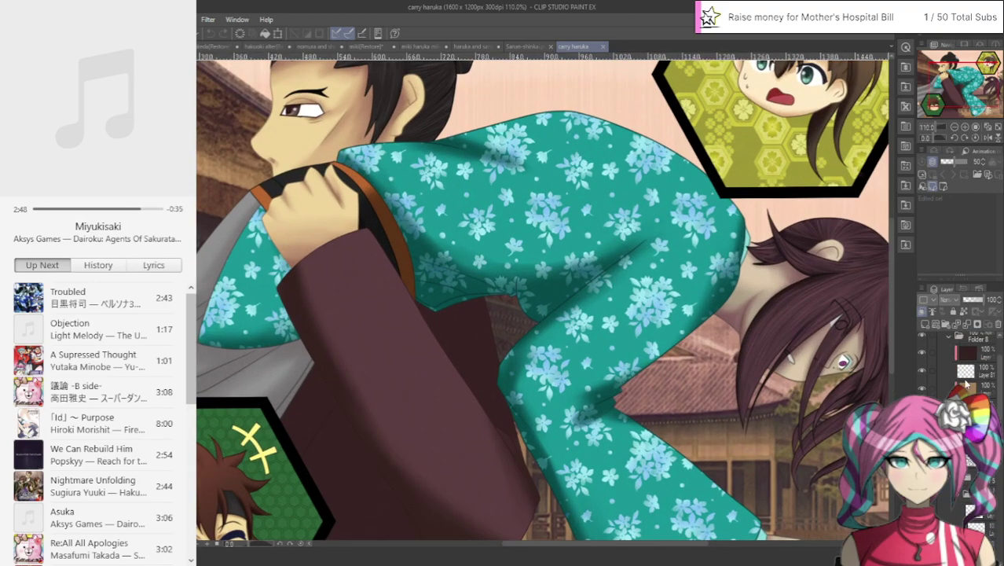
scroll(965, 383, up, 3)
click(922, 340)
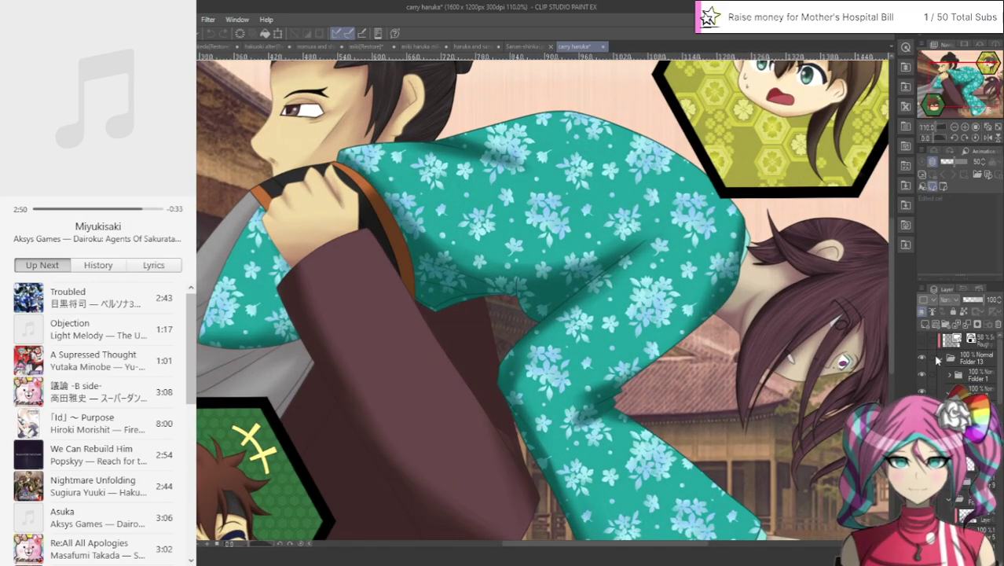
scroll(956, 376, down, 5)
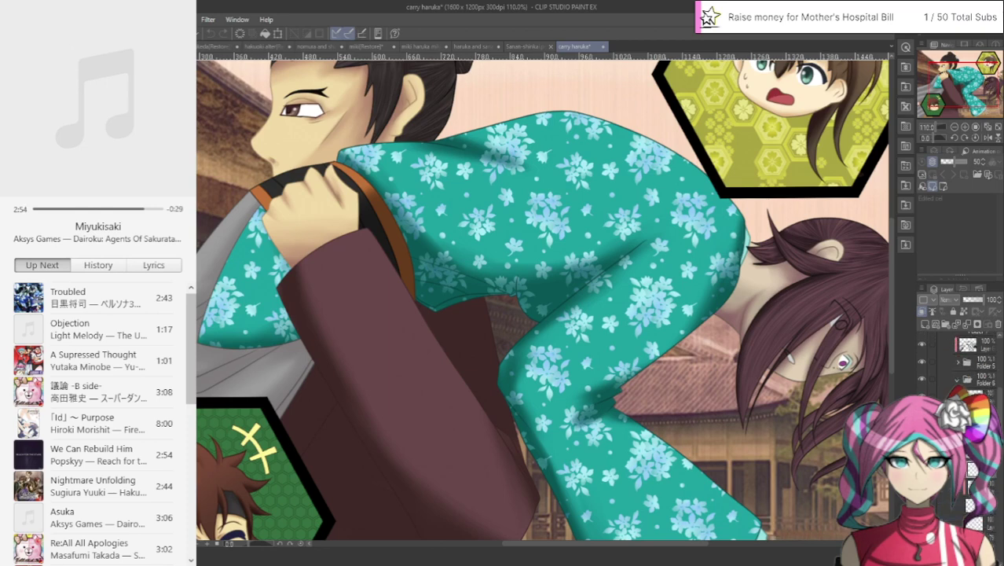
drag(916, 369, 879, 369)
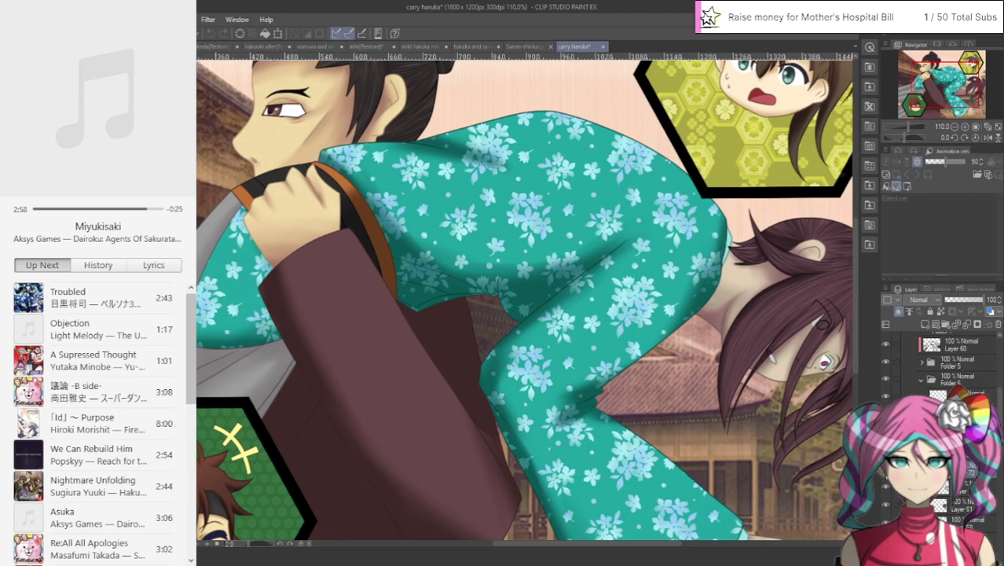
scroll(942, 361, down, 2)
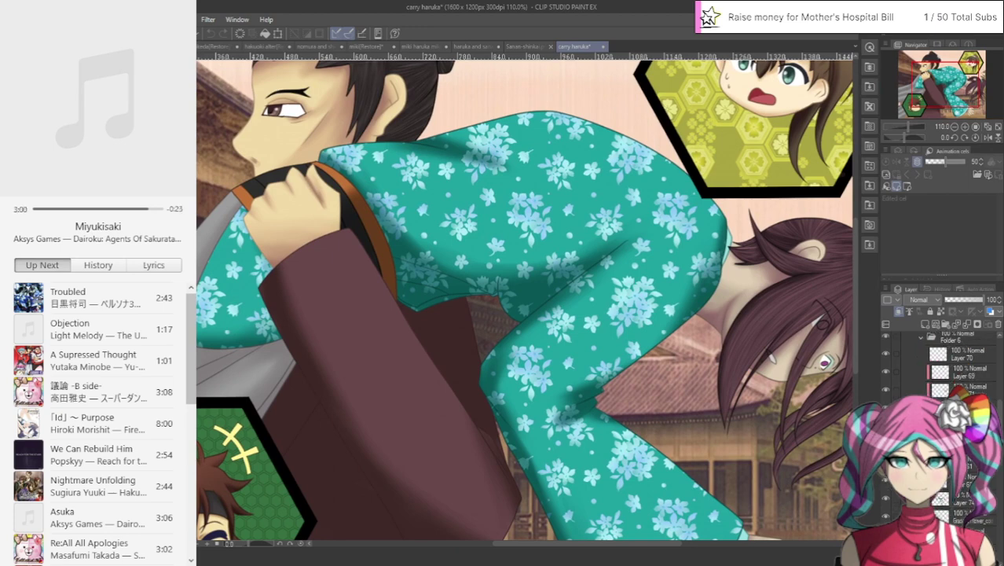
Step: Return to haruka and sanan, set the shadow layer to Multiply, and shade the lower sleeve edge, waist fold and kimono edge above the table
click(479, 47)
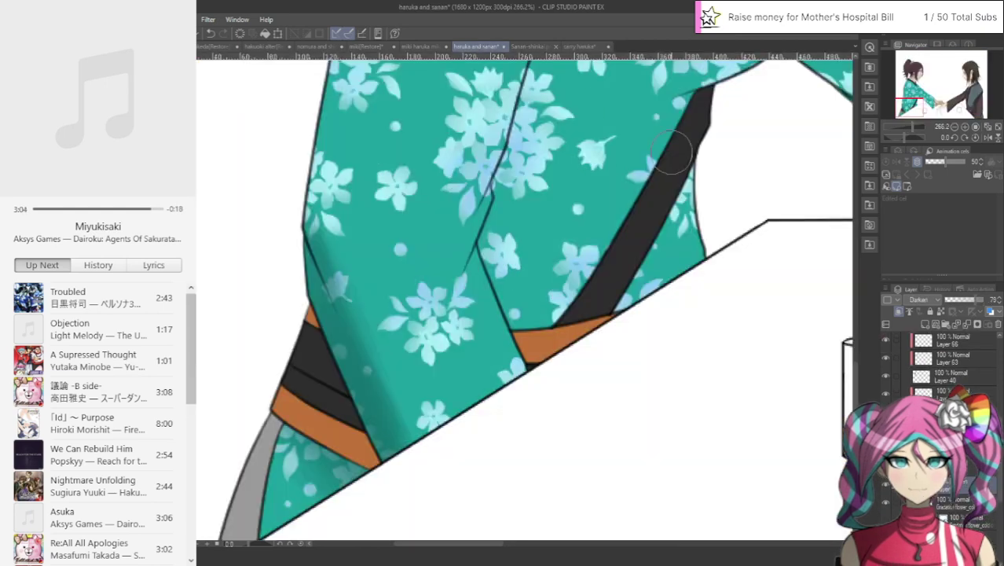
click(908, 33)
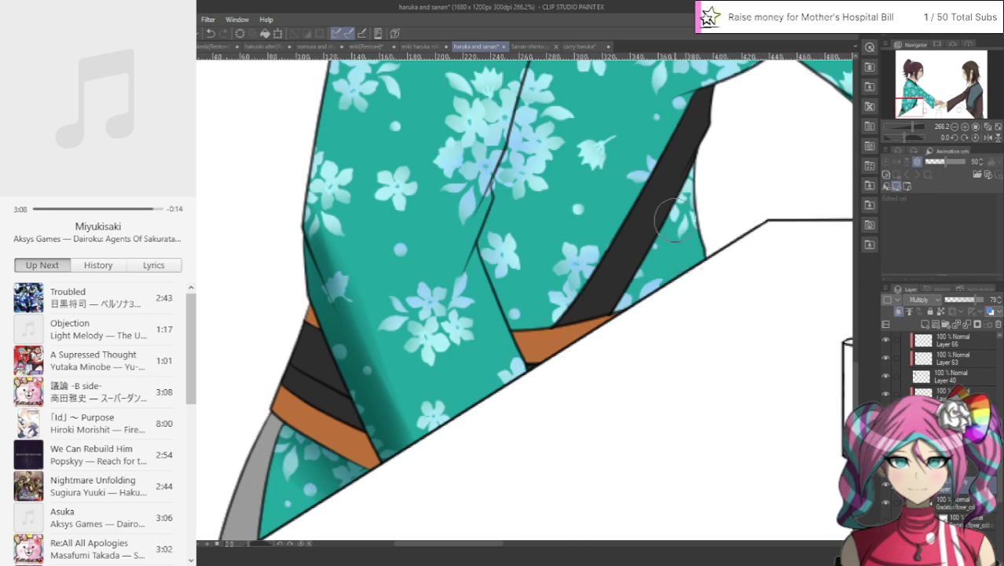
drag(301, 228, 305, 259)
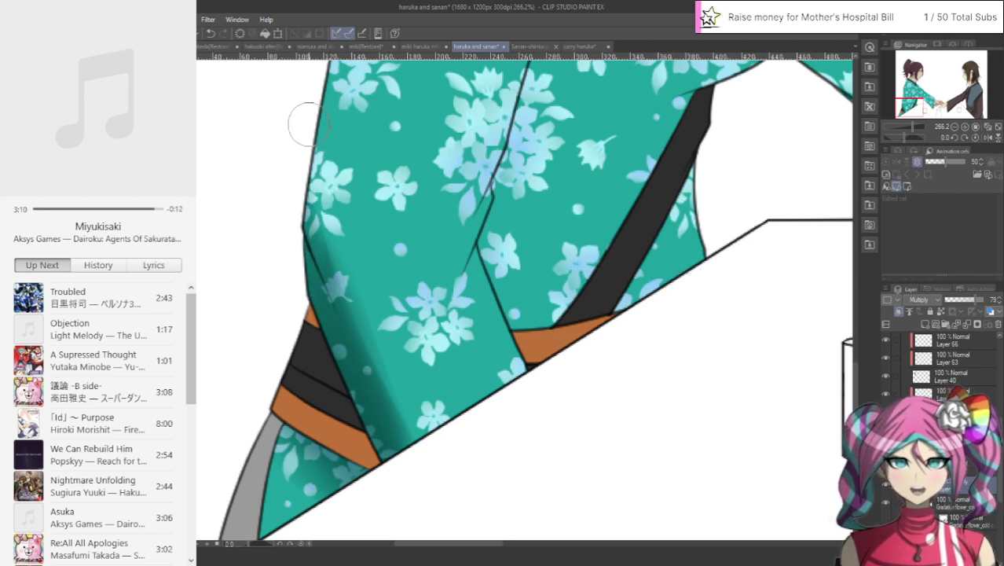
drag(311, 223, 331, 302)
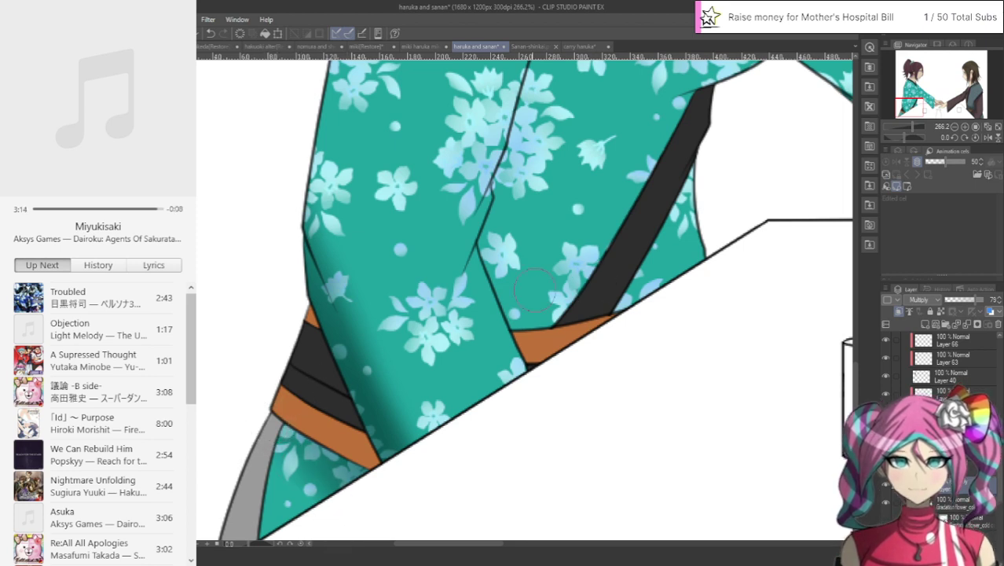
mouse_move(490, 220)
mouse_down()
mouse_move(500, 283)
mouse_move(605, 357)
mouse_move(507, 303)
mouse_move(641, 300)
mouse_move(772, 214)
mouse_move(544, 293)
mouse_up()
mouse_move(680, 238)
mouse_down()
mouse_move(520, 267)
mouse_move(697, 218)
mouse_move(599, 290)
mouse_move(497, 179)
mouse_move(537, 321)
mouse_move(498, 237)
mouse_move(507, 132)
mouse_move(445, 284)
mouse_move(458, 247)
mouse_move(548, 418)
mouse_move(465, 253)
mouse_move(507, 349)
mouse_move(485, 340)
mouse_move(443, 255)
mouse_move(507, 401)
mouse_move(446, 254)
mouse_move(472, 331)
mouse_move(460, 199)
mouse_move(450, 253)
mouse_move(494, 124)
mouse_move(409, 291)
mouse_move(497, 161)
mouse_move(497, 234)
mouse_move(495, 173)
mouse_move(514, 291)
mouse_move(518, 82)
mouse_move(519, 269)
mouse_move(563, 330)
mouse_move(517, 305)
mouse_move(505, 169)
mouse_move(540, 122)
mouse_move(581, 322)
mouse_move(560, 292)
mouse_move(532, 286)
mouse_move(532, 97)
mouse_up()
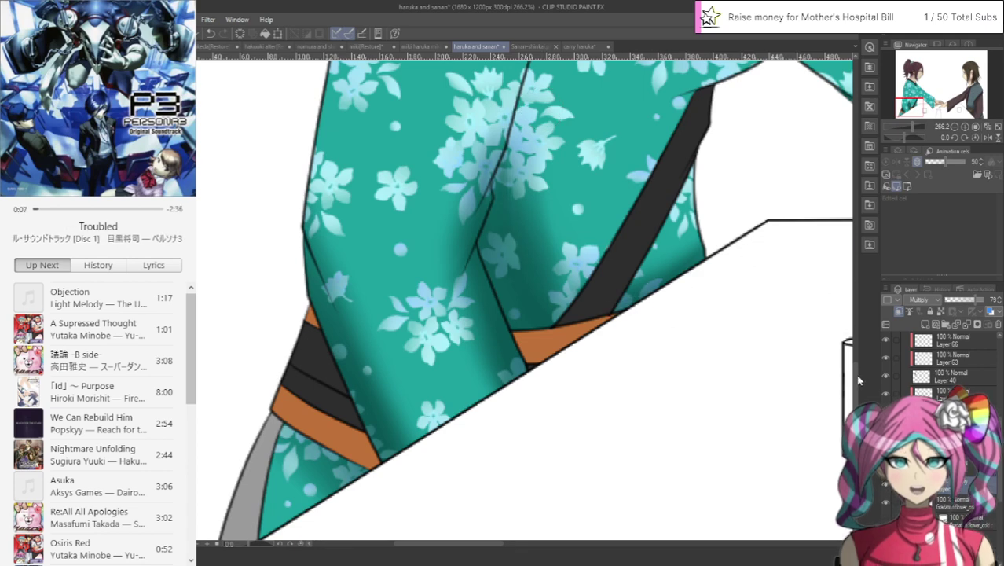
Step: Paint a soft shadow beneath the bust from the top of the black band, curving it up along the chest outline
scroll(853, 334, up, 5)
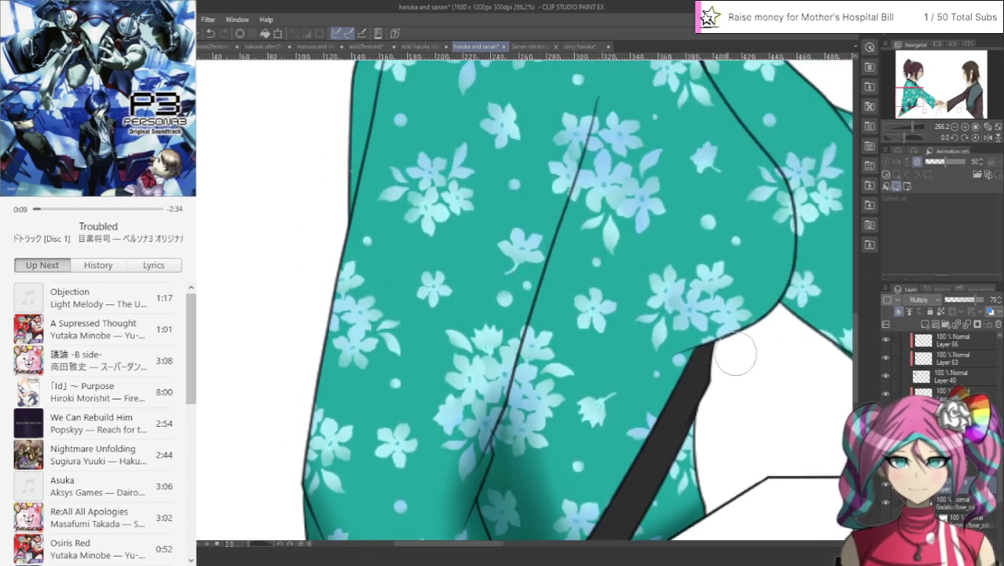
mouse_move(711, 354)
mouse_down()
mouse_move(620, 403)
mouse_move(717, 359)
mouse_move(592, 428)
mouse_move(704, 363)
mouse_up()
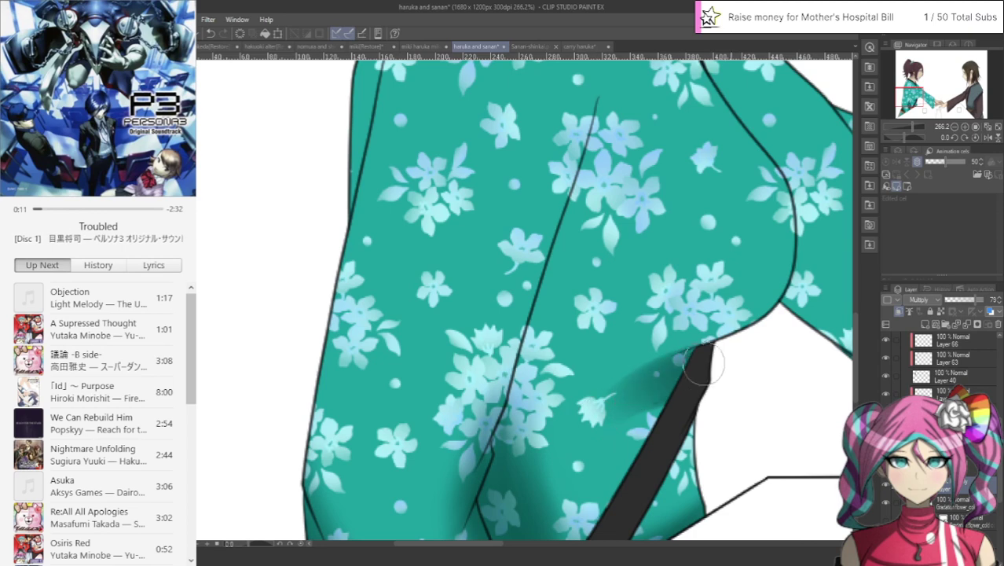
drag(633, 377, 776, 306)
mouse_move(597, 390)
mouse_down()
mouse_move(643, 376)
mouse_move(742, 310)
mouse_up()
mouse_move(684, 343)
mouse_down()
mouse_move(733, 318)
mouse_move(774, 254)
mouse_up()
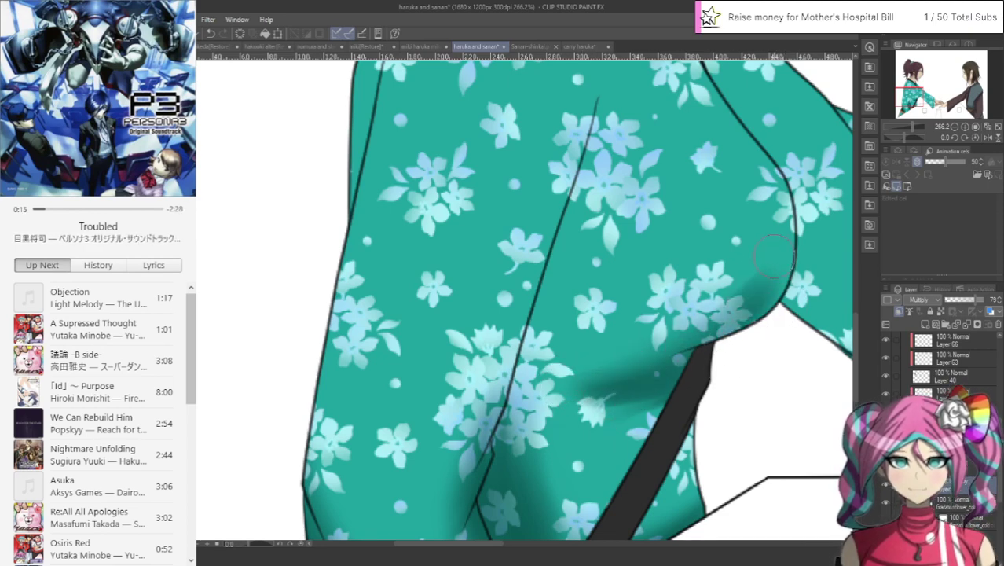
drag(647, 359, 658, 336)
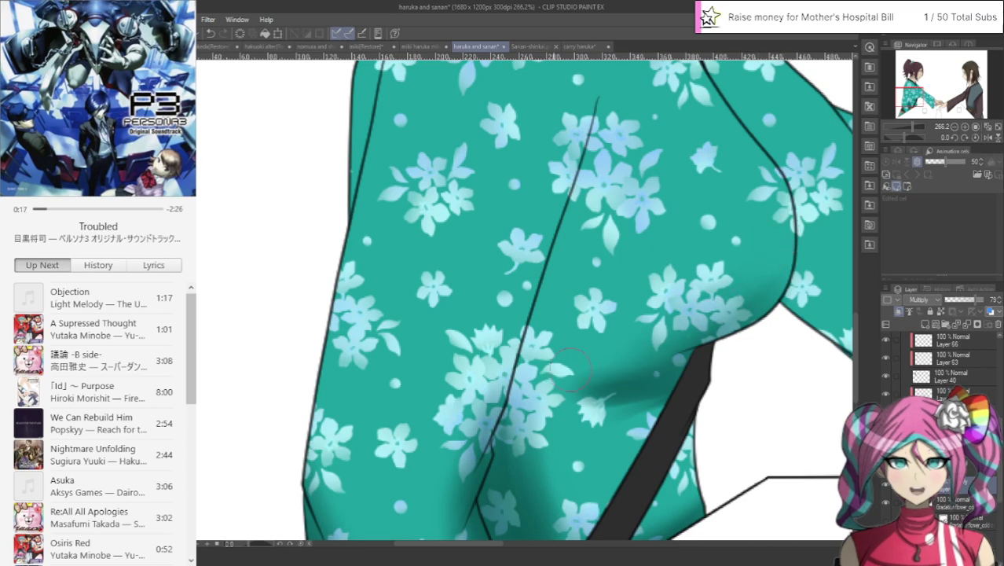
drag(562, 381, 696, 359)
mouse_move(660, 397)
mouse_down()
mouse_move(567, 408)
mouse_move(695, 371)
mouse_up()
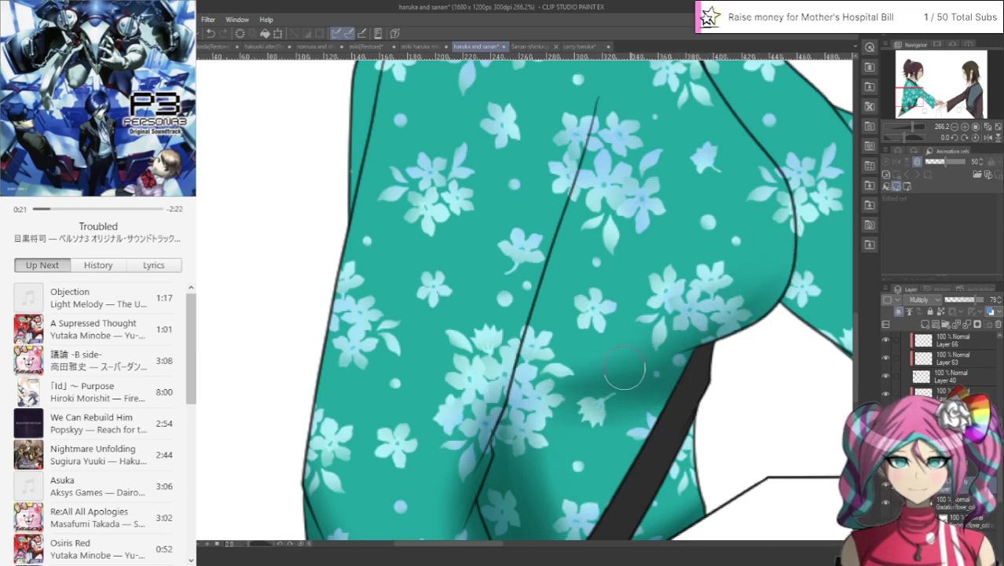
drag(625, 369, 544, 391)
Step: Shade along the crease between the sleeve and torso, deepening the shadow from the armpit down to the waist
drag(593, 129, 520, 503)
drag(544, 268, 491, 448)
mouse_move(515, 393)
mouse_down()
mouse_move(450, 465)
mouse_move(517, 363)
mouse_move(500, 377)
mouse_move(603, 135)
mouse_move(582, 367)
mouse_up()
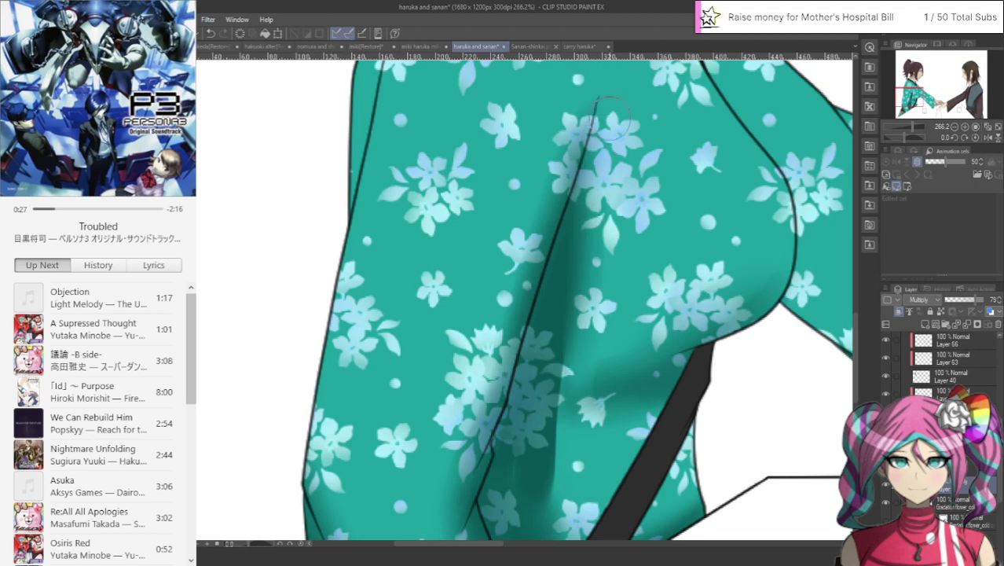
drag(585, 188, 571, 479)
drag(557, 351, 556, 534)
mouse_move(528, 441)
mouse_down()
mouse_move(518, 467)
mouse_move(595, 519)
mouse_move(531, 511)
mouse_move(629, 509)
mouse_move(565, 478)
mouse_move(577, 410)
mouse_move(619, 514)
mouse_up()
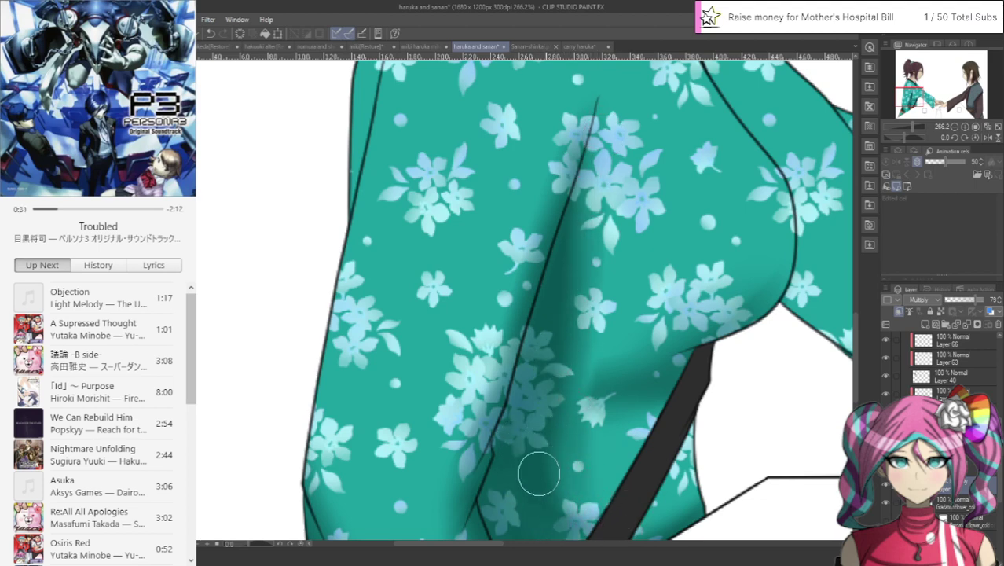
drag(539, 473, 572, 440)
Step: Widen the under-bust shadow towards the waist and blend it into the dark shadow beside the sleeve crease
mouse_move(685, 366)
mouse_down()
mouse_move(540, 397)
mouse_move(592, 394)
mouse_move(678, 363)
mouse_move(566, 399)
mouse_move(669, 376)
mouse_move(521, 416)
mouse_move(573, 427)
mouse_move(684, 395)
mouse_move(545, 437)
mouse_up()
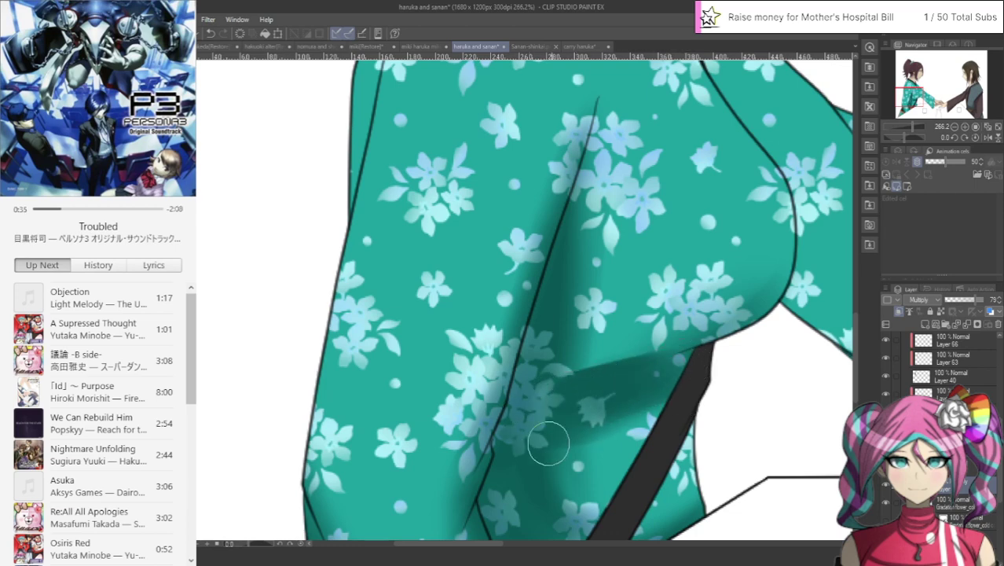
mouse_move(674, 359)
mouse_down()
mouse_move(549, 367)
mouse_move(672, 339)
mouse_move(612, 359)
mouse_up()
mouse_move(667, 377)
mouse_down()
mouse_move(527, 356)
mouse_move(592, 380)
mouse_move(562, 348)
mouse_move(653, 357)
mouse_move(559, 280)
mouse_move(597, 368)
mouse_move(570, 316)
mouse_move(599, 357)
mouse_move(718, 351)
mouse_move(690, 368)
mouse_move(662, 346)
mouse_move(618, 357)
mouse_move(653, 350)
mouse_up()
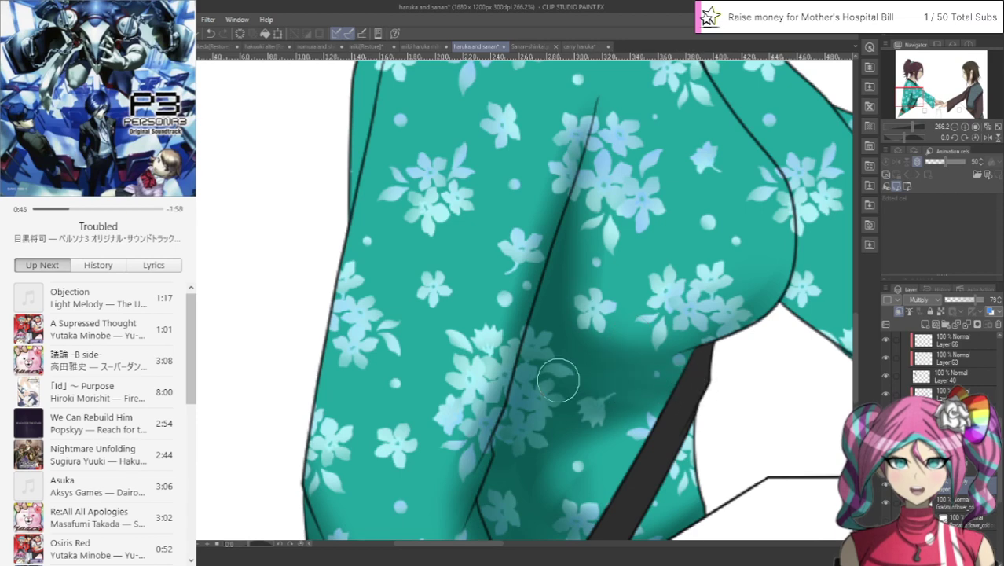
Step: Paint a soft shadow across the back of the shoulder from the collar, continuing it down the upper sleeve's back edge
scroll(561, 380, down, 3)
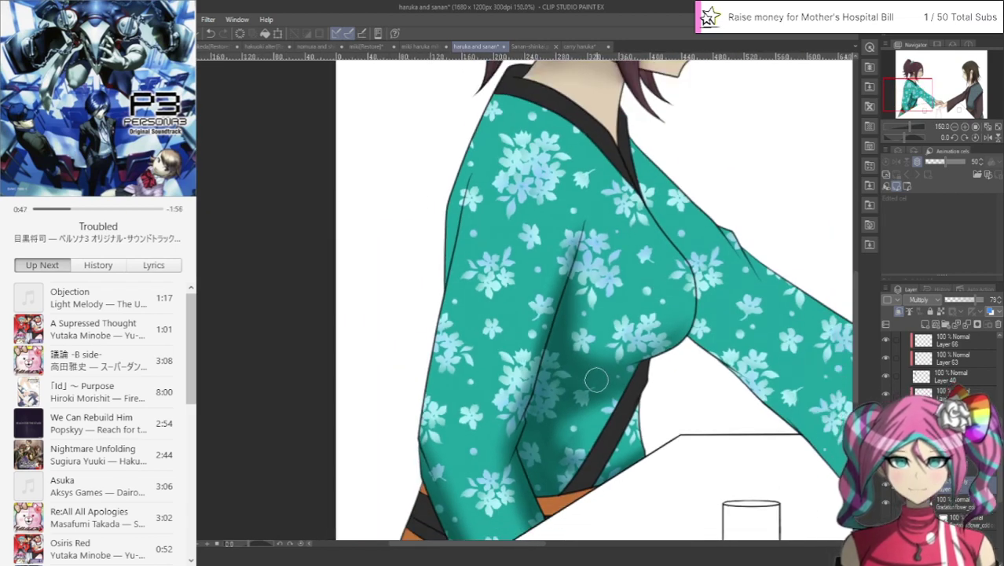
scroll(596, 379, down, 3)
scroll(629, 383, up, 3)
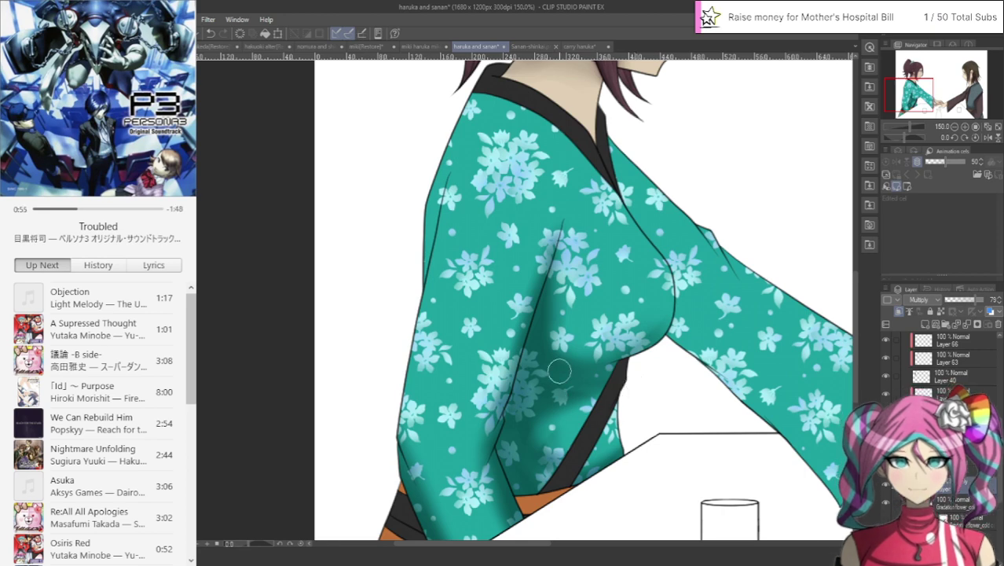
scroll(539, 373, up, 1)
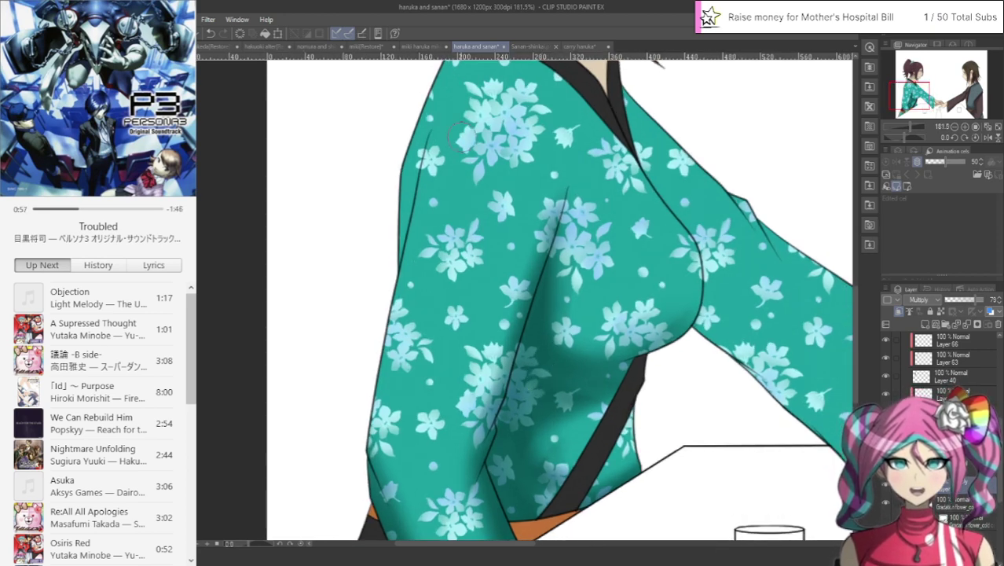
drag(461, 137, 417, 266)
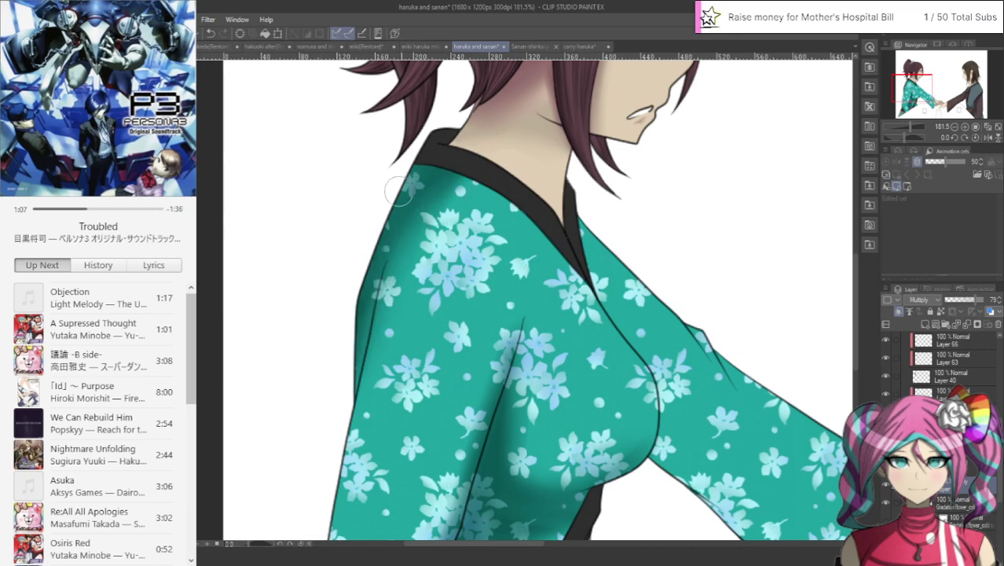
drag(378, 250, 357, 393)
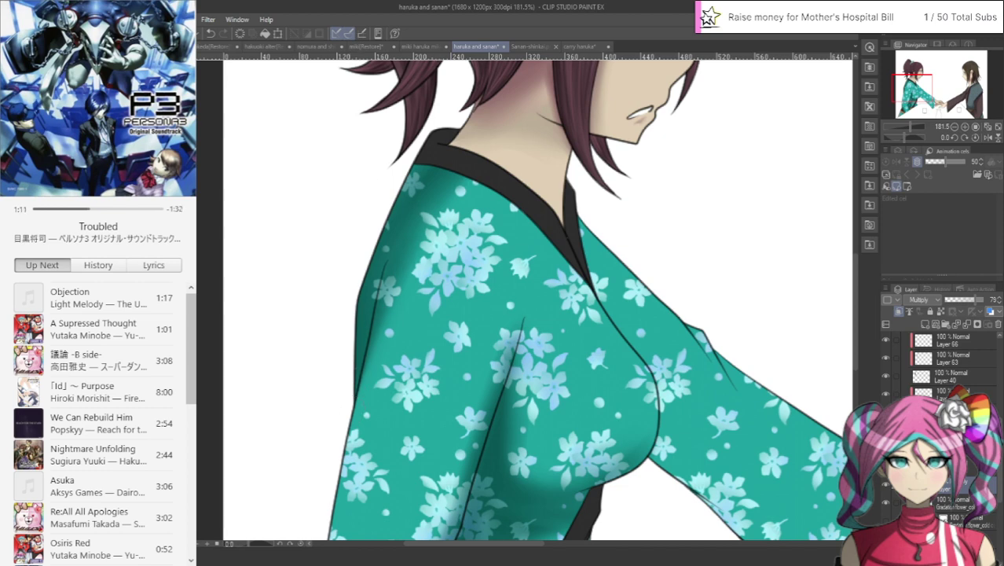
mouse_move(413, 179)
mouse_down()
mouse_move(358, 274)
mouse_move(352, 355)
mouse_up()
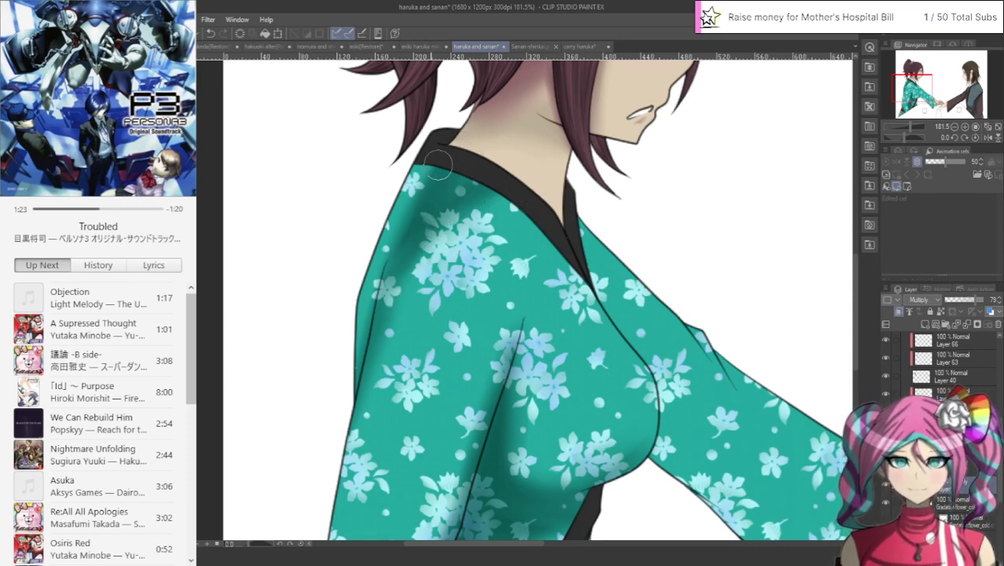
drag(388, 291, 338, 451)
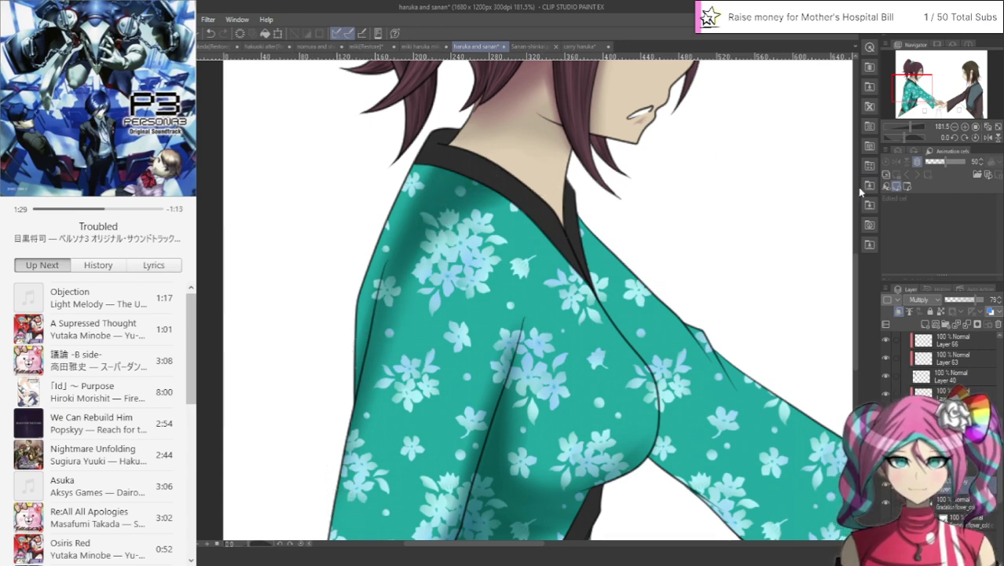
scroll(497, 515, down, 3)
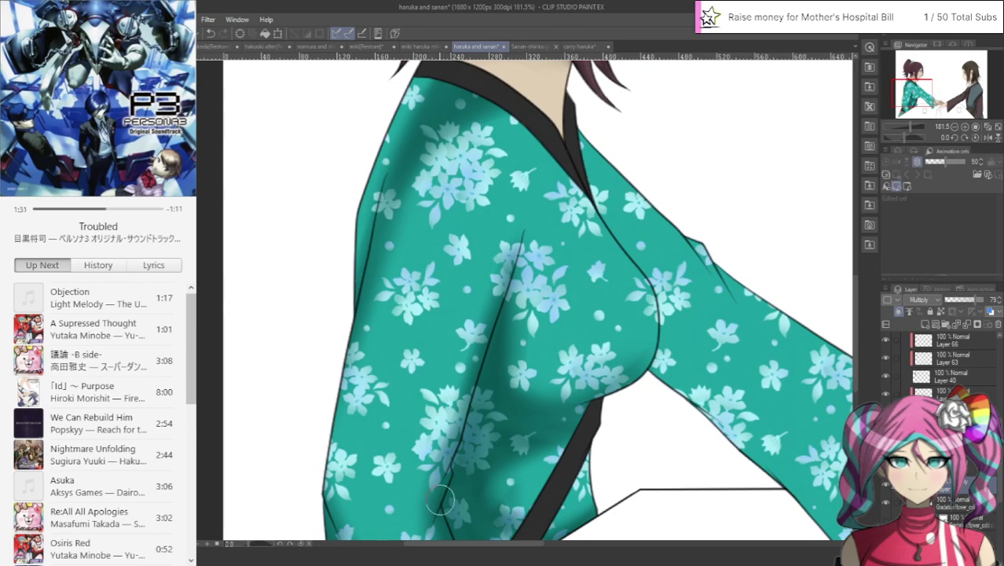
Step: Extend the sleeve crease shadow up from the armpit towards the collar and soften its edges on both sides
mouse_move(434, 487)
mouse_down()
mouse_move(498, 301)
mouse_move(531, 157)
mouse_up()
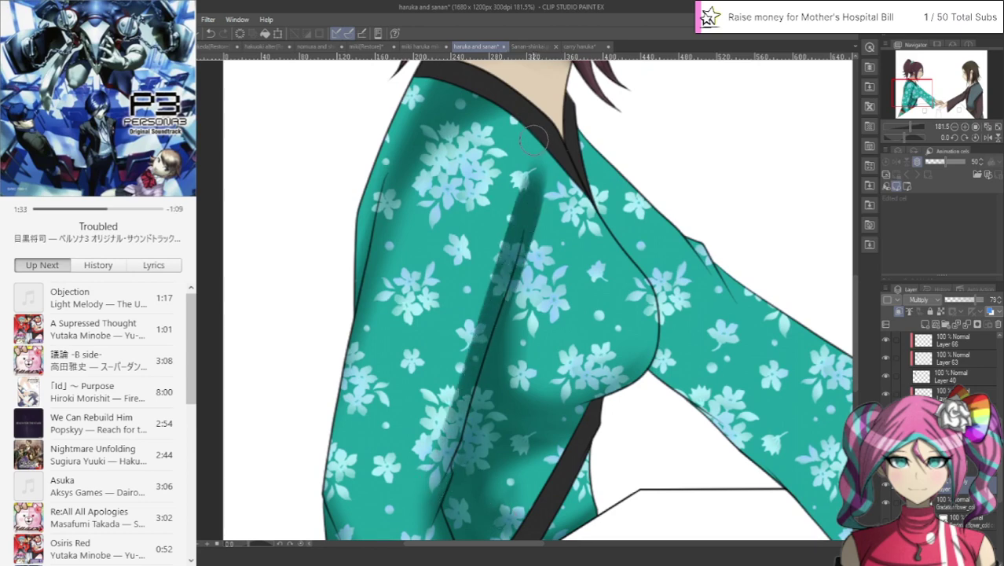
drag(485, 263, 436, 475)
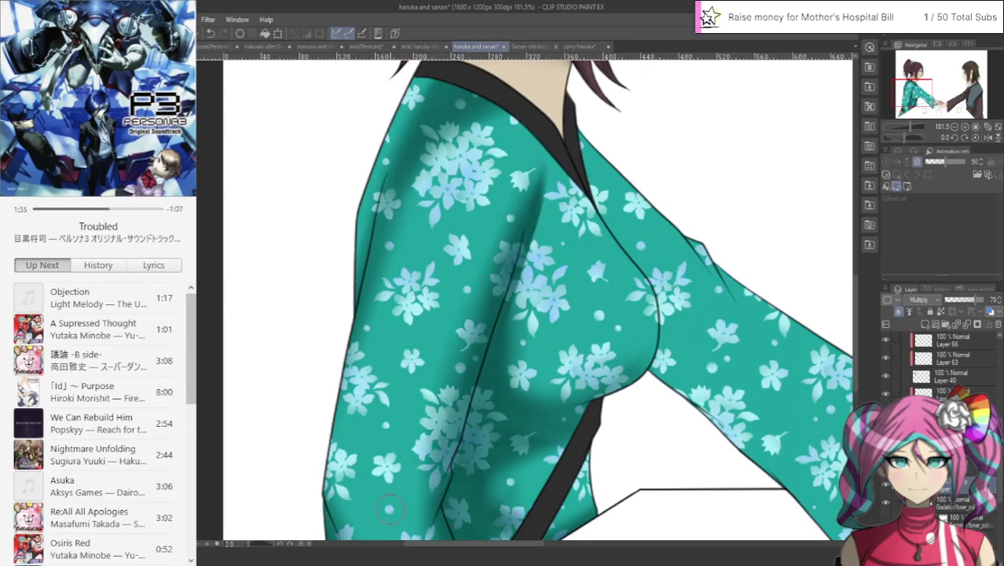
mouse_move(552, 161)
mouse_down()
mouse_move(504, 349)
mouse_move(547, 161)
mouse_move(528, 232)
mouse_move(530, 396)
mouse_move(516, 287)
mouse_move(507, 409)
mouse_move(502, 379)
mouse_move(539, 412)
mouse_move(507, 365)
mouse_move(555, 418)
mouse_move(503, 409)
mouse_move(578, 435)
mouse_move(525, 426)
mouse_move(594, 404)
mouse_move(556, 419)
mouse_move(572, 408)
mouse_move(525, 348)
mouse_move(535, 385)
mouse_up()
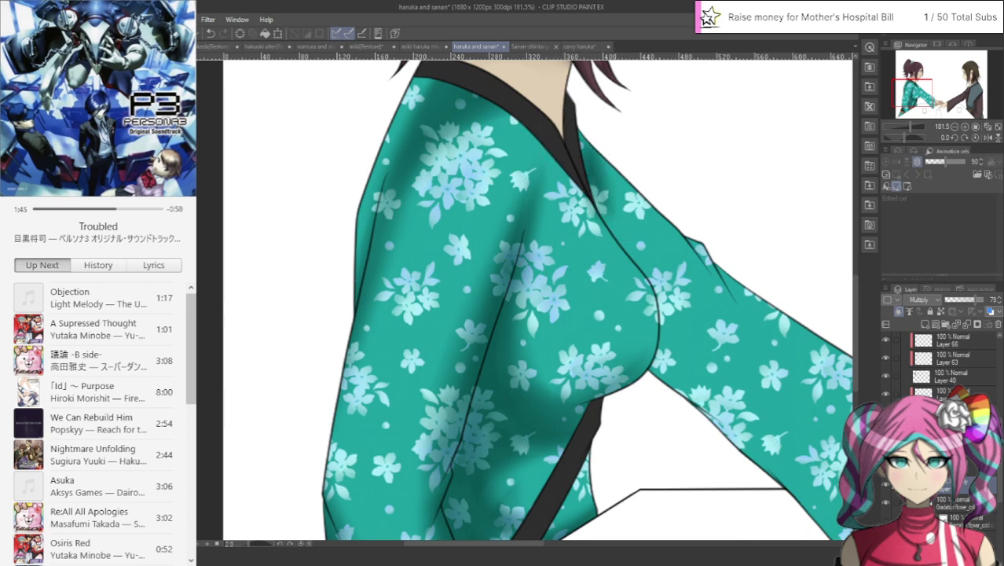
Step: Paint a dark shadow along the underside of the outstretched sleeve, from beside the bust down to the cuff
drag(900, 95, 910, 105)
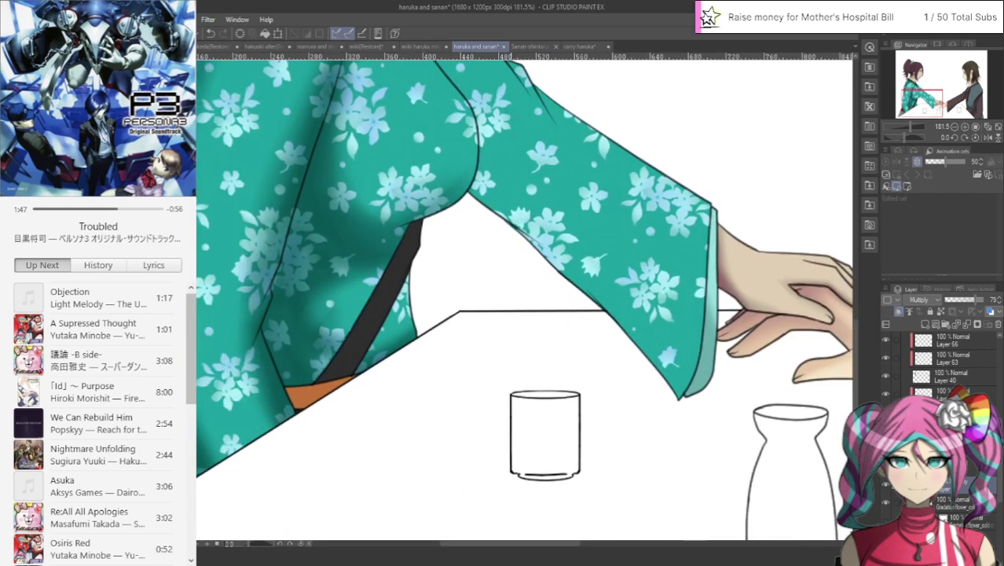
drag(505, 183, 720, 393)
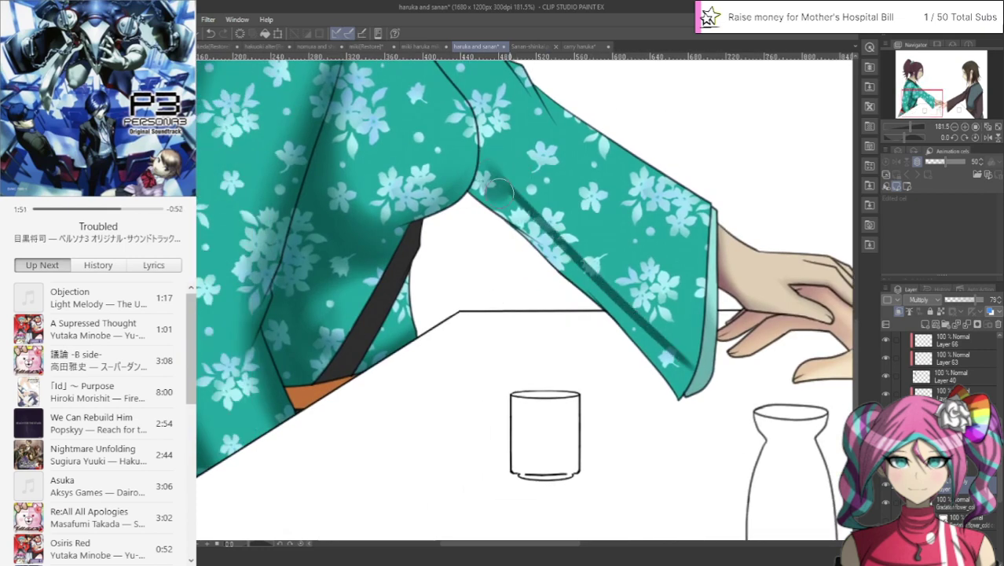
mouse_move(486, 163)
mouse_down()
mouse_move(660, 358)
mouse_move(711, 393)
mouse_up()
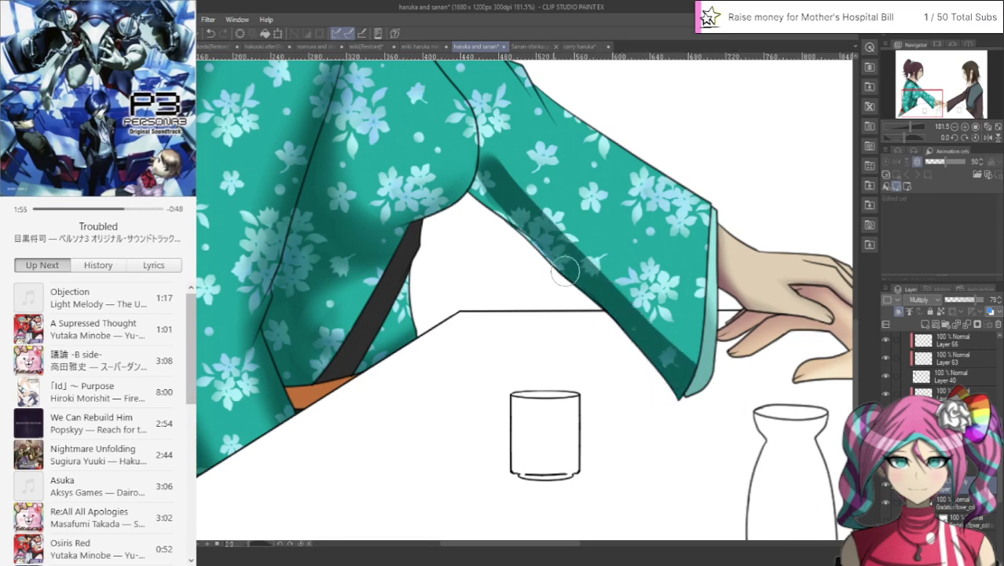
mouse_move(564, 271)
mouse_down()
mouse_move(488, 194)
mouse_move(479, 155)
mouse_move(470, 188)
mouse_move(443, 212)
mouse_move(460, 198)
mouse_move(430, 222)
mouse_move(407, 212)
mouse_move(464, 149)
mouse_move(453, 171)
mouse_up()
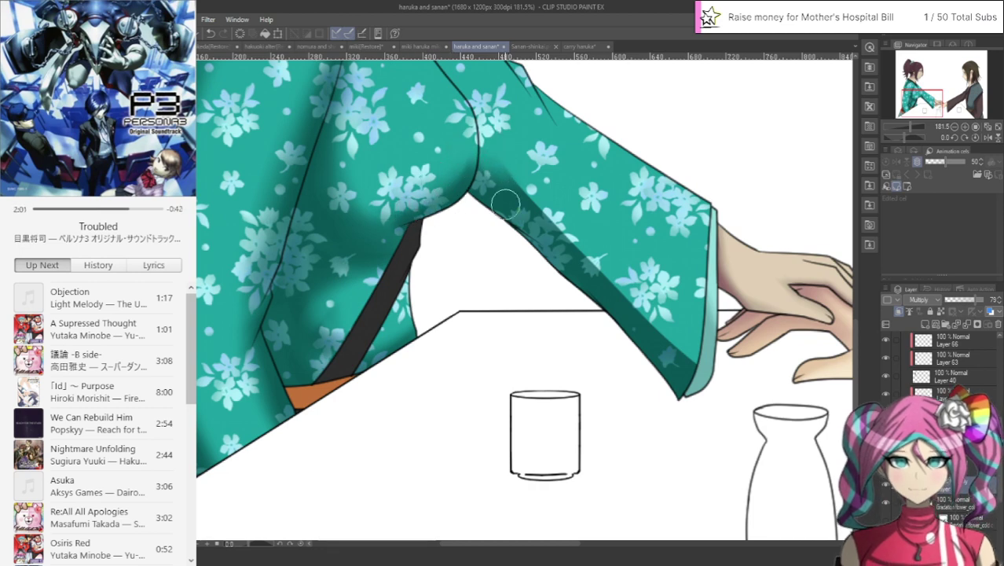
Step: Soften the upper edge of the outstretched sleeve's underside shadow, blending it into the teal fabric from the bust to the cuff
drag(505, 203, 472, 139)
drag(498, 189, 474, 135)
key(ctrl+z)
key(ctrl+z)
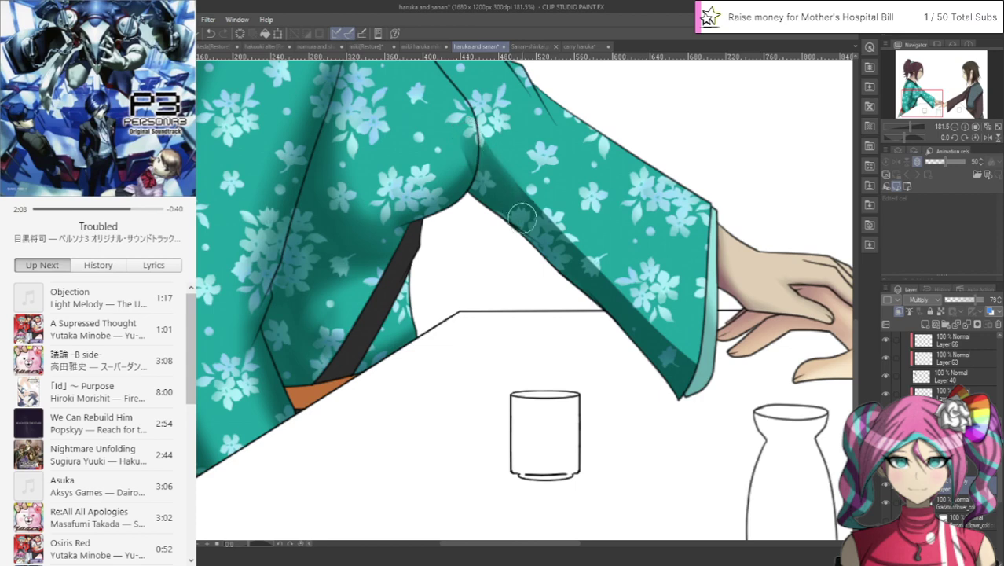
mouse_move(503, 166)
mouse_down()
mouse_move(697, 348)
mouse_move(687, 359)
mouse_move(560, 208)
mouse_move(711, 385)
mouse_up()
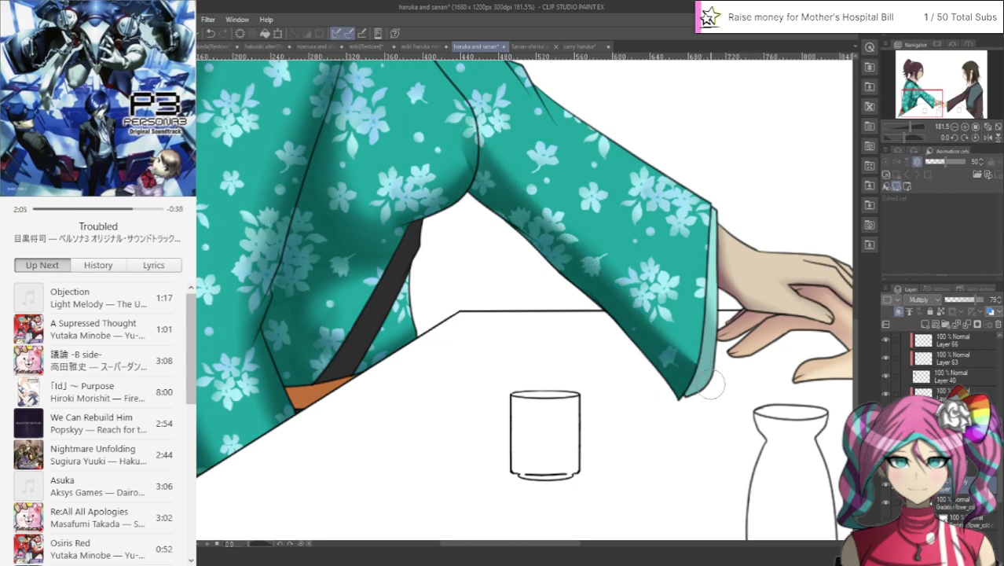
key(ctrl+z)
key(ctrl+z)
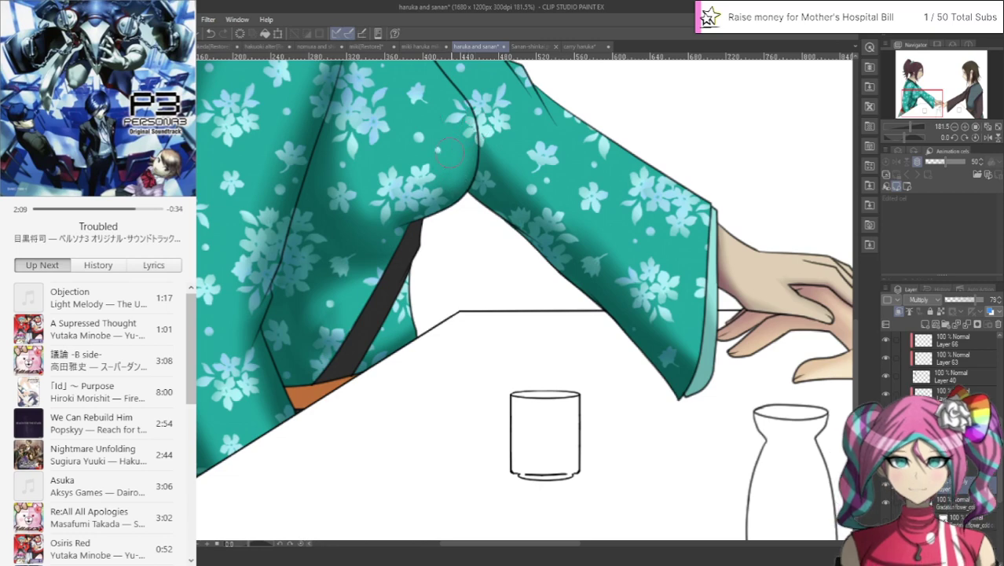
drag(499, 186, 667, 318)
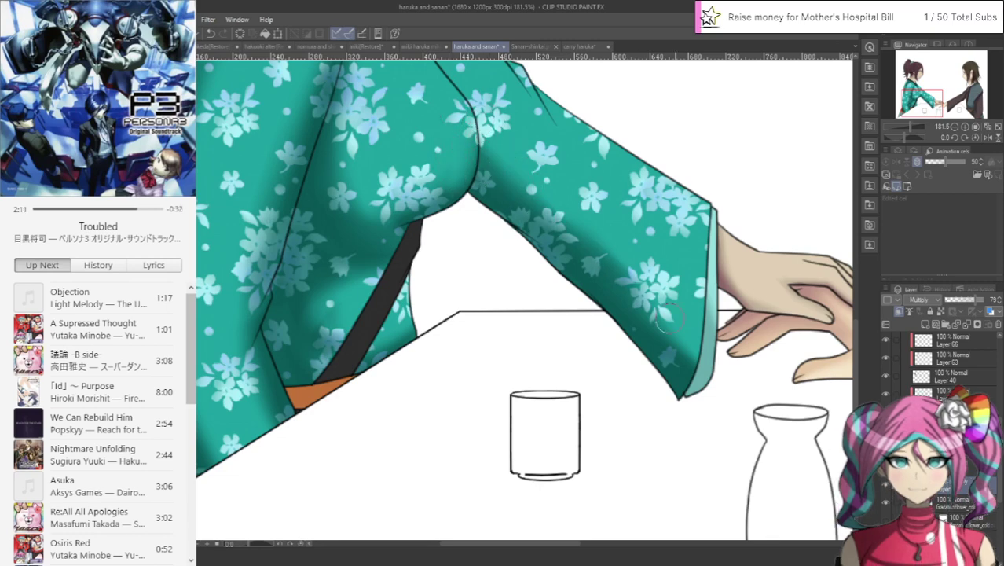
drag(566, 238, 725, 387)
drag(578, 262, 733, 381)
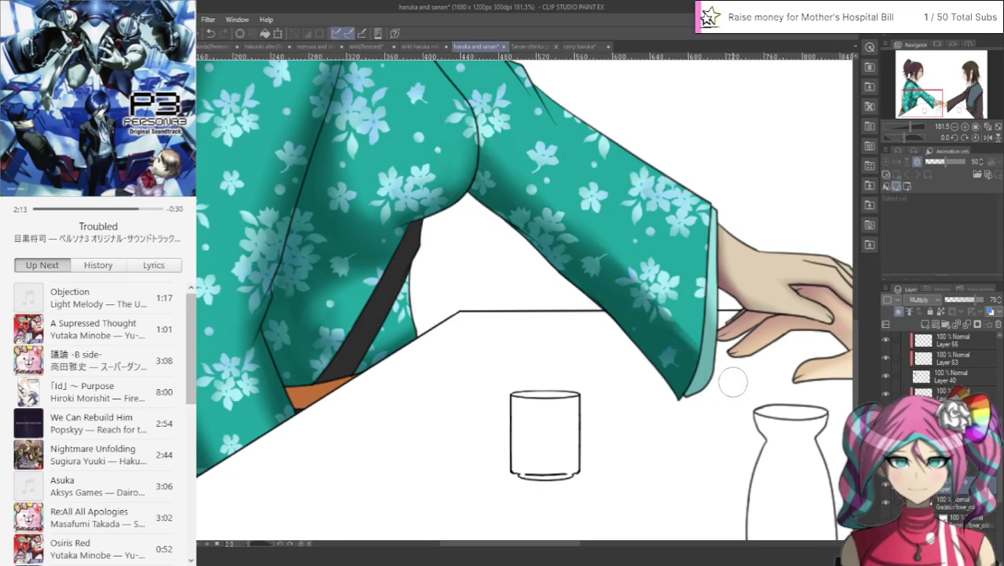
drag(646, 286, 713, 369)
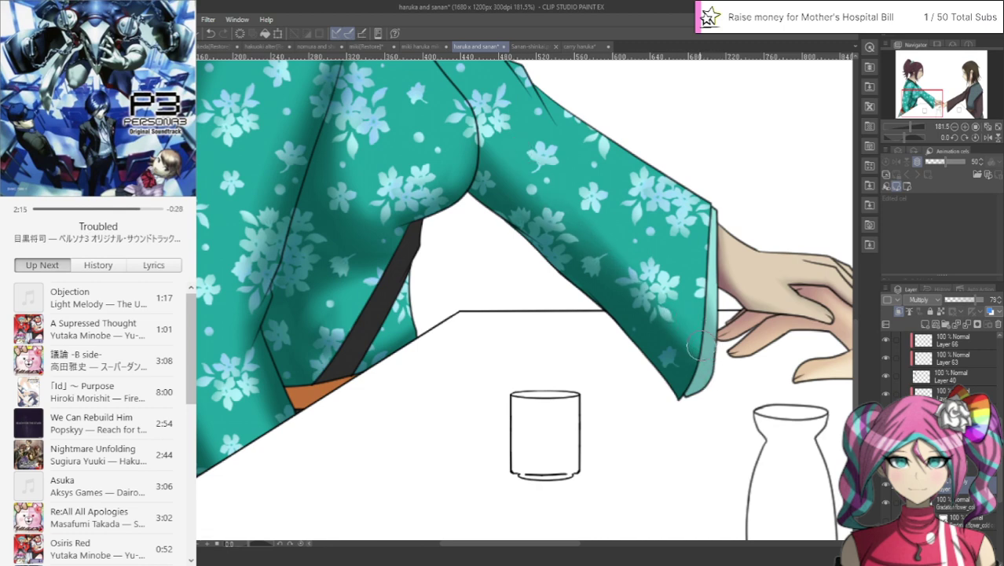
Step: Blend the shadow beneath the bust from the sleeve crease across to the chest outline
drag(926, 89, 926, 89)
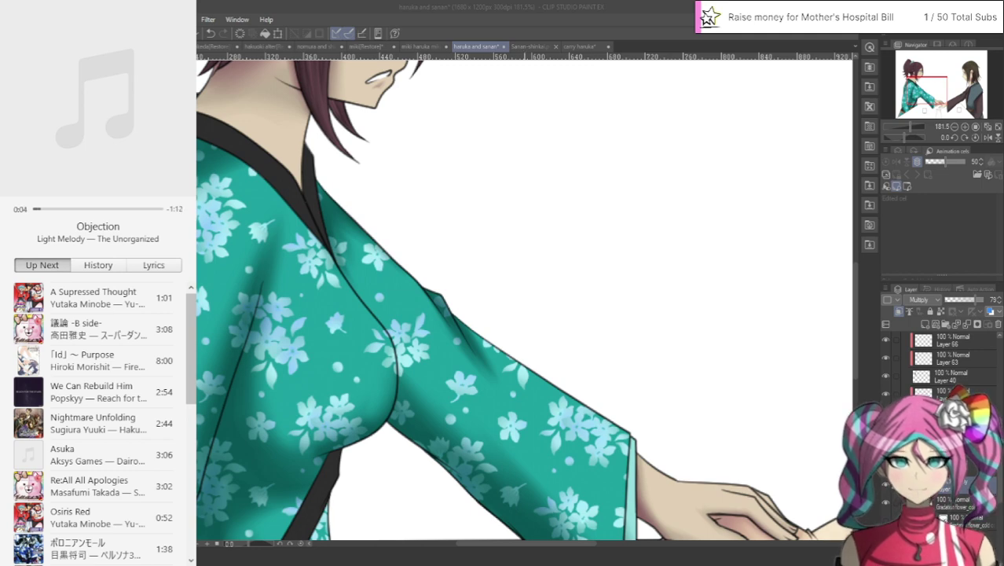
scroll(410, 216, down, 5)
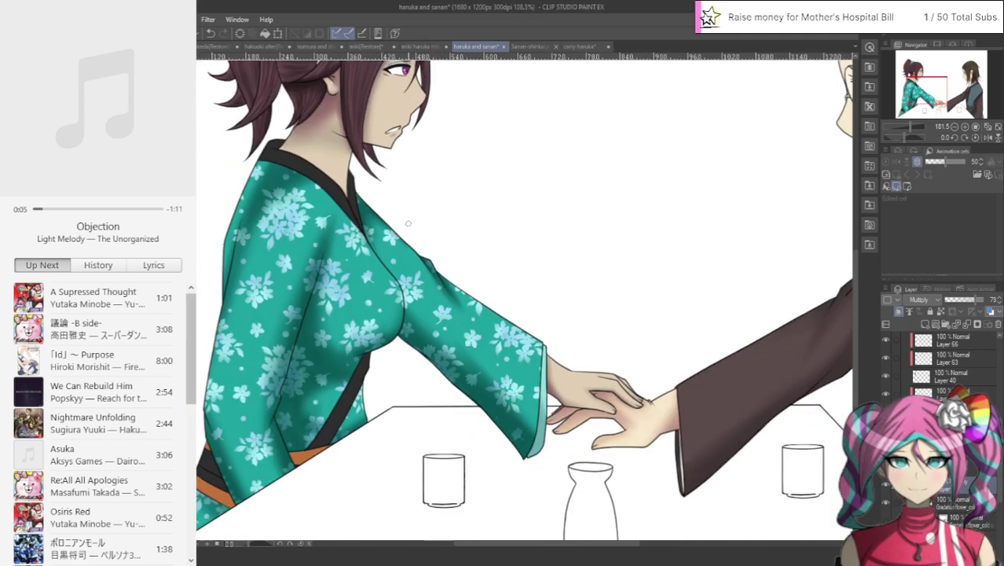
scroll(385, 224, up, 3)
scroll(399, 185, up, 1)
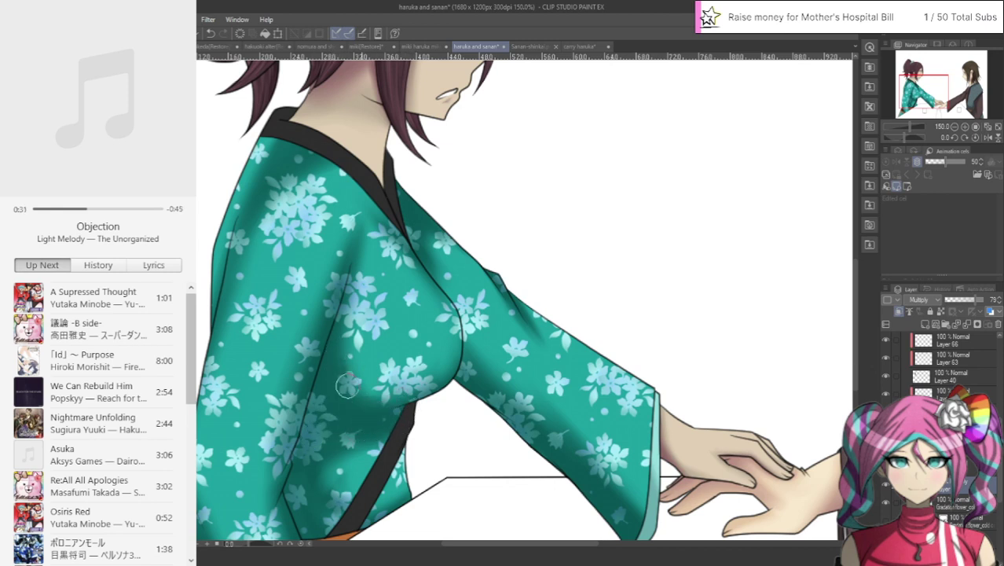
drag(342, 378, 430, 391)
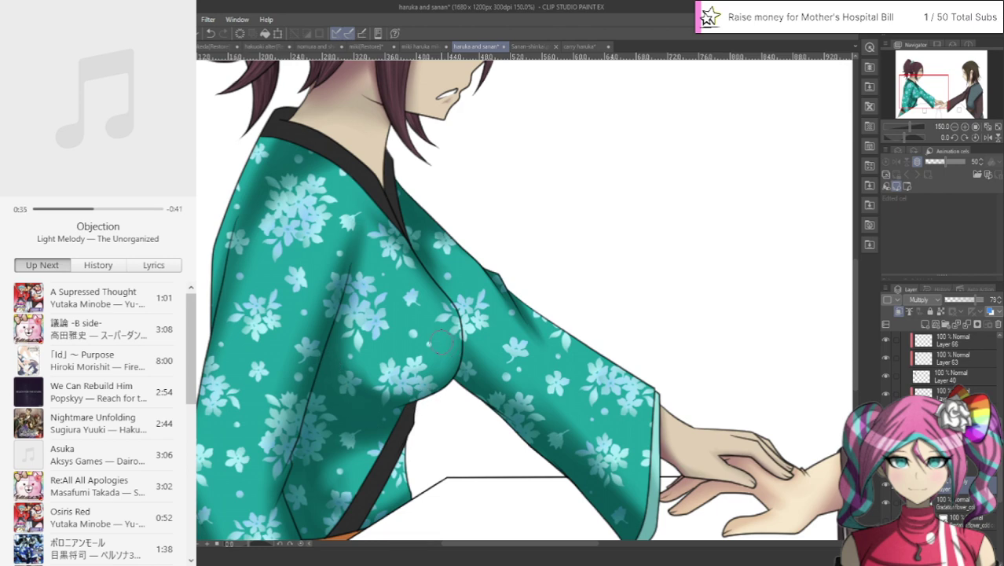
key(ctrl+0)
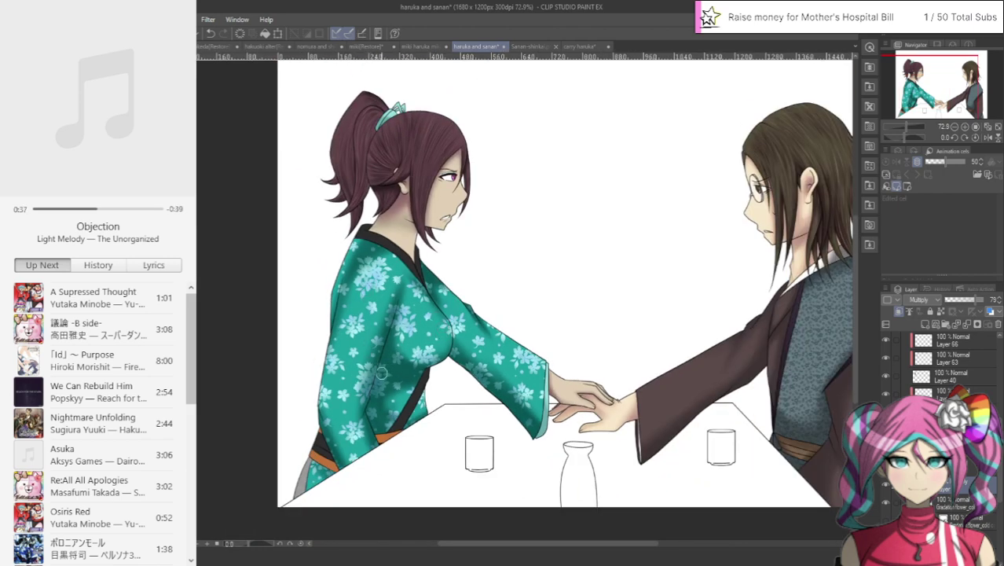
scroll(380, 373, up, 4)
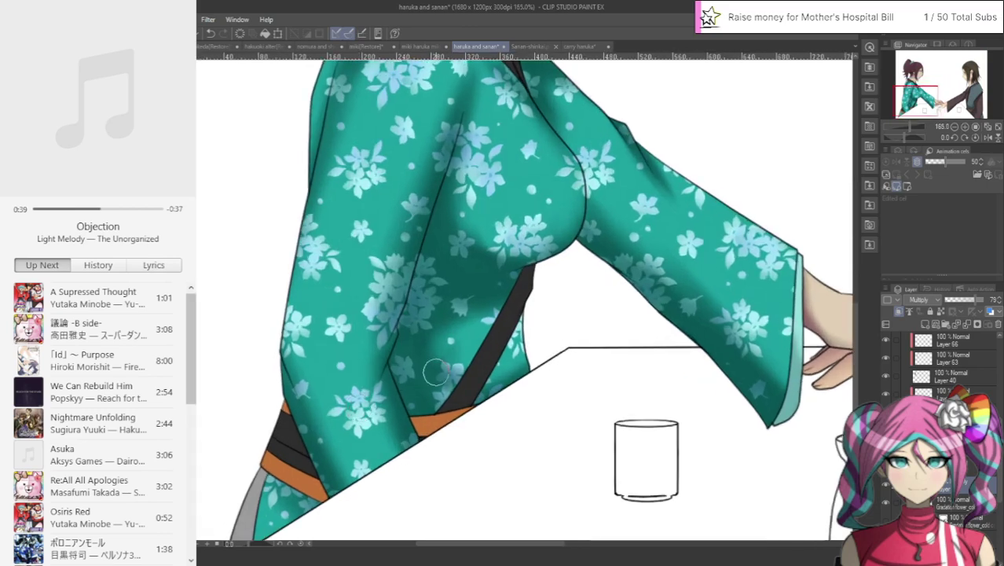
Step: Shade the black collar band of the teal kimono on its own layer, using the hakuoki alter illustration as a reference
click(277, 45)
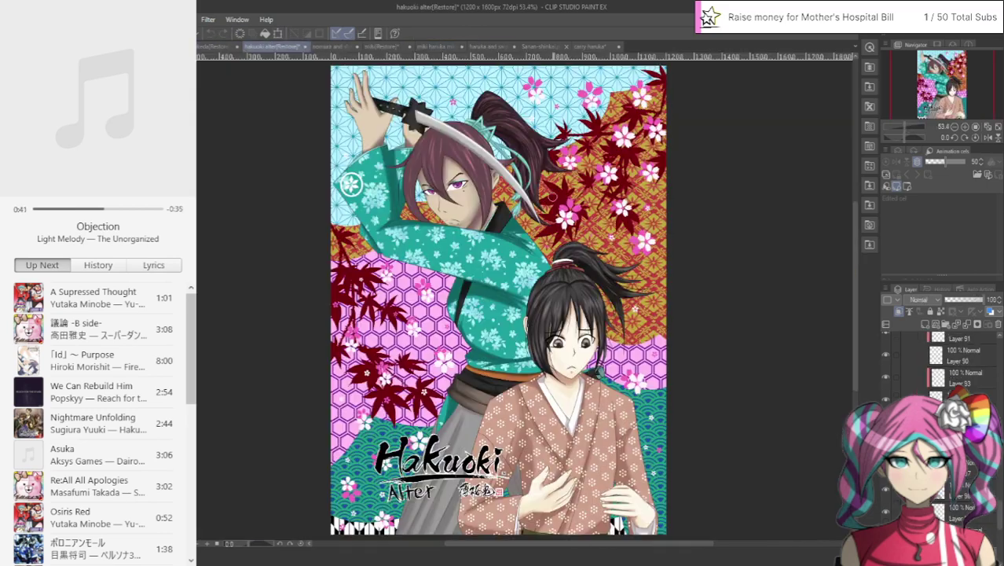
scroll(463, 209, up, 4)
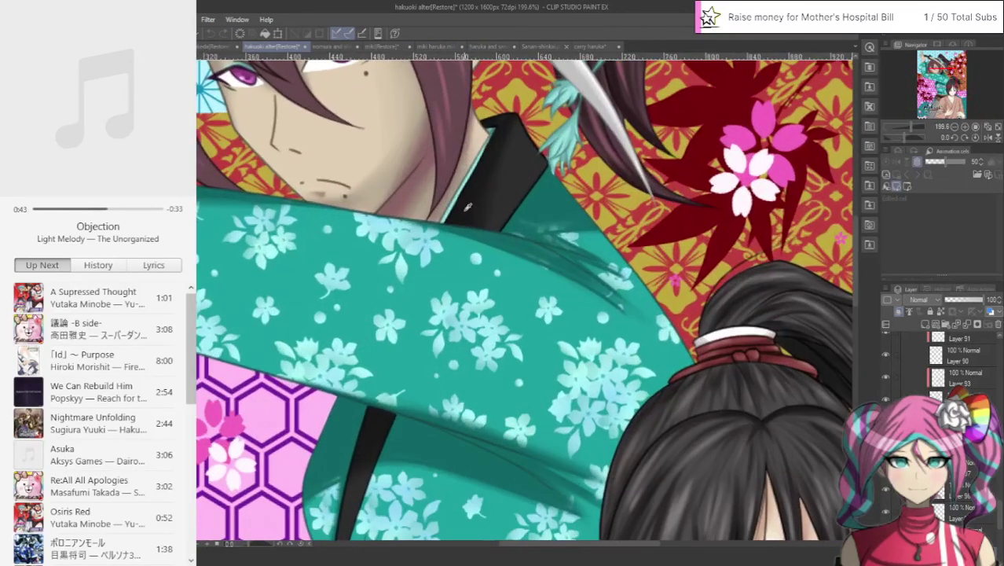
click(489, 47)
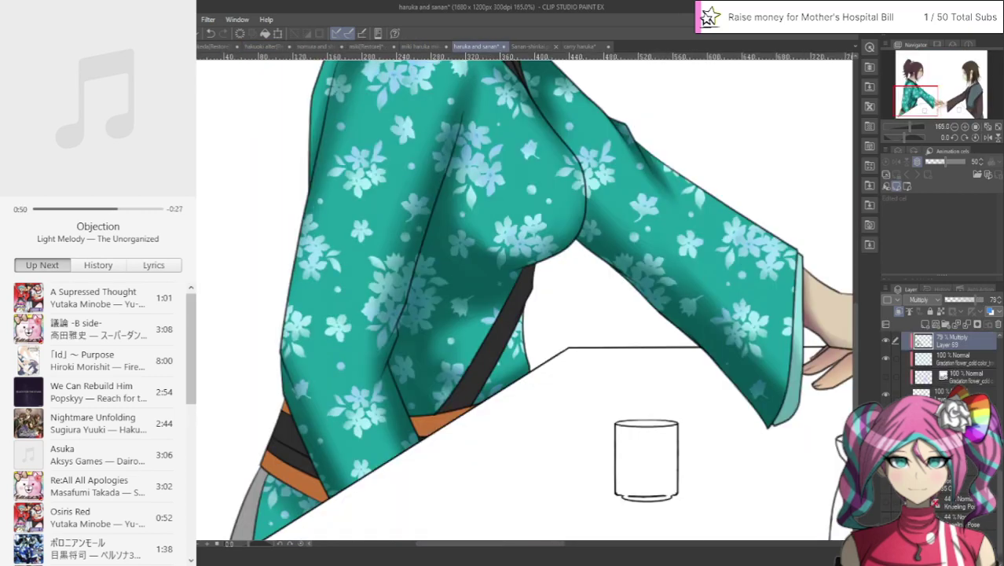
click(943, 413)
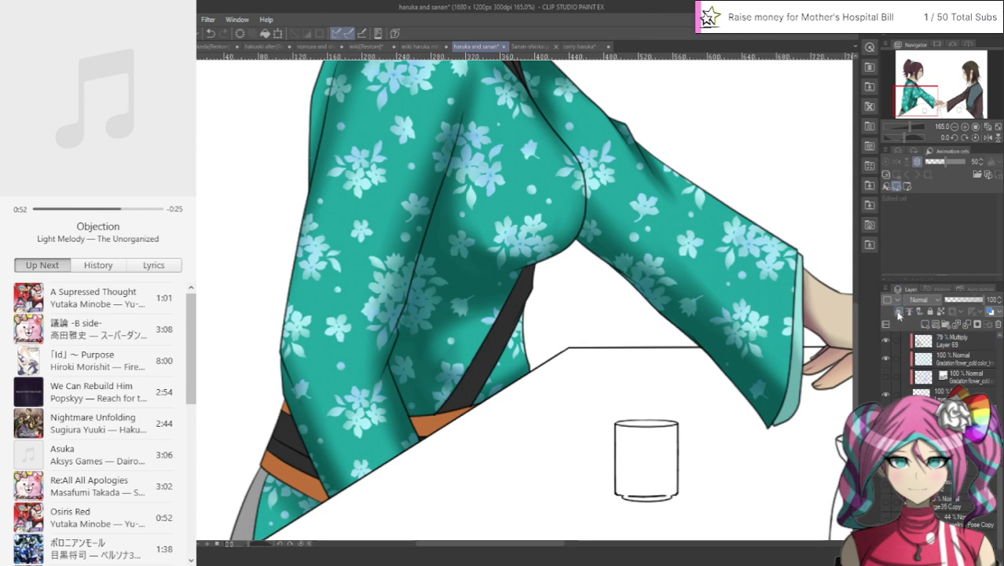
scroll(487, 338, up, 1)
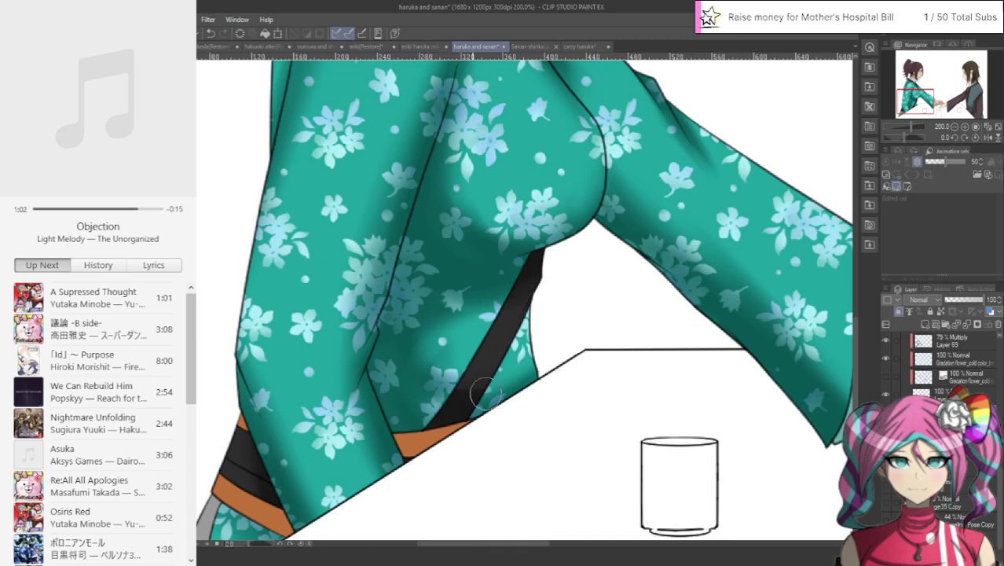
drag(921, 95, 913, 82)
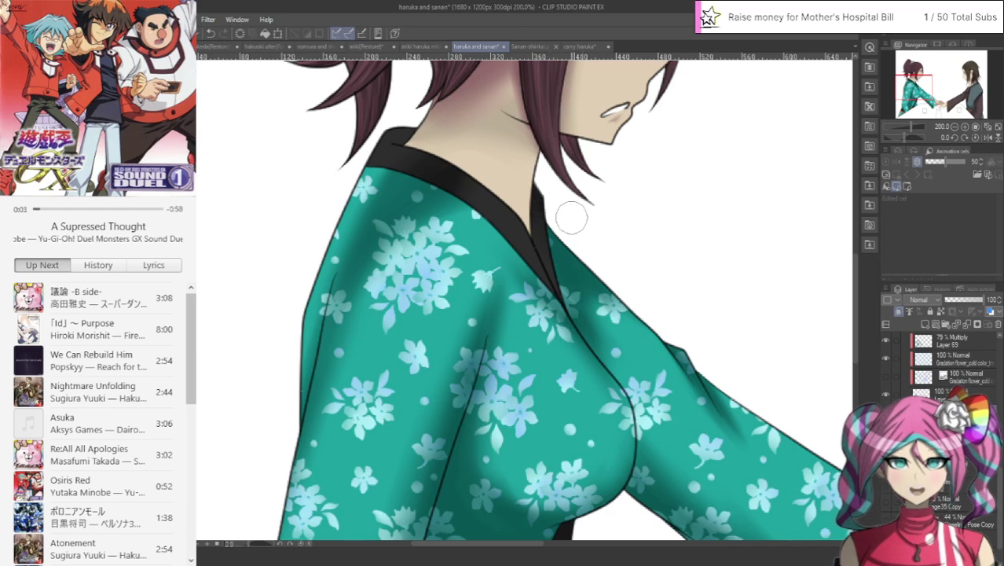
drag(912, 79, 904, 99)
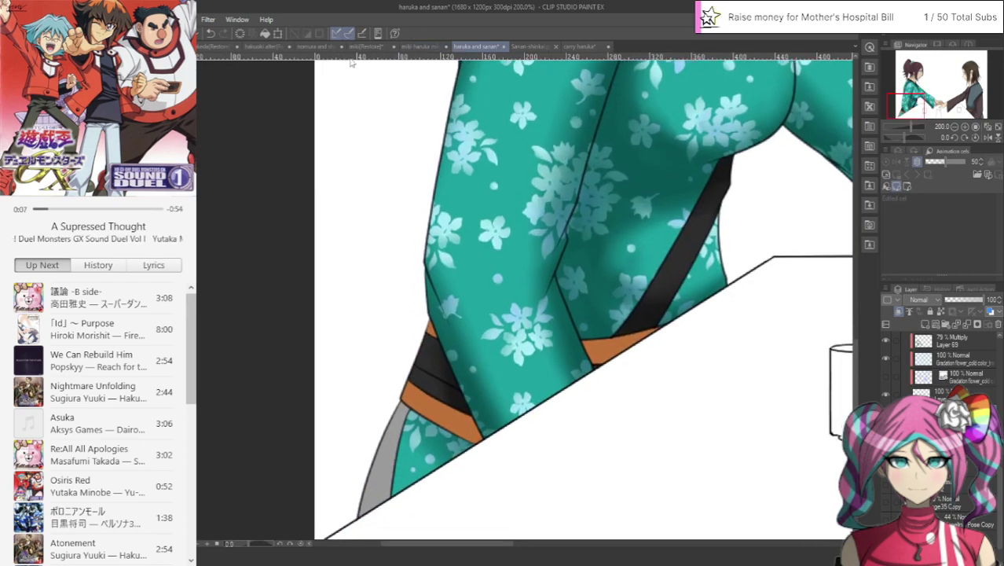
Step: Darken the orange sash trim below the kimono's front, using the sash in the hakuoki alter illustration as a reference
click(267, 47)
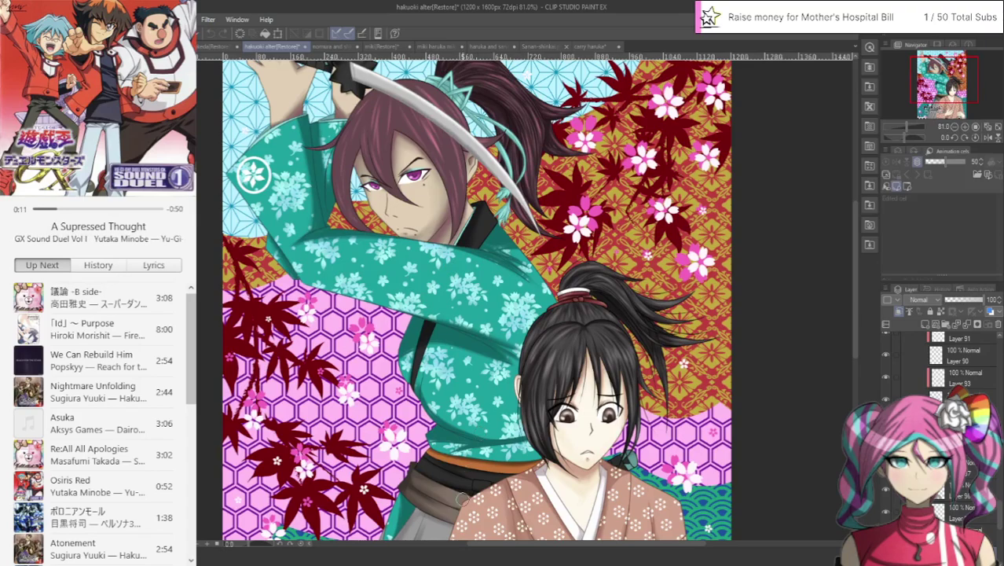
scroll(463, 502, up, 5)
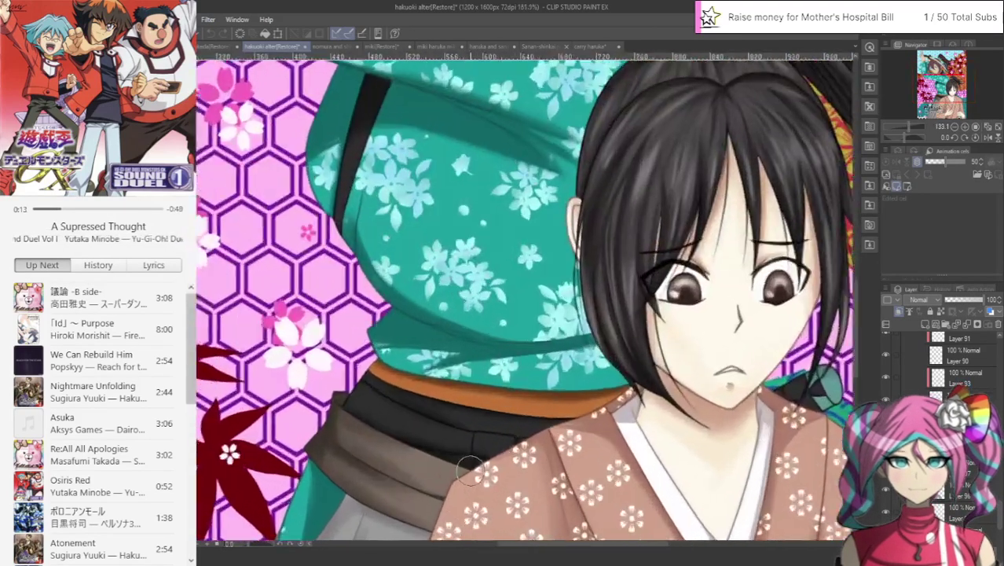
scroll(472, 471, up, 5)
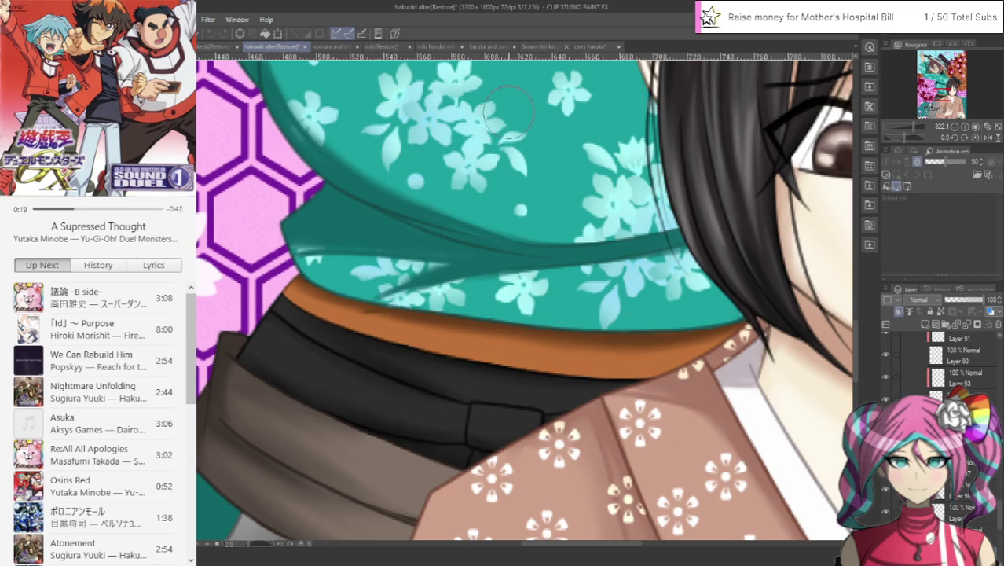
click(487, 46)
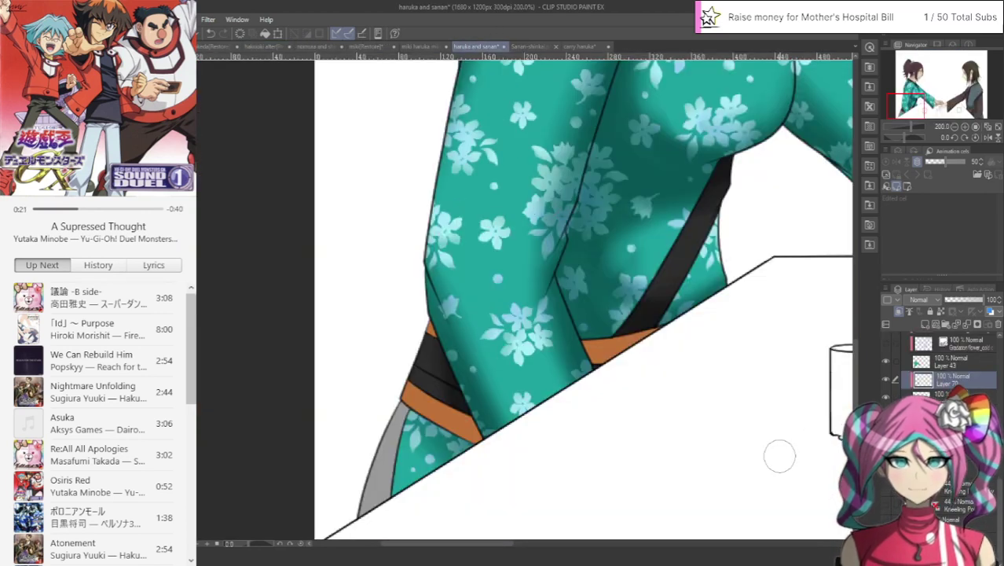
click(885, 415)
click(886, 414)
click(942, 415)
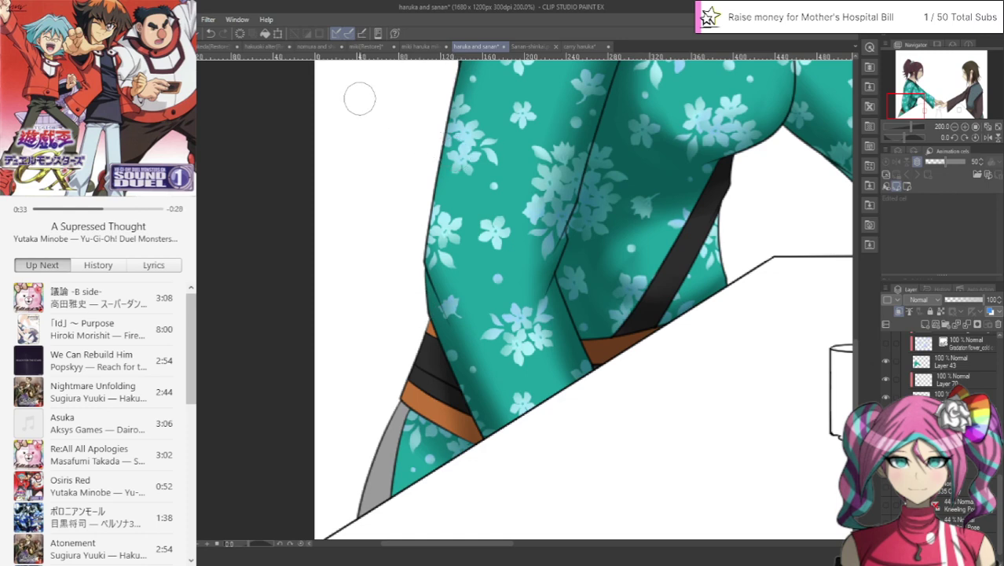
Step: Shade the grey hakama edge below the orange sash, using the hakuoki alter illustration as a reference
click(265, 50)
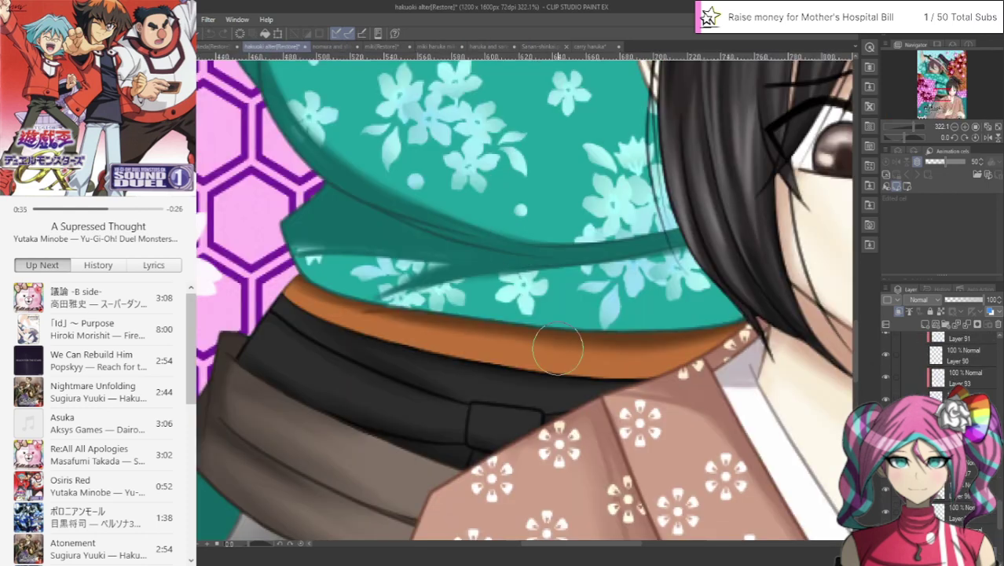
scroll(419, 388, down, 3)
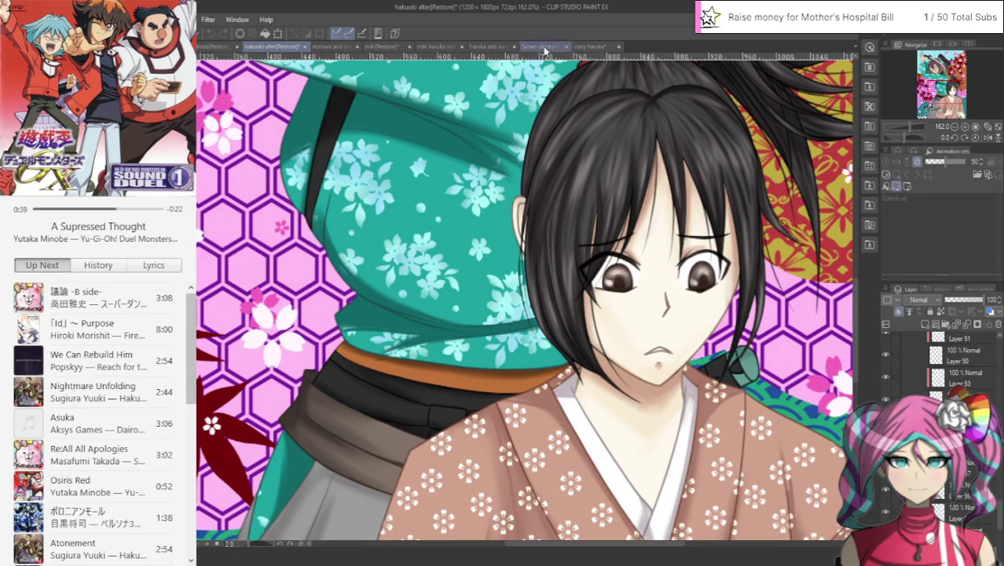
click(487, 46)
scroll(445, 459, up, 3)
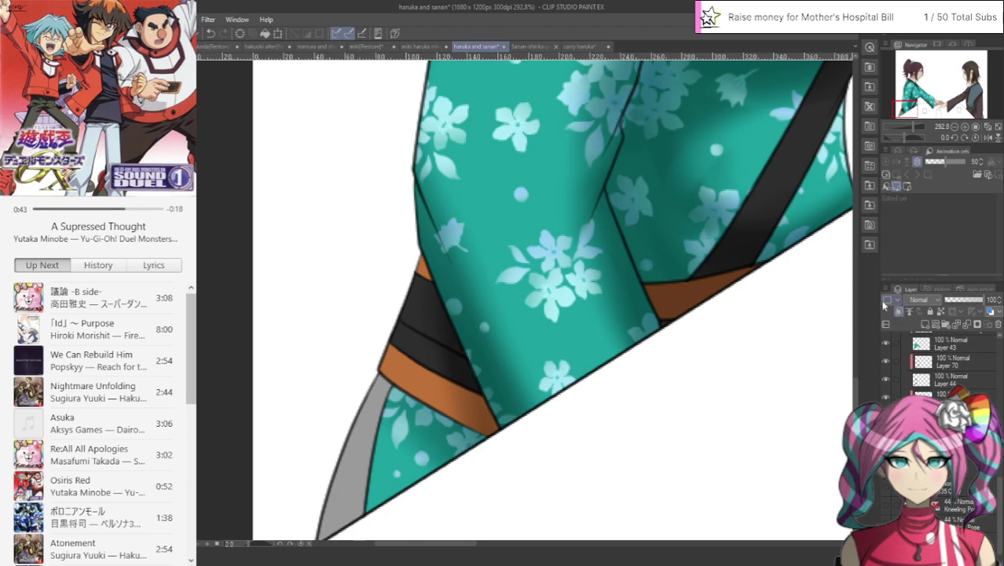
drag(910, 112, 908, 114)
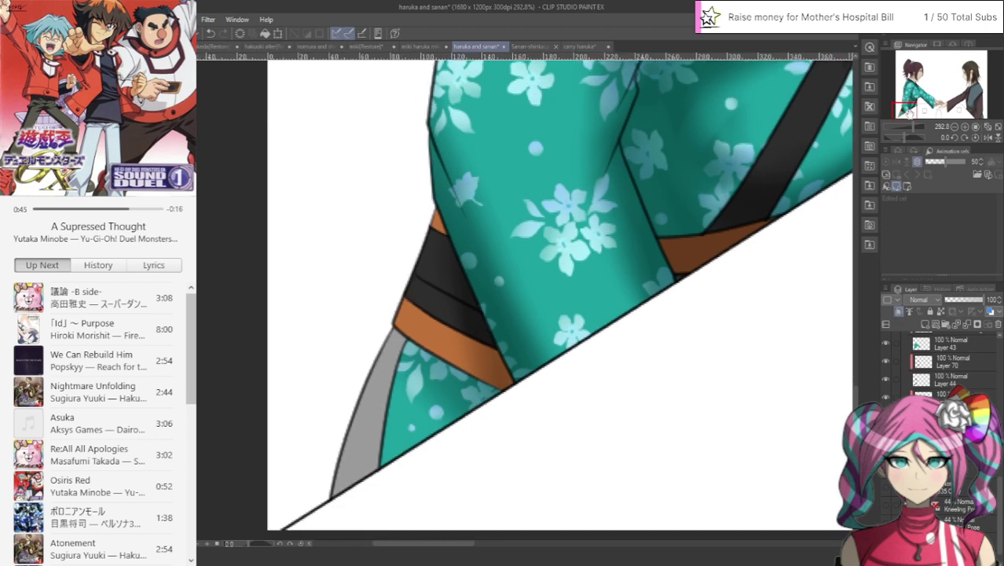
mouse_move(318, 497)
mouse_down()
mouse_move(423, 405)
mouse_move(362, 476)
mouse_move(326, 480)
mouse_move(416, 347)
mouse_up()
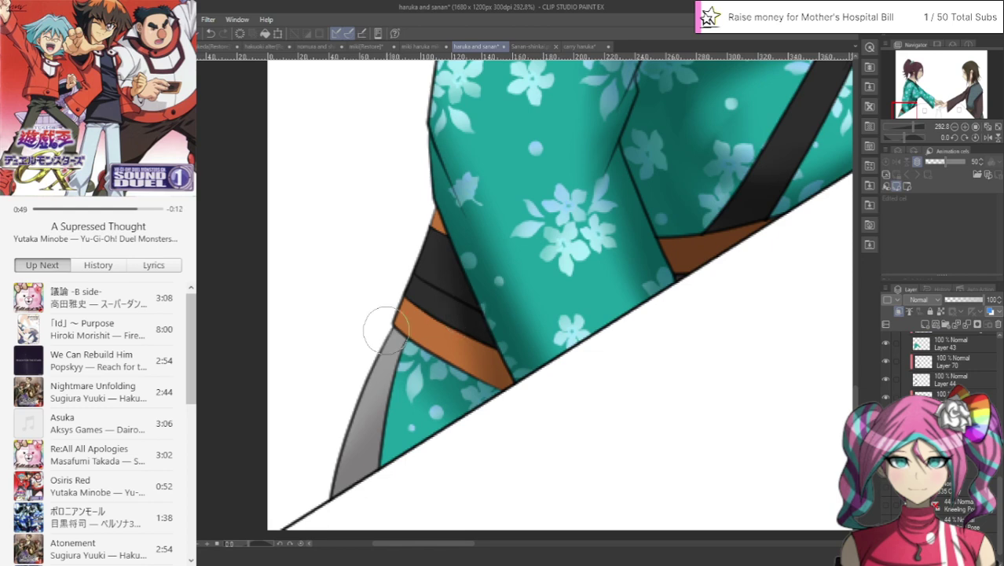
Step: Collapse Folder 7, expand Folder 5 and collapse the subfolders inside it to reach the bespectacled man's line art
scroll(474, 303, down, 8)
scroll(475, 303, down, 2)
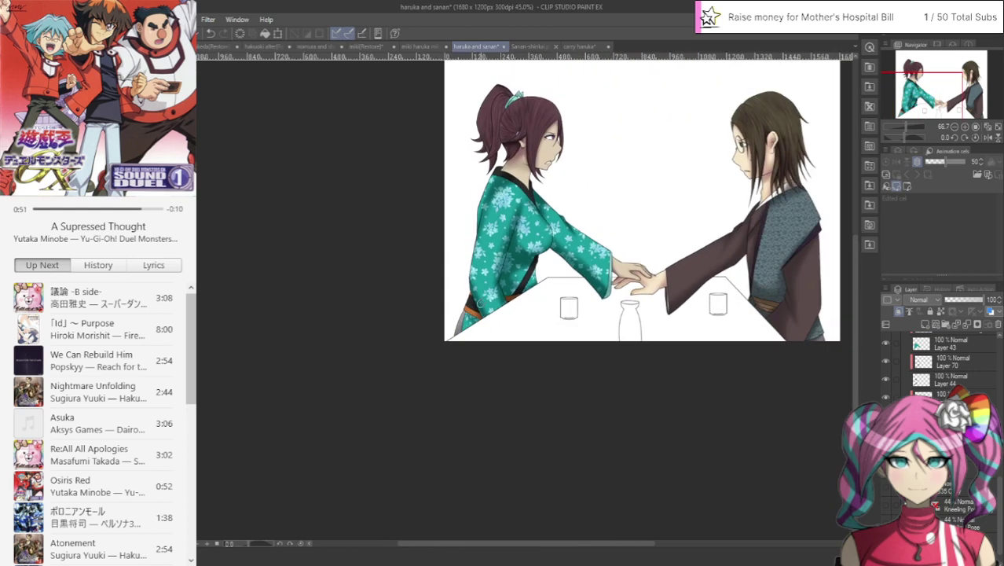
scroll(699, 100, up, 2)
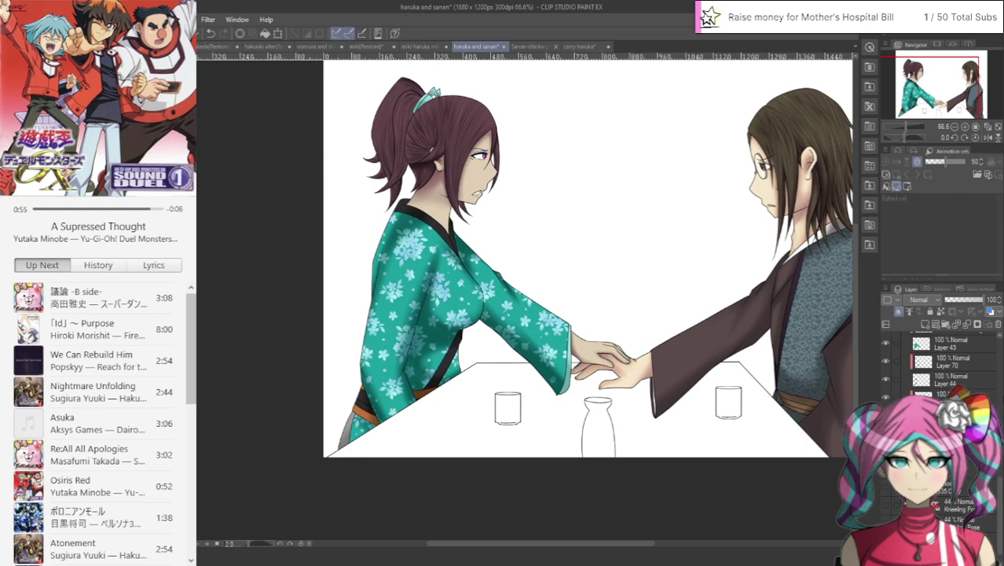
scroll(943, 366, up, 5)
scroll(908, 377, down, 3)
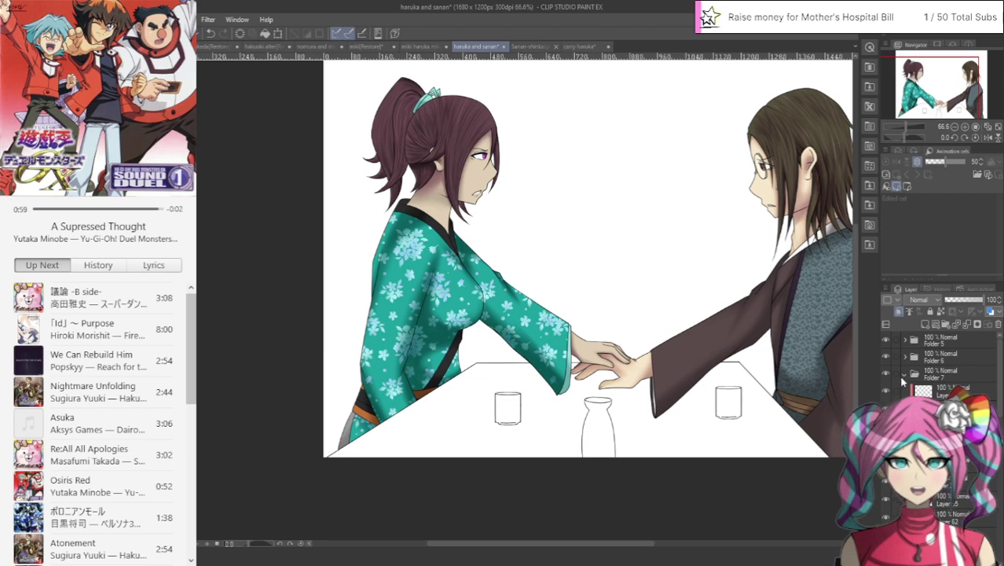
click(904, 377)
click(905, 340)
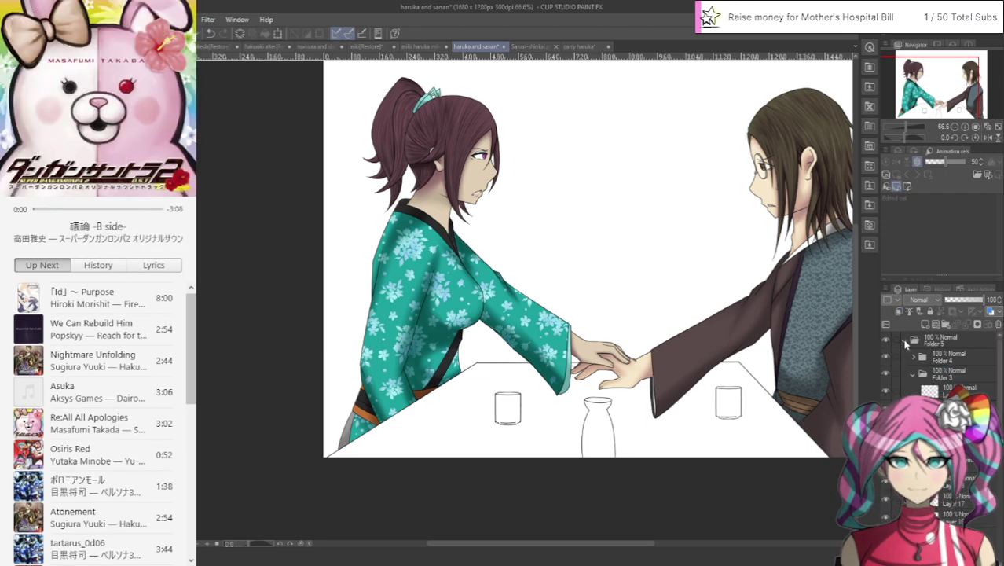
click(913, 372)
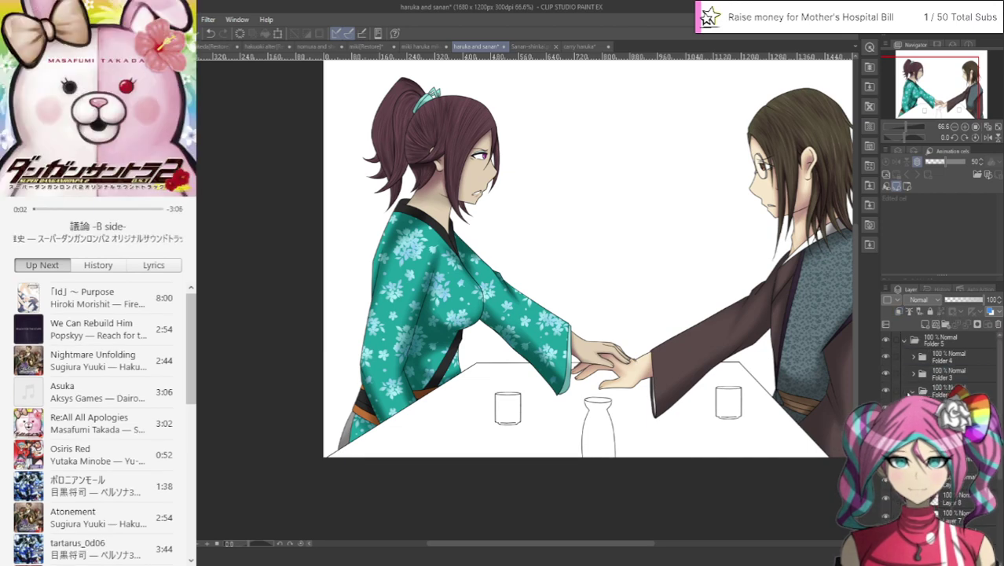
click(913, 390)
Step: Identify the bespectacled man's line art folder by toggling its visibility, and add a new layer above it
click(886, 391)
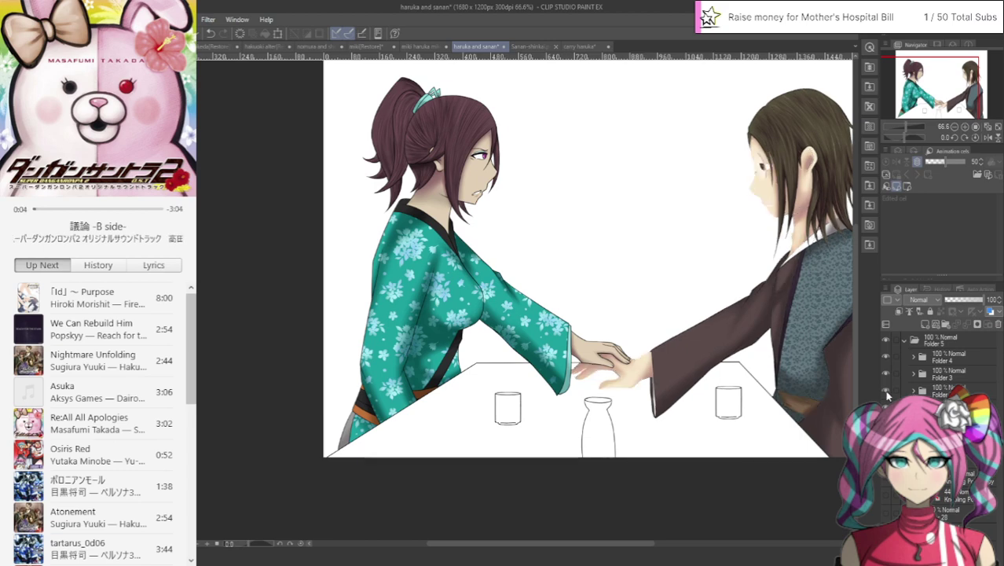
click(886, 390)
click(901, 393)
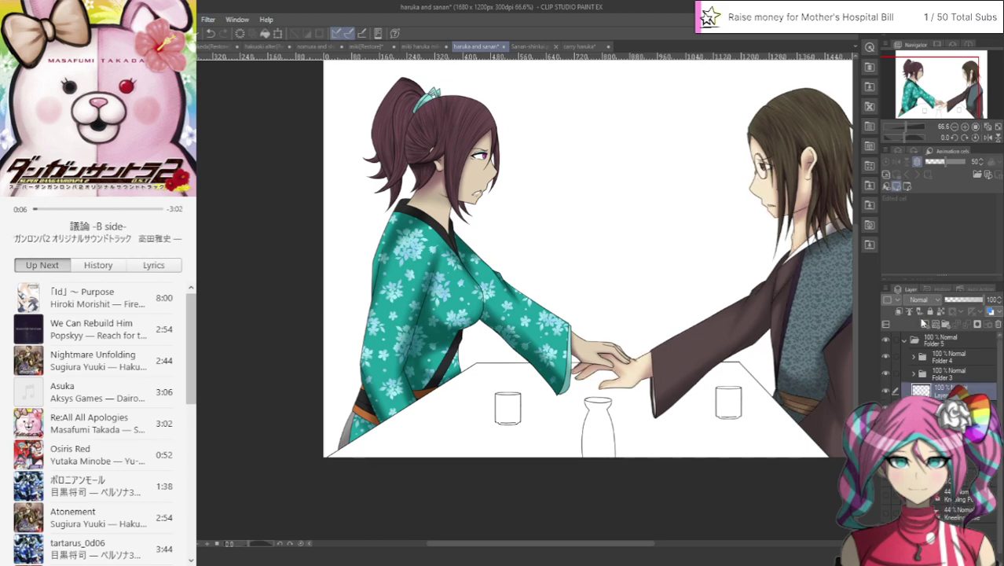
Step: Recolour the bespectacled man's face, jaw and ear outlines from black to soft brown on a layer clipped to the line art
scroll(767, 267, up, 2)
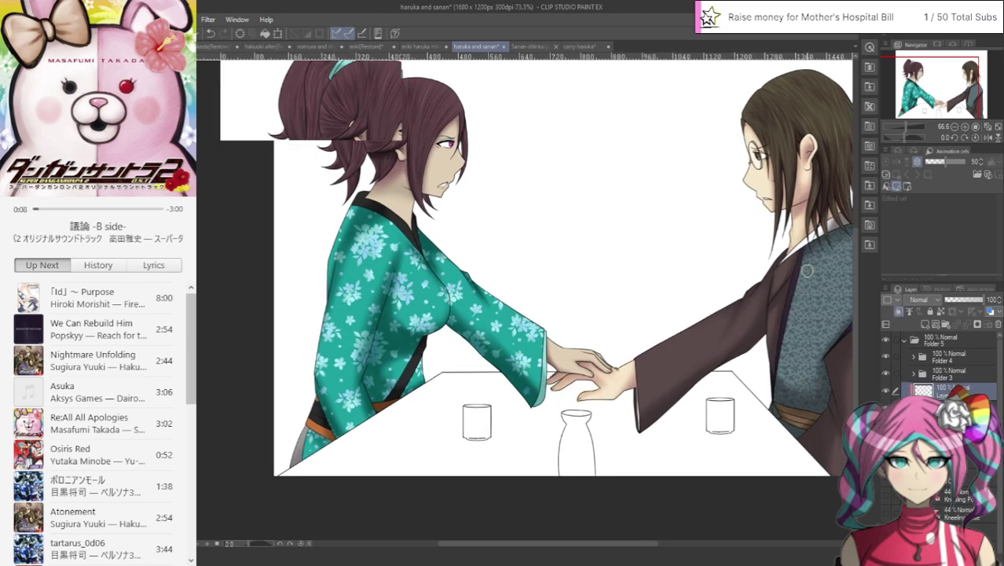
scroll(516, 383, up, 4)
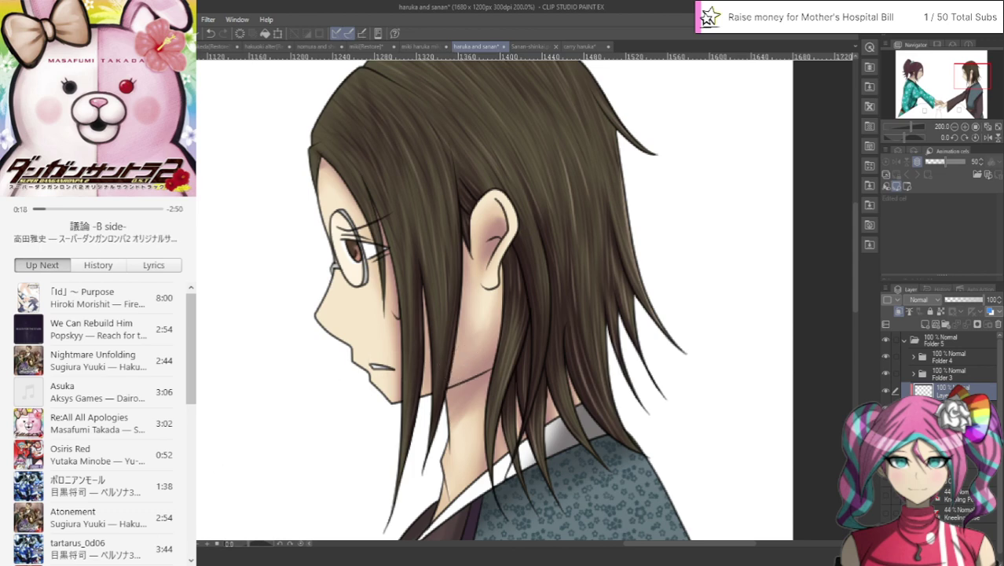
scroll(227, 355, up, 2)
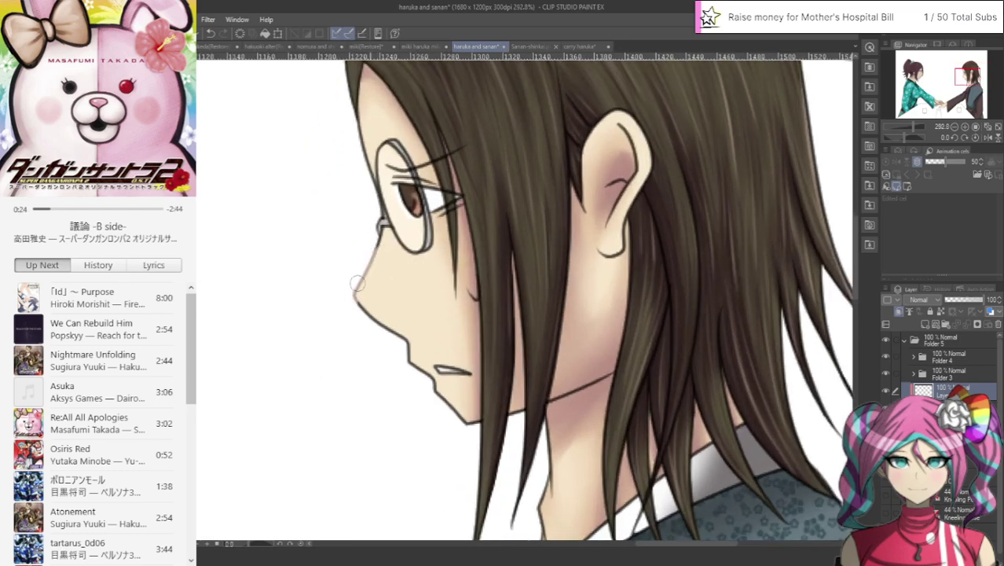
drag(357, 314, 355, 300)
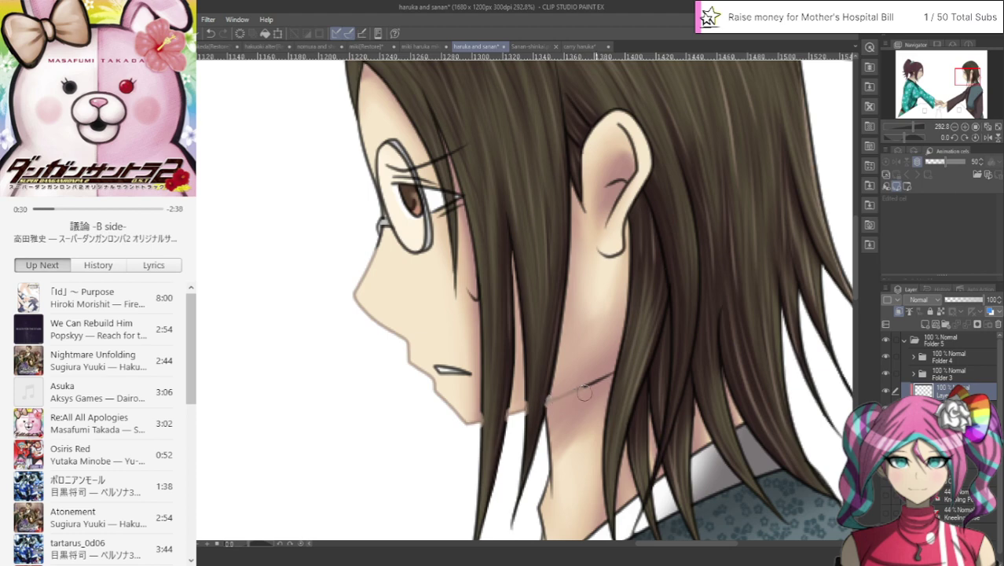
mouse_move(593, 231)
mouse_down()
mouse_move(625, 241)
mouse_move(625, 212)
mouse_move(654, 157)
mouse_move(615, 107)
mouse_move(581, 160)
mouse_move(589, 218)
mouse_up()
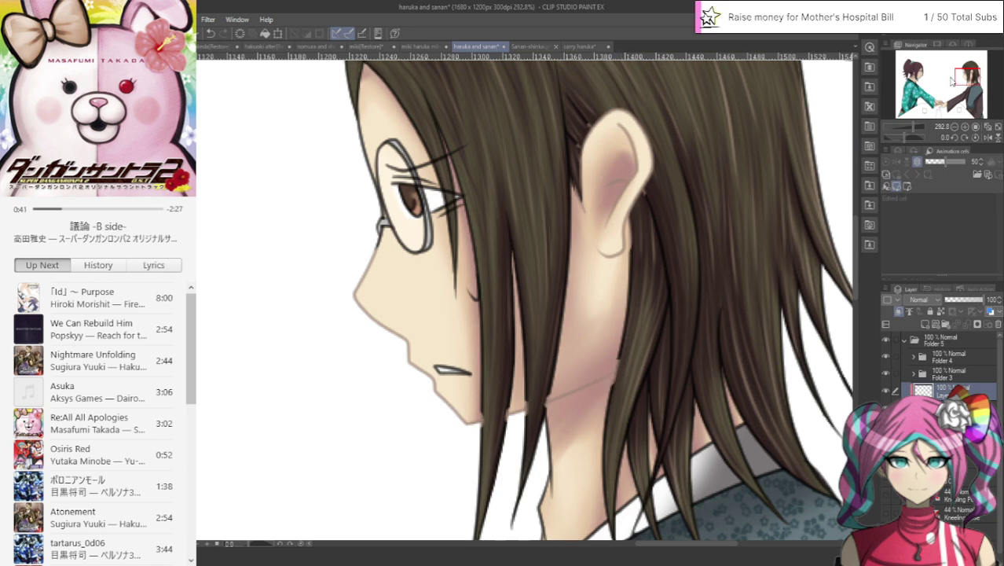
Step: Recolour the man's neck outline, the small cheek line and the creases around his eye soft brown
mouse_move(950, 81)
mouse_down()
mouse_move(942, 84)
mouse_move(969, 83)
mouse_up()
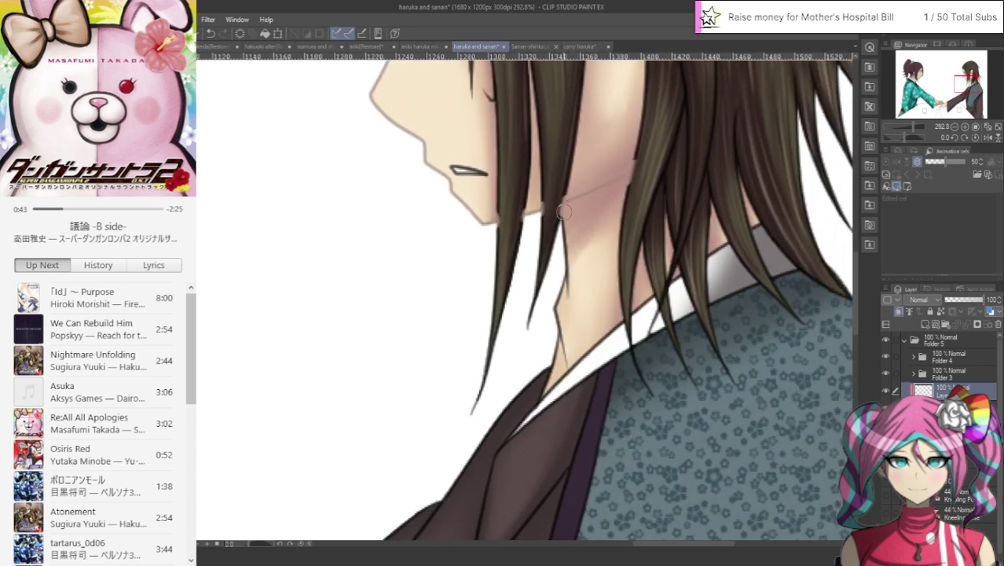
mouse_move(564, 212)
mouse_down()
mouse_move(571, 317)
mouse_move(570, 267)
mouse_move(552, 318)
mouse_move(565, 365)
mouse_move(564, 342)
mouse_move(545, 385)
mouse_move(551, 359)
mouse_up()
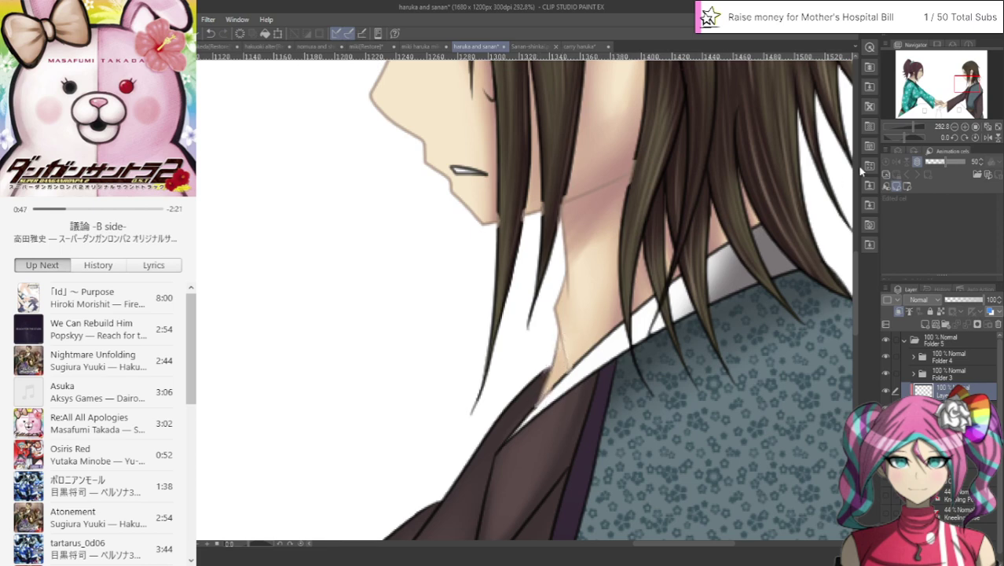
drag(956, 83, 956, 73)
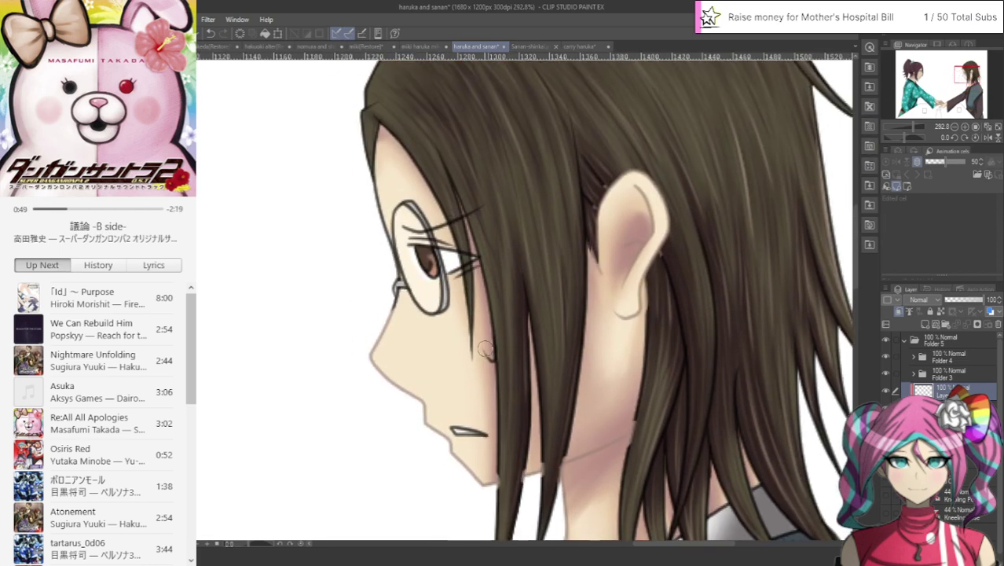
drag(485, 349, 487, 327)
drag(459, 278, 481, 268)
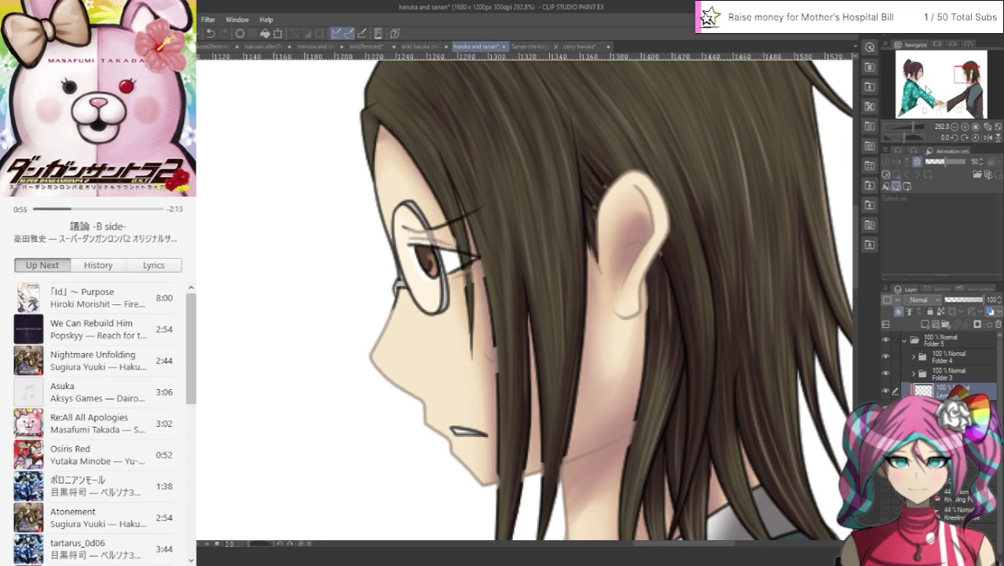
Step: Recolour the outlines of the man's wrist, thumb and fingers soft brown beneath the ponytailed character's hand
drag(937, 83, 940, 104)
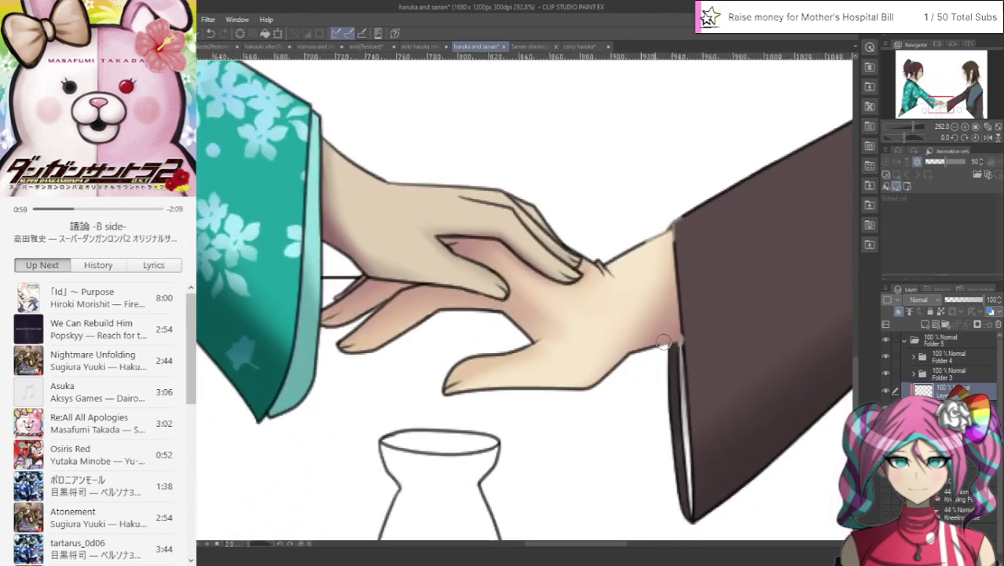
mouse_move(611, 364)
mouse_down()
mouse_move(541, 388)
mouse_move(451, 393)
mouse_move(536, 340)
mouse_up()
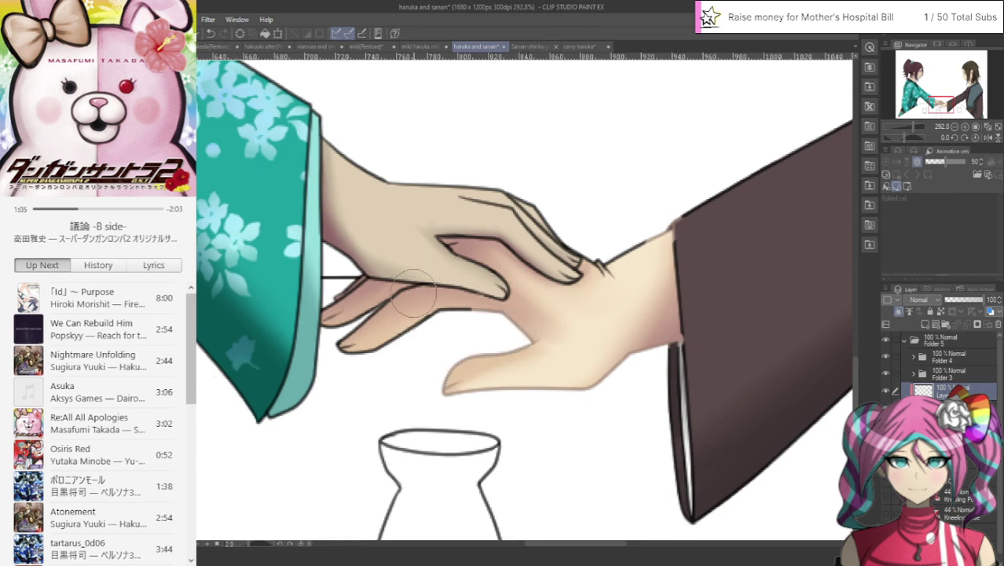
mouse_move(469, 304)
mouse_down()
mouse_move(368, 349)
mouse_move(350, 339)
mouse_move(342, 300)
mouse_move(327, 325)
mouse_move(347, 293)
mouse_move(386, 309)
mouse_move(404, 287)
mouse_move(497, 244)
mouse_move(420, 297)
mouse_up()
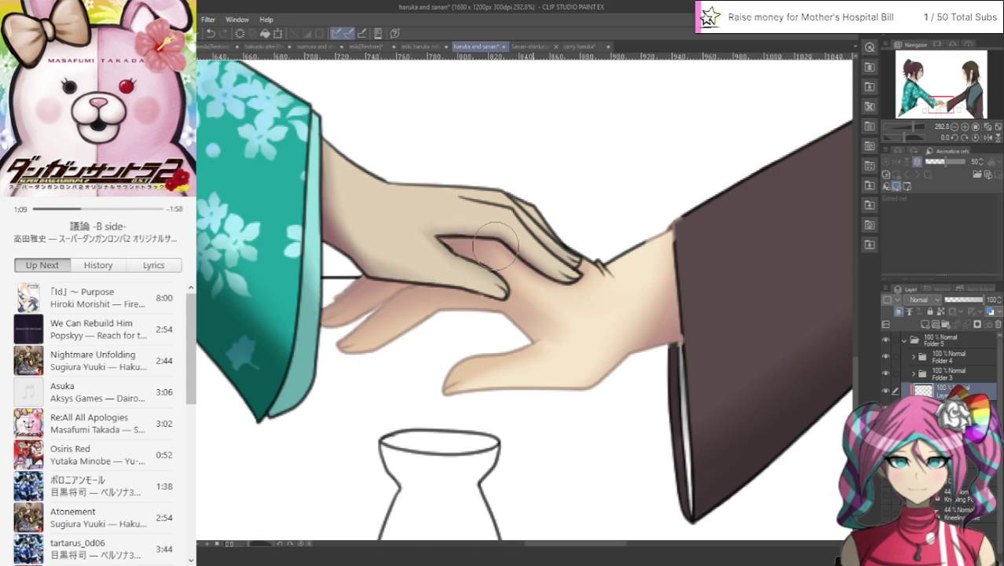
mouse_move(572, 263)
mouse_down()
mouse_move(606, 297)
mouse_move(614, 246)
mouse_up()
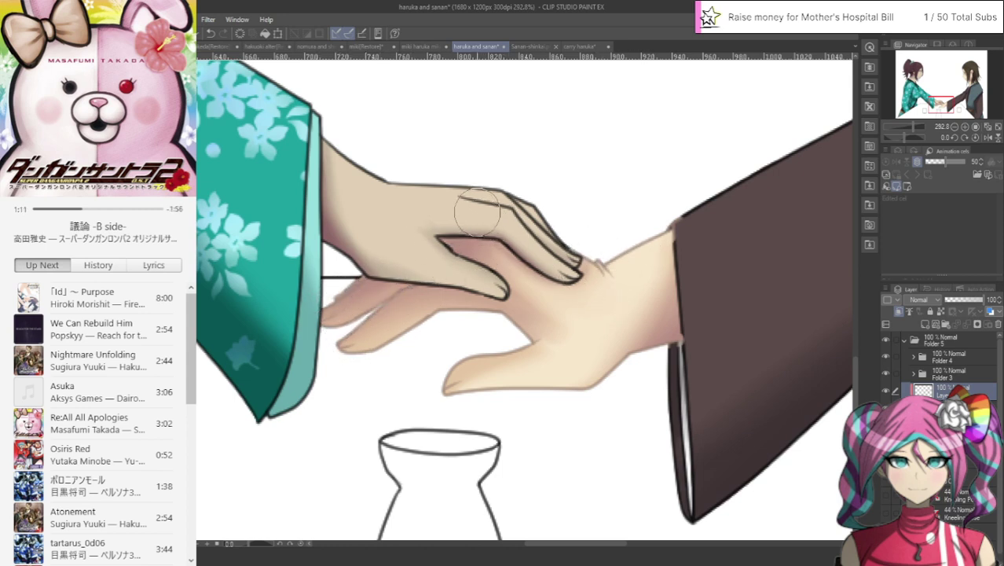
drag(471, 210, 474, 212)
Step: Add a new clipping layer in Folder 4 and move it out above that folder inside Folder 5
ctrl+shift+click(342, 276)
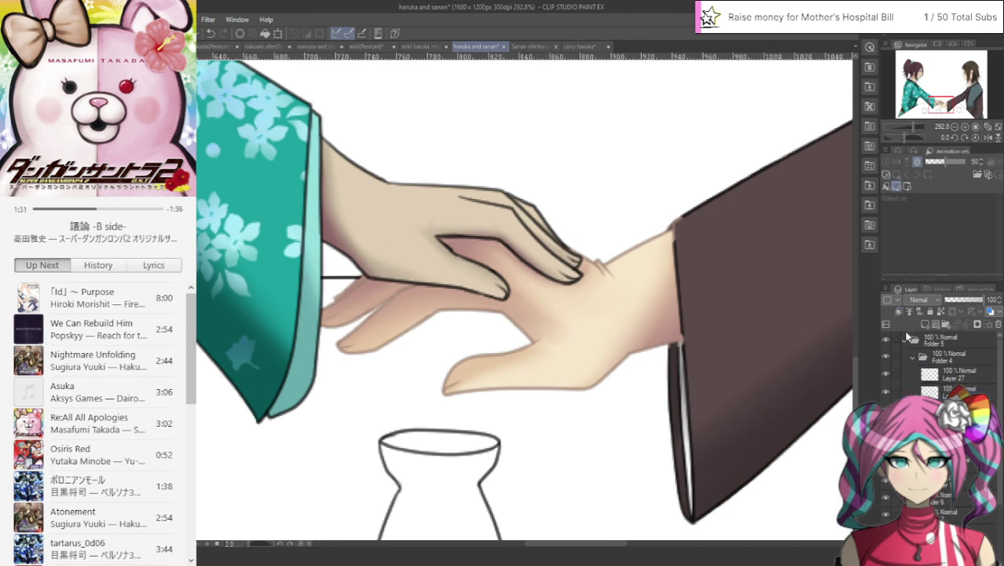
click(940, 360)
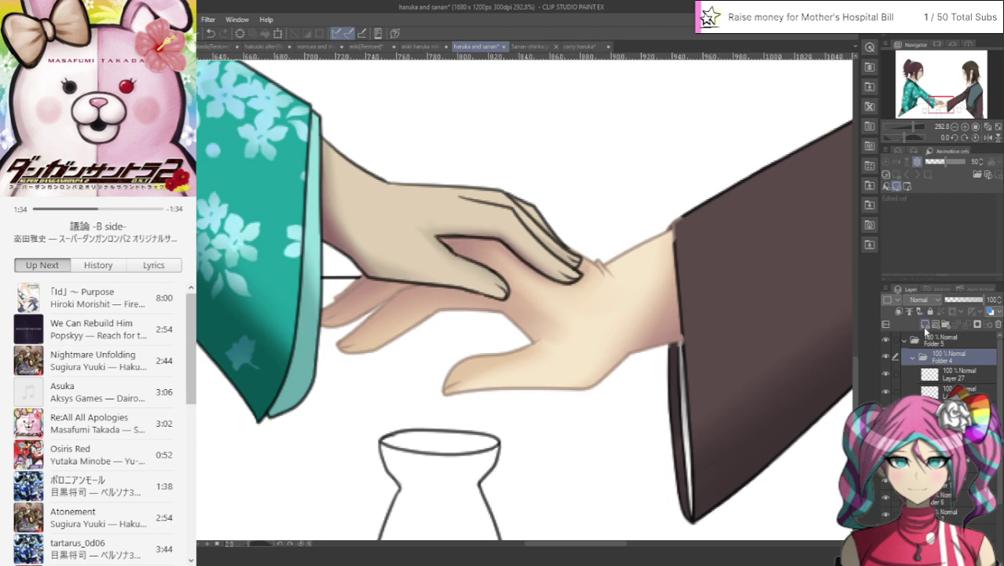
click(924, 325)
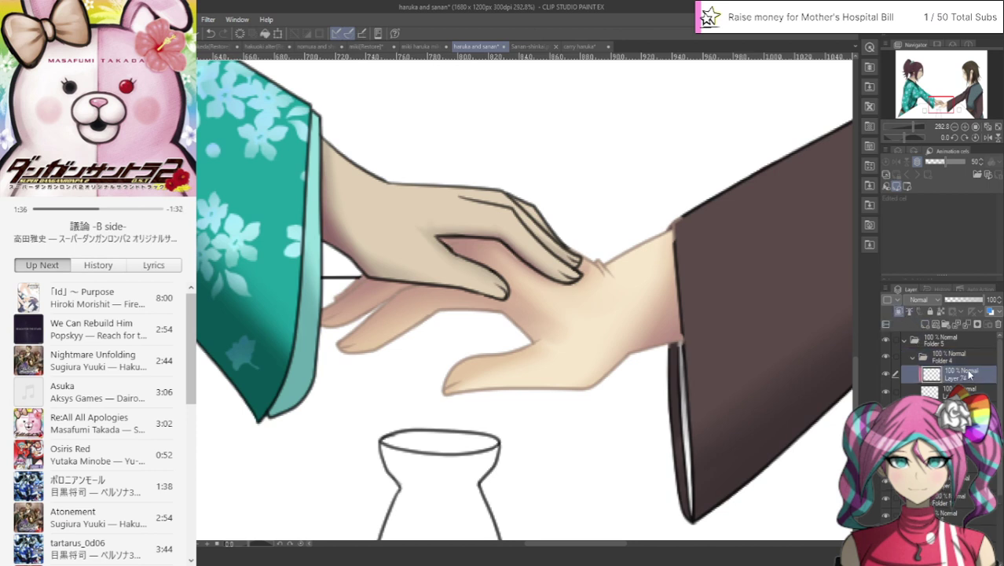
drag(963, 357, 964, 354)
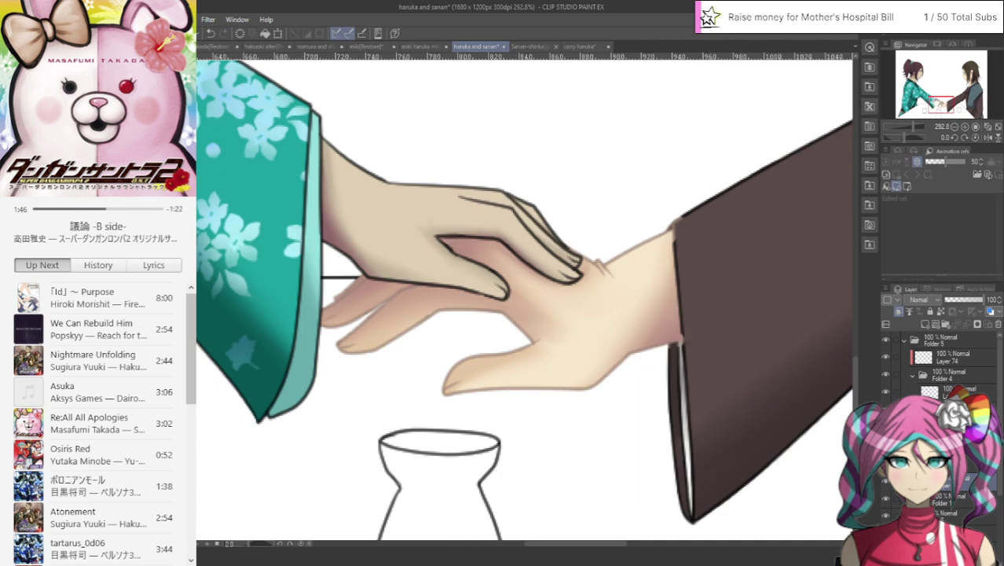
Step: Recolour the outlines of the man's front hair strands beside the jaw and neck dark brown
drag(606, 220, 562, 281)
drag(939, 101, 962, 79)
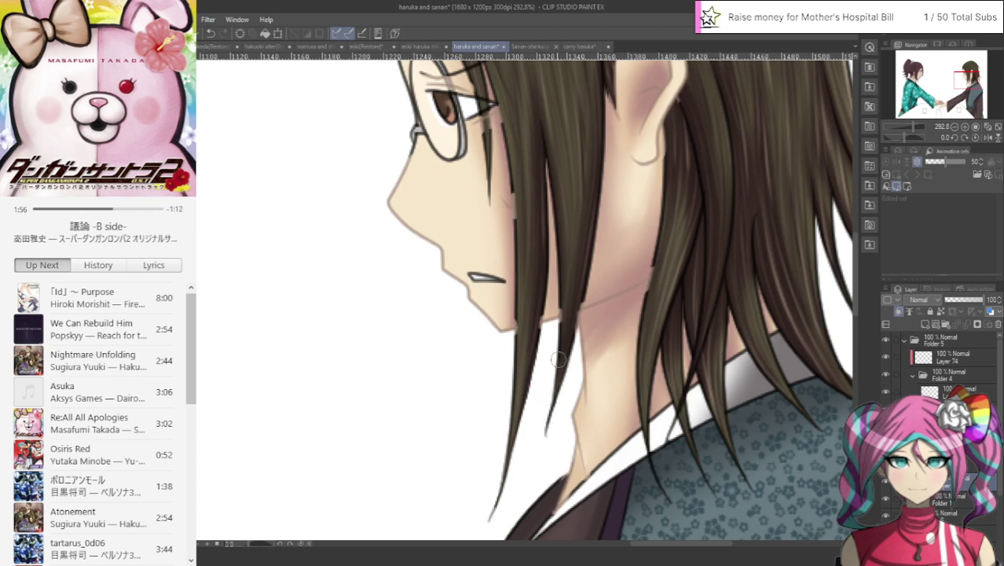
scroll(557, 359, up, 3)
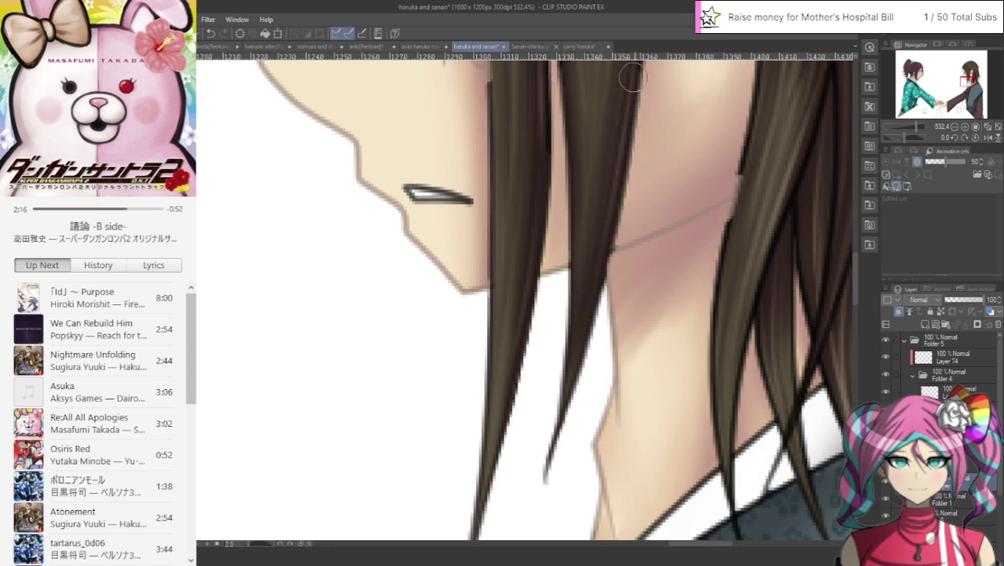
Step: Recolour the outlines of the man's hair strands around his ear, temple and cheek dark brown
drag(957, 77, 967, 73)
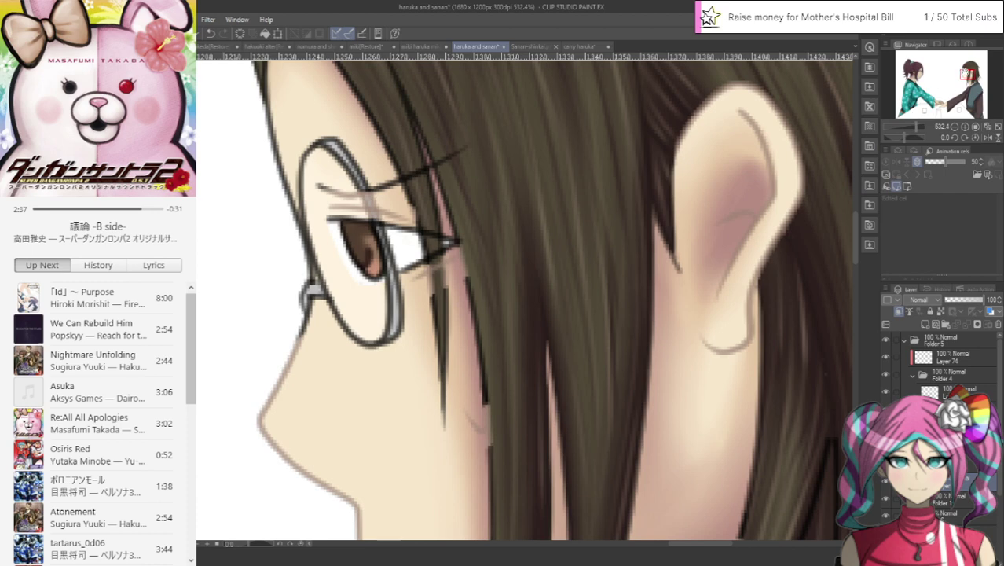
drag(966, 73, 968, 69)
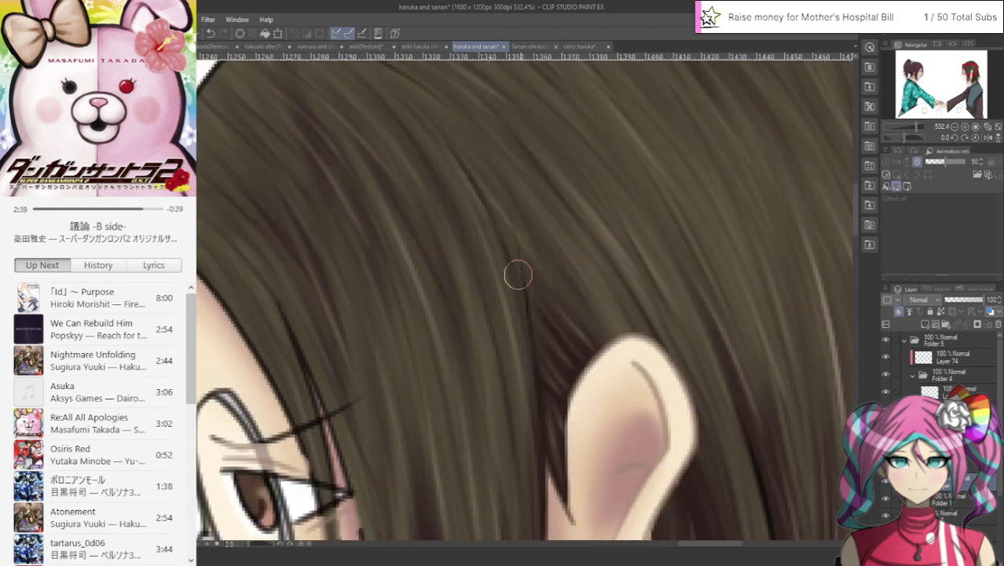
drag(964, 74, 958, 78)
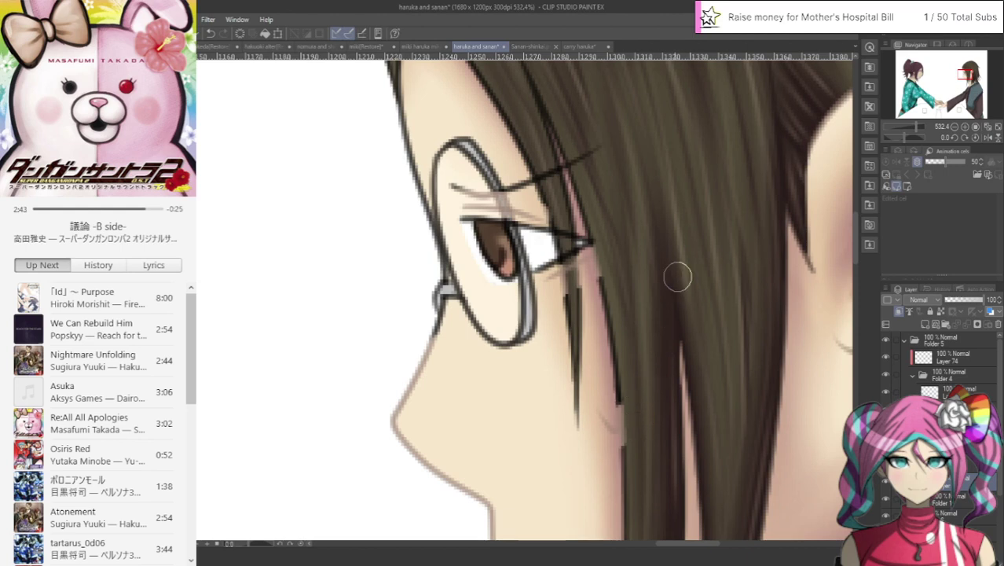
mouse_move(607, 421)
mouse_down()
mouse_move(622, 428)
mouse_move(600, 411)
mouse_move(574, 285)
mouse_up()
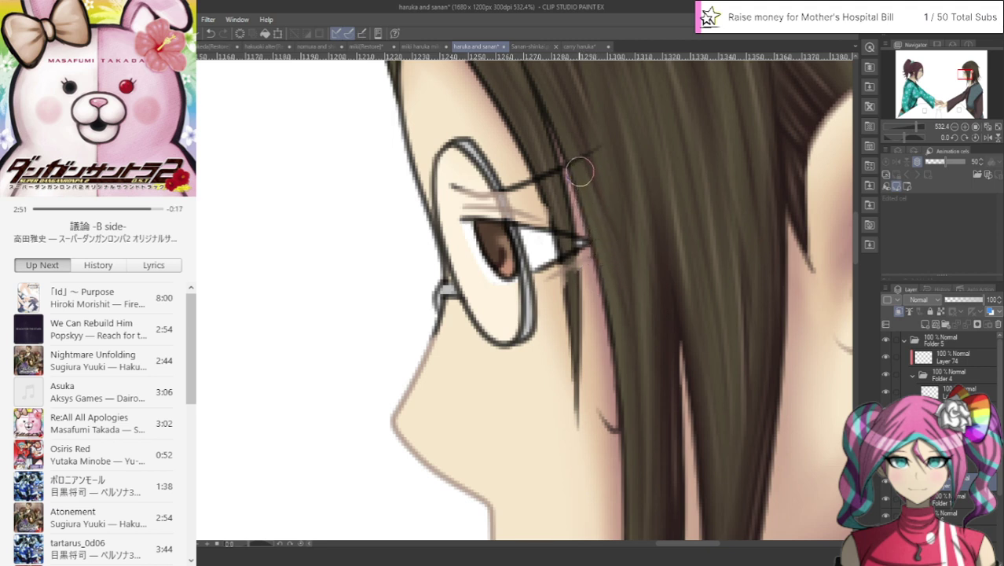
mouse_move(580, 172)
mouse_down()
mouse_move(605, 138)
mouse_move(588, 160)
mouse_move(574, 147)
mouse_move(582, 172)
mouse_move(561, 135)
mouse_move(561, 169)
mouse_move(512, 181)
mouse_move(561, 210)
mouse_move(572, 305)
mouse_up()
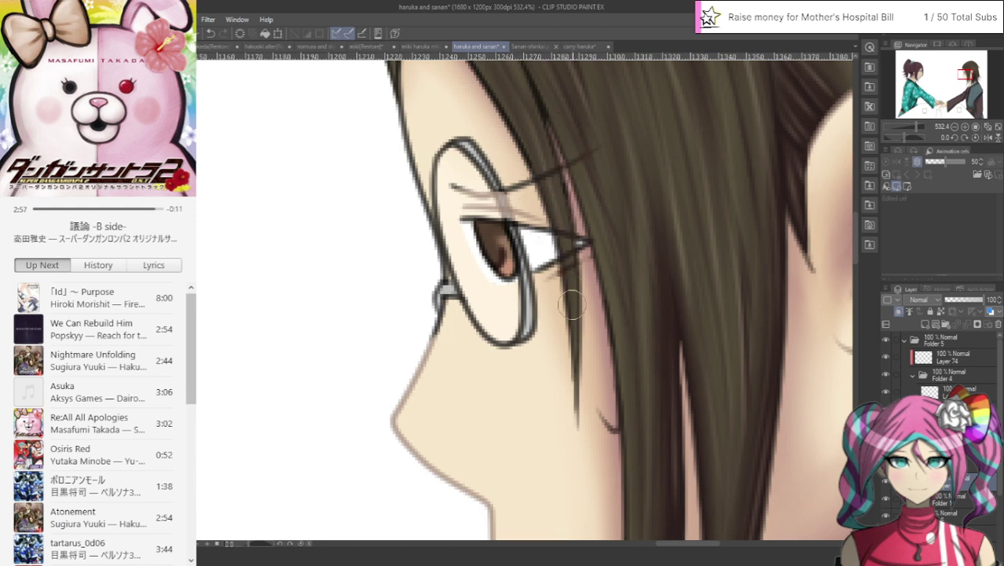
drag(561, 228, 574, 259)
Step: Recolour the outline of the man's hair from the front hairline over the crown dark brown
drag(960, 73, 963, 71)
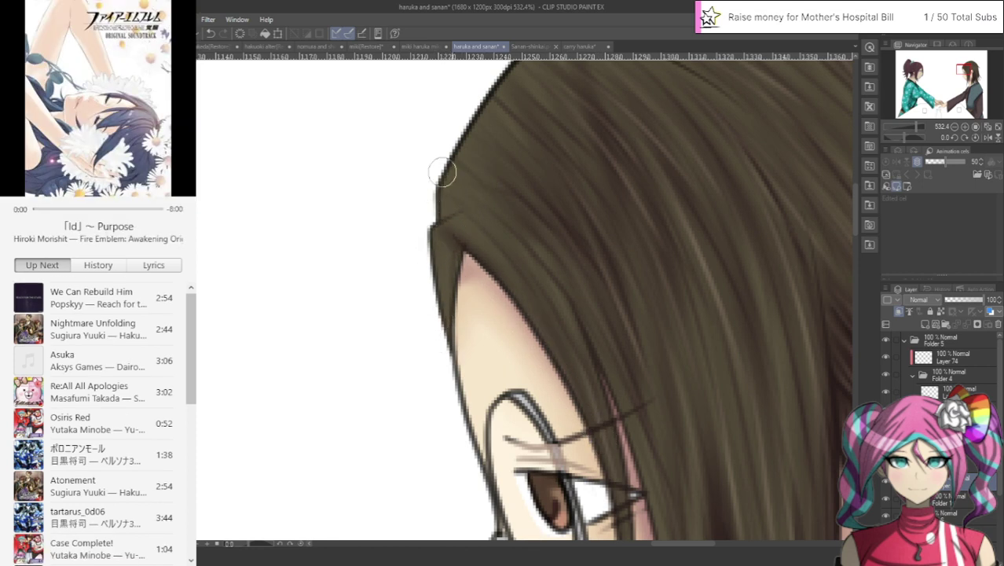
drag(959, 66, 964, 61)
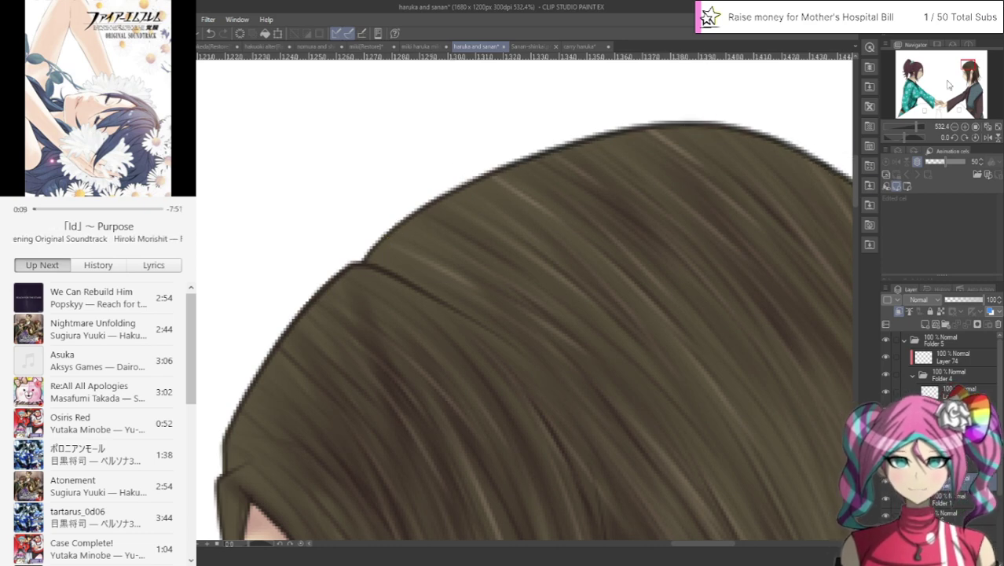
drag(958, 70, 975, 65)
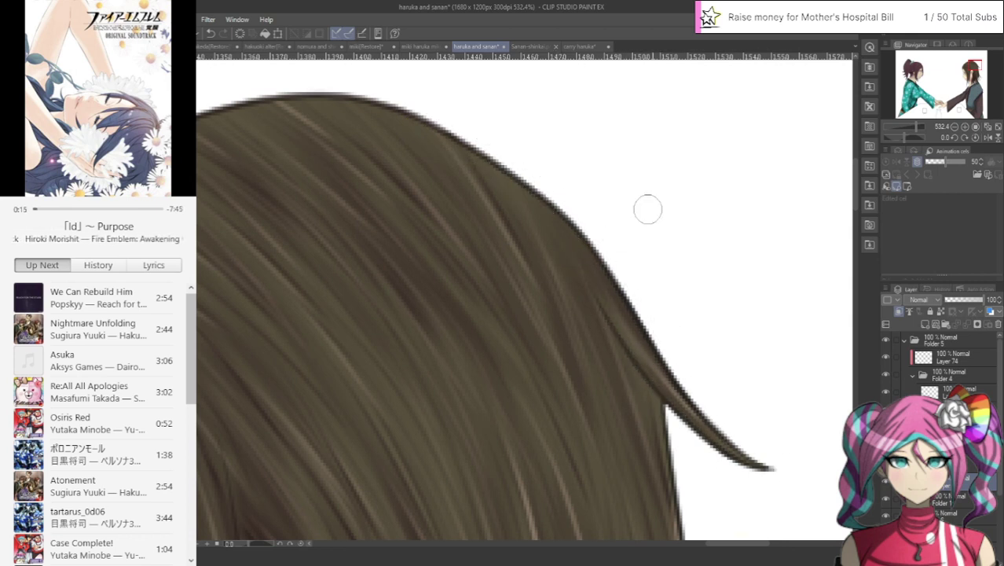
Step: Recolour the back edge of the man's hair and its loose trailing strands dark brown
scroll(629, 96, down, 5)
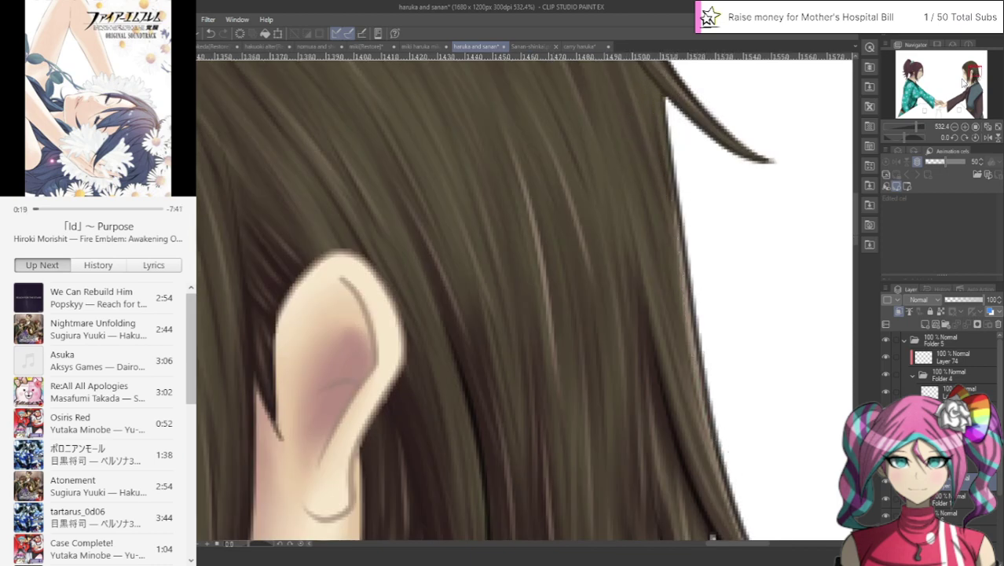
drag(978, 72, 982, 78)
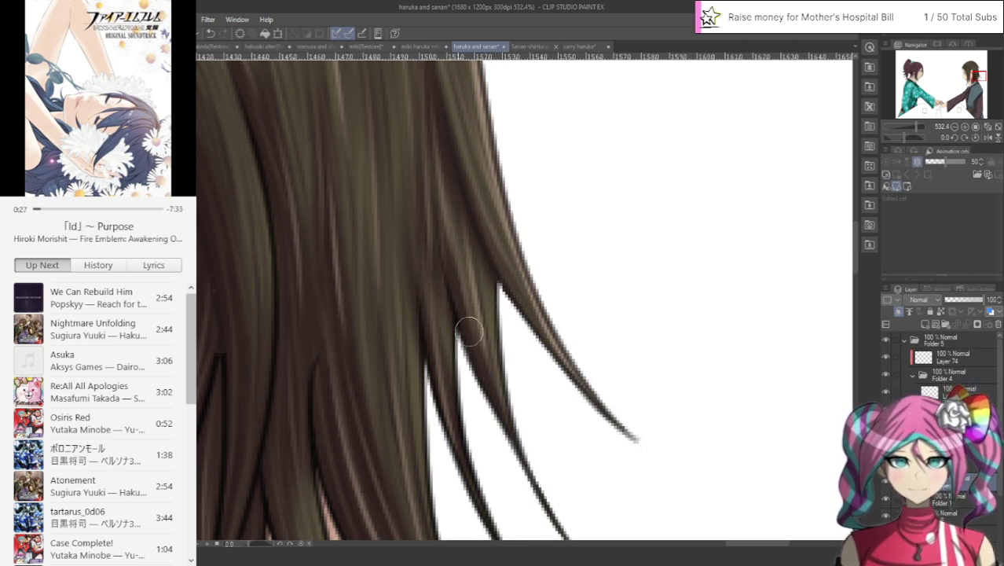
drag(448, 334, 499, 529)
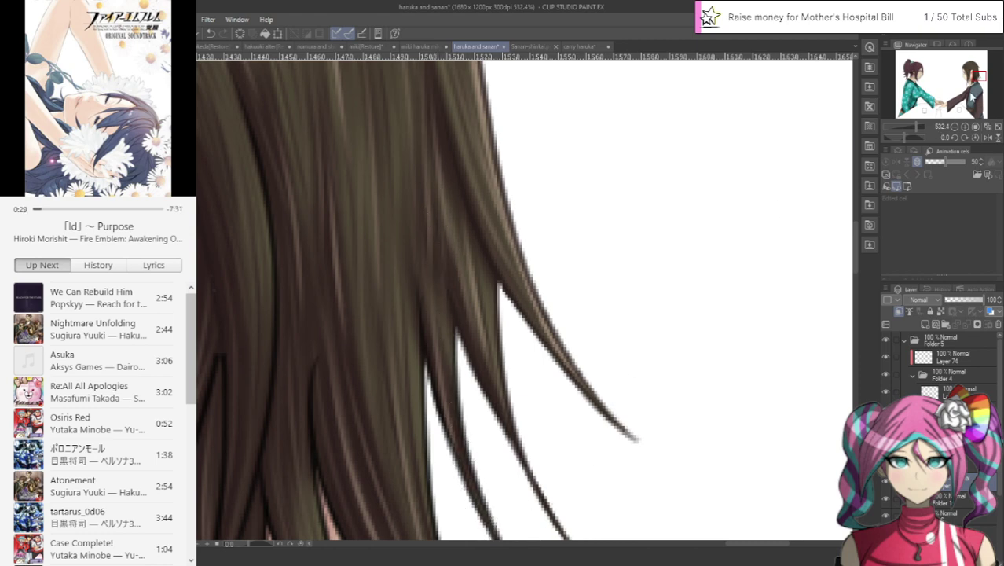
drag(978, 75, 975, 79)
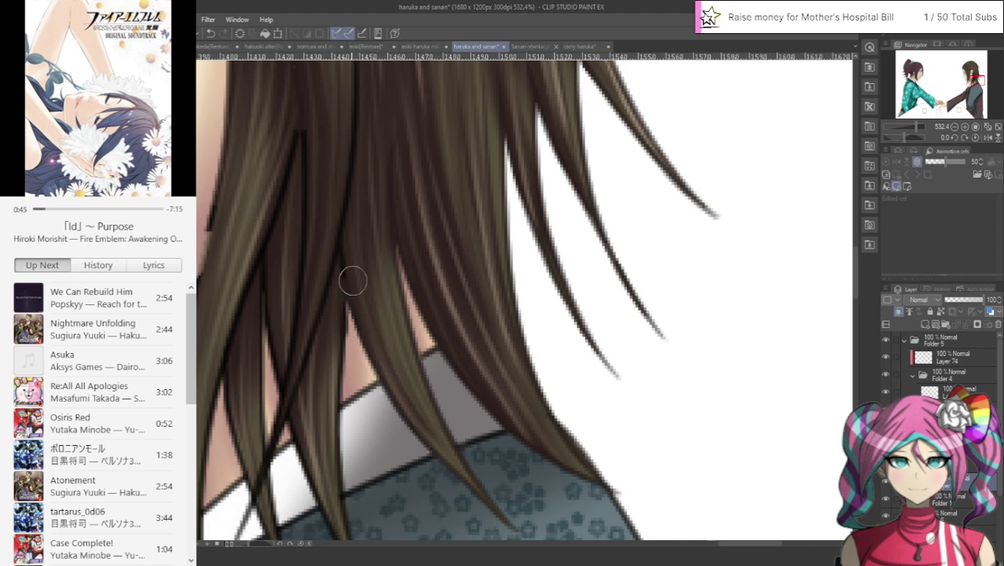
Step: Recolour the outlines of the crossing hair strands over the man's nape, white collar and patterned shoulder dark brown
drag(955, 87, 972, 72)
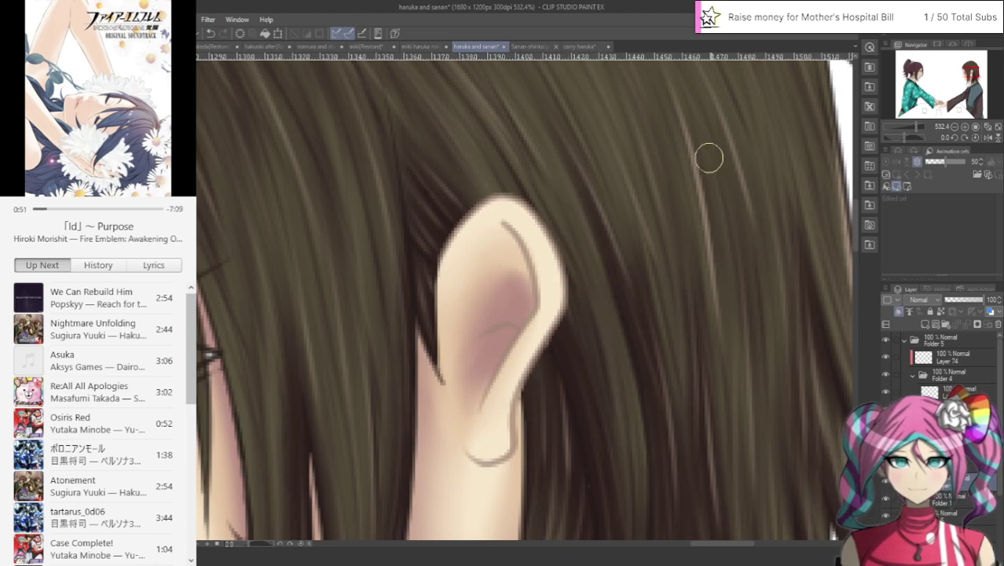
scroll(524, 299, down, 8)
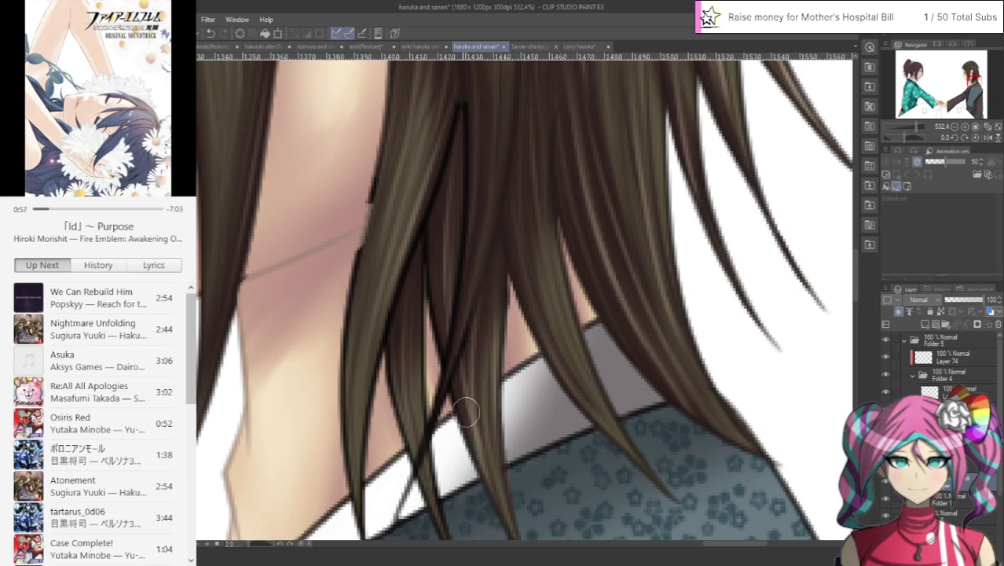
mouse_move(454, 350)
mouse_down()
mouse_move(479, 239)
mouse_move(441, 367)
mouse_move(448, 253)
mouse_move(475, 114)
mouse_move(463, 107)
mouse_move(422, 238)
mouse_move(412, 349)
mouse_up()
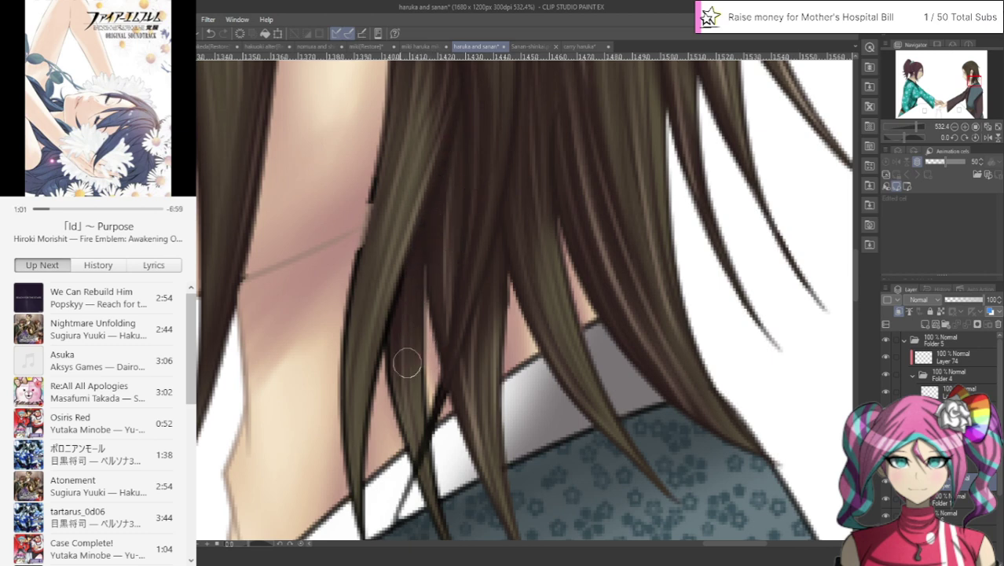
drag(397, 276, 367, 375)
drag(391, 321, 399, 414)
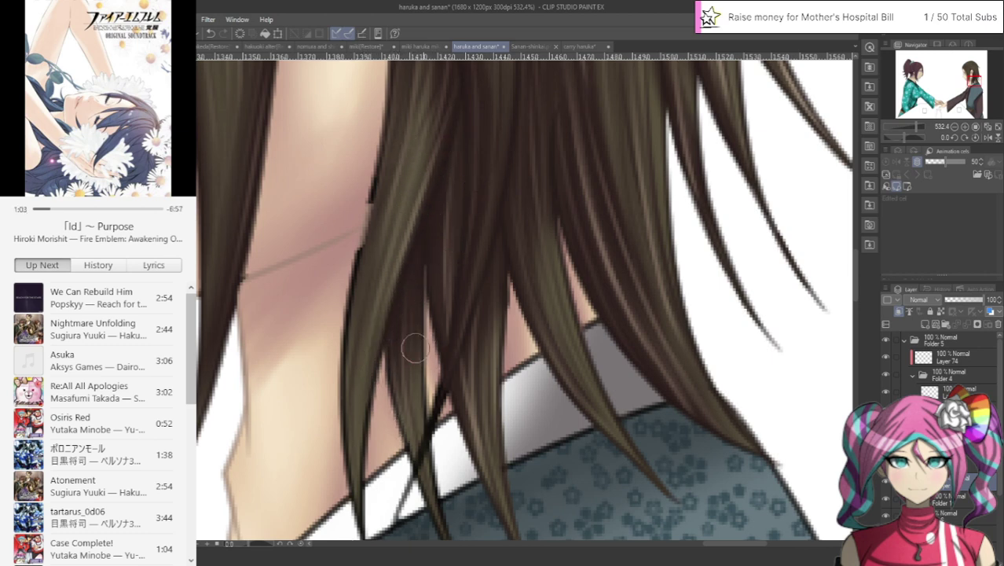
drag(420, 332, 416, 448)
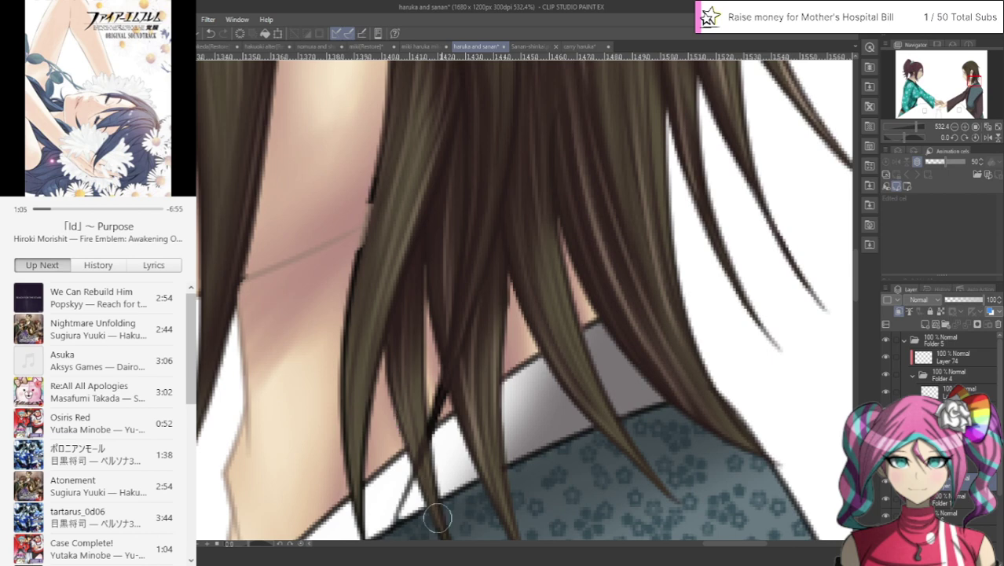
drag(412, 471, 386, 523)
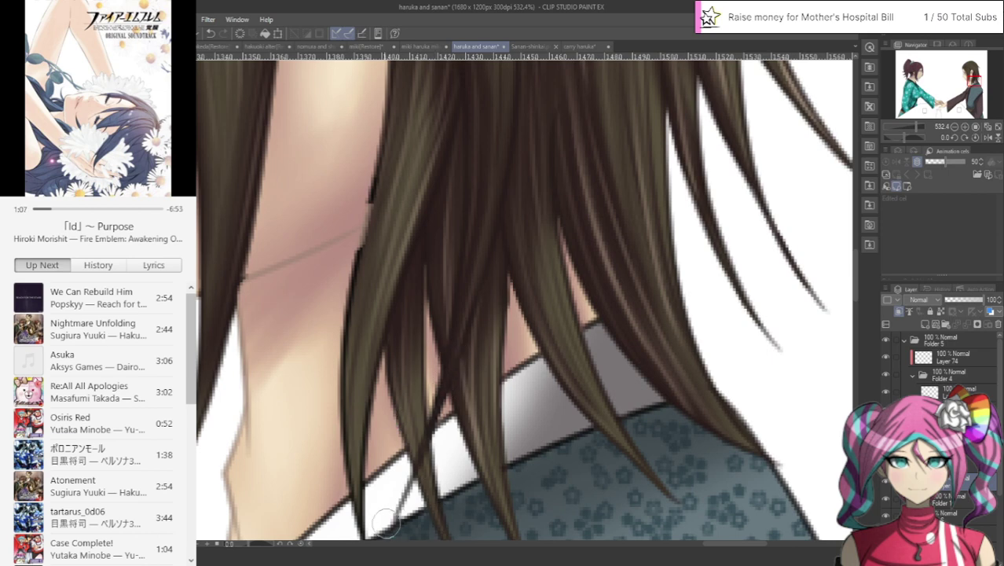
drag(972, 78, 972, 82)
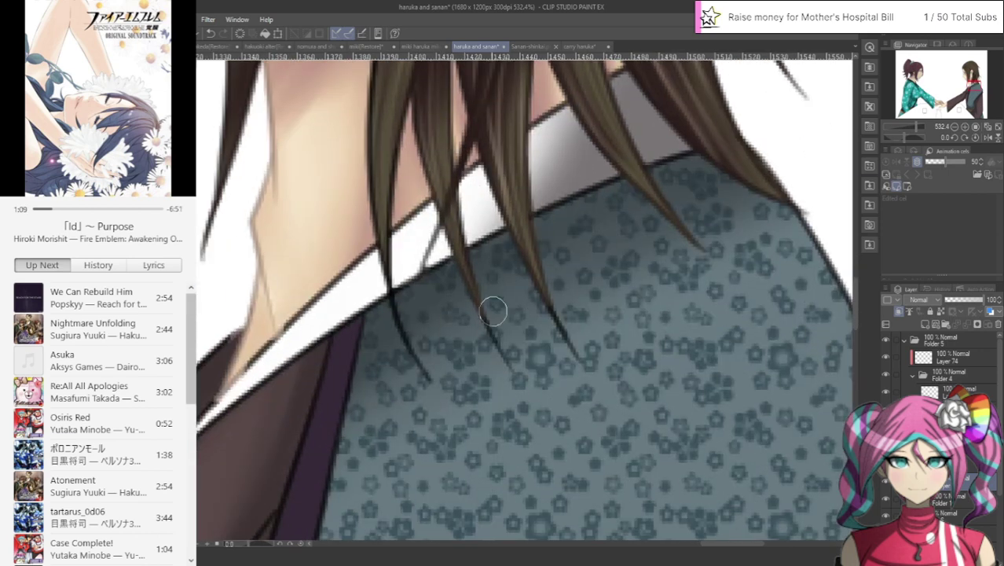
mouse_move(427, 379)
mouse_down()
mouse_move(388, 292)
mouse_move(385, 164)
mouse_up()
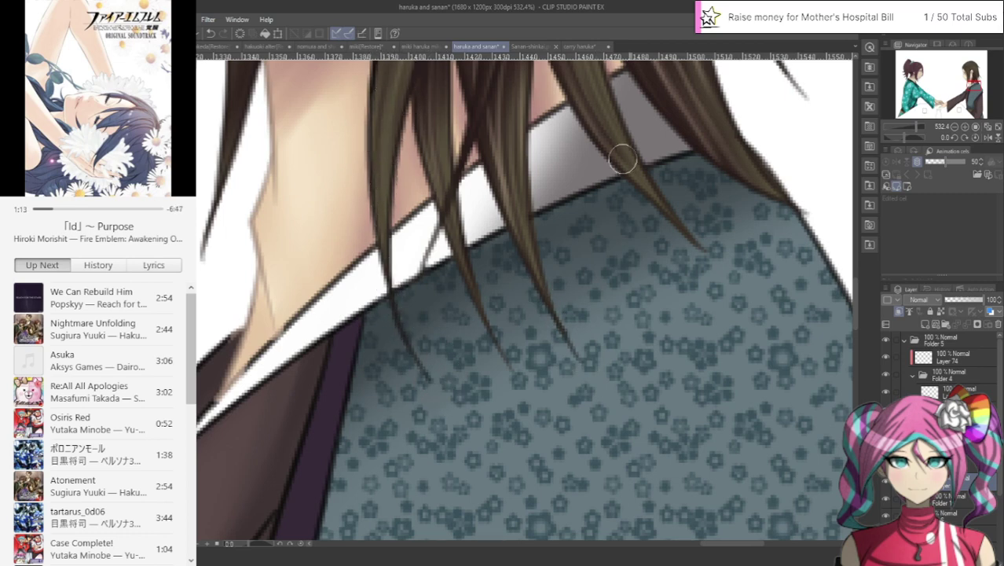
Step: Recolour the remaining black outline of the hair strand running down the man's neck behind his ear dark brown
drag(967, 81, 973, 75)
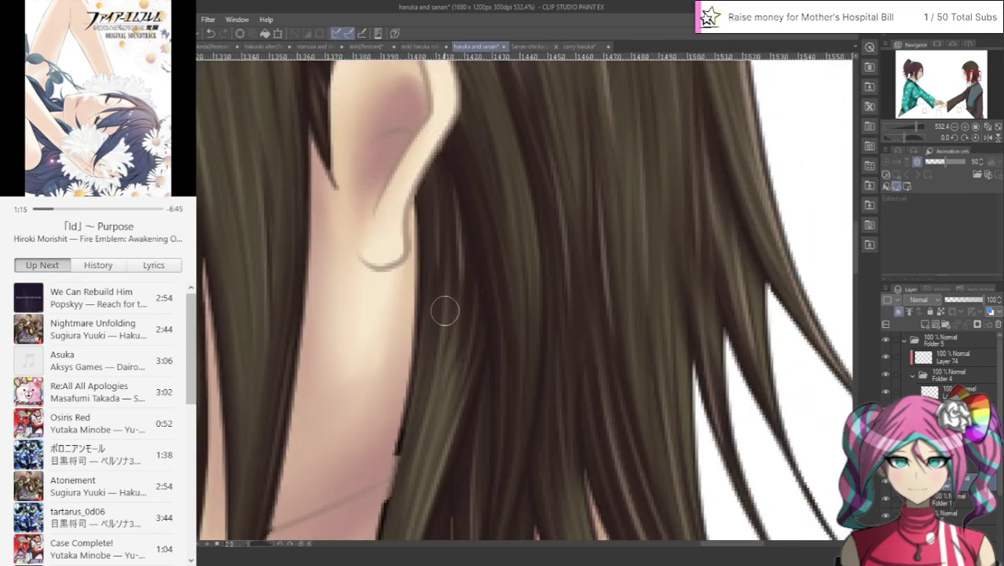
drag(414, 404, 385, 526)
drag(973, 76, 967, 81)
drag(726, 265, 714, 342)
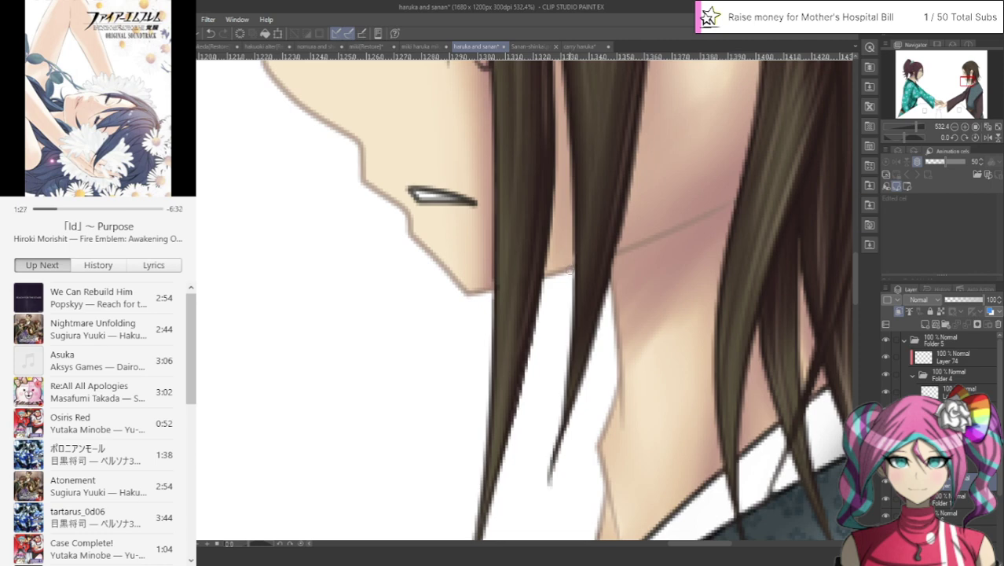
drag(965, 80, 971, 68)
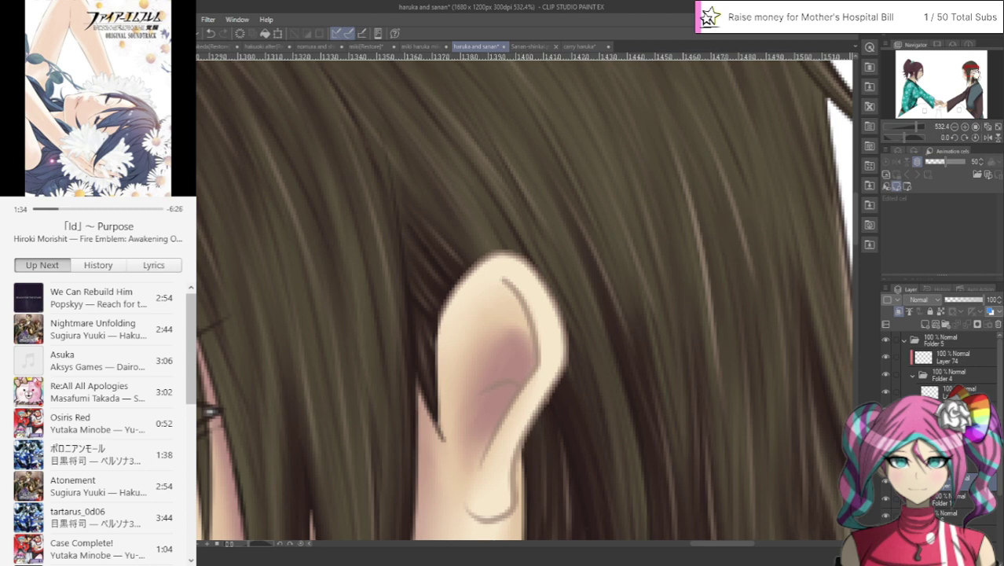
drag(974, 73, 967, 74)
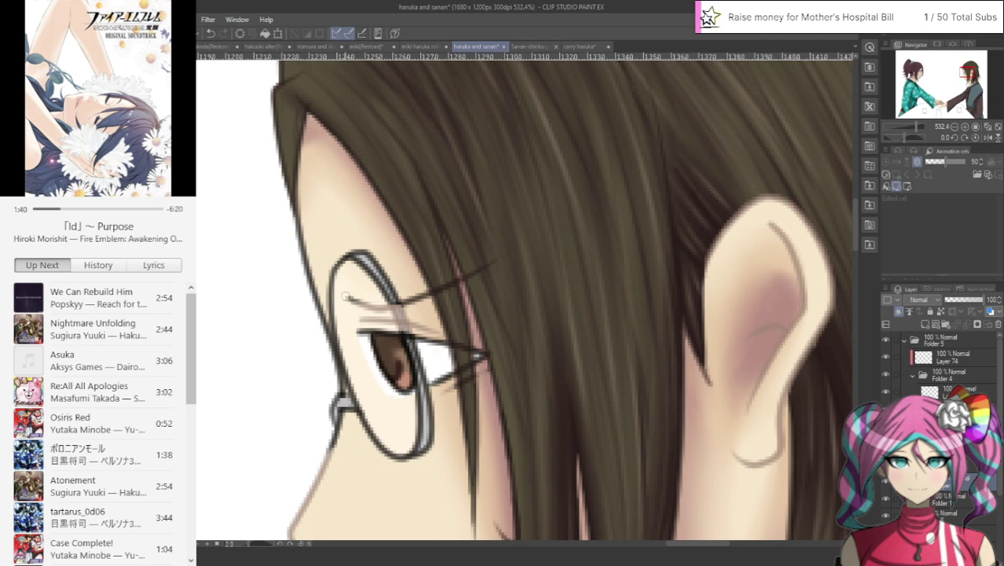
Step: Recolor the eyebrow line dark brown and the forehead, nose and cheek outlines a soft skin-toned brown on the long-haired man
mouse_move(346, 297)
mouse_down()
mouse_move(382, 309)
mouse_move(347, 299)
mouse_move(431, 292)
mouse_up()
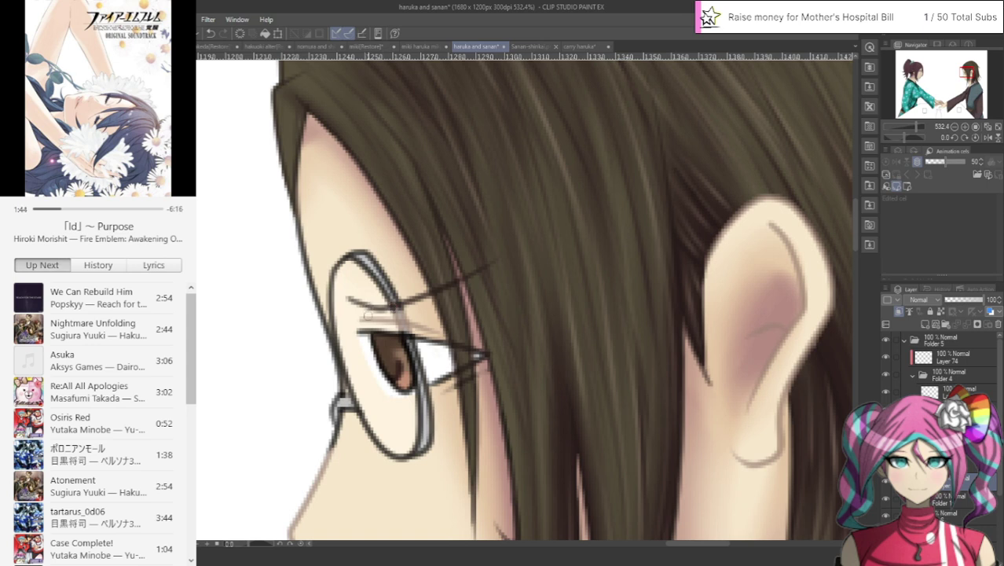
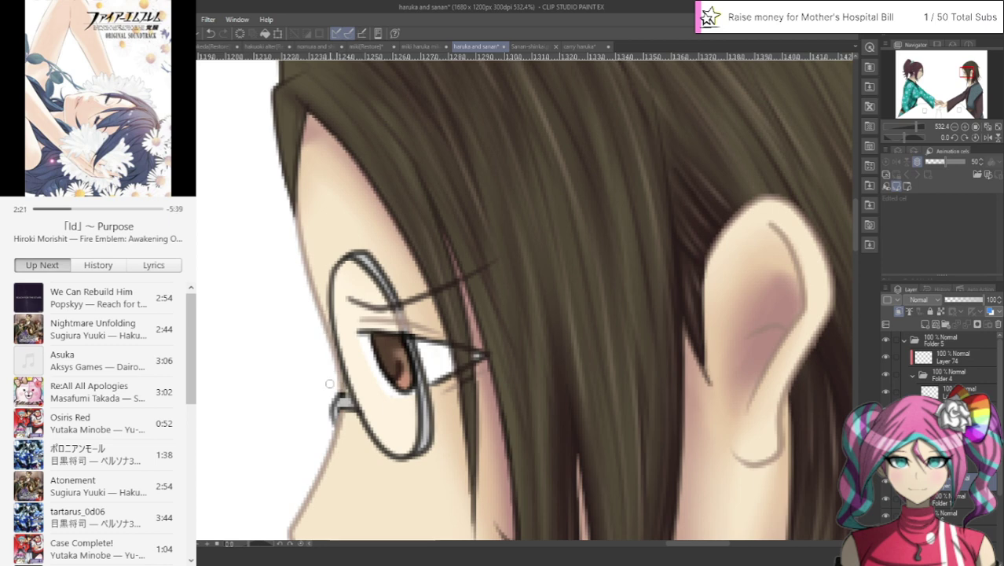
drag(964, 73, 966, 77)
mouse_move(407, 355)
mouse_down()
mouse_move(443, 365)
mouse_move(425, 357)
mouse_move(440, 355)
mouse_move(469, 366)
mouse_move(429, 370)
mouse_move(456, 371)
mouse_up()
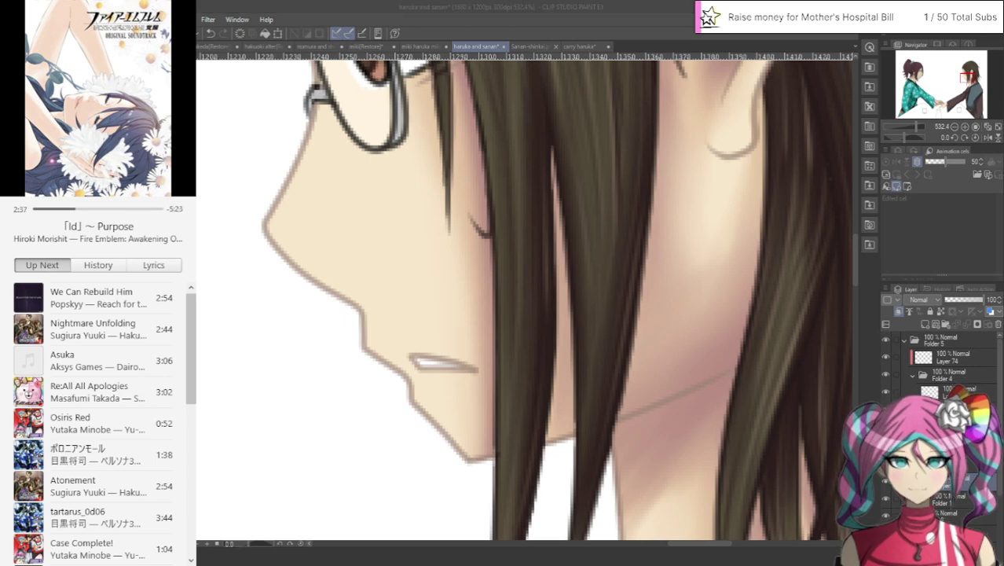
Step: Recolor the black outlines around the bespectacled man's eye dark brown
scroll(542, 213, down, 7)
scroll(540, 205, up, 5)
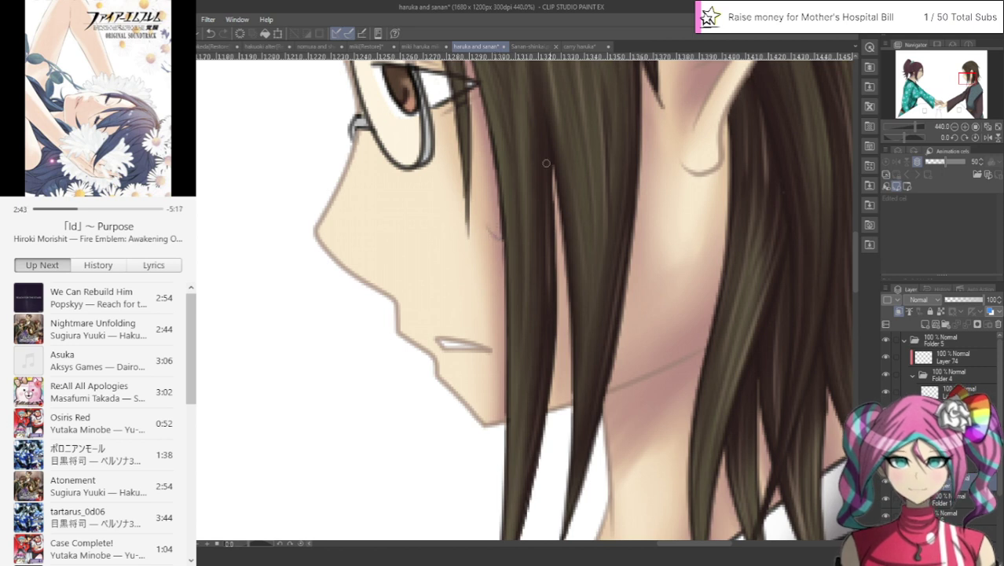
drag(964, 75, 965, 69)
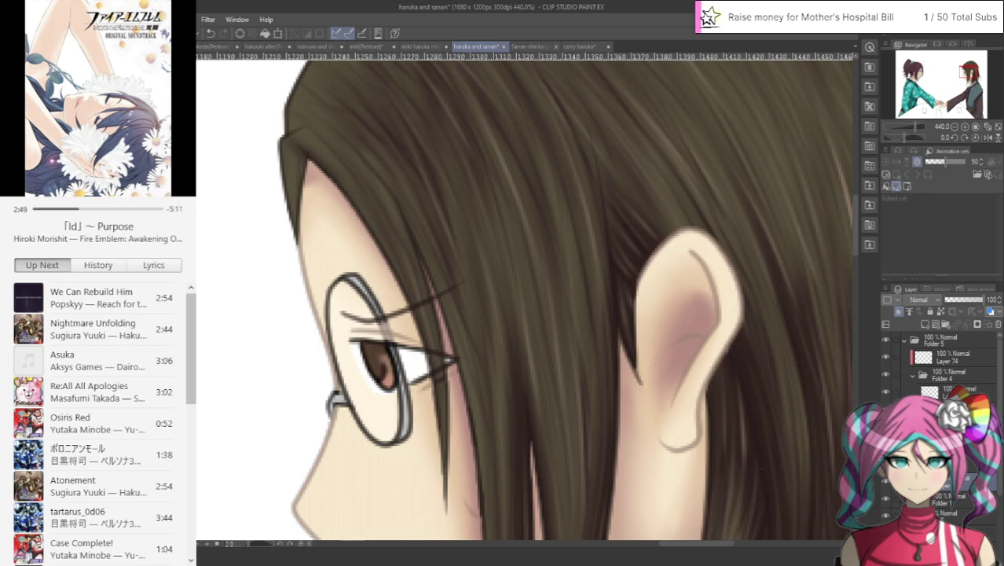
scroll(334, 404, up, 3)
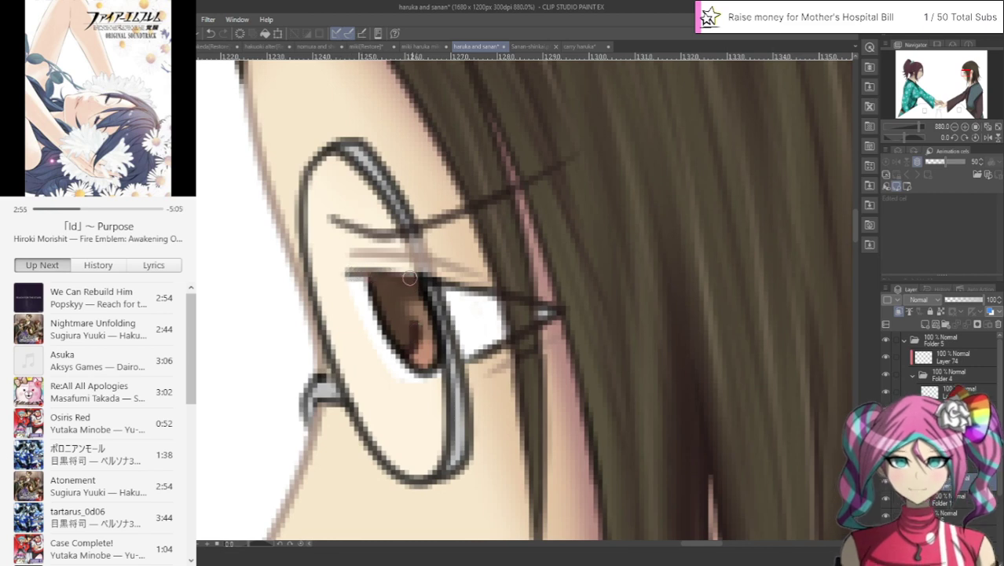
drag(432, 364, 402, 352)
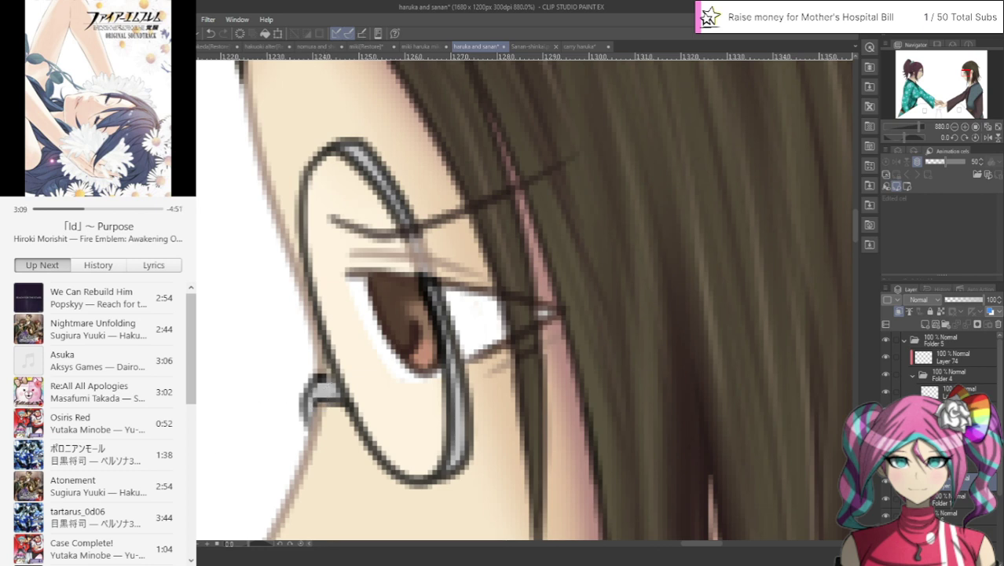
Step: Recolor the black outlines of the glasses' bridge, lens rim and side frame medium gray
mouse_move(298, 415)
mouse_down()
mouse_move(308, 391)
mouse_move(301, 424)
mouse_move(309, 378)
mouse_move(302, 401)
mouse_move(320, 376)
mouse_move(339, 380)
mouse_move(347, 404)
mouse_move(303, 402)
mouse_move(322, 392)
mouse_move(304, 406)
mouse_move(312, 394)
mouse_move(341, 392)
mouse_move(374, 456)
mouse_move(346, 401)
mouse_move(375, 457)
mouse_move(408, 482)
mouse_move(359, 429)
mouse_up()
drag(397, 481, 468, 454)
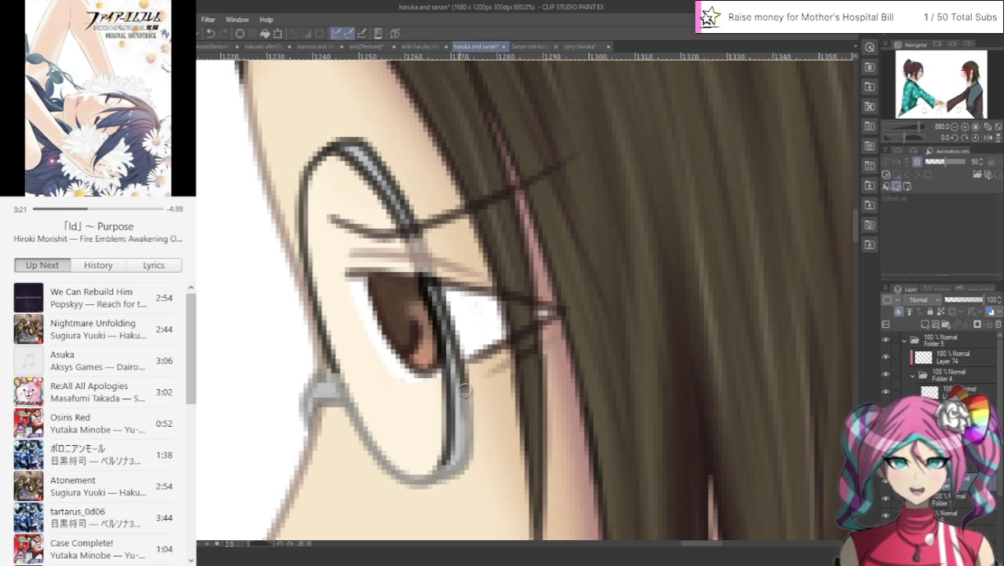
mouse_move(464, 419)
mouse_down()
mouse_move(452, 345)
mouse_move(455, 357)
mouse_up()
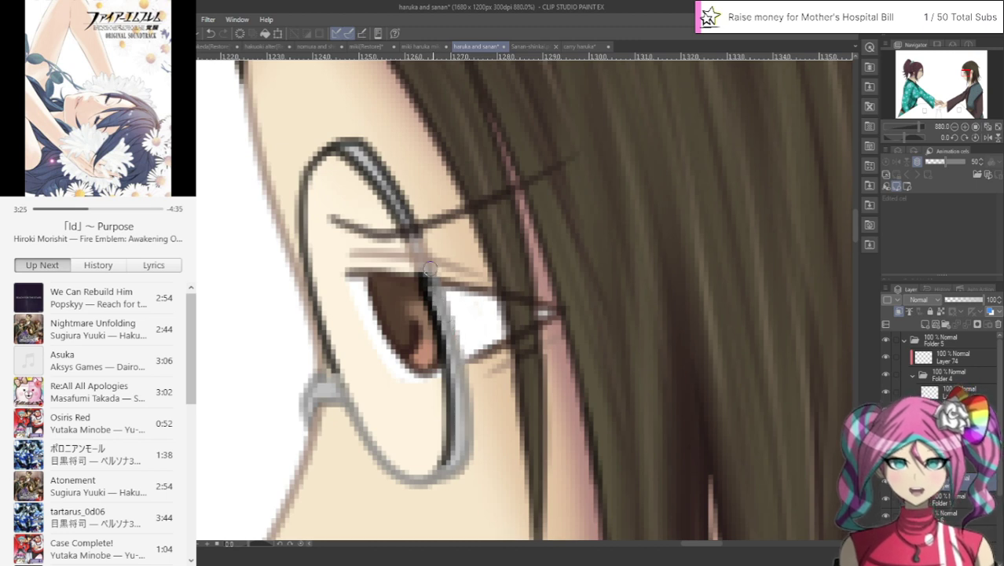
mouse_move(440, 310)
mouse_down()
mouse_move(395, 187)
mouse_move(356, 146)
mouse_move(402, 208)
mouse_move(385, 155)
mouse_move(356, 131)
mouse_move(384, 152)
mouse_move(340, 136)
mouse_move(373, 137)
mouse_move(319, 153)
mouse_move(349, 139)
mouse_move(316, 167)
mouse_move(365, 169)
mouse_move(343, 147)
mouse_move(370, 169)
mouse_move(330, 142)
mouse_move(394, 216)
mouse_move(366, 162)
mouse_move(424, 279)
mouse_move(414, 255)
mouse_move(450, 402)
mouse_move(447, 363)
mouse_move(450, 438)
mouse_move(447, 367)
mouse_move(439, 474)
mouse_up()
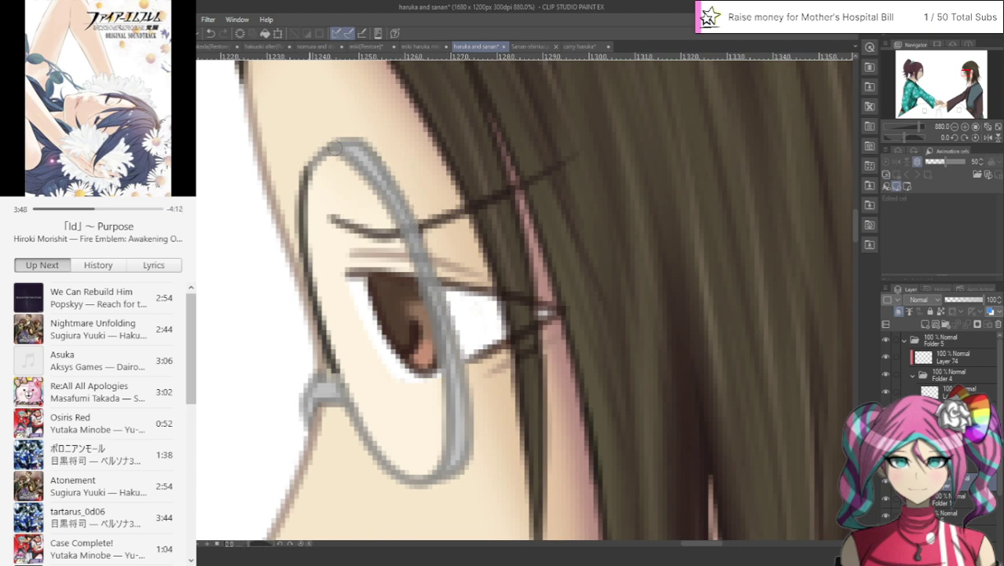
mouse_move(334, 148)
mouse_down()
mouse_move(300, 187)
mouse_move(306, 167)
mouse_move(305, 243)
mouse_move(300, 181)
mouse_move(312, 286)
mouse_move(299, 205)
mouse_move(338, 378)
mouse_up()
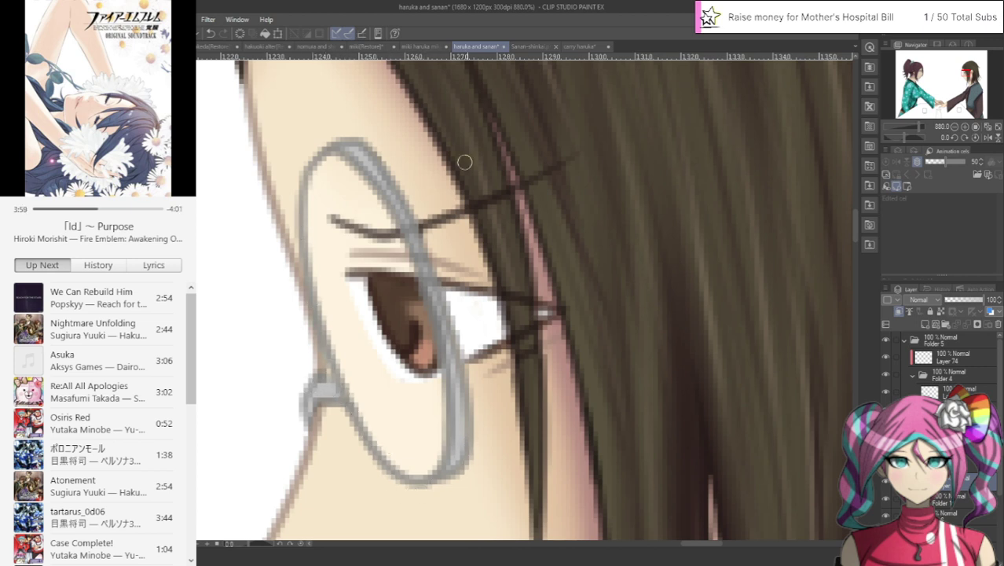
Step: Recolor the shoulder fold and upper arm outline of the brown kimono in a softer dark brown
click(954, 128)
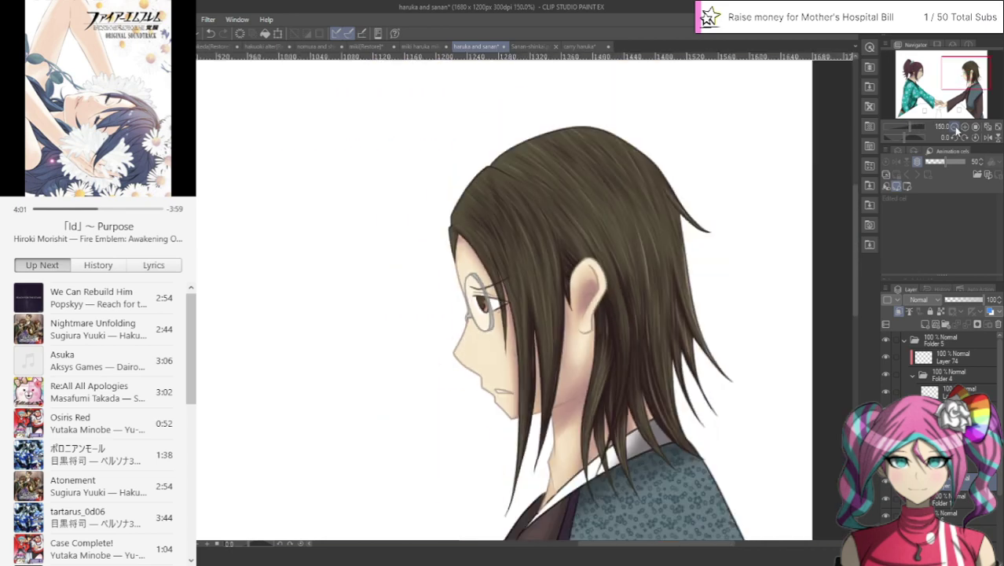
mouse_move(963, 76)
mouse_down()
mouse_move(964, 115)
mouse_move(964, 77)
mouse_up()
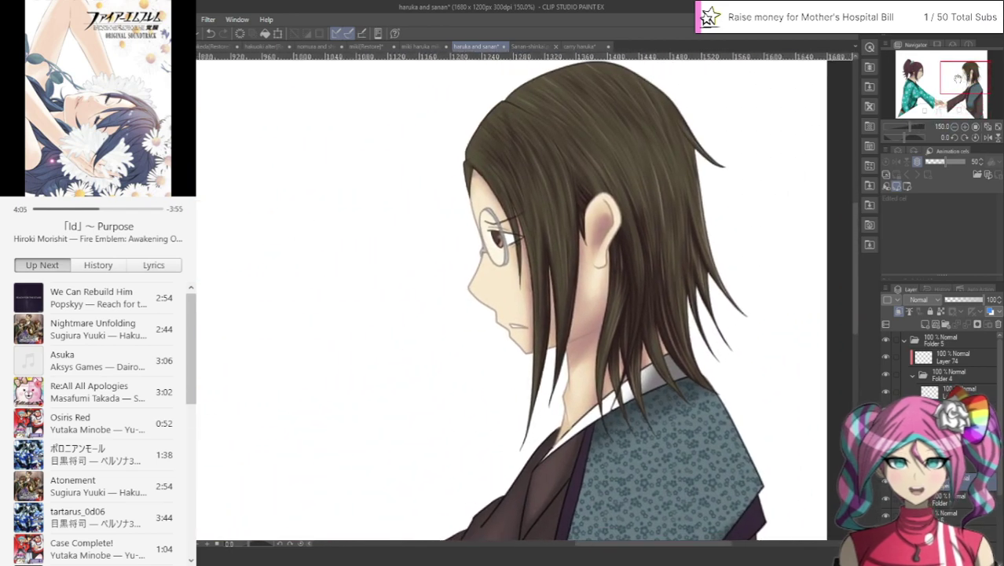
scroll(597, 366, up, 2)
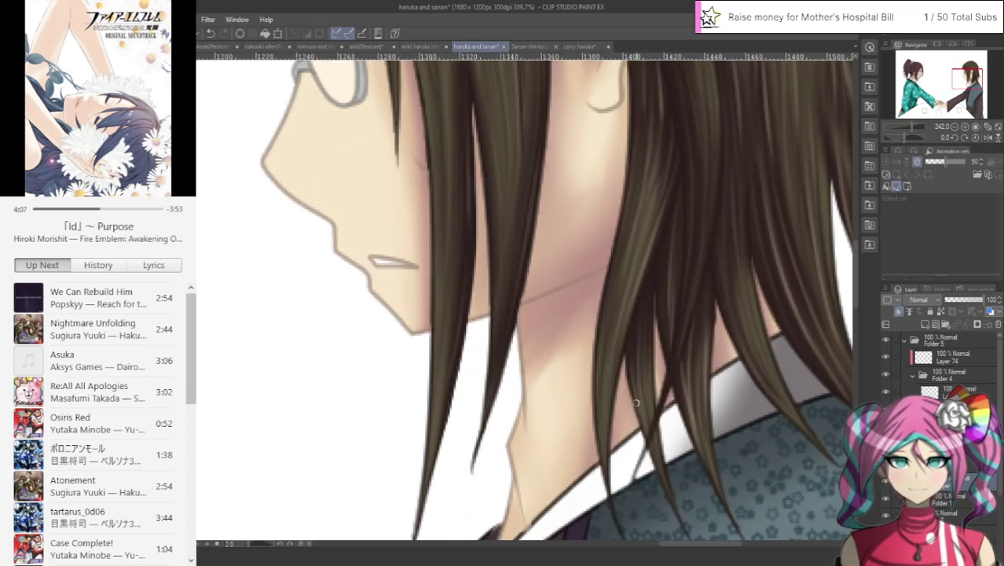
drag(774, 404, 735, 101)
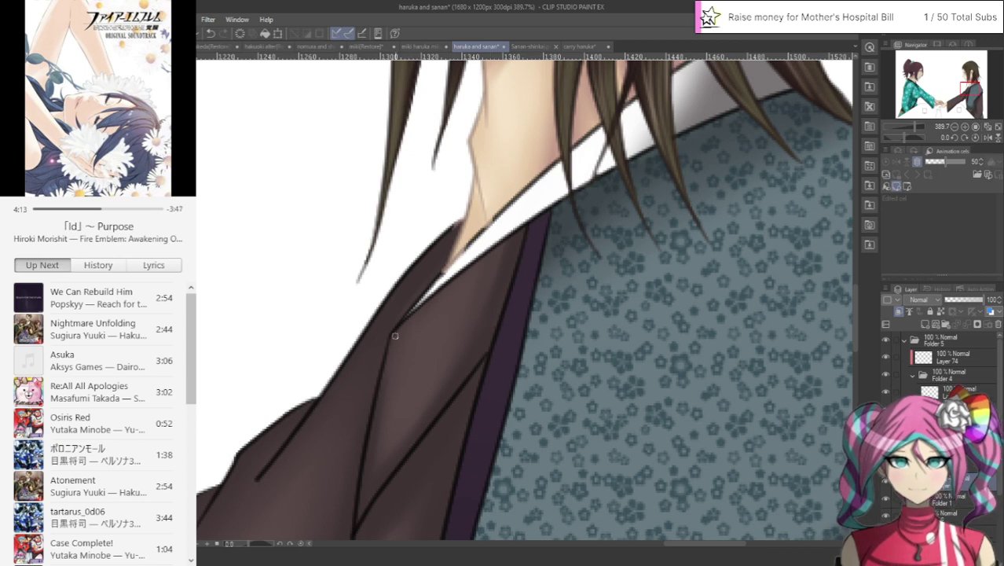
scroll(229, 363, up, 1)
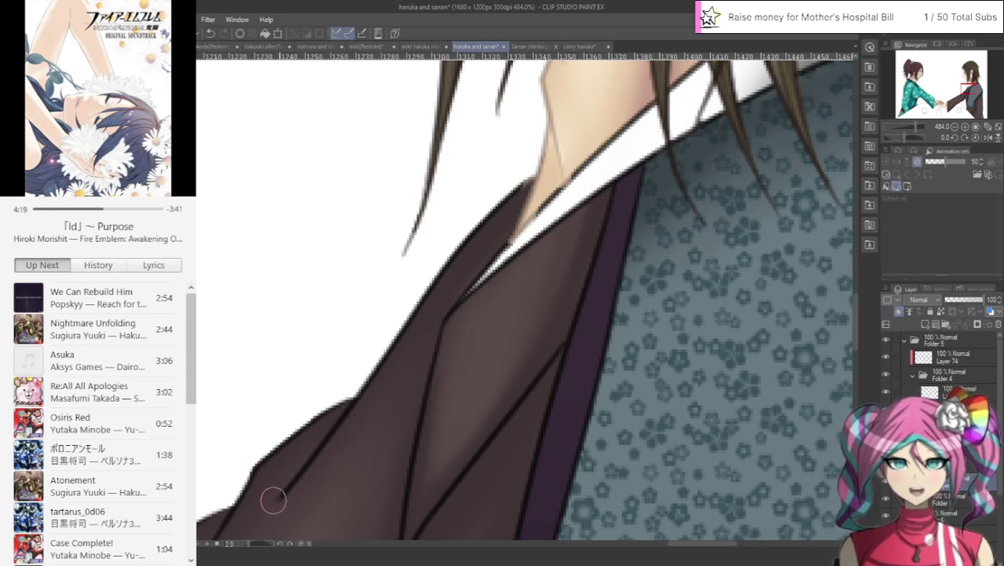
mouse_move(273, 499)
mouse_down()
mouse_move(328, 444)
mouse_move(383, 347)
mouse_up()
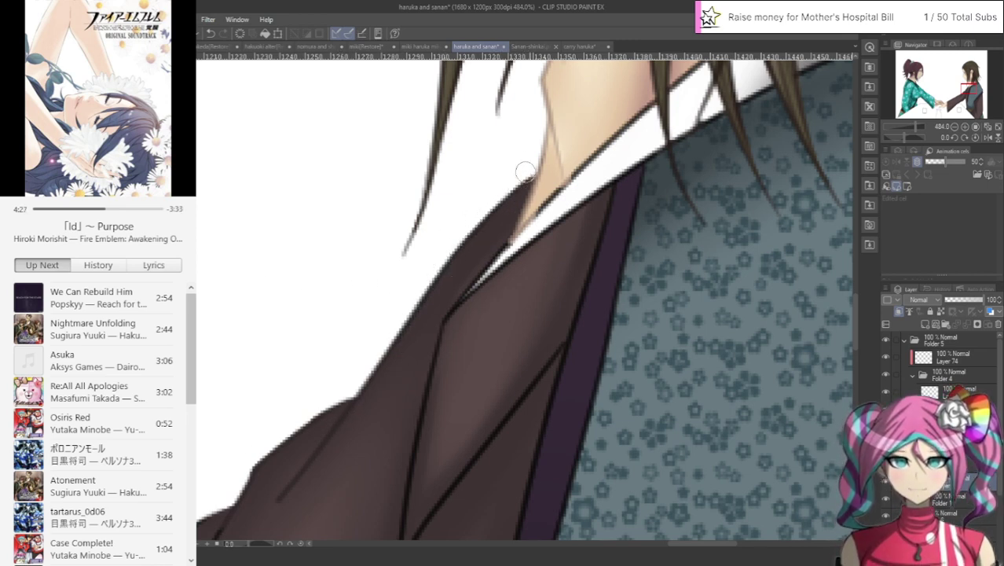
Step: Recolor the lines along the brown kimono's white collar and the chest folds below it dark brown
drag(524, 171, 479, 242)
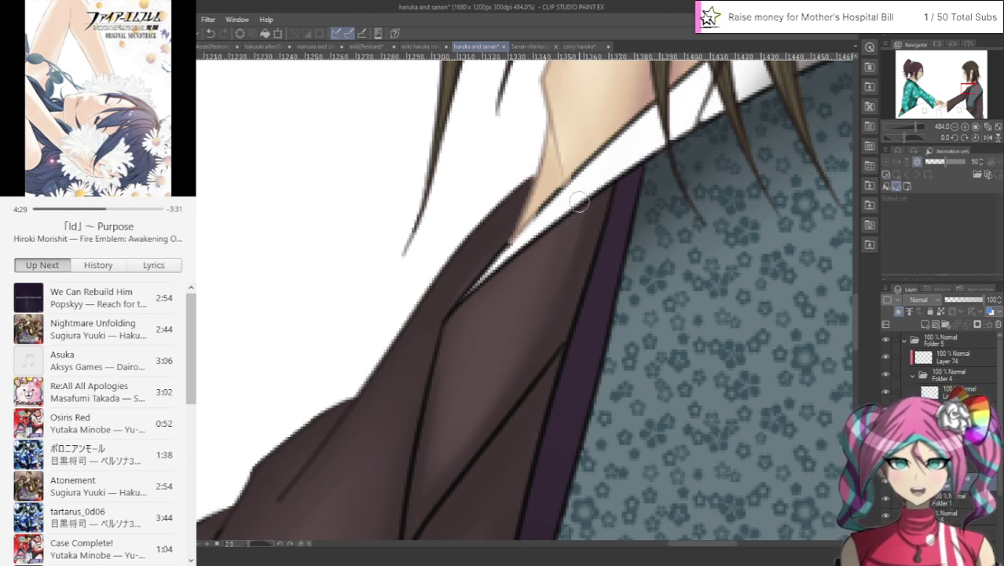
drag(580, 202, 504, 263)
drag(558, 219, 468, 306)
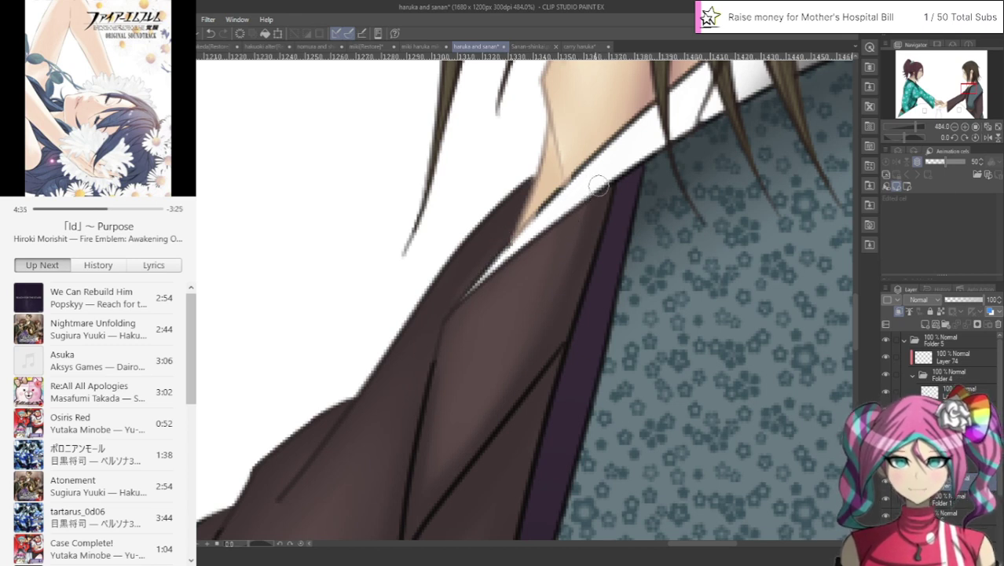
mouse_move(559, 313)
mouse_down()
mouse_move(531, 381)
mouse_move(549, 348)
mouse_move(465, 475)
mouse_move(415, 526)
mouse_move(444, 483)
mouse_move(447, 346)
mouse_up()
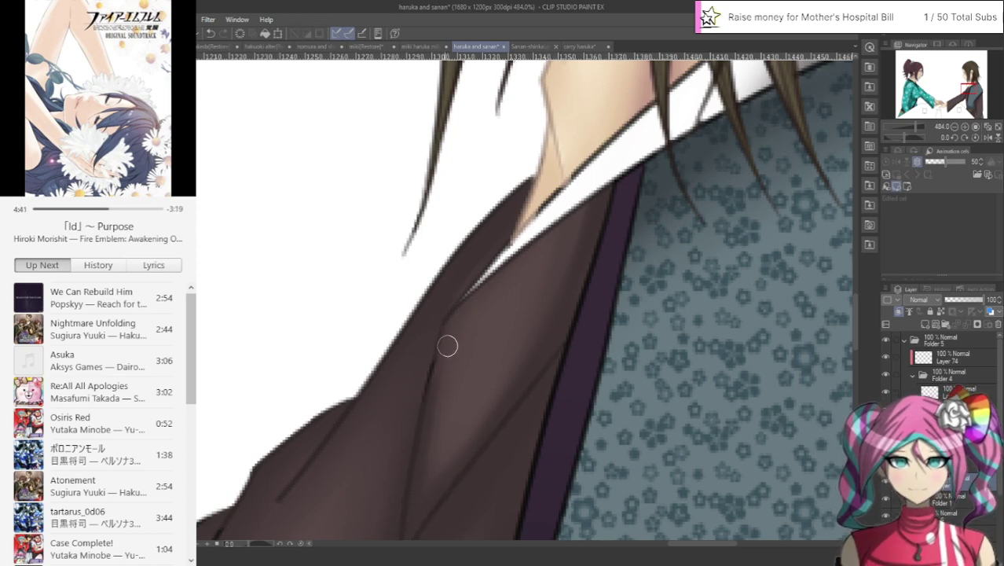
Step: Recolor the brown sleeve's upper edge down to the wrist and its cuff line dark brown
drag(972, 57, 963, 78)
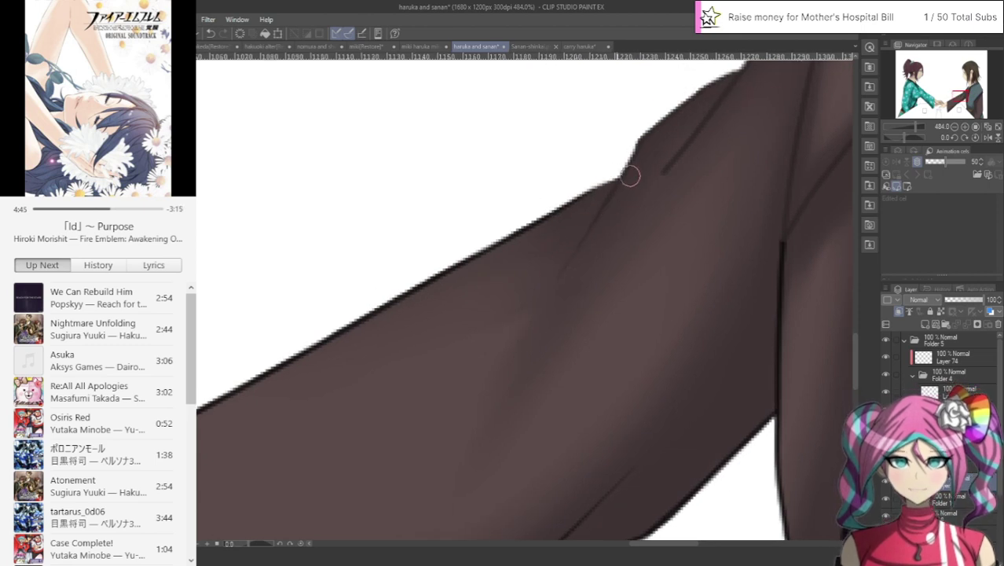
drag(630, 173, 331, 336)
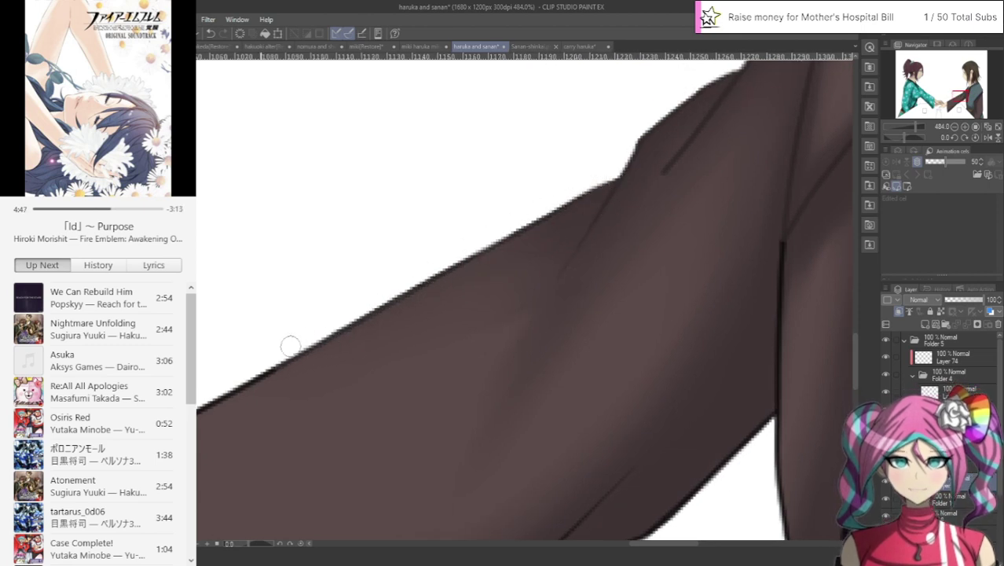
drag(638, 542, 594, 543)
drag(950, 97, 948, 103)
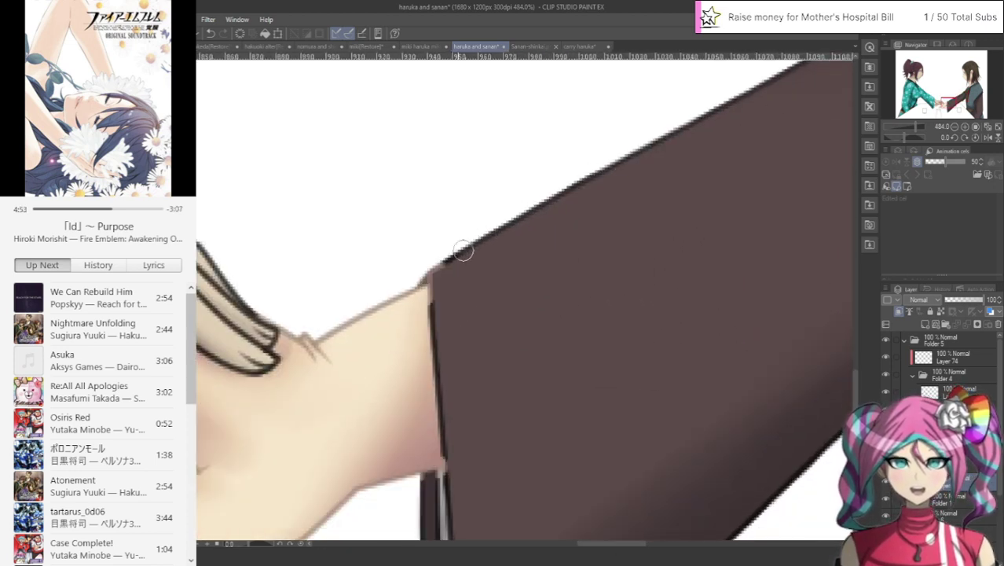
mouse_move(461, 251)
mouse_down()
mouse_move(403, 273)
mouse_move(433, 247)
mouse_move(438, 373)
mouse_move(433, 344)
mouse_move(453, 491)
mouse_up()
drag(446, 417, 458, 529)
drag(447, 471, 450, 516)
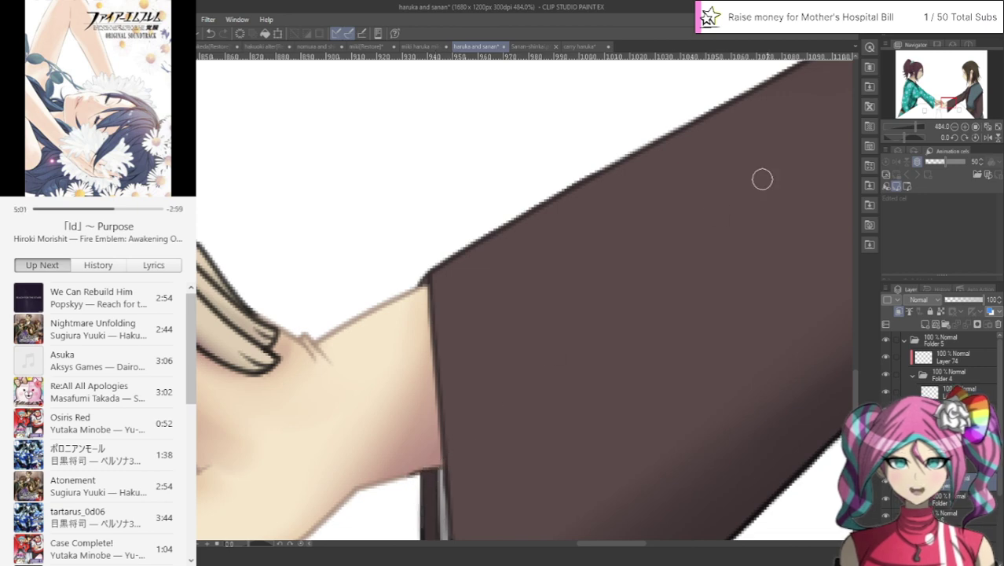
Step: Recolor the outlines of the hanging sleeve opening and the adjoining lower sleeve edge dark brown
drag(926, 93, 941, 113)
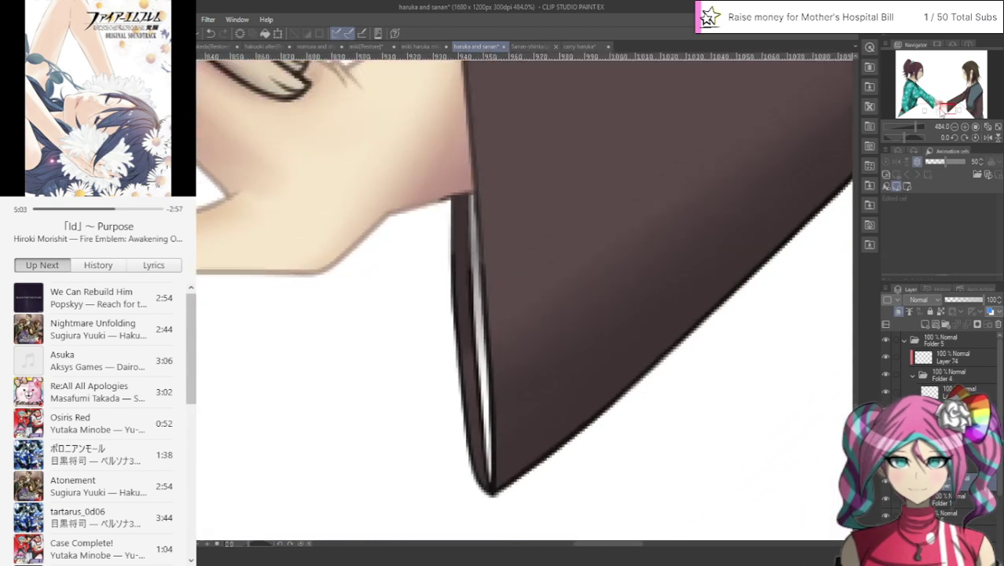
drag(483, 243, 488, 479)
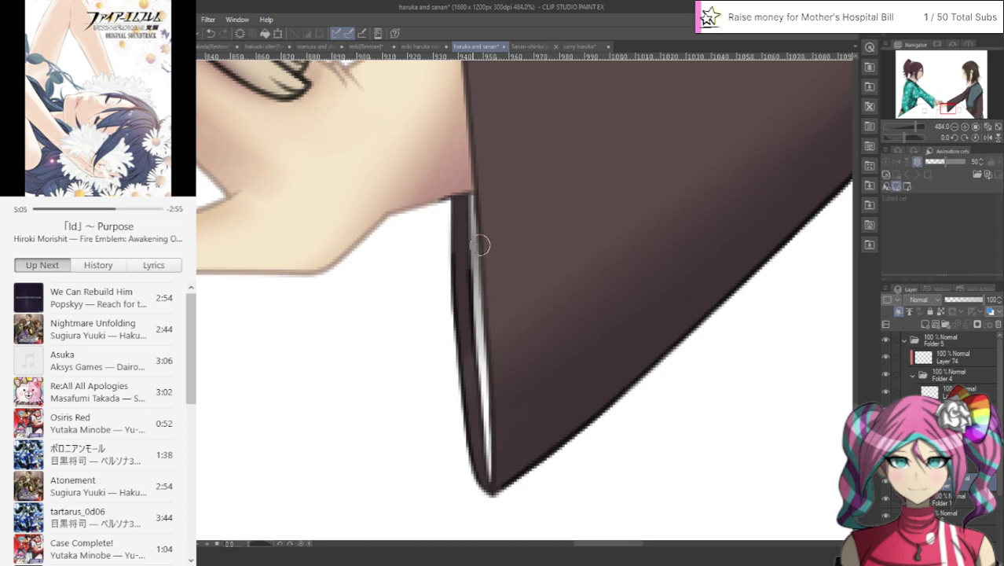
mouse_move(470, 271)
mouse_down()
mouse_move(490, 496)
mouse_move(457, 348)
mouse_move(457, 240)
mouse_up()
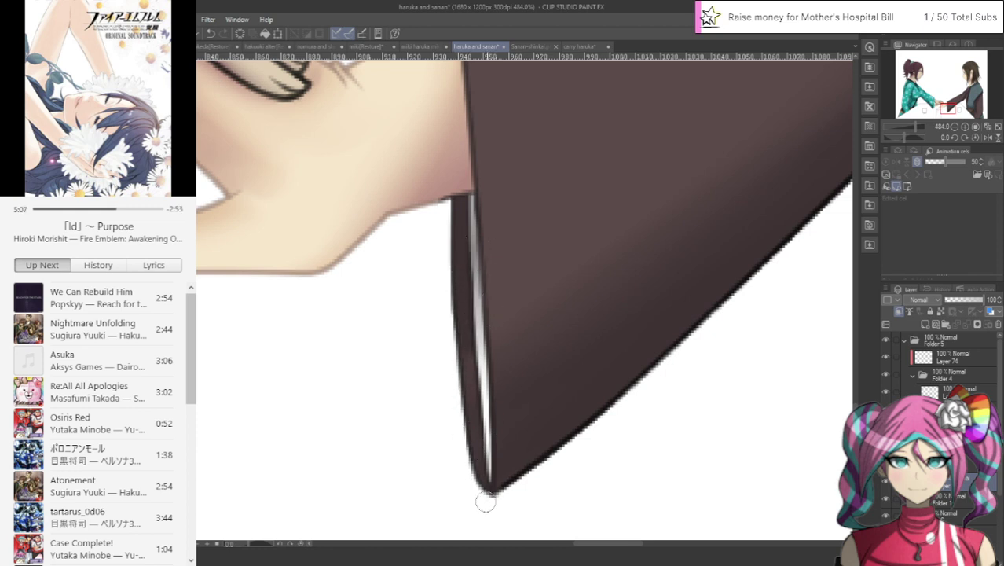
mouse_move(495, 491)
mouse_down()
mouse_move(746, 270)
mouse_move(607, 414)
mouse_move(563, 445)
mouse_move(755, 275)
mouse_move(853, 167)
mouse_up()
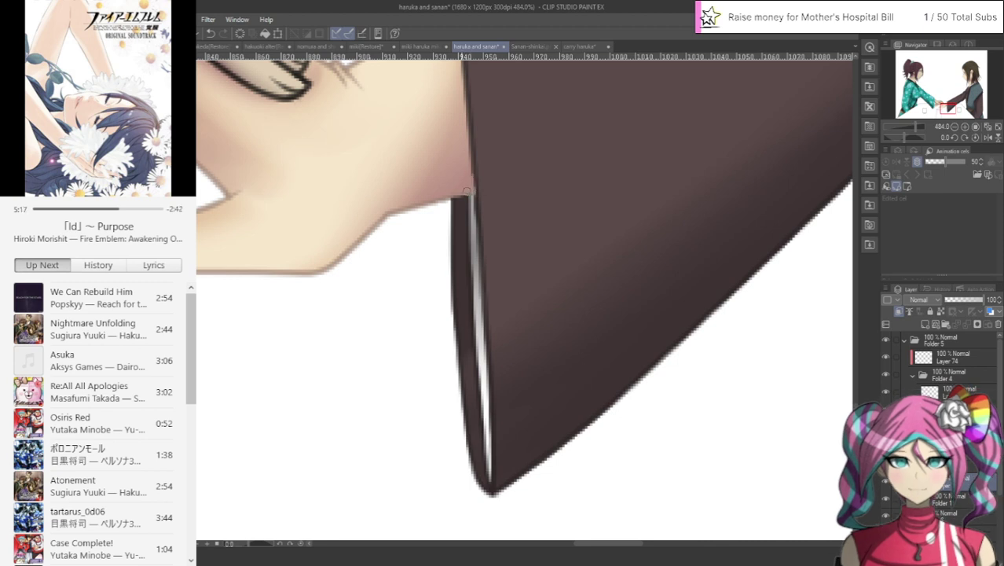
Step: Recolor the brown sleeve's underside outline and the diagonal fold line above the table dark brown
drag(942, 102, 959, 102)
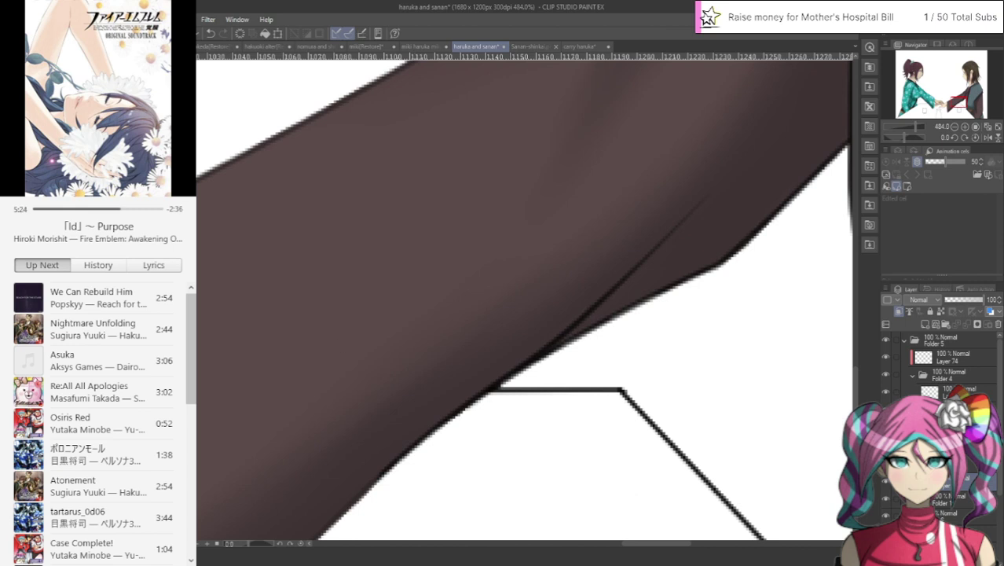
mouse_move(355, 489)
mouse_down()
mouse_move(552, 337)
mouse_move(645, 287)
mouse_up()
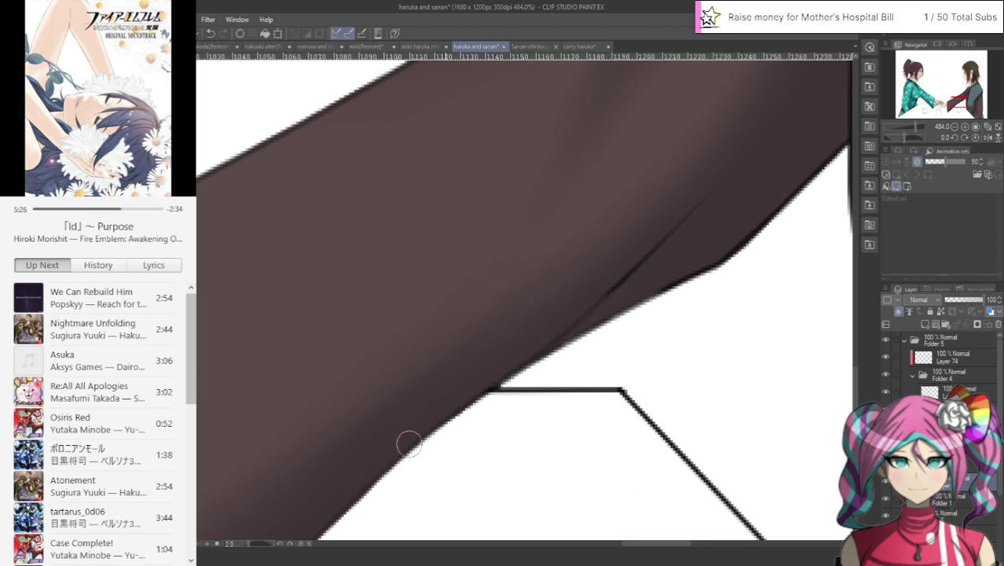
drag(408, 444, 692, 221)
mouse_move(592, 322)
mouse_down()
mouse_move(740, 229)
mouse_move(454, 405)
mouse_move(779, 226)
mouse_up()
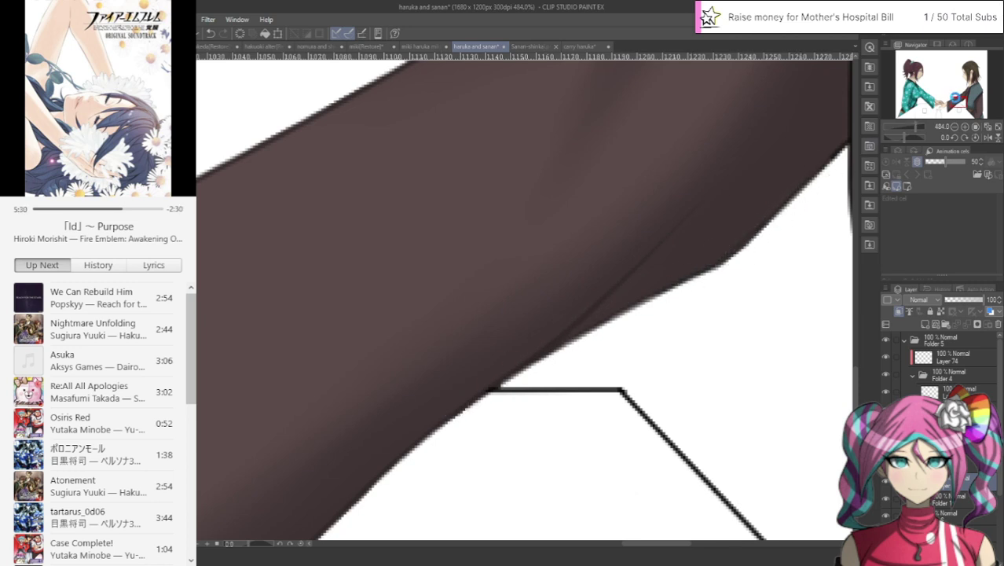
Step: Recolor the armpit line and the front edge of the brown kimono below the sleeve dark brown
drag(963, 94, 968, 90)
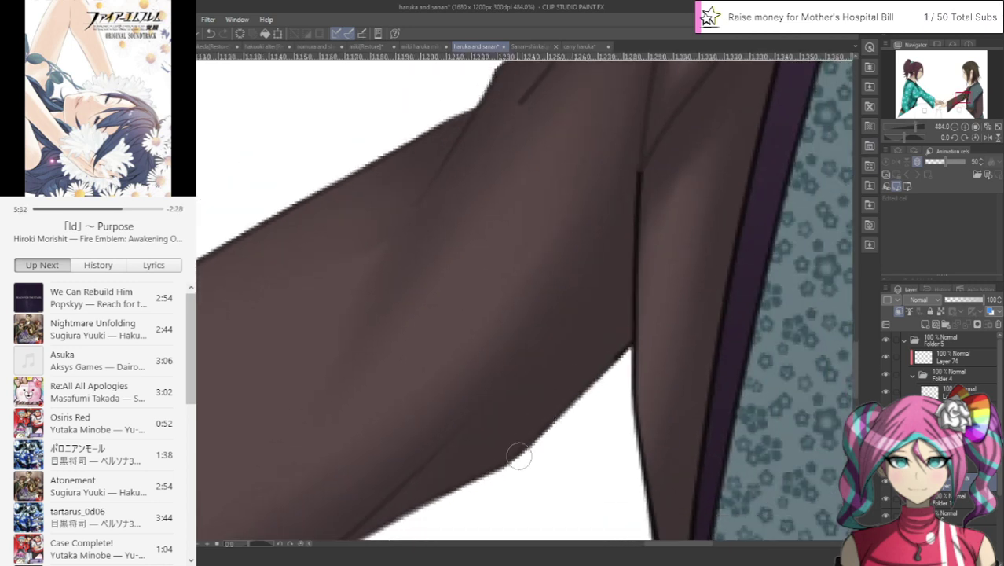
mouse_move(630, 352)
mouse_down()
mouse_move(639, 151)
mouse_move(631, 391)
mouse_move(641, 352)
mouse_move(646, 379)
mouse_up()
drag(958, 98, 960, 105)
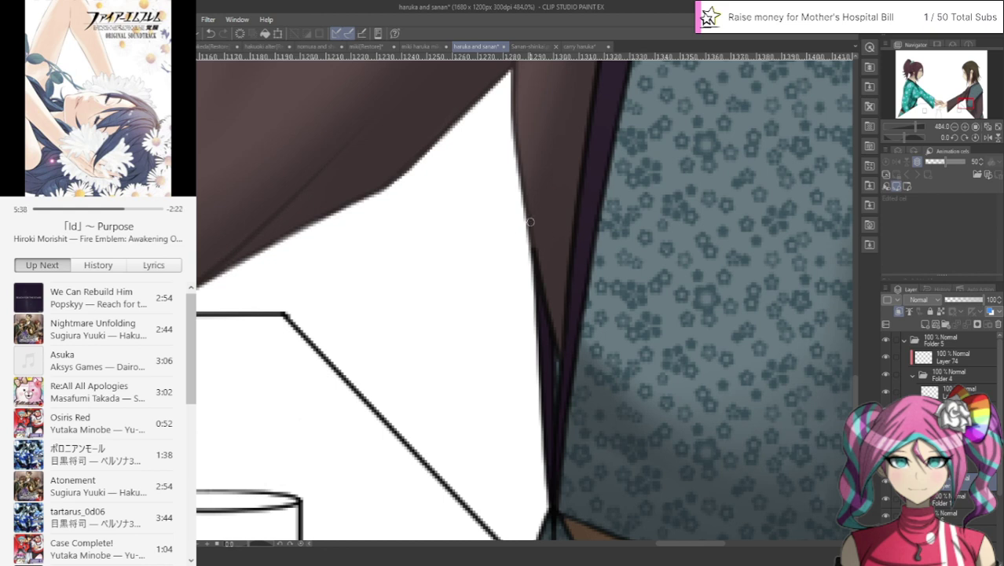
drag(530, 223, 531, 238)
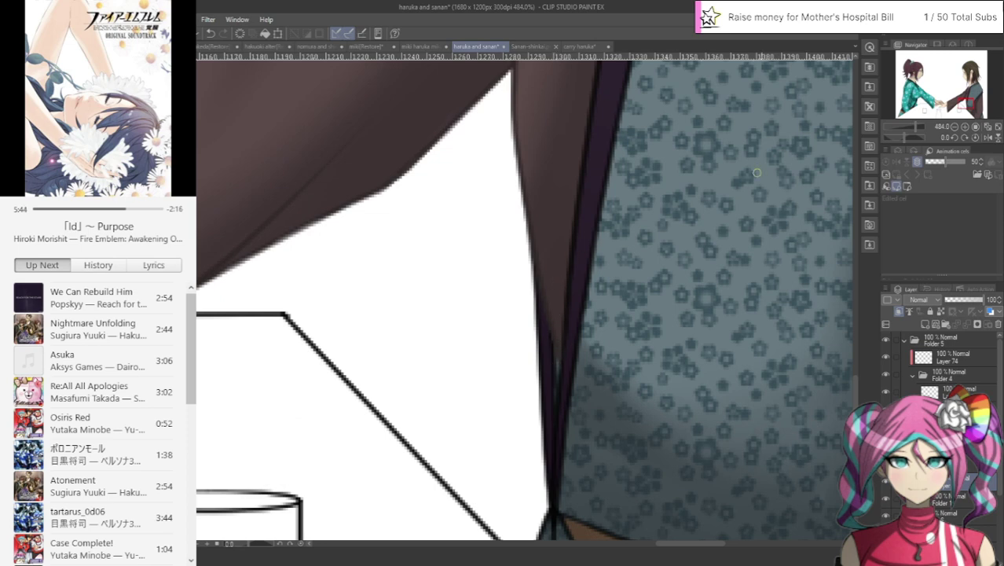
drag(956, 98, 957, 106)
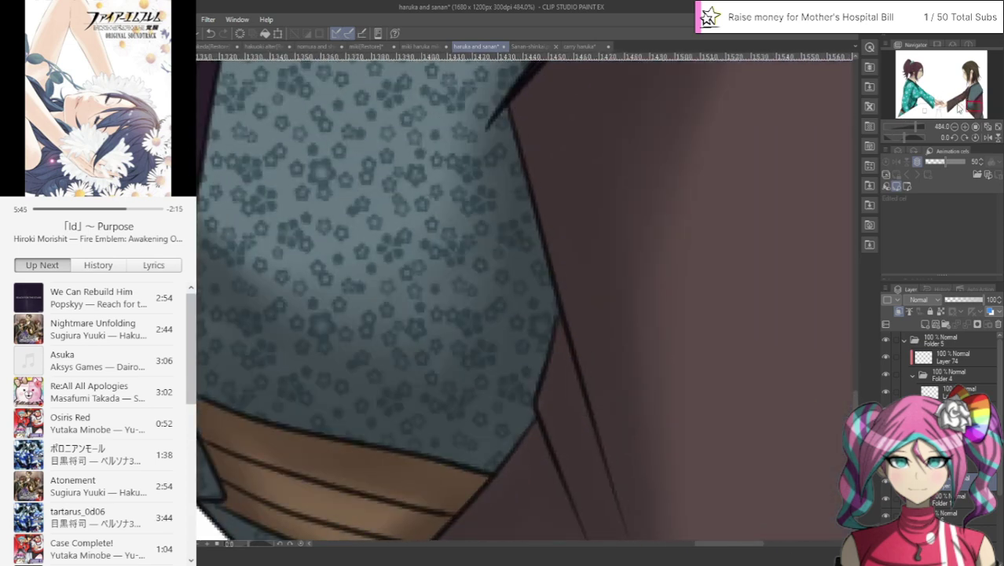
Step: Recolor the two diagonal fold lines, the edge beside the obi and the lower and back edges of the brown kimono dark brown
mouse_move(580, 182)
mouse_down()
mouse_move(532, 179)
mouse_move(546, 152)
mouse_move(538, 128)
mouse_move(566, 369)
mouse_move(620, 510)
mouse_up()
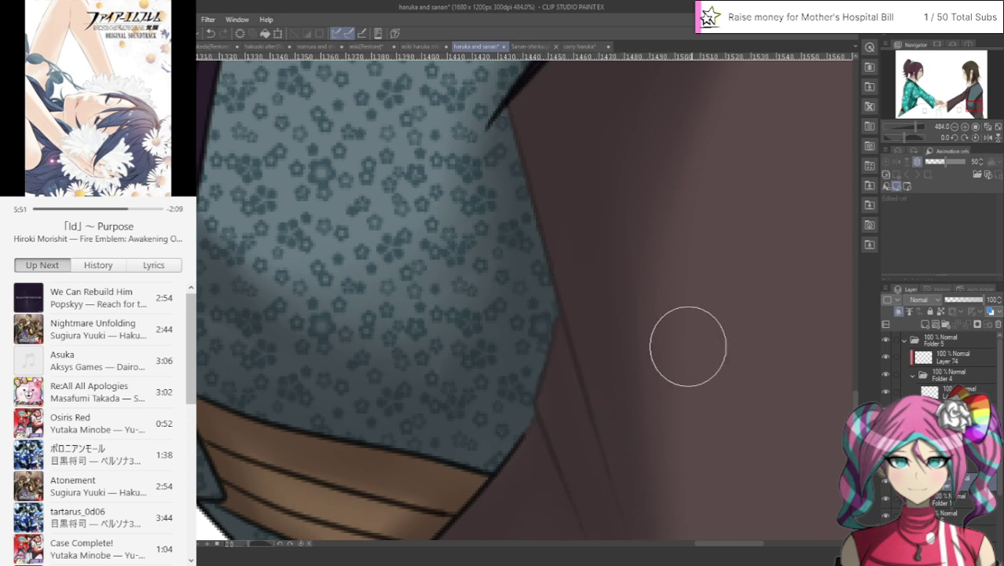
click(962, 115)
drag(962, 114, 971, 109)
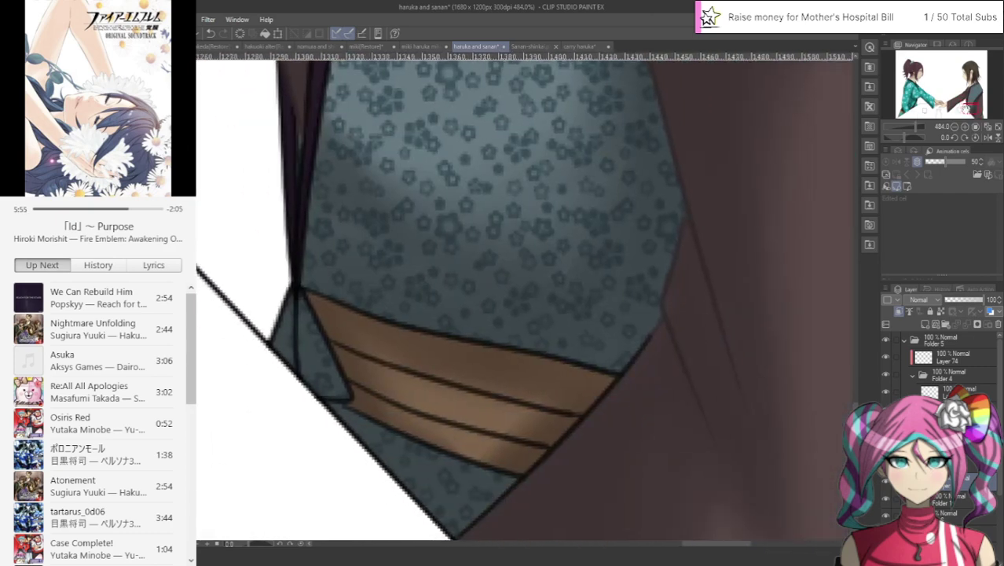
mouse_move(673, 331)
mouse_down()
mouse_move(632, 409)
mouse_move(565, 473)
mouse_move(459, 523)
mouse_up()
drag(957, 113, 974, 115)
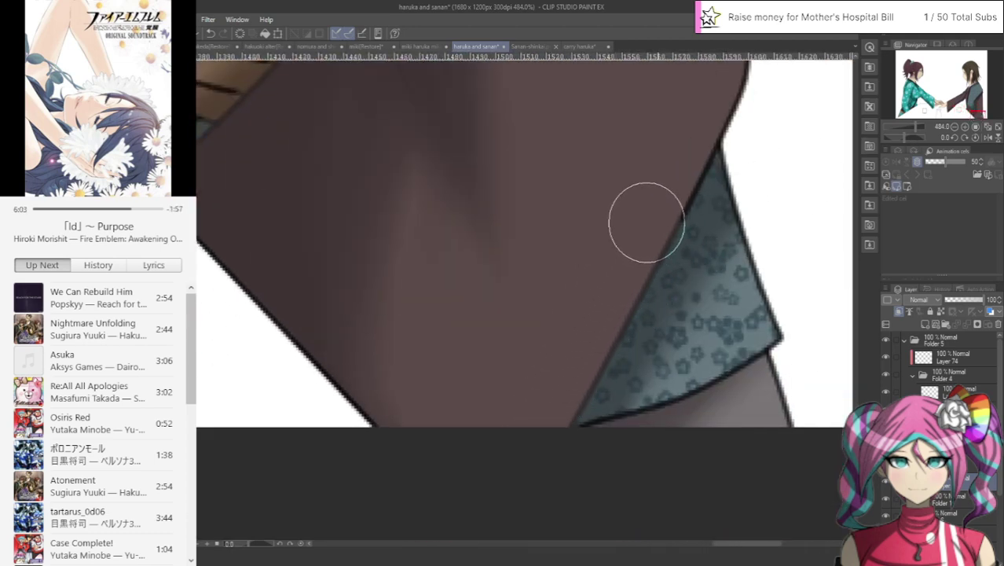
mouse_move(956, 91)
mouse_down()
mouse_move(981, 113)
mouse_move(967, 90)
mouse_move(983, 95)
mouse_up()
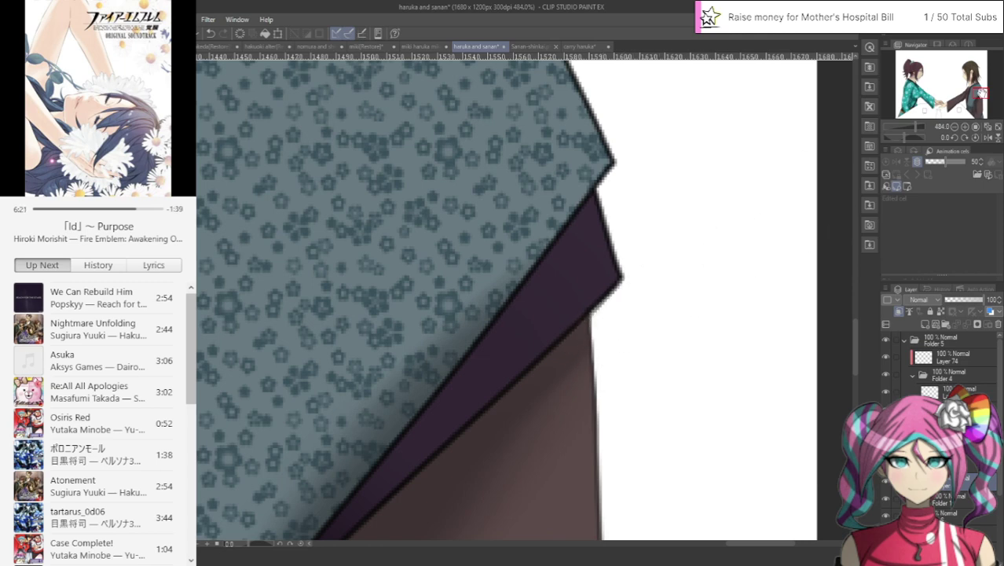
Step: Recolor the black outlines of the white inner collar at the man's neck a soft gray
drag(981, 93, 972, 79)
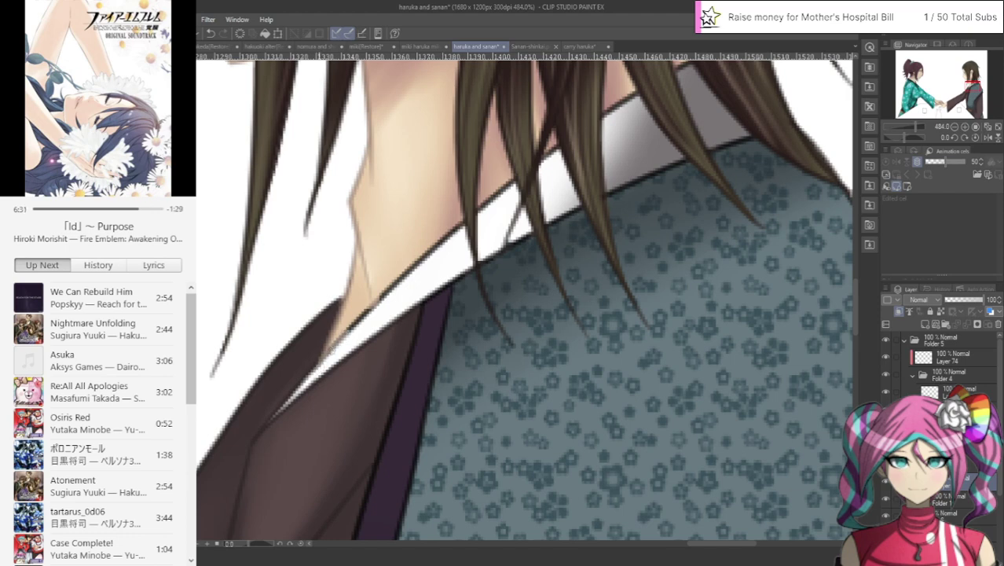
drag(362, 317, 424, 256)
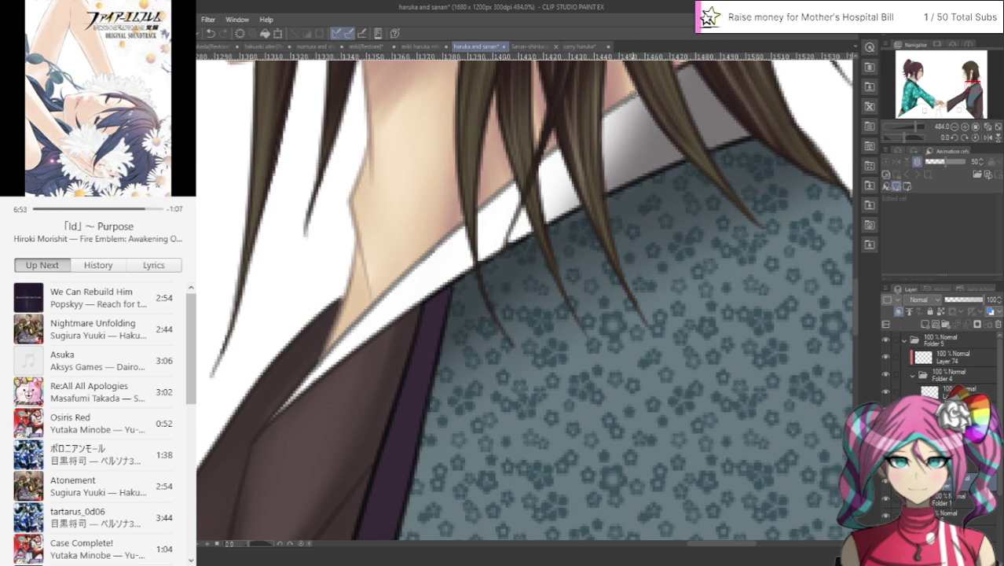
scroll(832, 100, up, 2)
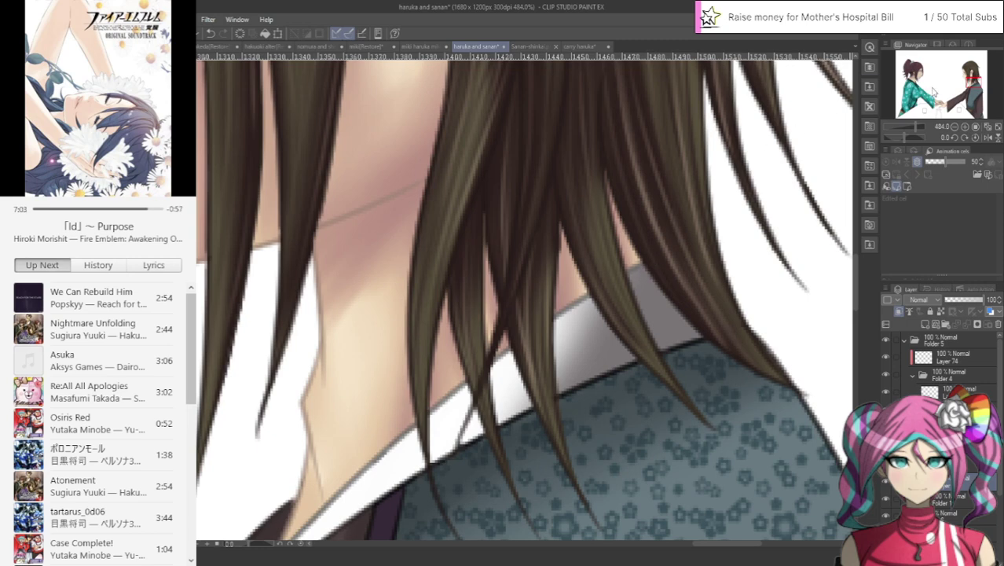
drag(967, 91, 968, 87)
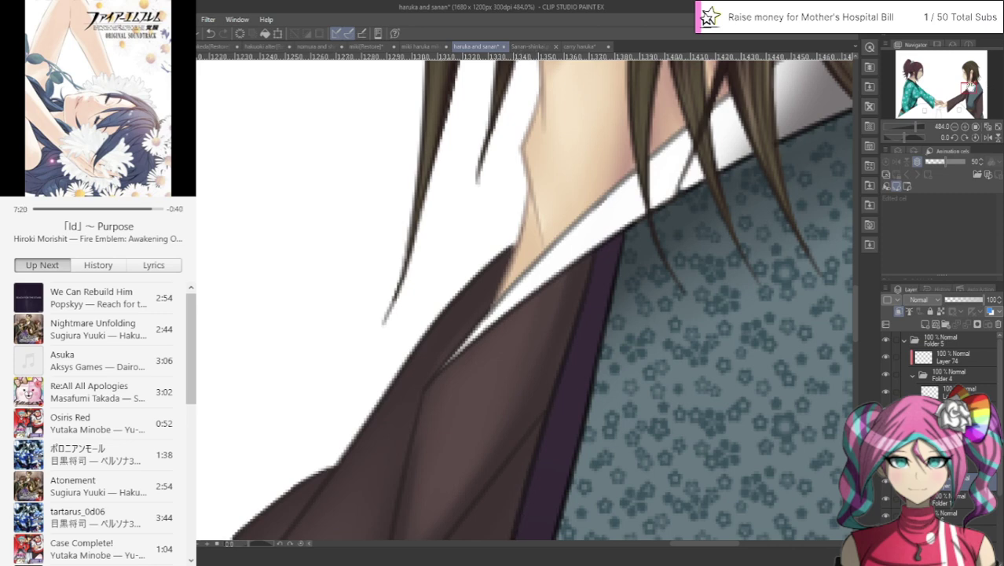
Step: Recolor both edges of the front purple trim, from the waist point up to the collar, dark purple
drag(970, 84, 960, 95)
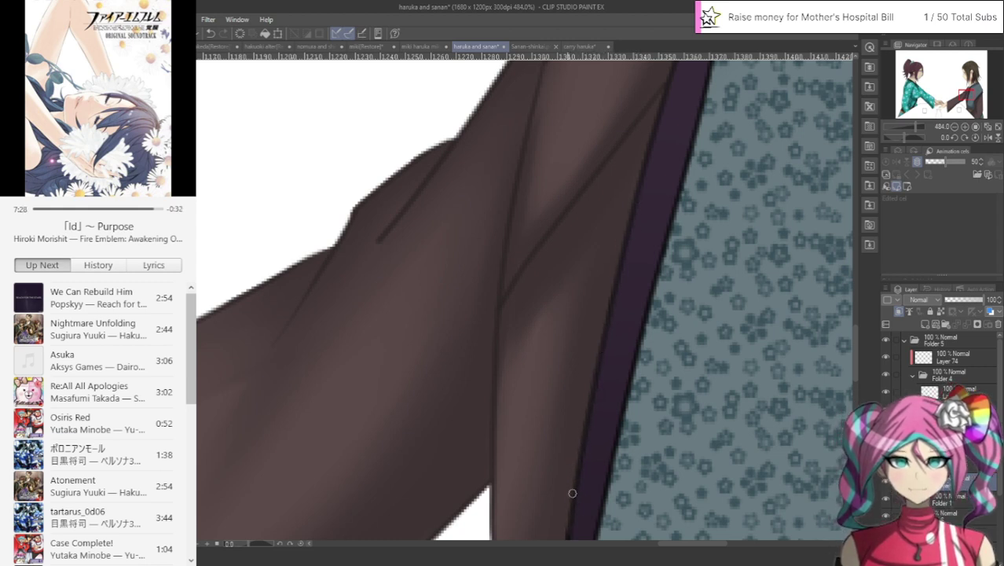
drag(959, 107, 956, 111)
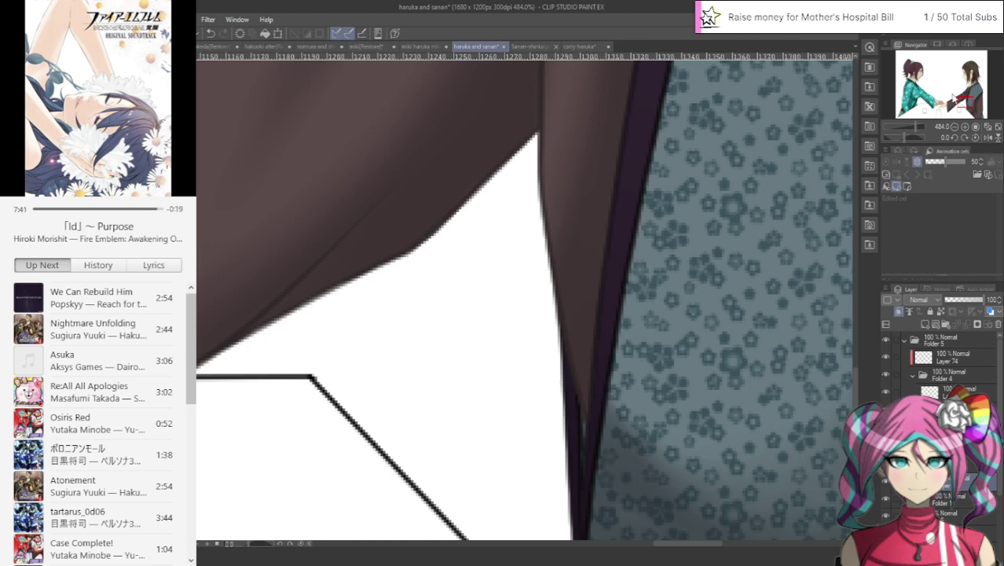
drag(956, 99, 959, 106)
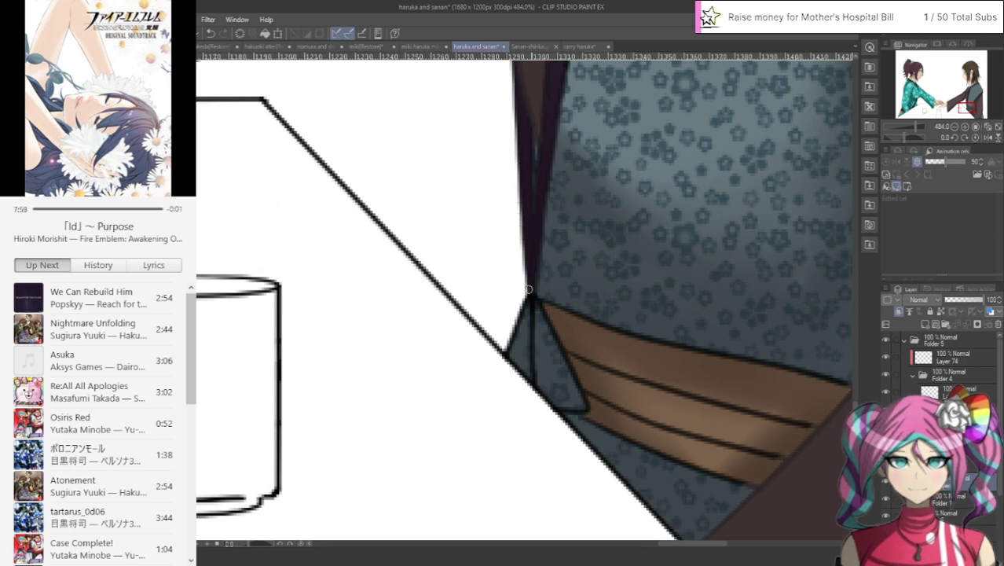
drag(959, 103, 959, 100)
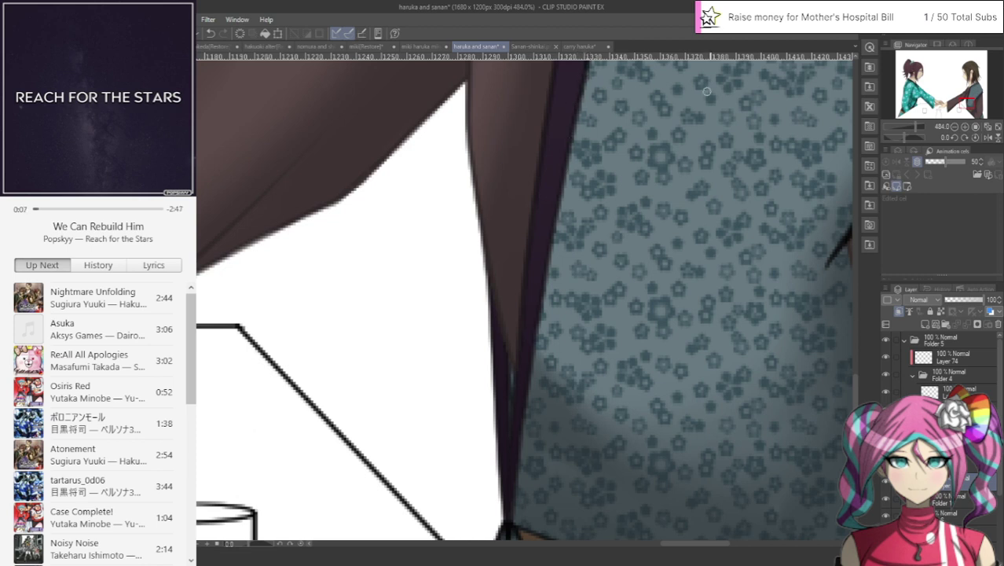
drag(960, 105, 959, 102)
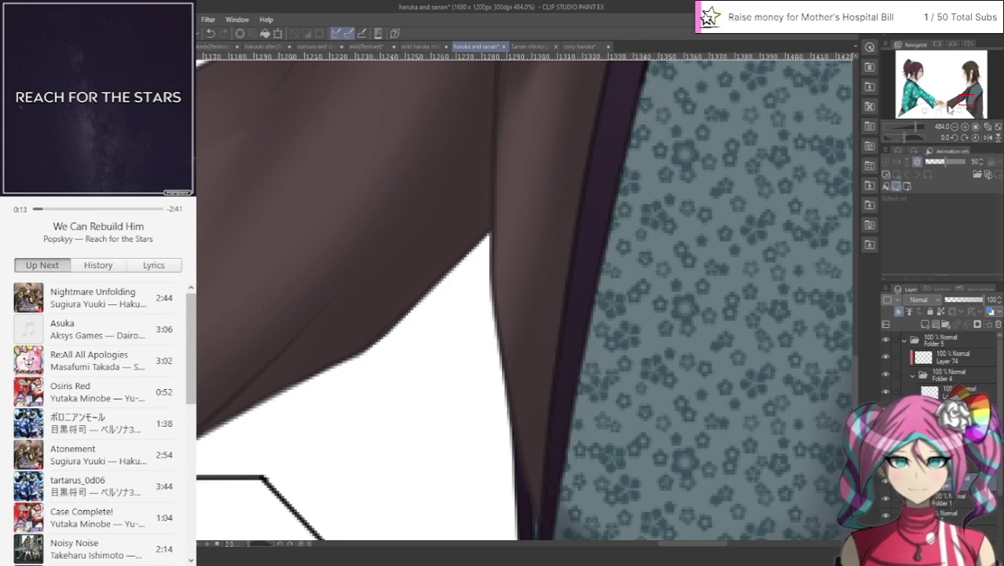
drag(961, 98, 964, 93)
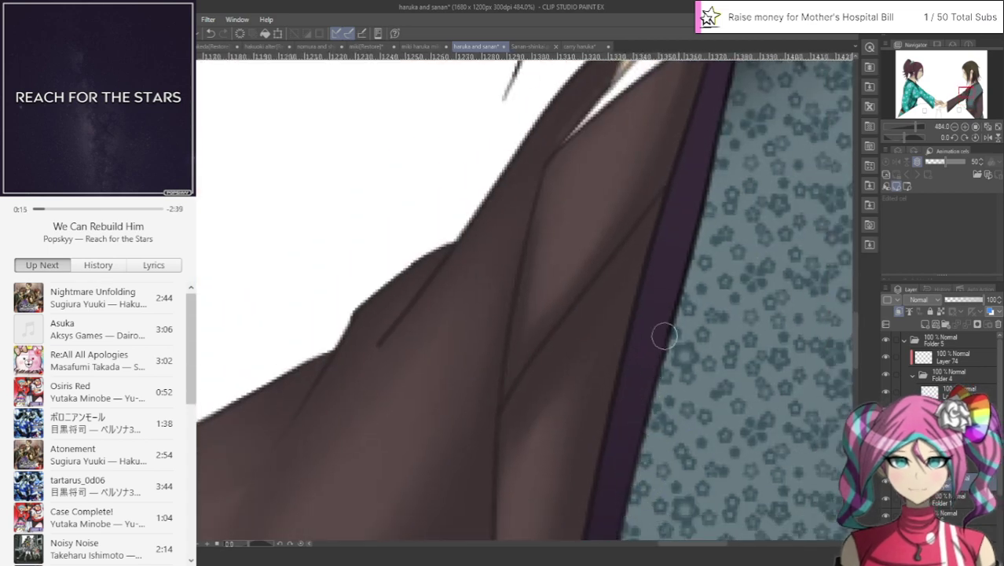
drag(962, 89, 962, 88)
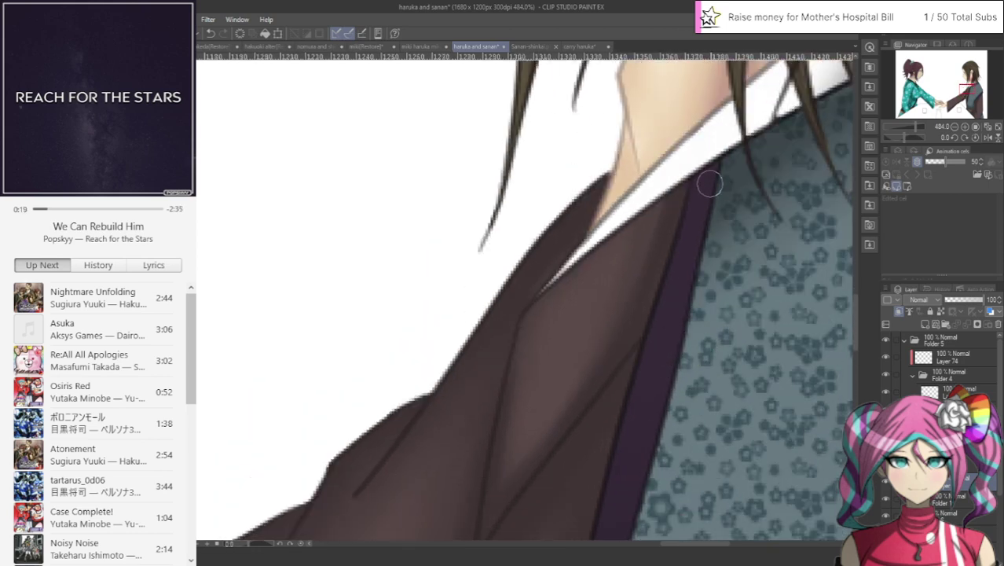
Step: Soften the black outlines of the purple trim at the armhole and back of the blue floral vest to a darker trim tone
drag(935, 82, 980, 91)
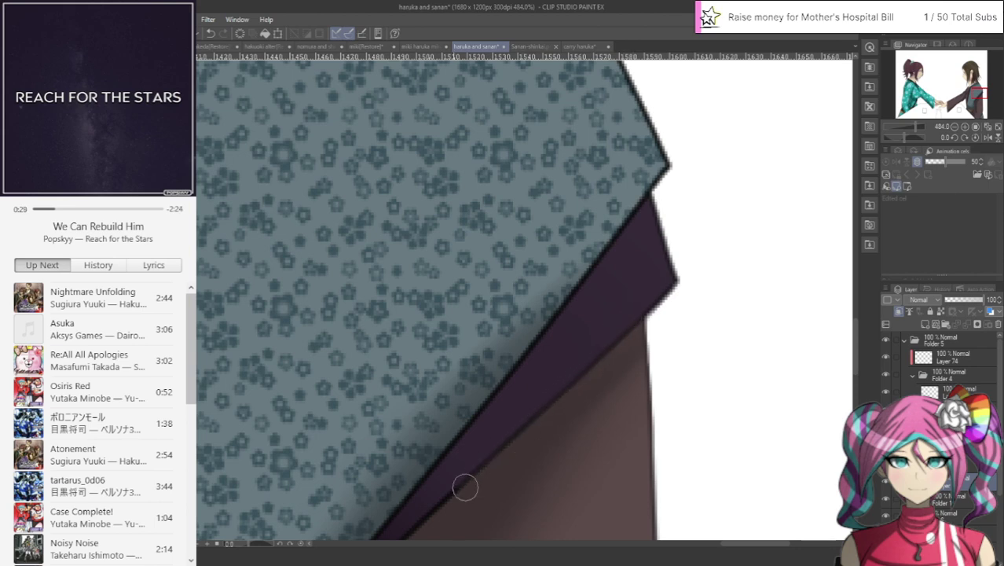
drag(978, 93, 974, 101)
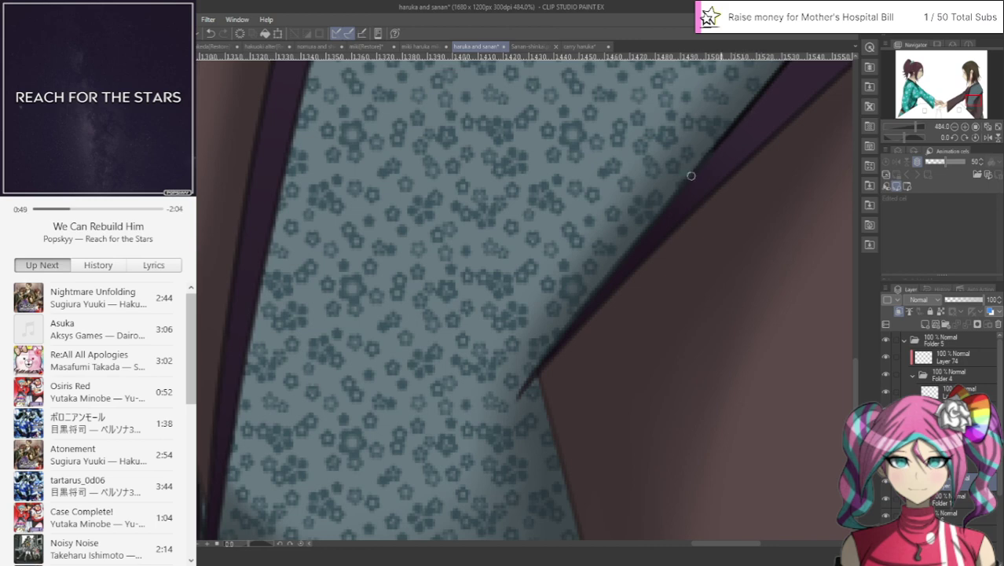
drag(691, 176, 780, 73)
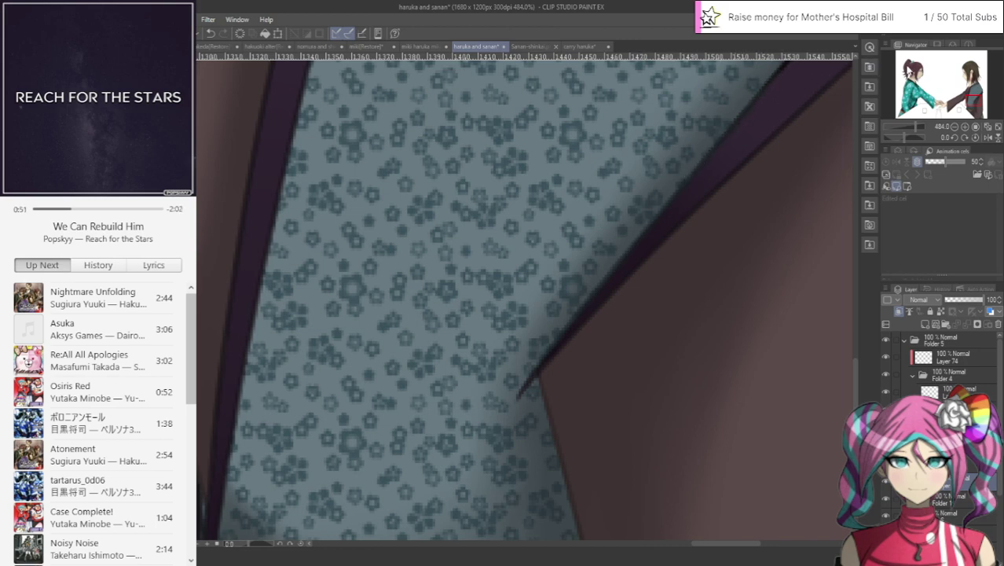
Step: Recolor the blue floral vest's back corner, shoulder edge and neckline below the white collar dark teal
drag(972, 100, 981, 93)
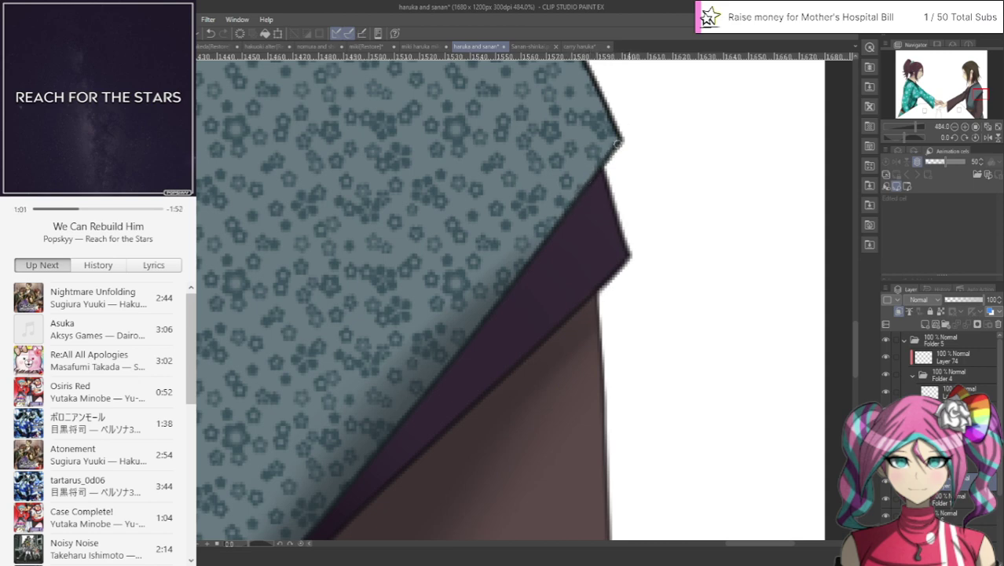
drag(991, 97, 981, 90)
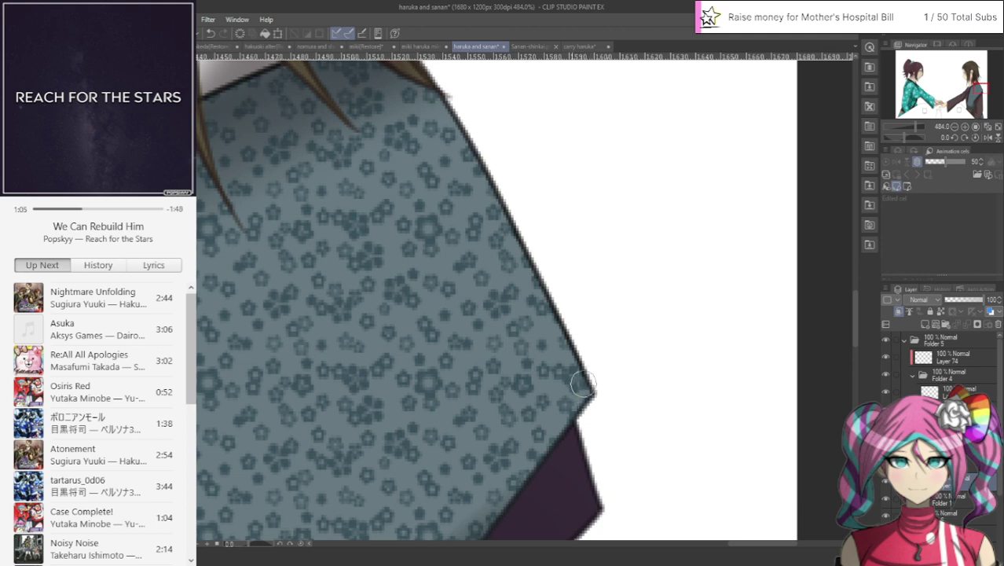
mouse_move(589, 388)
mouse_down()
mouse_move(548, 277)
mouse_move(474, 152)
mouse_up()
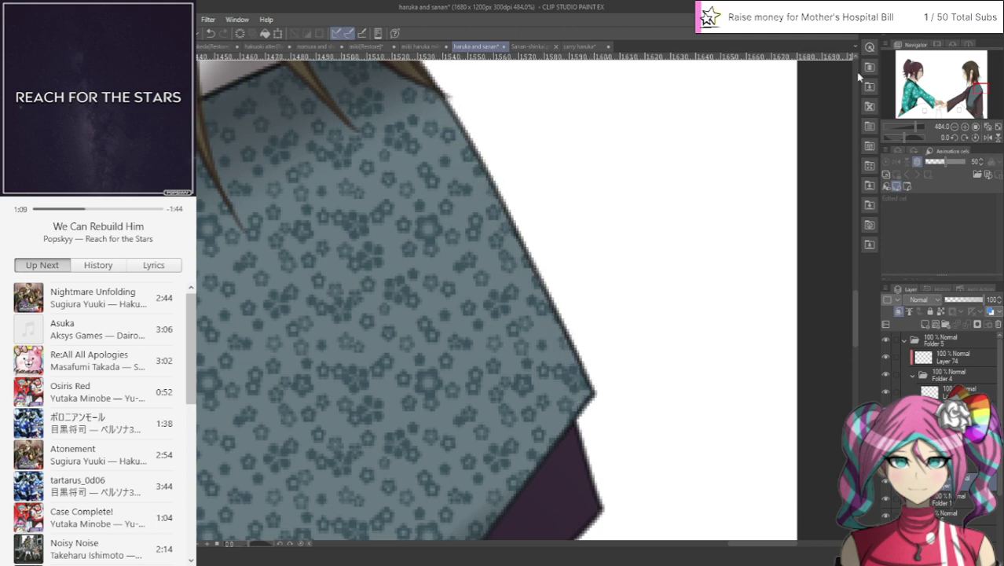
drag(976, 92, 973, 81)
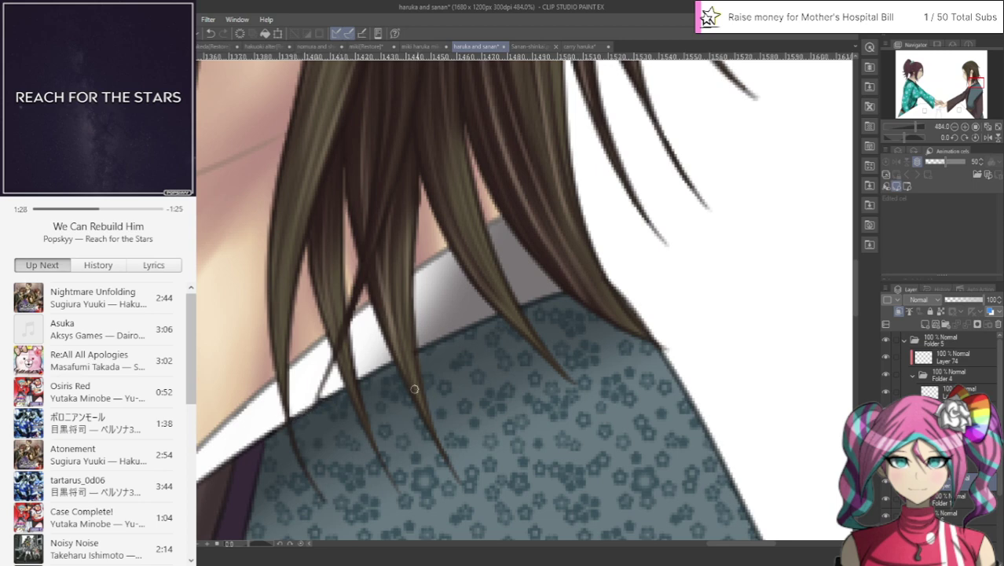
drag(957, 88, 949, 88)
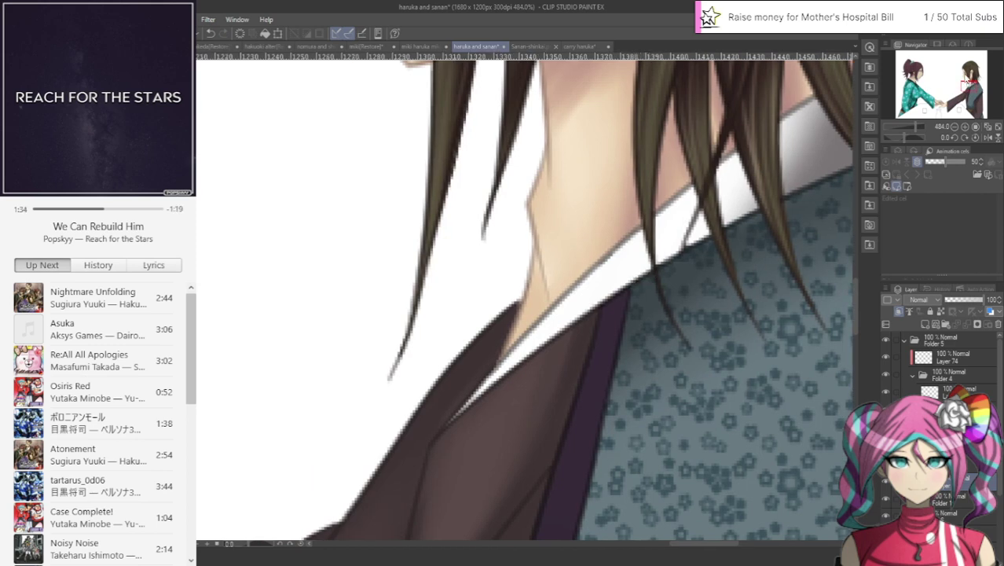
Step: Recolor the blue fabric's outlines at the waist and rear hem dark teal, and the gray garment's edge below it gray
mouse_move(964, 85)
mouse_down()
mouse_move(955, 88)
mouse_move(965, 107)
mouse_up()
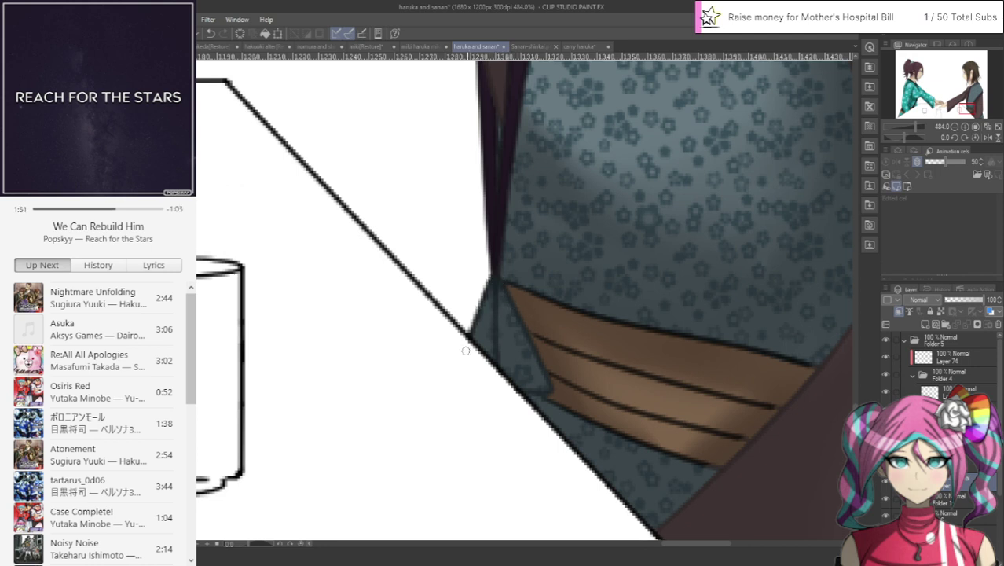
drag(961, 102, 977, 115)
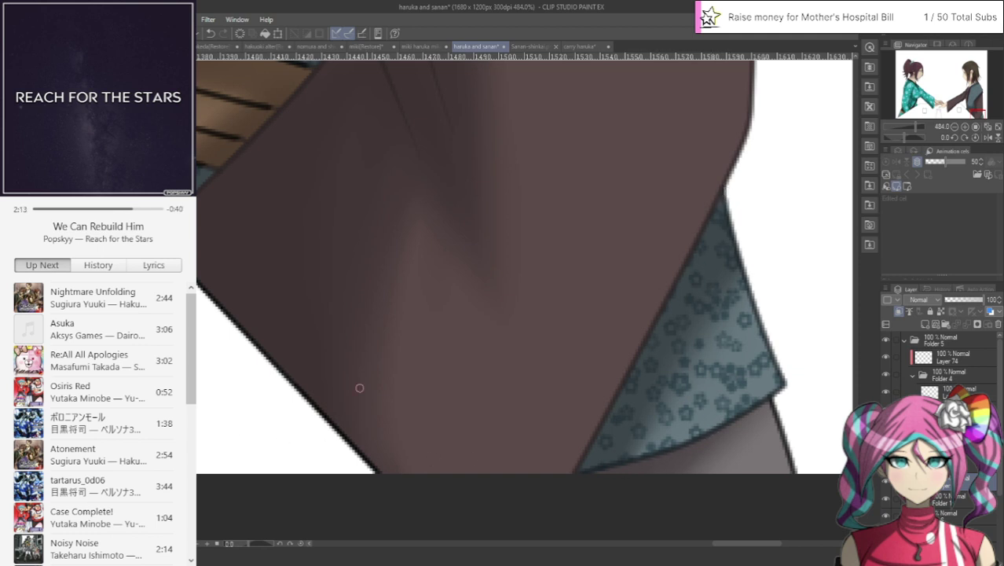
drag(780, 425, 796, 480)
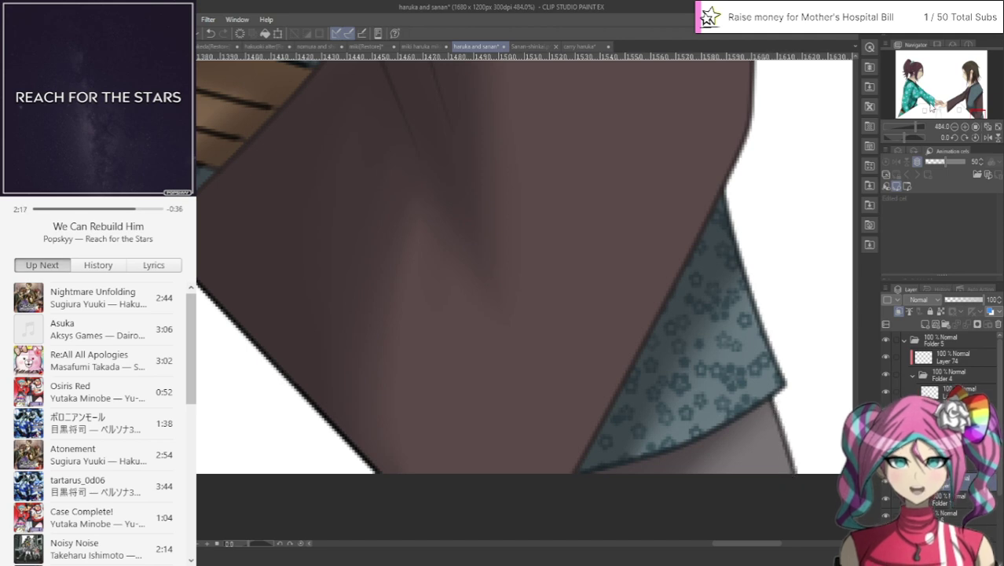
Step: Recolor the obi's upper and lower edges and its inner fold lines brown
click(965, 104)
drag(965, 103, 964, 111)
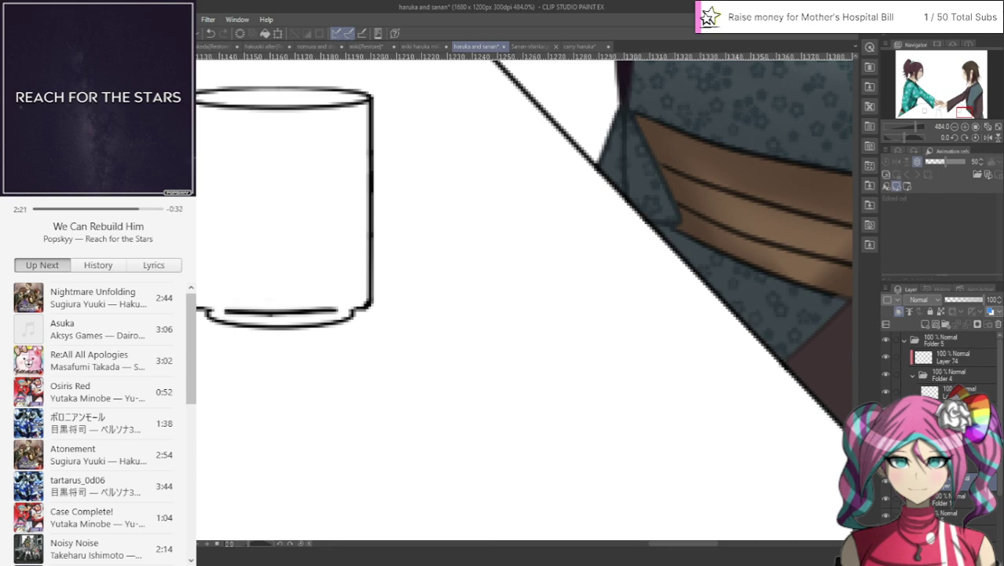
drag(965, 112, 972, 106)
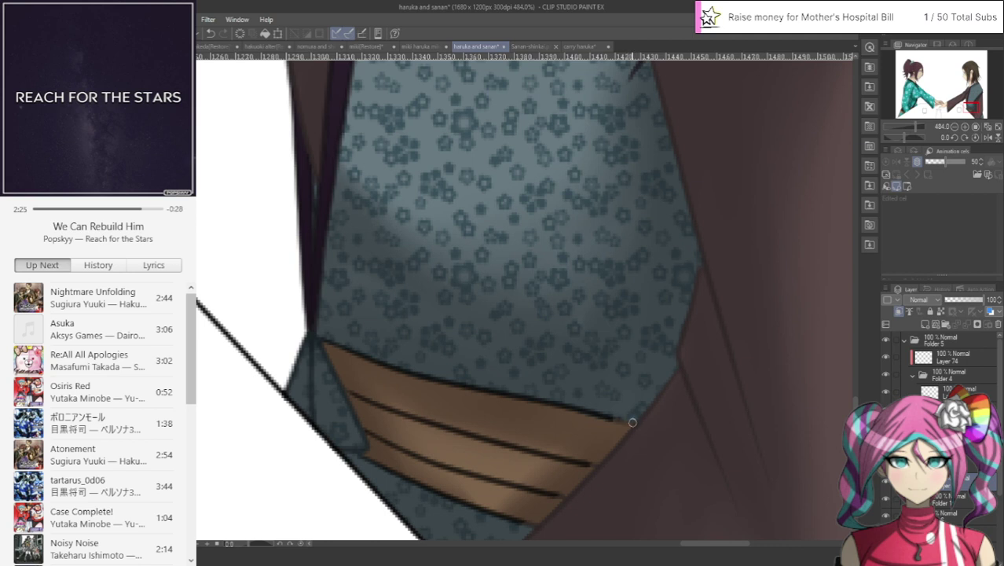
mouse_move(615, 420)
mouse_down()
mouse_move(514, 394)
mouse_move(603, 412)
mouse_move(571, 412)
mouse_up()
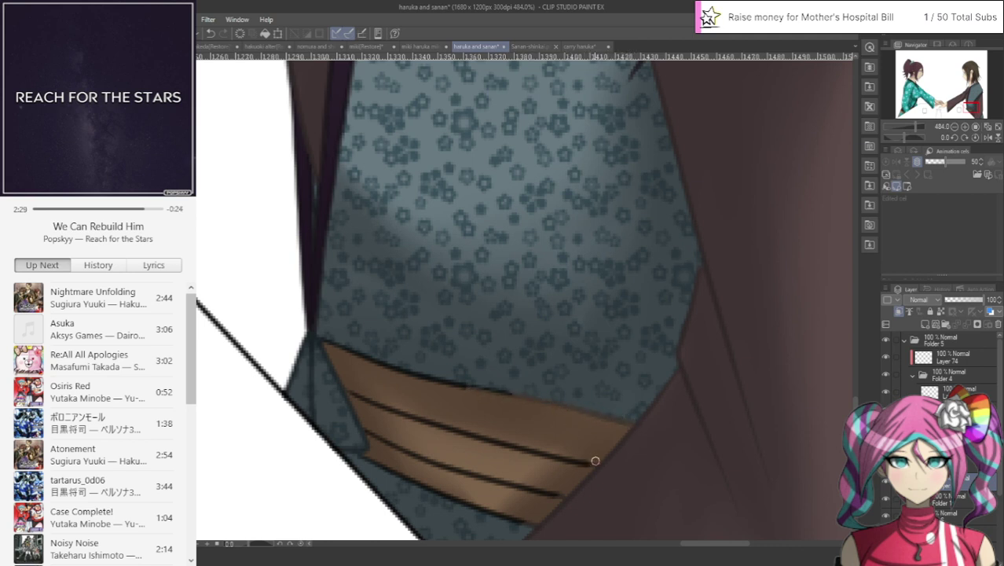
mouse_move(593, 464)
mouse_down()
mouse_move(562, 470)
mouse_move(567, 456)
mouse_move(583, 462)
mouse_move(527, 453)
mouse_up()
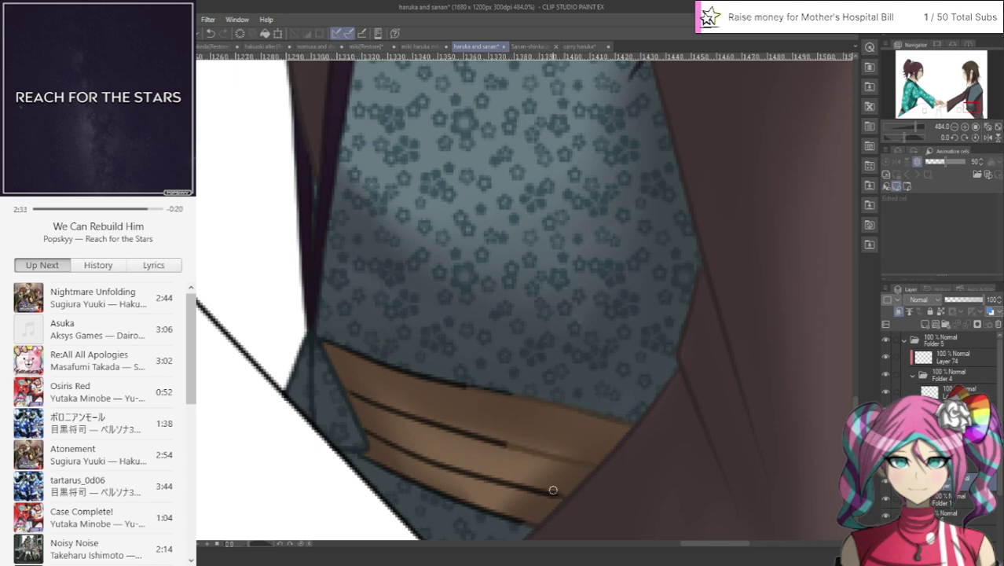
mouse_move(553, 490)
mouse_down()
mouse_move(484, 480)
mouse_move(507, 489)
mouse_move(468, 466)
mouse_move(495, 476)
mouse_move(465, 475)
mouse_up()
drag(526, 517, 521, 522)
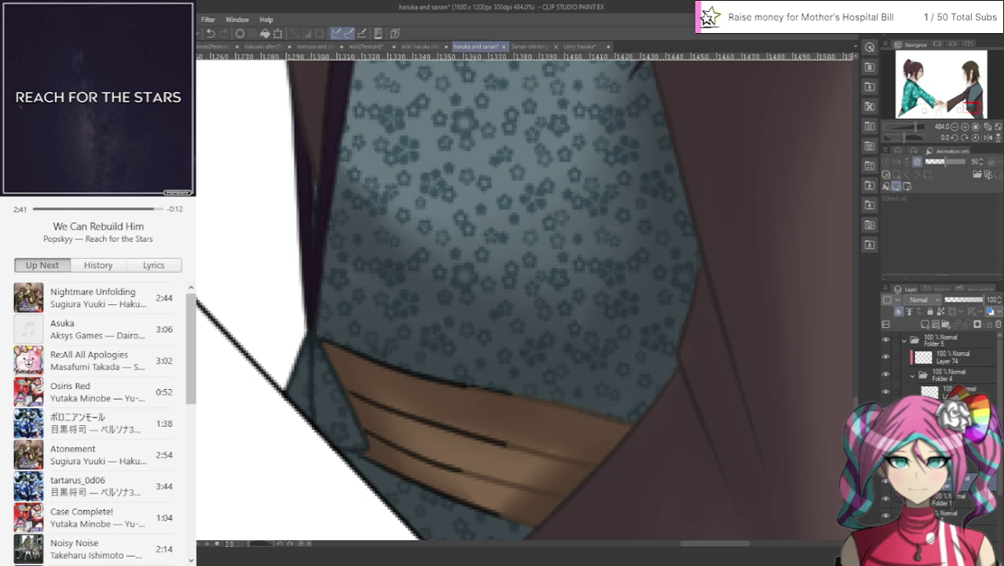
mouse_move(506, 504)
mouse_down()
mouse_move(398, 467)
mouse_move(403, 458)
mouse_move(475, 468)
mouse_move(408, 436)
mouse_move(379, 404)
mouse_move(512, 443)
mouse_move(520, 421)
mouse_move(484, 380)
mouse_move(374, 359)
mouse_move(331, 335)
mouse_up()
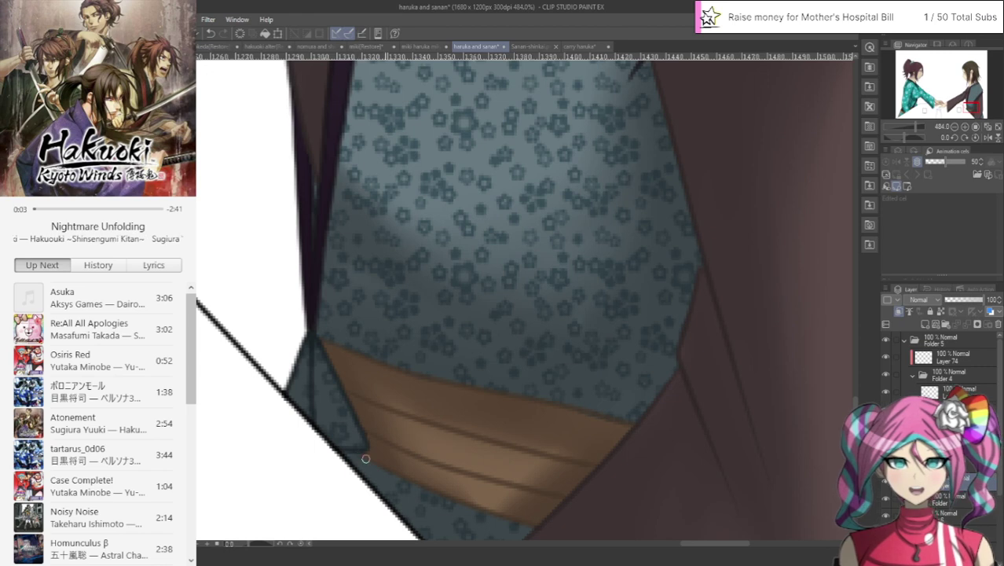
Step: Review the whole picture and examine the ponytailed woman's head and teal kimono up close
scroll(401, 491, down, 10)
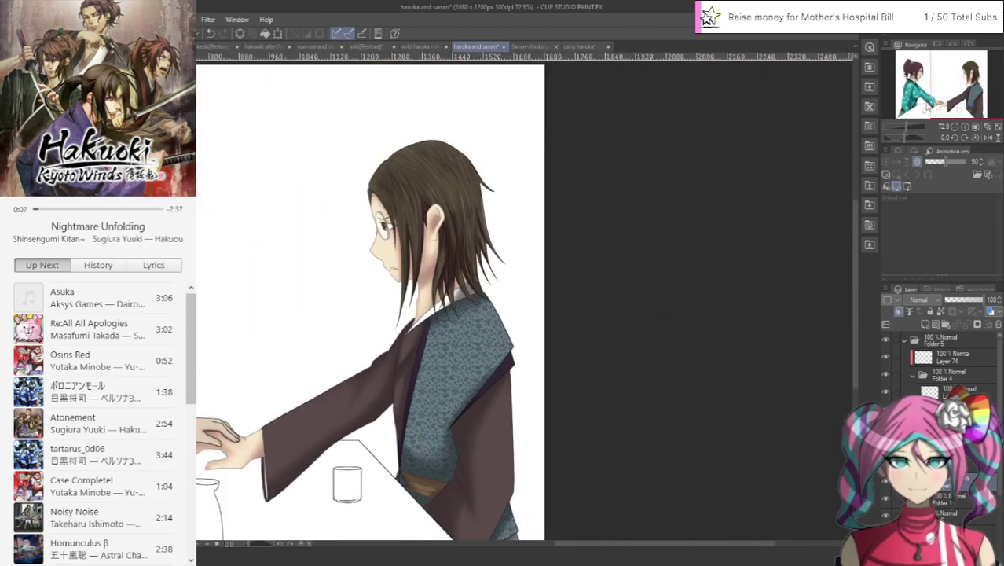
drag(944, 86, 902, 94)
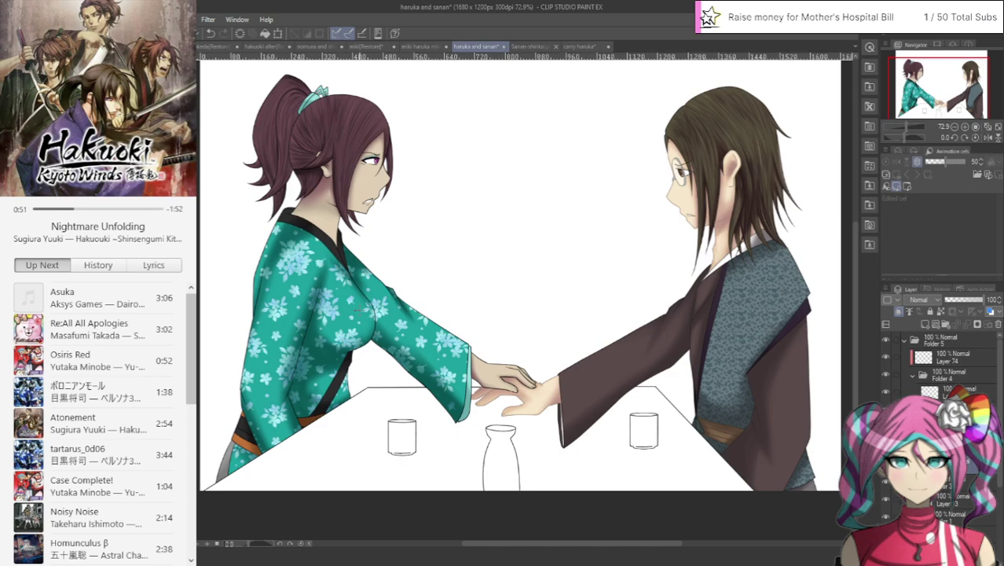
scroll(284, 133, up, 7)
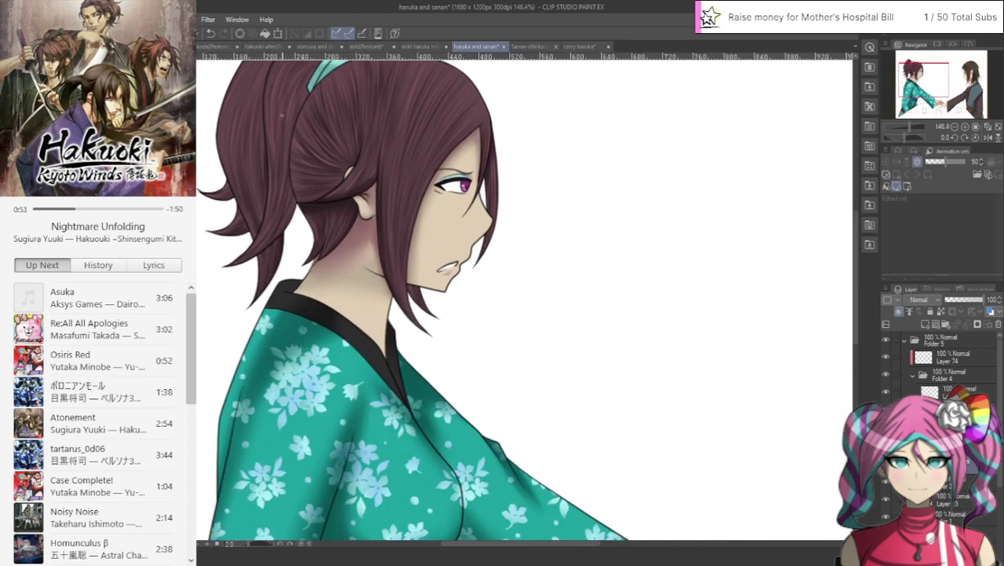
Step: Recolor the black strand line inside the woman's ponytail dark plum to match her hair
drag(920, 73, 910, 67)
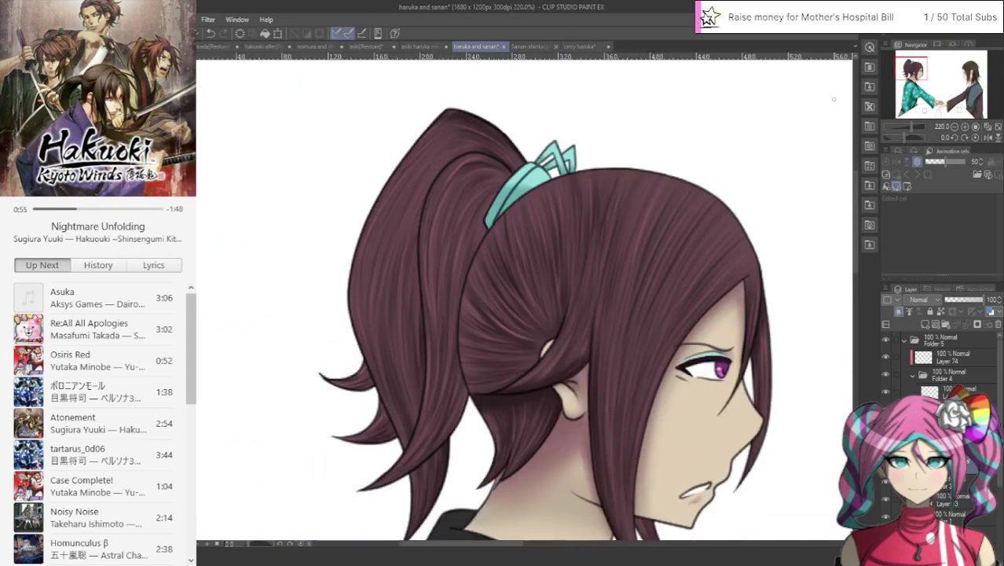
scroll(610, 149, up, 4)
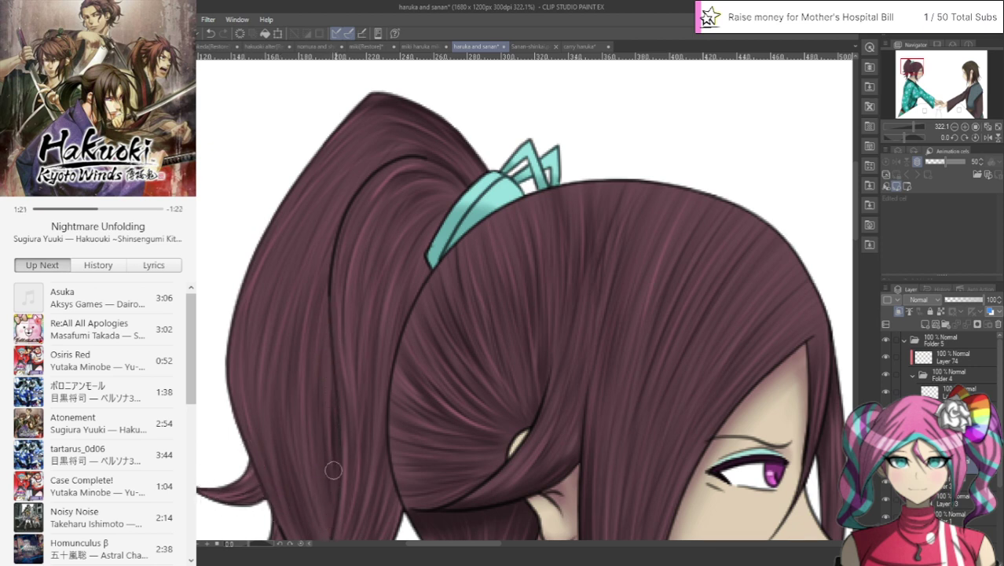
mouse_move(348, 226)
mouse_down()
mouse_move(360, 191)
mouse_move(403, 157)
mouse_up()
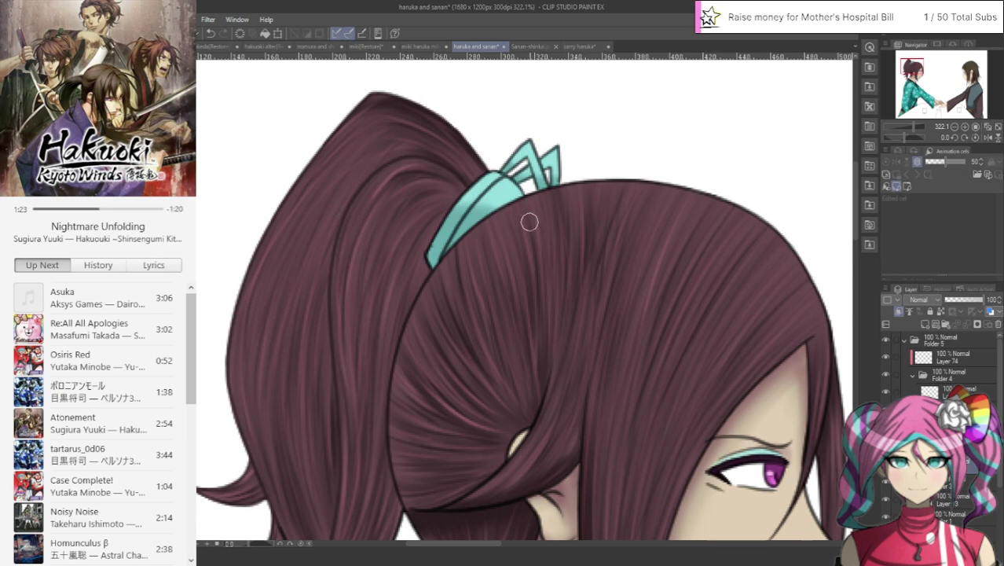
Step: Recolor the hair lines above the ear and along the edge of the long side lock dark plum
drag(913, 69, 907, 74)
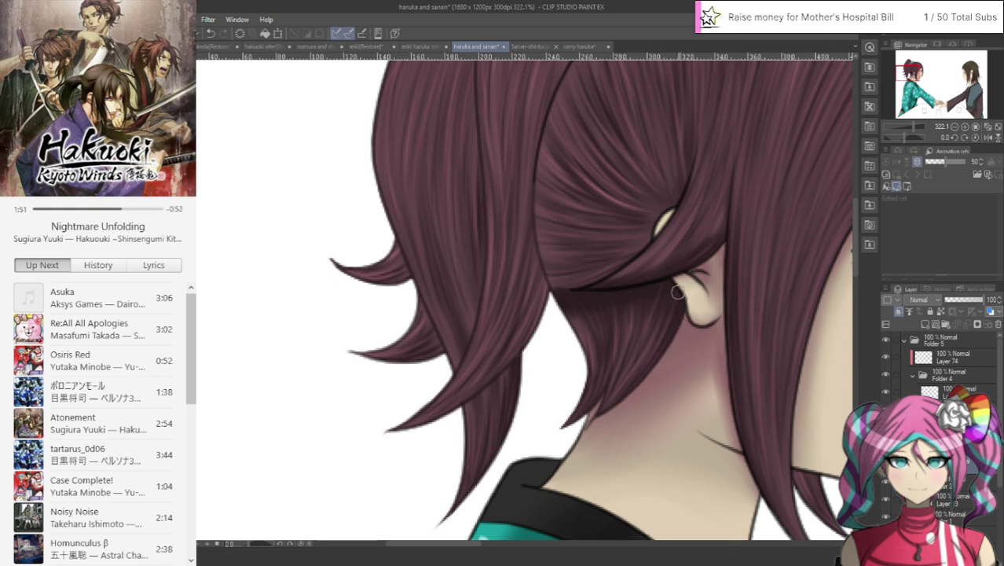
mouse_move(642, 279)
mouse_down()
mouse_move(587, 285)
mouse_move(622, 286)
mouse_move(677, 206)
mouse_up()
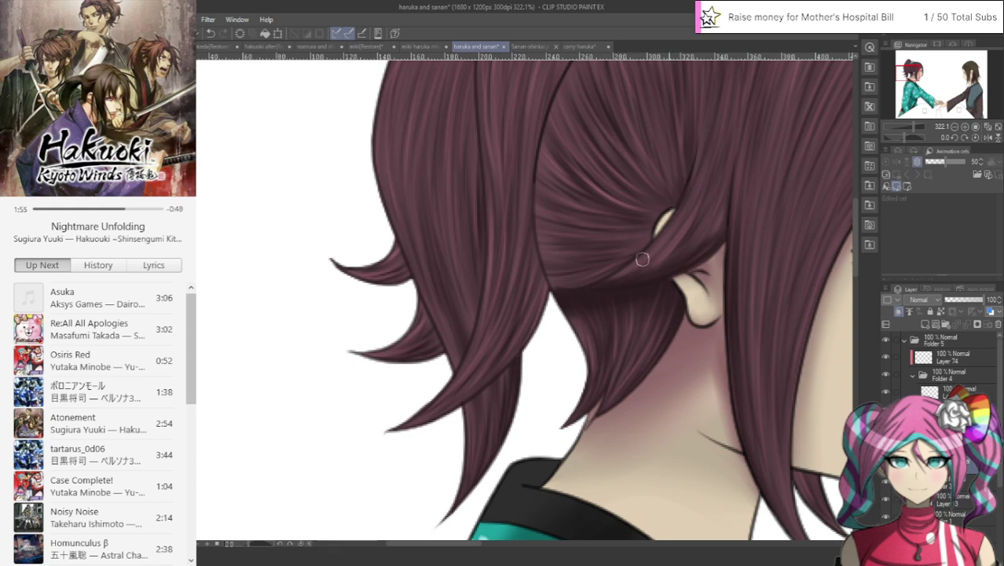
mouse_move(732, 155)
mouse_down()
mouse_move(728, 281)
mouse_move(732, 186)
mouse_move(726, 264)
mouse_move(741, 394)
mouse_up()
mouse_move(726, 269)
mouse_down()
mouse_move(728, 373)
mouse_move(741, 398)
mouse_up()
Step: Recolor the crown's outline from the hair tie to the forehead and the front locks dark plum
drag(913, 78, 912, 71)
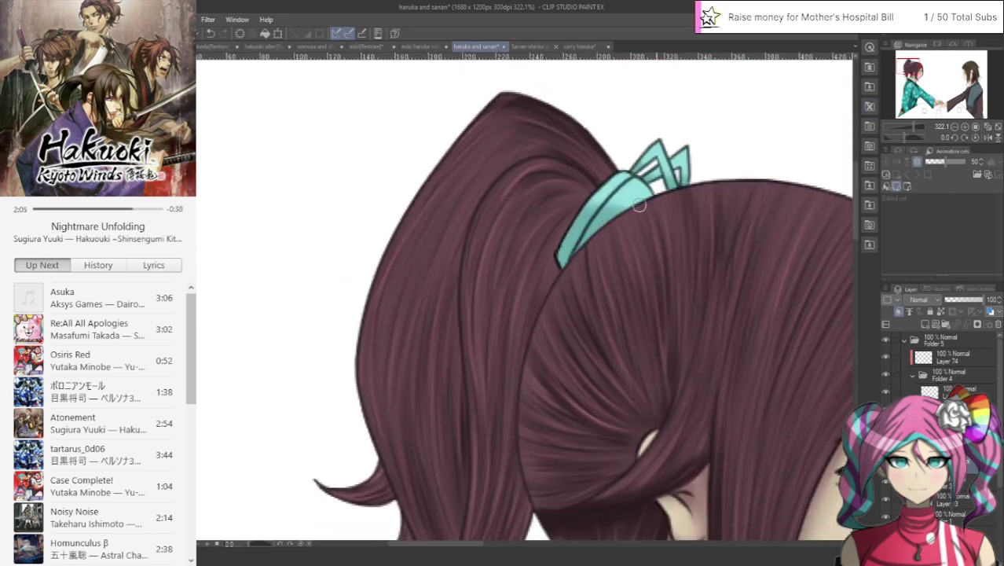
mouse_move(672, 200)
mouse_down()
mouse_move(744, 178)
mouse_move(824, 189)
mouse_move(797, 179)
mouse_up()
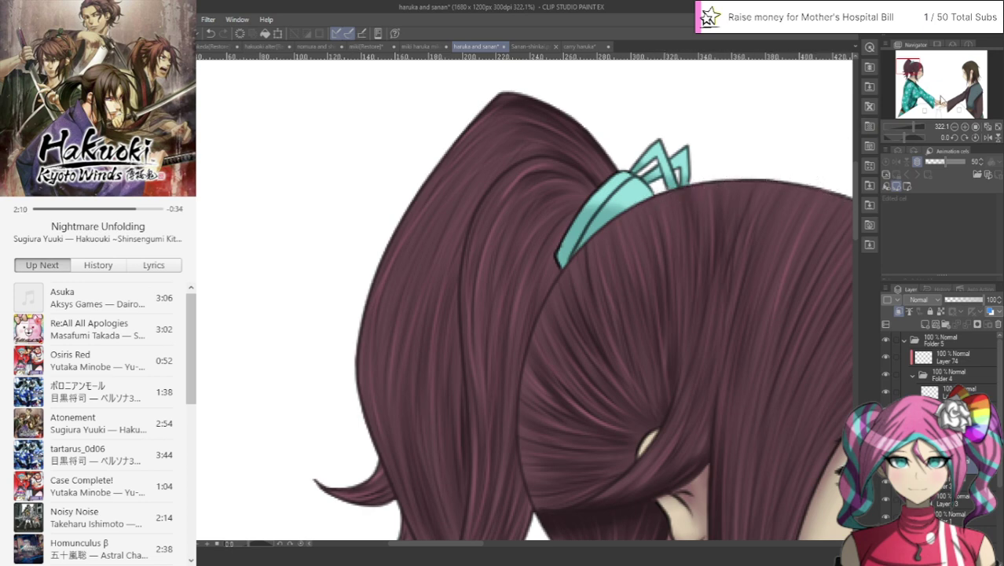
drag(913, 85, 912, 66)
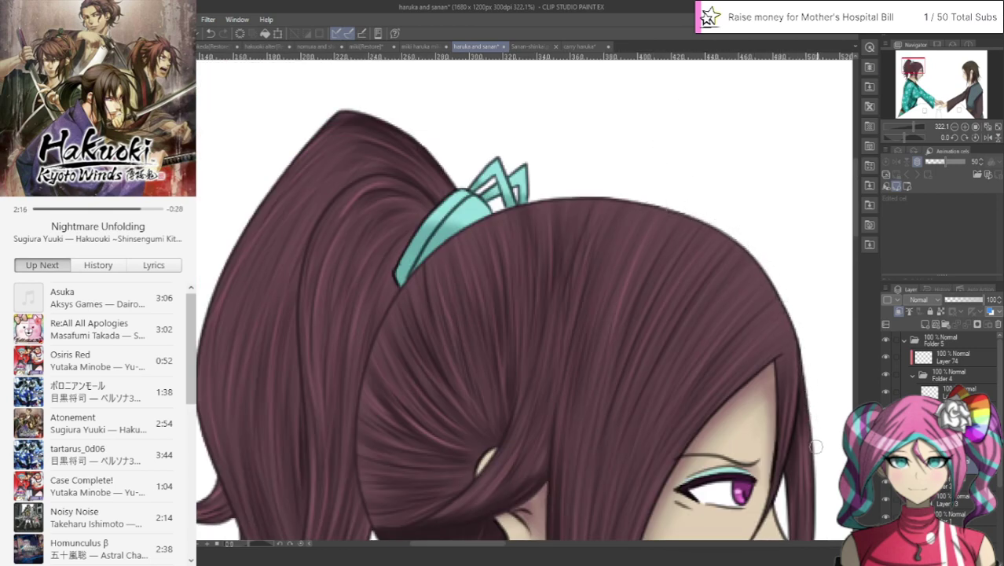
drag(911, 67, 914, 72)
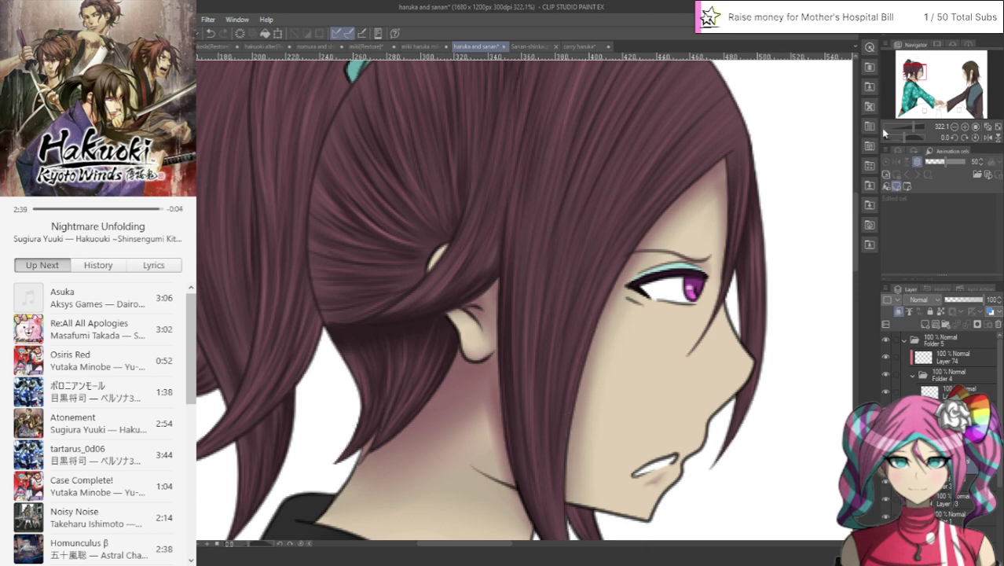
Step: Undo the last ear stroke, and recolor the ear and back-of-neck outlines a soft brown matching the skin
drag(515, 439, 554, 270)
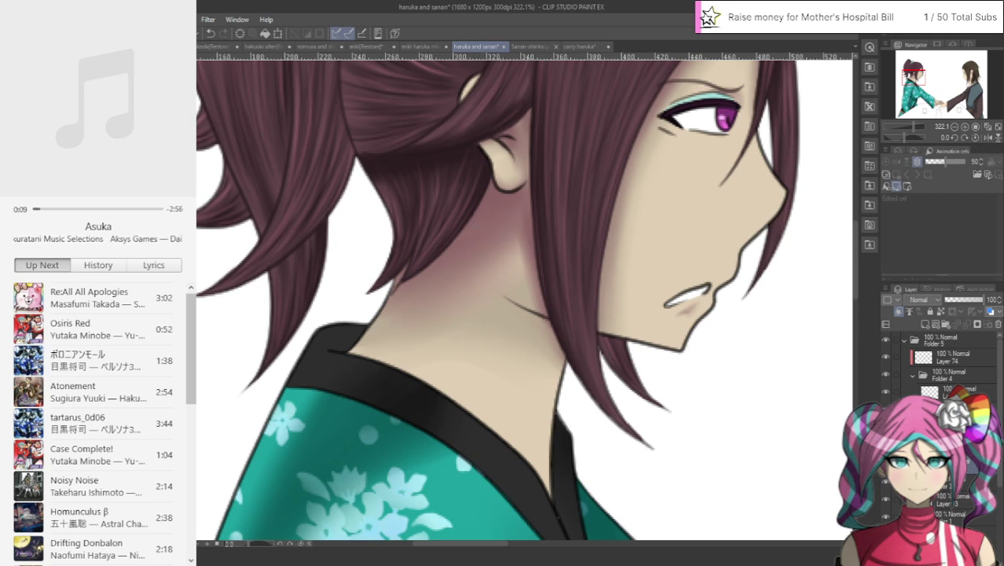
scroll(538, 142, up, 3)
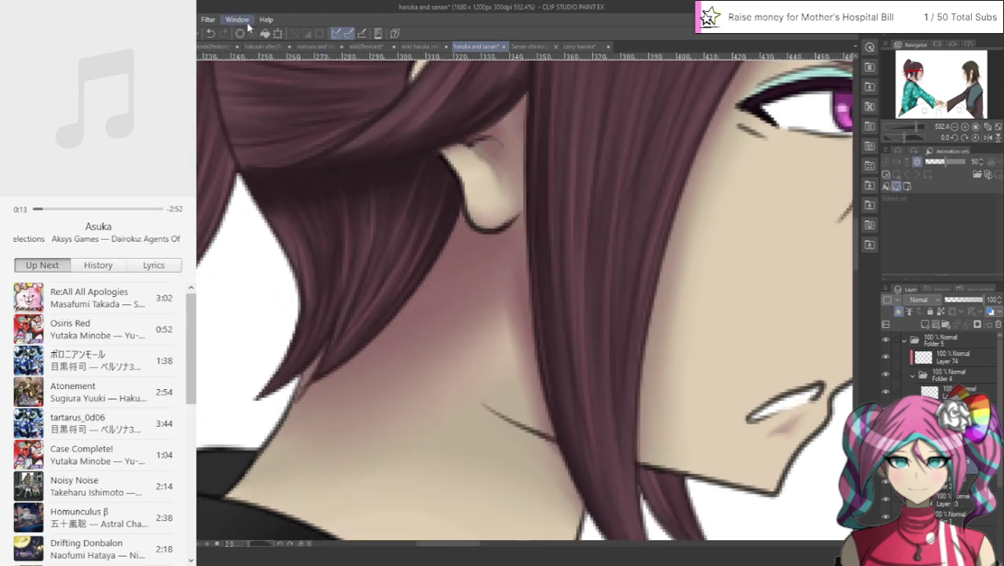
click(210, 33)
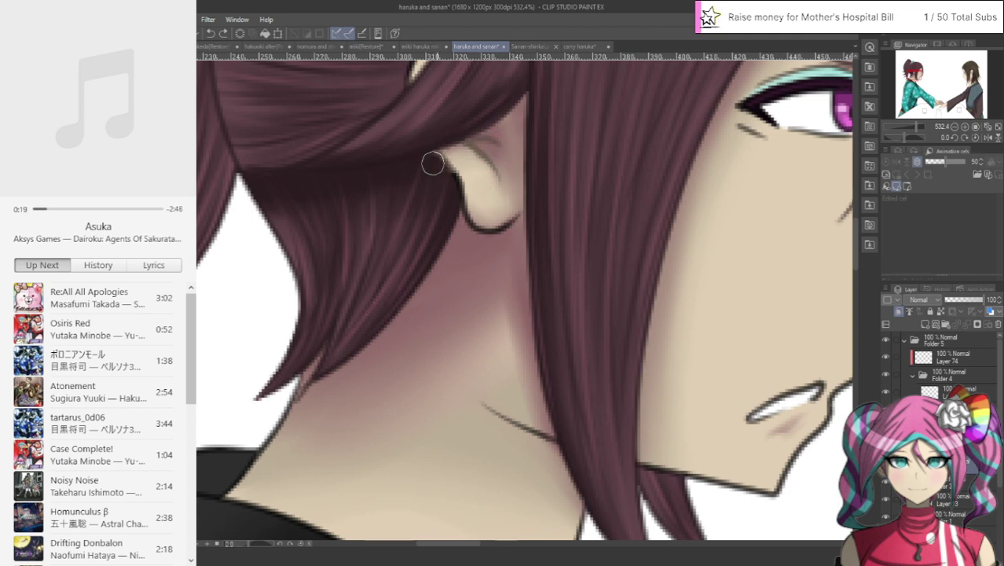
mouse_move(458, 175)
mouse_down()
mouse_move(482, 235)
mouse_move(499, 236)
mouse_move(512, 206)
mouse_up()
drag(915, 74, 912, 70)
mouse_move(539, 206)
mouse_down()
mouse_move(511, 218)
mouse_move(494, 252)
mouse_up()
mouse_move(519, 302)
mouse_down()
mouse_move(545, 242)
mouse_move(625, 135)
mouse_up()
drag(485, 446, 440, 471)
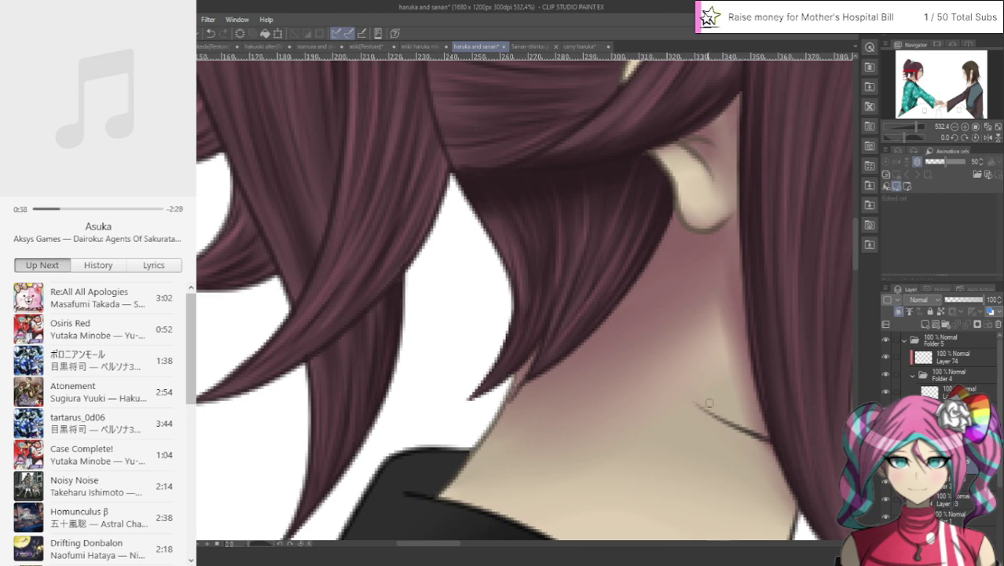
Step: Recolor the neck crease and the throat's front outline soft brown, undoing and redoing the throat stroke
mouse_move(694, 405)
mouse_down()
mouse_move(731, 420)
mouse_move(733, 409)
mouse_move(471, 157)
mouse_move(493, 155)
mouse_up()
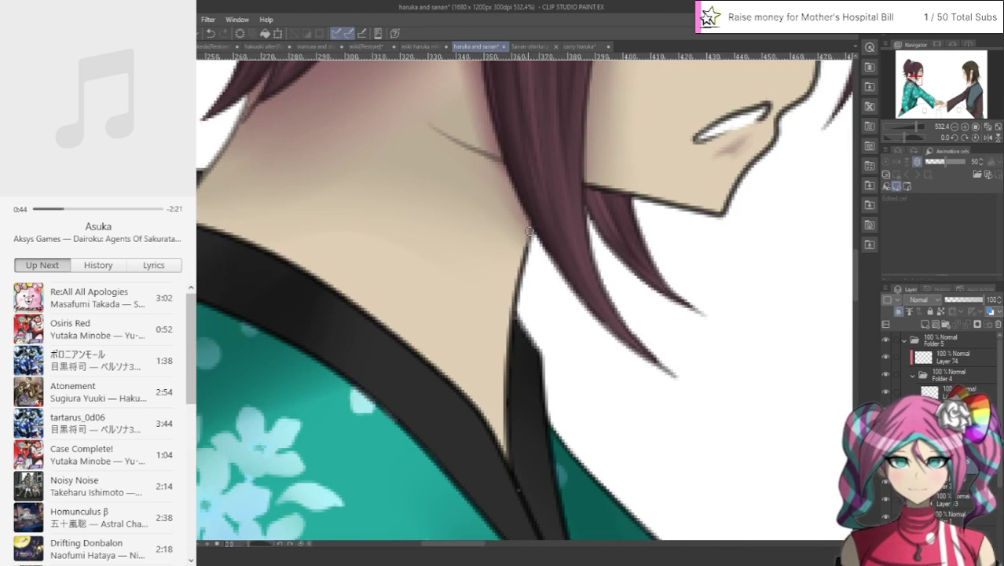
drag(529, 231, 503, 359)
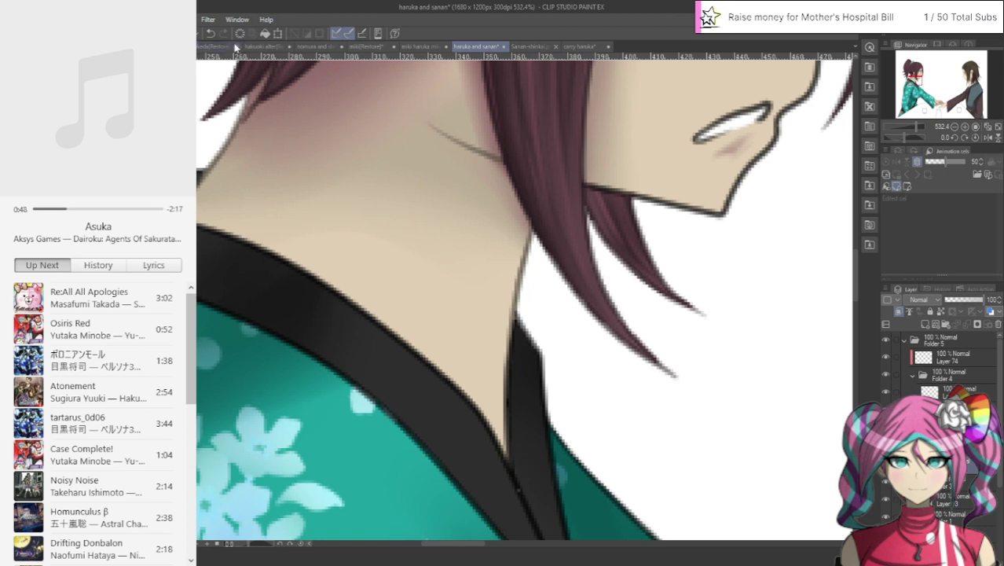
click(210, 33)
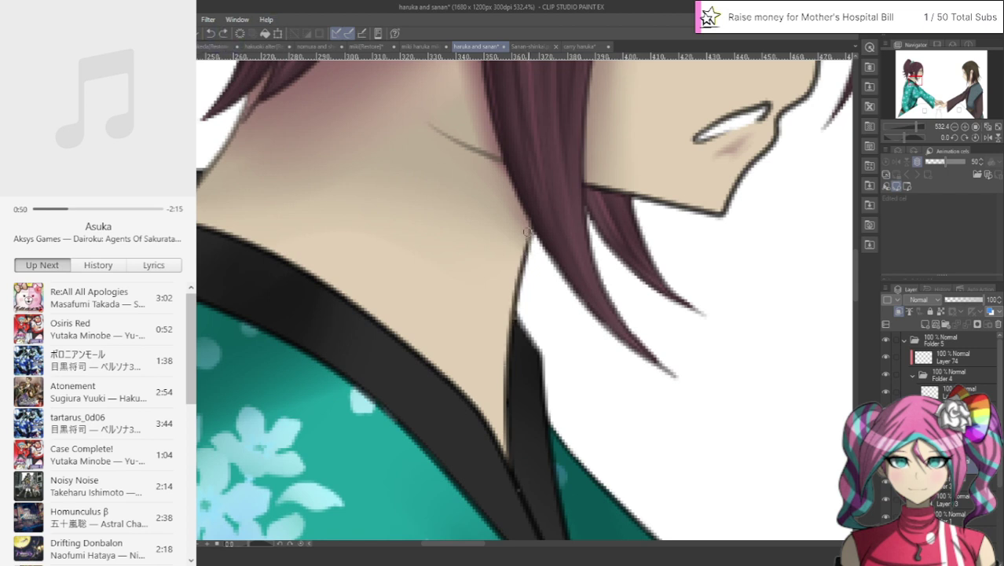
drag(527, 239, 518, 277)
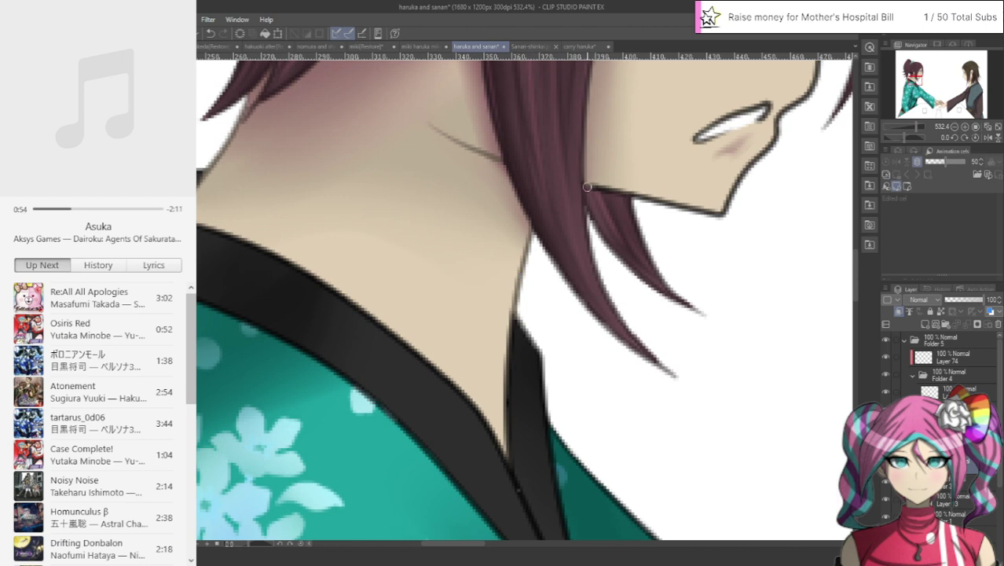
Step: Recolor the jaw, mouth, lips and nose outlines of the woman's profile soft brown
mouse_move(586, 187)
mouse_down()
mouse_move(745, 218)
mouse_move(725, 216)
mouse_up()
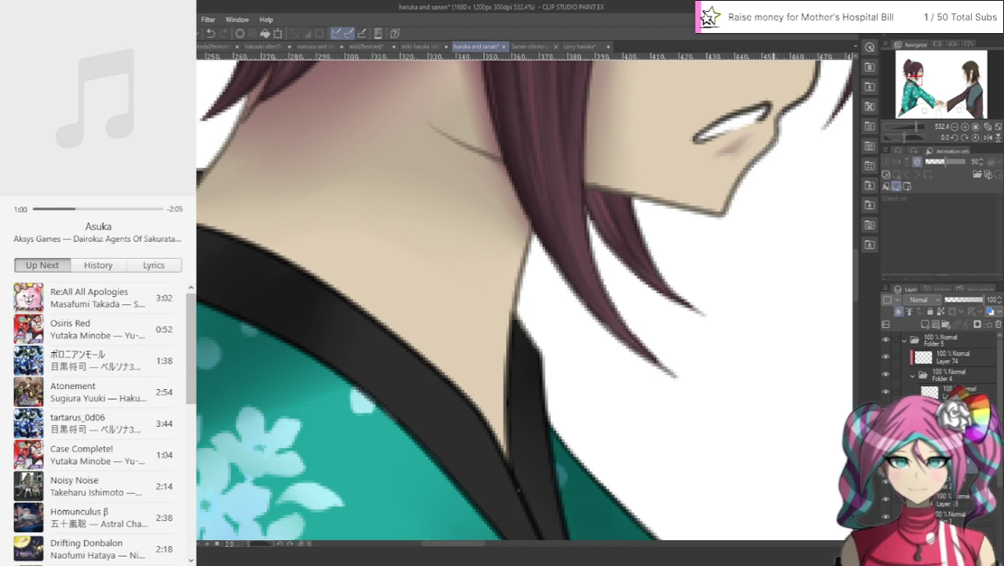
drag(770, 107, 697, 139)
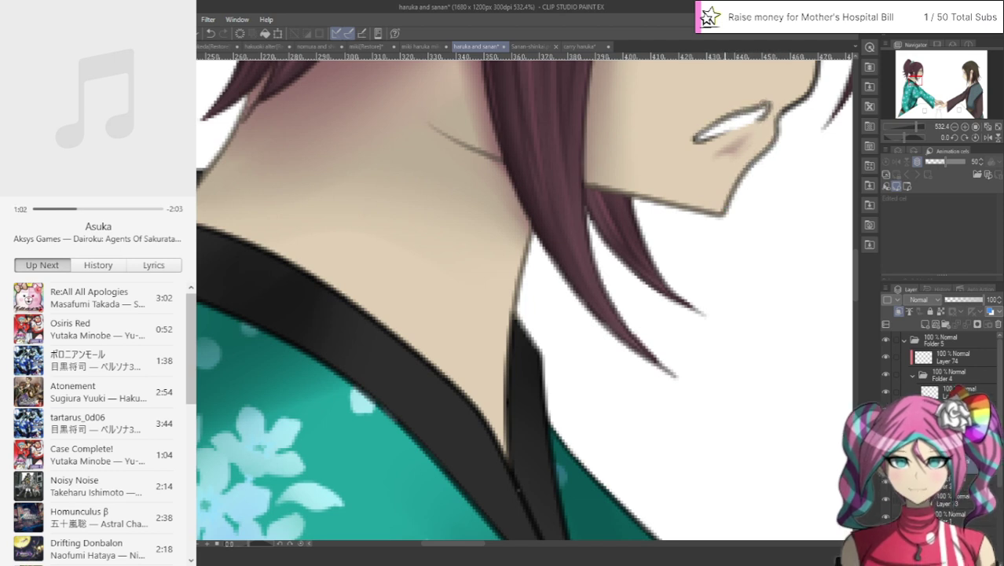
click(917, 77)
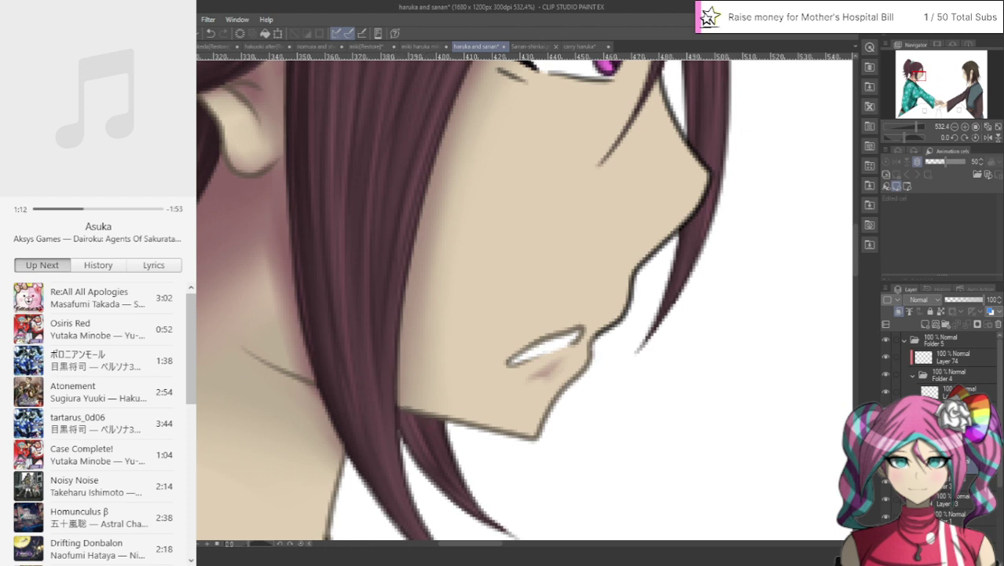
drag(635, 301, 587, 341)
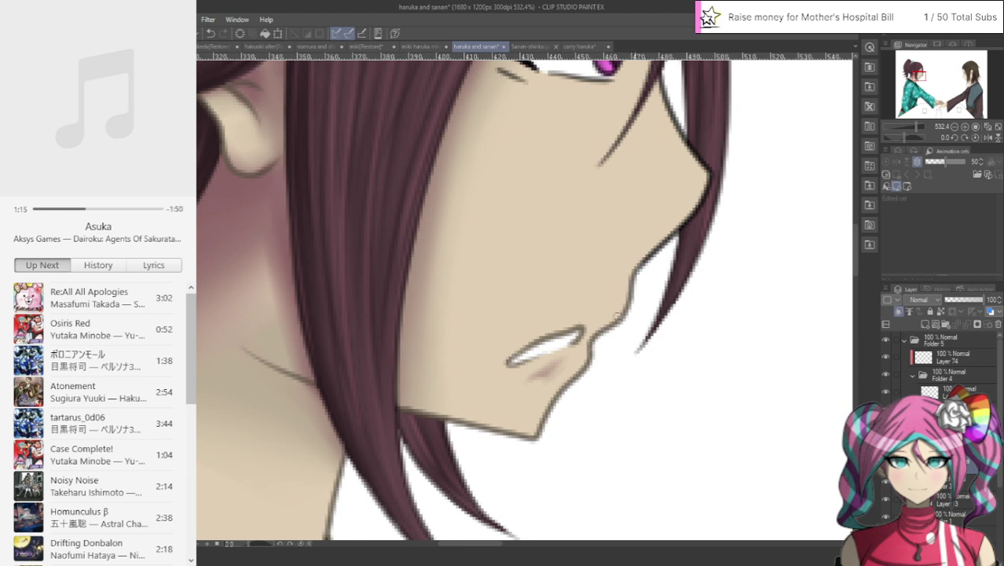
drag(646, 261, 677, 234)
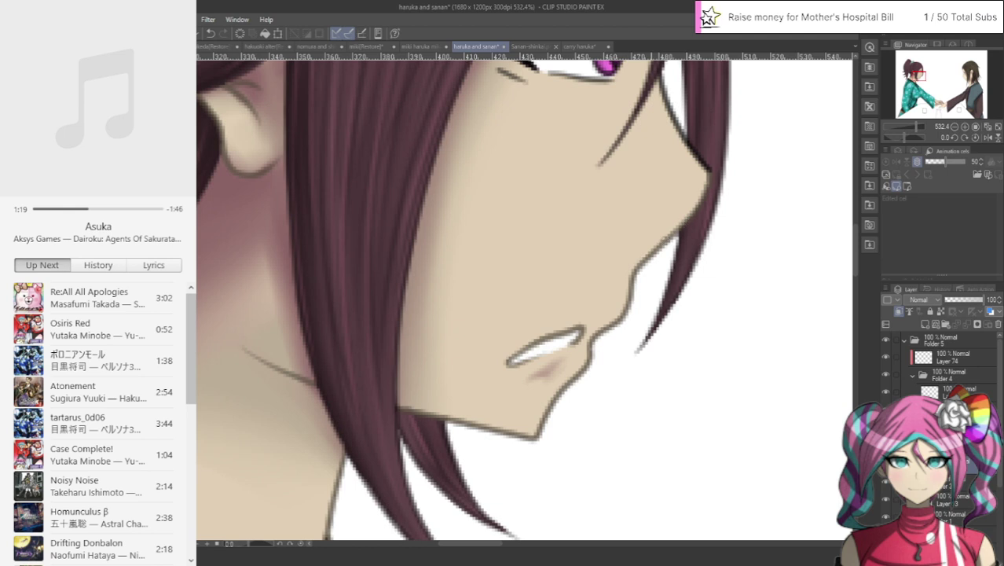
drag(707, 173, 728, 317)
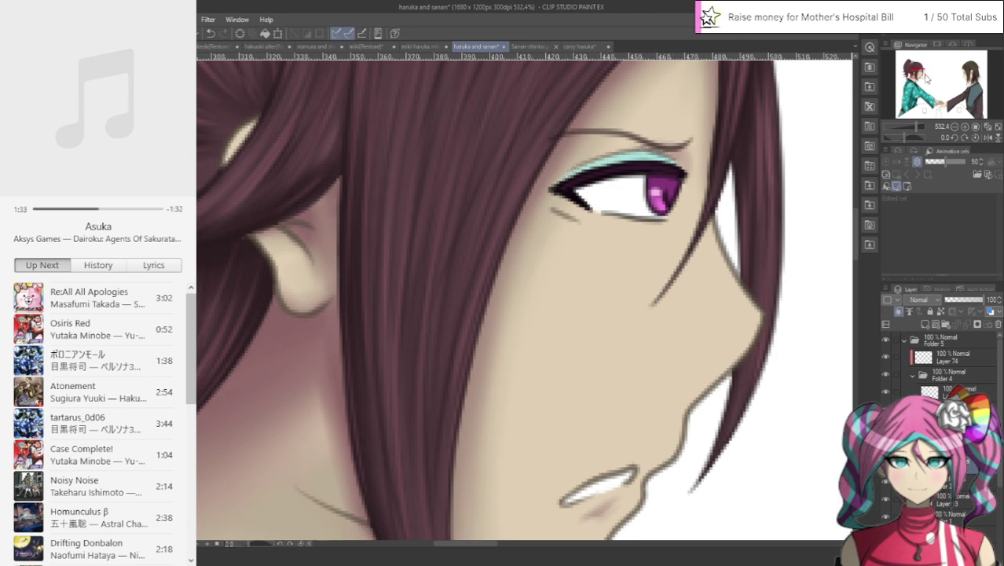
Step: Recolor the outlines of the woman's hand, fingers and wrist below the teal sleeve soft brown
drag(926, 78, 939, 103)
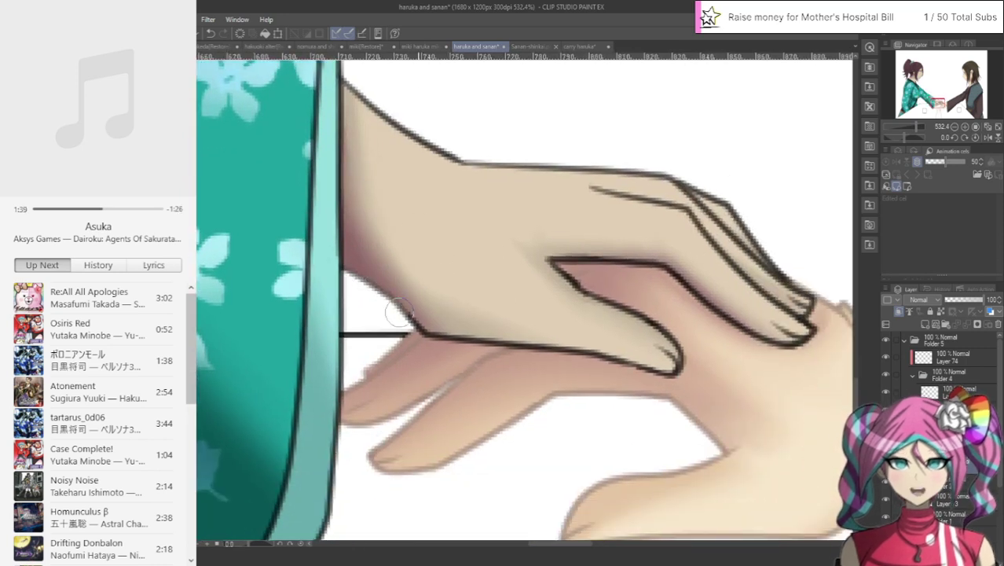
mouse_move(358, 279)
mouse_down()
mouse_move(673, 363)
mouse_move(669, 375)
mouse_move(578, 287)
mouse_move(649, 258)
mouse_move(746, 347)
mouse_move(707, 284)
mouse_move(797, 330)
mouse_move(804, 302)
mouse_move(742, 193)
mouse_move(717, 189)
mouse_move(687, 206)
mouse_move(681, 228)
mouse_up()
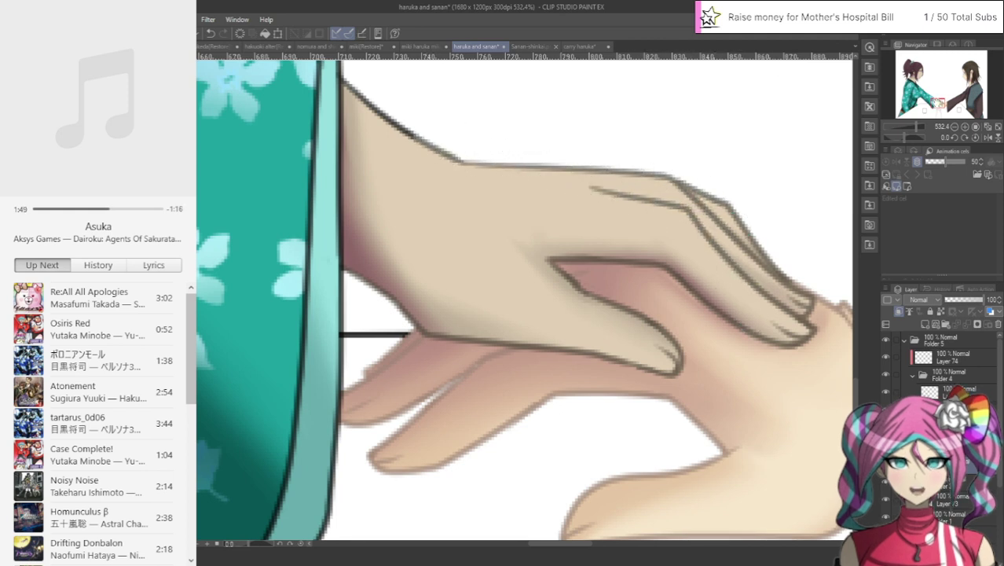
drag(937, 103, 935, 99)
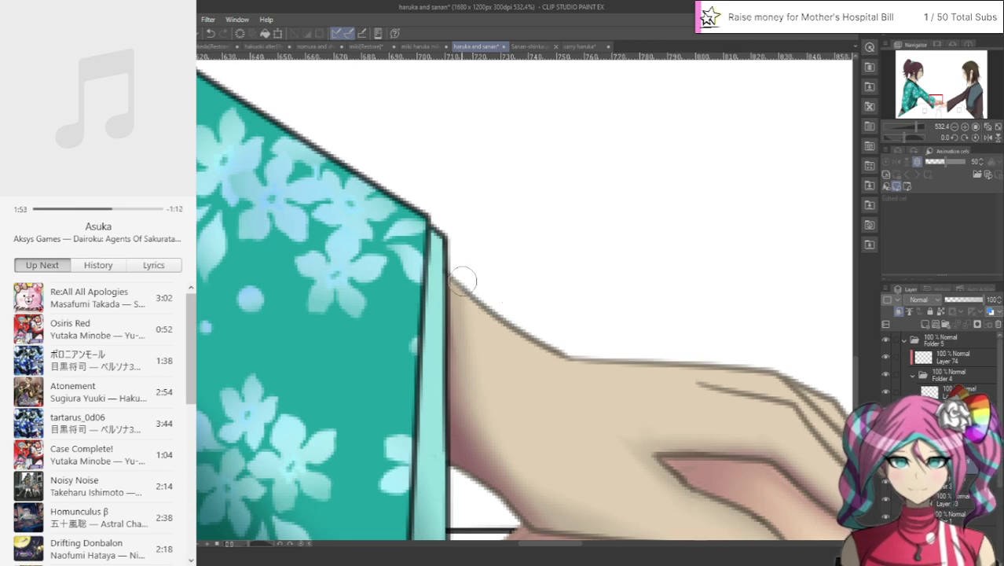
Step: Recolor the eye's lower line, the iris edge and the upper lash line with dark purple tones
mouse_move(934, 90)
mouse_down()
mouse_move(905, 86)
mouse_move(921, 72)
mouse_up()
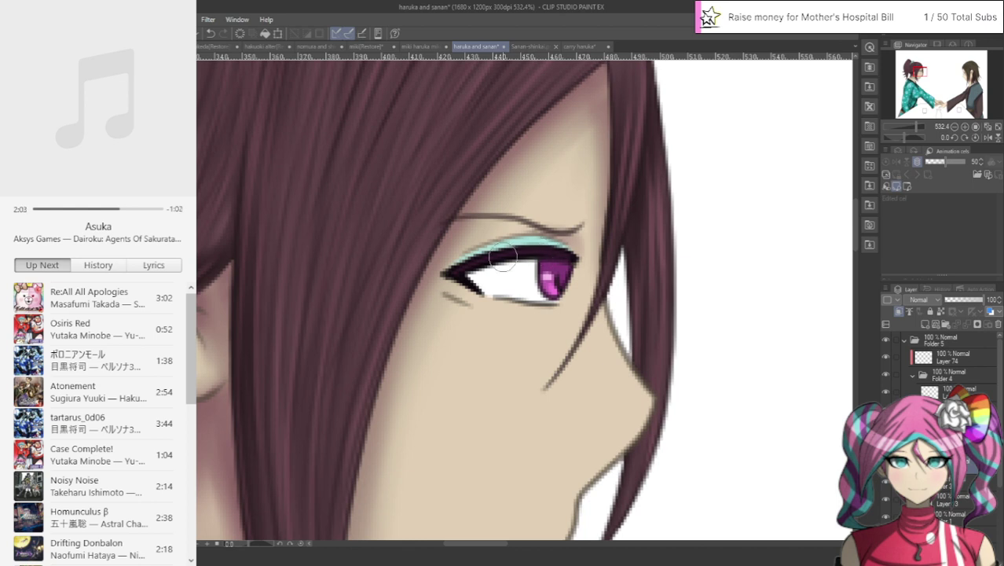
scroll(518, 267, up, 2)
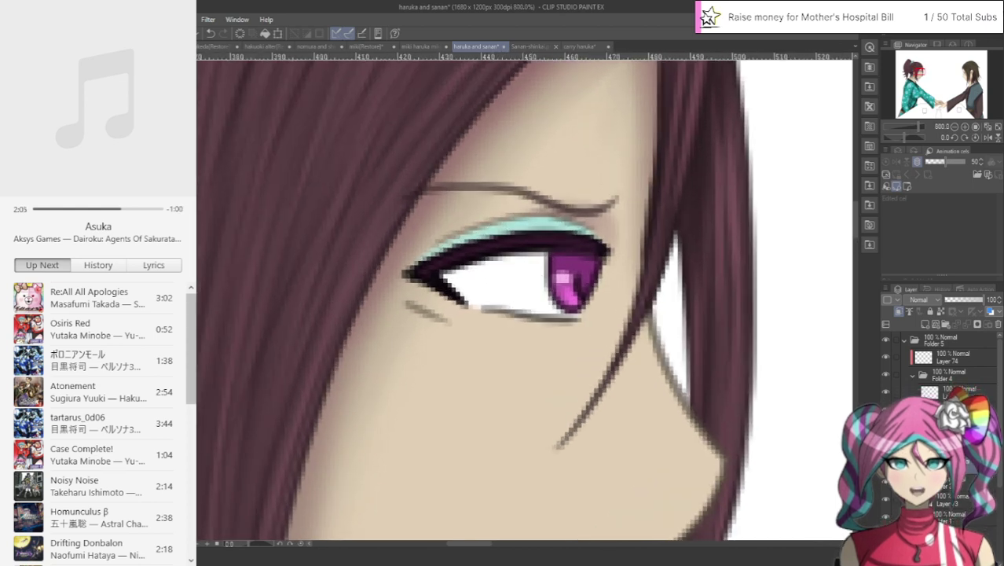
drag(476, 307, 584, 319)
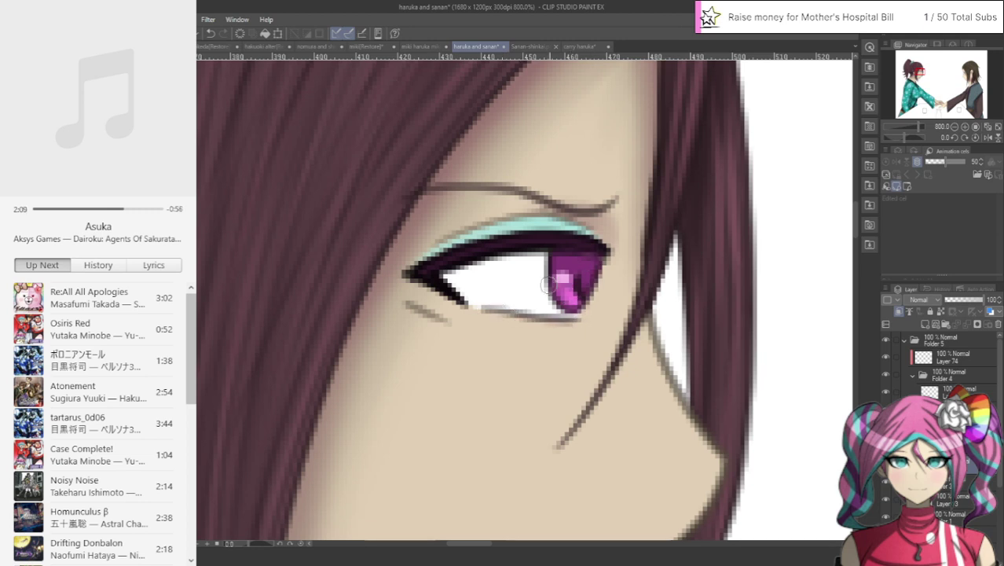
drag(549, 285, 556, 259)
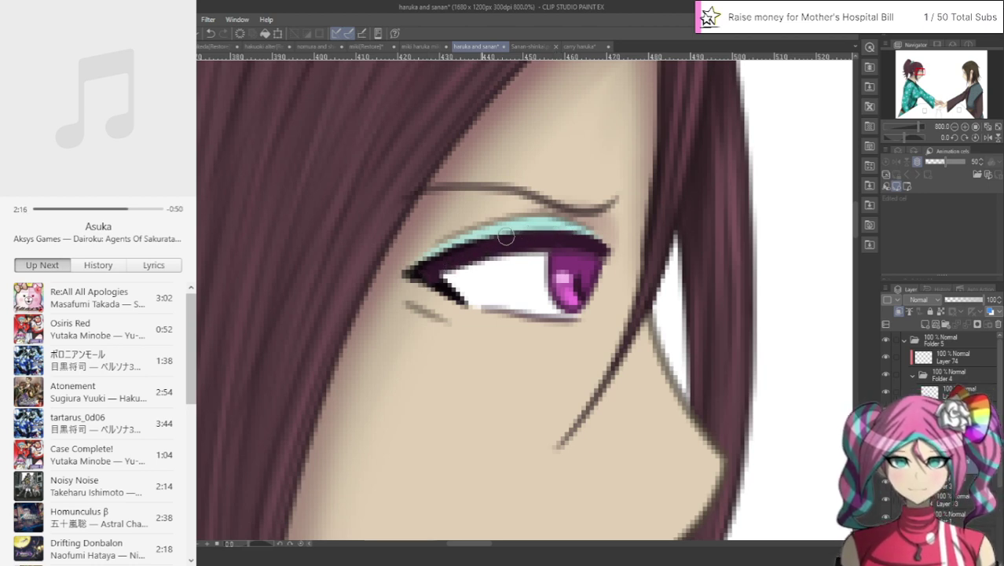
mouse_move(506, 234)
mouse_down()
mouse_move(403, 273)
mouse_move(459, 308)
mouse_move(418, 274)
mouse_move(459, 292)
mouse_up()
Step: Examine the woman's hair and teal hair tie, and compare them with the same character in the hakuoki after illustration
scroll(407, 368, down, 6)
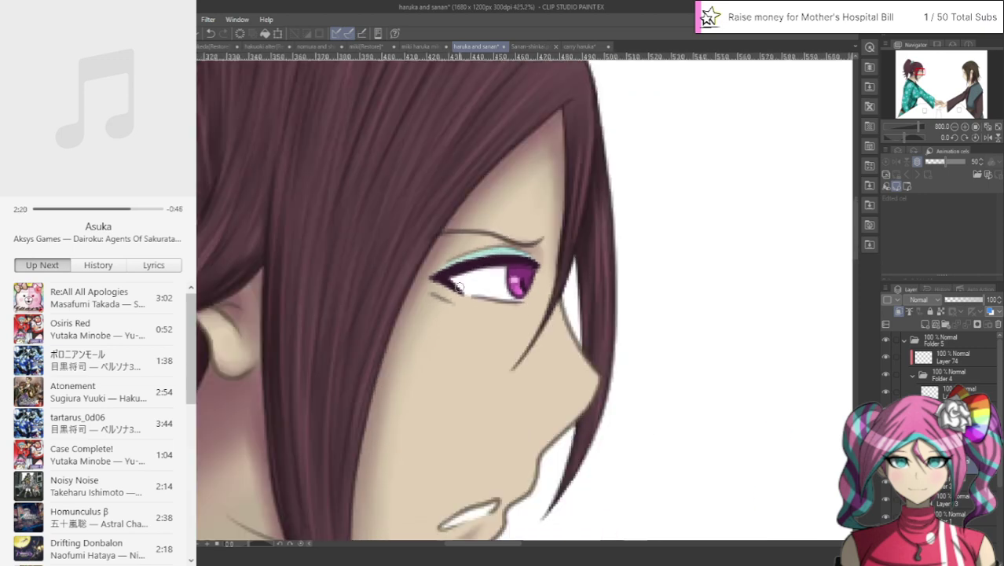
scroll(342, 440, down, 2)
scroll(232, 245, up, 4)
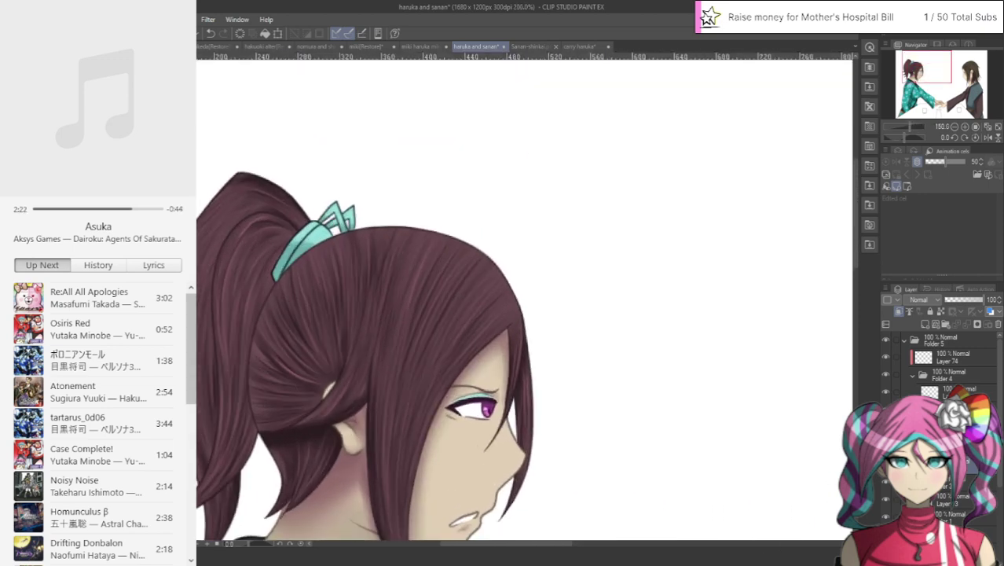
scroll(232, 245, up, 1)
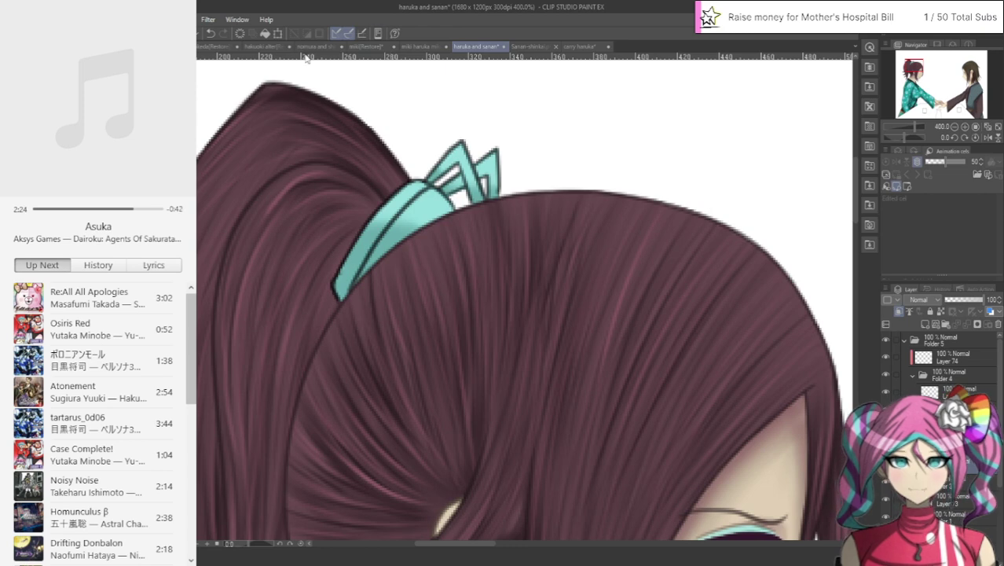
click(279, 46)
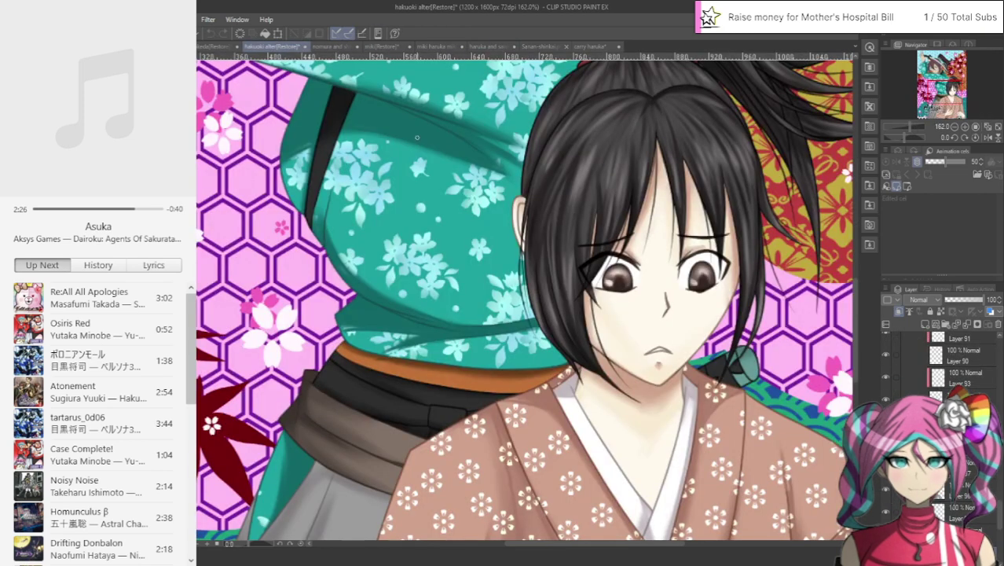
drag(944, 90, 945, 66)
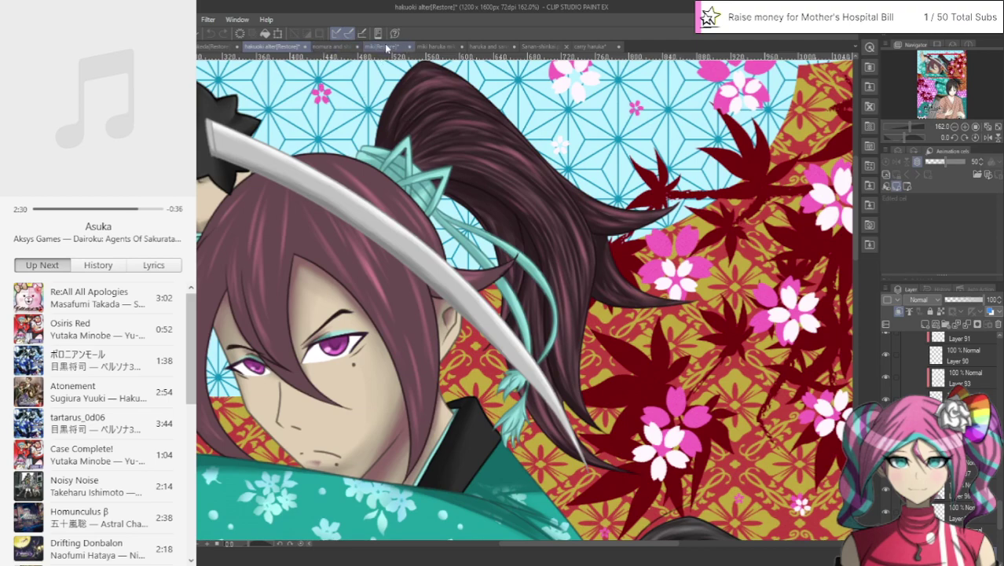
Step: Compare the miki haruka drawing, return to the haruka and sanan drawing, and recolor the outlines of the hair tie and its bow loops teal
click(434, 46)
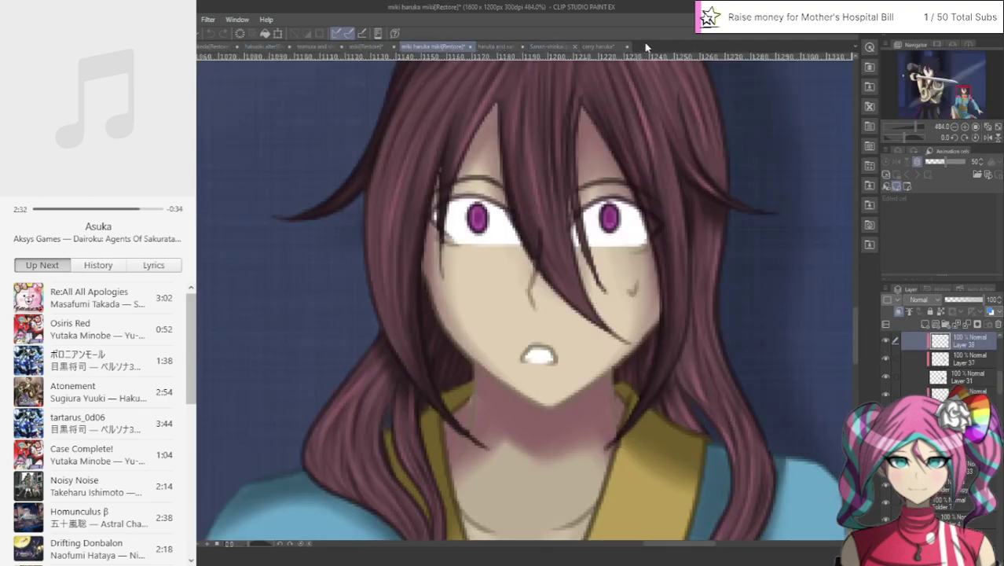
click(550, 47)
click(496, 45)
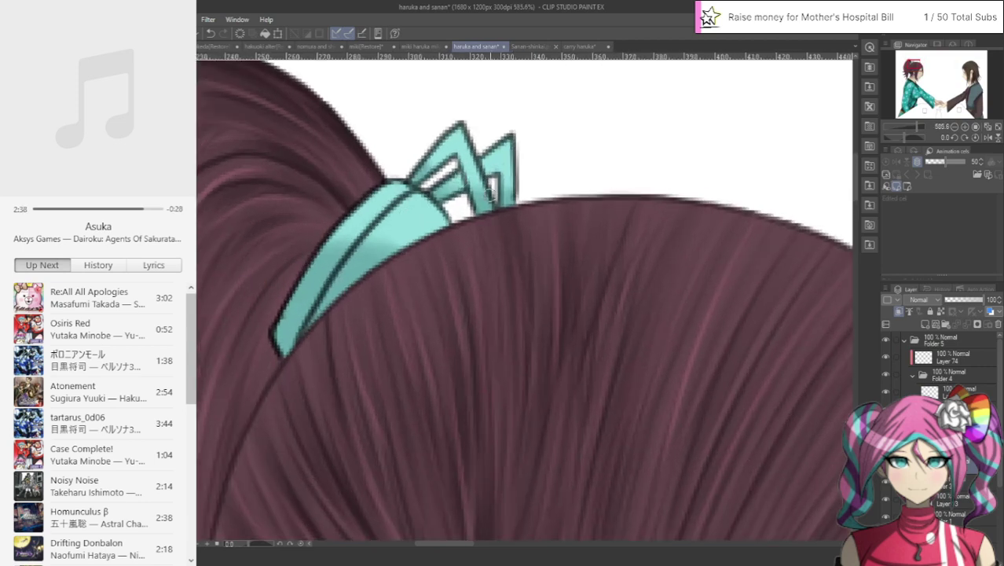
mouse_move(477, 161)
mouse_down()
mouse_move(430, 189)
mouse_move(463, 161)
mouse_move(422, 201)
mouse_move(474, 181)
mouse_move(462, 174)
mouse_move(476, 210)
mouse_move(496, 174)
mouse_up()
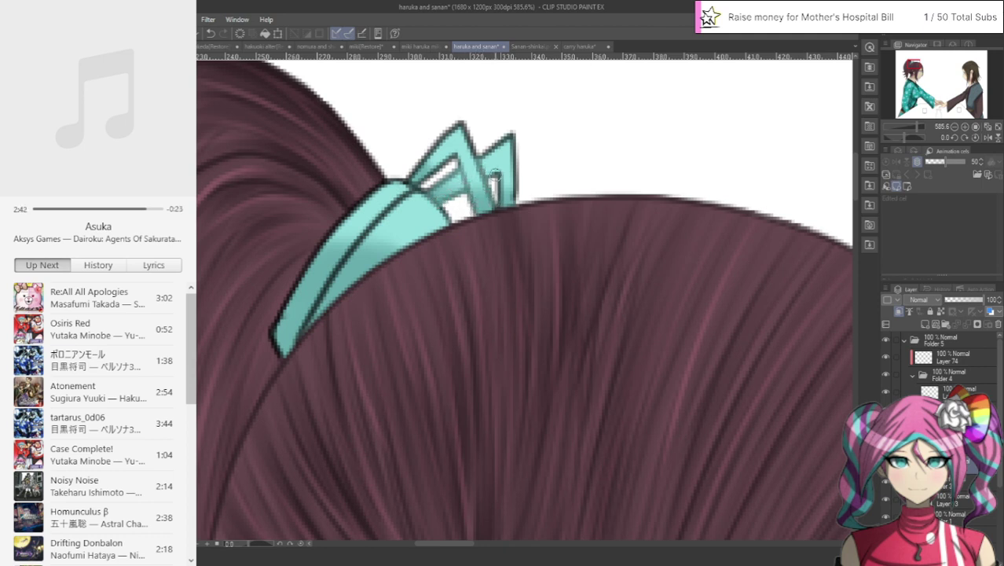
key(ctrl+z)
drag(514, 200, 513, 116)
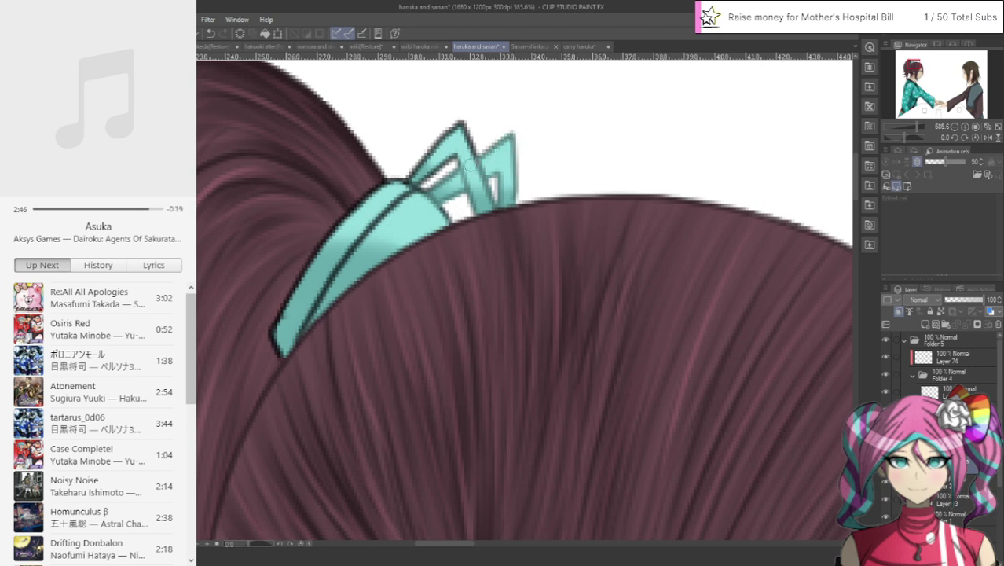
mouse_move(470, 165)
mouse_down()
mouse_move(460, 121)
mouse_move(408, 179)
mouse_move(459, 125)
mouse_up()
drag(407, 192, 457, 157)
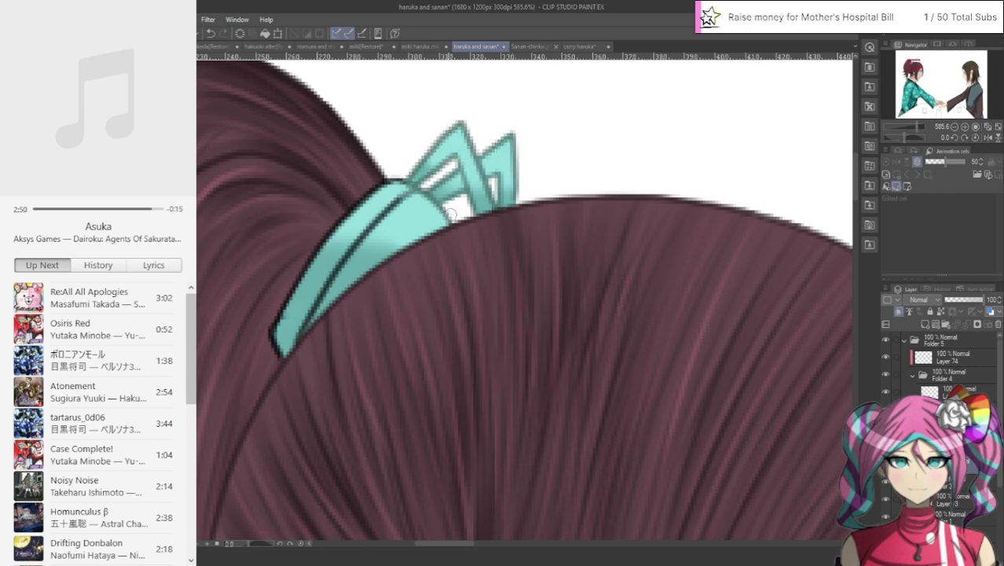
mouse_move(417, 205)
mouse_down()
mouse_move(349, 250)
mouse_move(391, 210)
mouse_move(330, 278)
mouse_up()
mouse_move(288, 319)
mouse_down()
mouse_move(314, 303)
mouse_move(295, 331)
mouse_move(324, 298)
mouse_move(276, 356)
mouse_move(289, 312)
mouse_move(264, 345)
mouse_move(297, 280)
mouse_move(268, 332)
mouse_move(319, 245)
mouse_move(308, 256)
mouse_move(366, 197)
mouse_up()
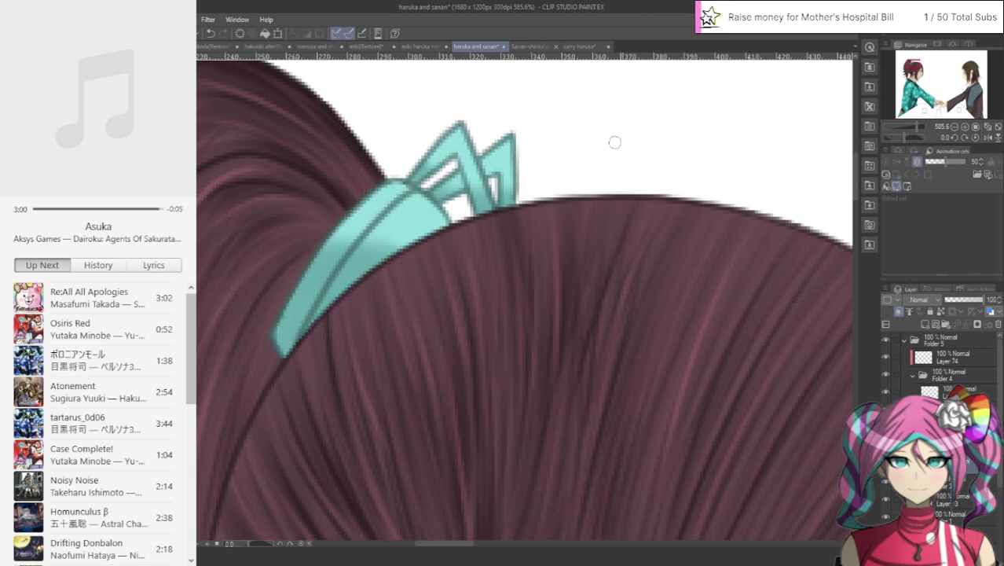
Step: Recolor the outer outline of the light teal cuff on the woman's sleeve muted teal, from its upper corner to the lower tip
drag(912, 62, 931, 99)
drag(632, 339, 627, 361)
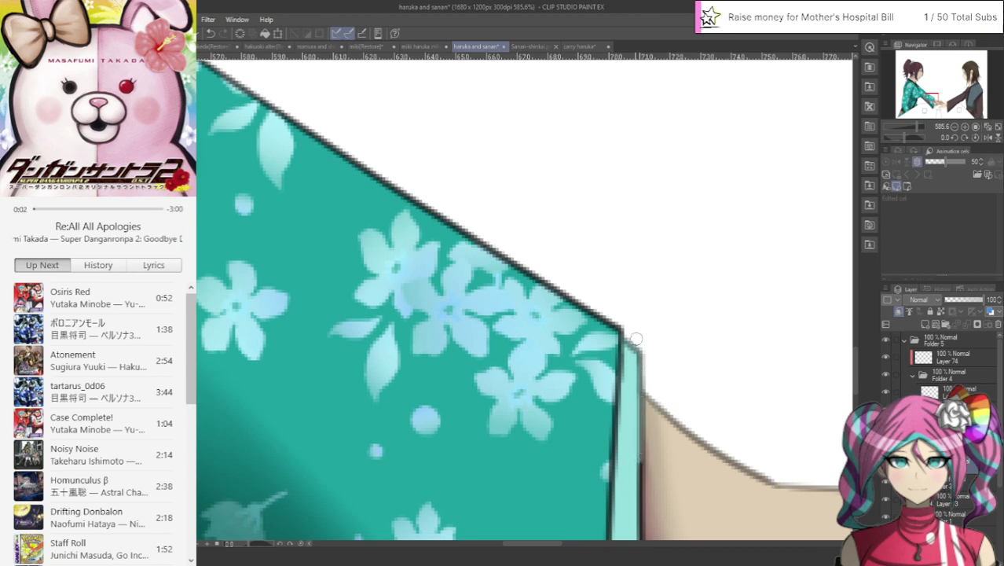
drag(641, 444, 637, 524)
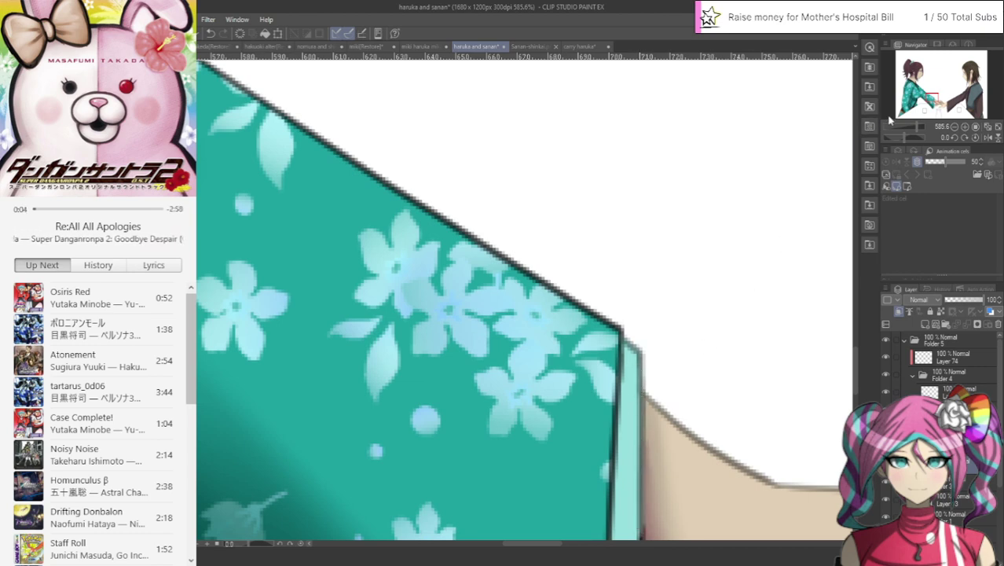
drag(935, 99, 937, 105)
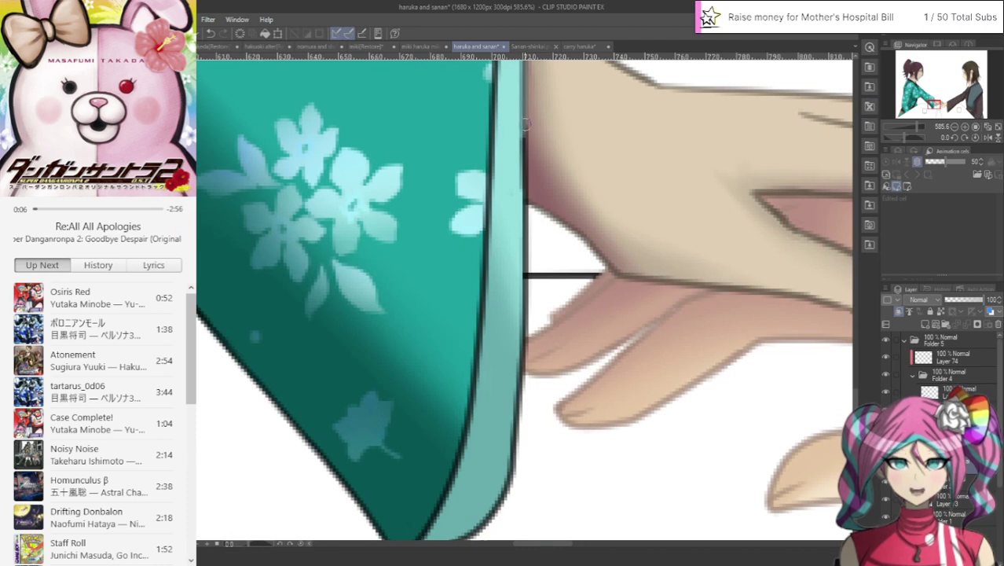
mouse_move(528, 127)
mouse_down()
mouse_move(512, 467)
mouse_move(500, 511)
mouse_move(476, 531)
mouse_up()
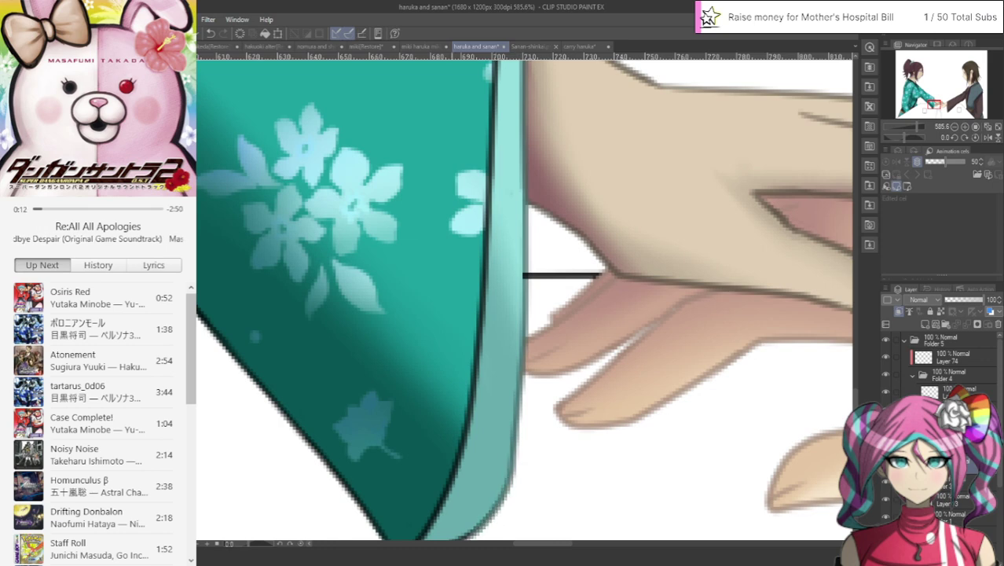
drag(929, 102, 929, 107)
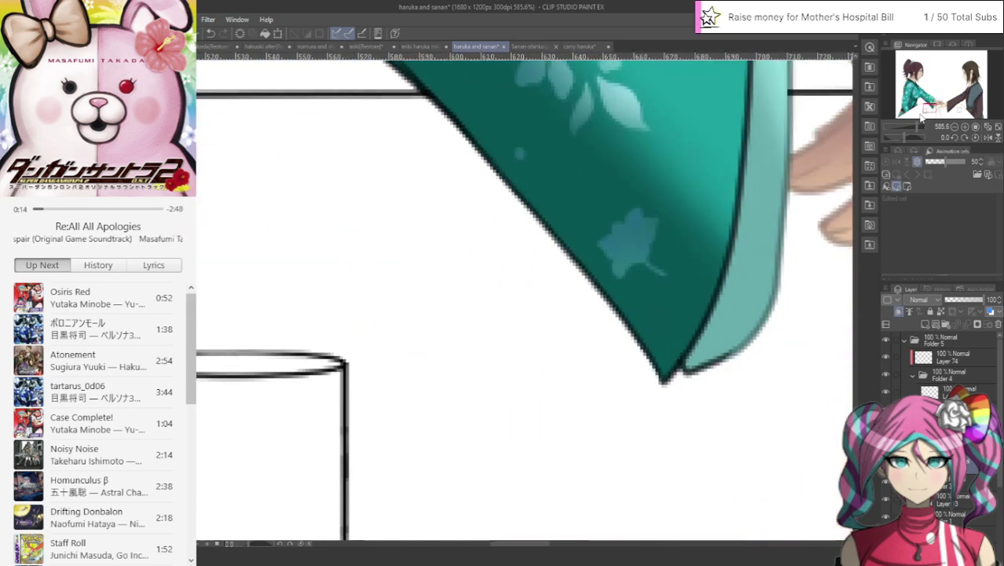
mouse_move(732, 353)
mouse_down()
mouse_move(691, 372)
mouse_move(720, 355)
mouse_up()
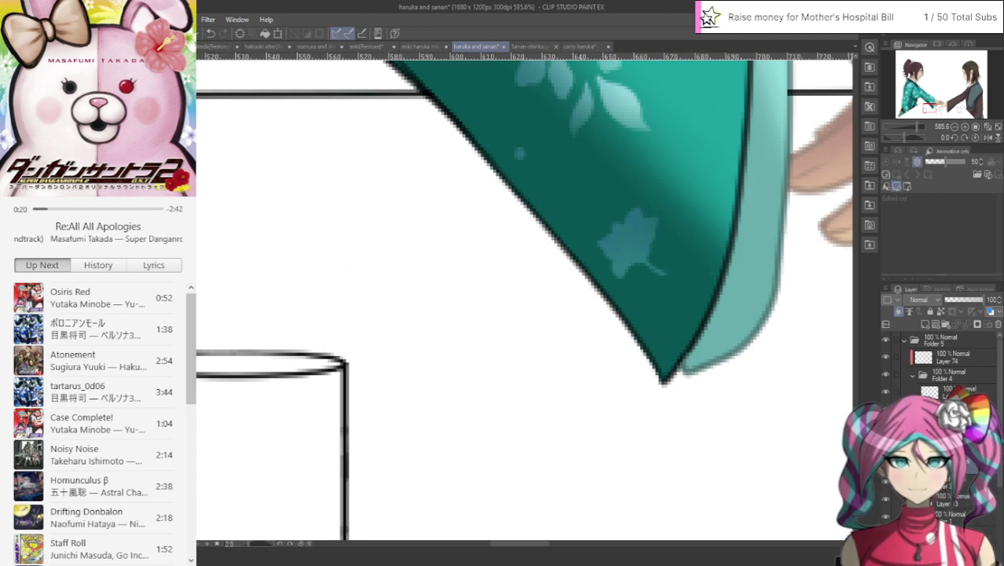
Step: Recolor the line between the floral sleeve and its light cuff dark teal, from the lower point up to the sleeve's upper corner
mouse_move(681, 348)
mouse_down()
mouse_move(671, 370)
mouse_move(698, 330)
mouse_up()
click(210, 33)
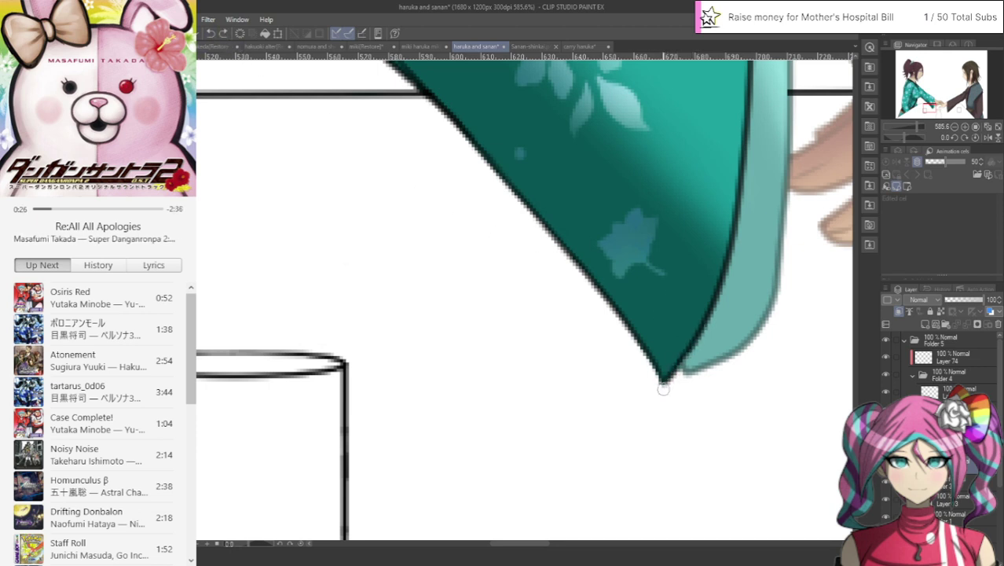
mouse_move(671, 368)
mouse_down()
mouse_move(712, 302)
mouse_move(743, 146)
mouse_up()
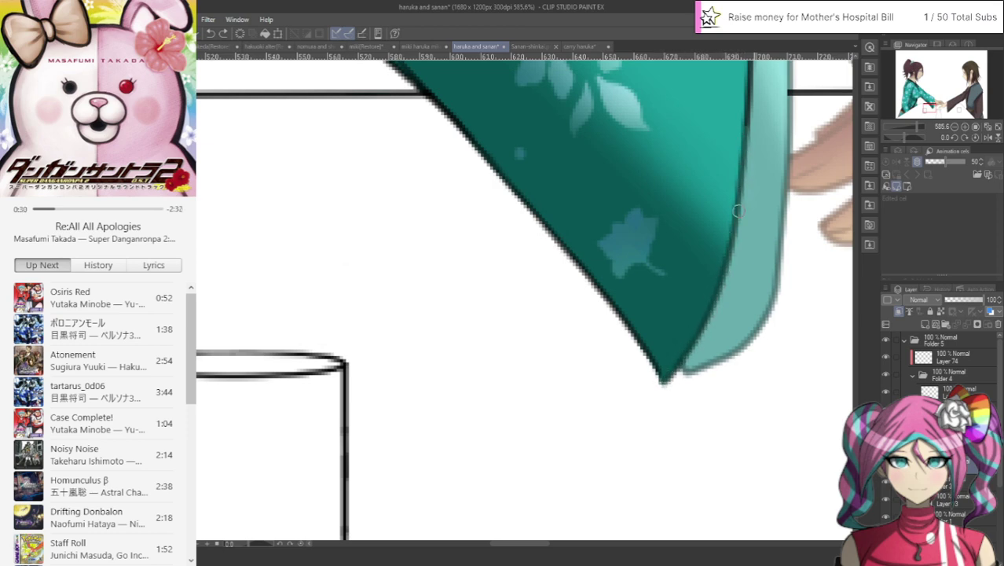
drag(738, 189, 650, 403)
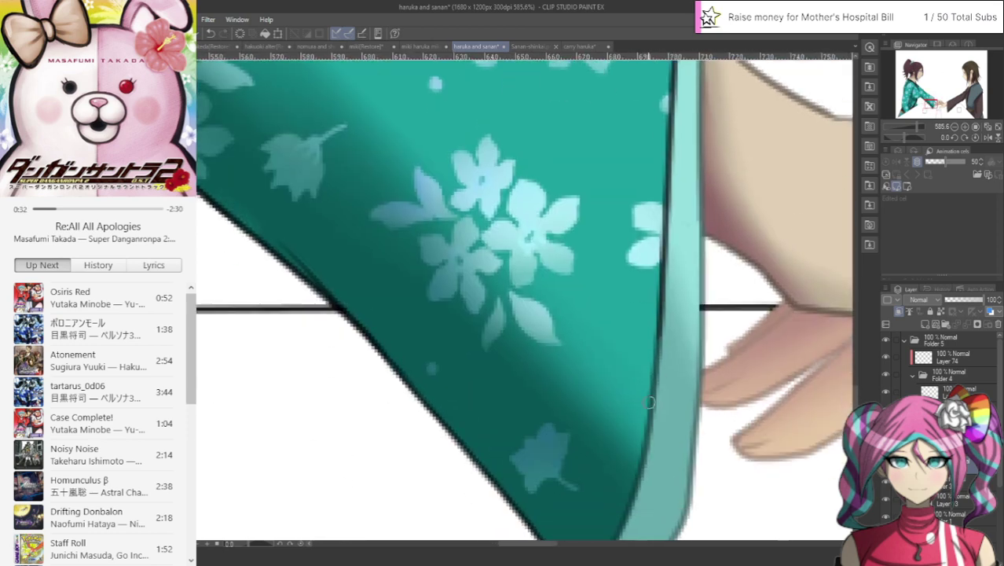
mouse_move(675, 240)
mouse_down()
mouse_move(660, 365)
mouse_move(667, 193)
mouse_move(656, 360)
mouse_up()
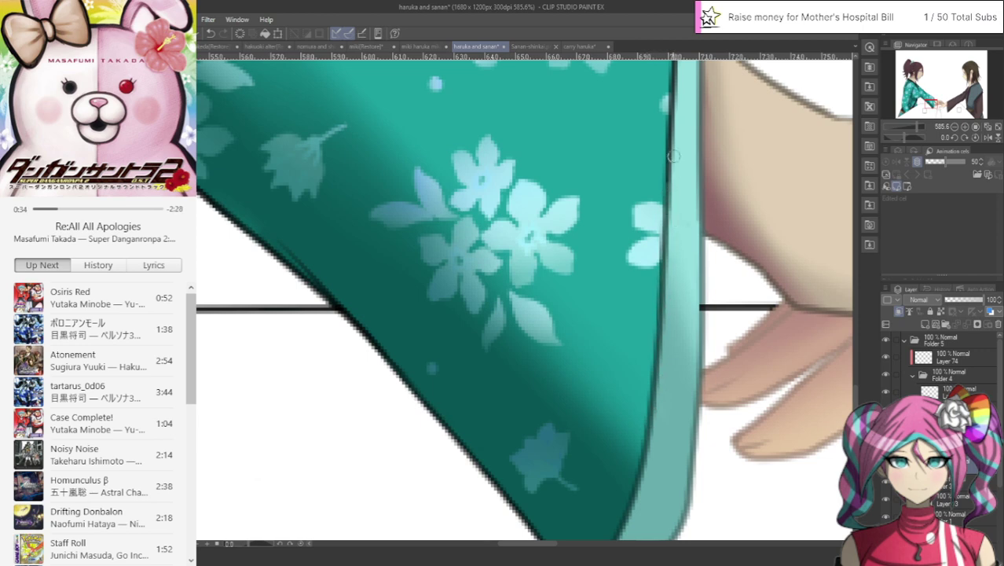
mouse_move(673, 155)
mouse_down()
mouse_move(668, 226)
mouse_move(669, 110)
mouse_move(658, 267)
mouse_up()
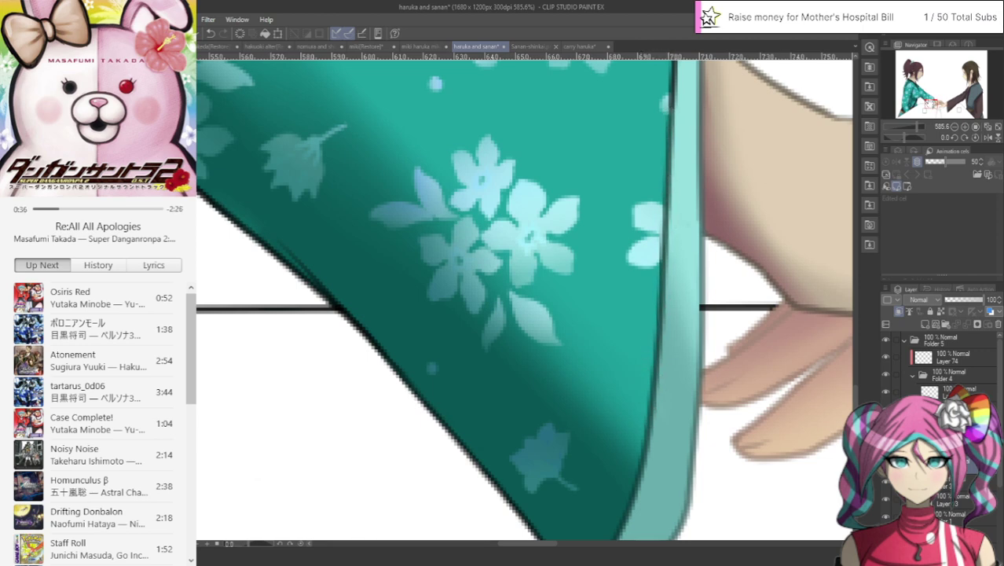
click(931, 98)
mouse_move(596, 518)
mouse_down()
mouse_move(615, 479)
mouse_move(610, 529)
mouse_move(616, 424)
mouse_up()
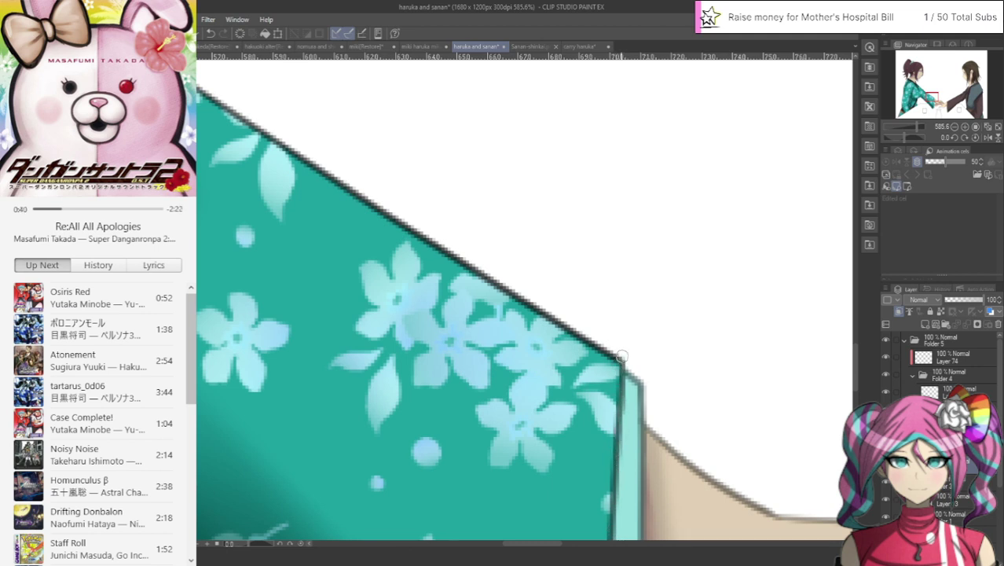
Step: Recolor the sleeve's upper edge and its fold line dark teal, from the cuff up to the black collar
mouse_move(621, 356)
mouse_down()
mouse_move(498, 287)
mouse_move(265, 115)
mouse_move(260, 128)
mouse_move(202, 89)
mouse_up()
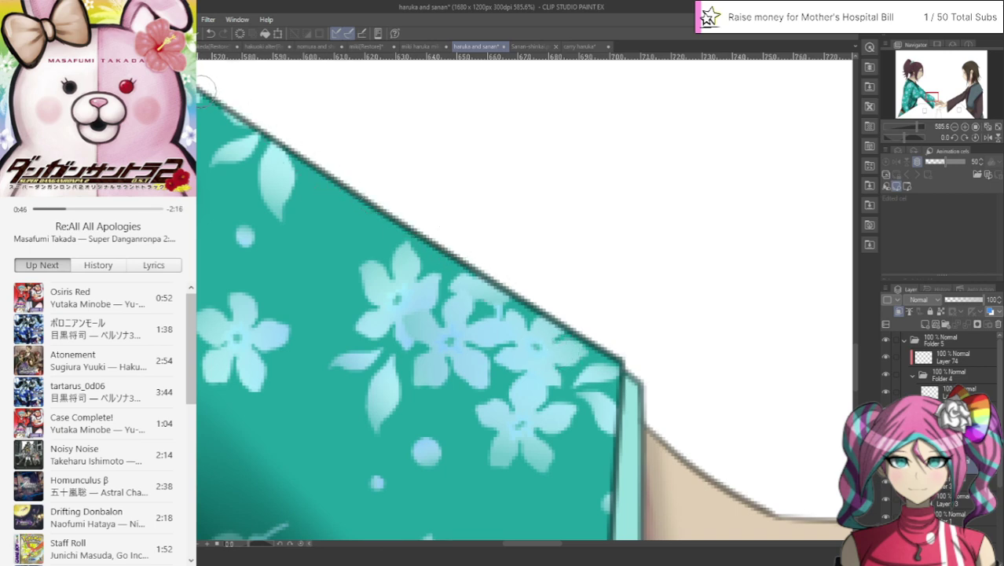
drag(932, 100, 927, 94)
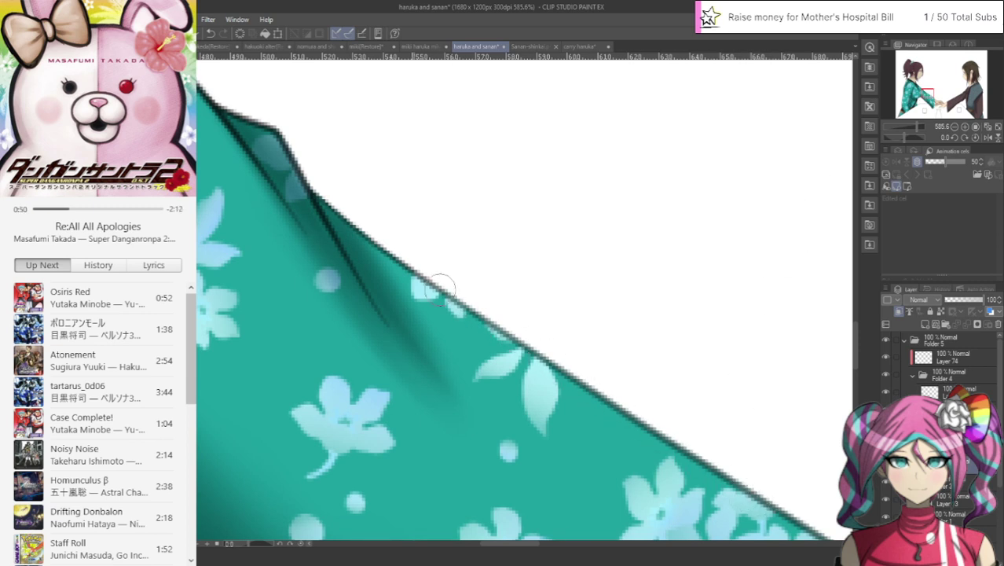
mouse_move(440, 289)
mouse_down()
mouse_move(303, 187)
mouse_move(401, 352)
mouse_up()
mouse_move(313, 222)
mouse_down()
mouse_move(275, 137)
mouse_move(242, 123)
mouse_move(267, 181)
mouse_up()
drag(929, 97, 918, 86)
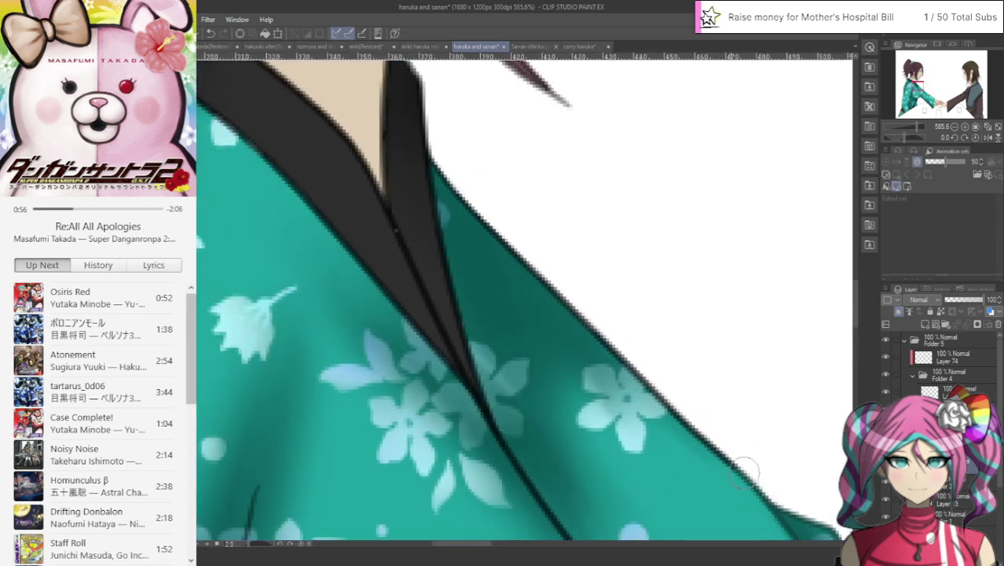
drag(744, 471, 515, 238)
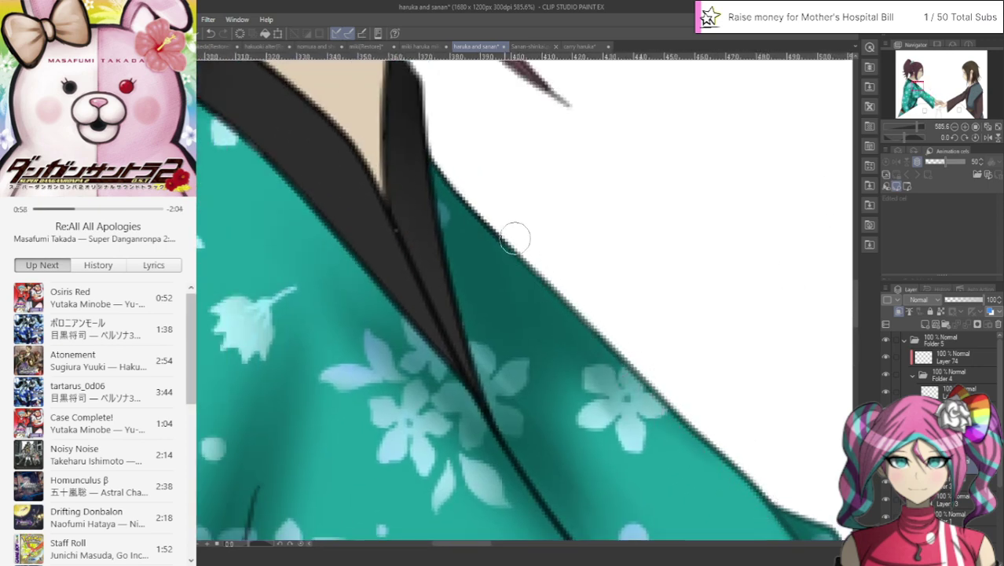
drag(456, 181, 446, 157)
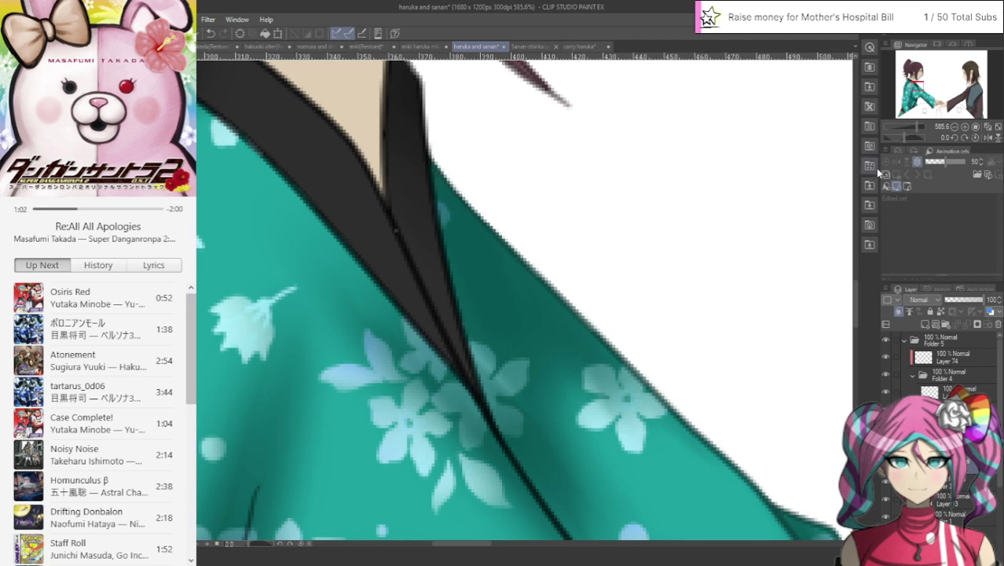
Step: Recolor the curved kimono line running from the point of the black collar down to the inner sleeve dark teal
drag(917, 86, 916, 89)
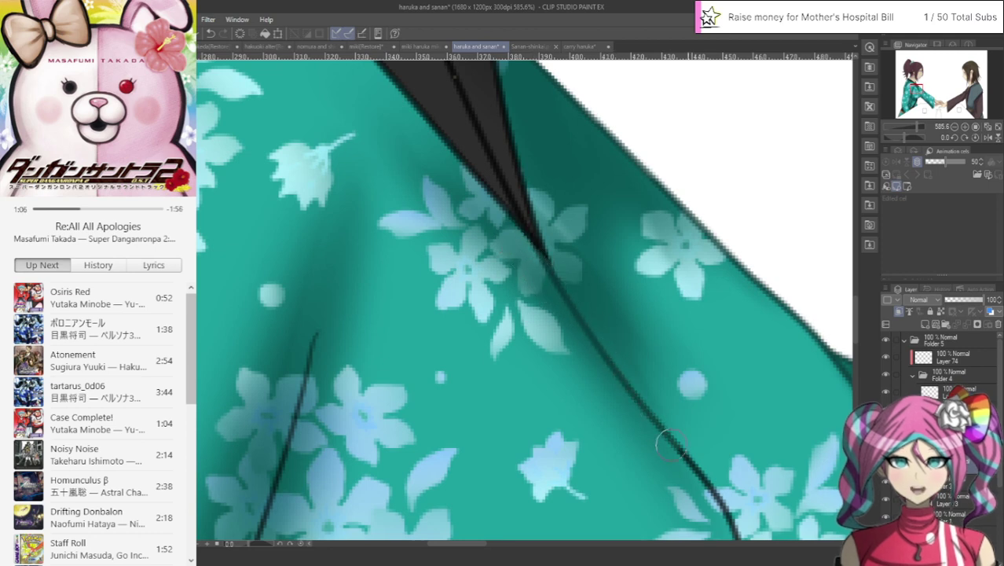
drag(914, 86, 917, 90)
mouse_move(574, 302)
mouse_down()
mouse_move(529, 497)
mouse_move(613, 537)
mouse_up()
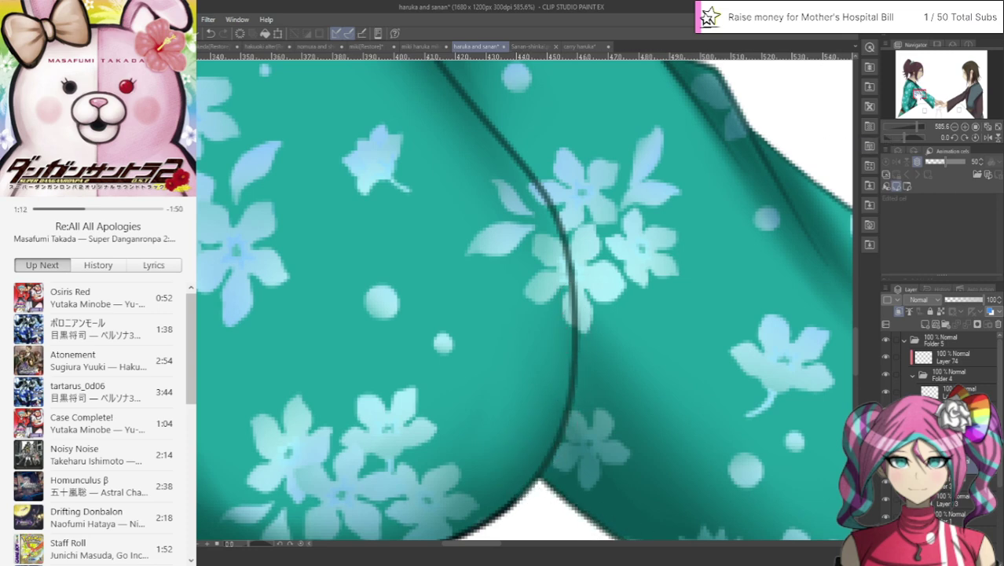
Step: Recolor the sleeve's lower edge dark teal, from beside the kimono's chest down to the sleeve's pointed tip
drag(918, 94, 923, 99)
mouse_move(439, 240)
mouse_down()
mouse_move(479, 278)
mouse_move(583, 351)
mouse_move(453, 268)
mouse_move(582, 389)
mouse_move(751, 526)
mouse_up()
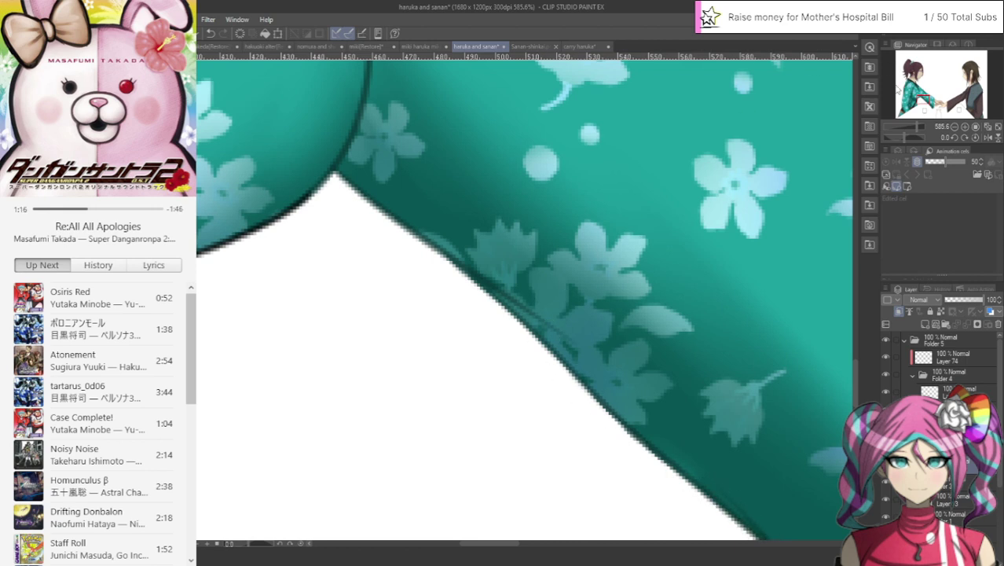
drag(923, 100, 927, 105)
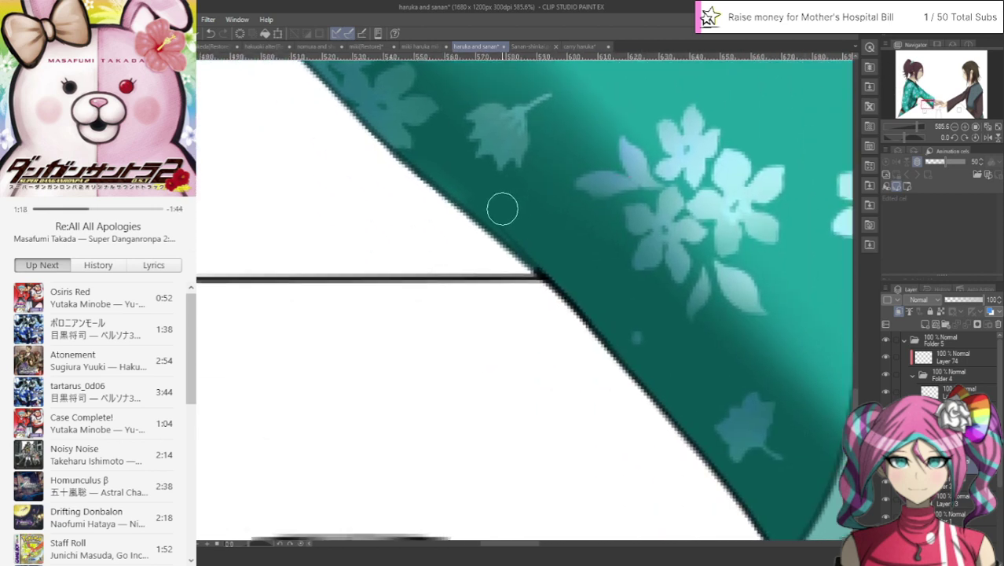
drag(502, 209, 719, 470)
drag(500, 249, 650, 407)
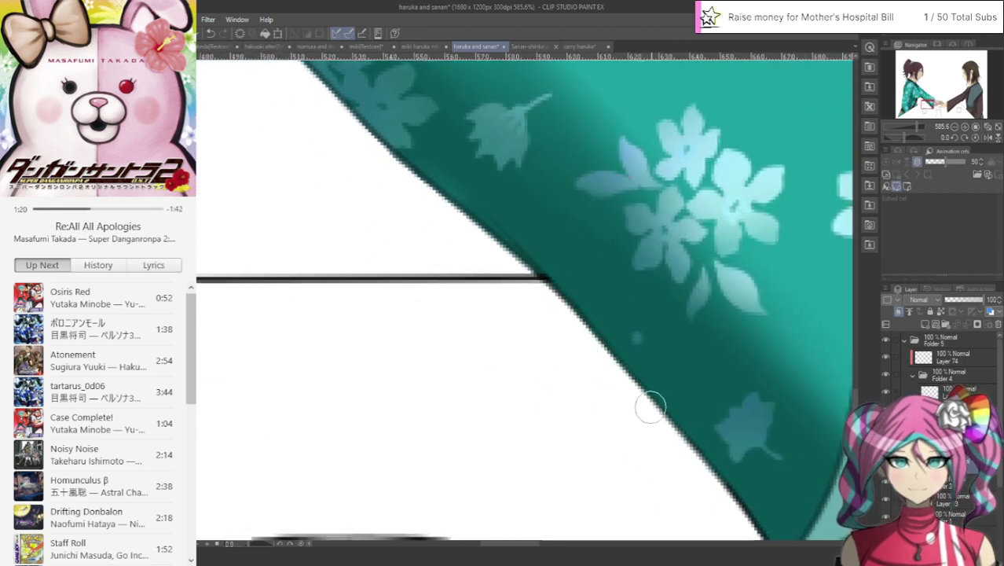
drag(926, 106, 929, 110)
drag(552, 250, 596, 346)
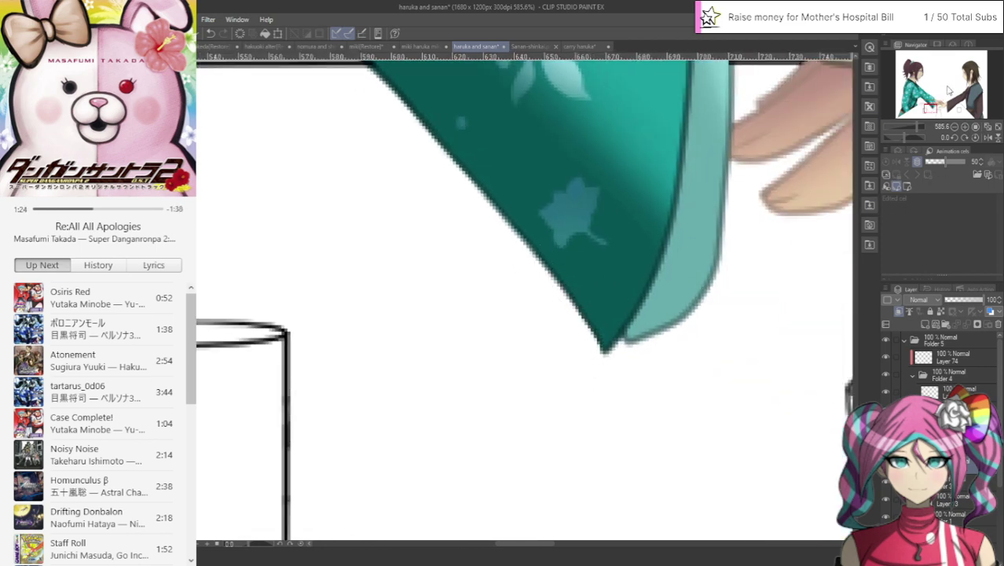
Step: Recolor the long diagonal fold line on the kimono's near side, between the back and the chest, dark teal
drag(923, 105, 910, 93)
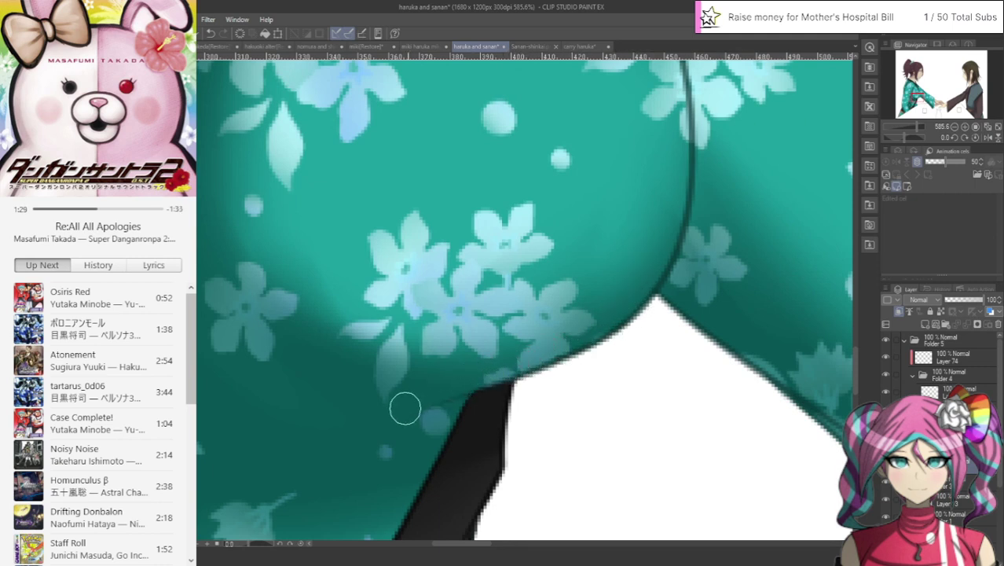
drag(919, 96, 913, 88)
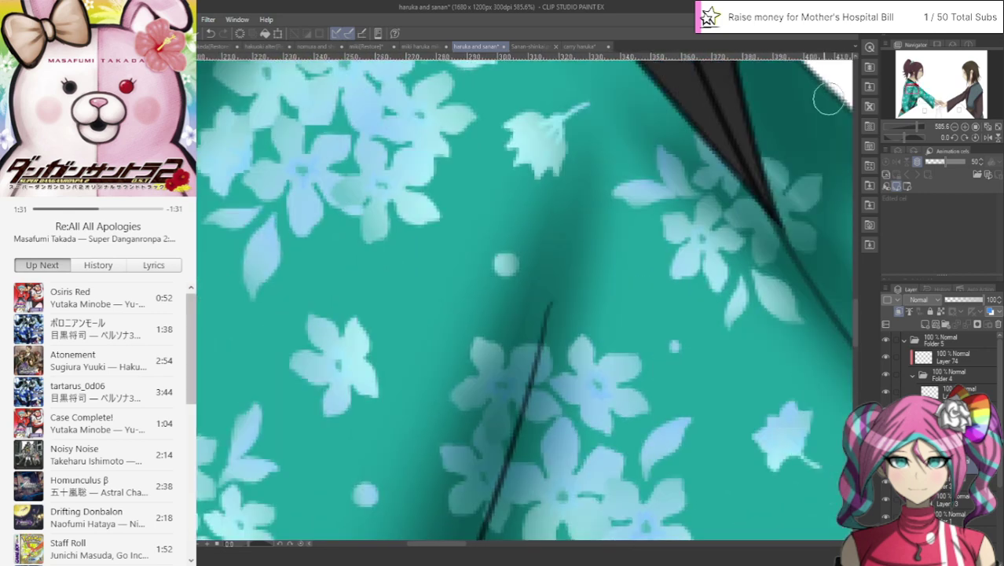
drag(551, 303, 475, 538)
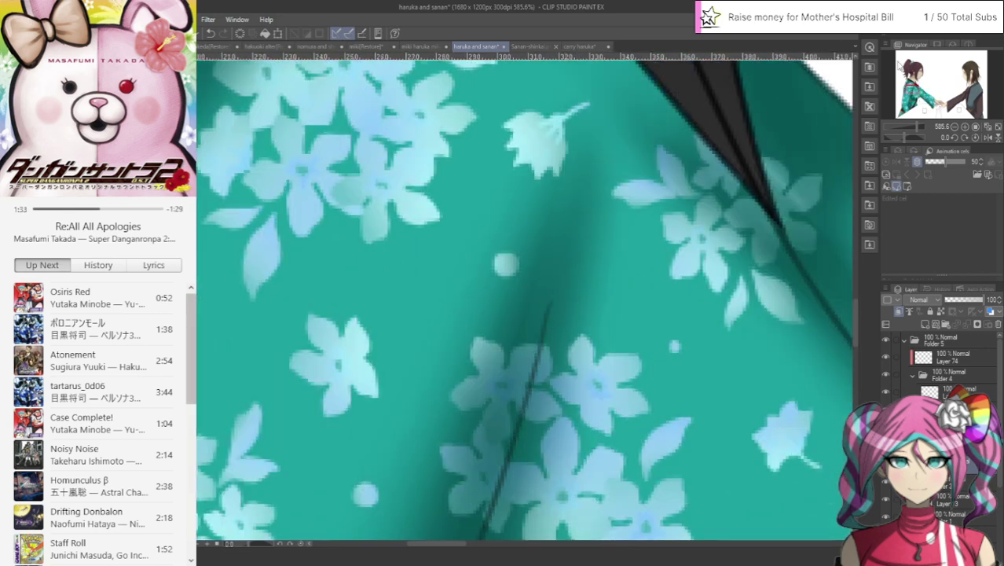
drag(914, 89, 911, 94)
drag(599, 303, 520, 518)
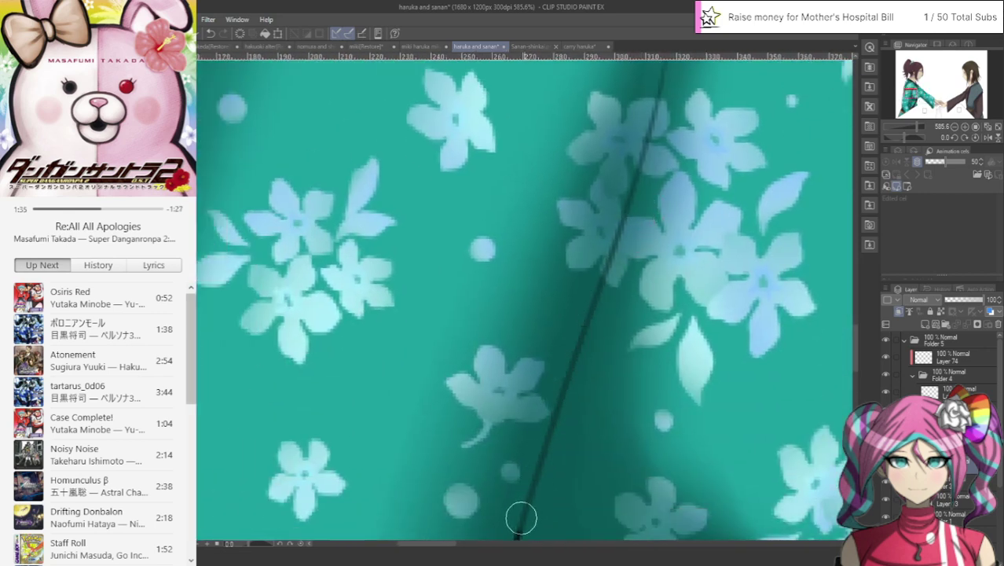
drag(911, 93, 908, 96)
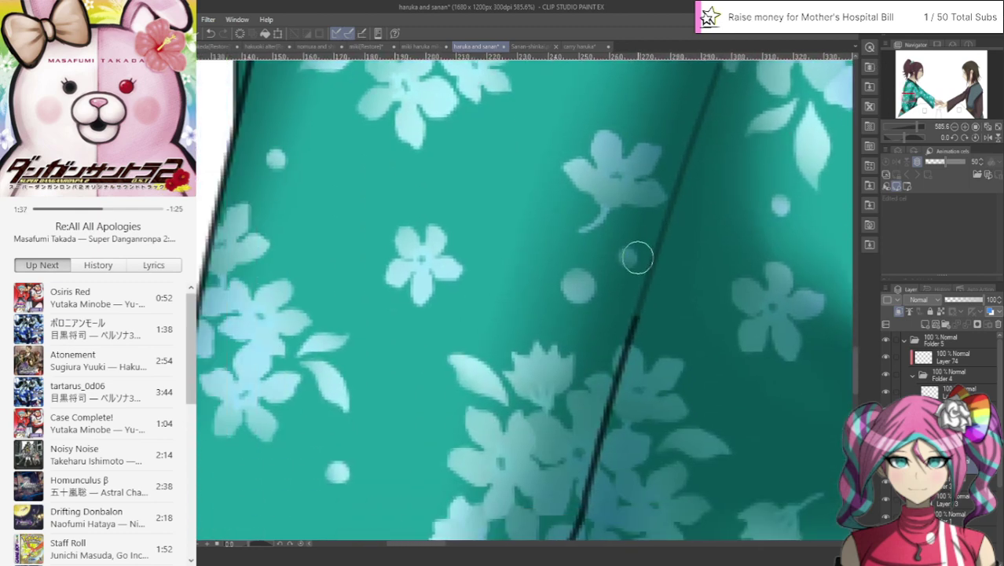
drag(632, 323, 567, 532)
drag(907, 97, 915, 103)
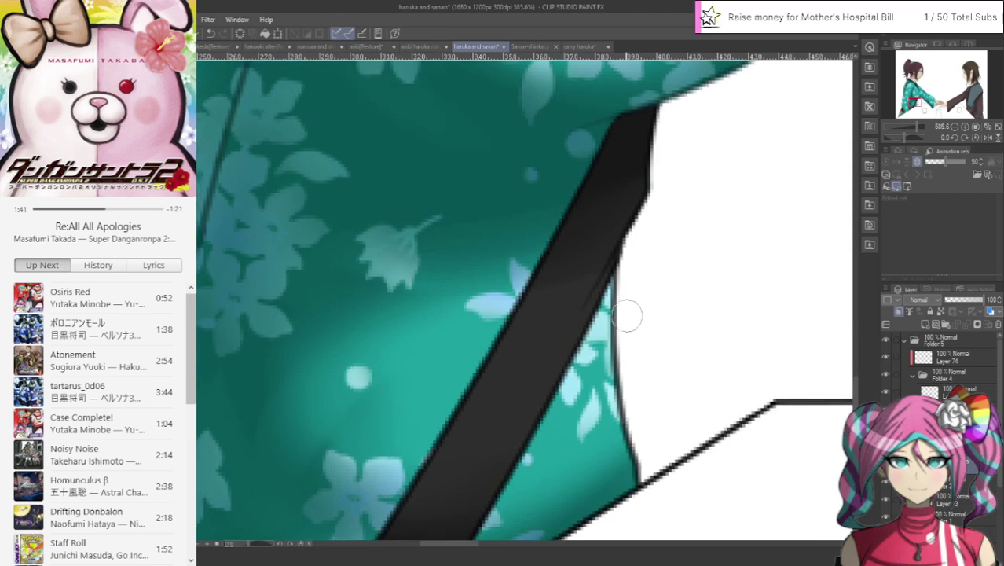
Step: Recolor the kimono's front edge beside the black strap and the fold line running down the sleeve to the table edge dark teal
mouse_move(621, 316)
mouse_down()
mouse_move(635, 266)
mouse_move(616, 368)
mouse_move(632, 475)
mouse_up()
drag(920, 103, 912, 101)
drag(552, 225, 481, 381)
mouse_move(498, 336)
mouse_down()
mouse_move(473, 455)
mouse_move(497, 407)
mouse_move(536, 510)
mouse_up()
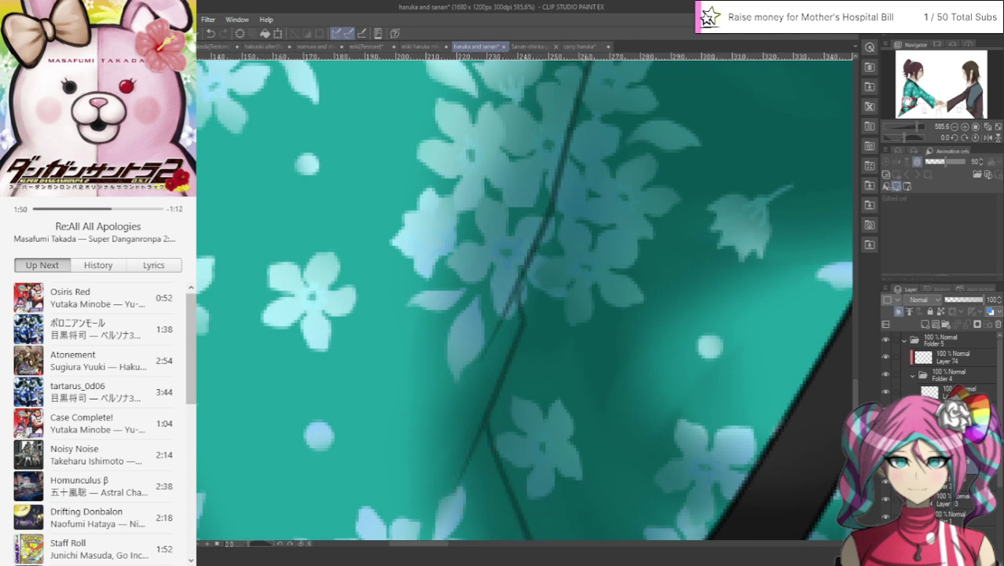
drag(908, 102, 907, 108)
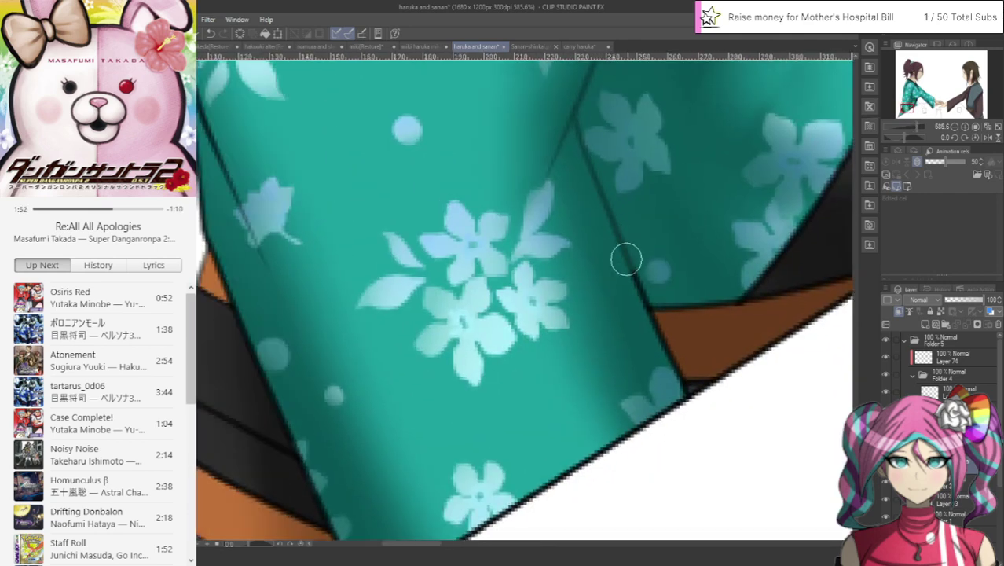
drag(626, 259, 664, 361)
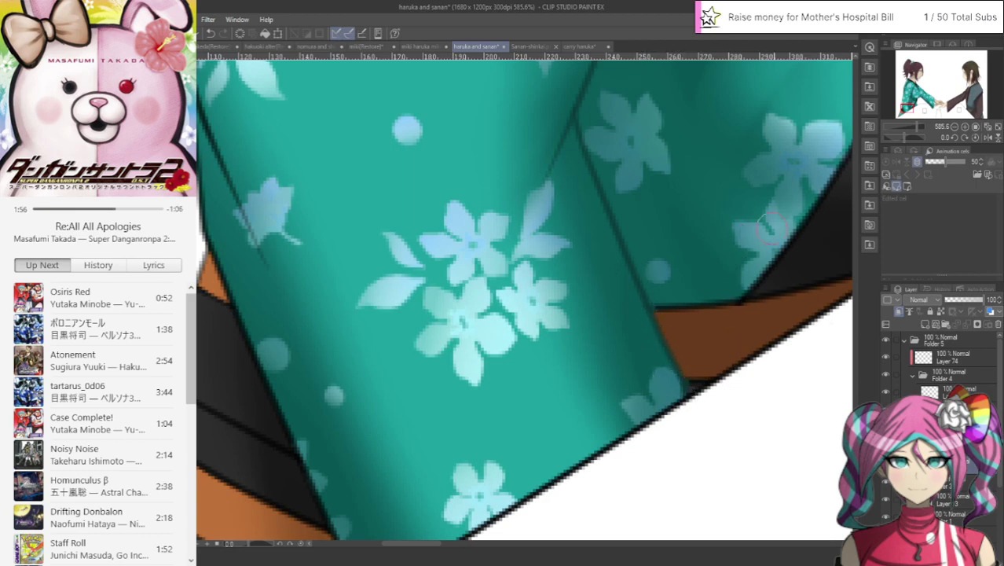
Step: Recolor the kimono edge overlapping the black and orange sash, plus the short fold just above it, dark teal
drag(910, 107, 899, 113)
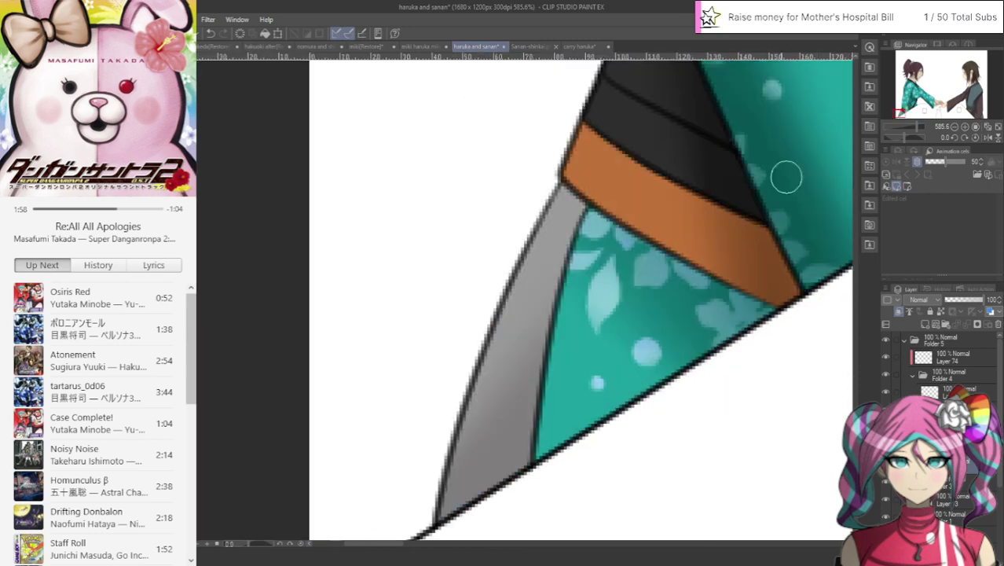
drag(809, 305, 776, 216)
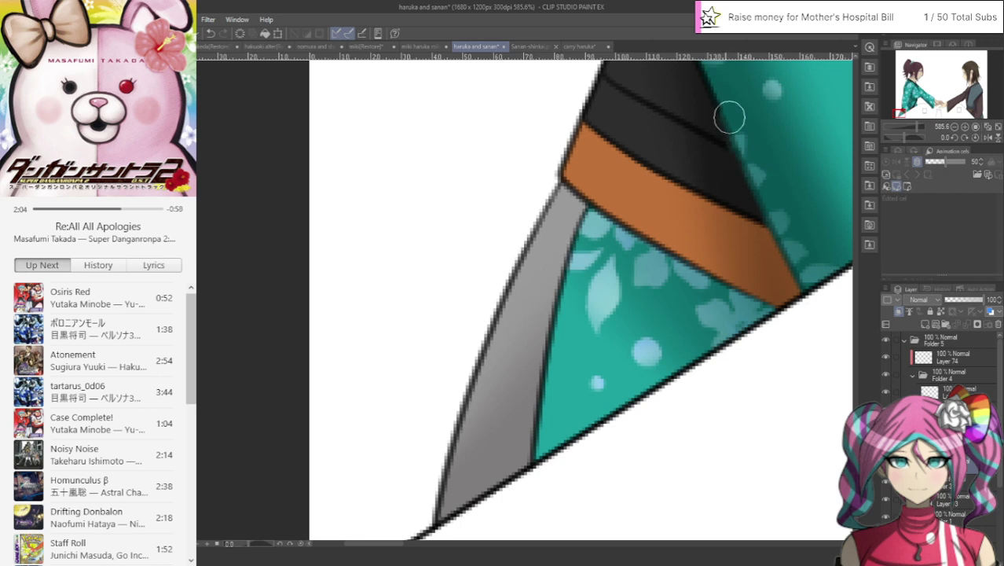
drag(739, 71, 679, 531)
mouse_move(585, 126)
mouse_down()
mouse_move(582, 206)
mouse_move(591, 271)
mouse_up()
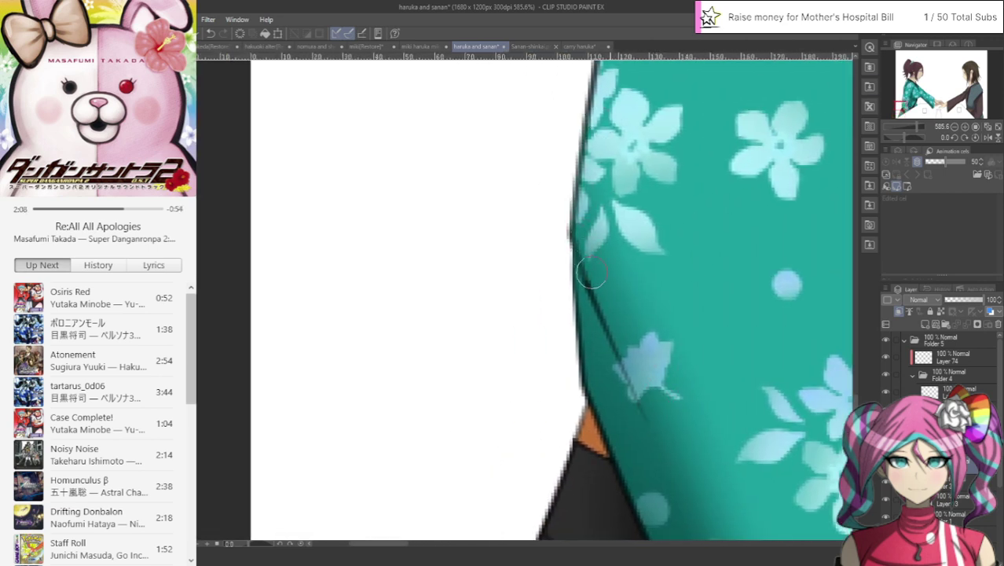
mouse_move(632, 374)
mouse_down()
mouse_move(567, 231)
mouse_move(581, 349)
mouse_move(633, 502)
mouse_move(607, 285)
mouse_move(695, 197)
mouse_up()
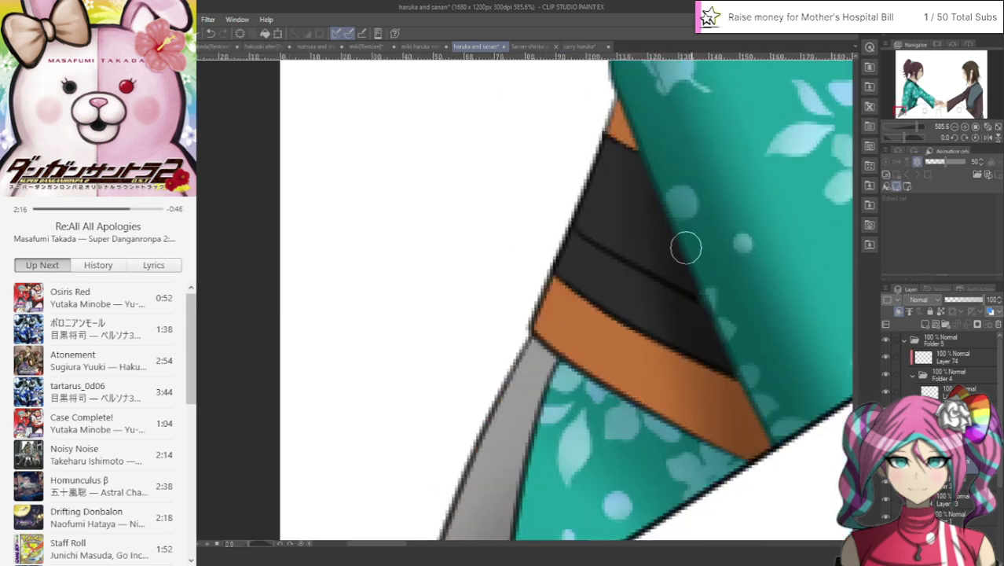
Step: Recolor the lower part of the kimono's back outline and the long fold line beside it dark teal
drag(900, 111, 898, 102)
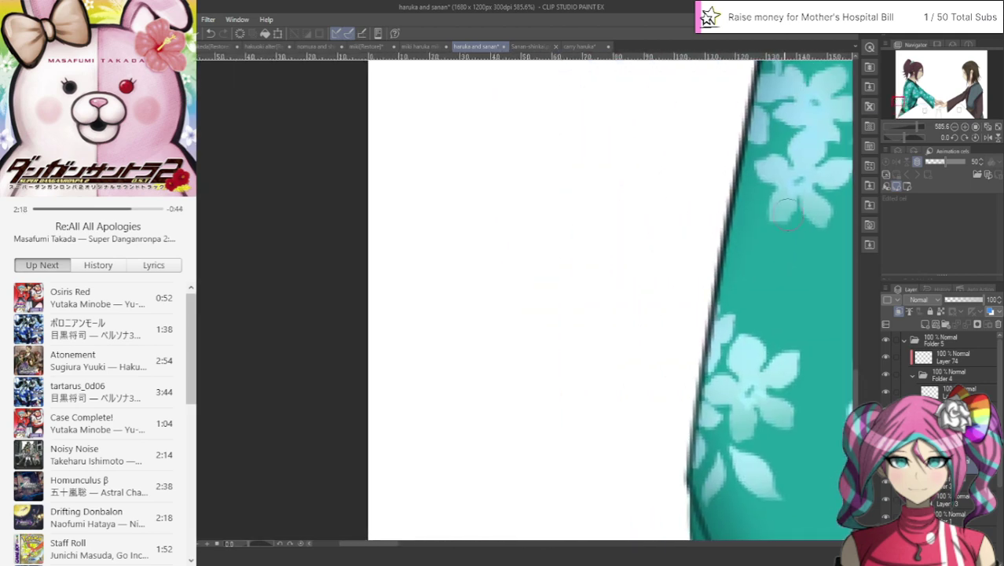
mouse_move(701, 480)
mouse_down()
mouse_move(701, 380)
mouse_move(756, 75)
mouse_up()
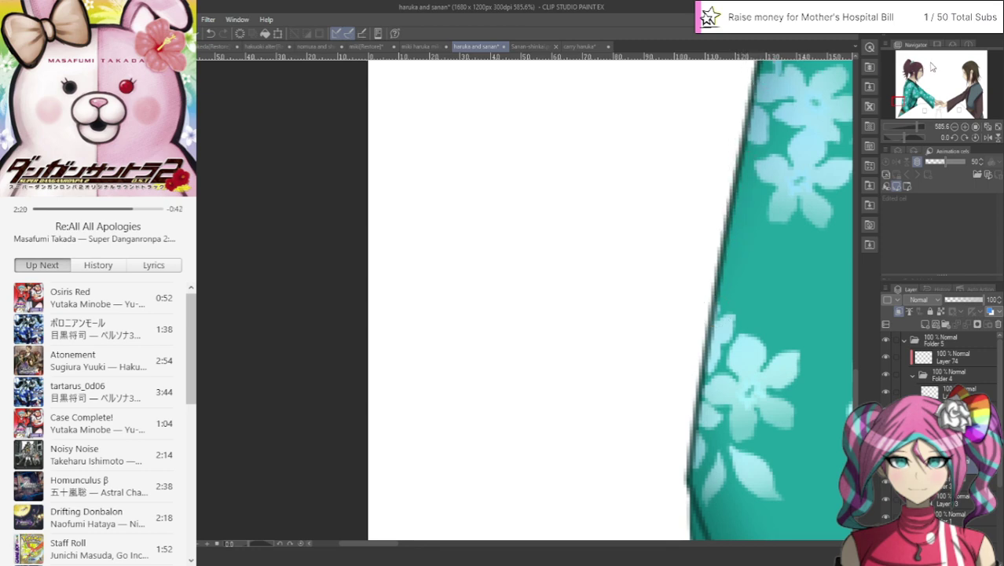
drag(909, 96, 904, 87)
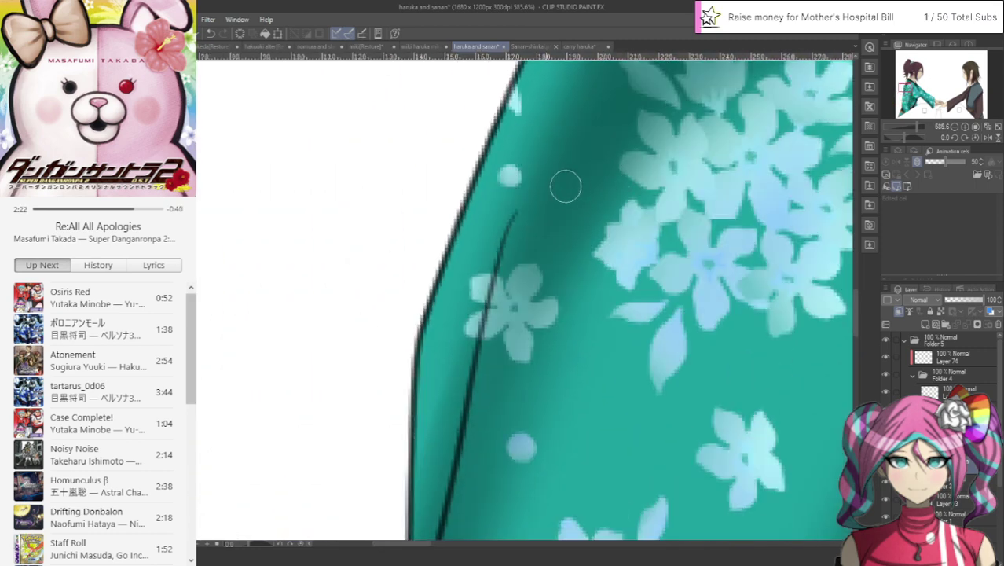
mouse_move(516, 212)
mouse_down()
mouse_move(480, 337)
mouse_move(459, 509)
mouse_up()
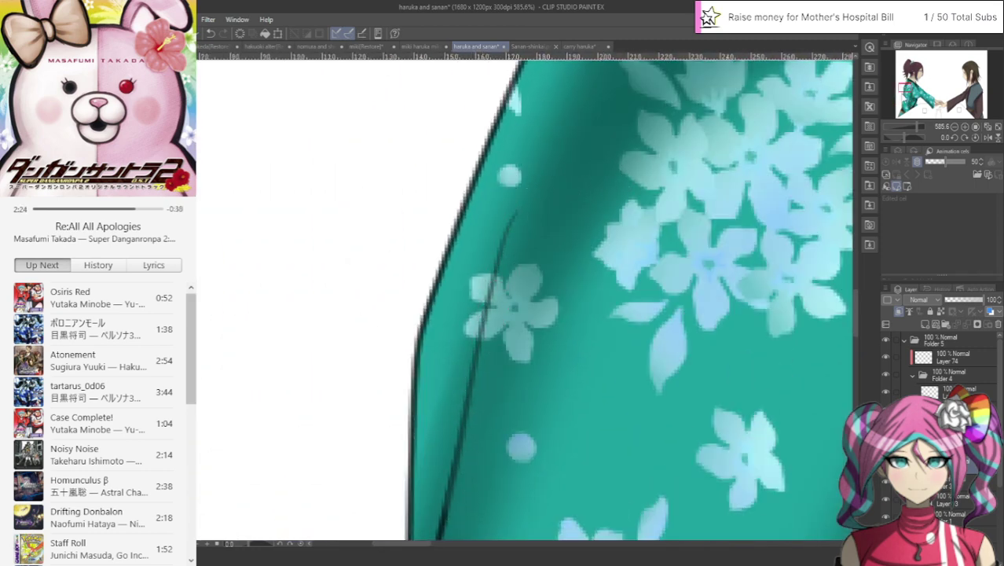
drag(904, 87, 903, 92)
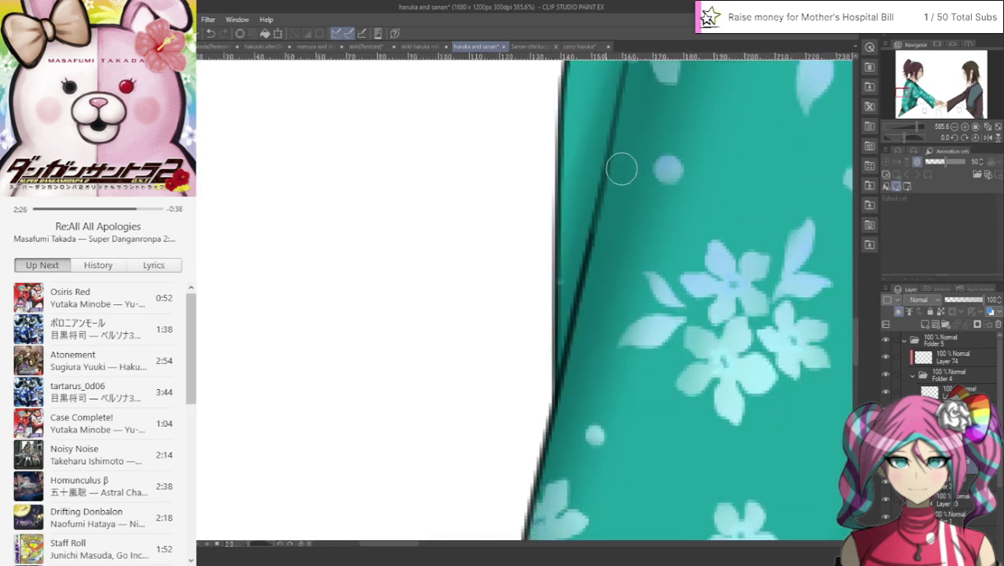
drag(620, 169, 515, 544)
Step: Recolor the upper part of the kimono's back outline dark teal, from the fold up to the black collar
drag(552, 353, 553, 188)
drag(906, 94, 908, 92)
mouse_move(441, 373)
mouse_down()
mouse_move(441, 293)
mouse_move(490, 132)
mouse_up()
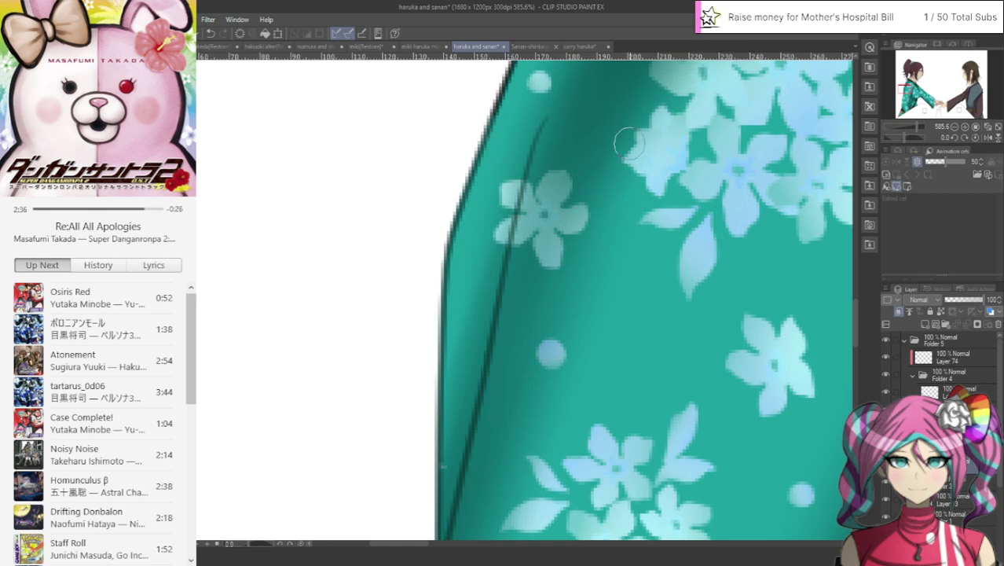
drag(923, 110, 915, 100)
mouse_move(574, 509)
mouse_down()
mouse_move(600, 413)
mouse_move(705, 200)
mouse_up()
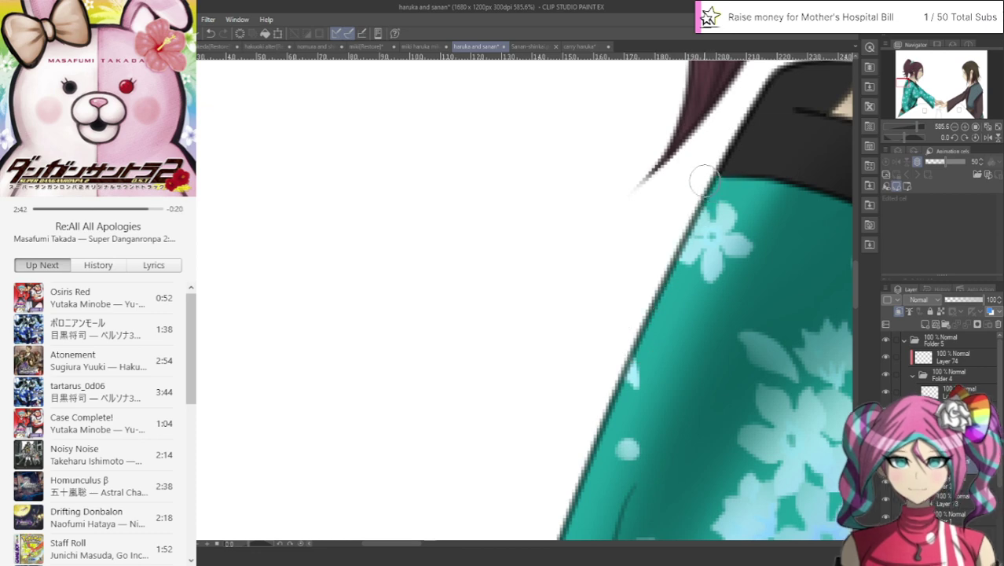
scroll(703, 181, down, 10)
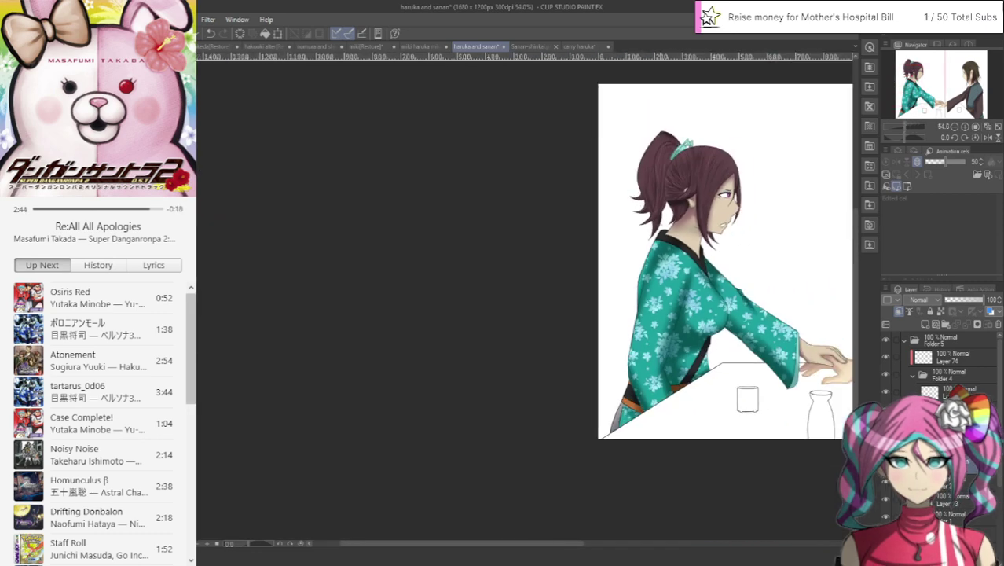
Step: Recolor the outlines of the grey fabric and the orange sash at the woman's waist to softer matching colors
scroll(502, 425, up, 7)
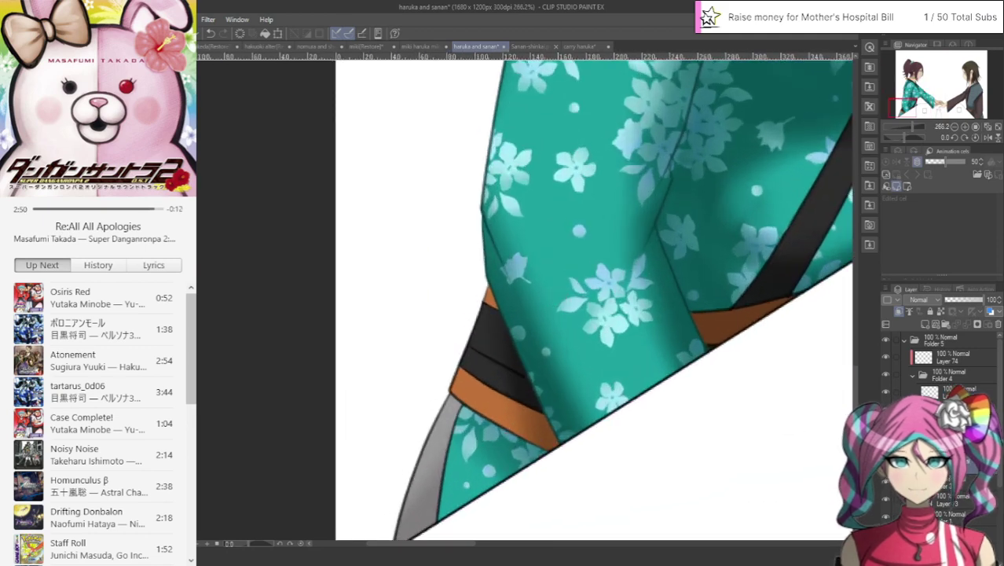
scroll(314, 462, up, 2)
drag(901, 107, 885, 113)
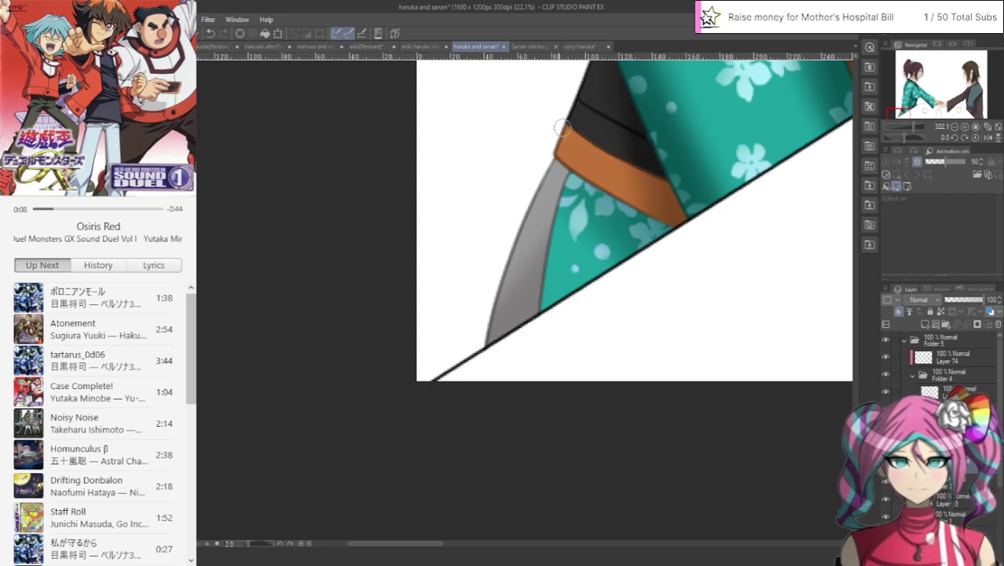
drag(894, 118, 896, 114)
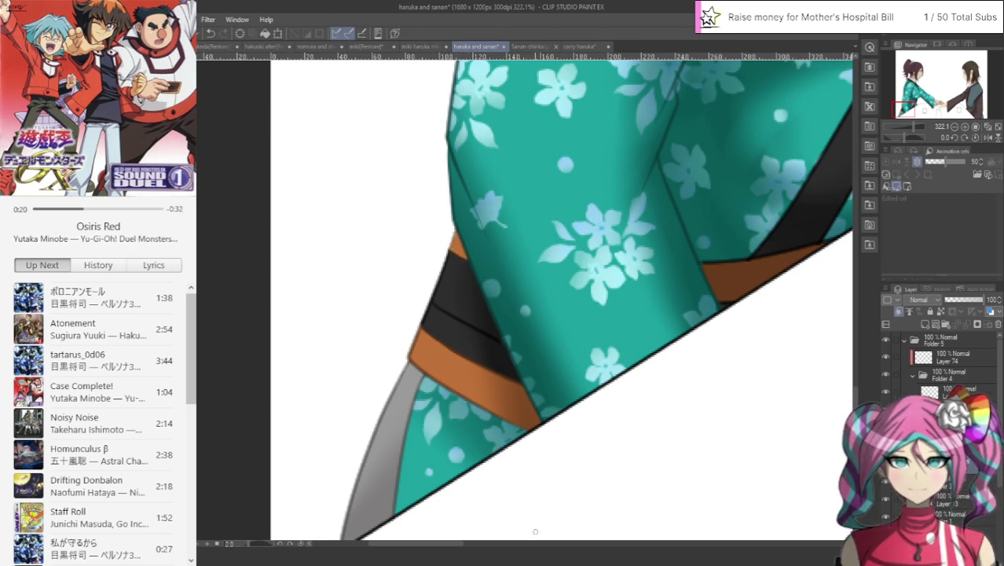
drag(448, 545, 468, 545)
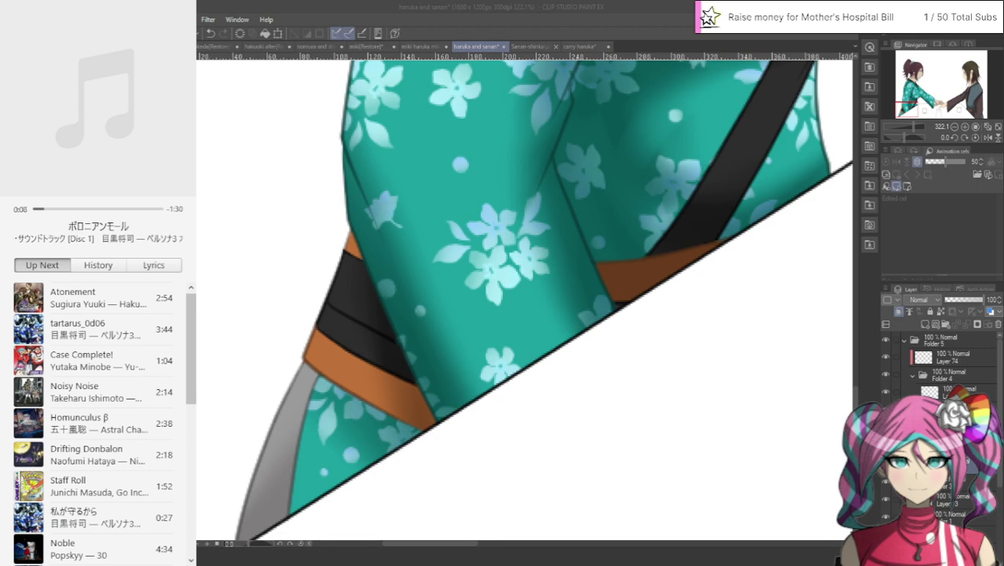
scroll(609, 126, down, 4)
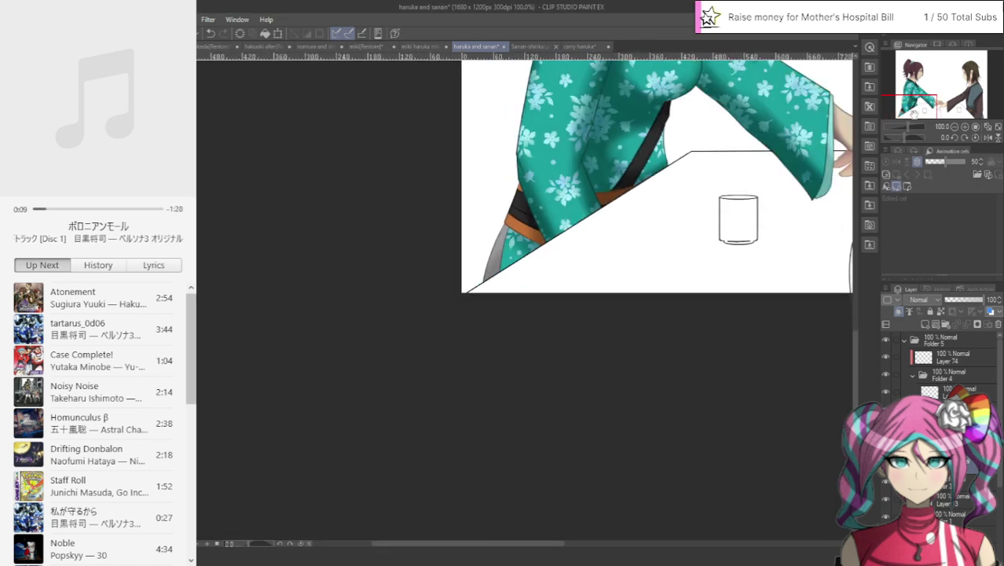
Step: Toggle the visibility of the upper layers inside Folder 4 to examine which parts of the drawing they hold
drag(912, 106, 952, 98)
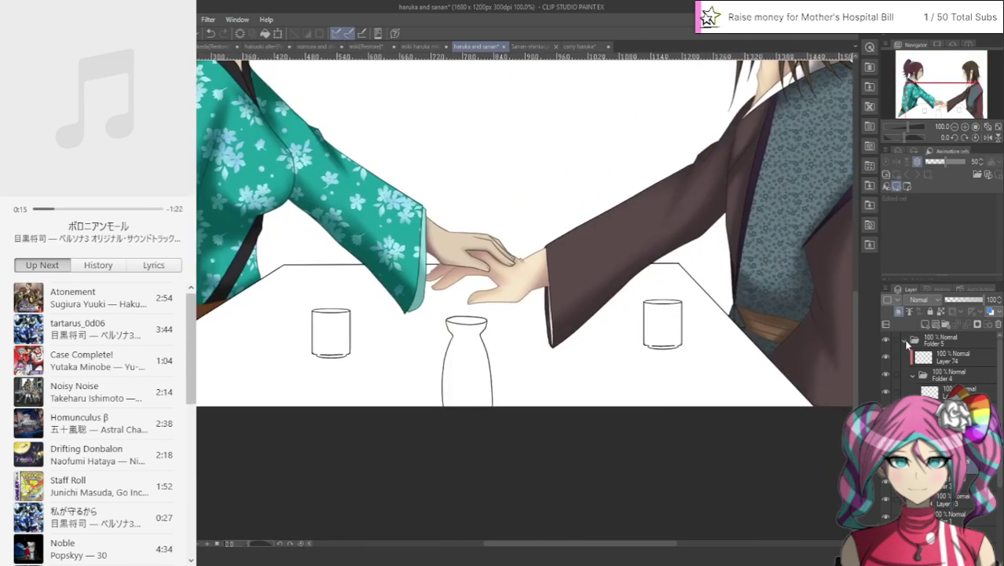
click(911, 344)
click(899, 391)
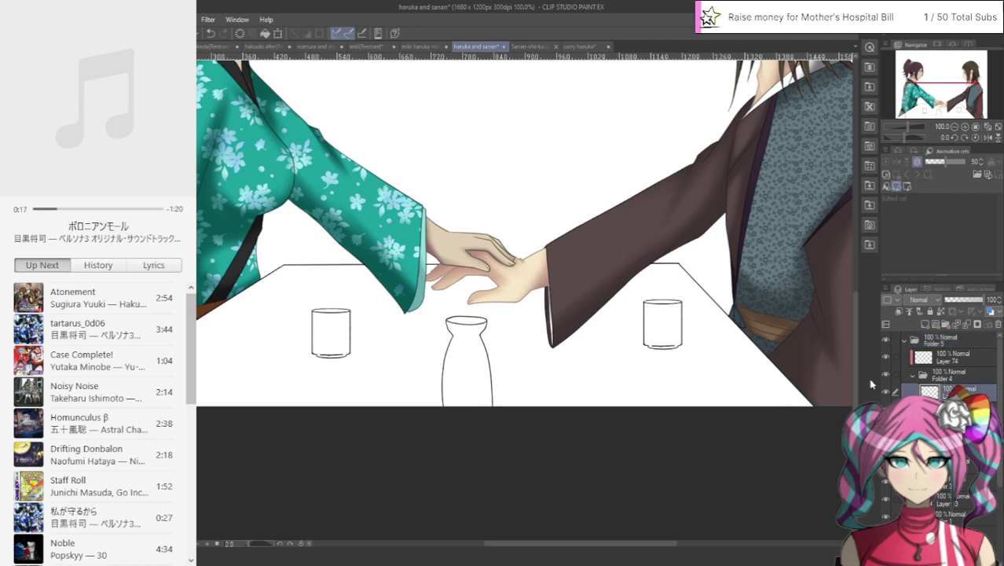
click(885, 391)
click(885, 391)
click(885, 409)
click(885, 409)
click(911, 408)
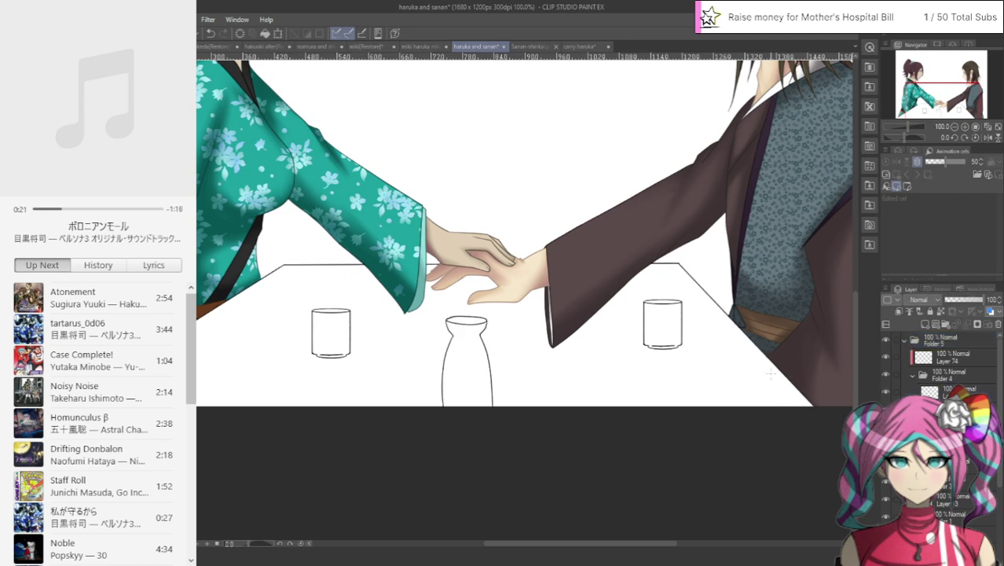
scroll(549, 231, up, 8)
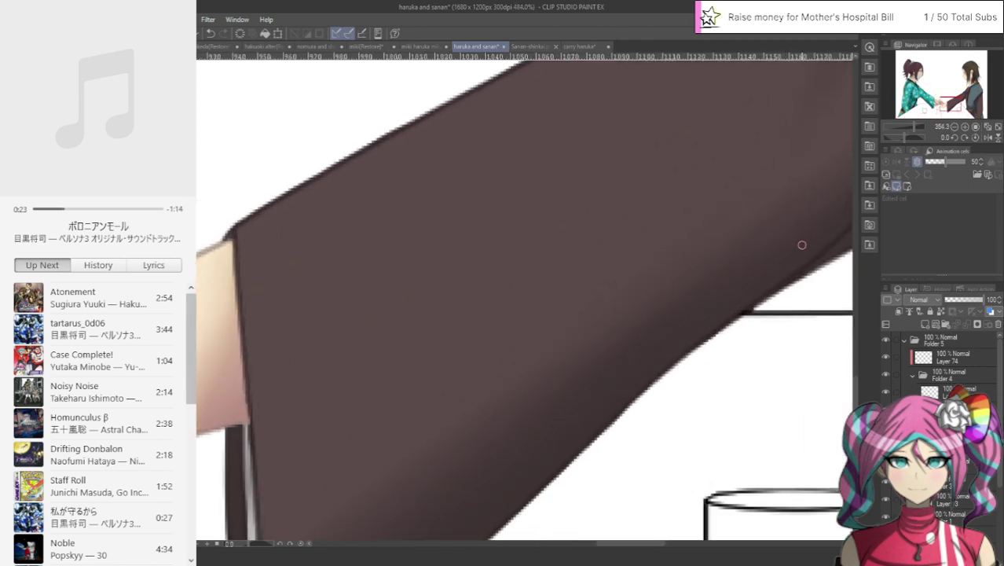
click(949, 106)
drag(948, 107, 932, 105)
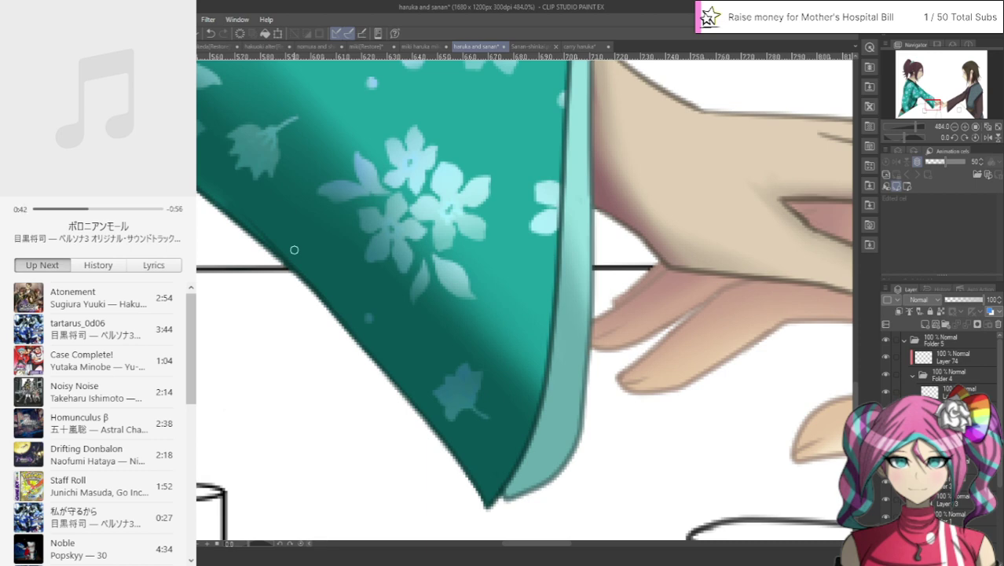
scroll(294, 250, down, 6)
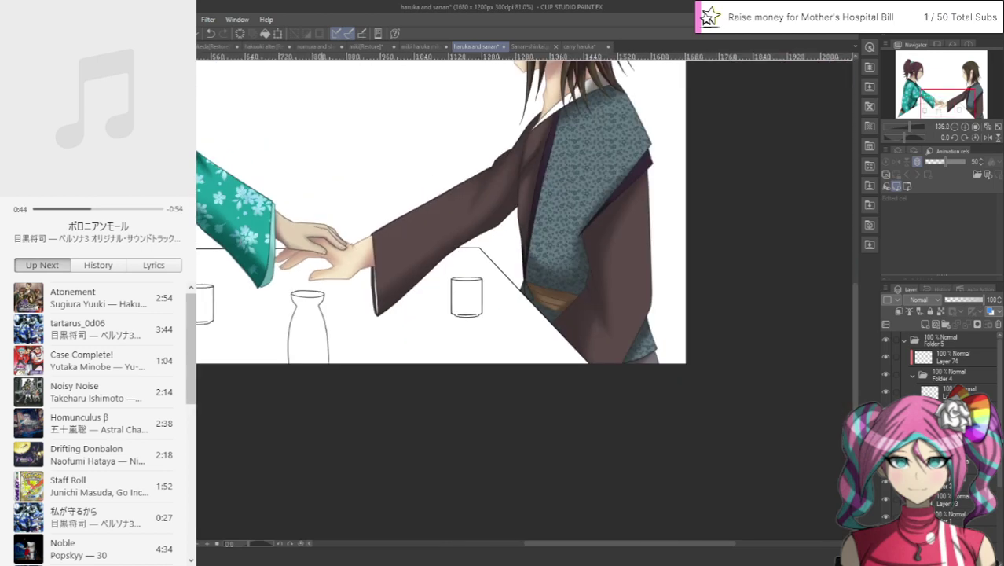
drag(574, 545, 511, 545)
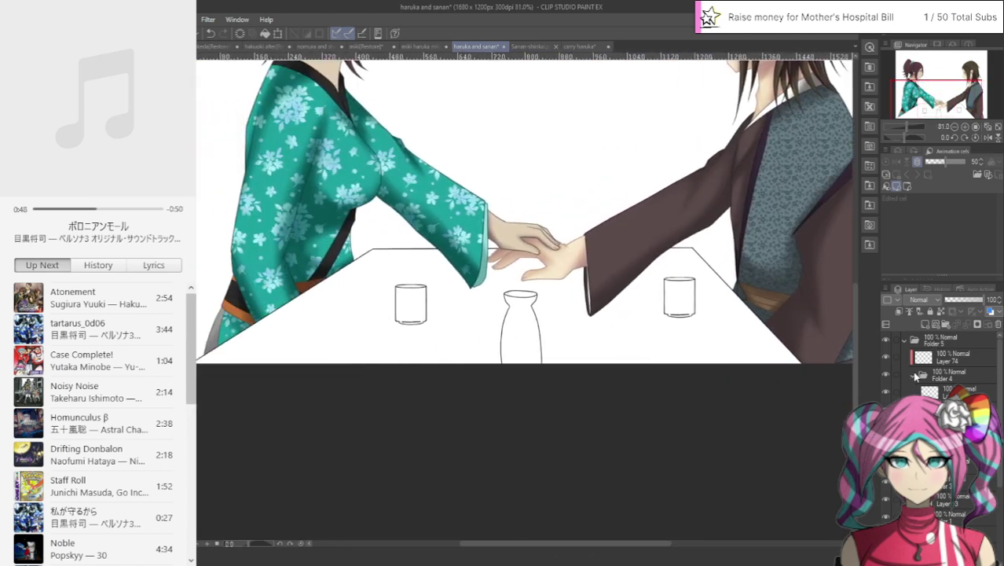
Step: Collapse Folder 4, create a new layer folder lower in the layer stack and add an empty raster layer to it
click(914, 377)
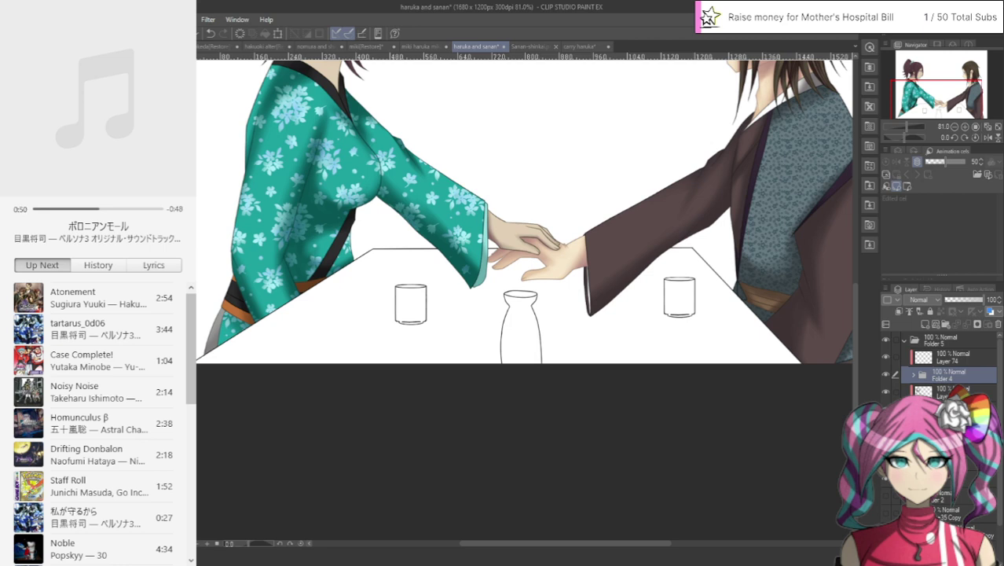
click(969, 461)
click(961, 501)
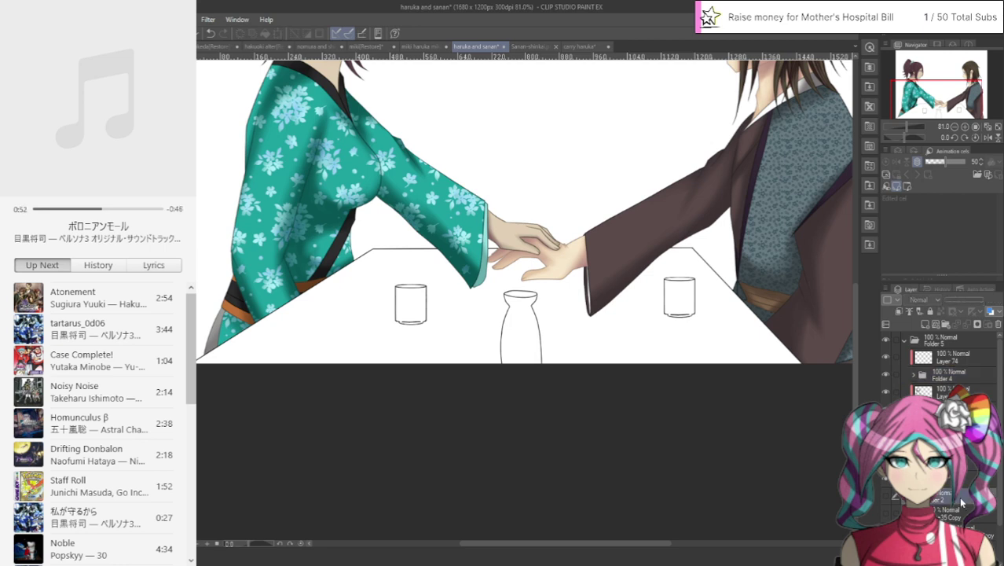
click(946, 325)
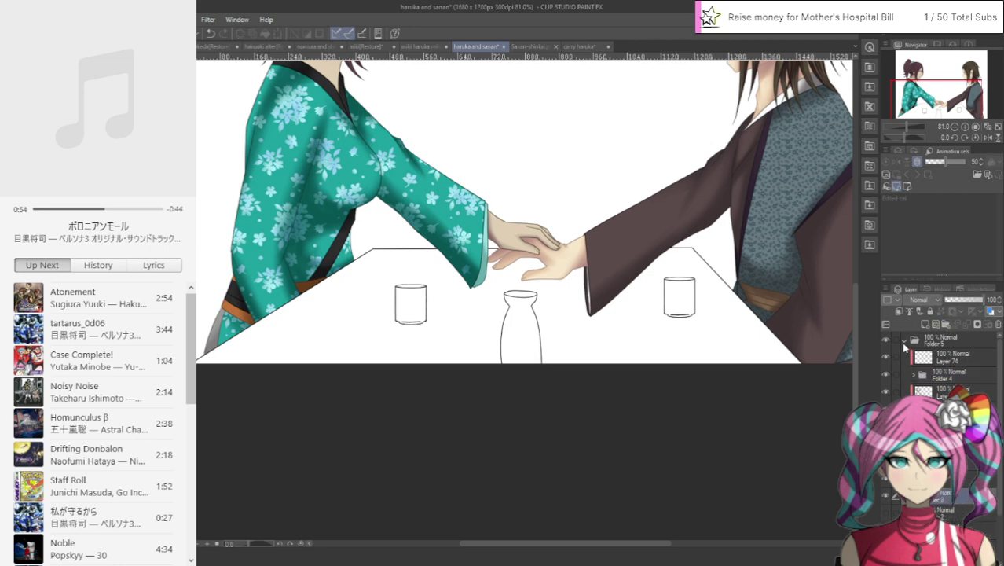
click(924, 325)
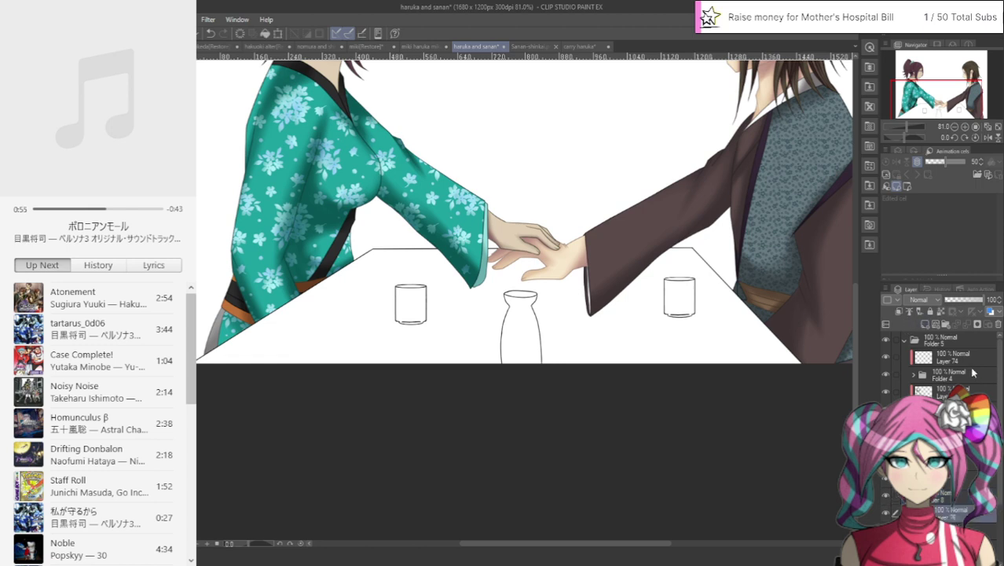
Step: Hide the line art layers of the bottle and both cups inside Folder 4, leaving only the table's outline
click(927, 374)
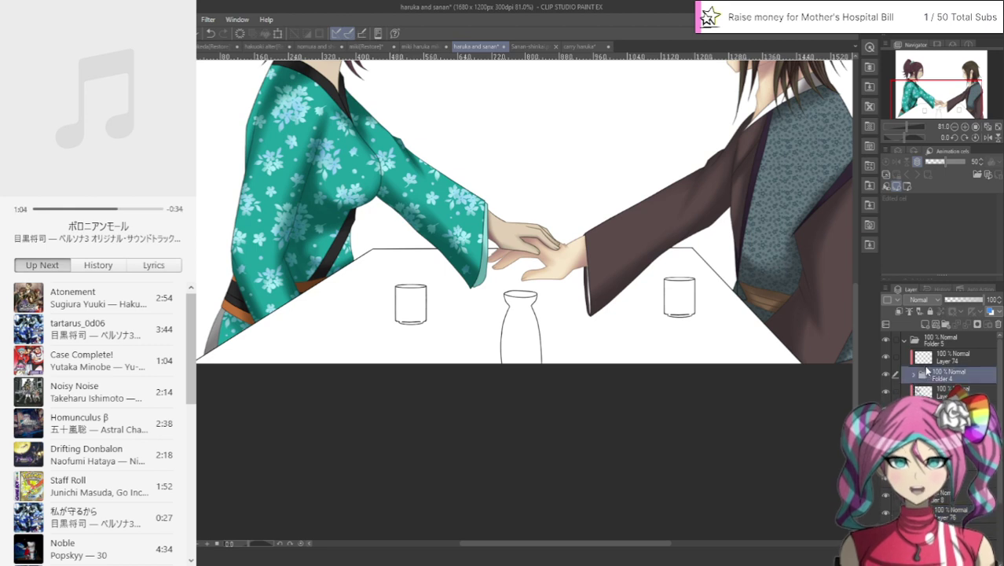
click(884, 373)
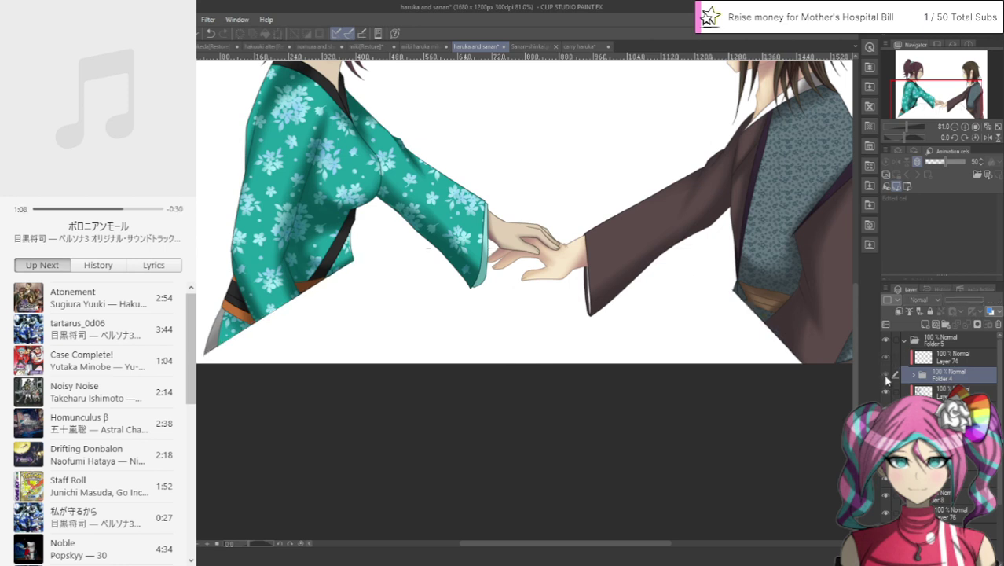
click(883, 374)
click(913, 375)
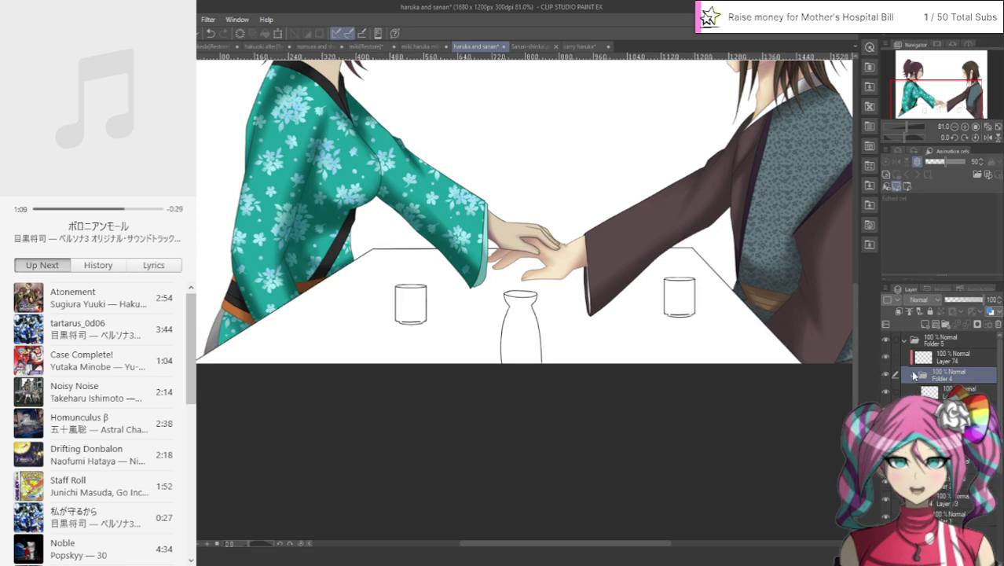
click(886, 393)
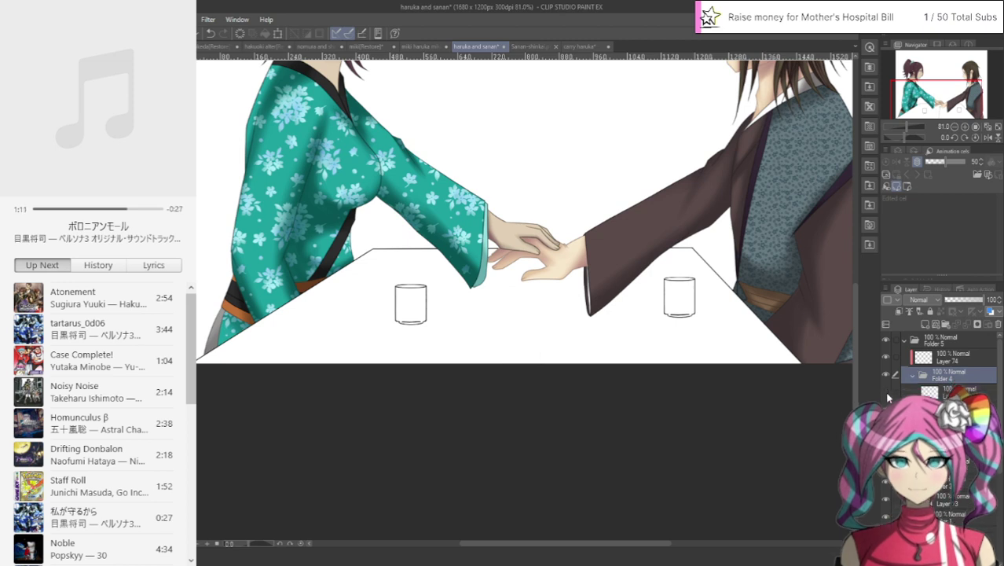
click(886, 408)
click(886, 425)
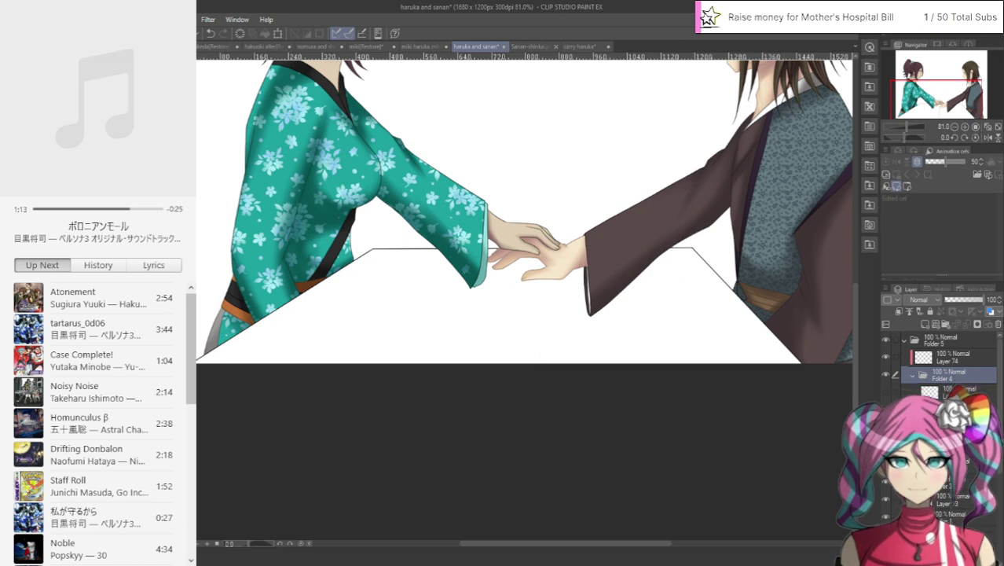
click(946, 425)
click(927, 377)
Step: Fill the table with dark teal on the empty raster layer lower in the stack
scroll(927, 377, down, 3)
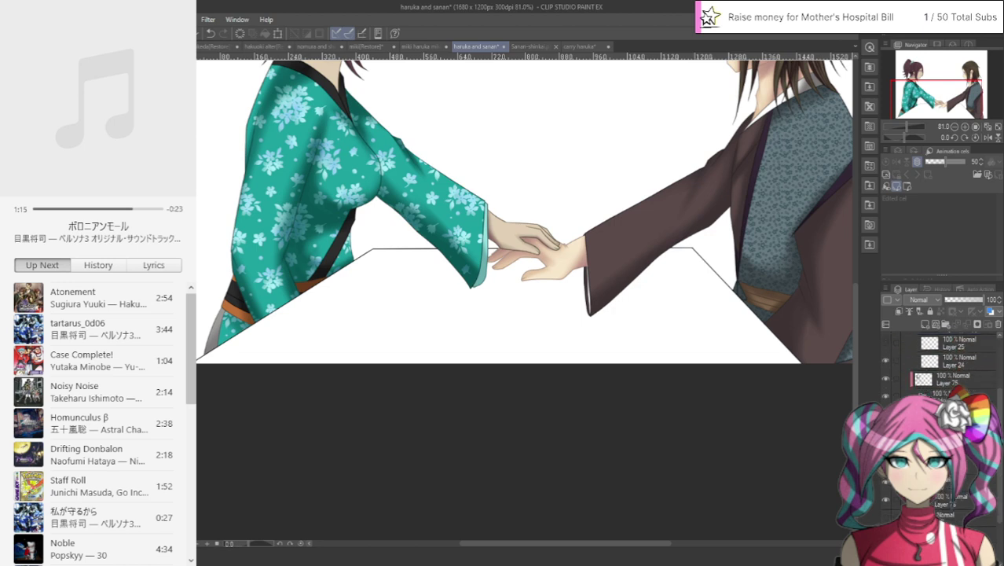
click(941, 505)
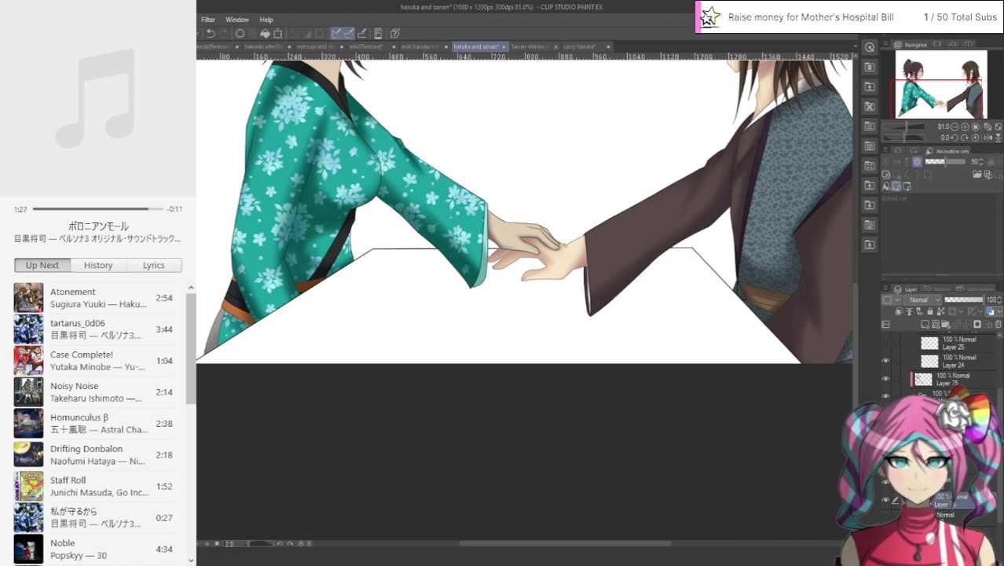
mouse_move(235, 323)
mouse_down()
mouse_move(337, 251)
mouse_move(658, 211)
mouse_move(844, 326)
mouse_move(836, 372)
mouse_move(197, 512)
mouse_up()
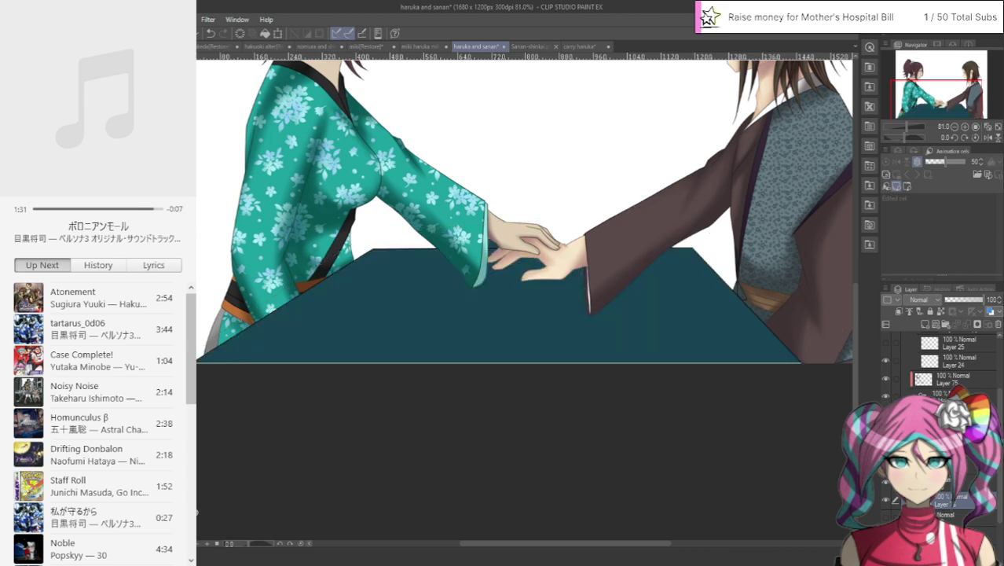
Step: Paint over the thin white strip along the table's bottom edge with the same dark teal, across its whole width
scroll(203, 471, up, 4)
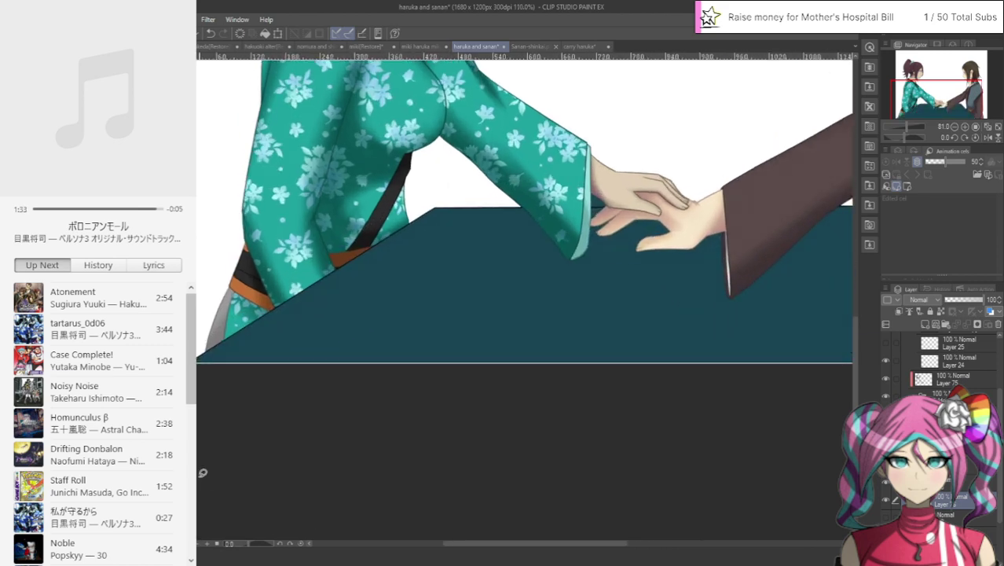
scroll(202, 466, up, 3)
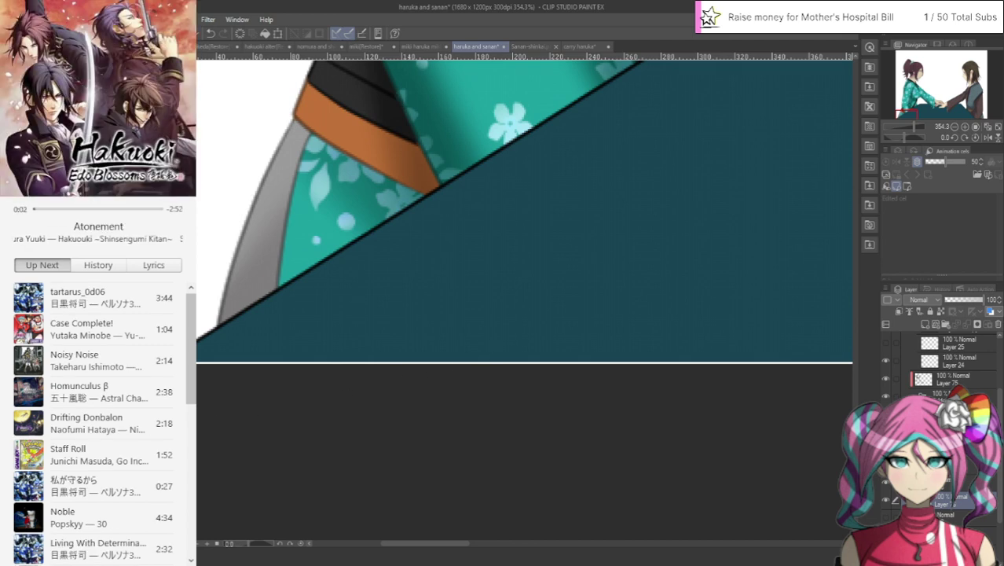
mouse_move(342, 363)
mouse_down()
mouse_move(826, 347)
mouse_move(856, 363)
mouse_up()
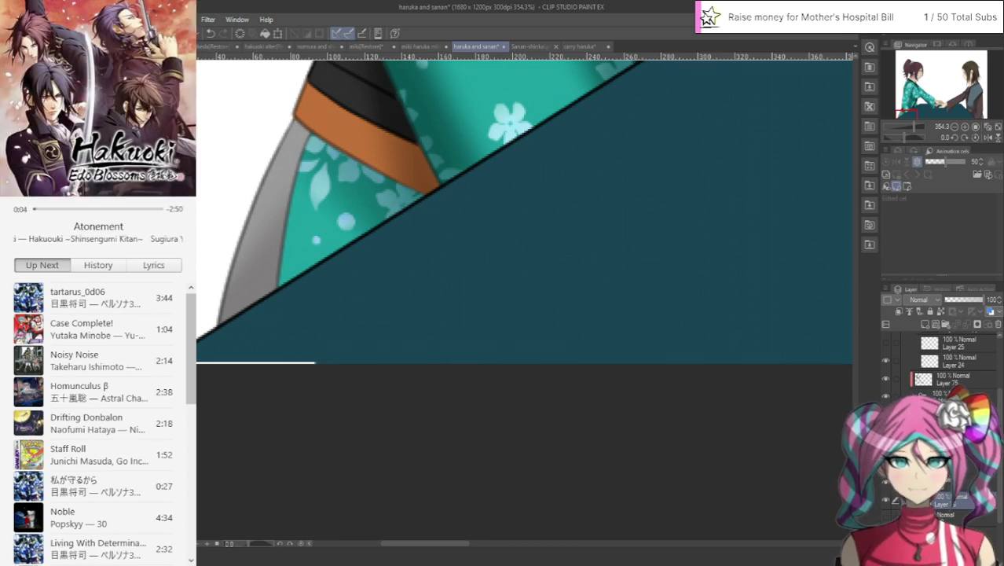
mouse_move(417, 359)
mouse_down()
mouse_move(333, 358)
mouse_move(198, 385)
mouse_up()
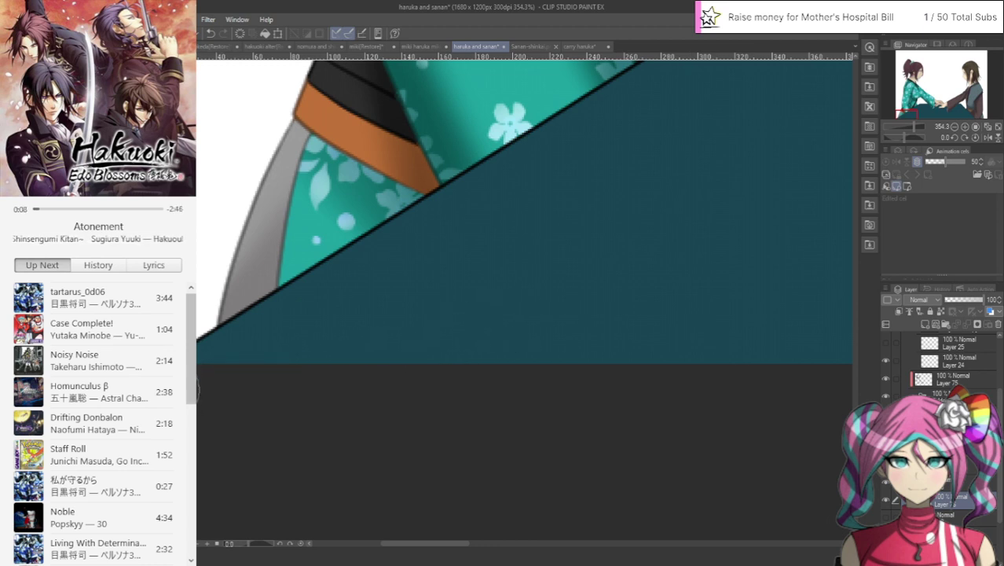
drag(907, 113, 921, 115)
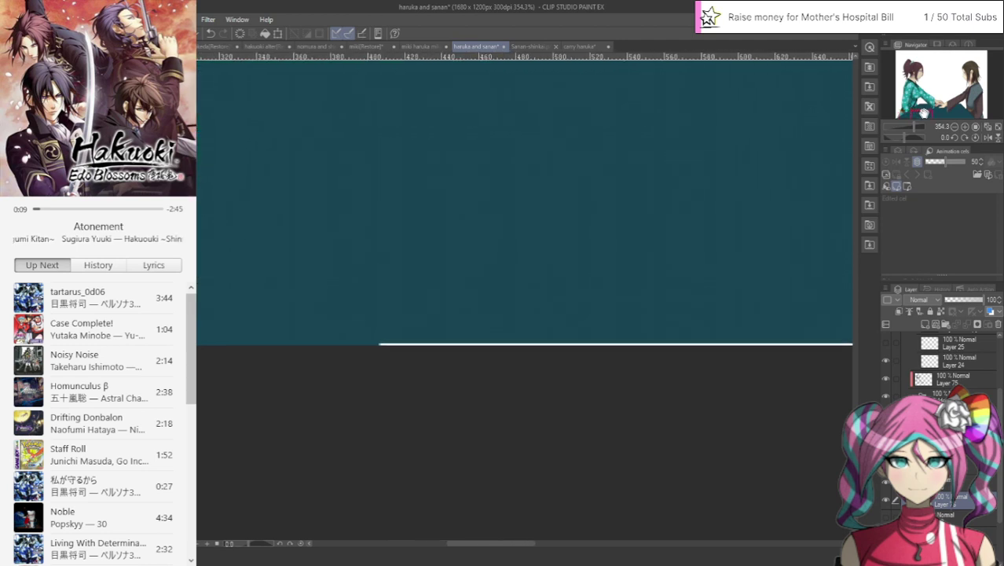
drag(359, 336, 827, 363)
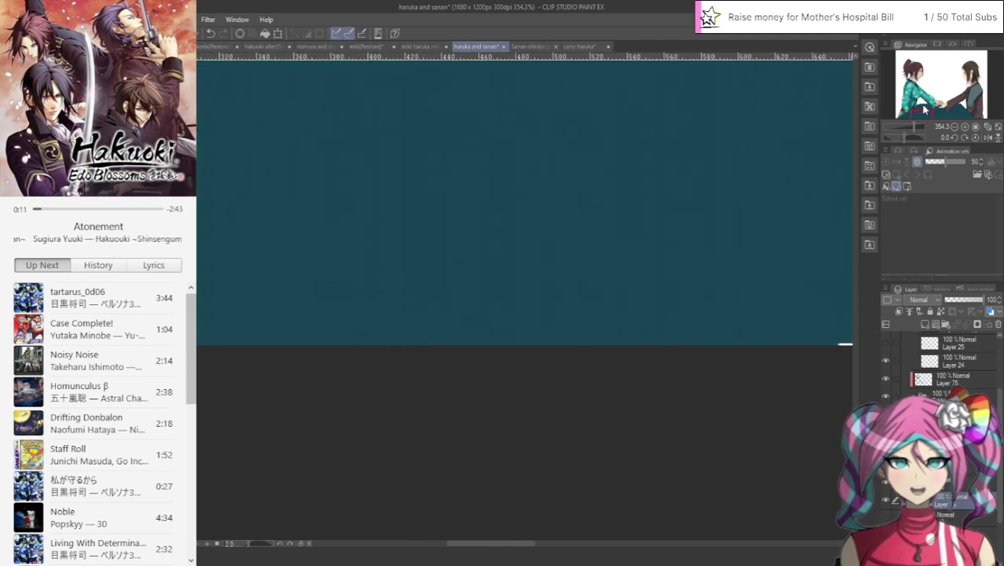
drag(921, 114, 936, 116)
mouse_move(373, 278)
mouse_down()
mouse_move(589, 292)
mouse_move(823, 278)
mouse_up()
drag(929, 116, 937, 114)
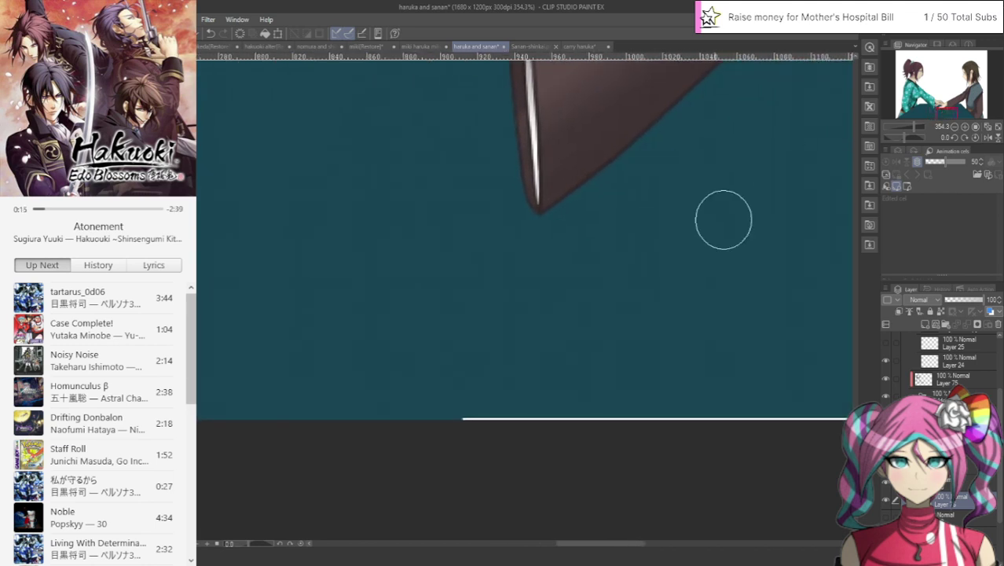
mouse_move(461, 406)
mouse_down()
mouse_move(529, 419)
mouse_move(848, 418)
mouse_up()
drag(942, 116, 940, 123)
mouse_move(332, 336)
mouse_down()
mouse_move(440, 349)
mouse_move(795, 333)
mouse_up()
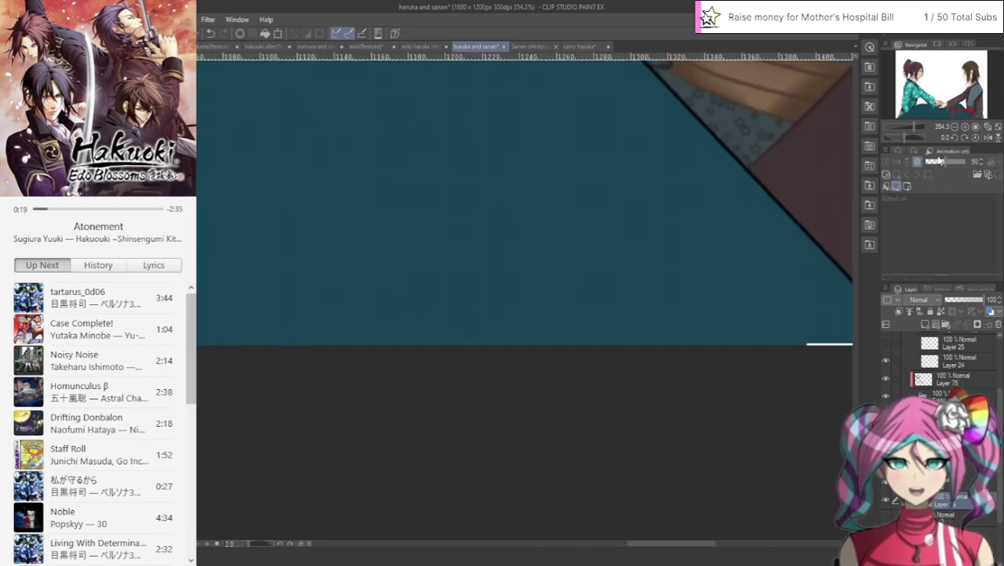
drag(960, 115, 965, 117)
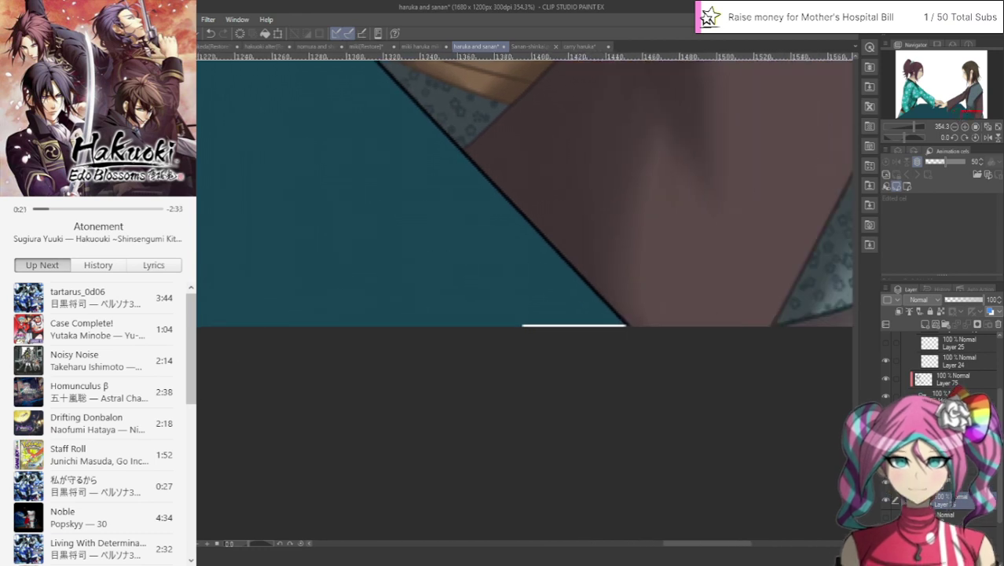
drag(510, 310, 618, 325)
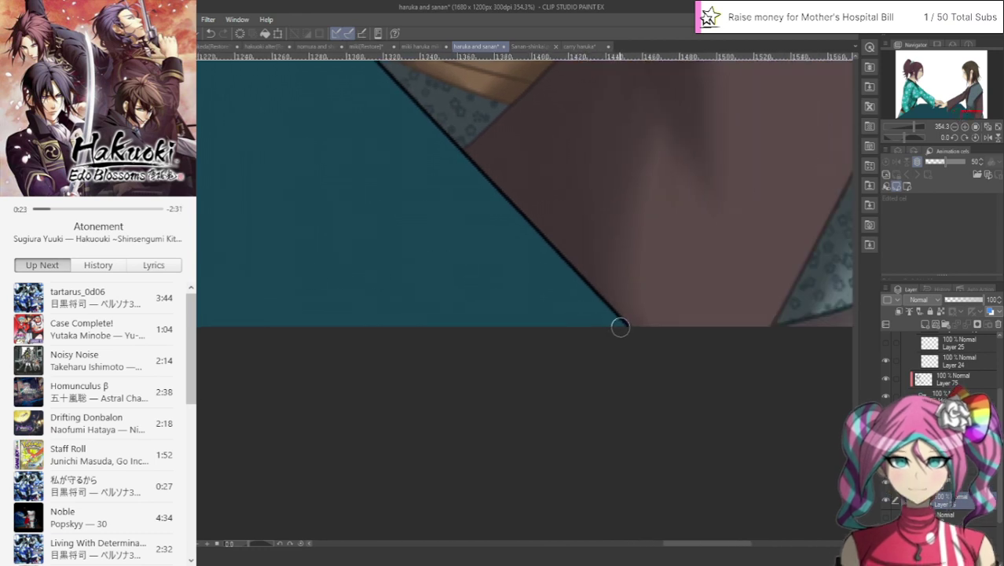
Step: Erase the dark teal spill above the table's back edge in the gap between the woman's sleeve and the hands
scroll(609, 288, down, 4)
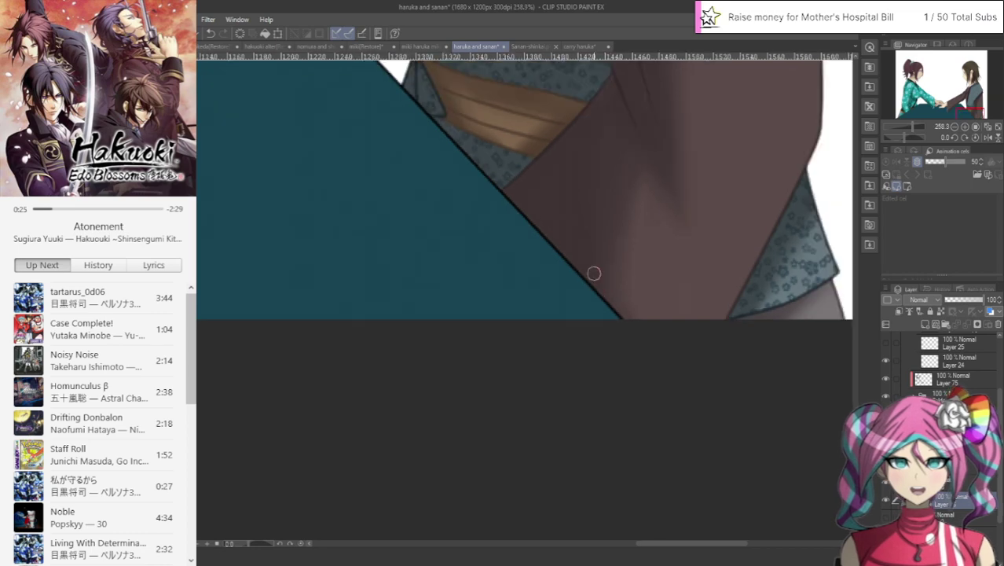
scroll(535, 273, down, 5)
scroll(368, 110, up, 5)
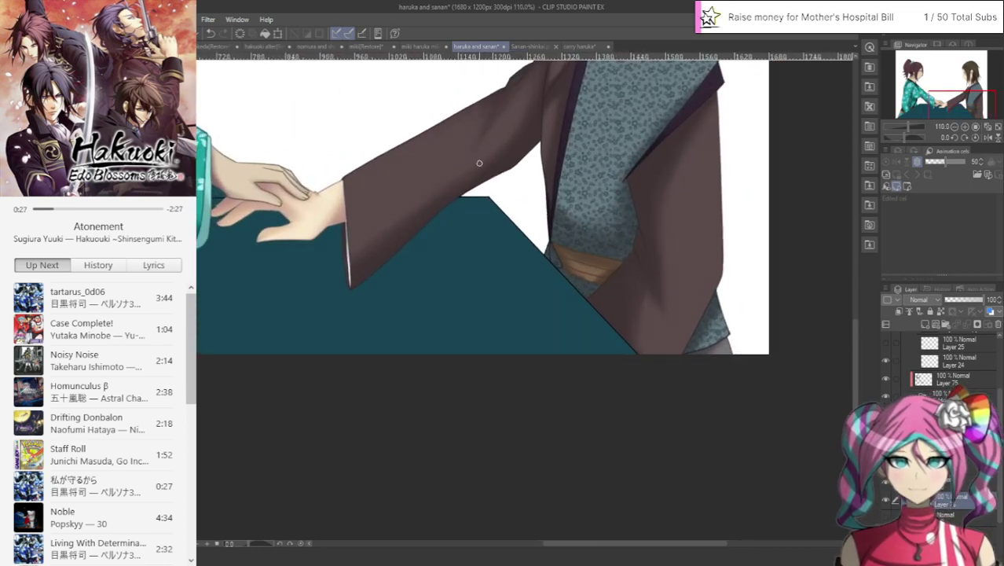
scroll(467, 194, up, 8)
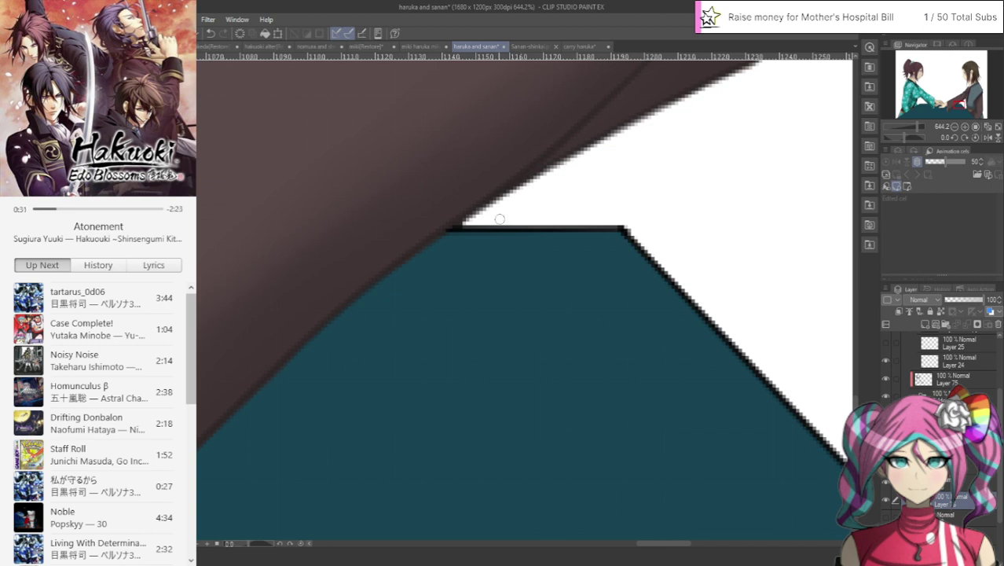
click(209, 33)
drag(956, 107, 932, 104)
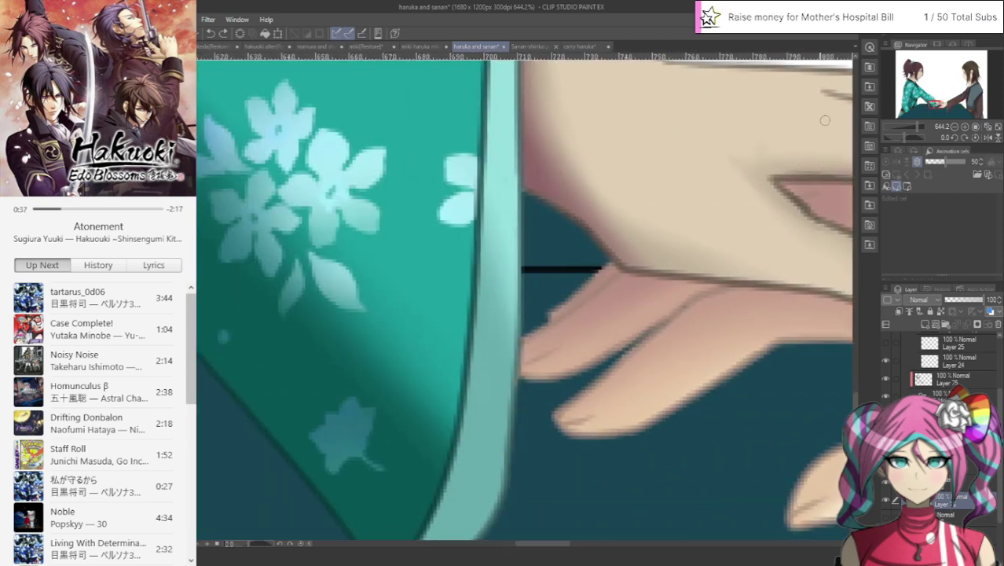
mouse_move(602, 245)
mouse_down()
mouse_move(549, 245)
mouse_move(626, 257)
mouse_move(558, 254)
mouse_move(598, 261)
mouse_move(520, 267)
mouse_move(632, 261)
mouse_move(497, 255)
mouse_move(620, 233)
mouse_up()
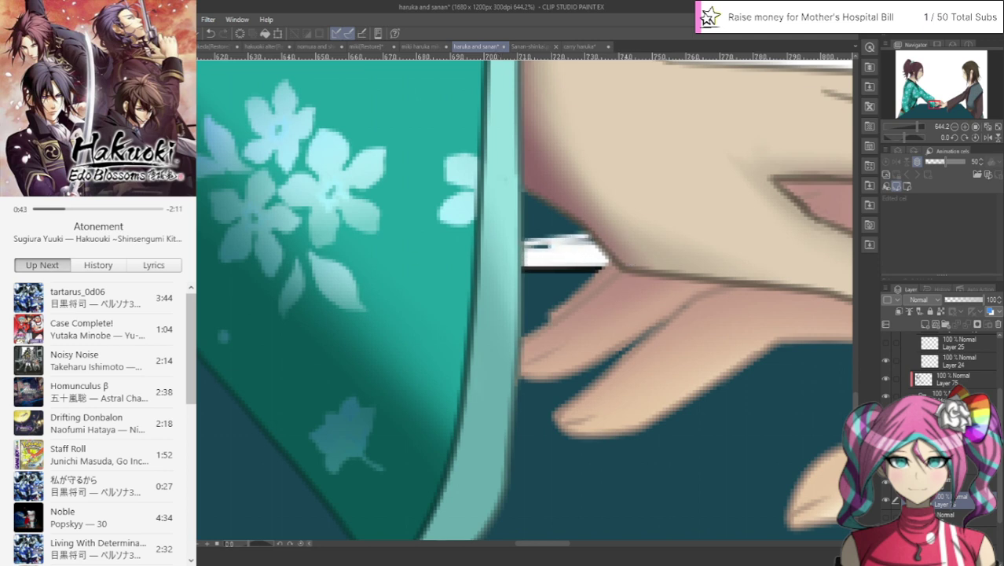
mouse_move(495, 298)
mouse_down()
mouse_move(512, 243)
mouse_move(596, 233)
mouse_move(538, 221)
mouse_move(535, 200)
mouse_move(500, 196)
mouse_up()
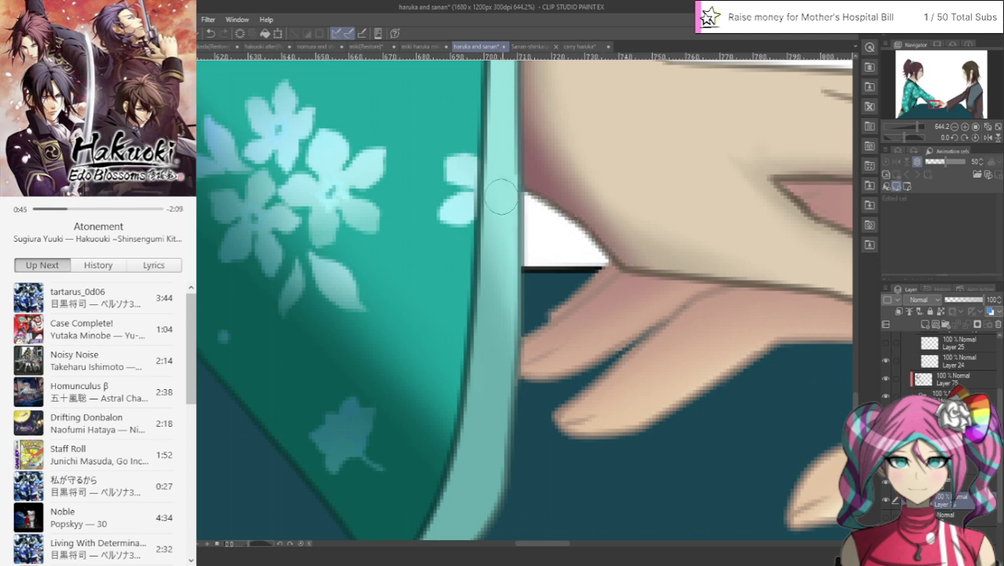
scroll(524, 196, down, 5)
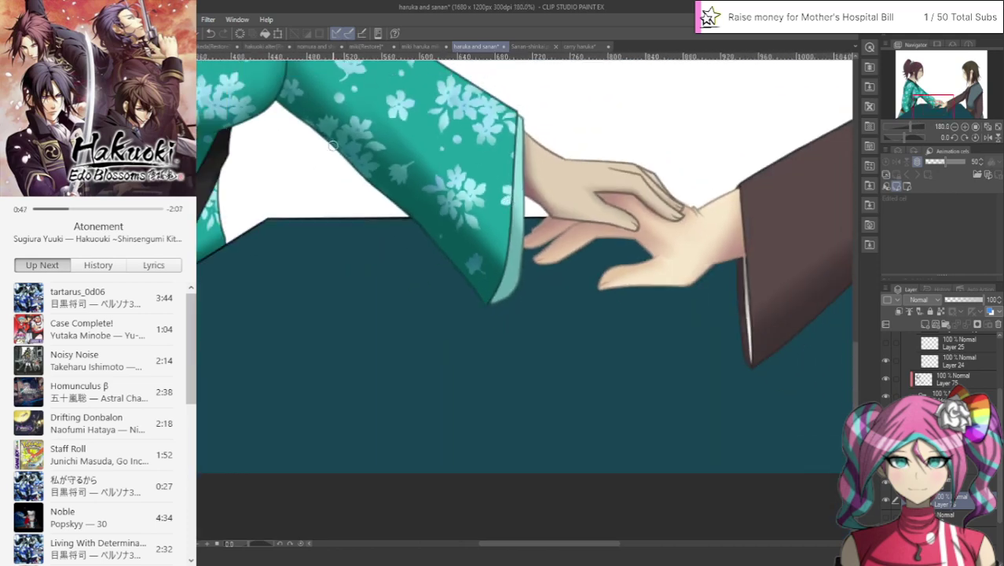
scroll(333, 146, up, 5)
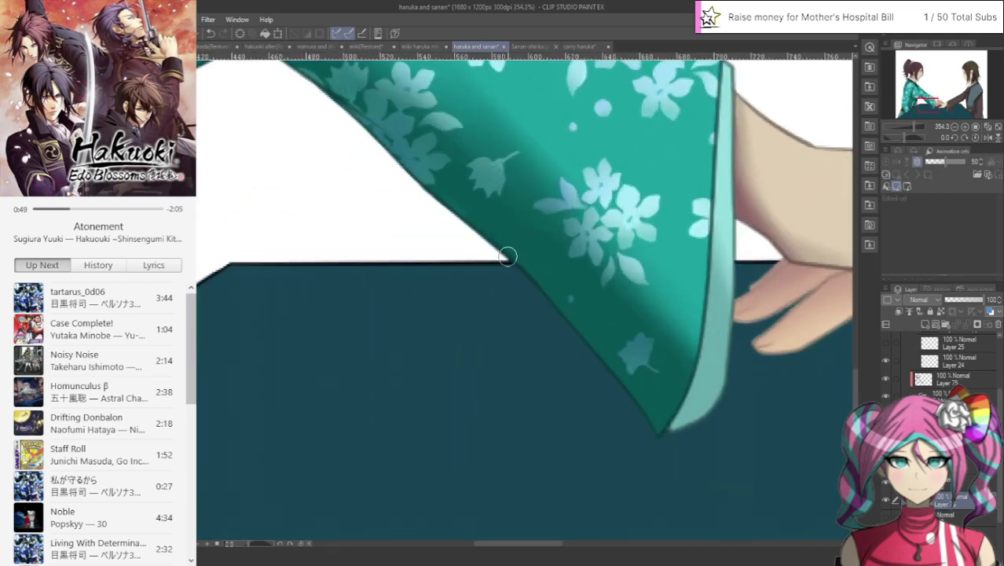
scroll(482, 305, down, 6)
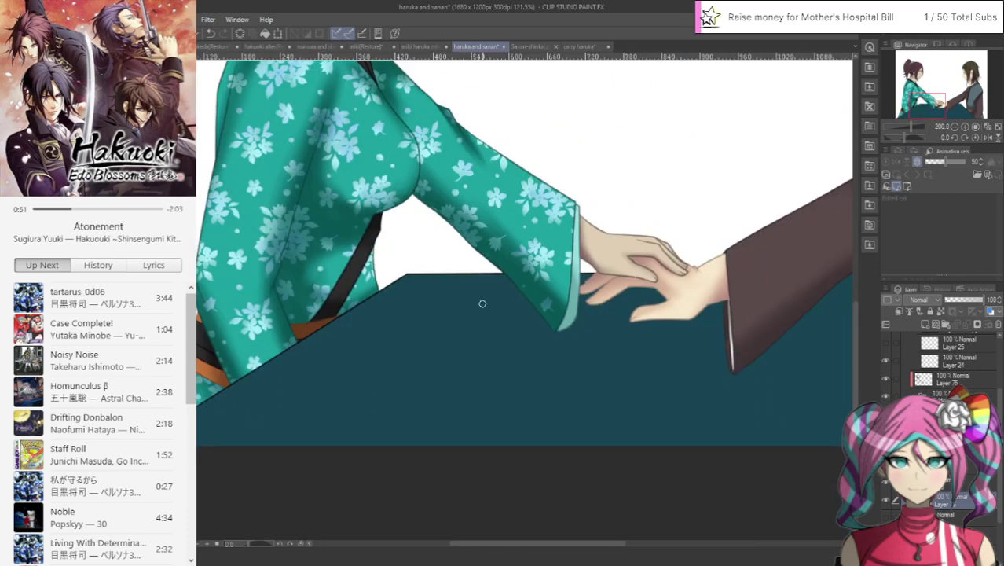
scroll(482, 311, up, 2)
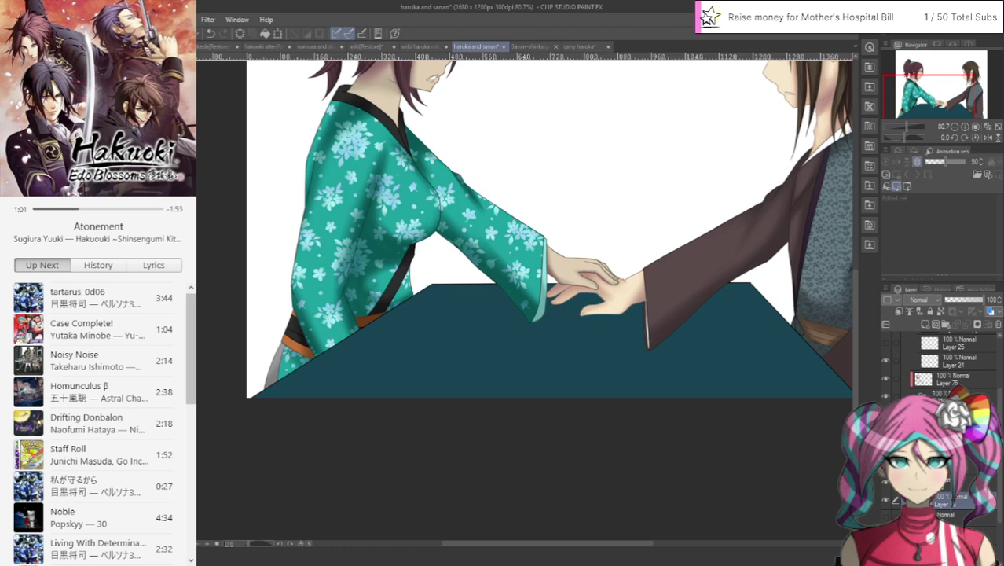
Step: Adjust the table's fill color to a lighter, brighter teal blue
key(space)
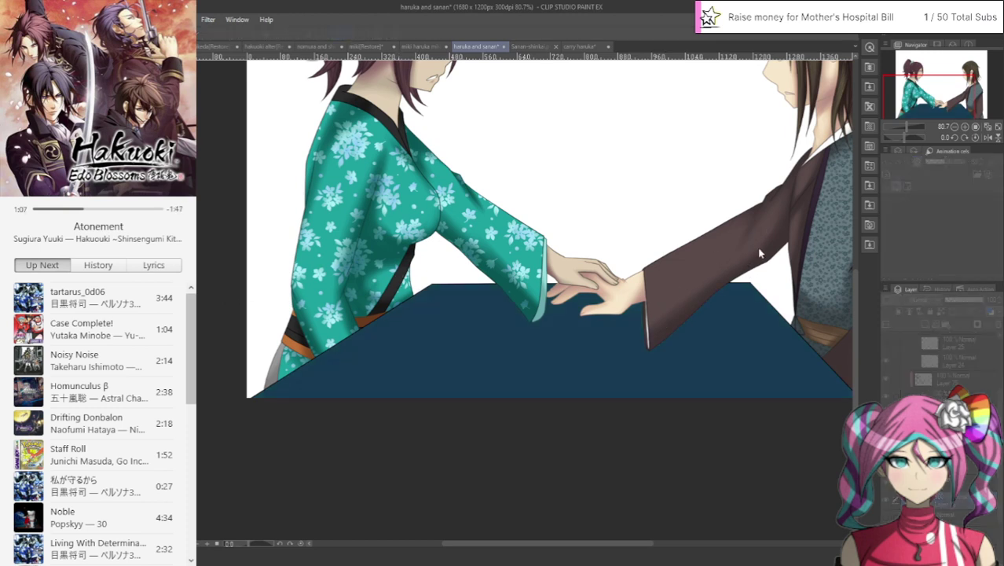
drag(759, 248, 769, 253)
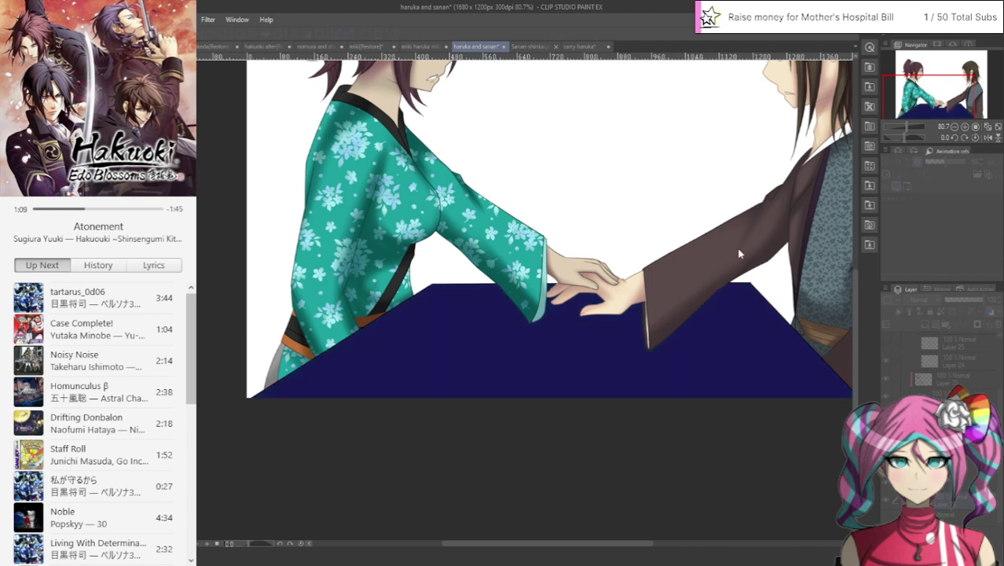
click(738, 257)
drag(737, 255, 713, 248)
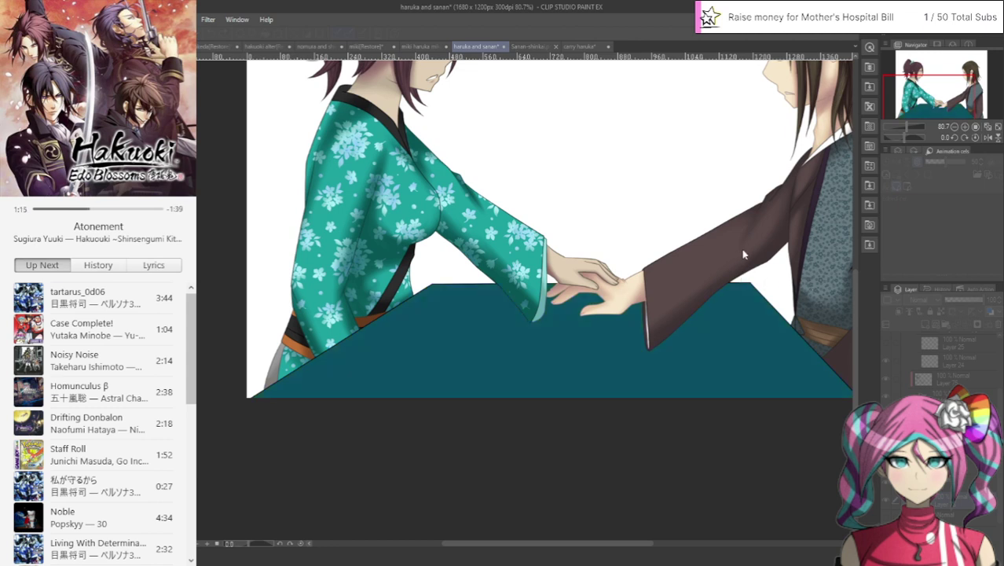
mouse_move(748, 308)
mouse_down()
mouse_move(775, 306)
mouse_move(757, 309)
mouse_up()
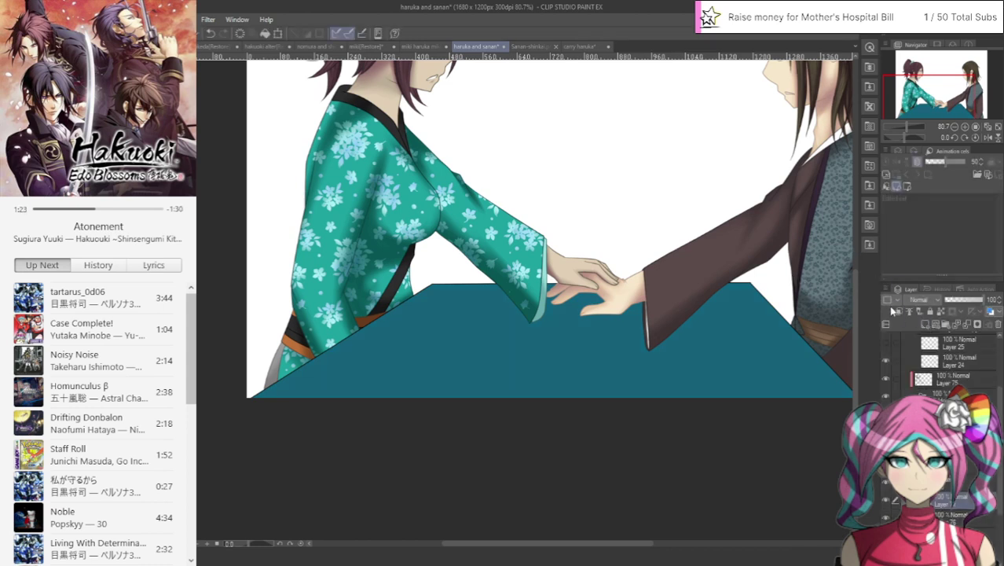
Step: Place the Blossom pattern from the Color pattern materials on the canvas above the table's fill layer
click(870, 69)
click(760, 93)
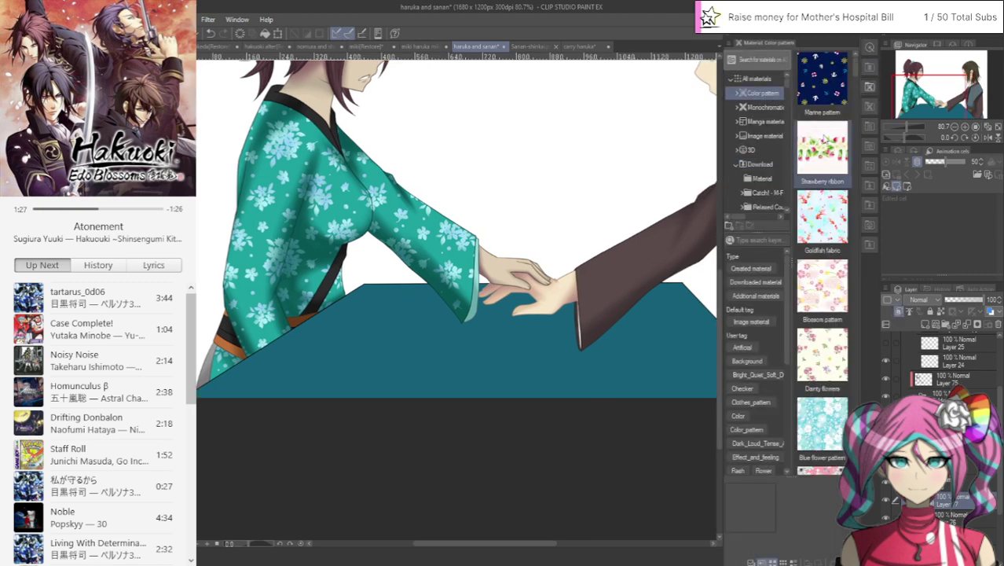
click(829, 231)
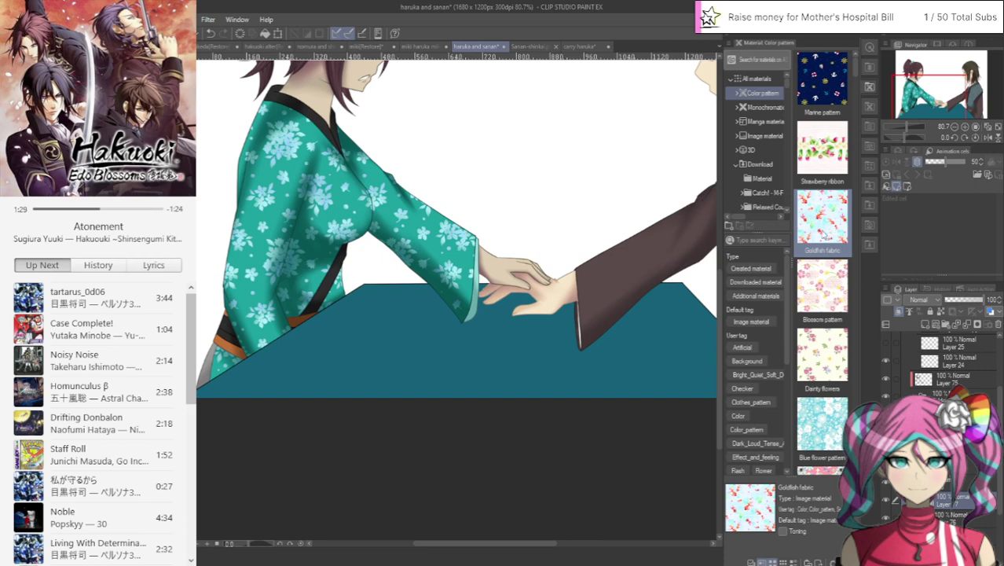
drag(822, 286, 555, 351)
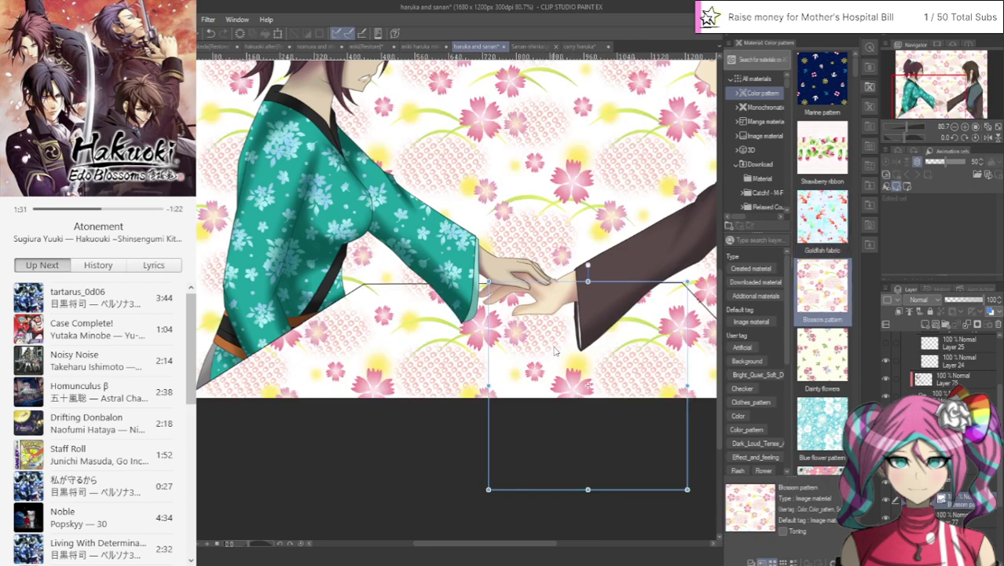
Step: Clip the Blossom pattern to the table fill, set its blending mode to Multiply, and shrink its tiles to about half size
click(900, 312)
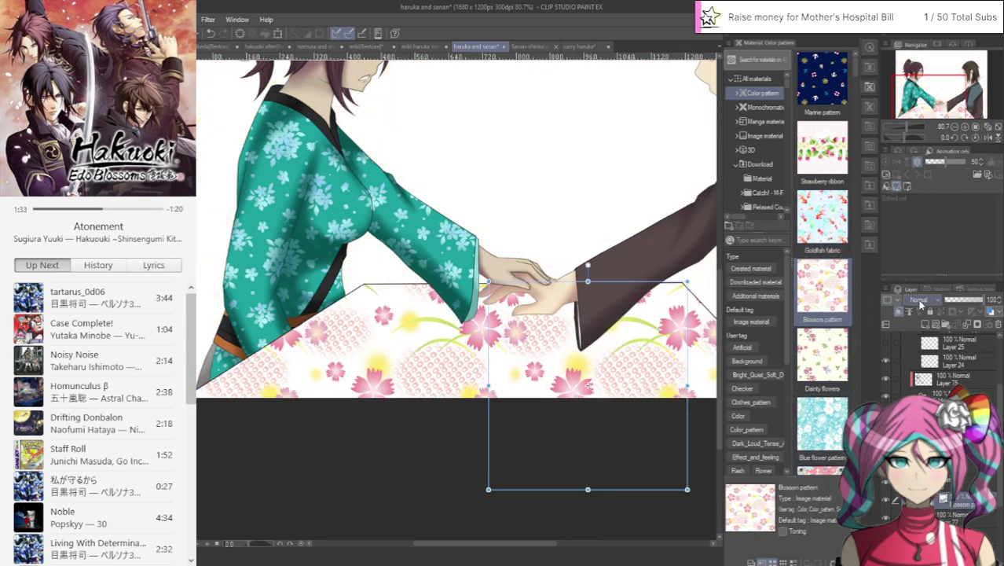
click(912, 269)
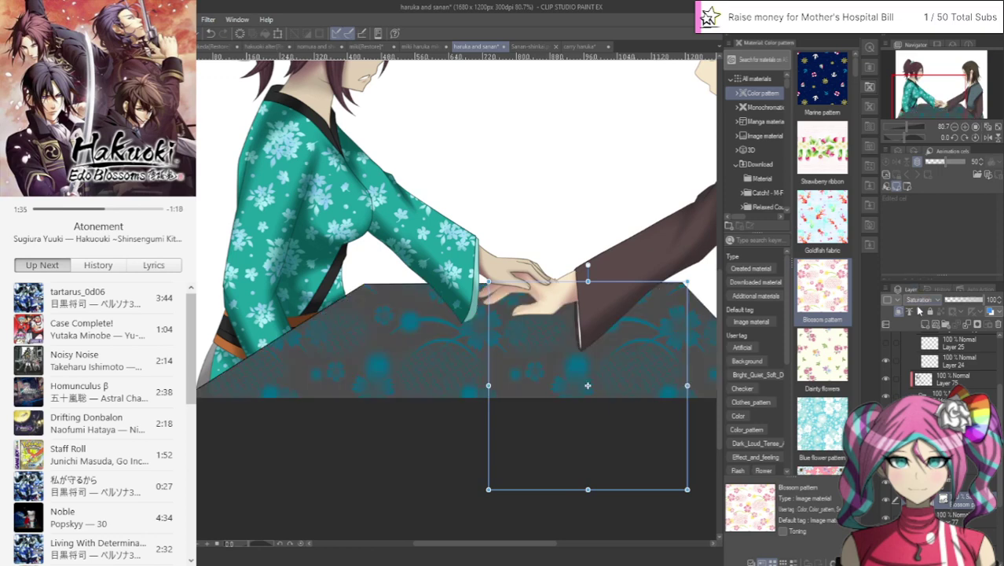
scroll(925, 303, down, 1)
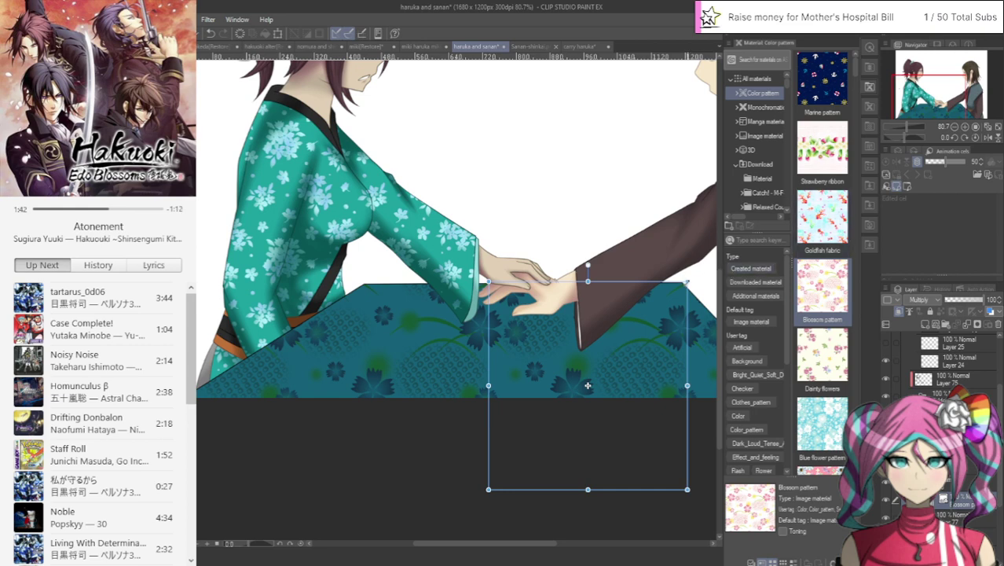
drag(687, 281, 571, 384)
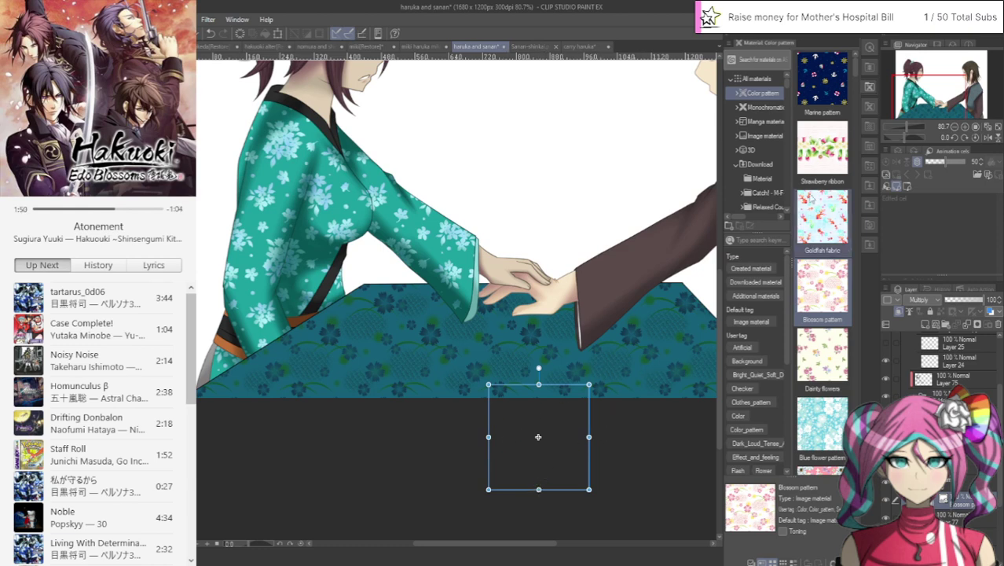
Step: Browse the Color pattern materials, including the Clothes and Japanese pattern categories, for an alternative tablecloth pattern
scroll(823, 161, down, 3)
scroll(826, 157, down, 3)
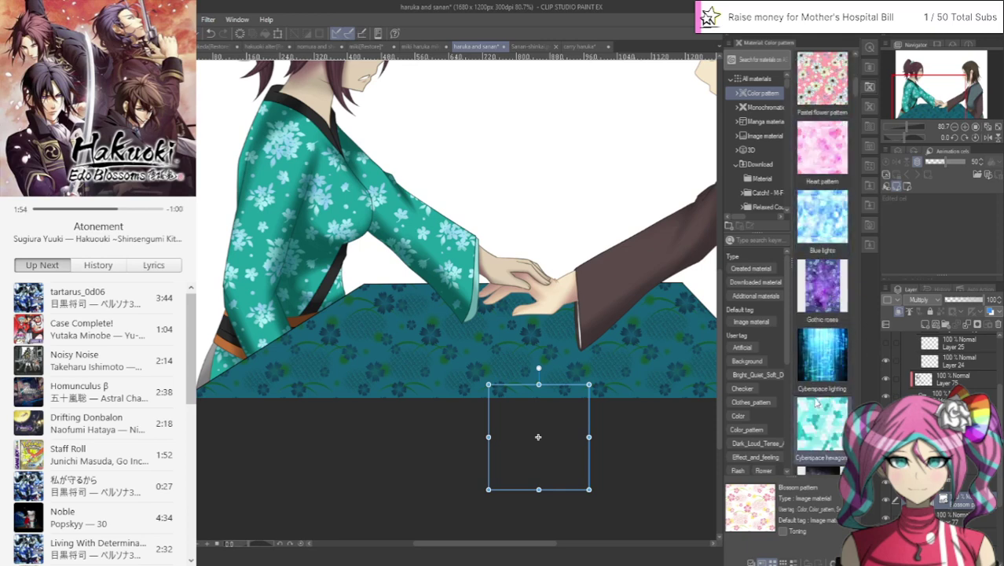
scroll(813, 400, down, 1)
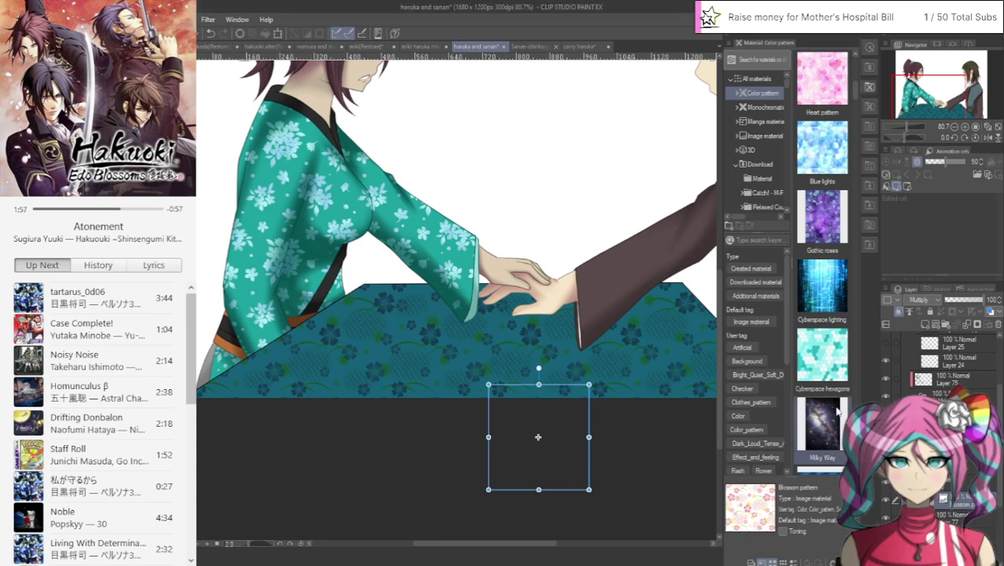
scroll(834, 418, down, 5)
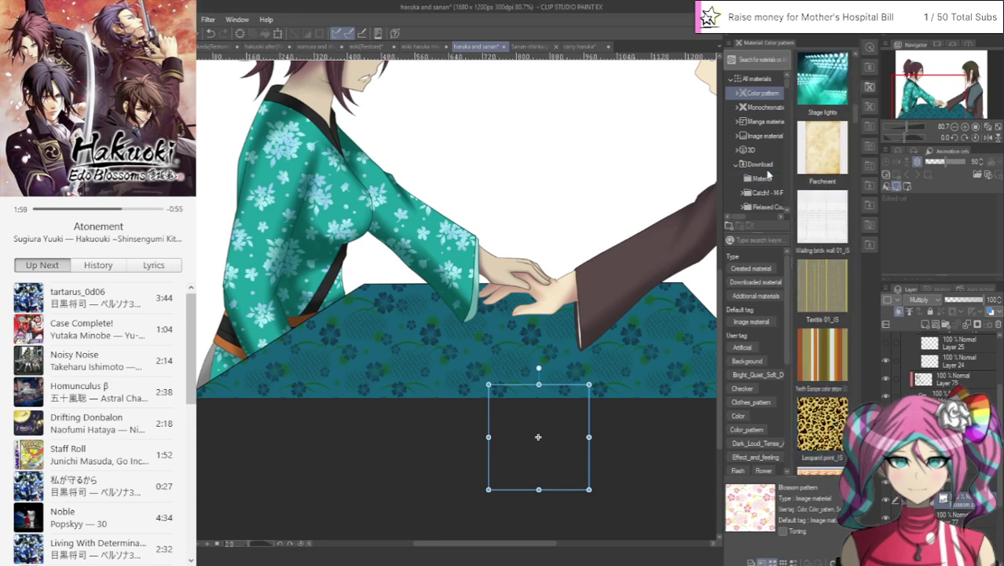
click(761, 94)
click(737, 93)
click(742, 108)
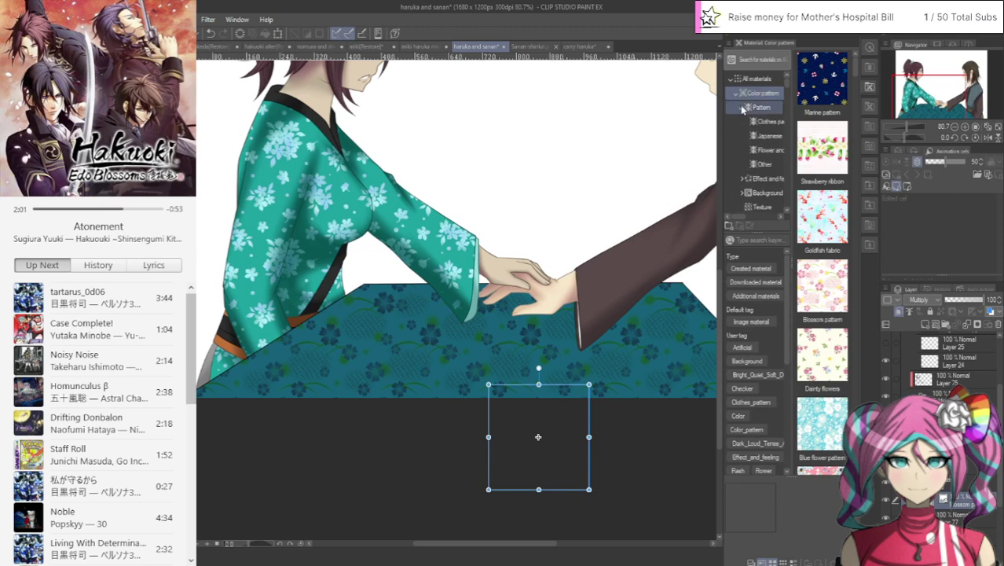
click(754, 122)
scroll(838, 296, down, 6)
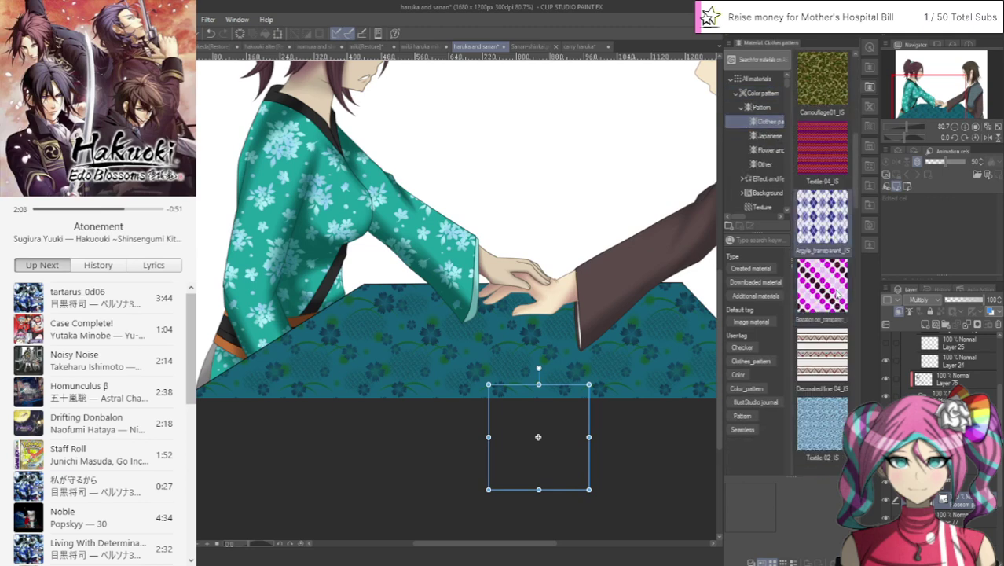
scroll(838, 296, down, 5)
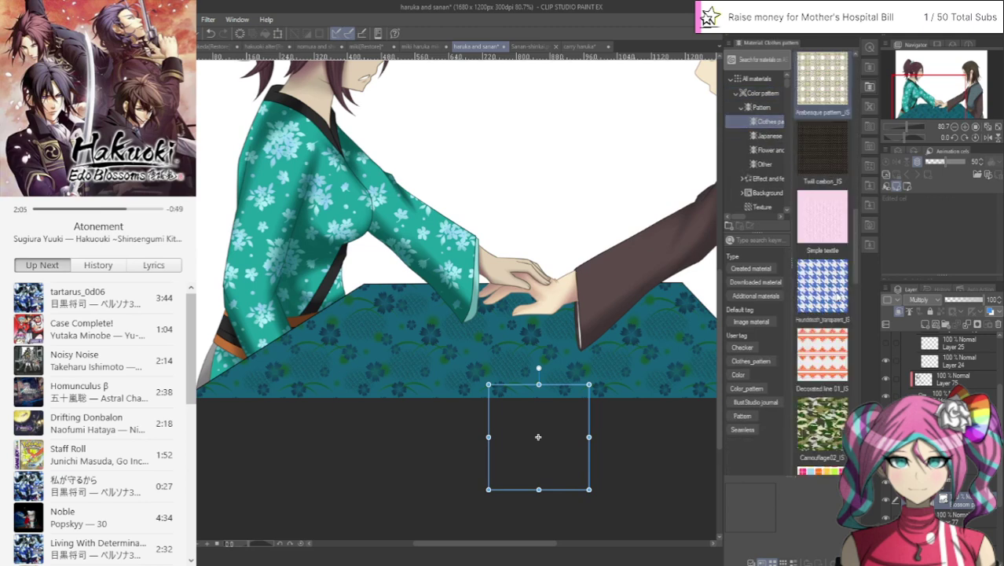
click(769, 136)
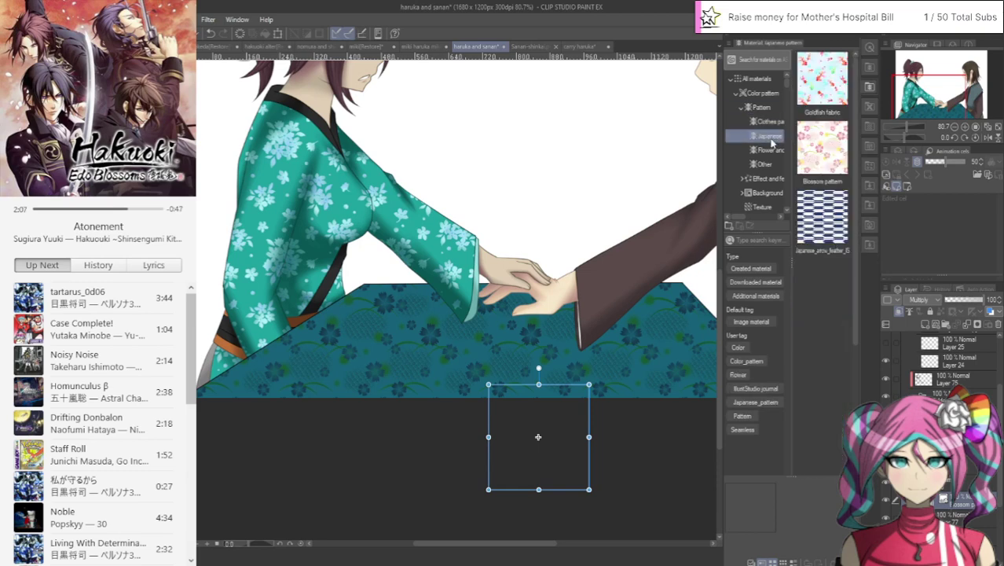
scroll(837, 298, down, 1)
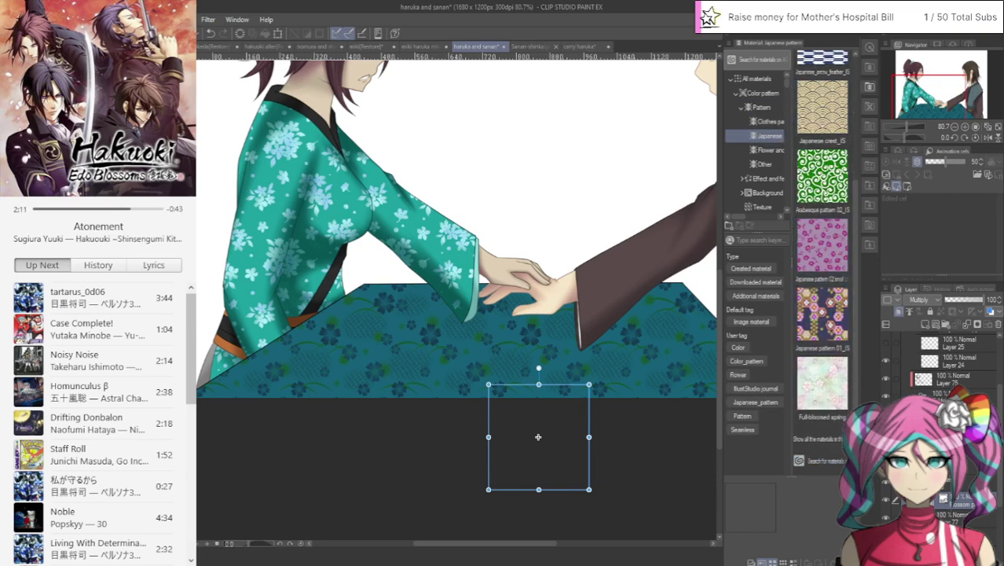
Step: Hide the Blossom pattern layer and place the small Japanese pattern 02 above it, clipped to the table
click(886, 501)
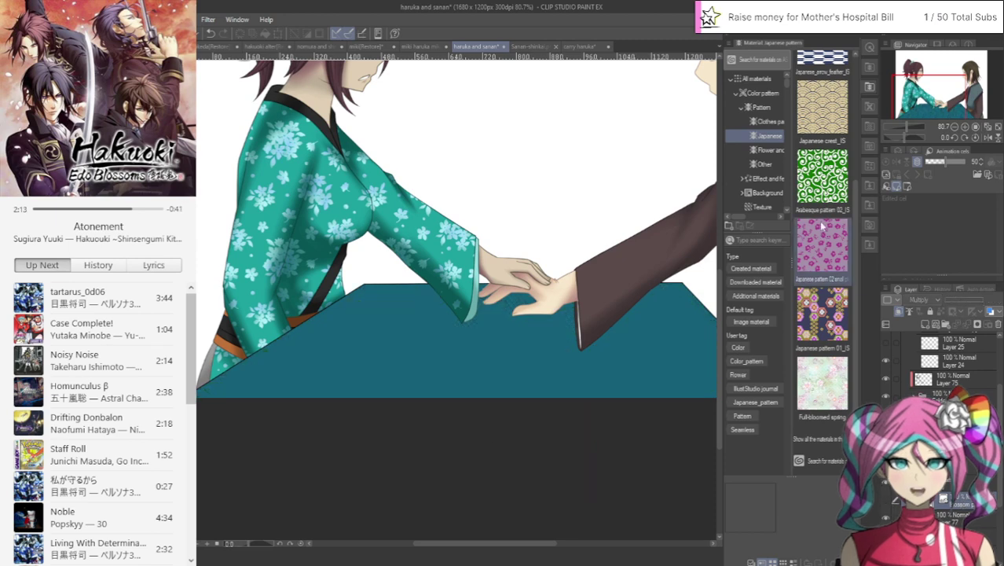
drag(821, 245, 560, 379)
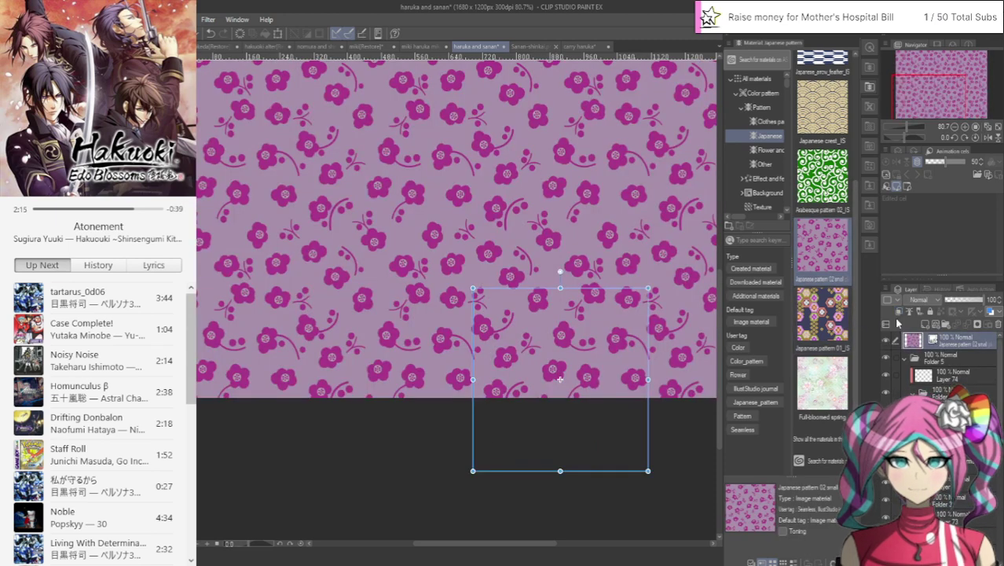
click(898, 311)
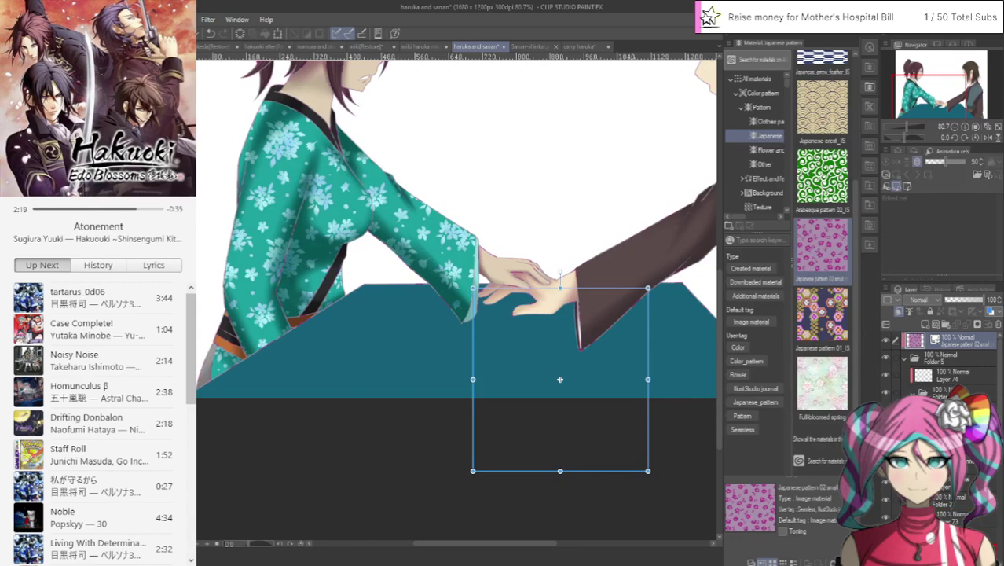
scroll(942, 369, down, 5)
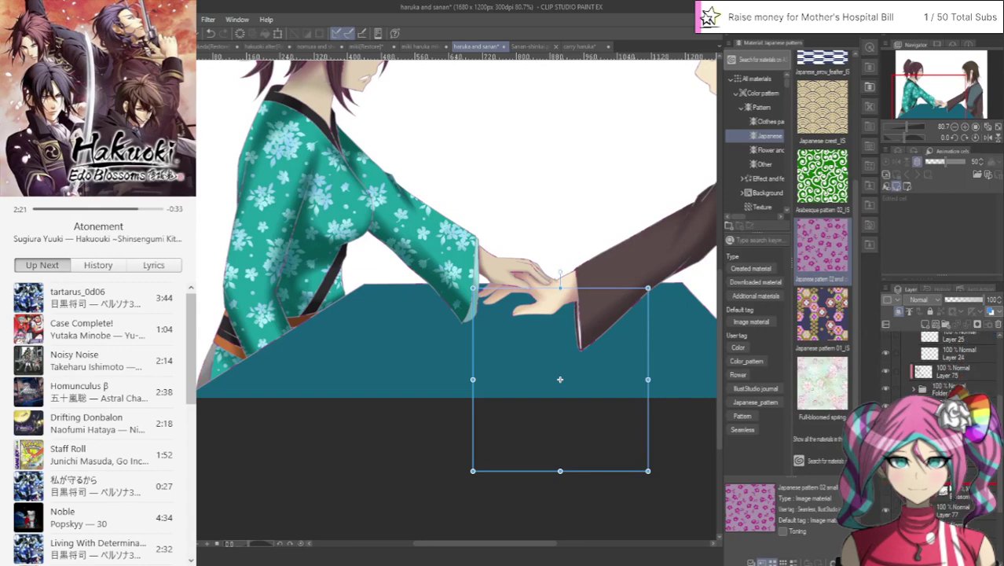
drag(947, 493, 947, 494)
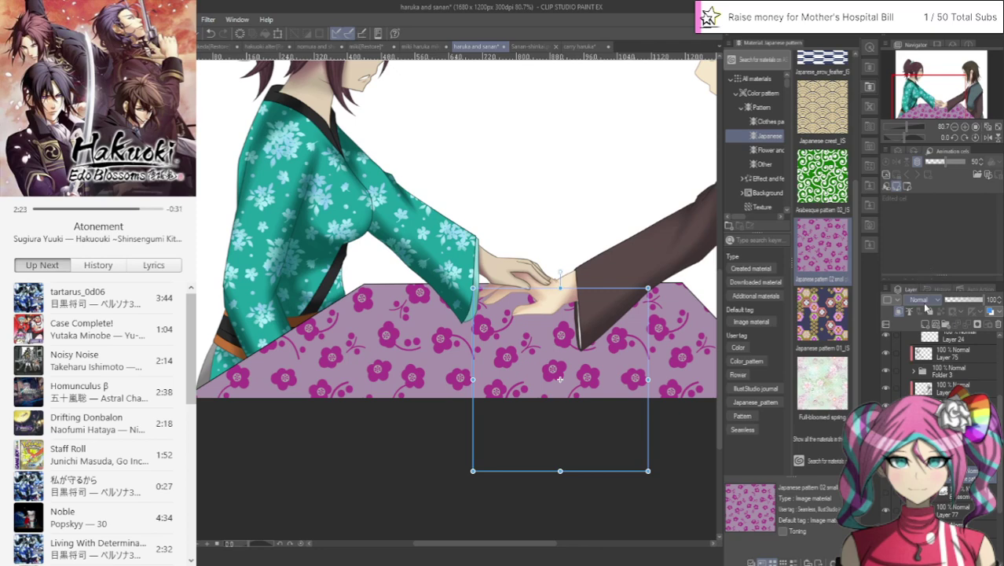
Step: Try the small Japanese pattern 02 on the table with smaller tiles and blending modes up to Overlay, and delete its layer
click(925, 168)
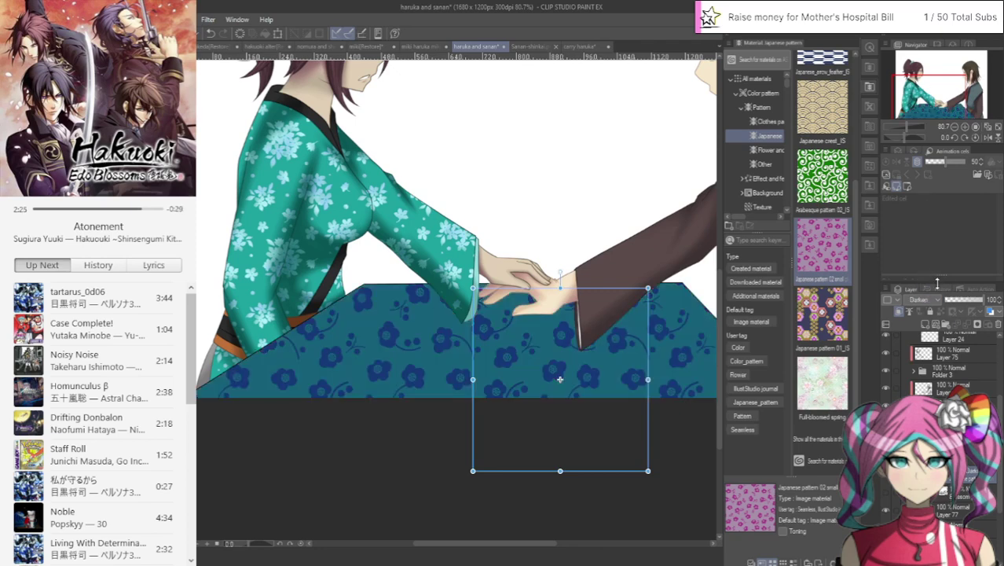
scroll(918, 299, down, 1)
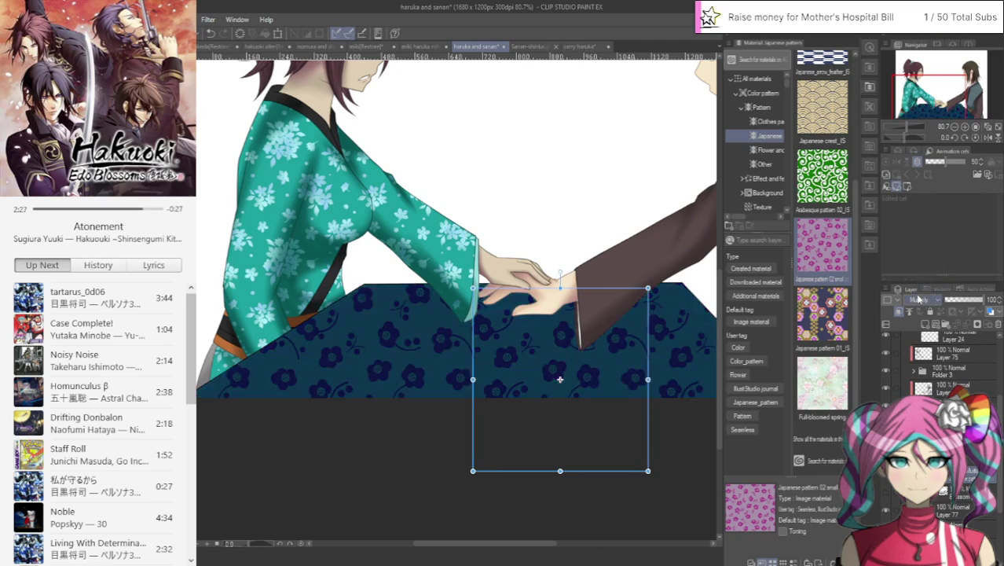
key(Down)
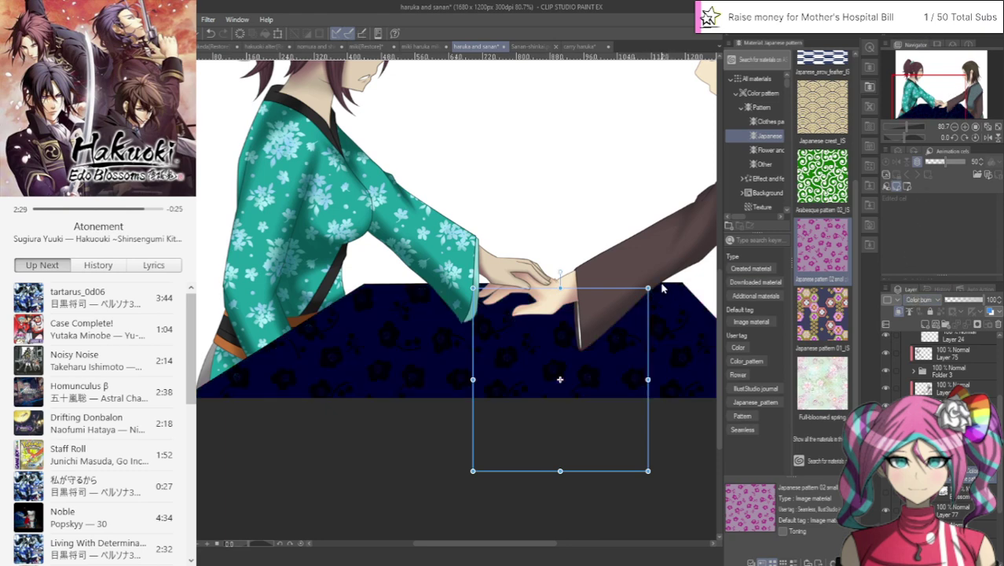
drag(647, 289, 539, 402)
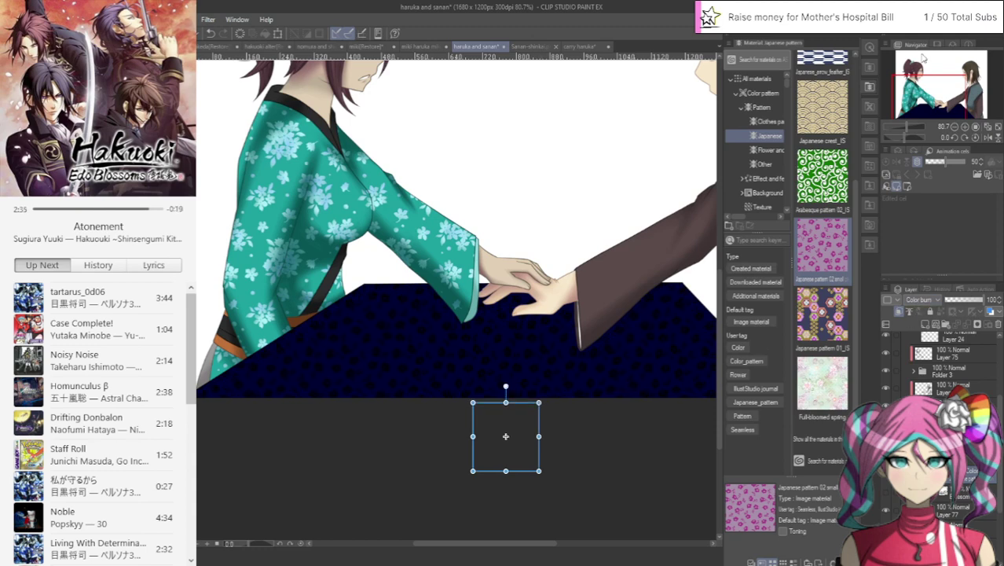
key(Down)
key(Down)
key(Down)
key(Down)
key(Down)
key(Down)
key(Down)
key(Down)
key(Down)
scroll(597, 278, down, 6)
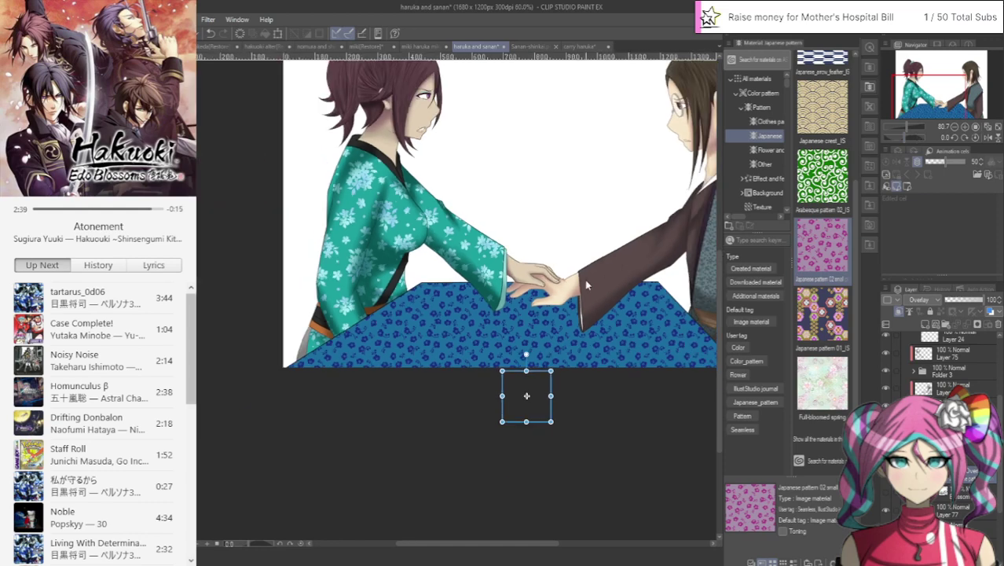
scroll(645, 314, up, 4)
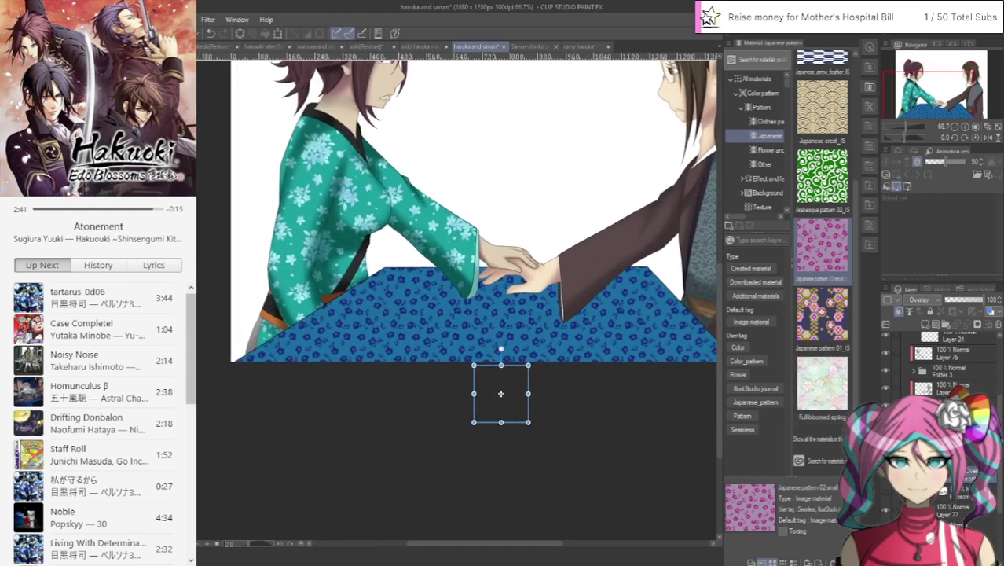
click(996, 323)
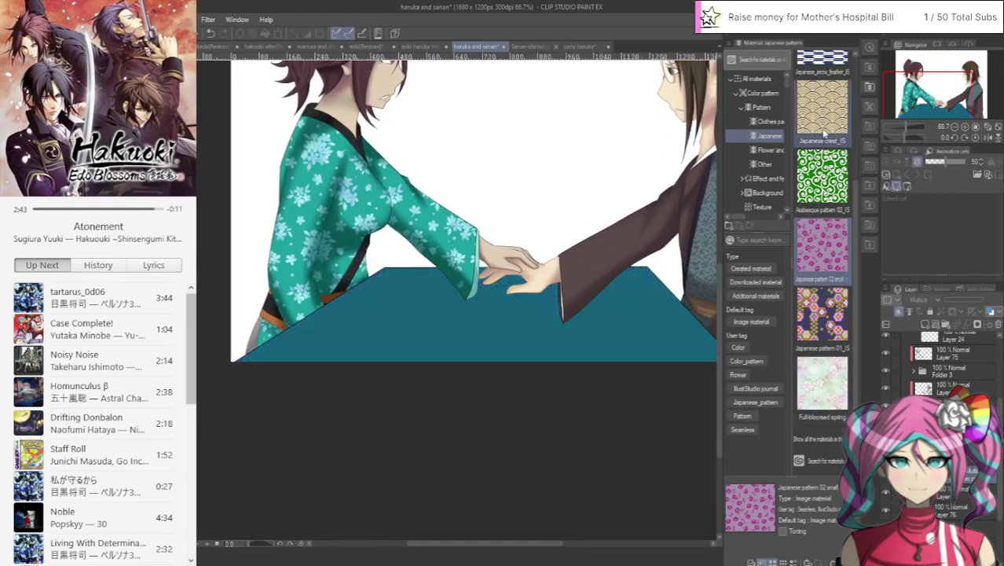
Step: Place the Blue flower pattern from the Flower and plant pattern materials and clip it to the table
click(768, 151)
click(821, 148)
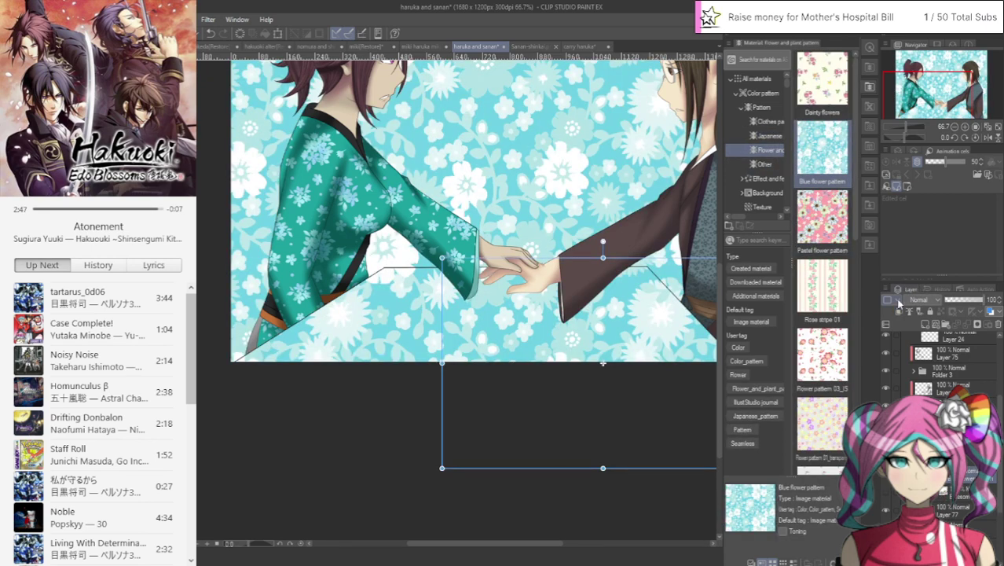
click(903, 311)
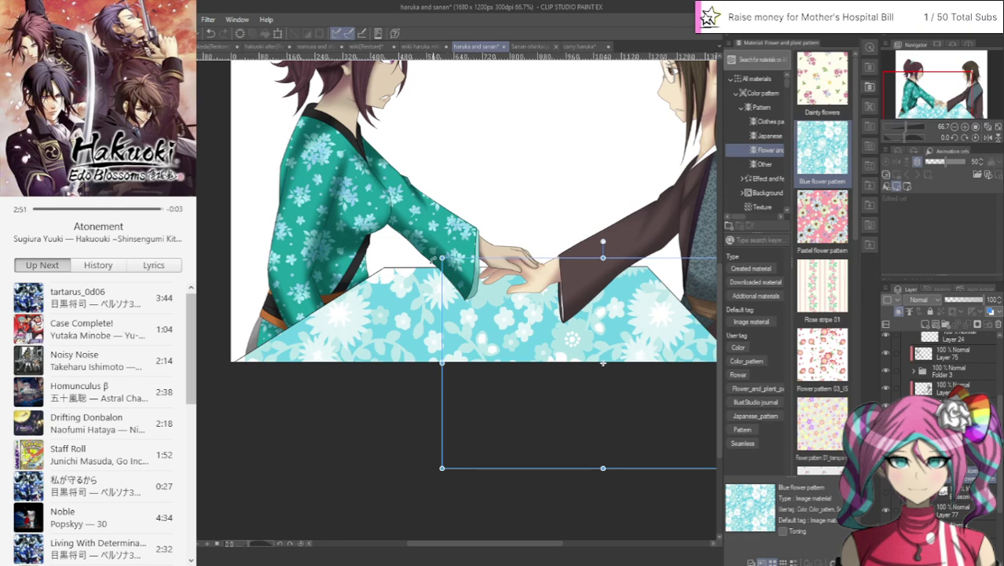
Step: Shrink the Blue flower pattern's tiles into small flowers and shift the pattern's position on the table
drag(441, 258, 654, 397)
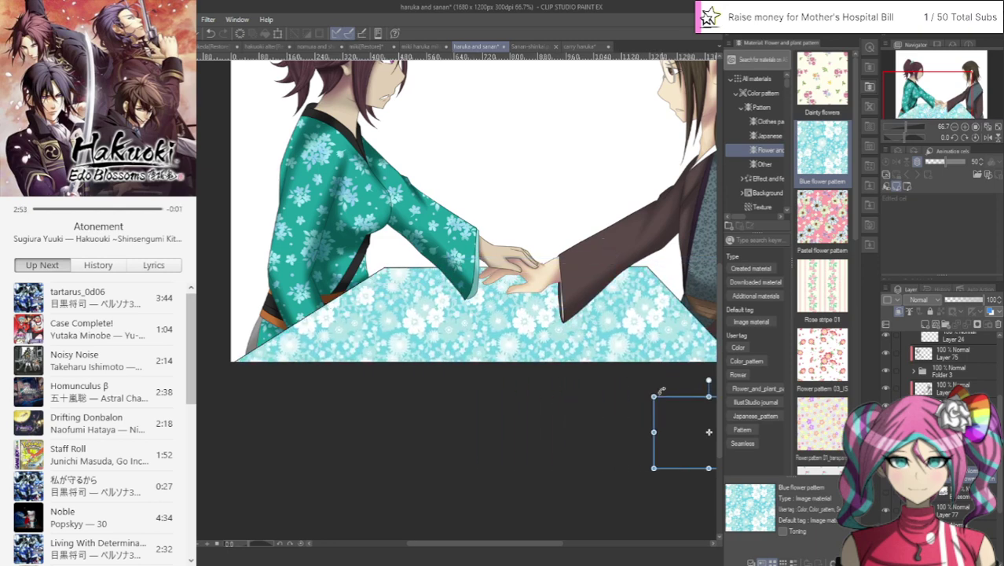
drag(697, 422, 478, 345)
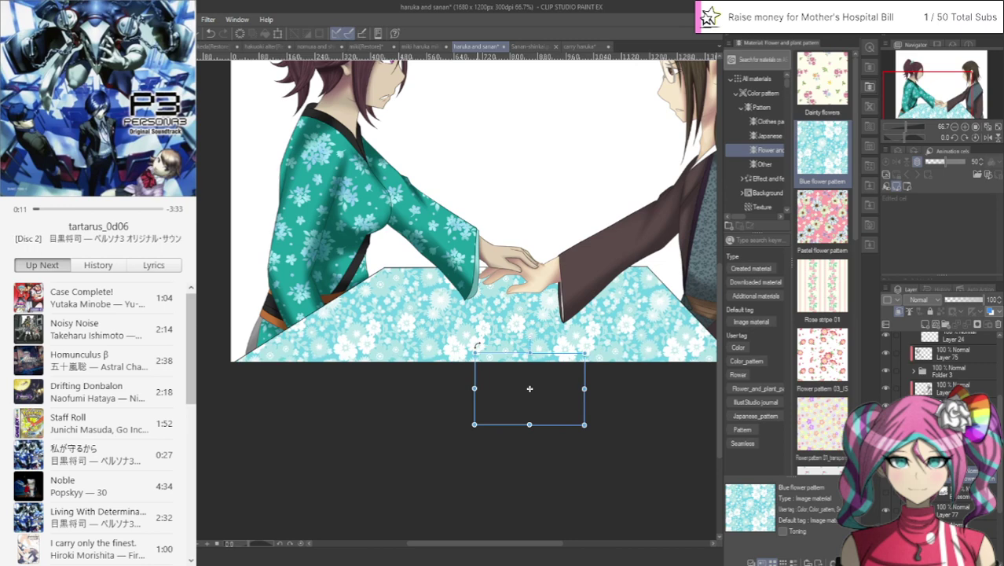
drag(529, 388, 519, 370)
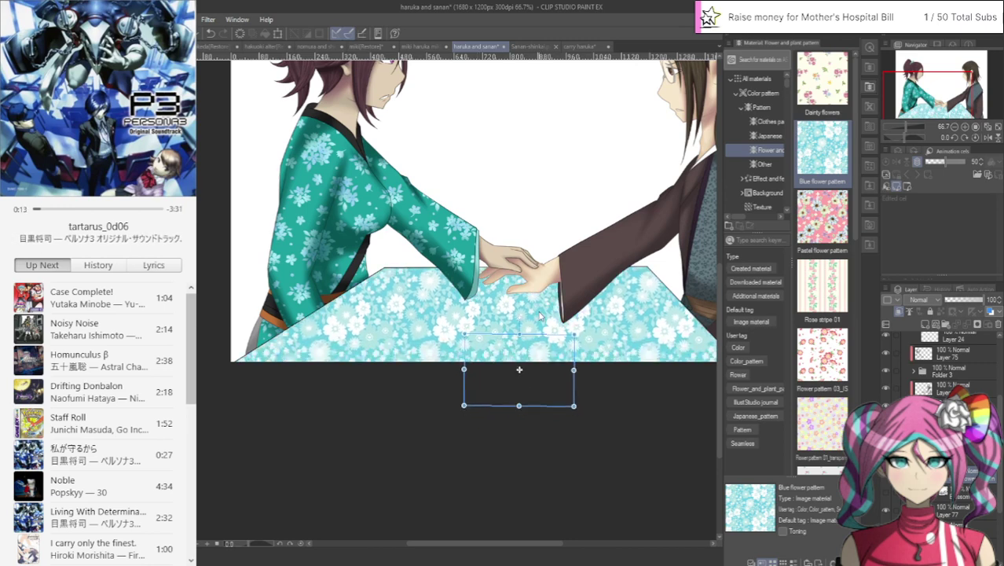
drag(574, 334, 515, 346)
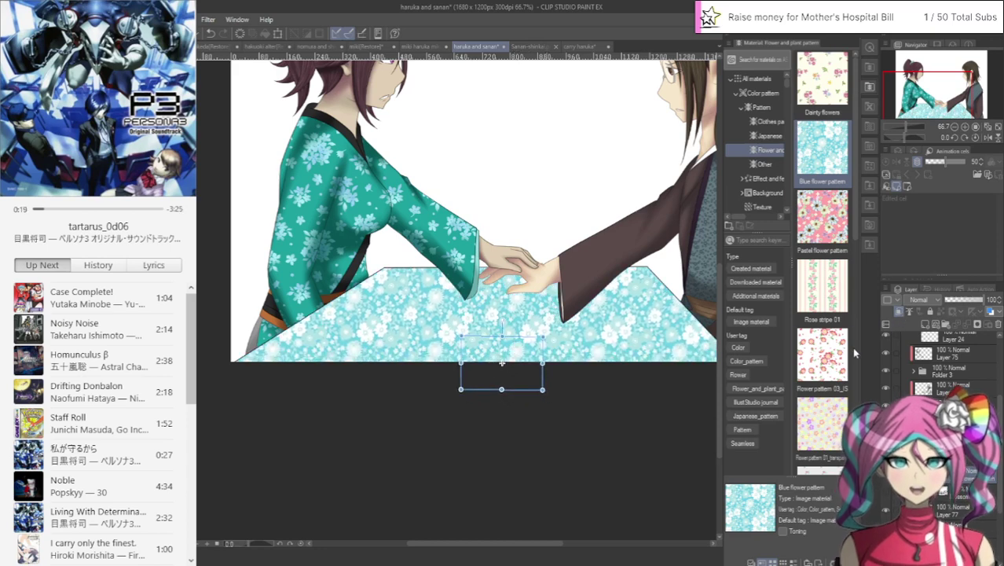
Step: Try the Multivalve flower pattern at a reduced tile size over the blue flowers, and delete its layer
scroll(822, 314, down, 1)
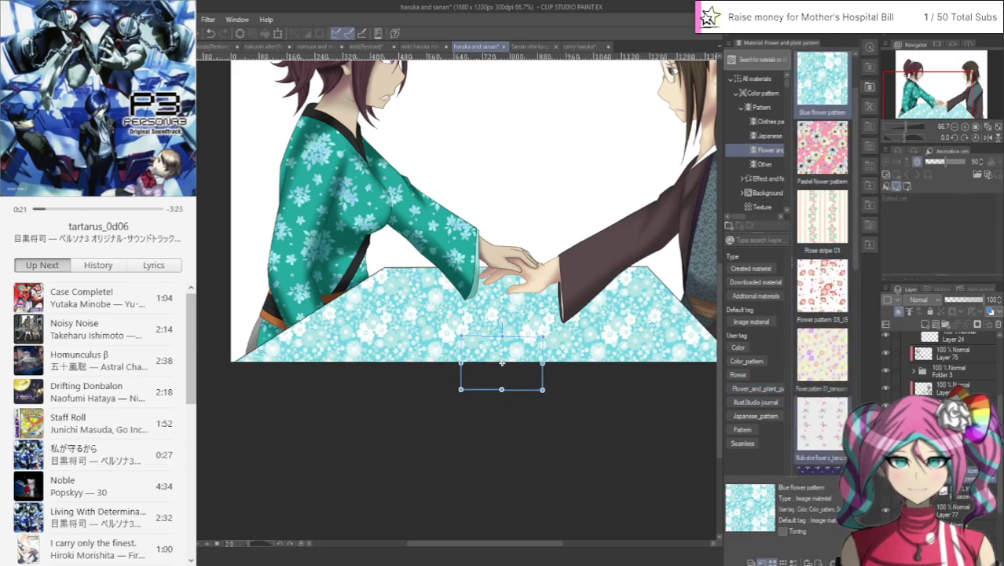
click(815, 441)
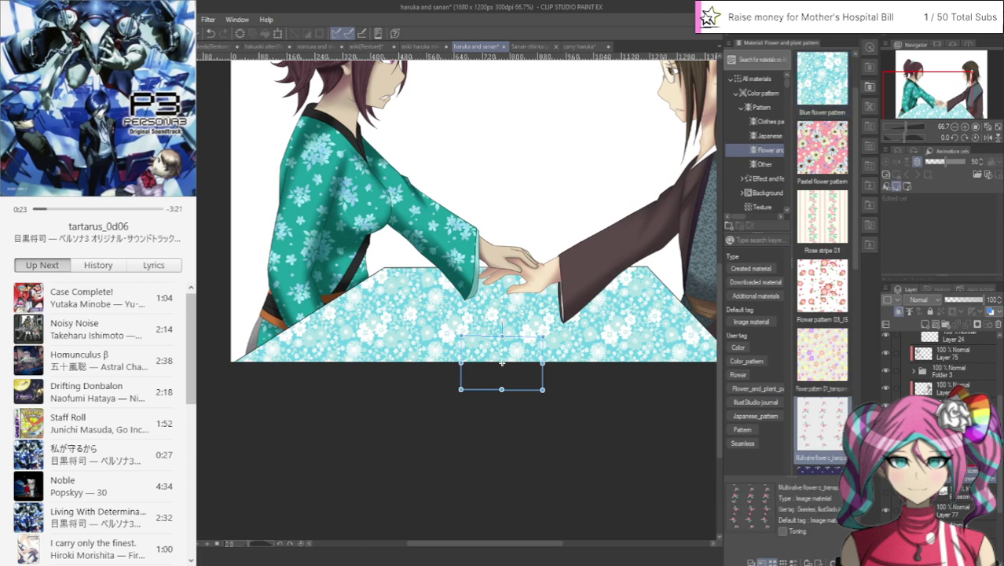
drag(501, 362, 502, 363)
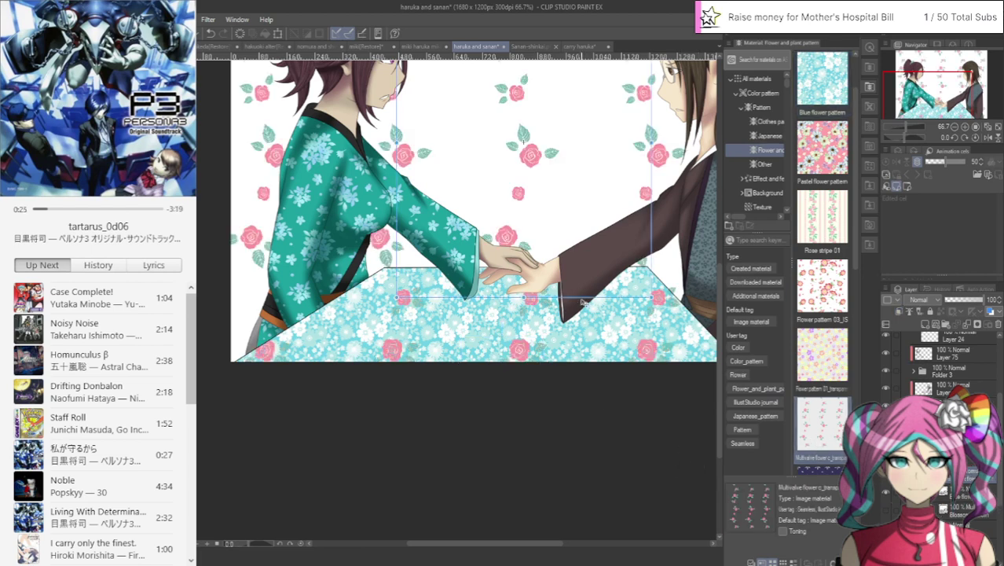
drag(524, 297, 484, 202)
drag(486, 314, 483, 308)
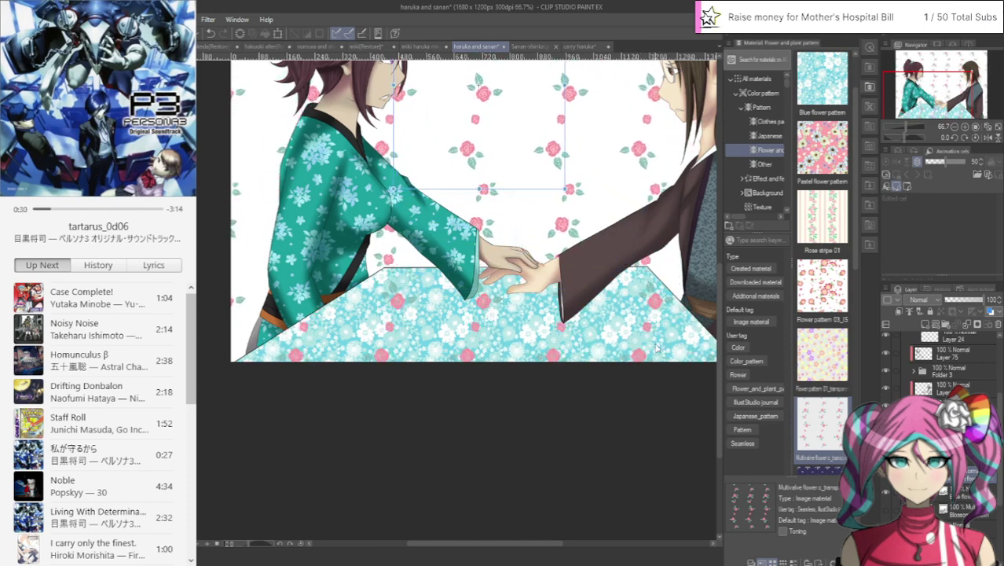
click(998, 323)
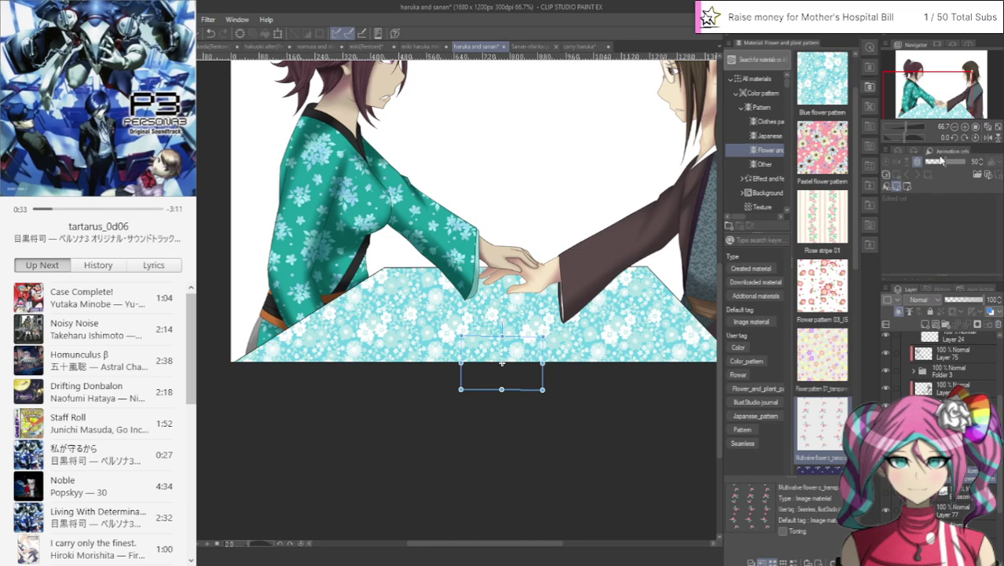
Step: Try blending modes from Darken through Overlay on the table's Blue flower pattern layer and set it to Soft light
click(913, 80)
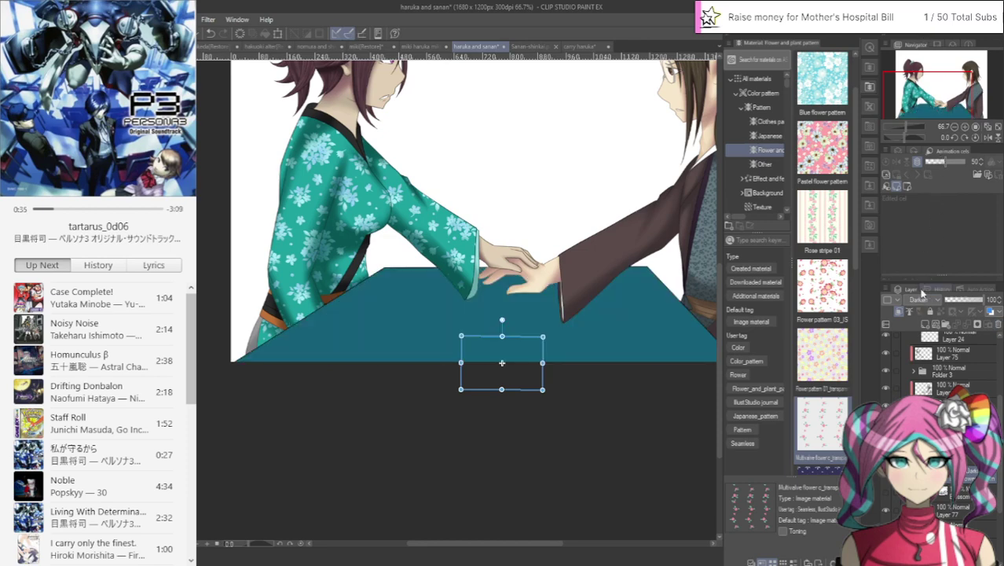
scroll(919, 299, down, 1)
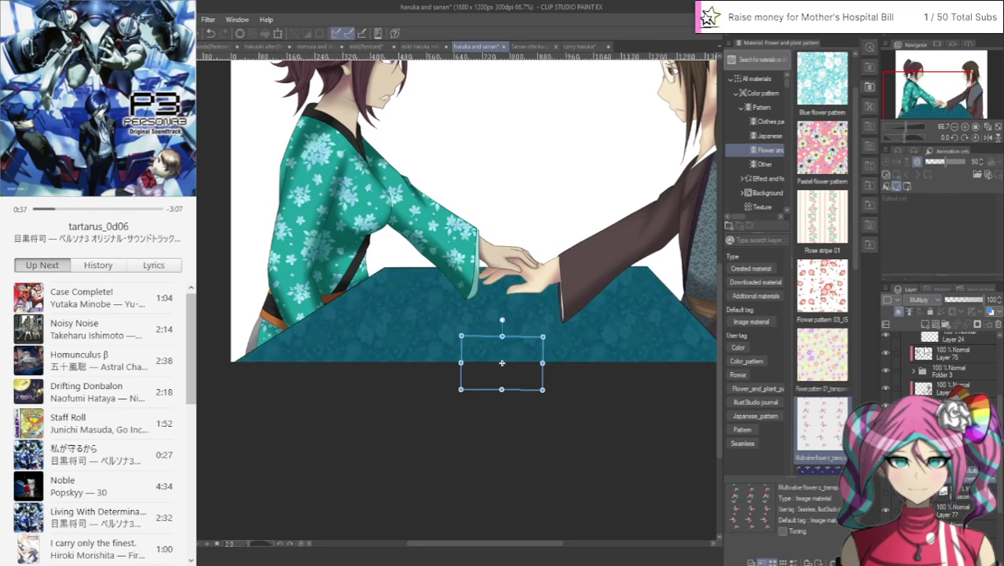
scroll(919, 299, down, 1)
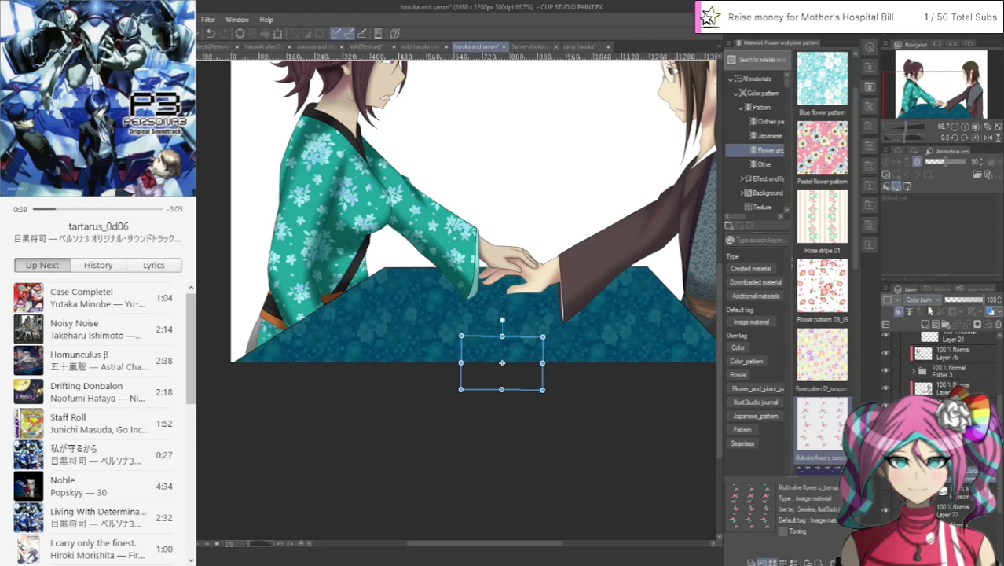
scroll(924, 303, down, 1)
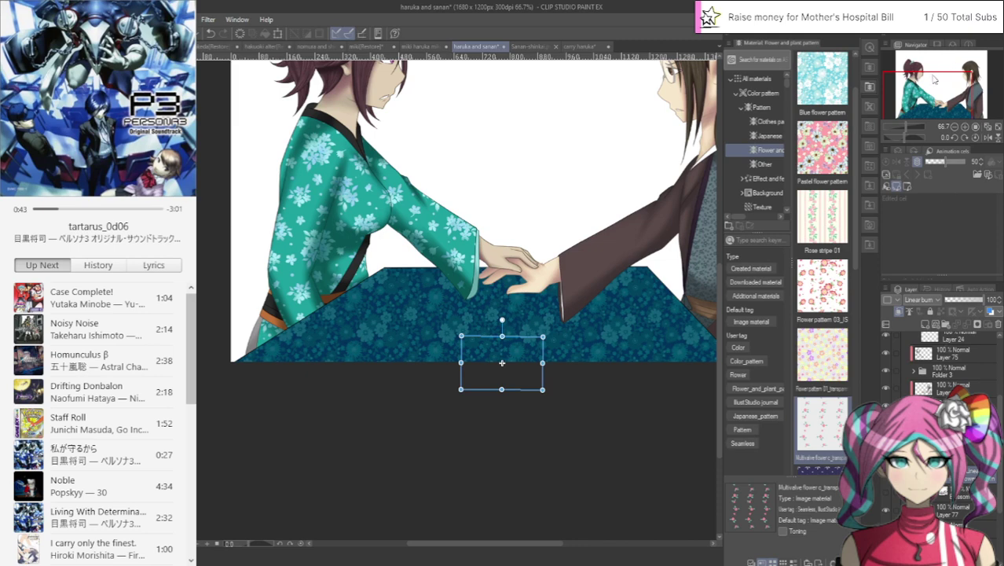
scroll(919, 300, down, 1)
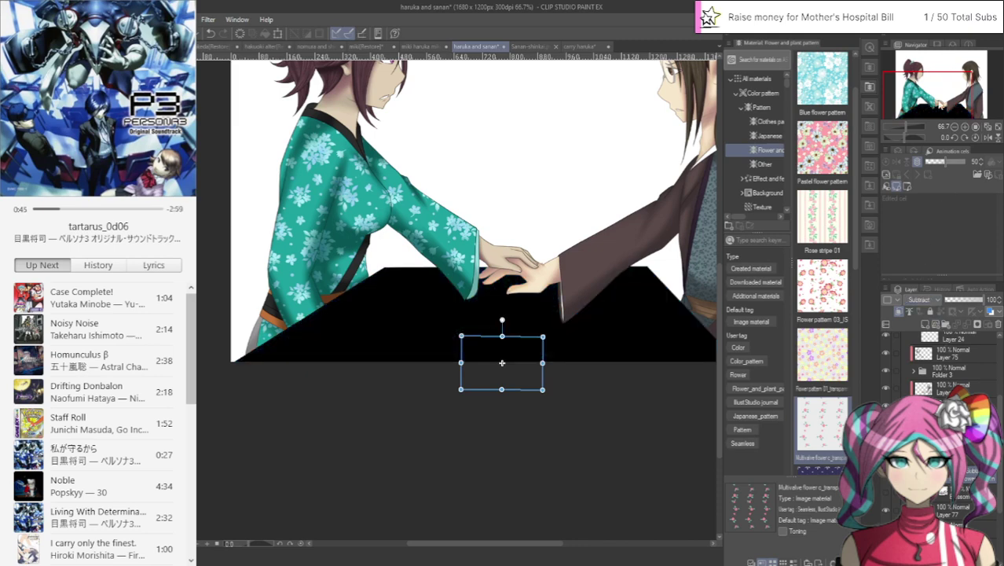
key(Down)
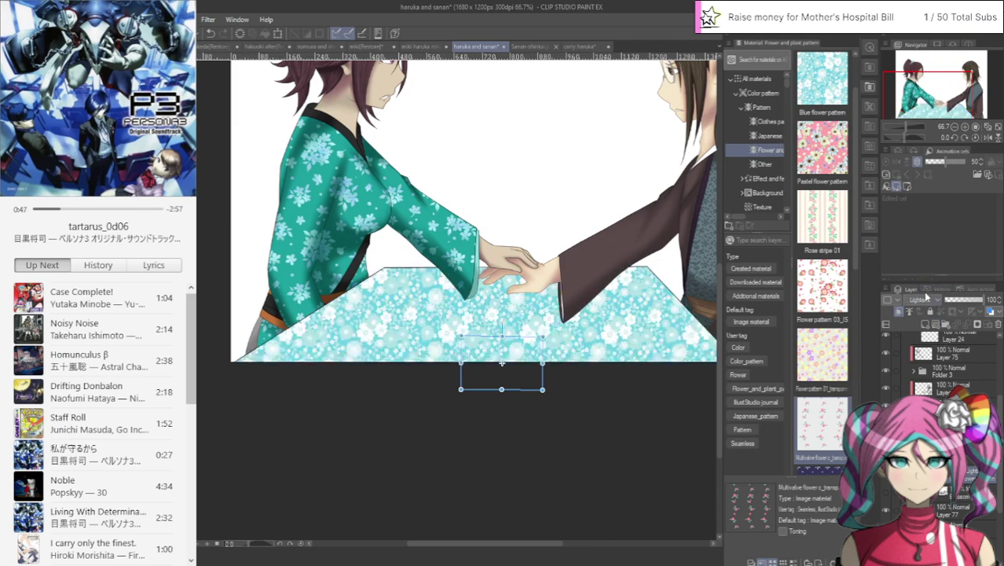
key(Down)
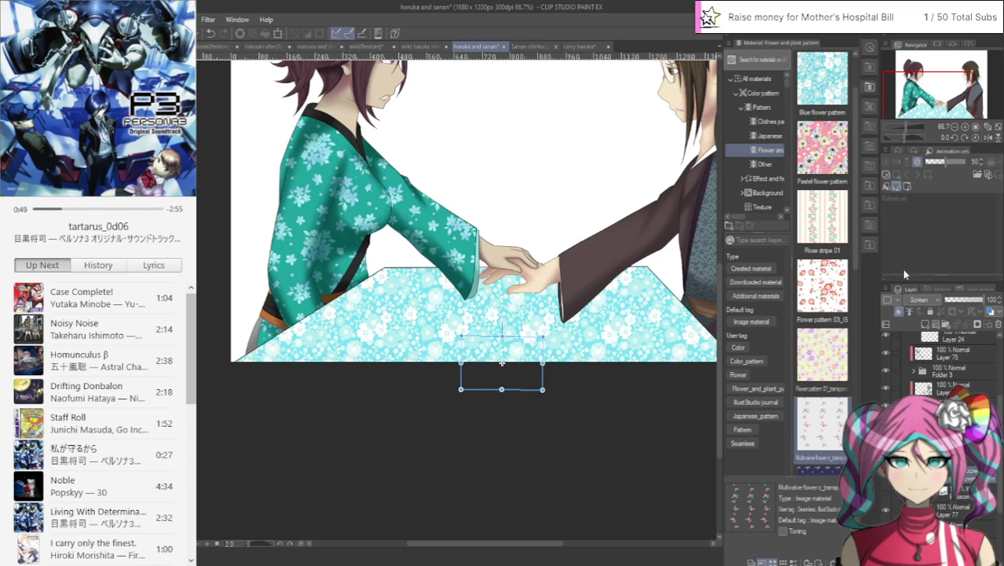
key(Down)
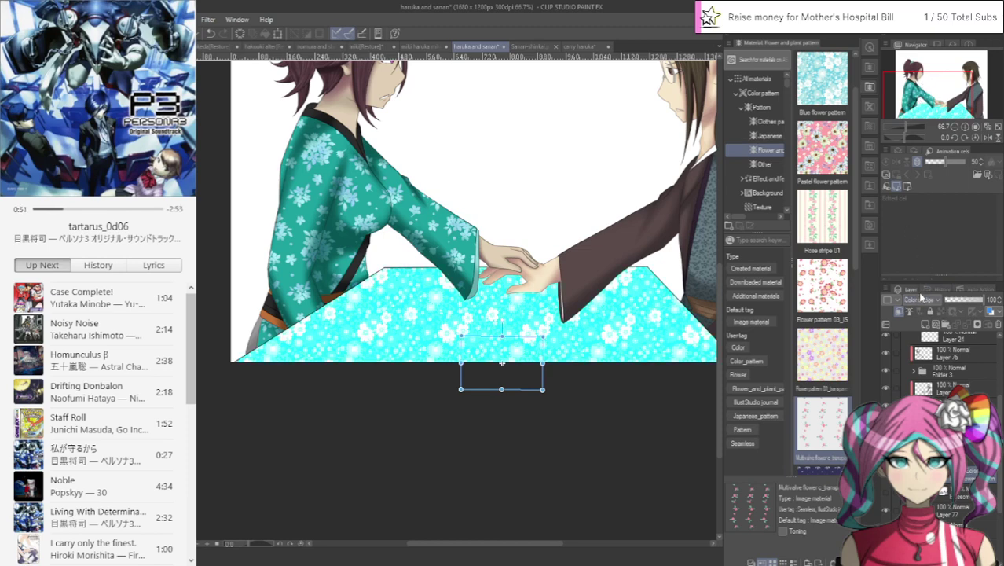
key(Down)
key(Down)
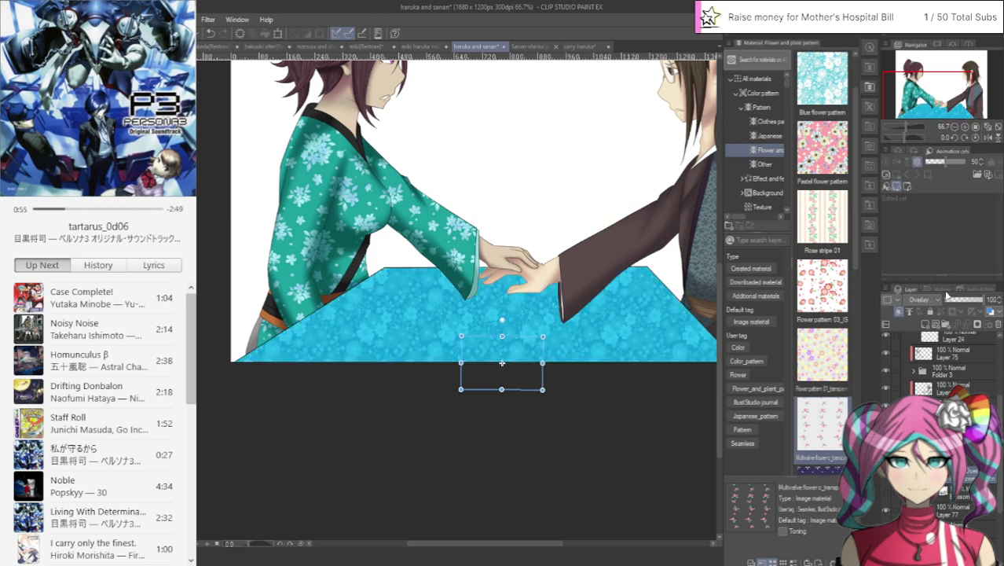
key(Down)
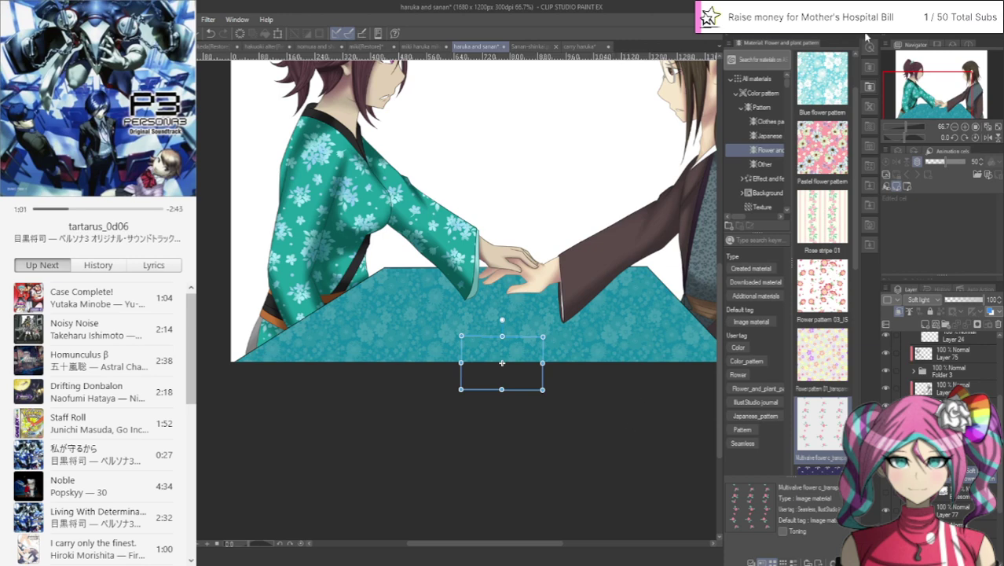
click(865, 37)
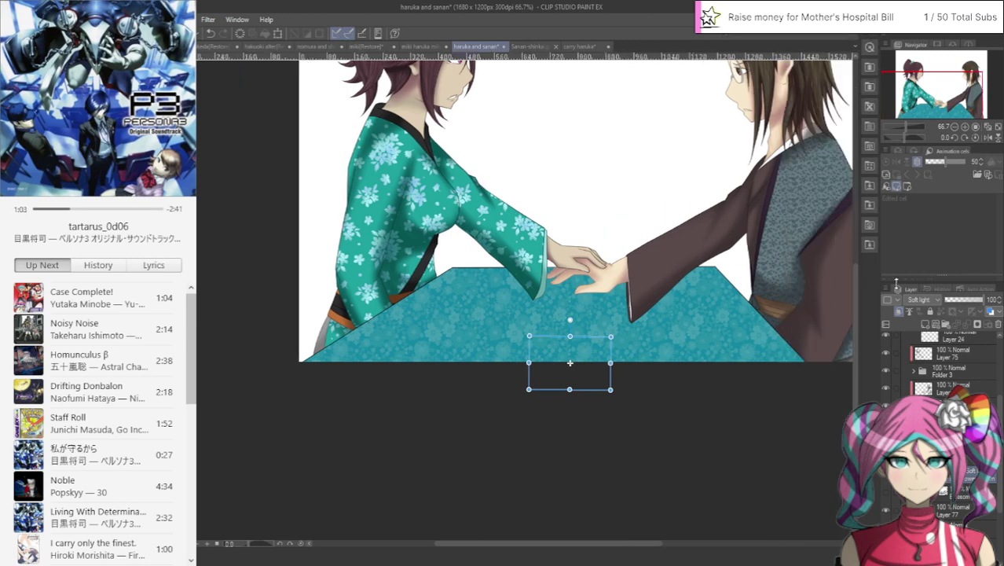
Step: Compare further blending modes such as Difference, Vivid light, Pin light, Color and Brightness on the flower pattern, and return to Soft light
click(931, 165)
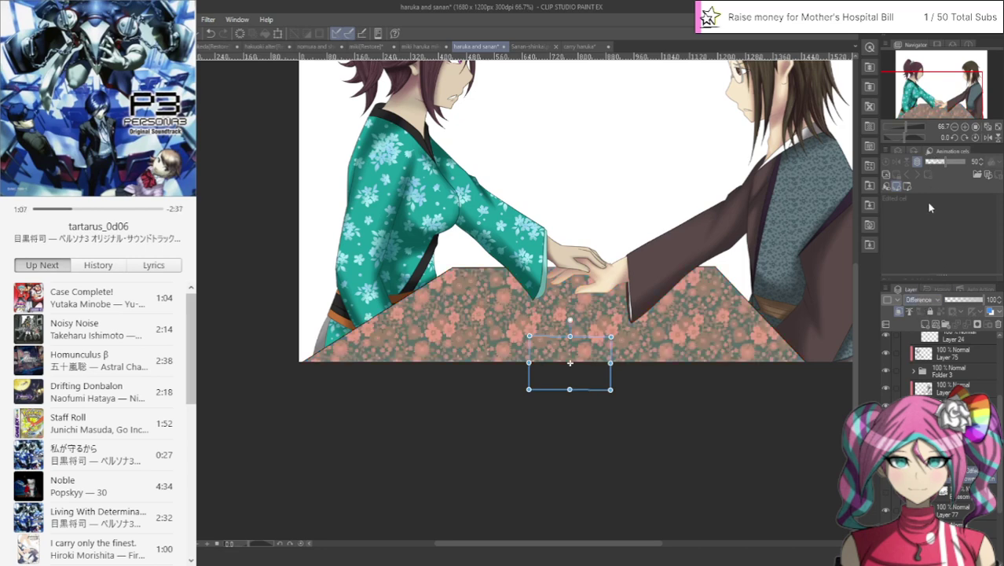
scroll(923, 299, up, 4)
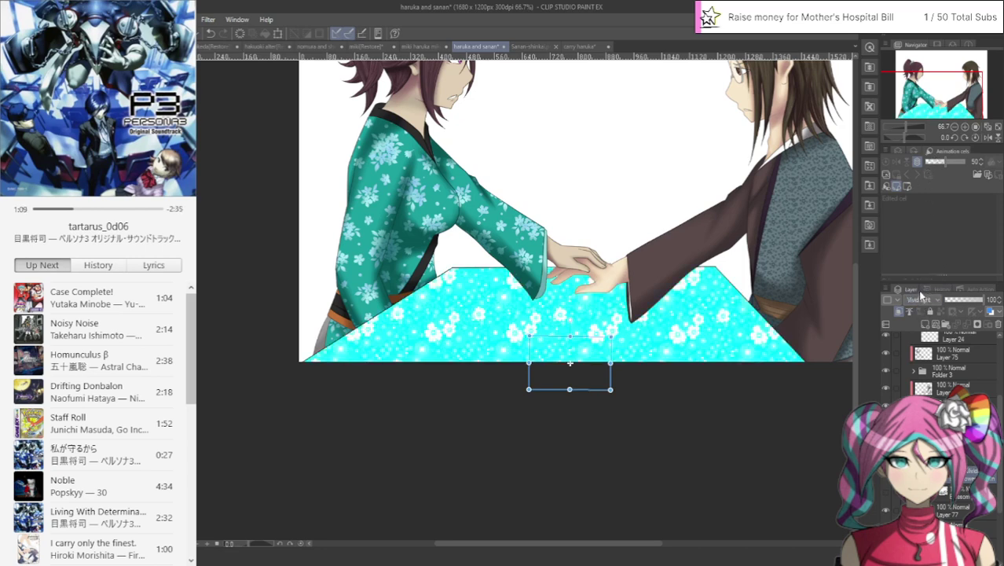
click(928, 223)
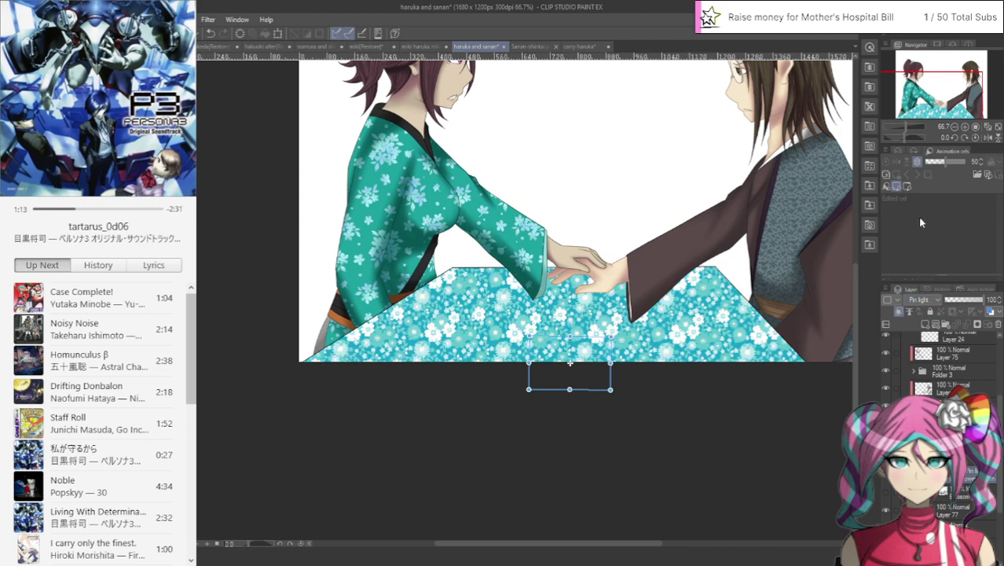
key(Down)
key(Down)
key(Down)
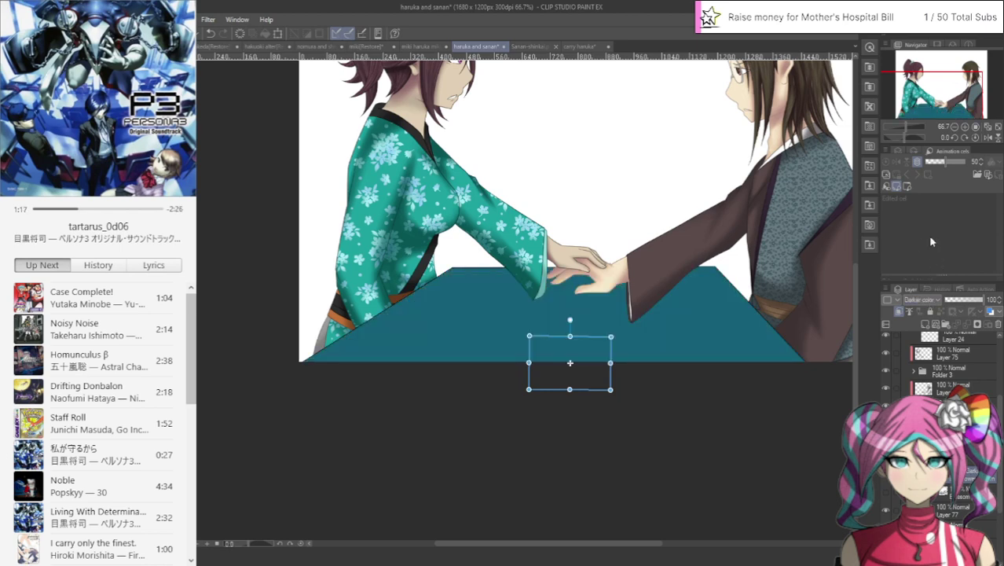
key(Down)
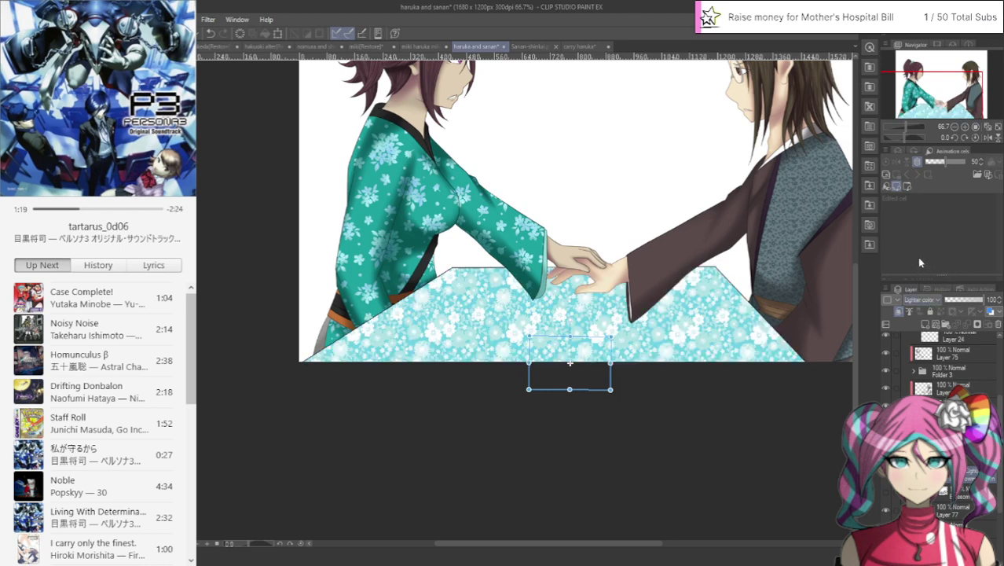
key(Down)
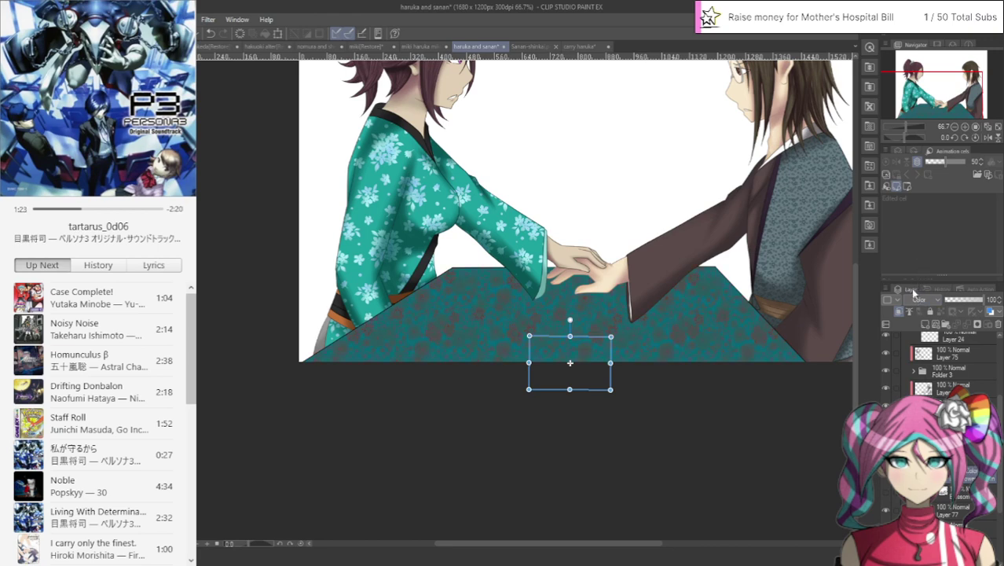
key(Down)
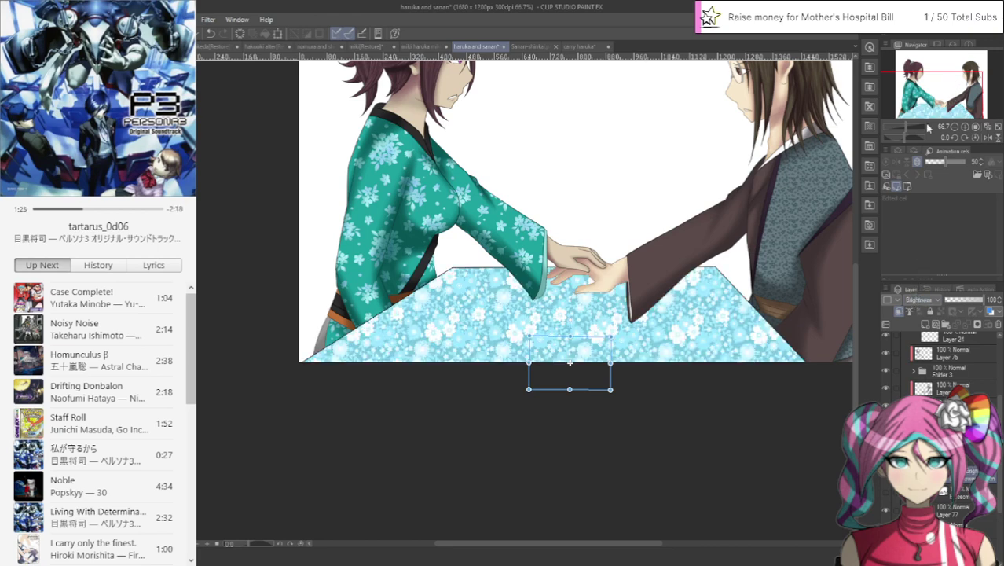
key(Down)
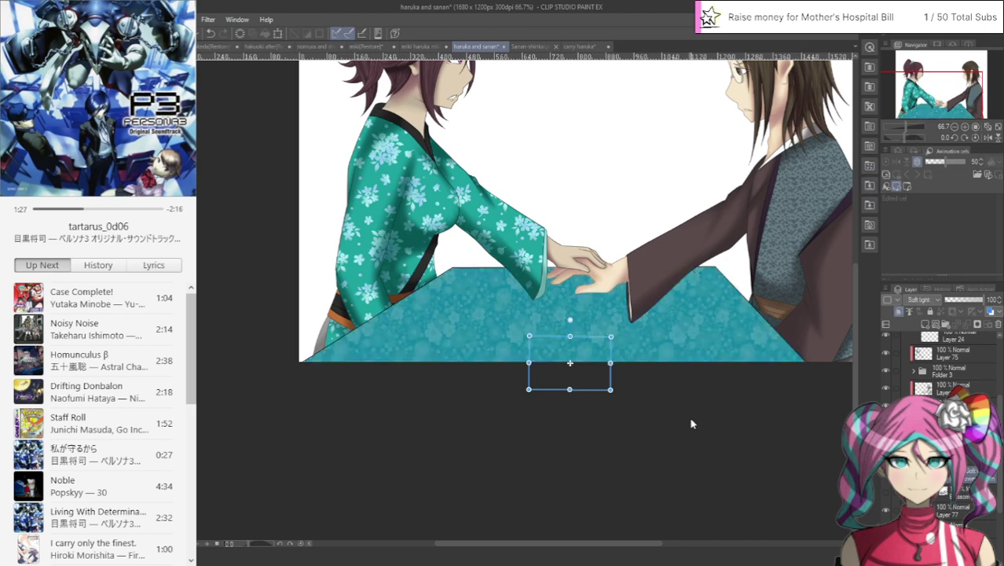
Step: Show the line art of the two cups and the bottle, and hide the table's base color
scroll(939, 369, up, 3)
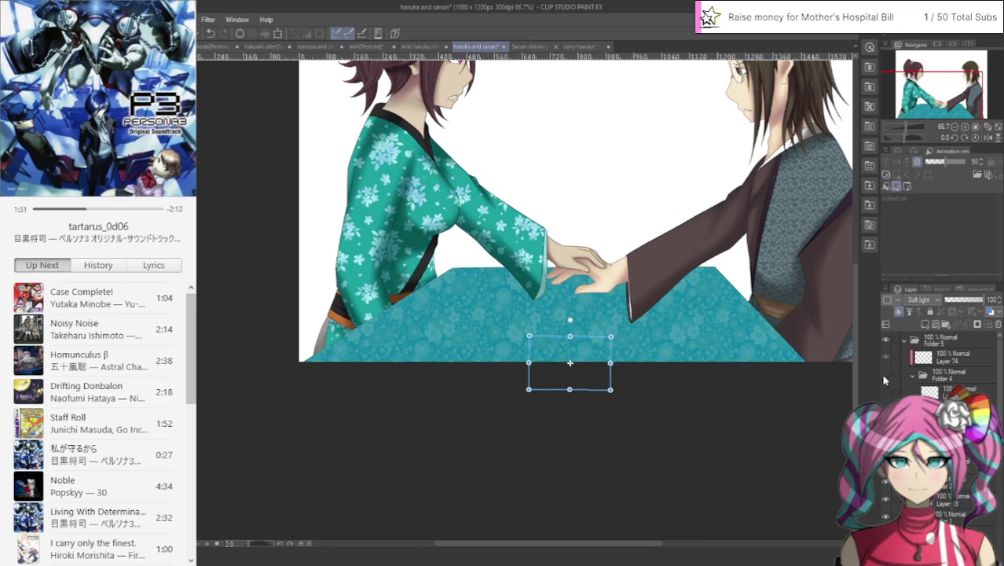
click(886, 391)
click(885, 409)
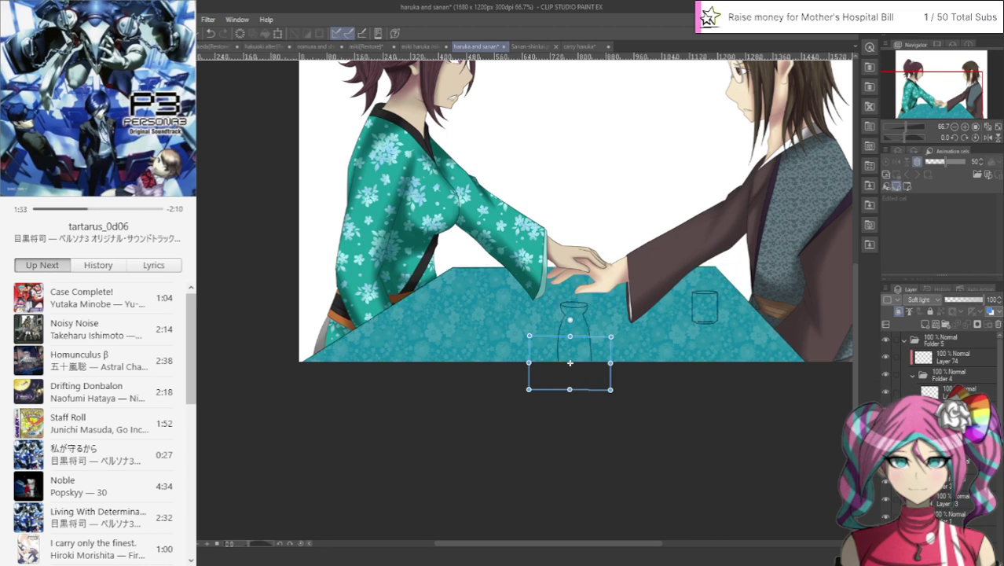
click(885, 426)
scroll(887, 426, down, 3)
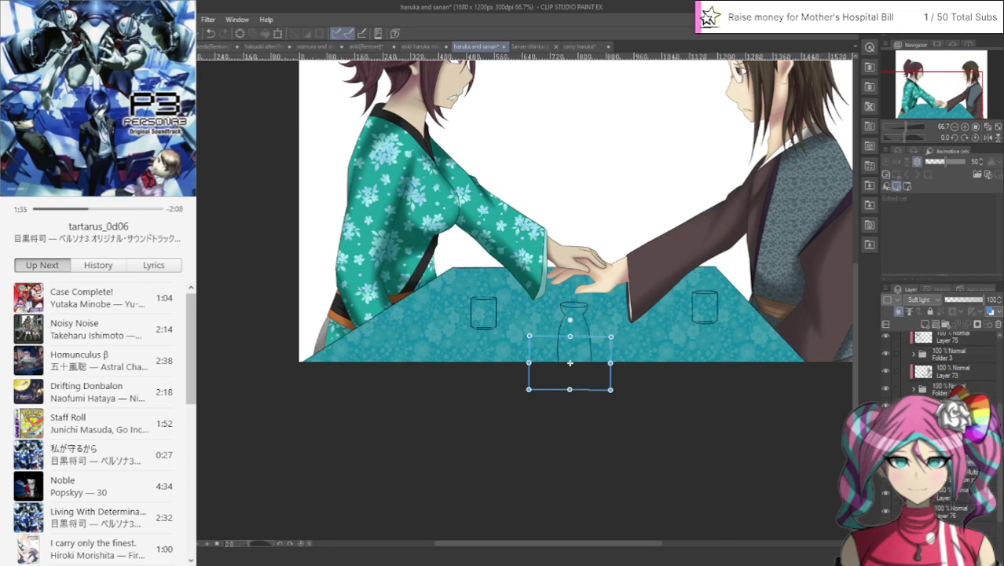
click(886, 512)
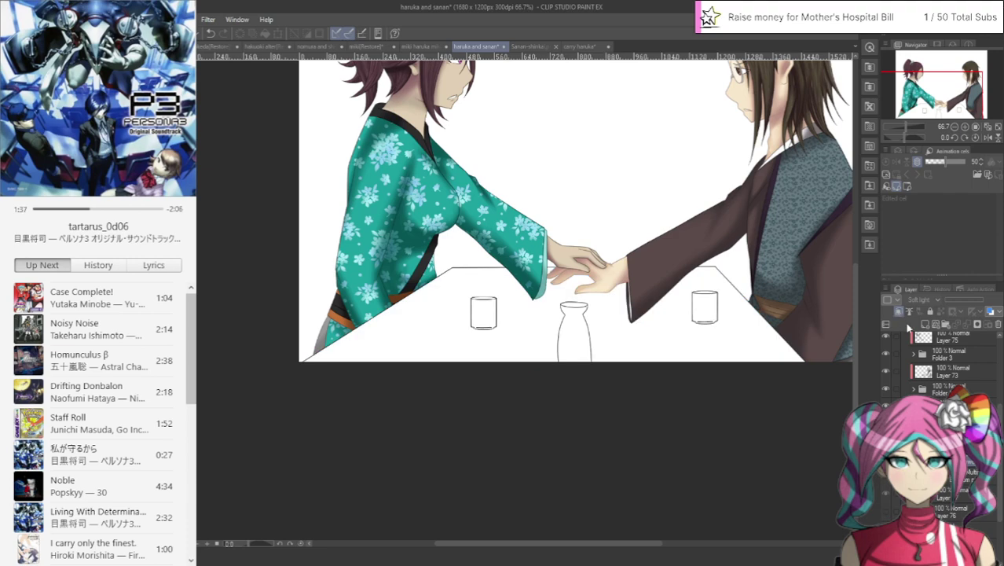
Step: Fill both cups and the bottle with white by encircling each one, and show the table's color again
scroll(476, 347, up, 3)
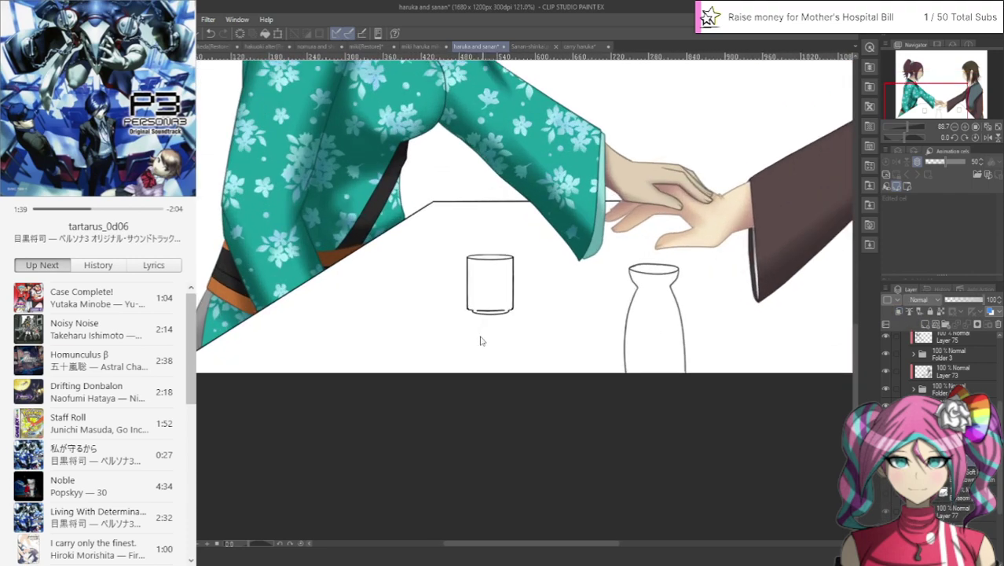
scroll(337, 384, up, 2)
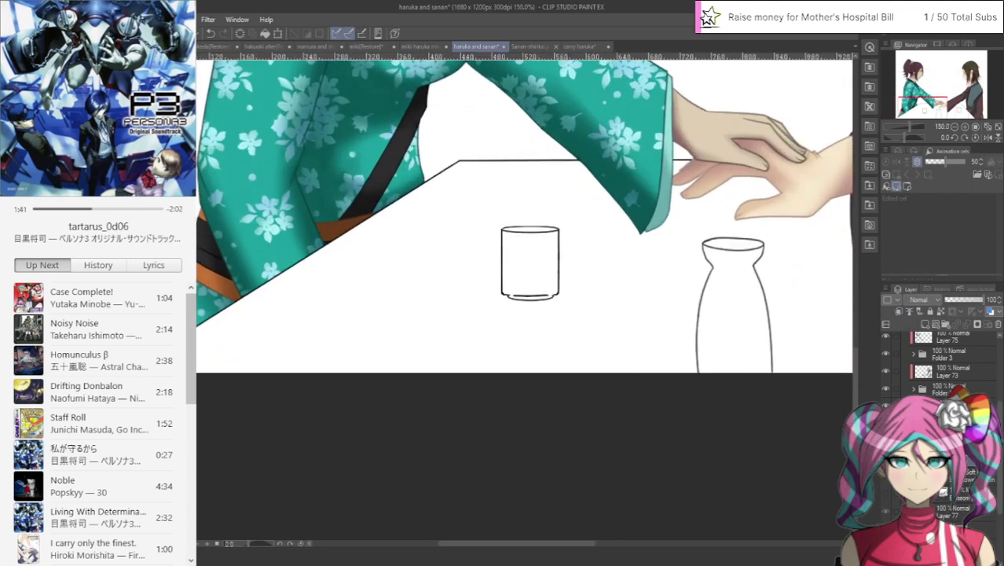
drag(520, 206, 532, 195)
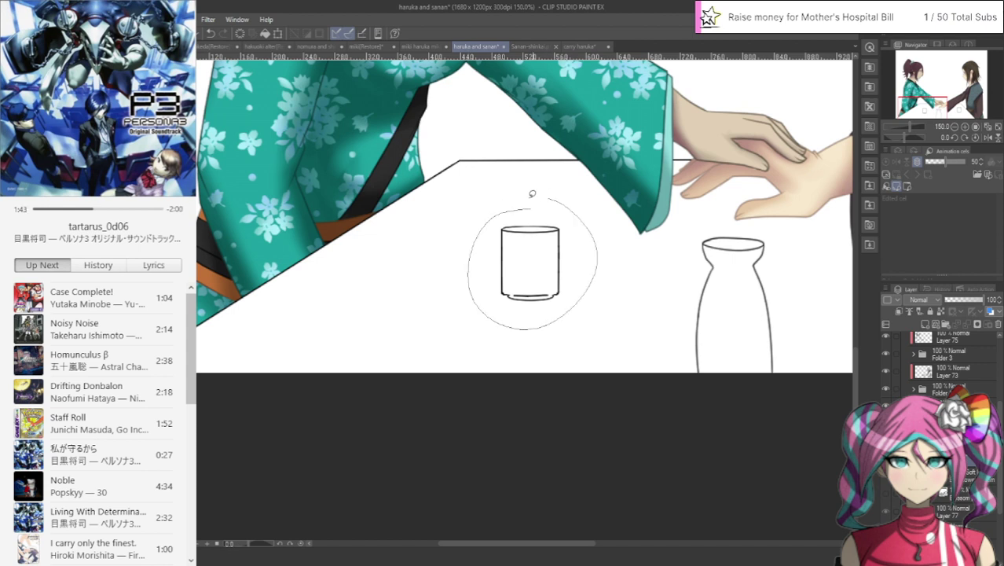
key(ctrl+z)
mouse_move(687, 297)
mouse_down()
mouse_move(695, 388)
mouse_move(811, 319)
mouse_move(792, 236)
mouse_move(681, 264)
mouse_up()
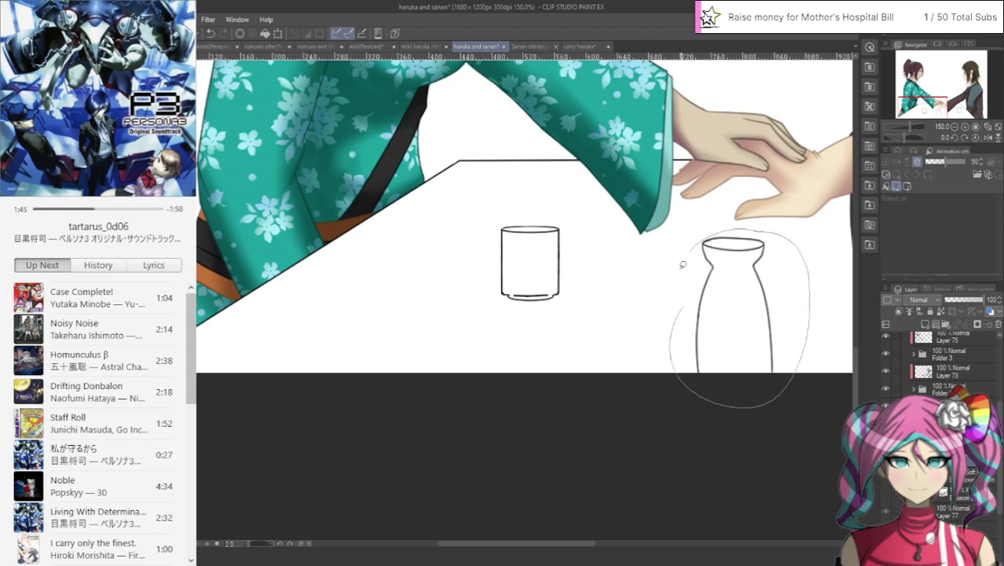
key(ctrl+z)
drag(565, 544, 630, 542)
drag(672, 206, 708, 269)
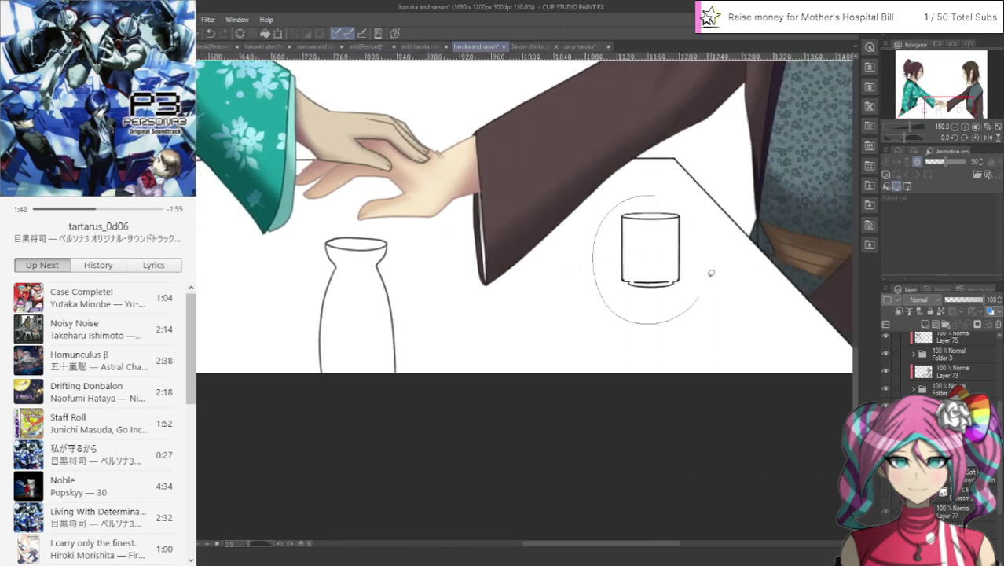
key(ctrl+z)
key(ctrl+z)
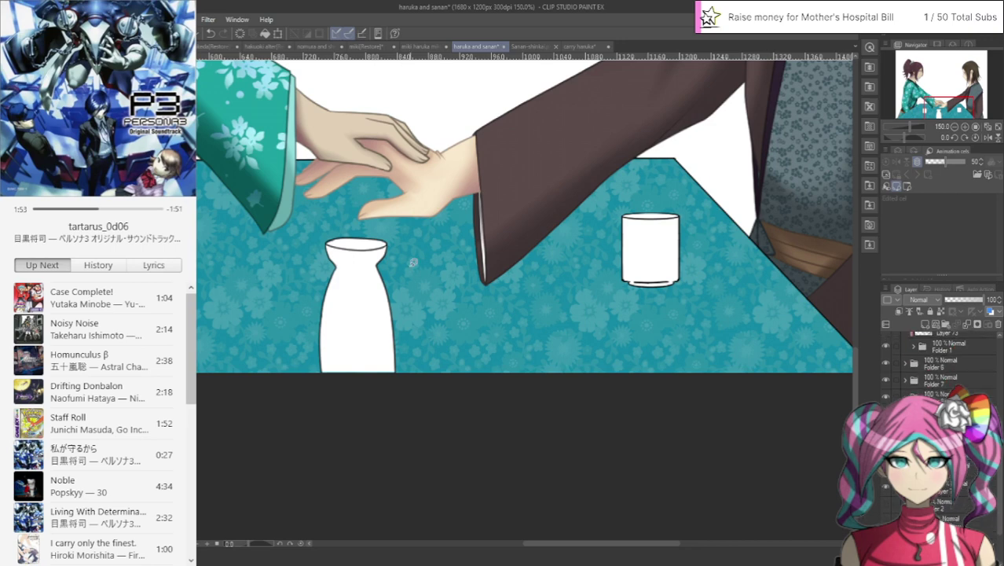
Step: Clip a layer to the cups' and bottle's white fill and paint soft gray shading along the left cup's left side and rim
drag(635, 548, 582, 550)
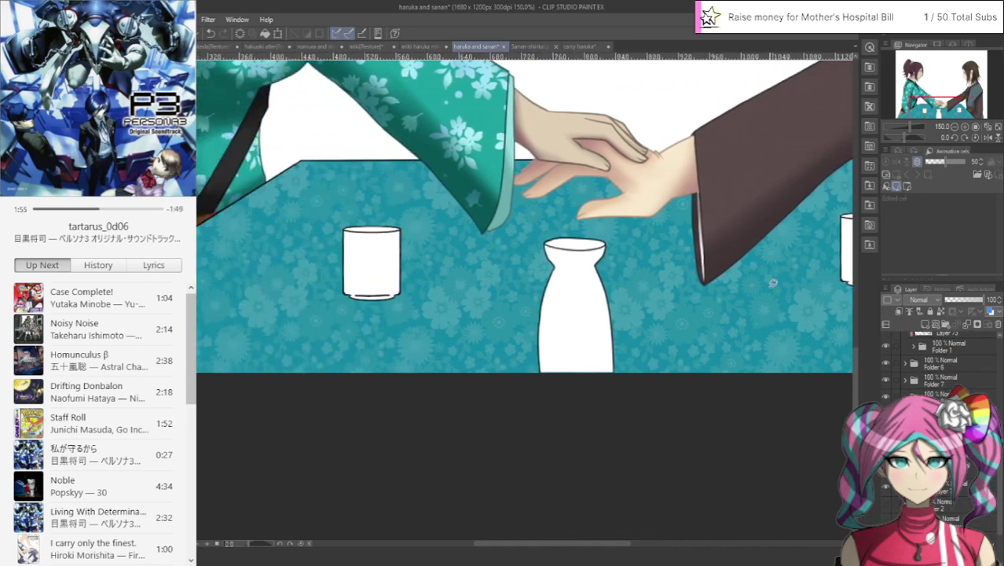
click(898, 312)
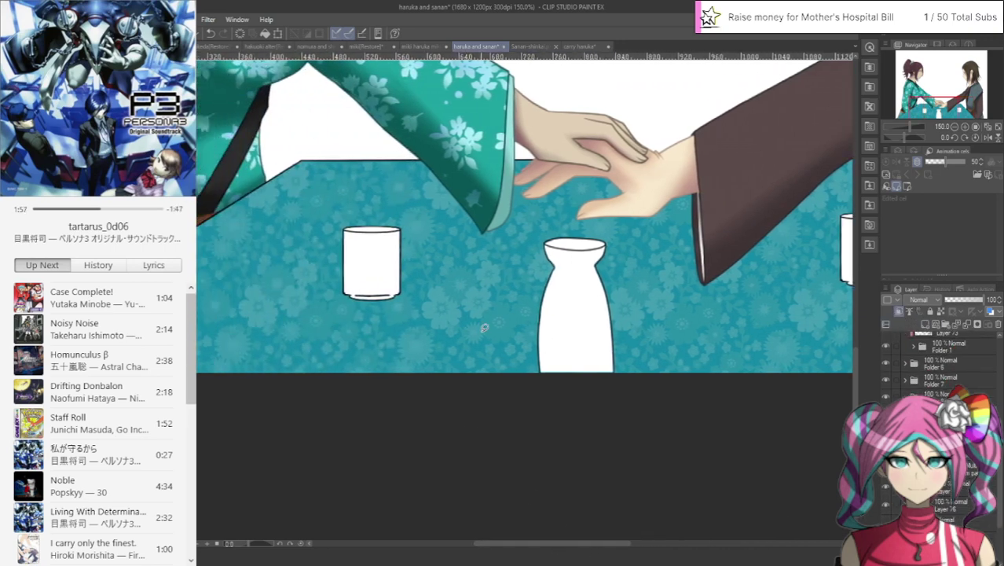
scroll(297, 298, up, 2)
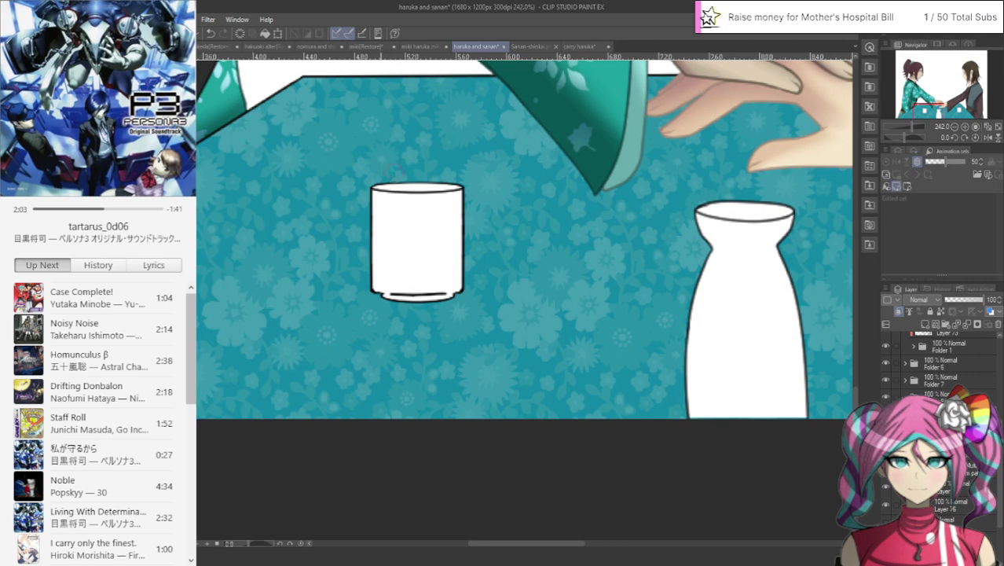
mouse_move(392, 168)
mouse_down()
mouse_move(376, 228)
mouse_move(379, 295)
mouse_move(393, 279)
mouse_move(384, 281)
mouse_move(381, 256)
mouse_up()
mouse_move(386, 176)
mouse_down()
mouse_move(384, 278)
mouse_move(407, 282)
mouse_up()
drag(399, 176, 399, 284)
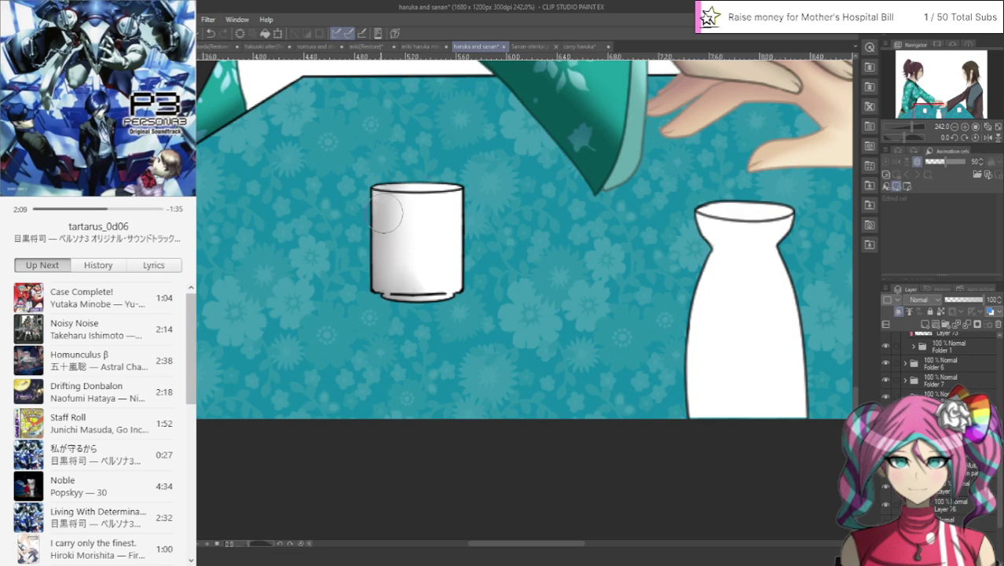
drag(388, 217, 418, 209)
mouse_move(388, 177)
mouse_down()
mouse_move(456, 175)
mouse_move(384, 161)
mouse_move(463, 166)
mouse_move(352, 233)
mouse_move(449, 187)
mouse_move(374, 248)
mouse_move(383, 198)
mouse_move(392, 247)
mouse_move(389, 222)
mouse_move(413, 254)
mouse_move(397, 221)
mouse_move(413, 289)
mouse_move(389, 224)
mouse_up()
Step: Paint soft gray shading on the bottle's neck and down the left side of its body
mouse_move(704, 193)
mouse_down()
mouse_move(753, 200)
mouse_move(686, 254)
mouse_move(762, 193)
mouse_move(695, 272)
mouse_move(718, 232)
mouse_move(710, 240)
mouse_move(732, 258)
mouse_move(720, 253)
mouse_move(698, 299)
mouse_move(729, 278)
mouse_move(707, 320)
mouse_move(707, 301)
mouse_move(707, 400)
mouse_move(735, 275)
mouse_move(713, 221)
mouse_move(735, 264)
mouse_move(745, 241)
mouse_move(725, 271)
mouse_move(732, 218)
mouse_move(713, 274)
mouse_move(699, 250)
mouse_move(740, 252)
mouse_move(726, 231)
mouse_move(749, 258)
mouse_move(735, 276)
mouse_move(738, 248)
mouse_move(706, 329)
mouse_up()
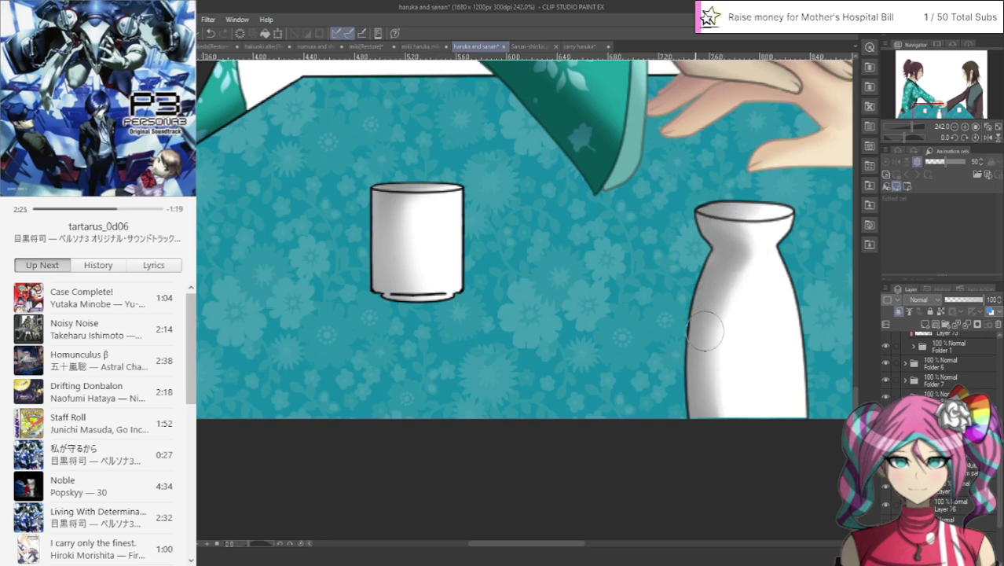
mouse_move(738, 271)
mouse_down()
mouse_move(714, 388)
mouse_move(718, 420)
mouse_up()
mouse_move(755, 251)
mouse_down()
mouse_move(754, 223)
mouse_move(721, 241)
mouse_move(720, 253)
mouse_move(748, 243)
mouse_move(746, 264)
mouse_move(773, 246)
mouse_move(758, 249)
mouse_move(767, 233)
mouse_move(717, 220)
mouse_move(735, 266)
mouse_move(718, 371)
mouse_move(723, 313)
mouse_move(707, 348)
mouse_move(738, 471)
mouse_up()
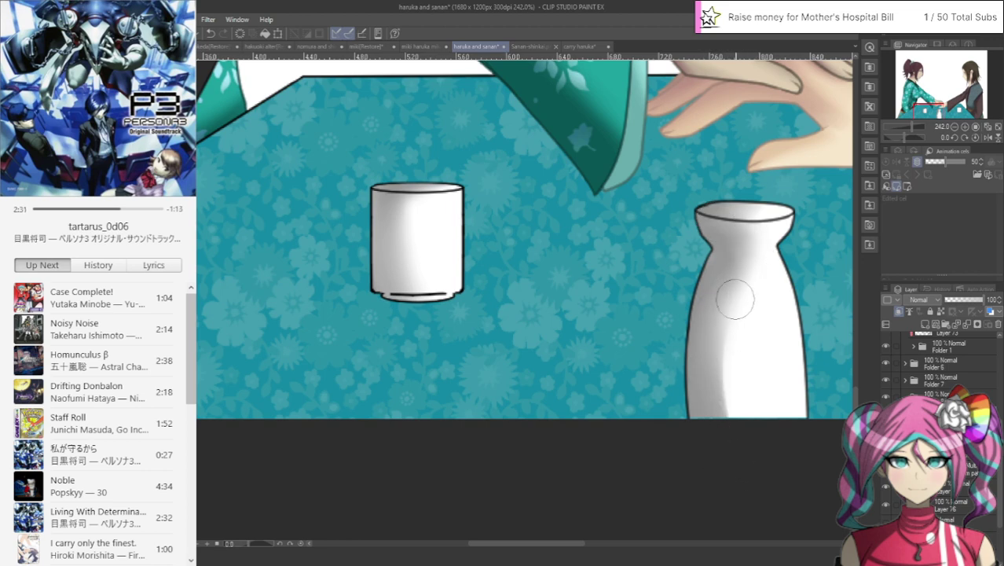
Step: Extend the soft shading down the bottle's body, and paint soft gray shading on the right cup's rim and right side
drag(734, 299, 730, 421)
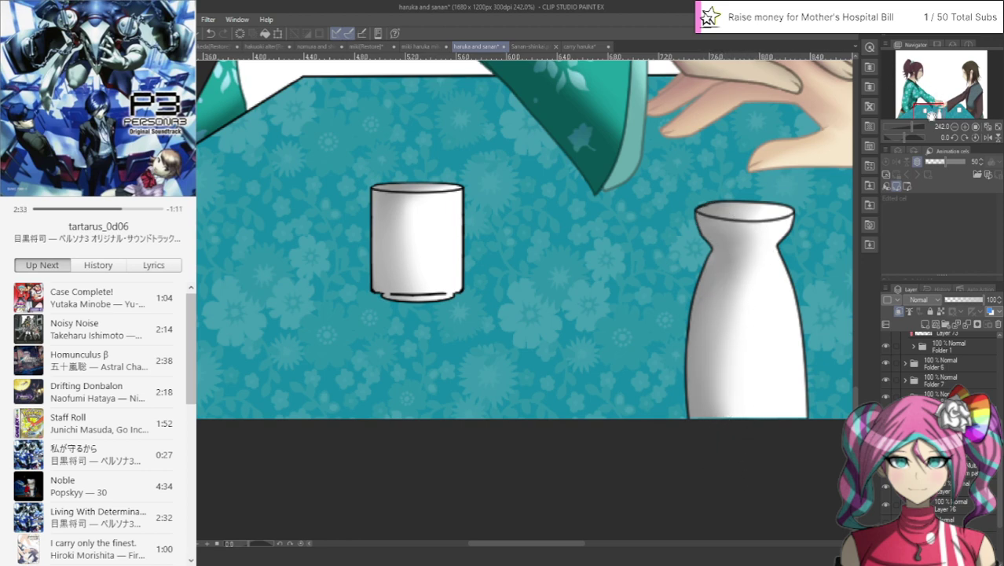
drag(930, 119, 950, 106)
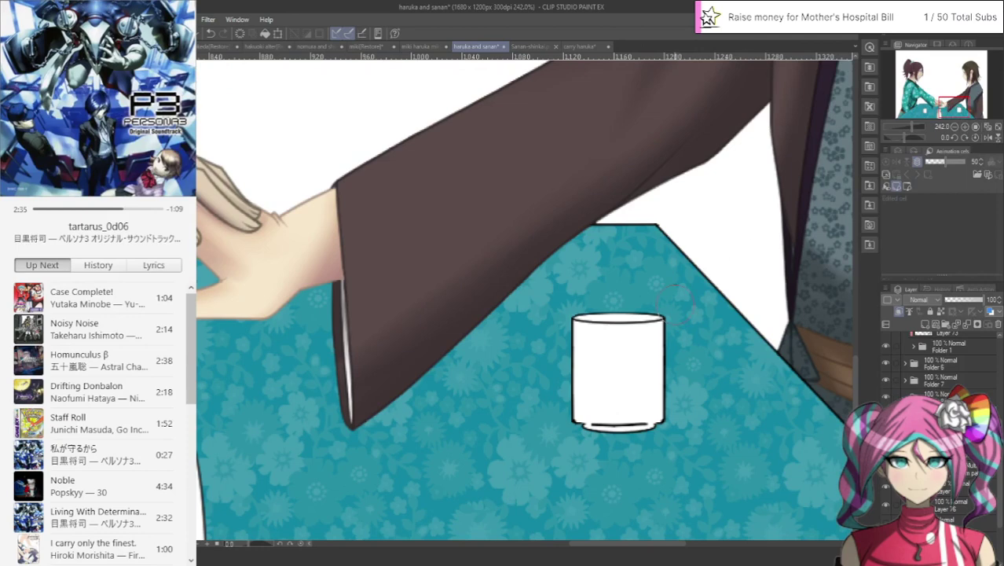
mouse_move(658, 318)
mouse_down()
mouse_move(661, 332)
mouse_move(628, 322)
mouse_move(659, 321)
mouse_move(582, 322)
mouse_up()
drag(655, 336, 660, 375)
drag(640, 314, 645, 428)
mouse_move(652, 367)
mouse_down()
mouse_move(637, 423)
mouse_move(600, 426)
mouse_move(634, 409)
mouse_move(631, 317)
mouse_move(641, 377)
mouse_move(632, 401)
mouse_up()
drag(652, 350, 605, 329)
mouse_move(620, 379)
mouse_down()
mouse_move(627, 343)
mouse_move(594, 410)
mouse_move(610, 346)
mouse_move(603, 381)
mouse_move(625, 364)
mouse_move(614, 432)
mouse_move(644, 333)
mouse_move(626, 322)
mouse_move(660, 333)
mouse_move(595, 288)
mouse_move(646, 324)
mouse_move(593, 296)
mouse_move(640, 343)
mouse_move(635, 330)
mouse_move(596, 313)
mouse_move(636, 334)
mouse_move(647, 320)
mouse_move(632, 361)
mouse_move(646, 363)
mouse_move(616, 393)
mouse_up()
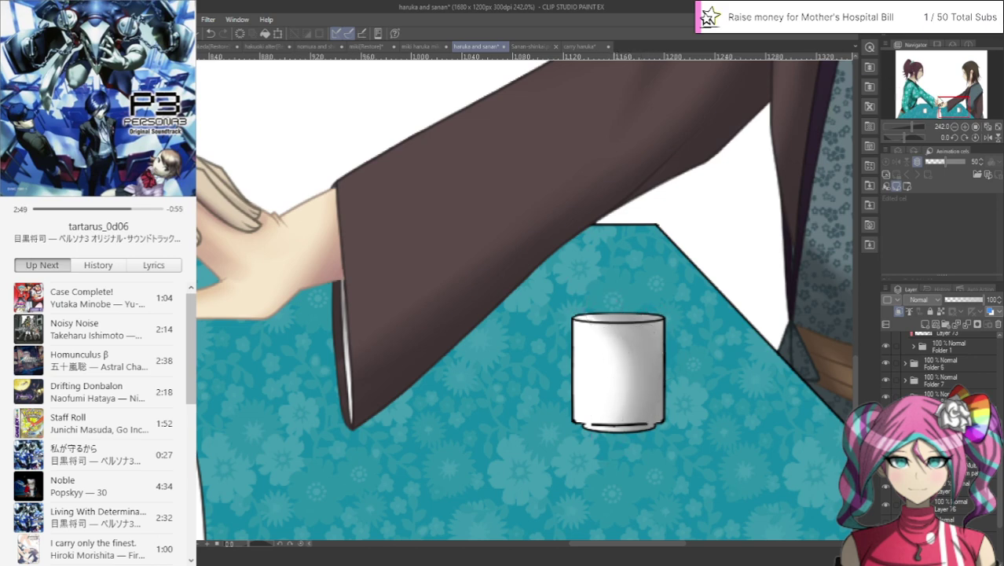
Step: Touch up the gray shading along the bottom of the bottle's body
drag(940, 108, 931, 115)
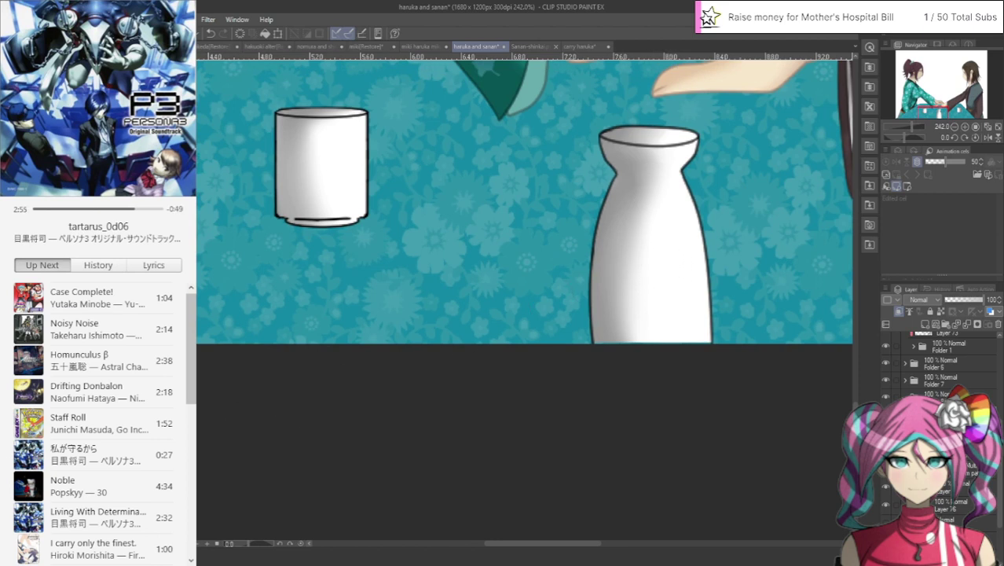
click(604, 341)
click(210, 33)
drag(704, 342, 604, 338)
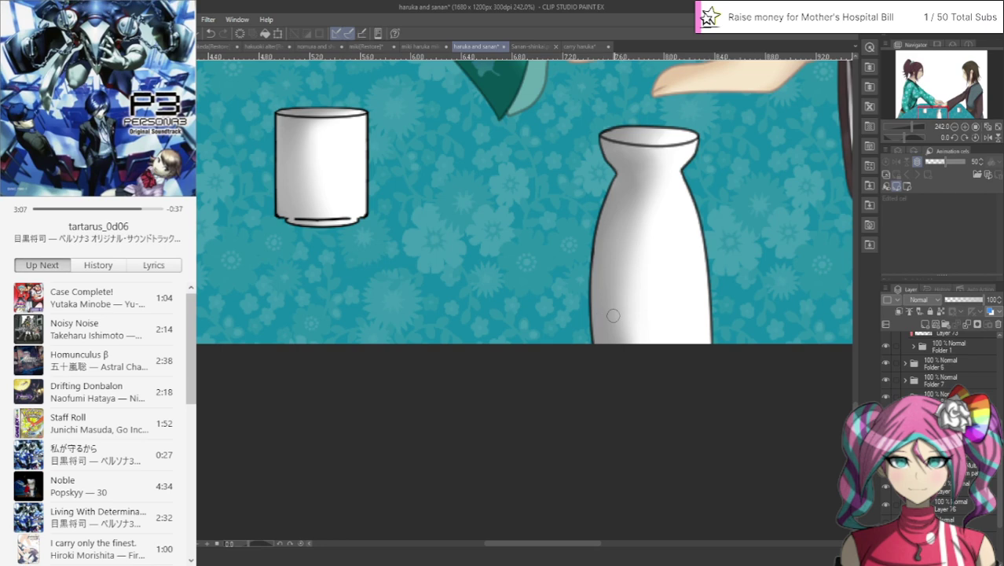
scroll(613, 315, down, 8)
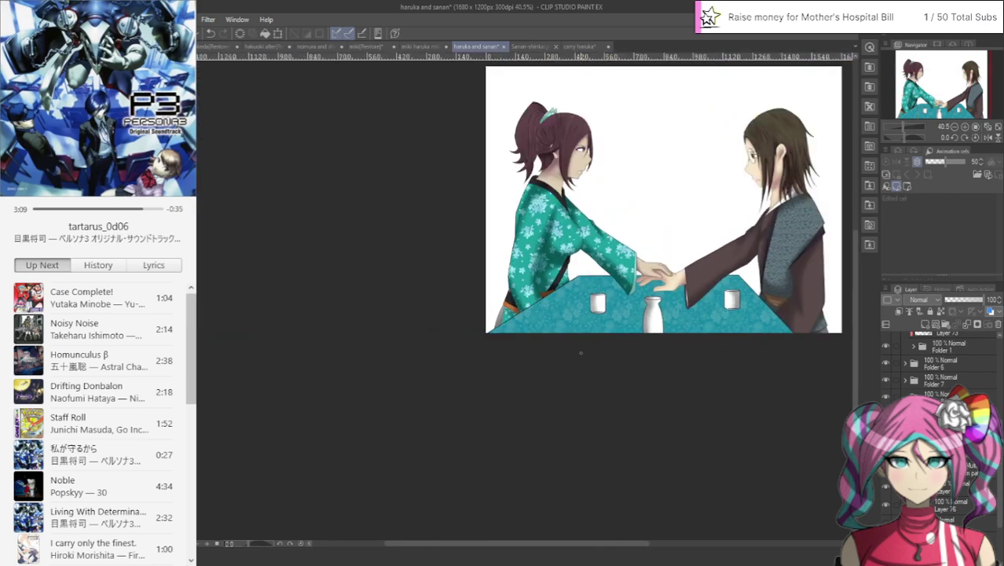
scroll(667, 314, up, 1)
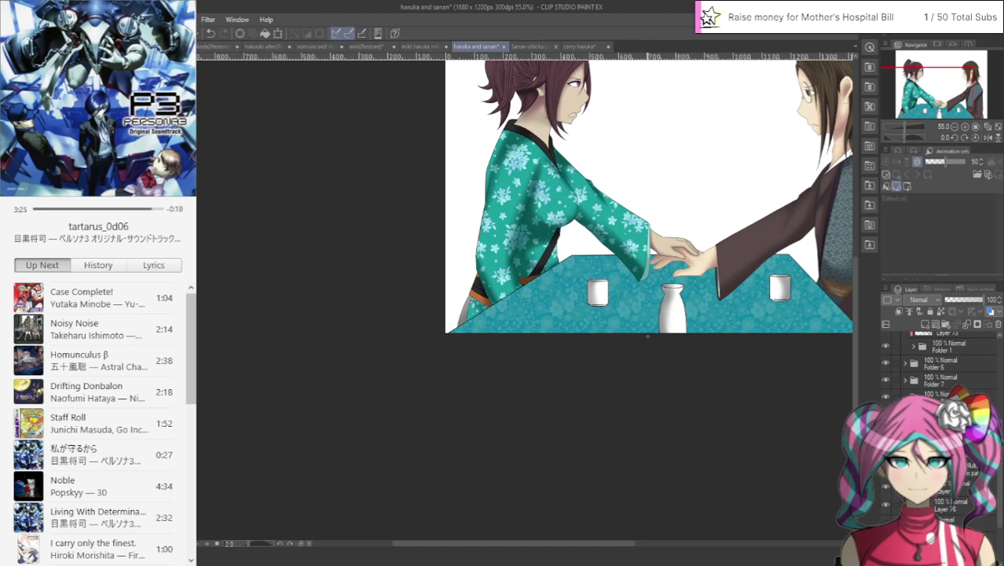
scroll(662, 284, down, 2)
scroll(707, 314, up, 4)
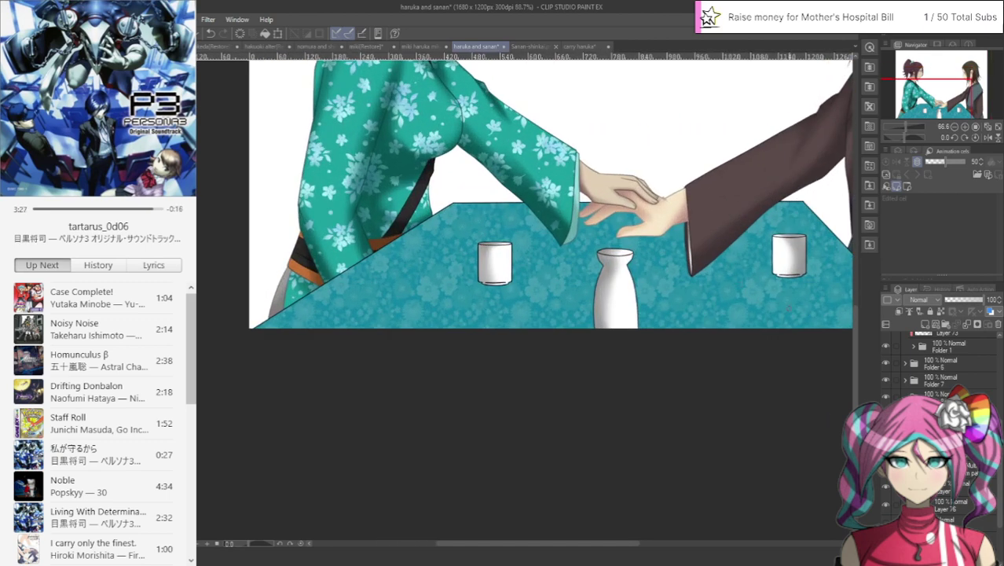
Step: On Layer 74, recolor the black outlines of both cups and the bottle to soft gray
ctrl+shift+click(699, 287)
scroll(942, 369, up, 3)
click(945, 362)
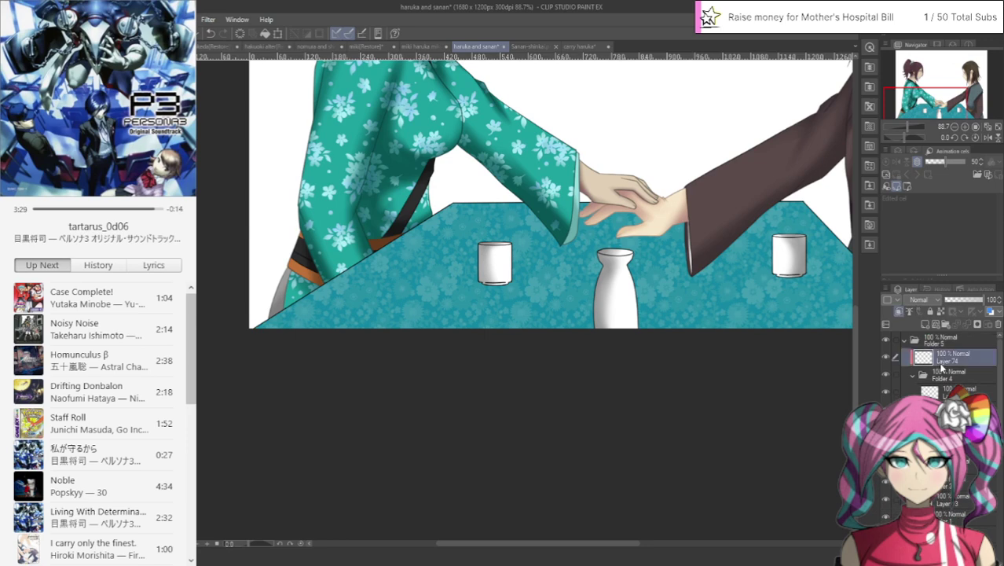
scroll(512, 234, up, 2)
scroll(383, 355, up, 1)
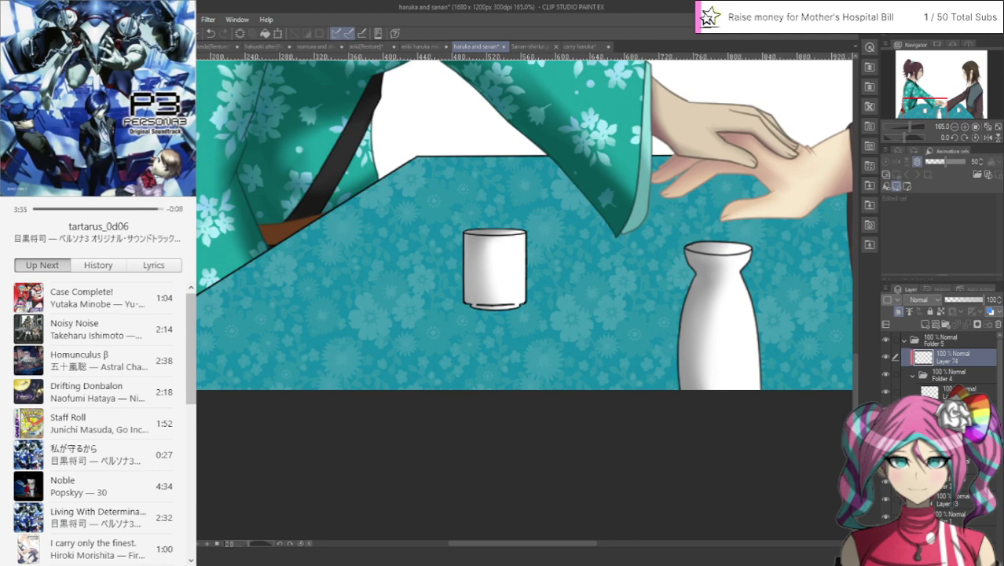
mouse_move(495, 234)
mouse_down()
mouse_move(473, 234)
mouse_move(519, 236)
mouse_move(471, 303)
mouse_move(469, 286)
mouse_up()
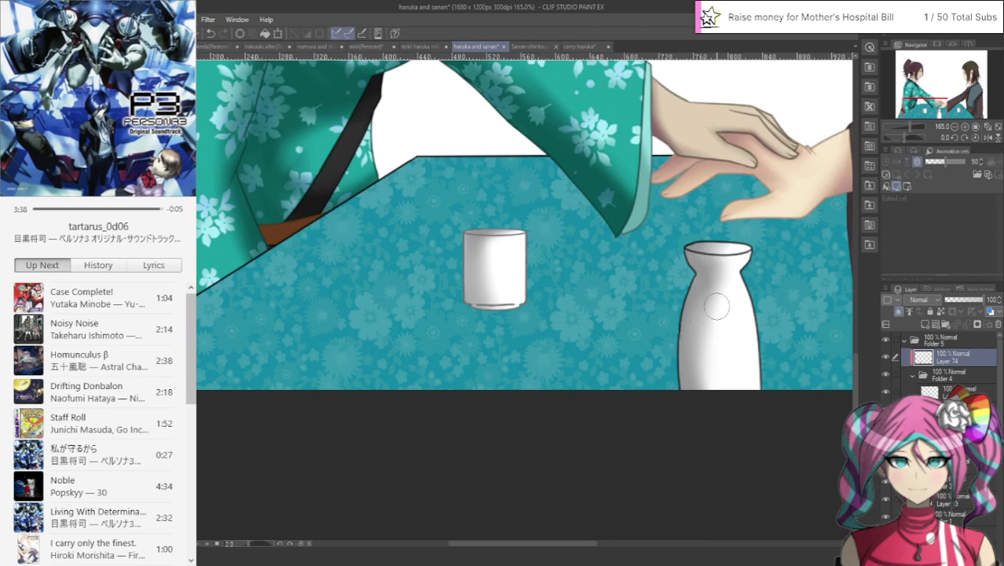
mouse_move(742, 272)
mouse_down()
mouse_move(744, 252)
mouse_move(691, 296)
mouse_move(682, 381)
mouse_up()
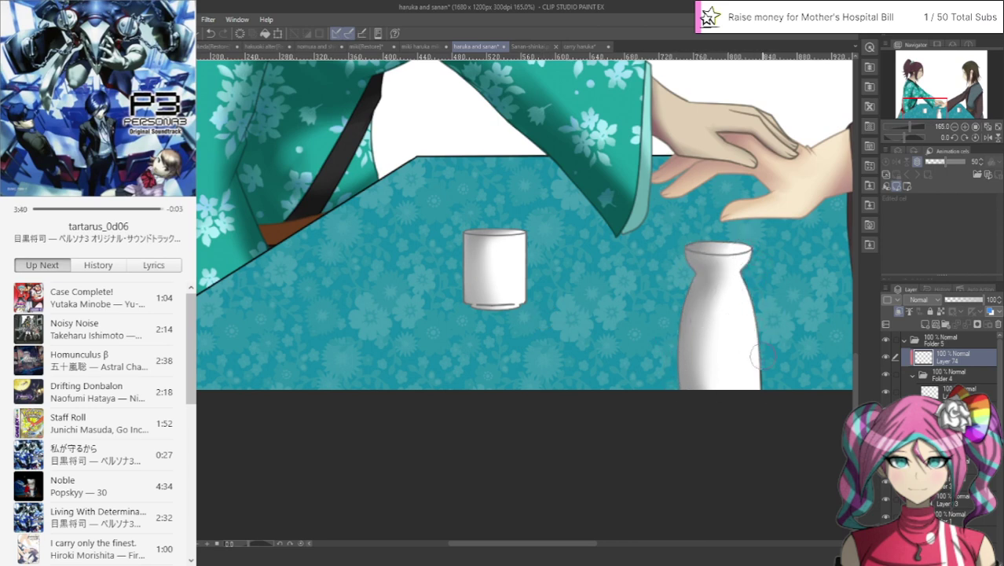
drag(546, 552, 600, 552)
drag(812, 279, 756, 289)
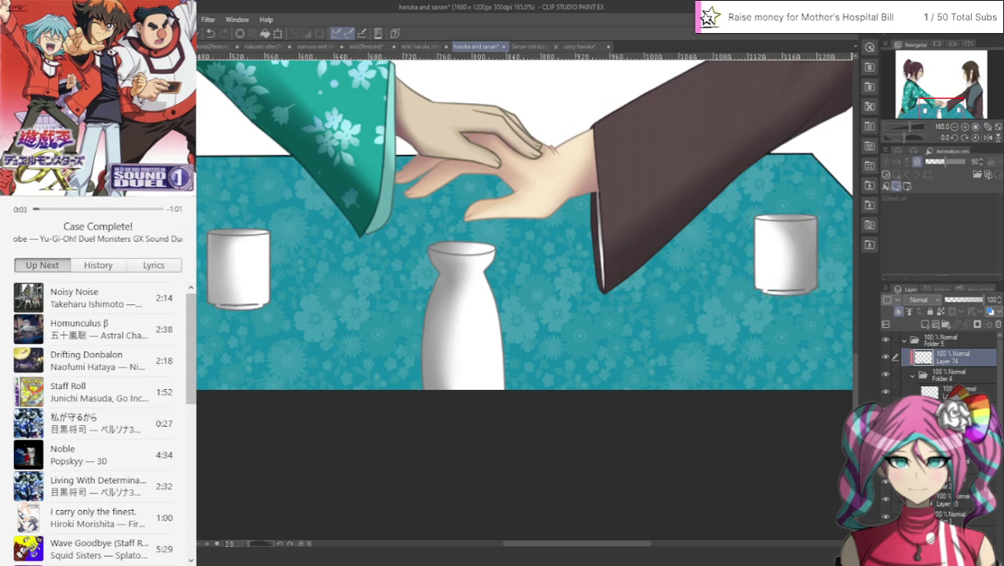
Step: Recolor the table's black outline to dark teal along its right, back and left edges
drag(576, 544, 650, 544)
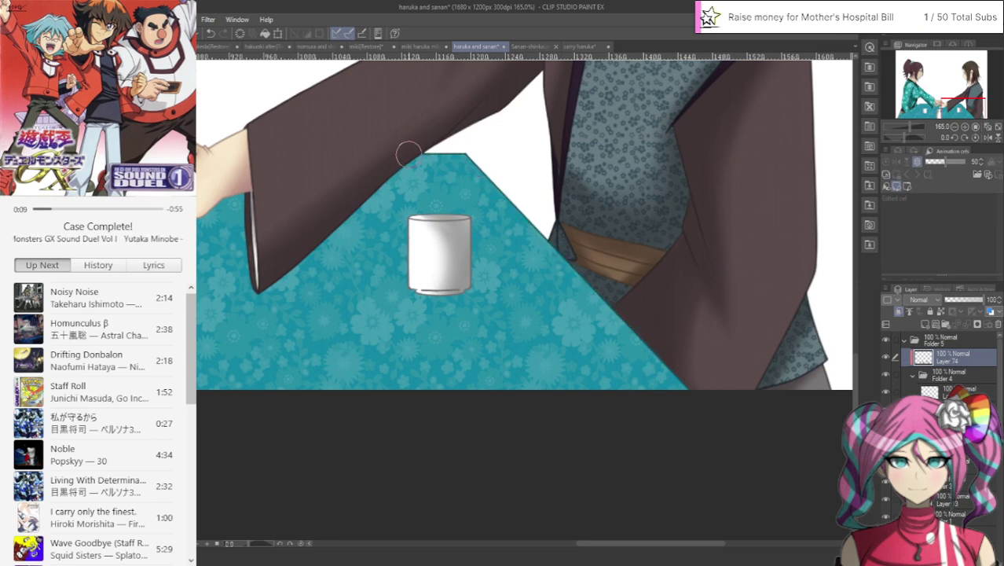
drag(625, 544, 500, 542)
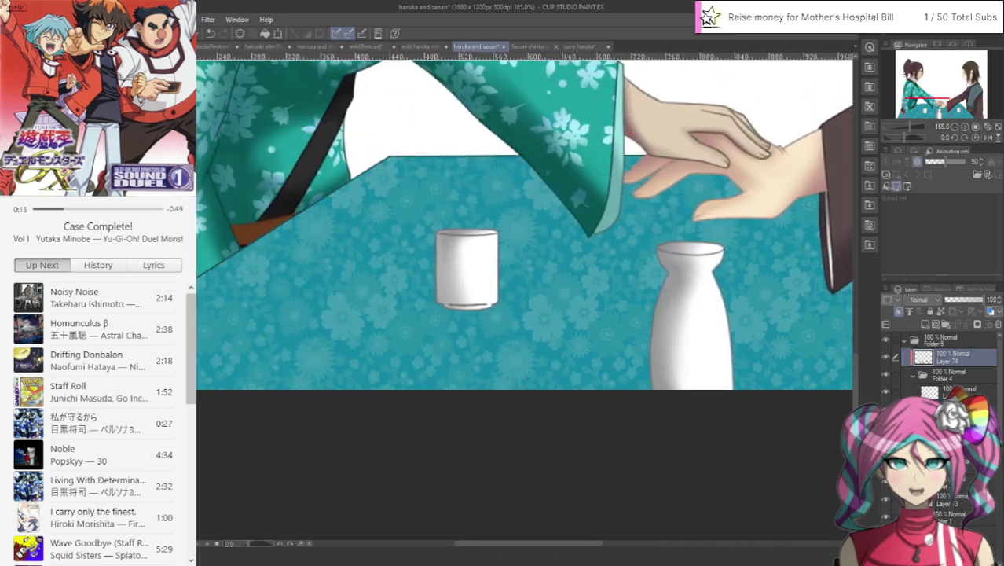
drag(545, 543, 484, 547)
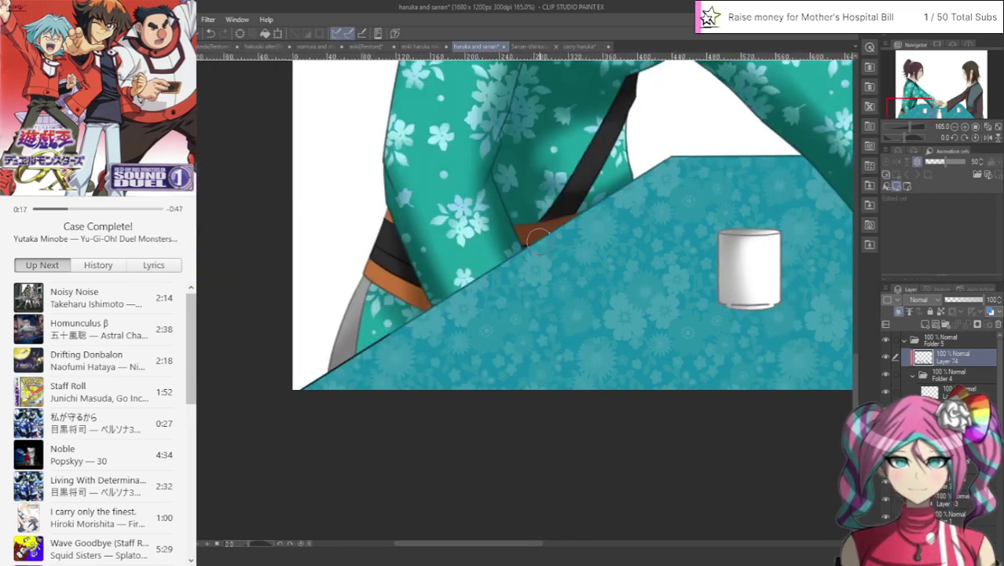
drag(300, 388, 390, 333)
scroll(490, 369, down, 2)
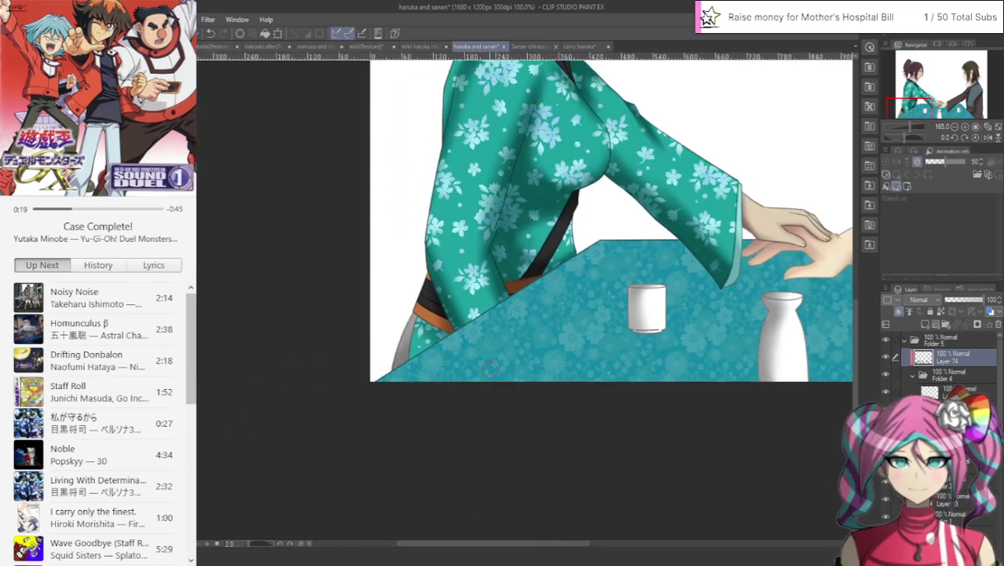
scroll(488, 368, down, 5)
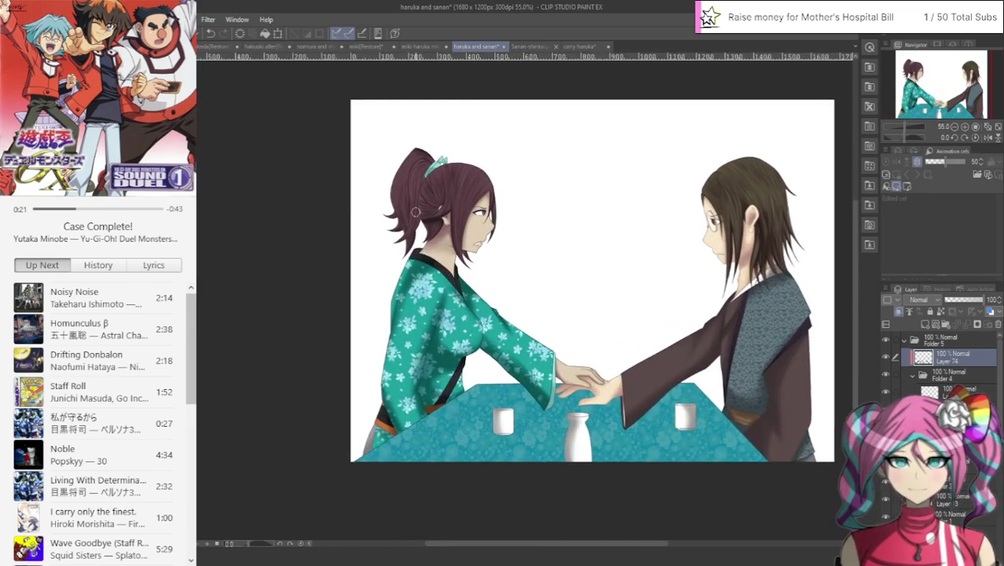
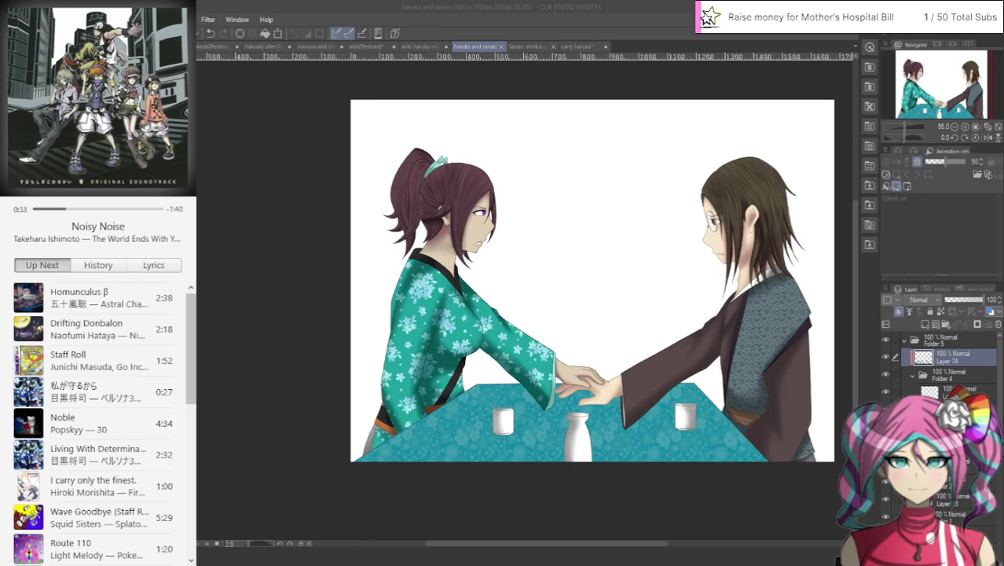
scroll(635, 221, up, 1)
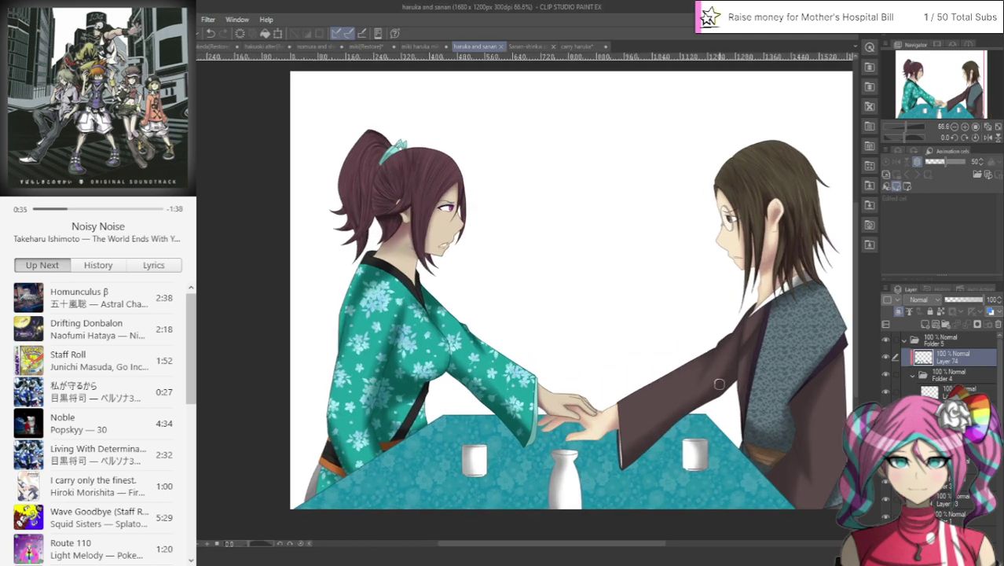
drag(477, 553, 492, 548)
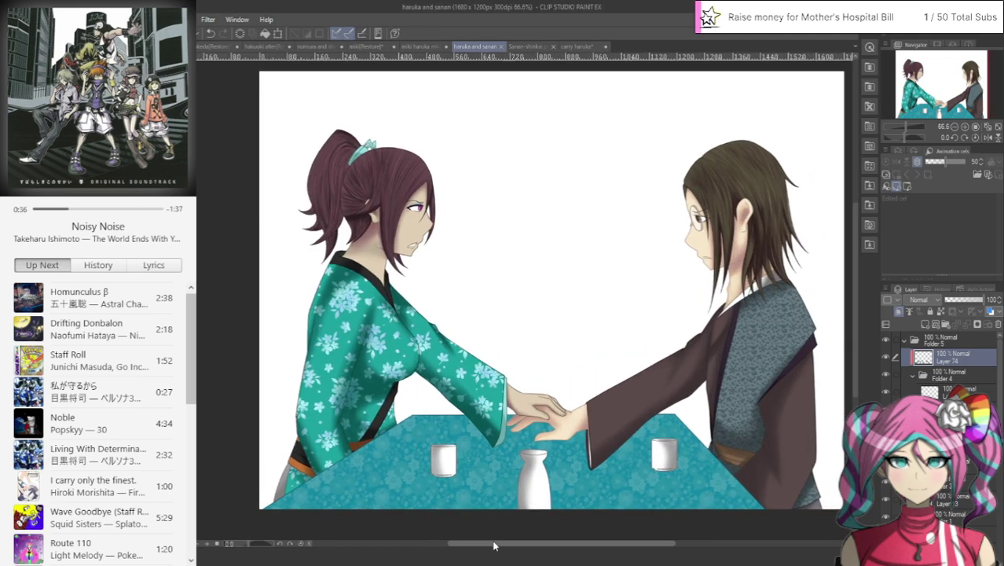